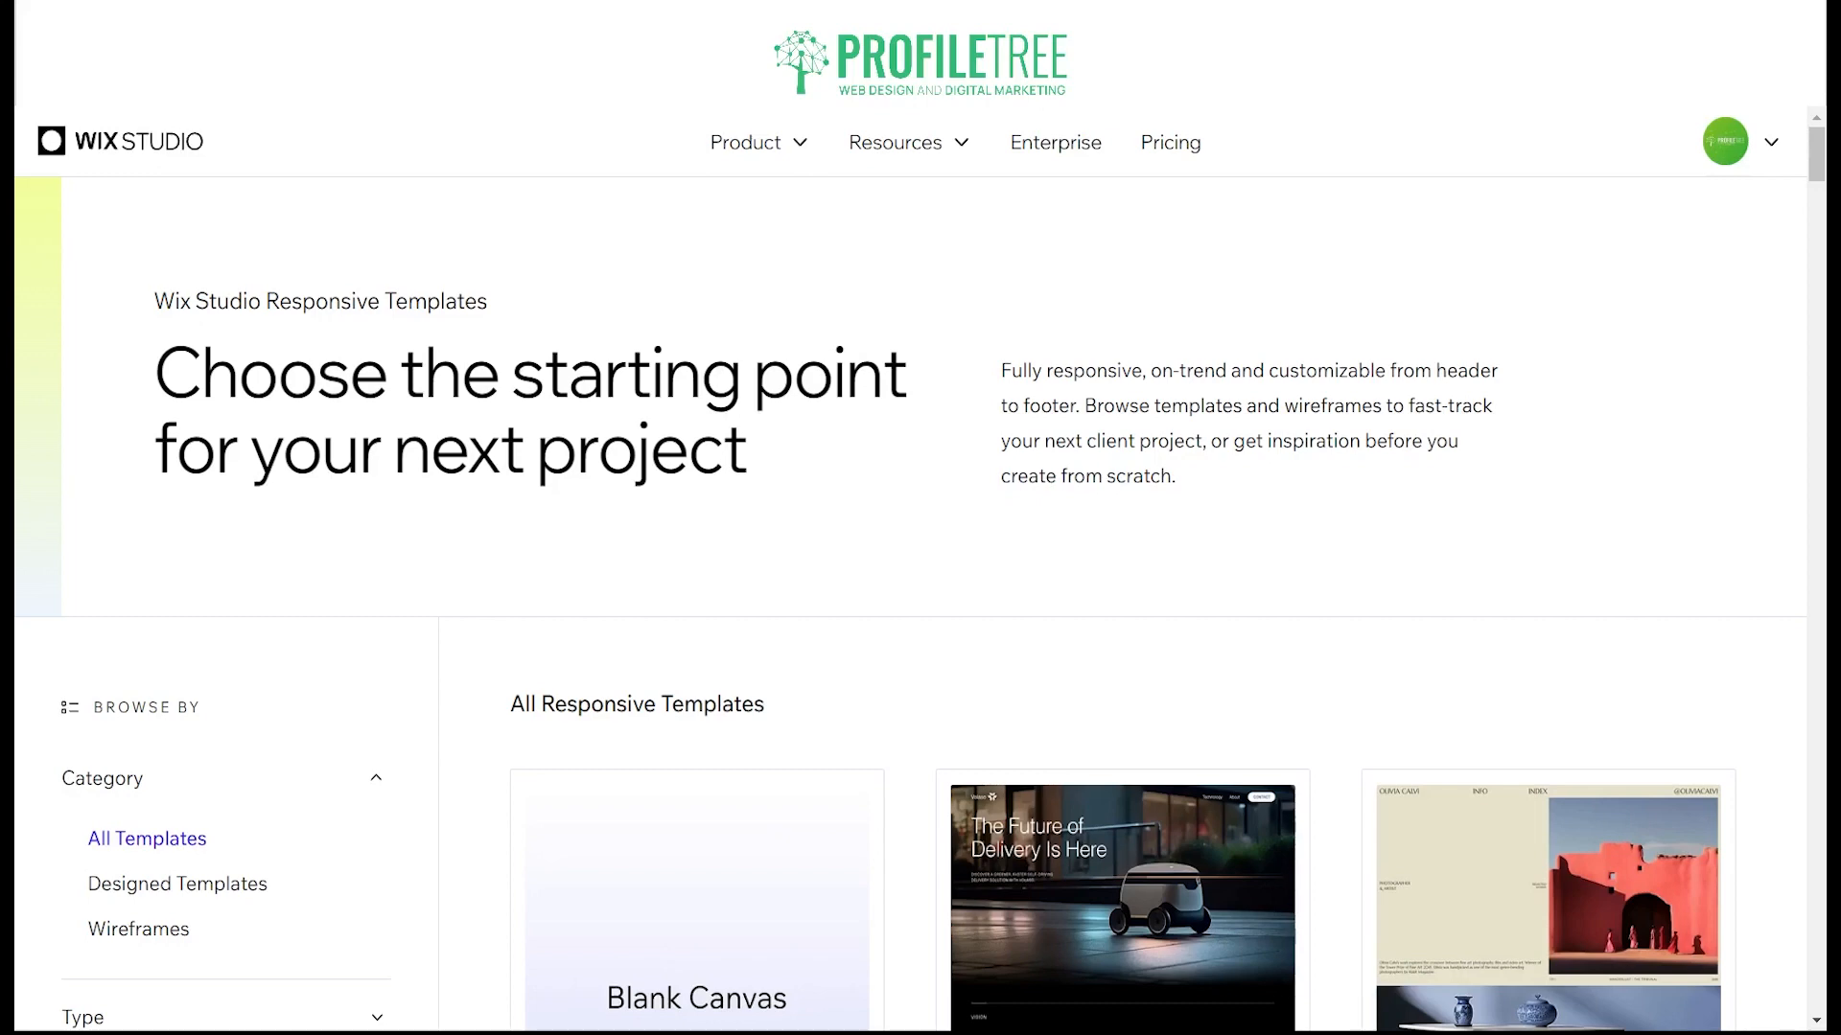
Step: Look over the full list of responsive templates and filter it to the Wireframes category
{"action": "scroll", "coordinate": [920, 575], "scroll_direction": "down", "scroll_amount": 3}
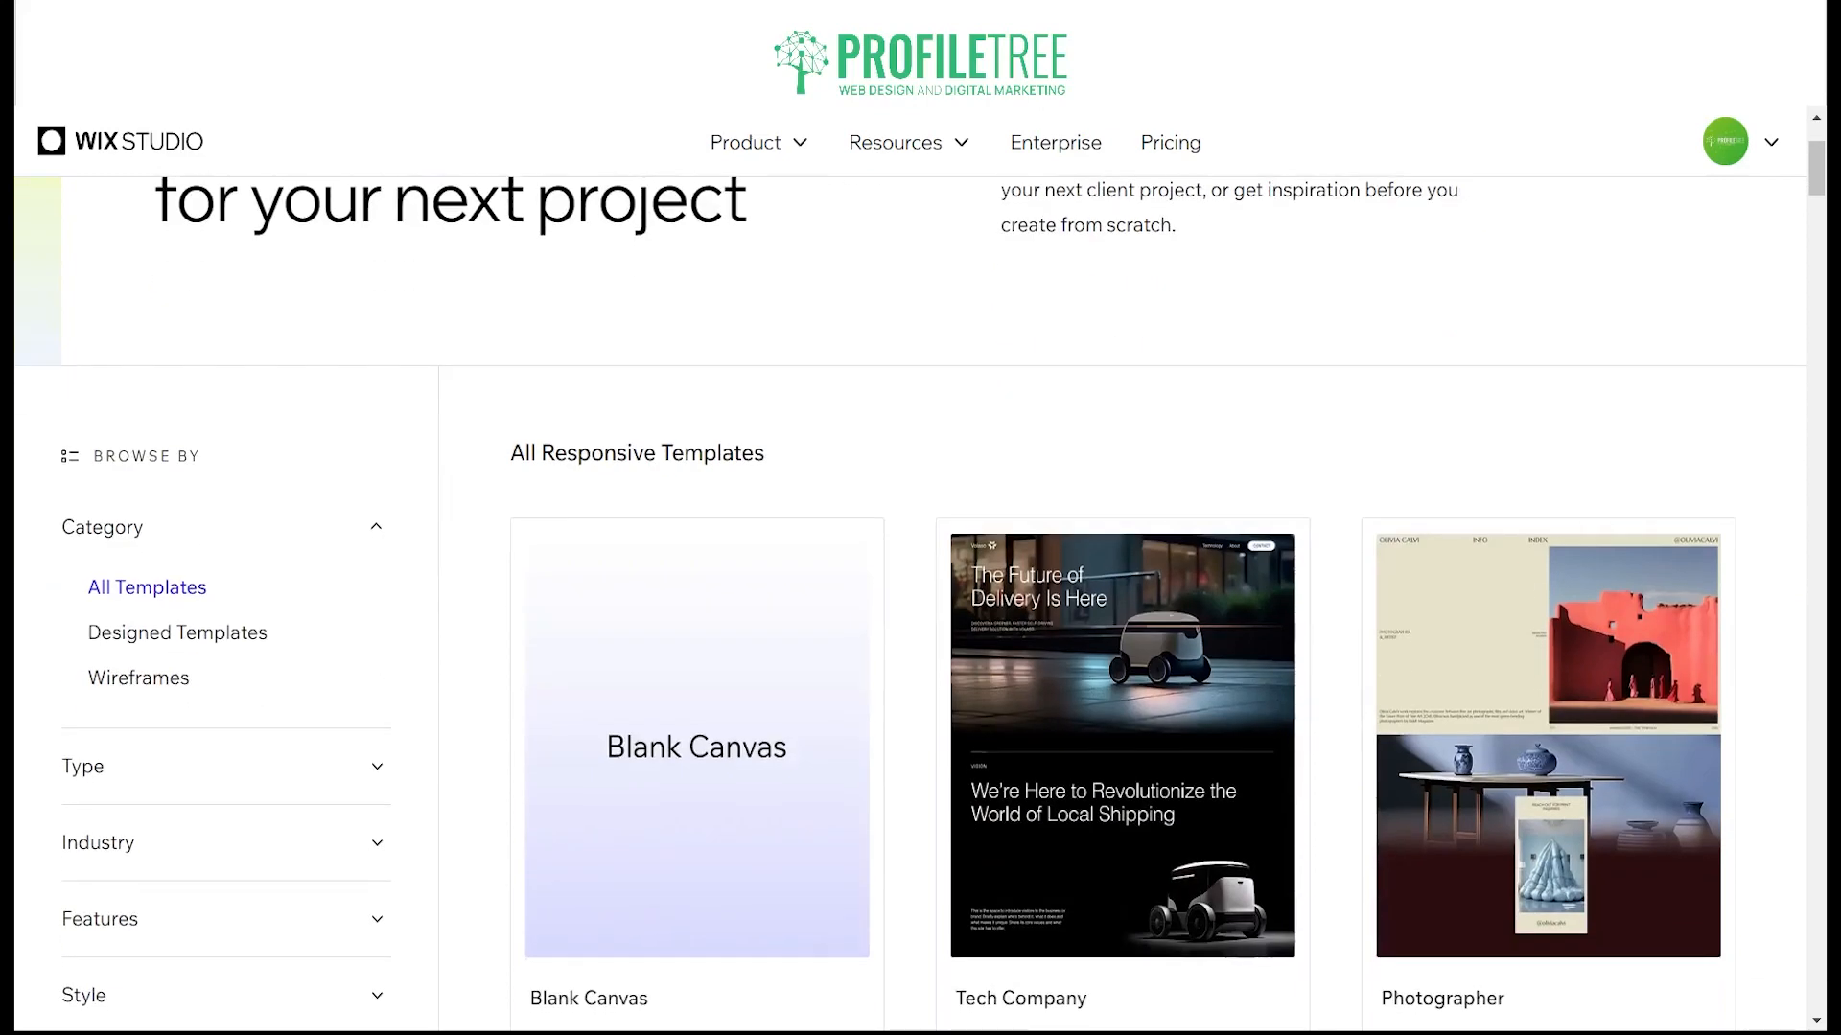
{"action": "scroll", "coordinate": [697, 671], "scroll_direction": "down", "scroll_amount": 1}
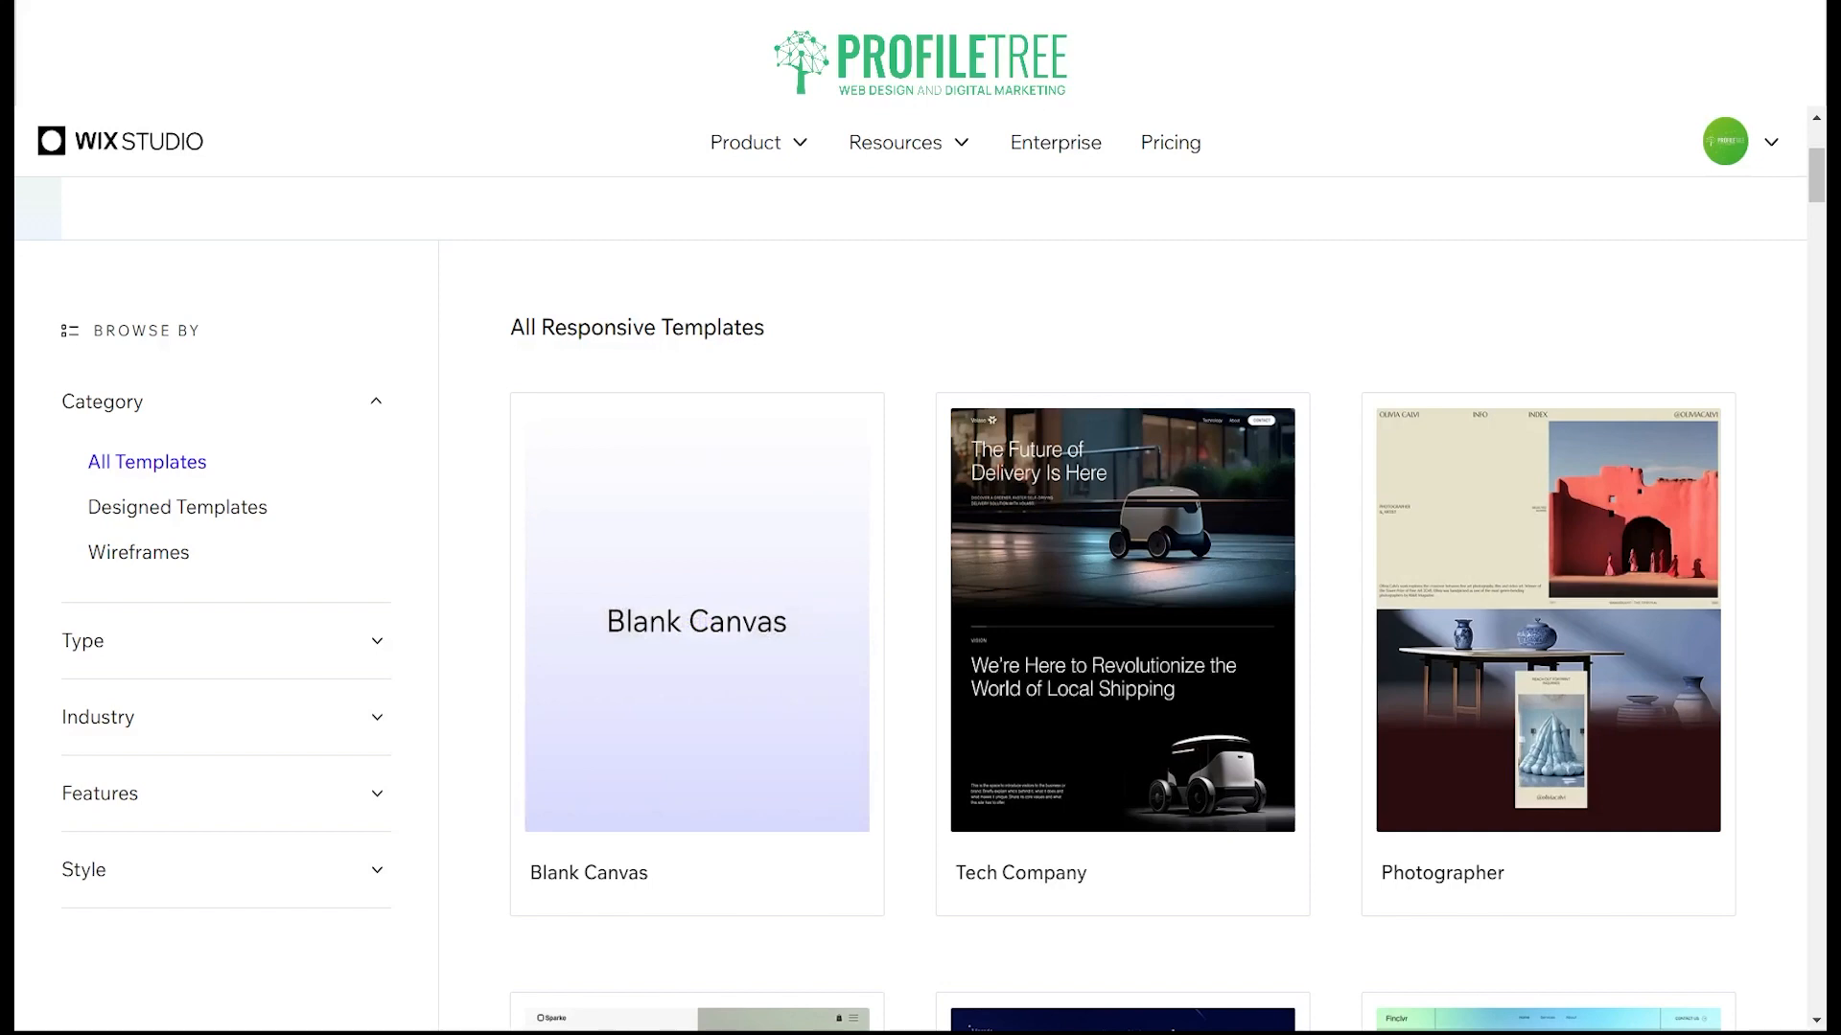
{"action": "scroll", "coordinate": [1121, 604], "scroll_direction": "down", "scroll_amount": 4}
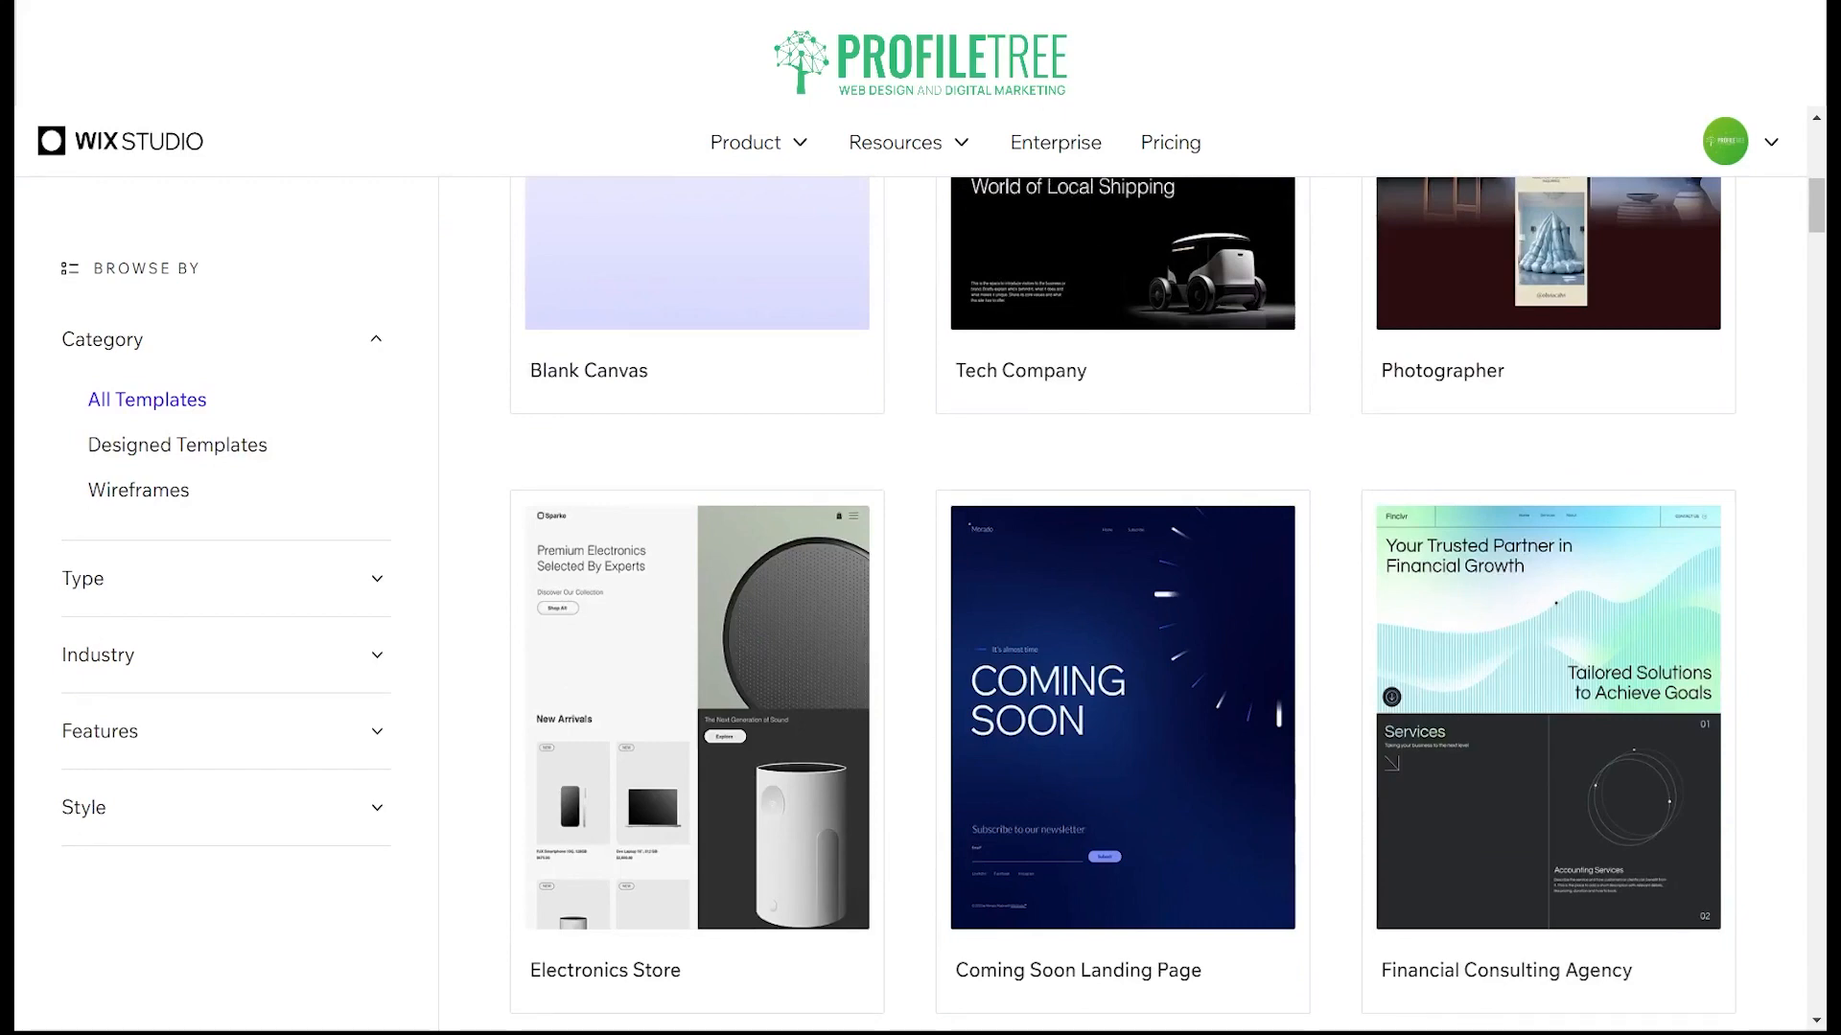
{"action": "scroll", "coordinate": [697, 671], "scroll_direction": "up", "scroll_amount": 5}
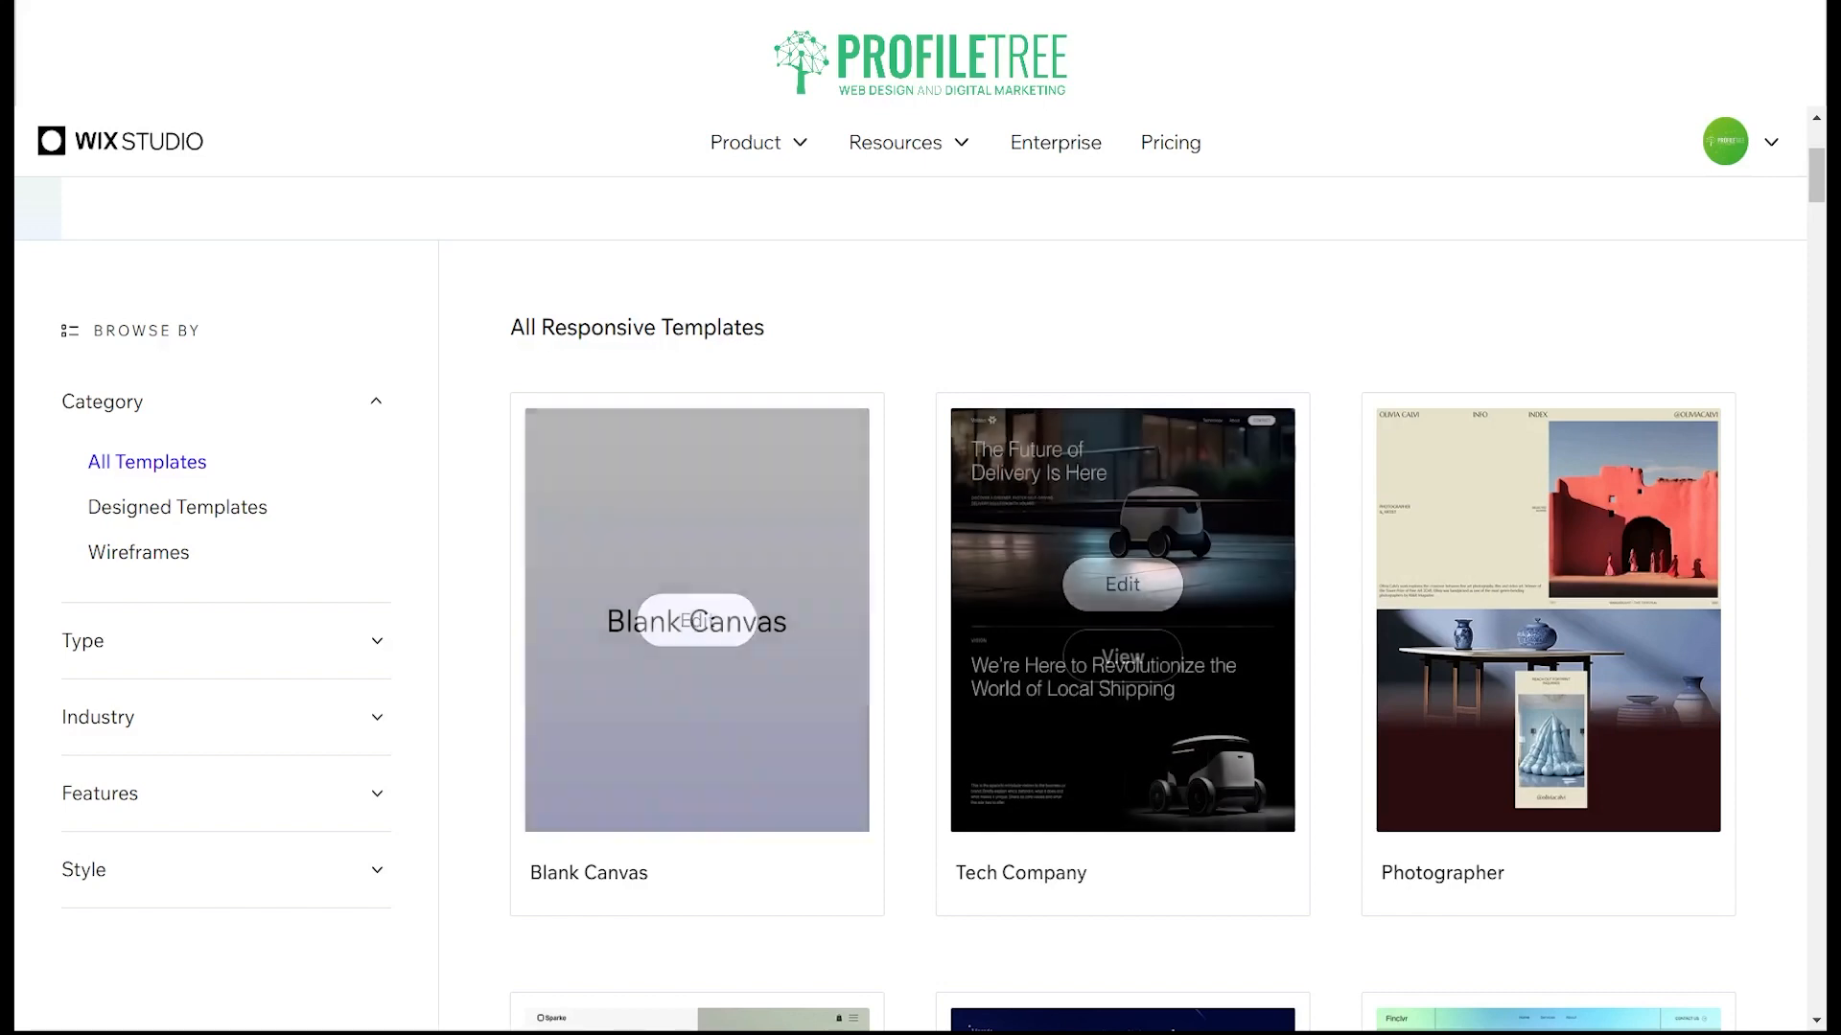
{"action": "left_click", "coordinate": [191, 507]}
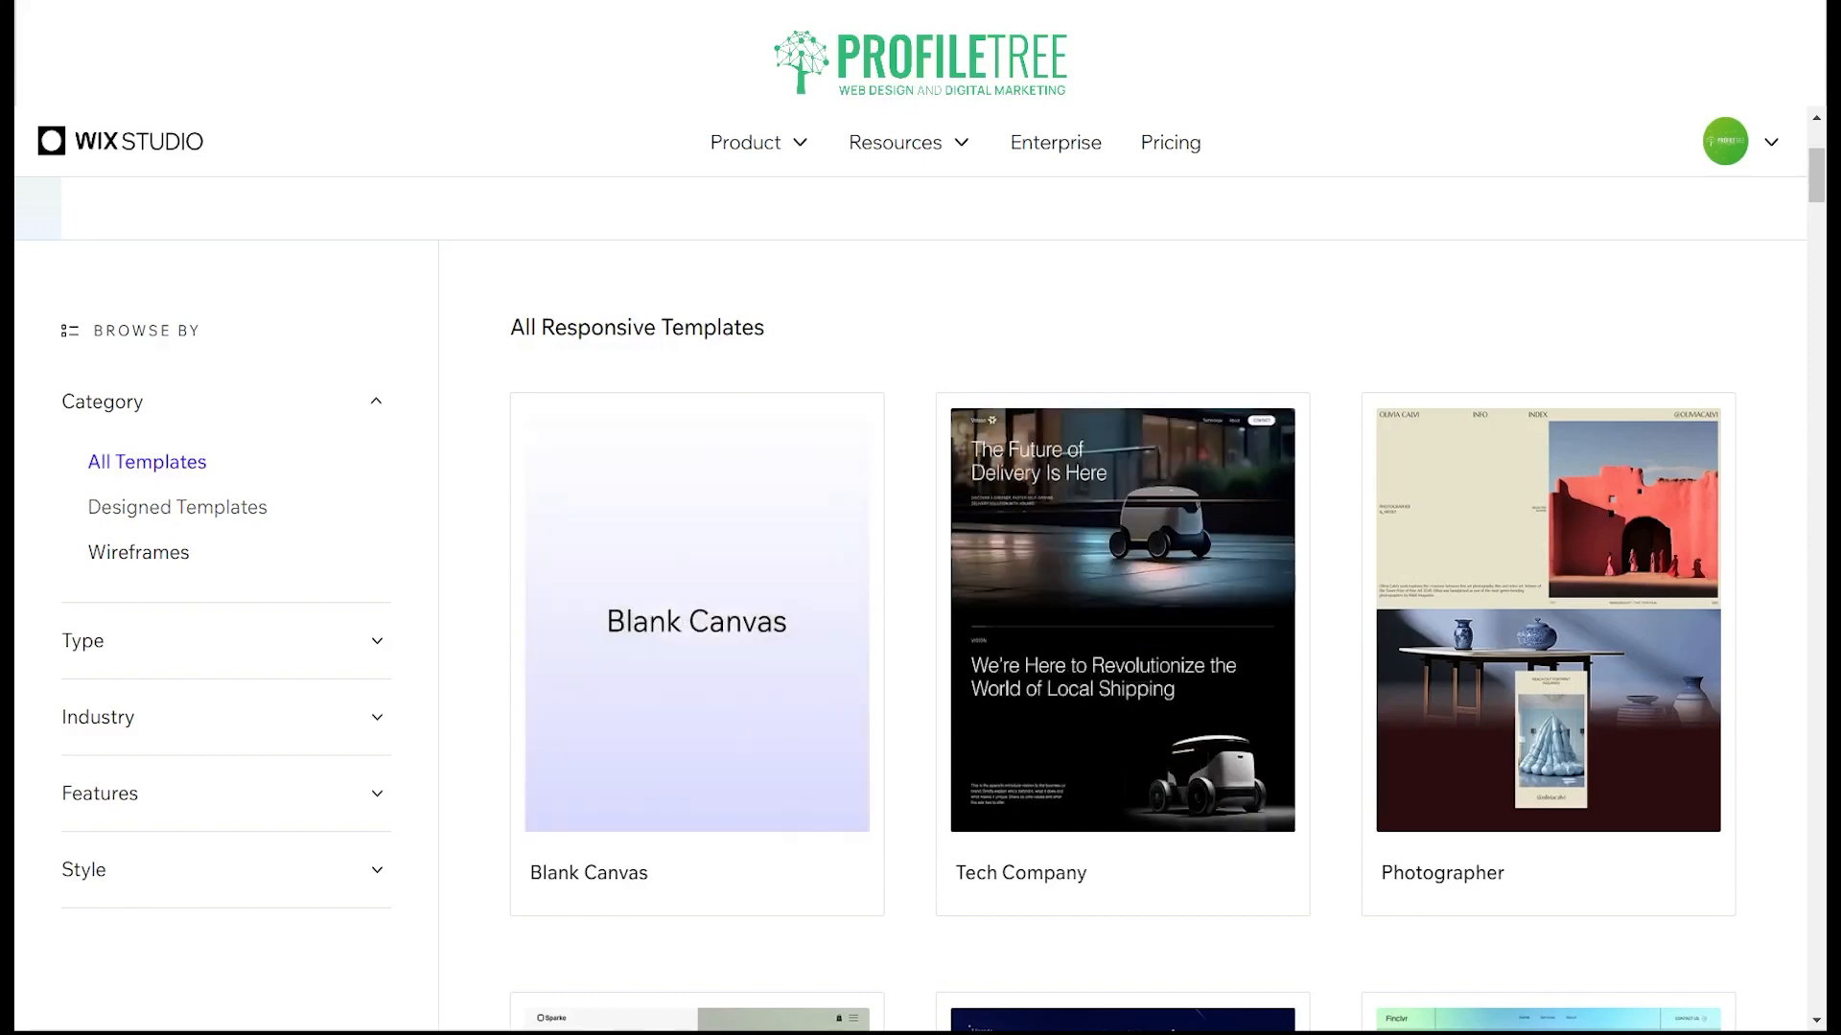
{"action": "left_click", "coordinate": [148, 493]}
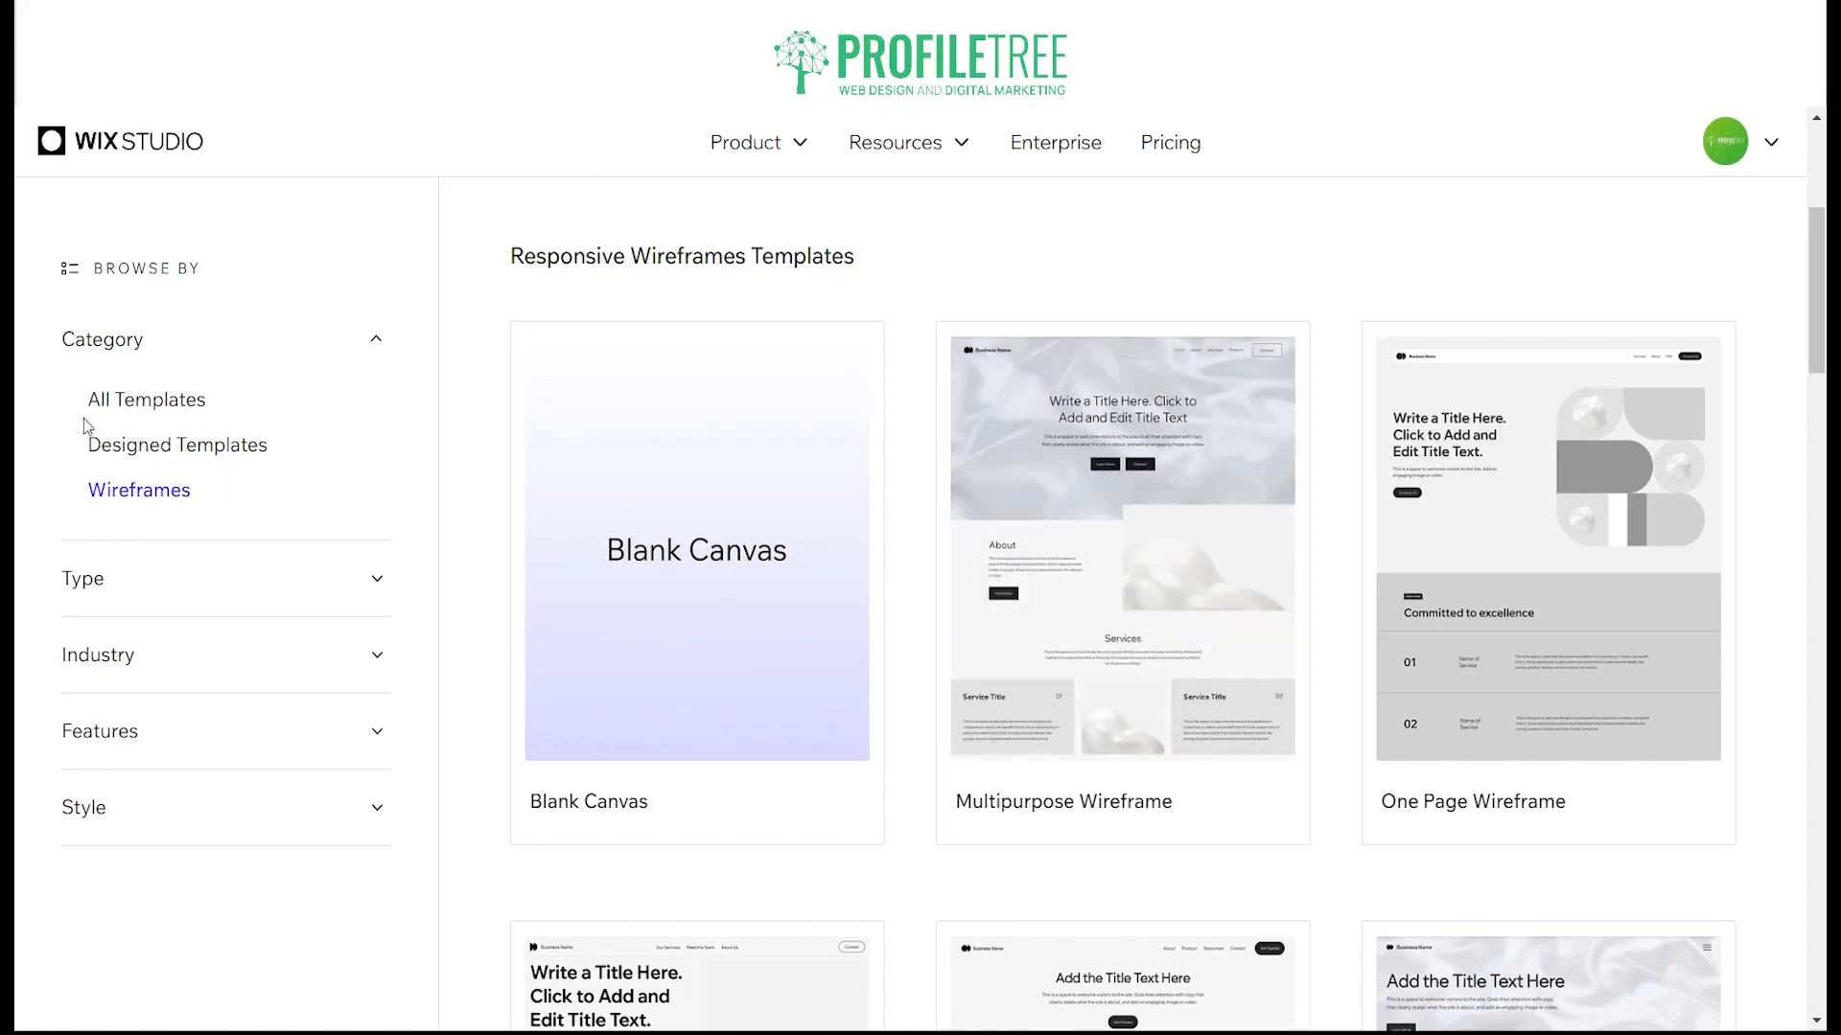
Step: Filter the gallery to Designed Templates and browse through the available designs
{"action": "left_click", "coordinate": [107, 445]}
{"action": "mouse_move", "coordinate": [990, 666]}
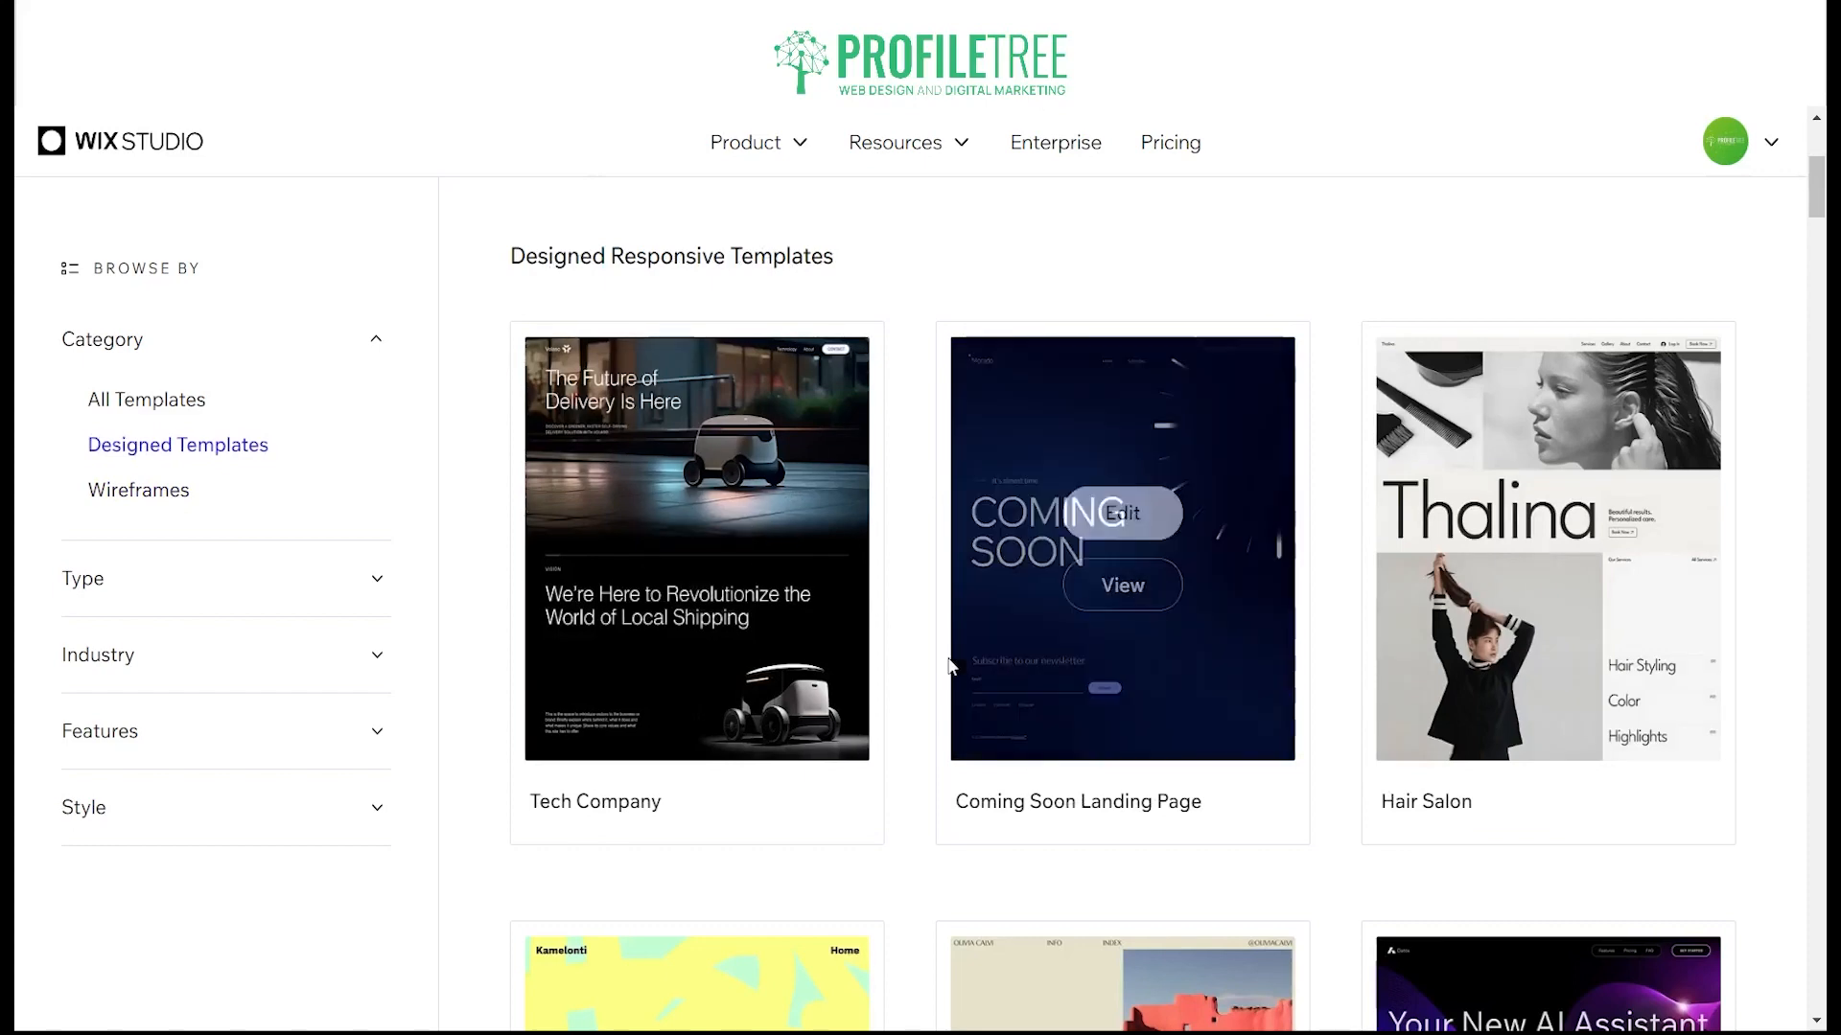
{"action": "mouse_move", "coordinate": [955, 582]}
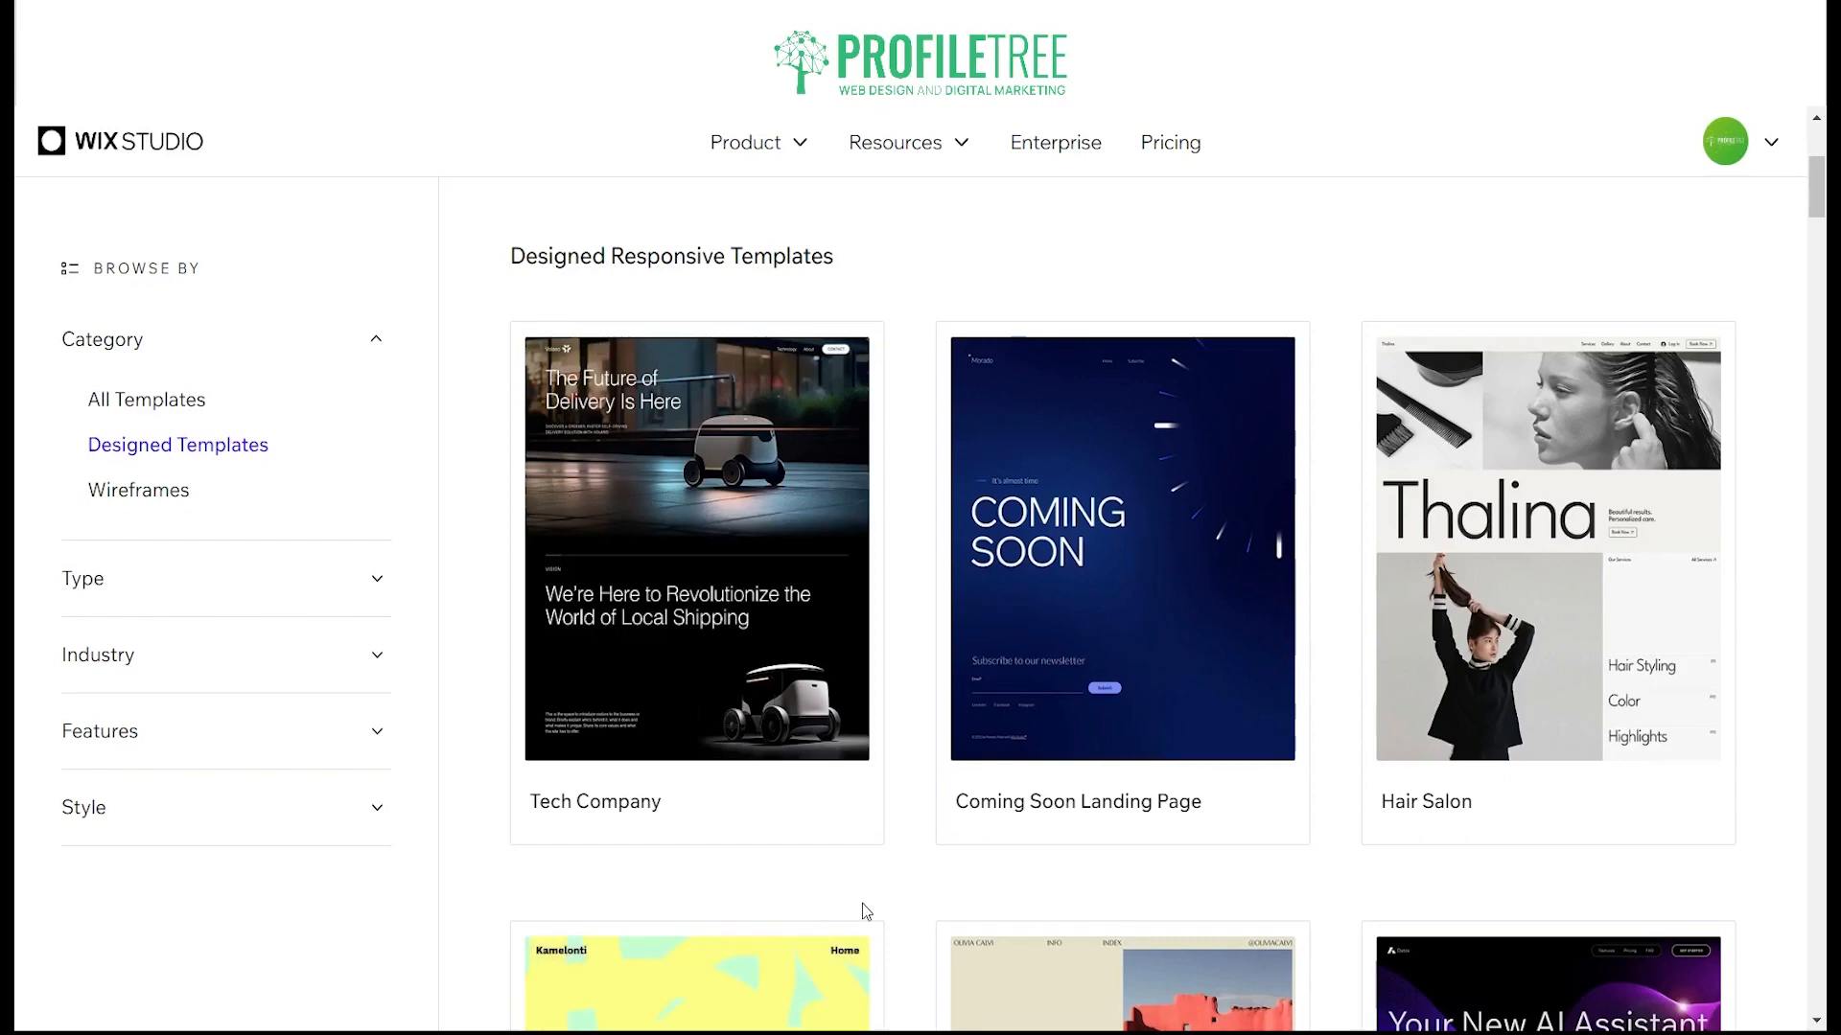
{"action": "mouse_move", "coordinate": [1163, 656]}
{"action": "scroll", "coordinate": [1122, 601], "scroll_direction": "down", "scroll_amount": 3}
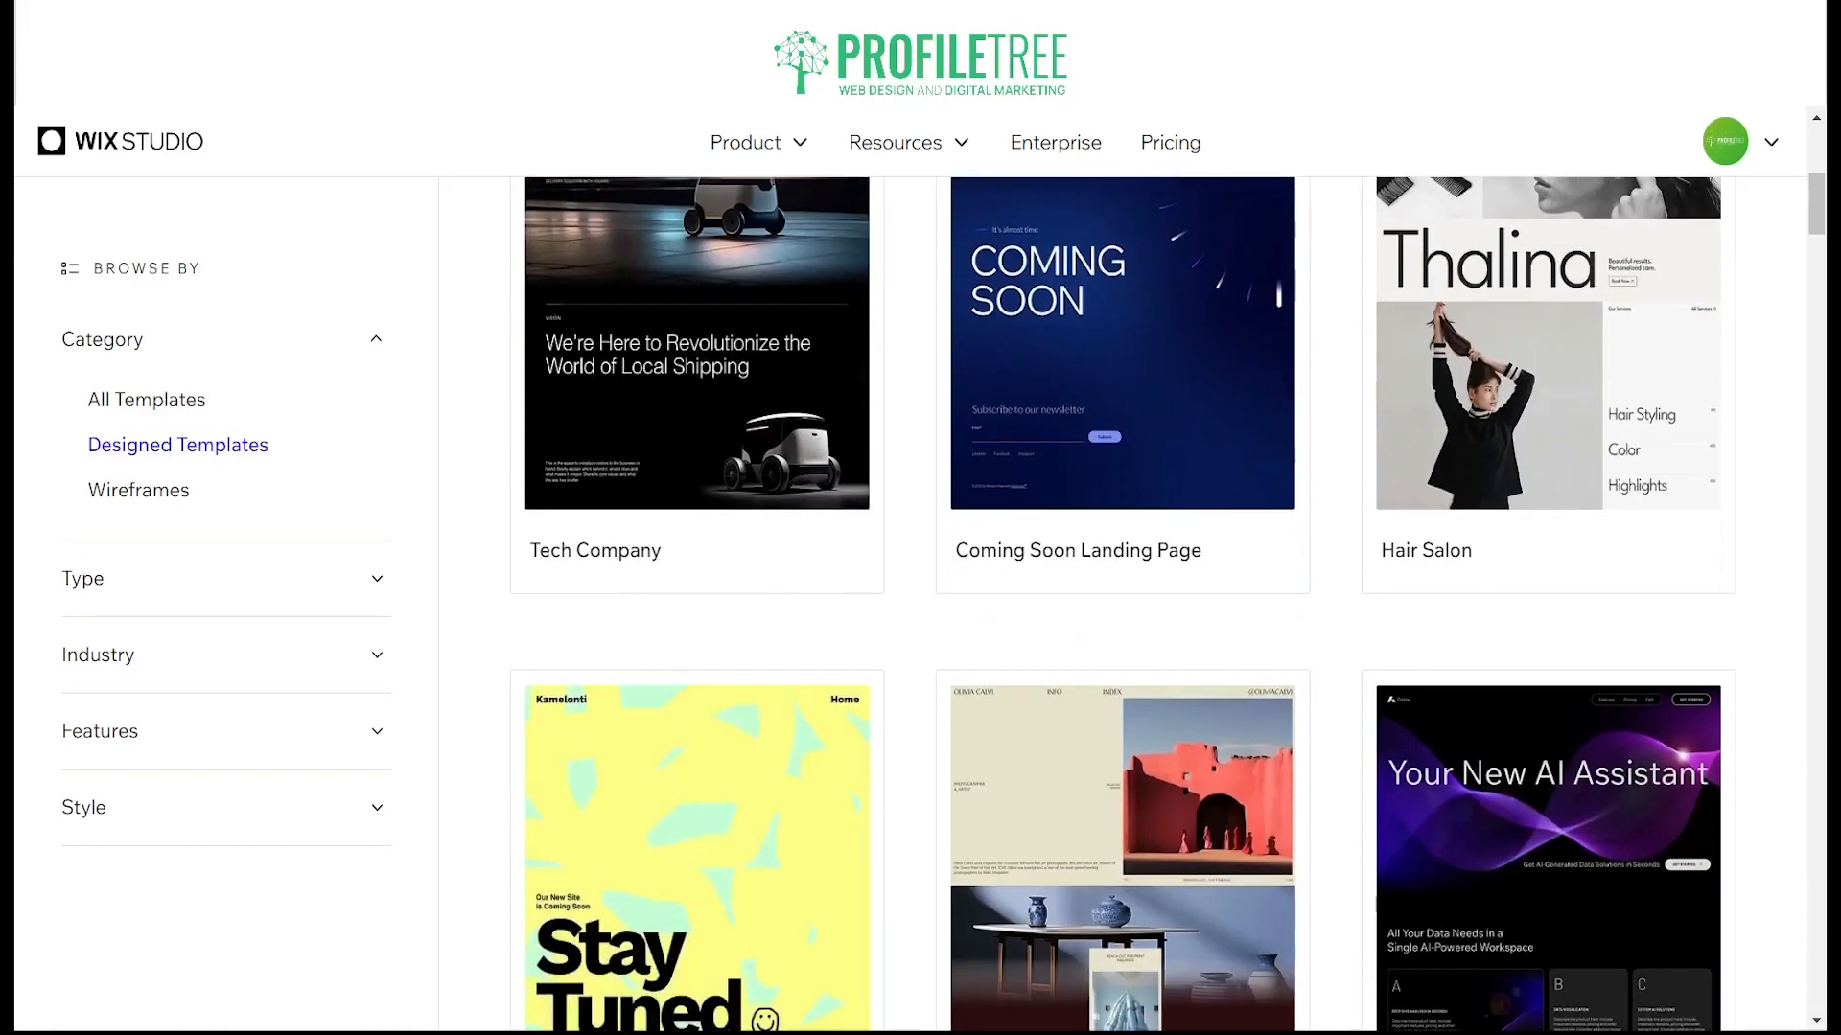
{"action": "scroll", "coordinate": [1123, 601], "scroll_direction": "down", "scroll_amount": 20}
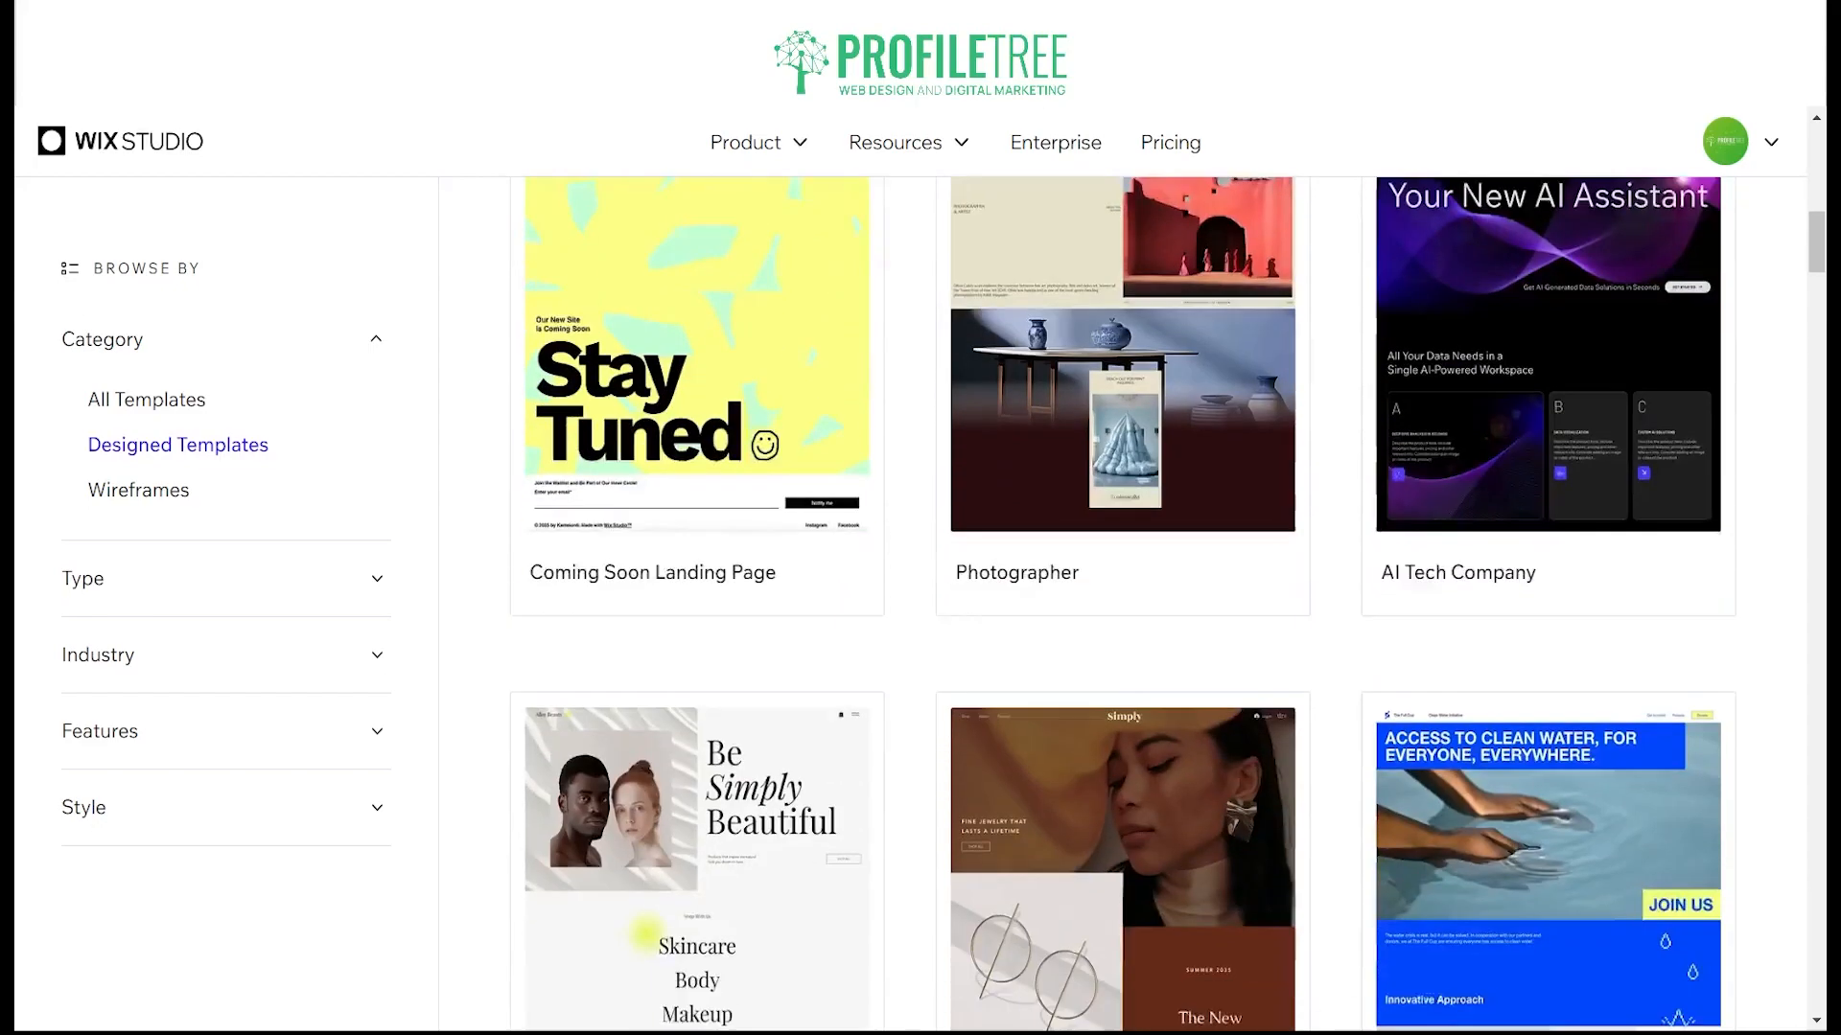
{"action": "scroll", "coordinate": [1122, 601], "scroll_direction": "down", "scroll_amount": 15}
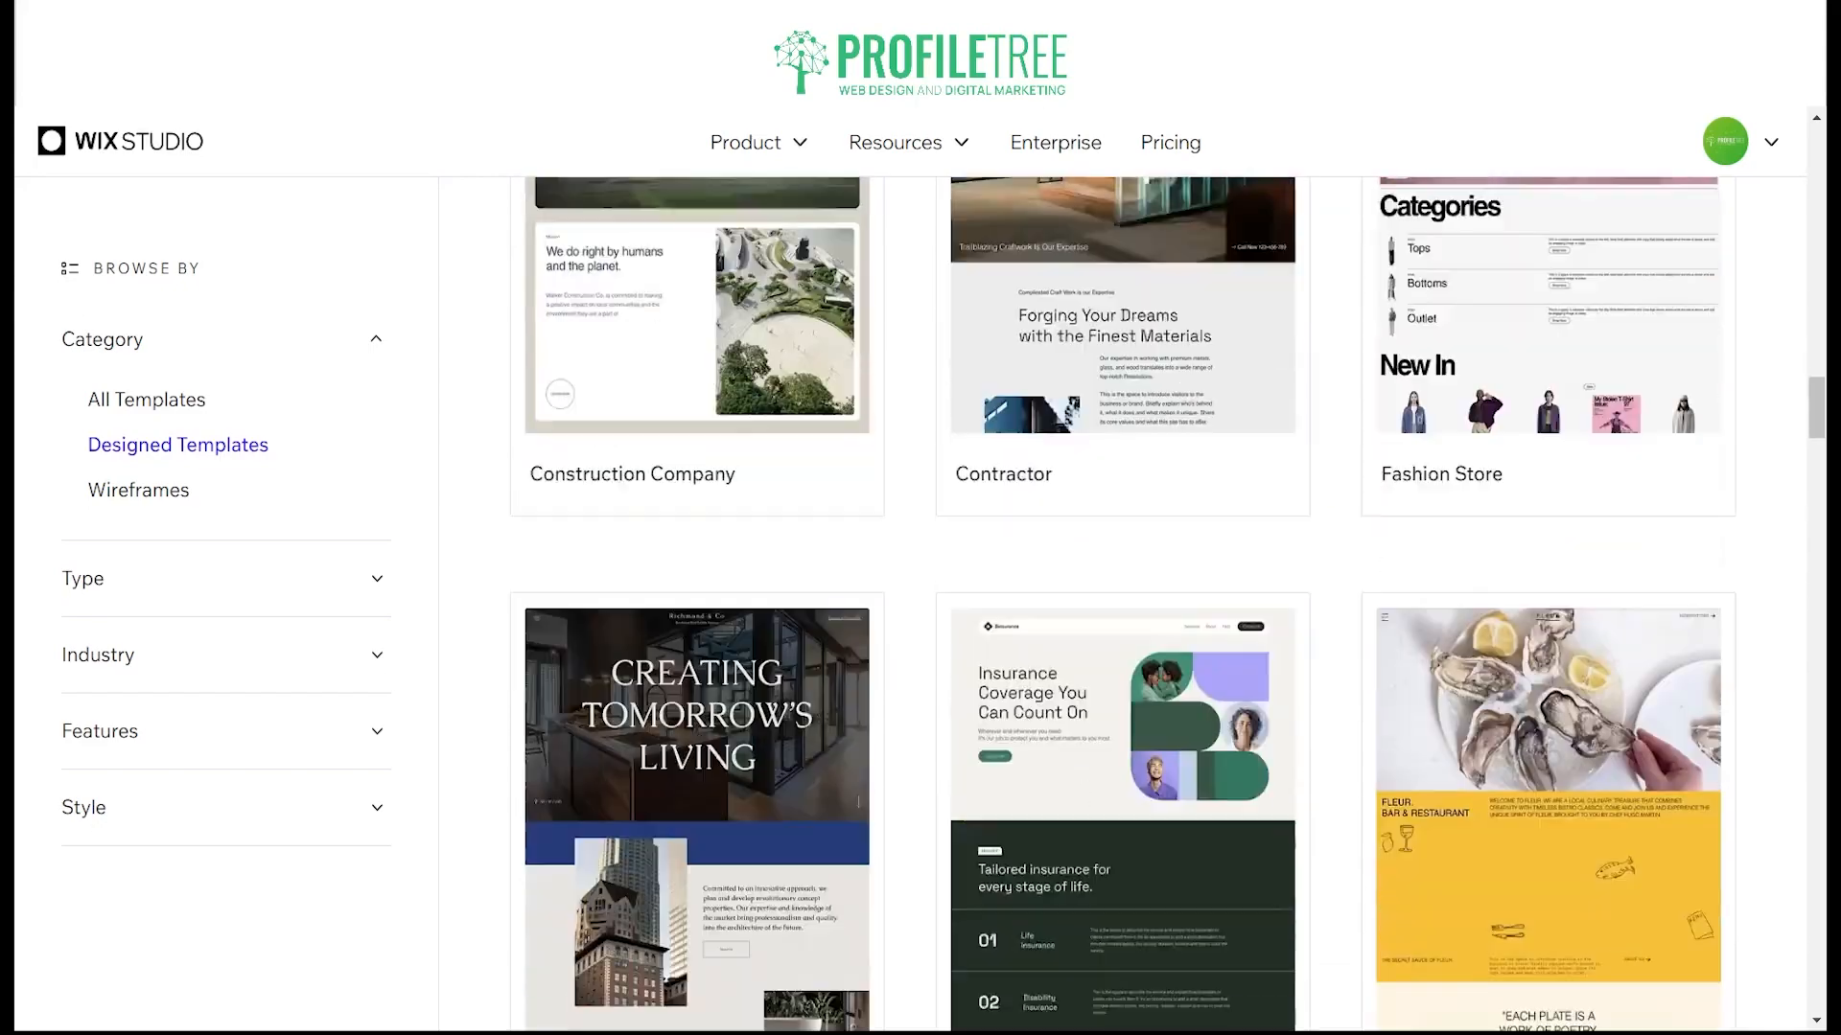
{"action": "scroll", "coordinate": [1123, 601], "scroll_direction": "down", "scroll_amount": 3}
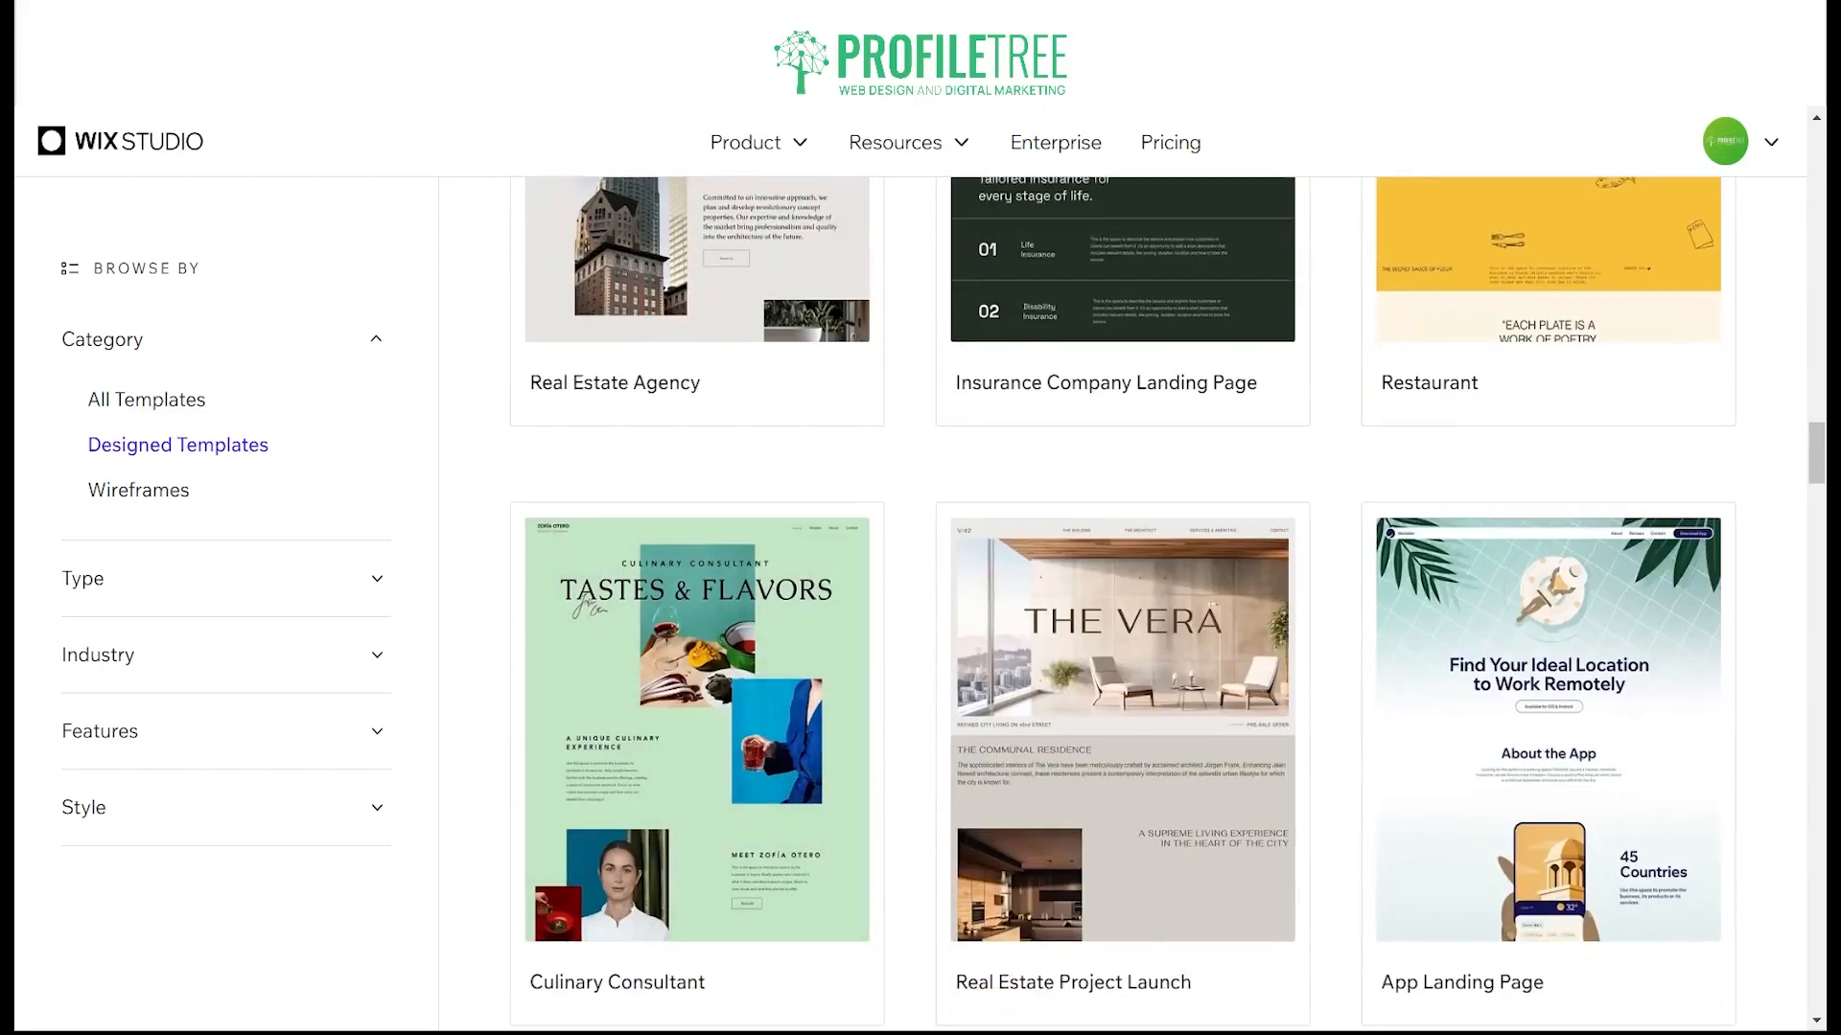
Step: Filter the templates by the Ecommerce type and look through the store designs, including the eCommerce Wireframe
{"action": "left_click", "coordinate": [144, 578]}
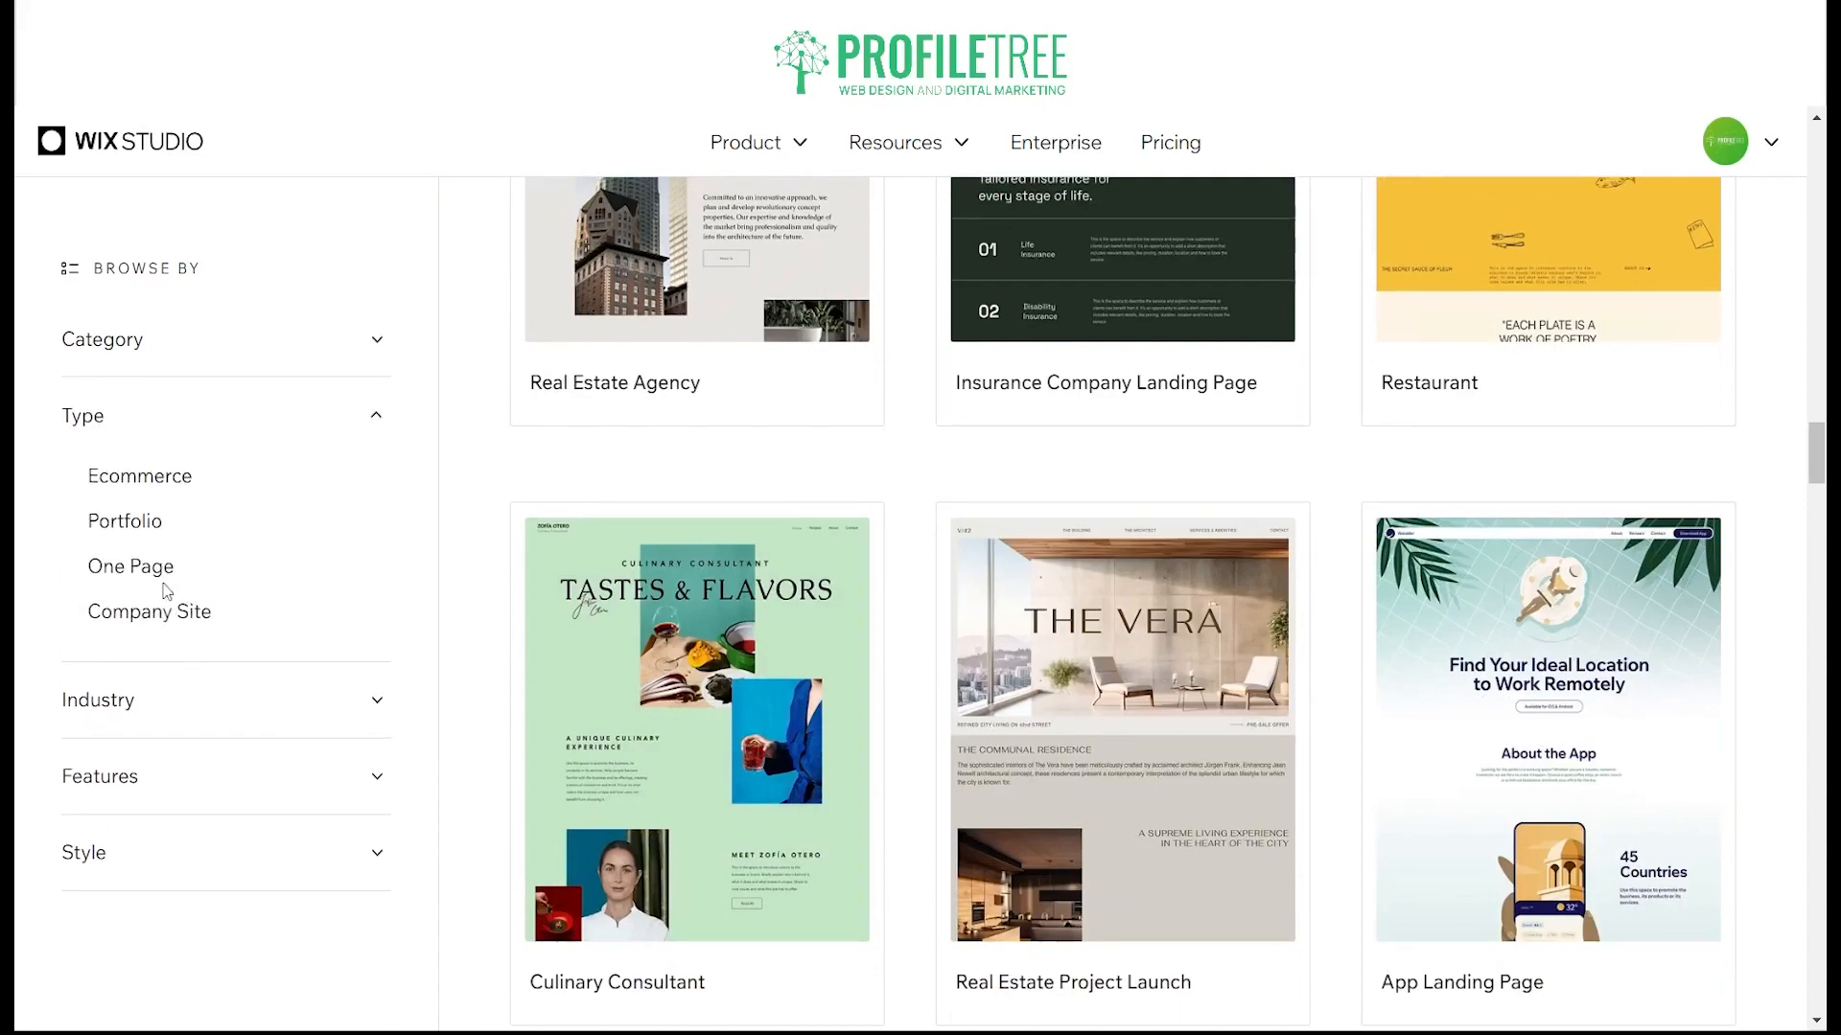
{"action": "left_click", "coordinate": [140, 477]}
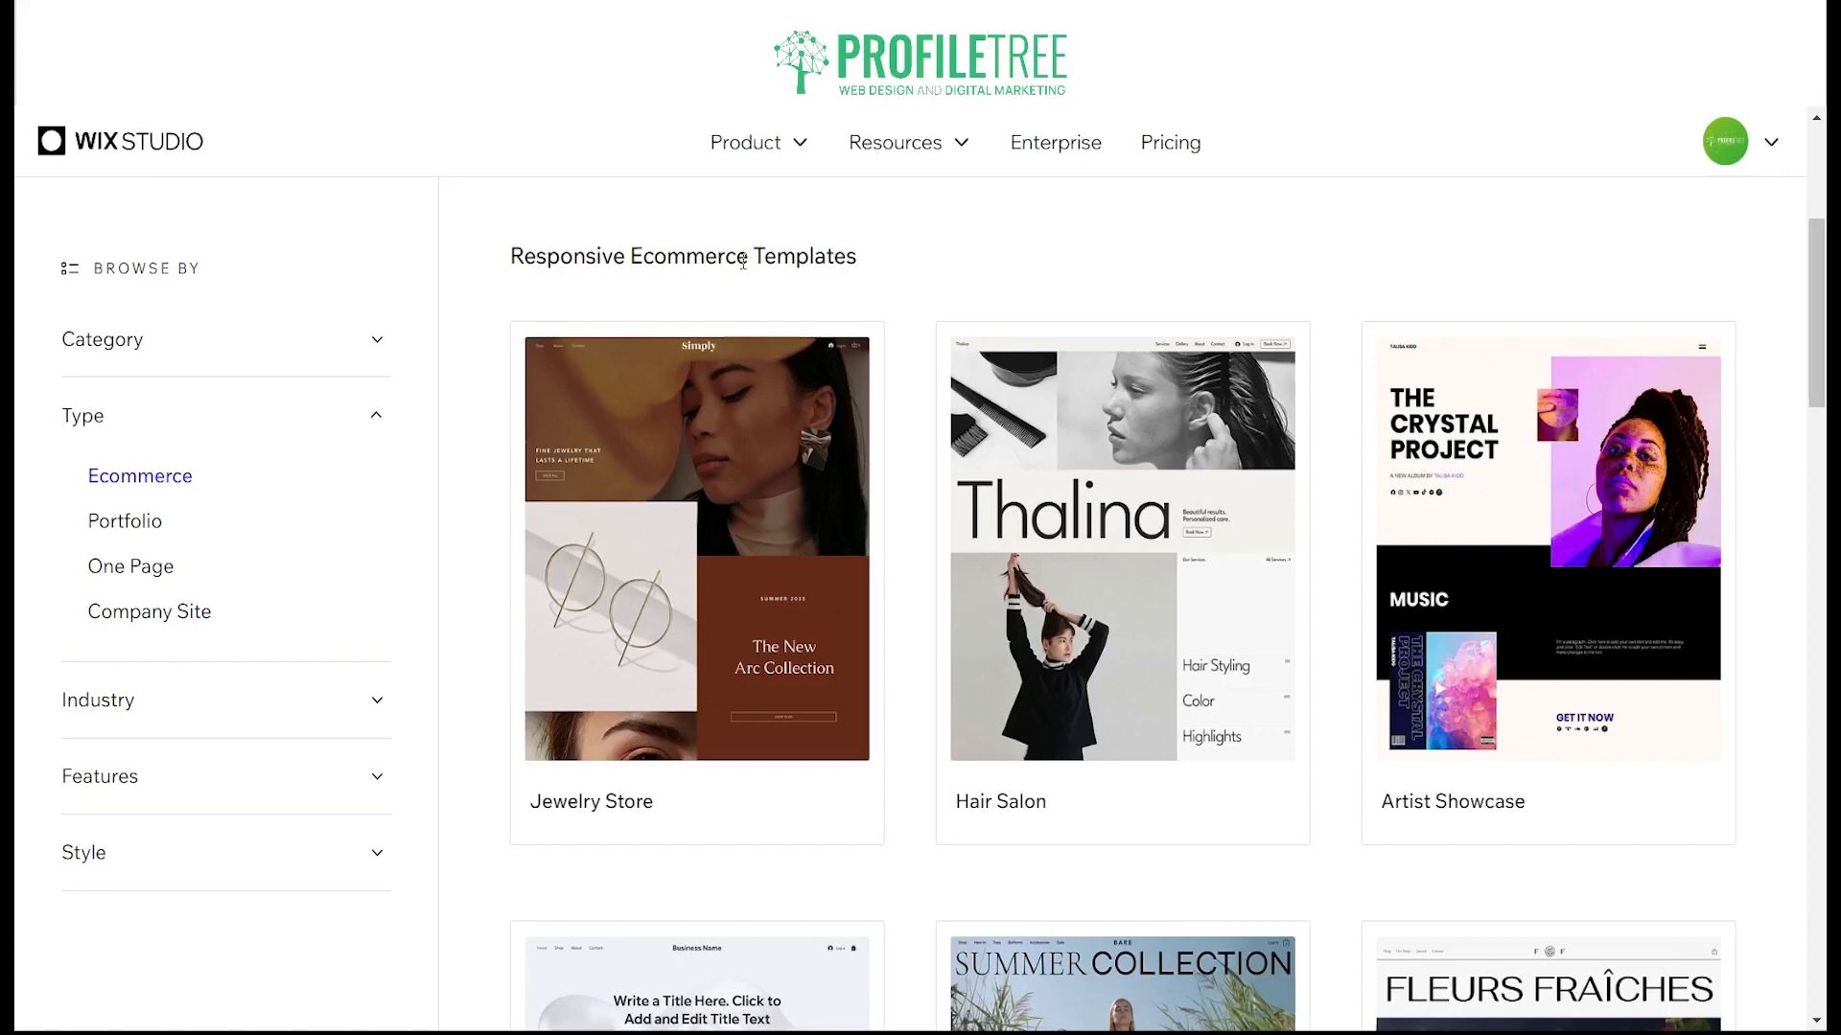
{"action": "scroll", "coordinate": [878, 631], "scroll_direction": "down", "scroll_amount": 6}
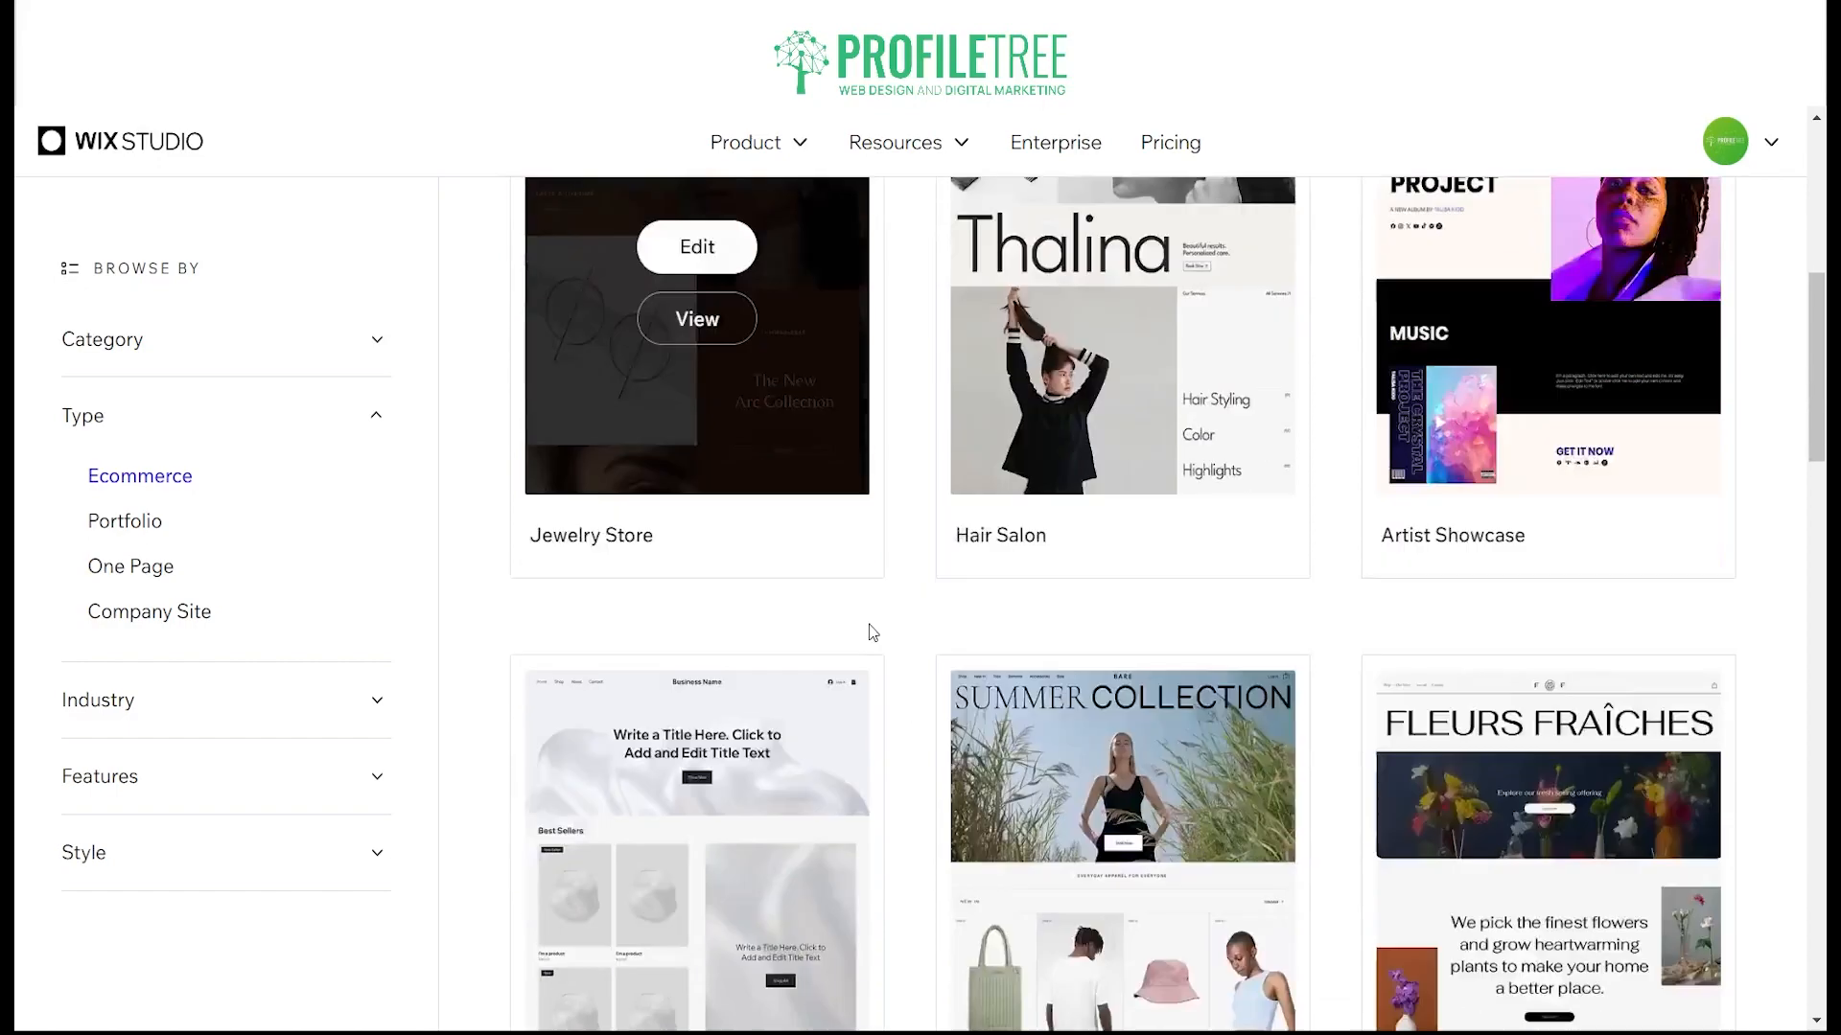
{"action": "scroll", "coordinate": [878, 631], "scroll_direction": "up", "scroll_amount": 1}
{"action": "scroll", "coordinate": [879, 624], "scroll_direction": "down", "scroll_amount": 6}
{"action": "scroll", "coordinate": [882, 633], "scroll_direction": "up", "scroll_amount": 4}
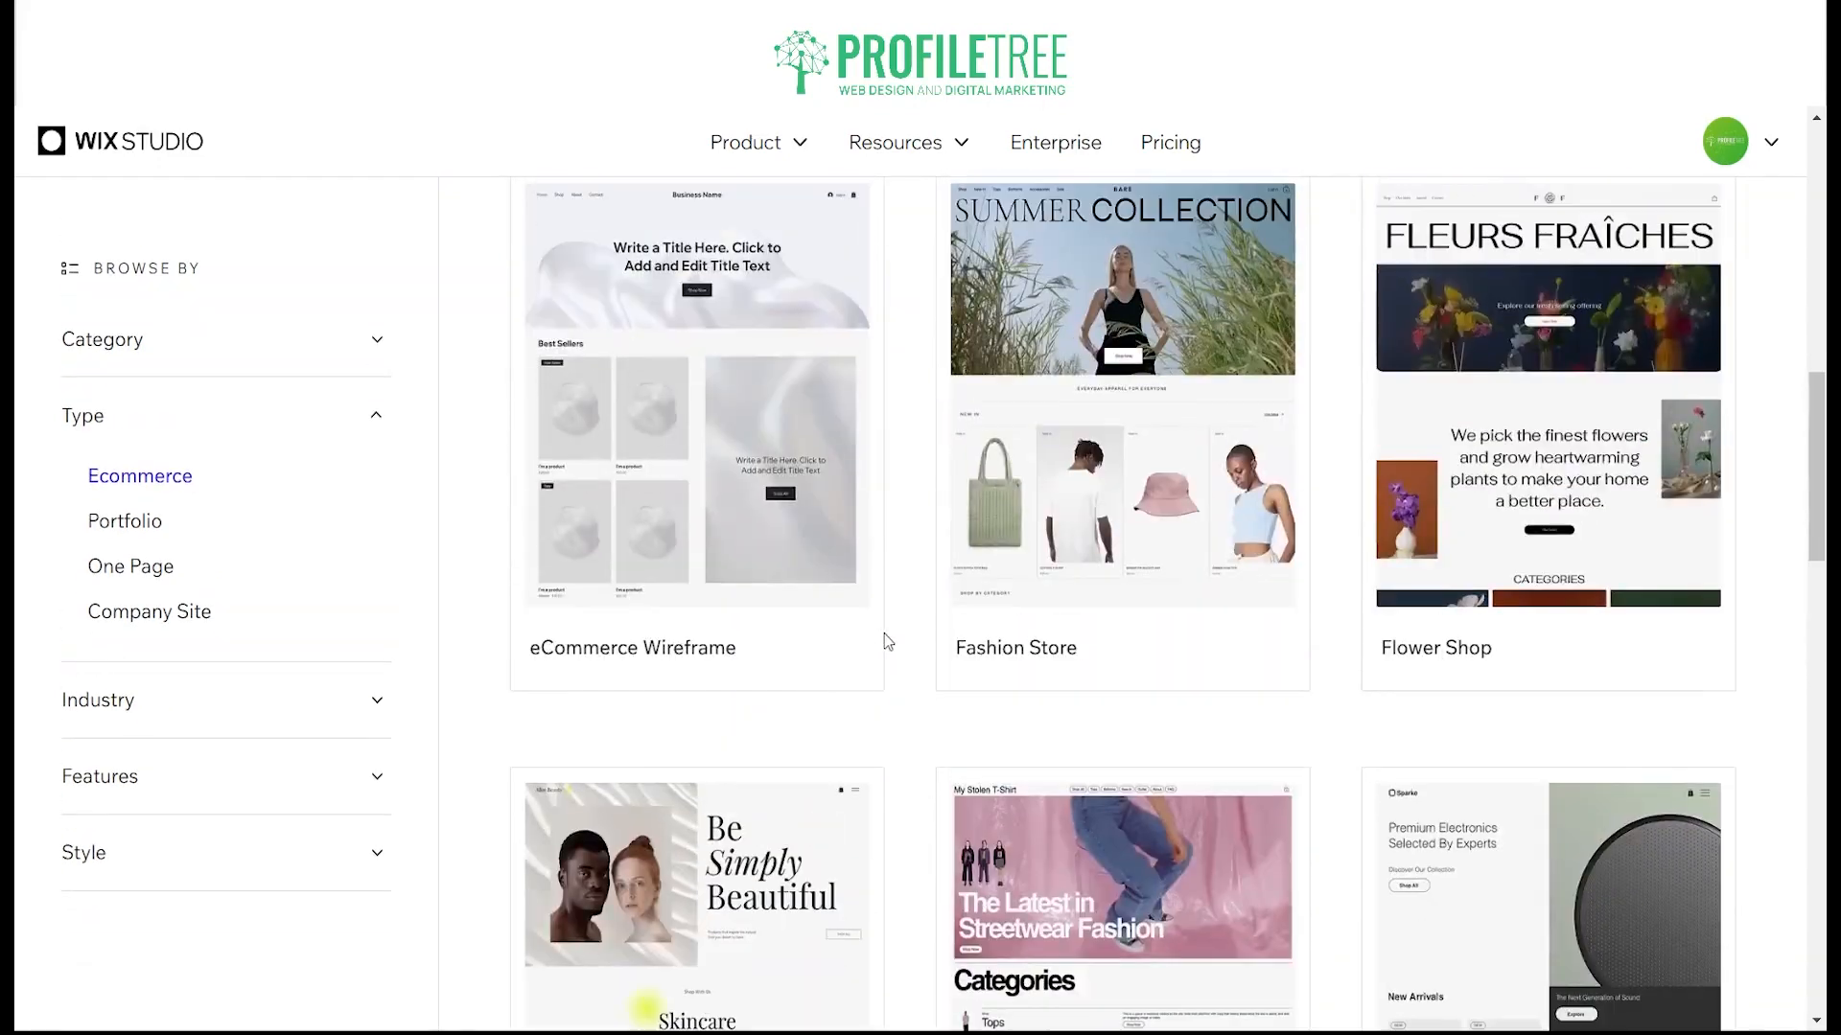
{"action": "scroll", "coordinate": [890, 624], "scroll_direction": "down", "scroll_amount": 5}
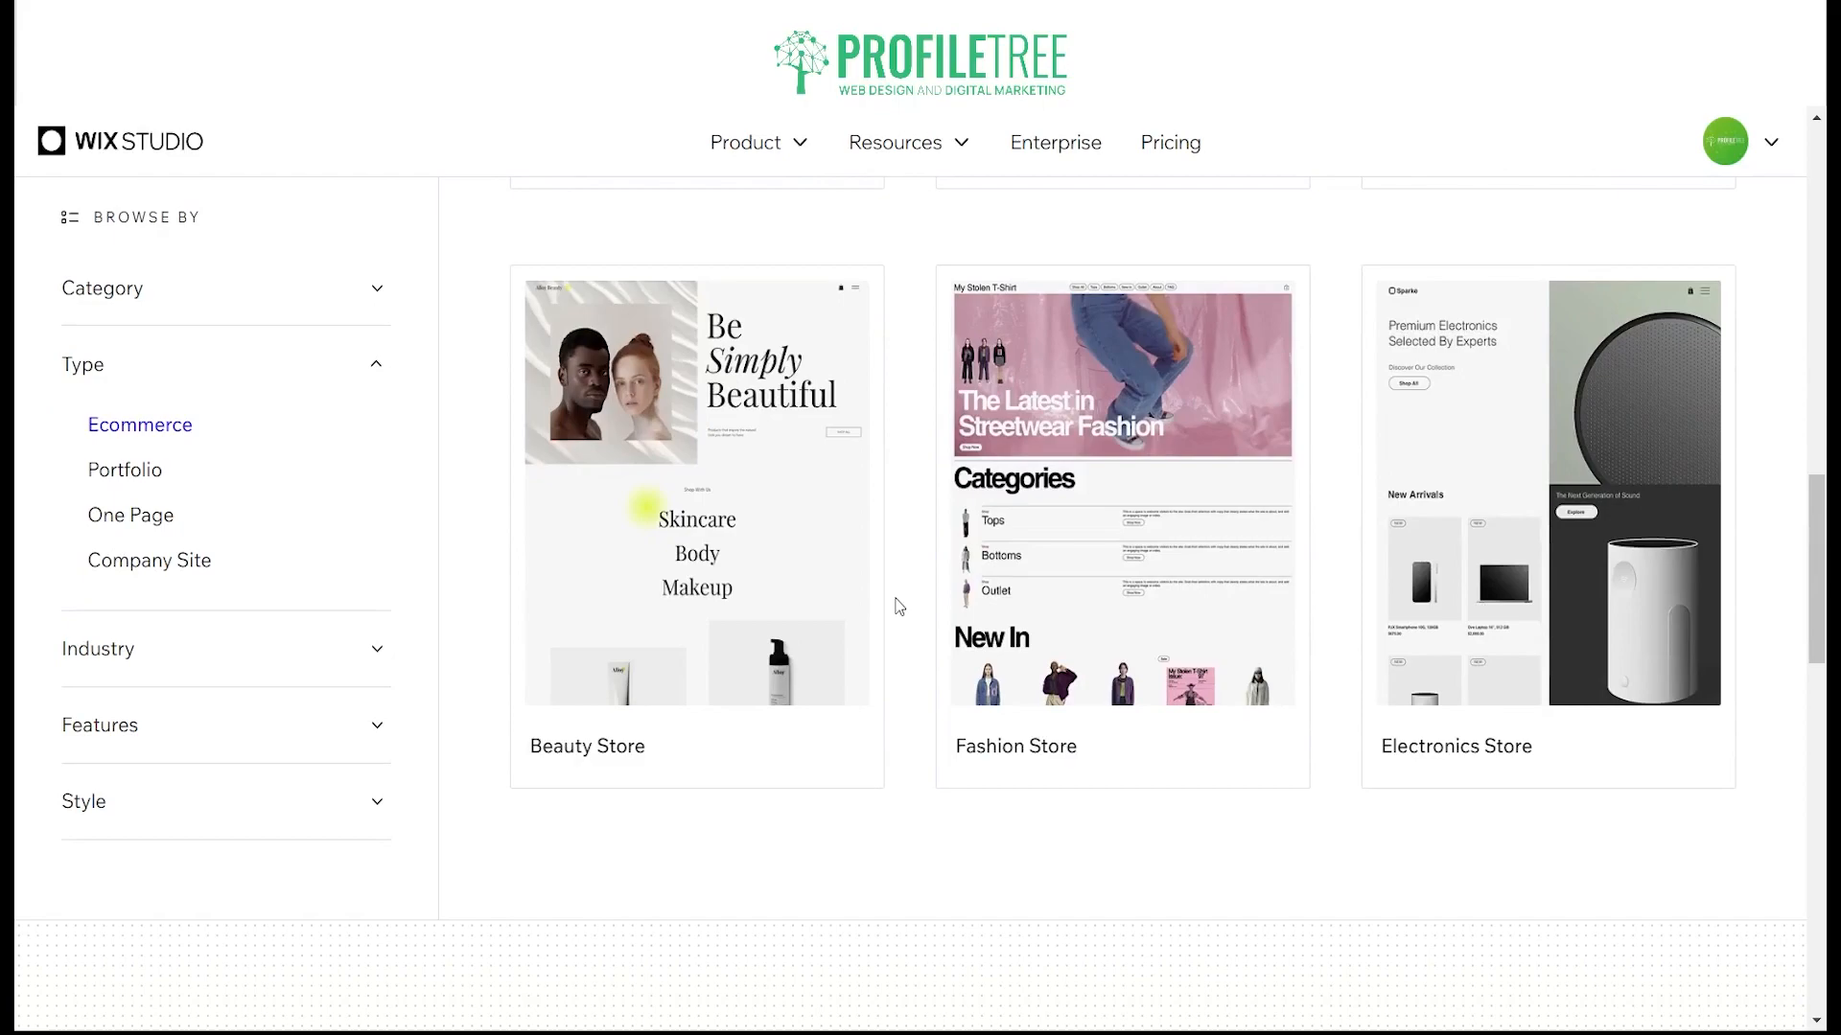
{"action": "scroll", "coordinate": [899, 606], "scroll_direction": "down", "scroll_amount": 10}
{"action": "scroll", "coordinate": [913, 606], "scroll_direction": "up", "scroll_amount": 15}
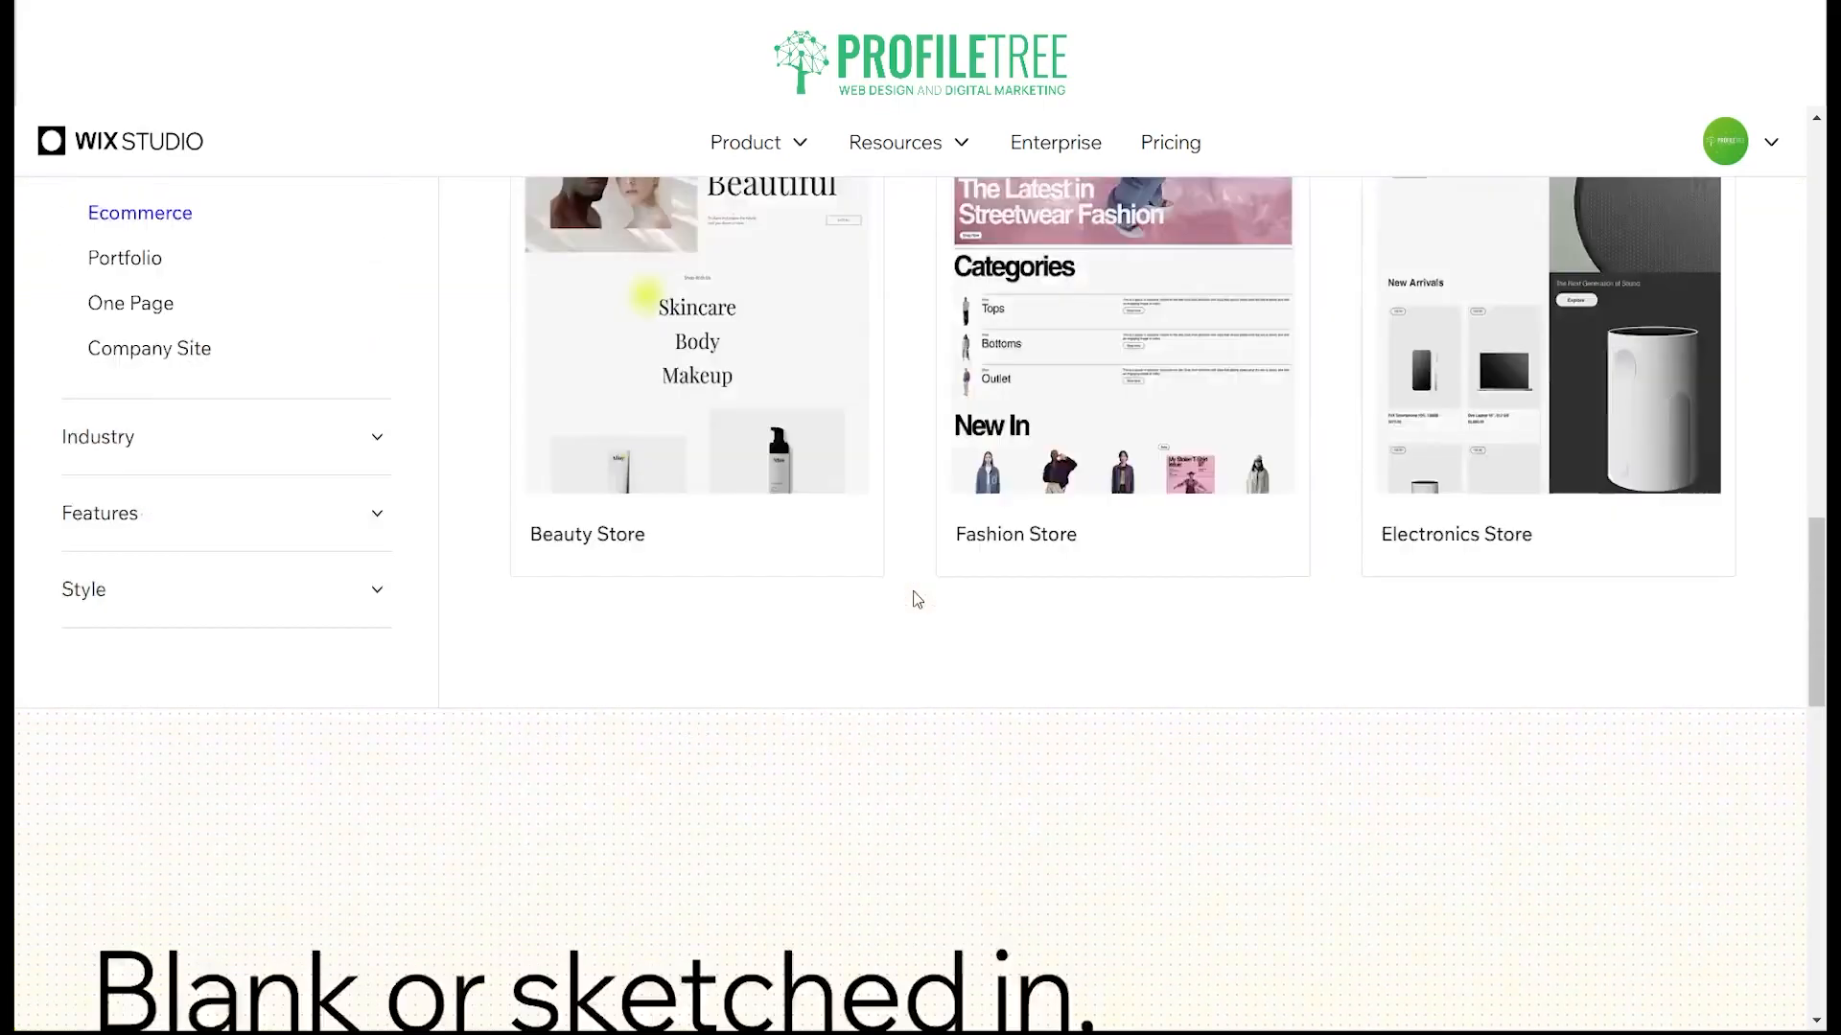
{"action": "scroll", "coordinate": [911, 589], "scroll_direction": "up", "scroll_amount": 10}
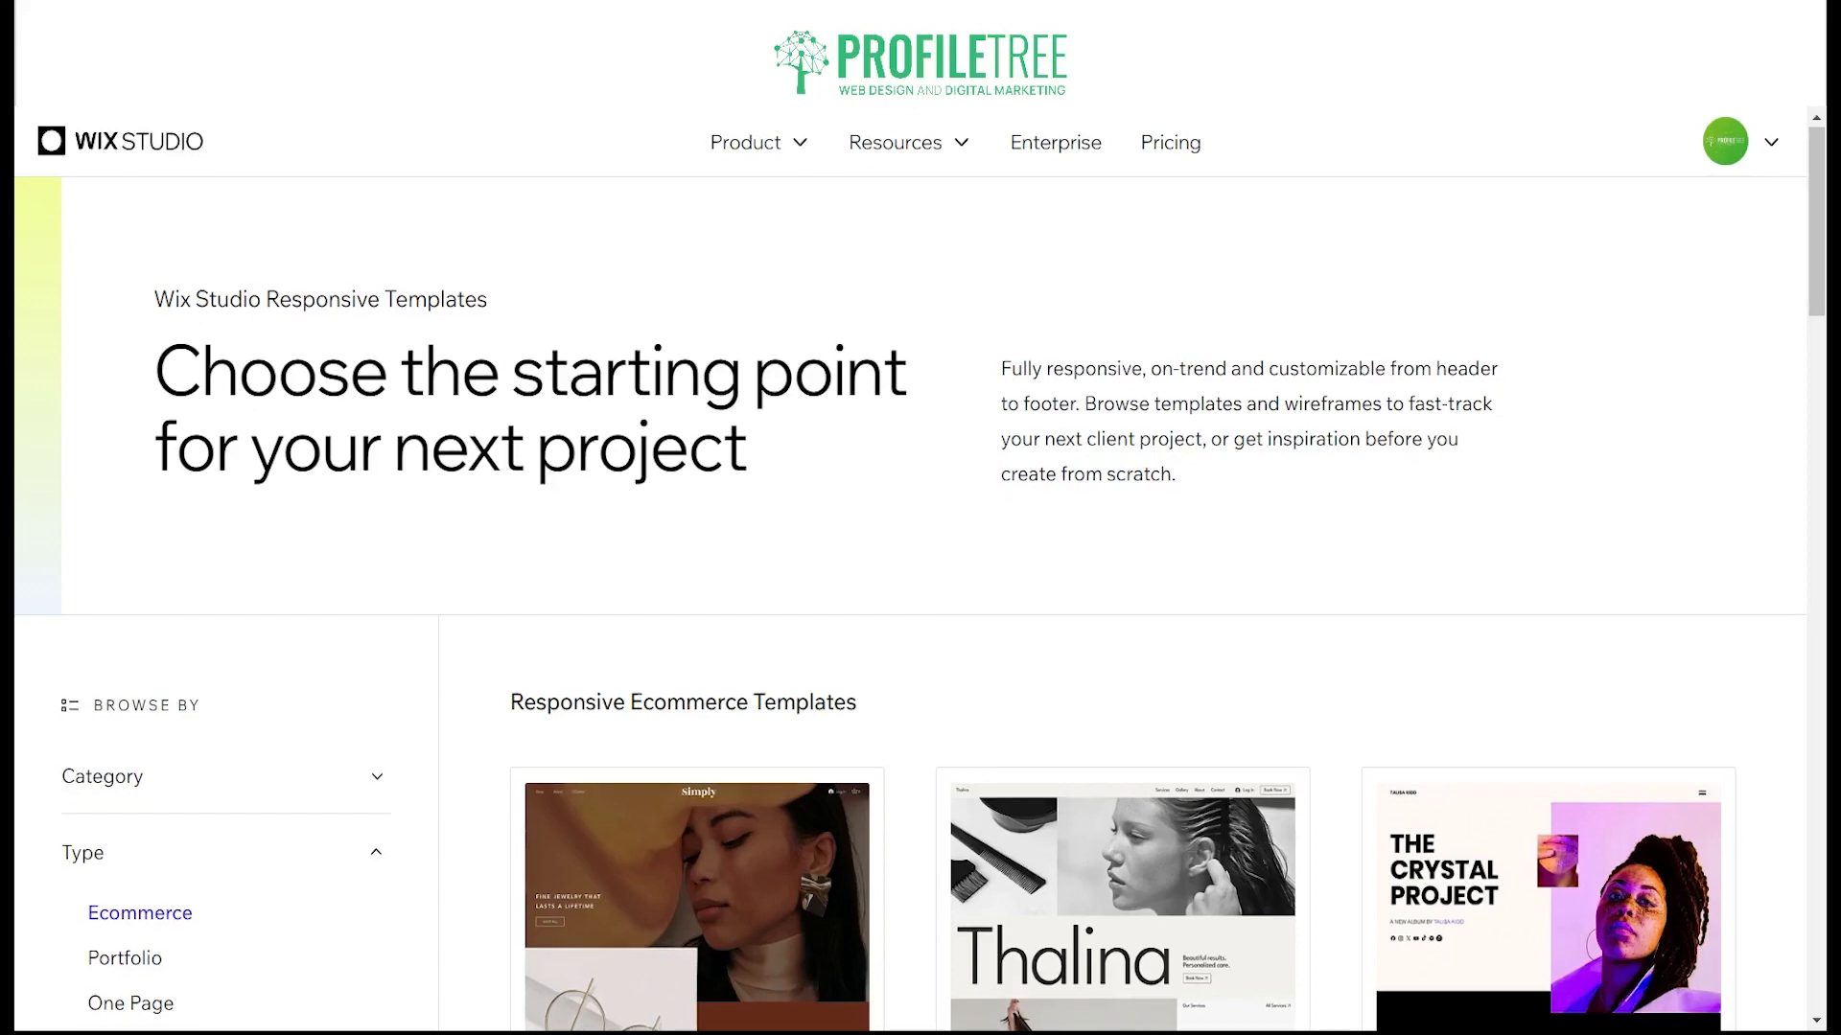
{"action": "scroll", "coordinate": [1123, 479], "scroll_direction": "down", "scroll_amount": 5}
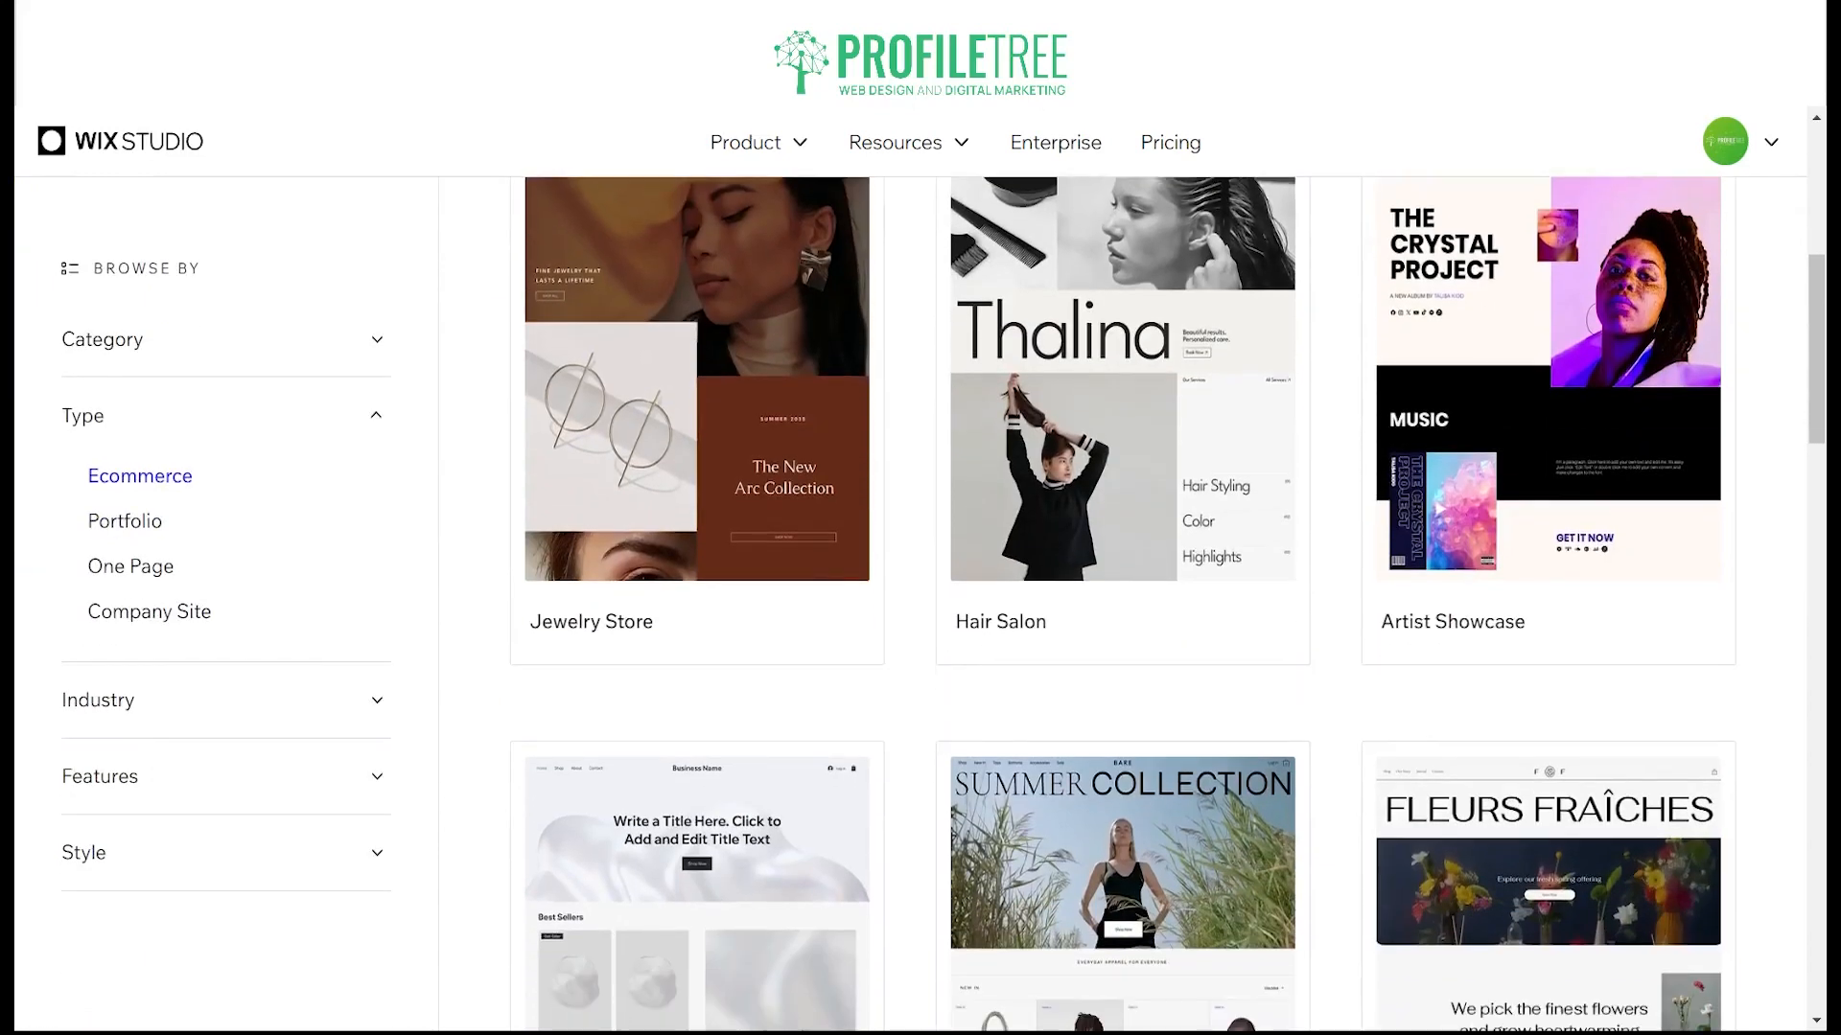
{"action": "scroll", "coordinate": [1122, 575], "scroll_direction": "down", "scroll_amount": 4}
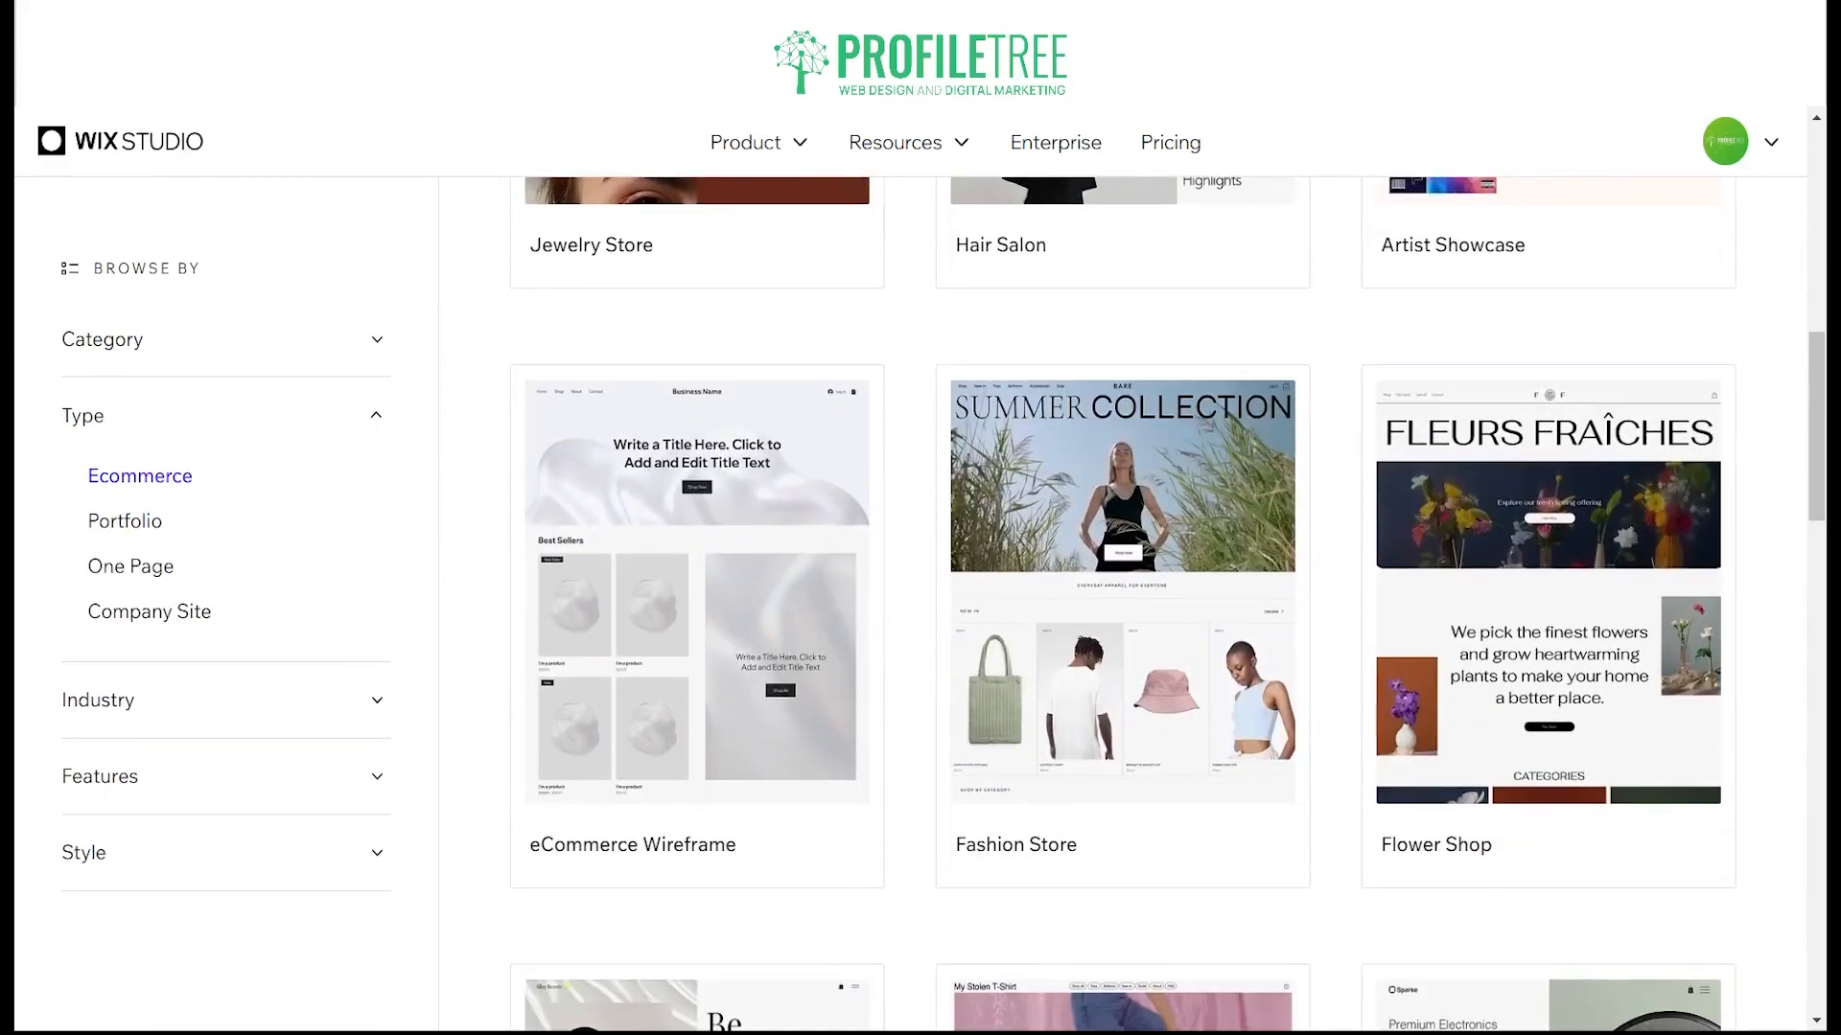
{"action": "mouse_move", "coordinate": [697, 628]}
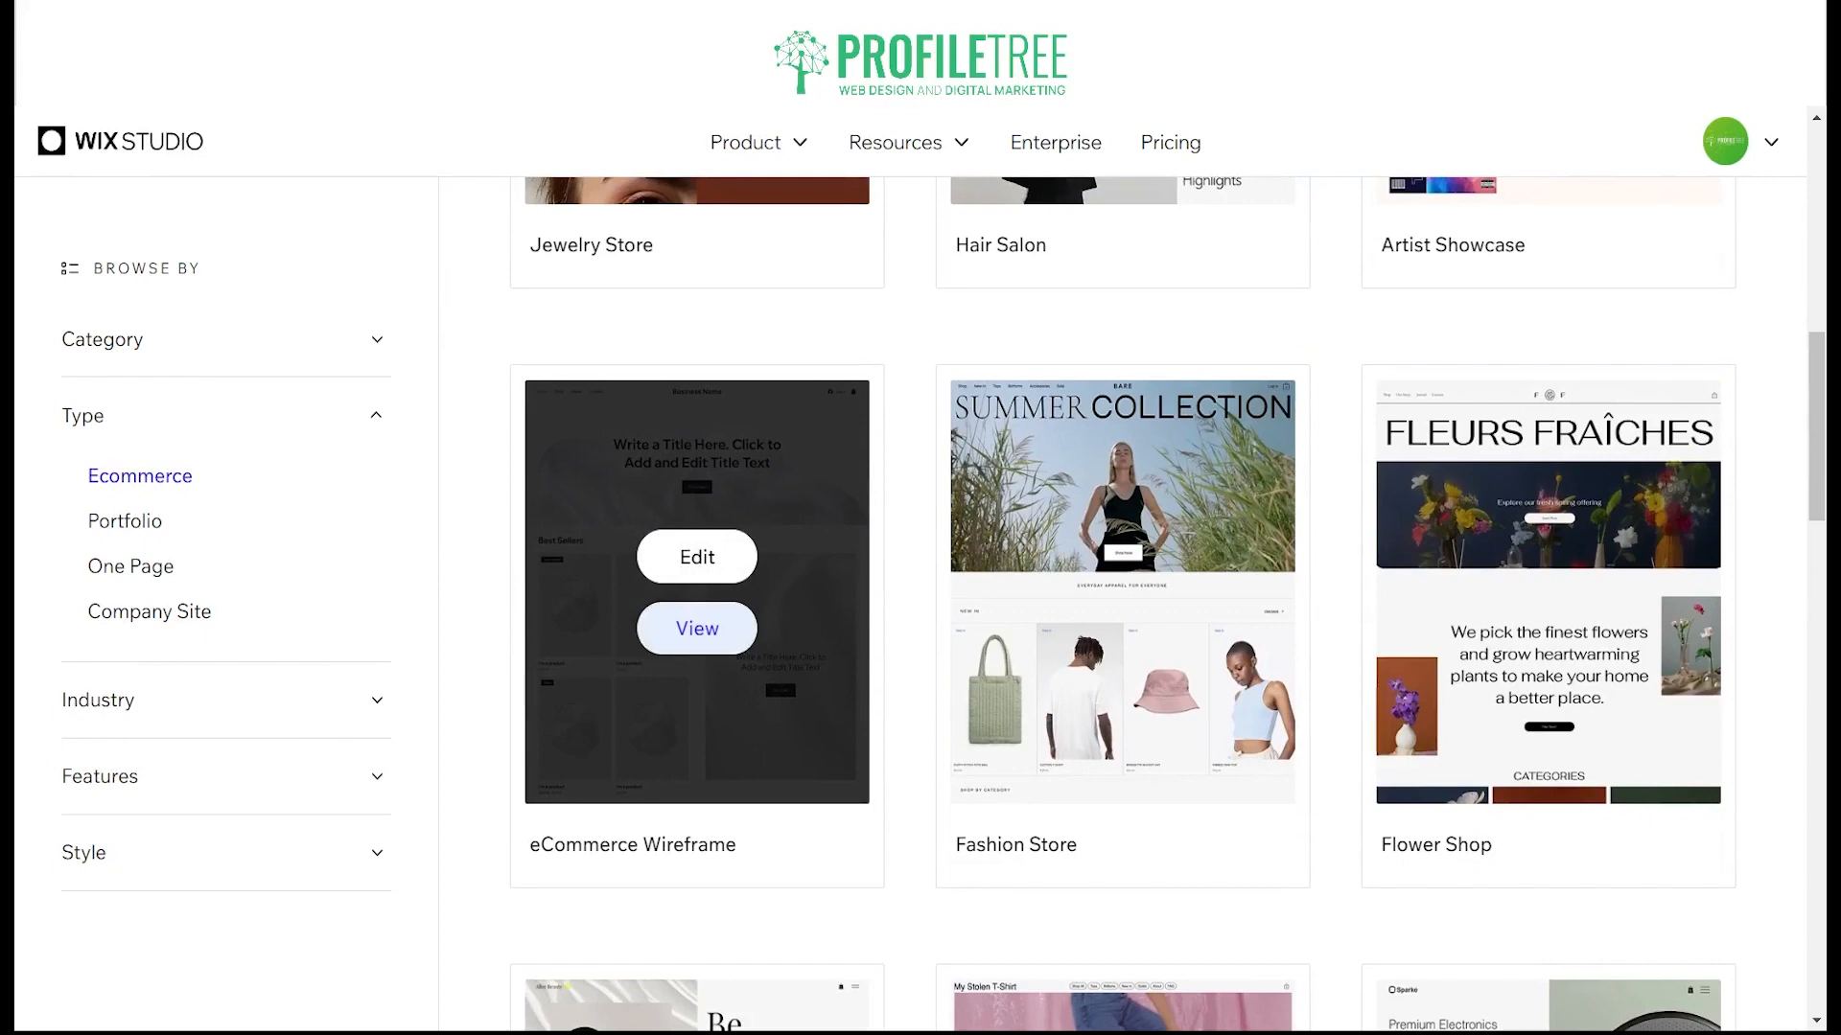
Step: Check the template category options, and filter the gallery by the One Page type
{"action": "left_click", "coordinate": [245, 338]}
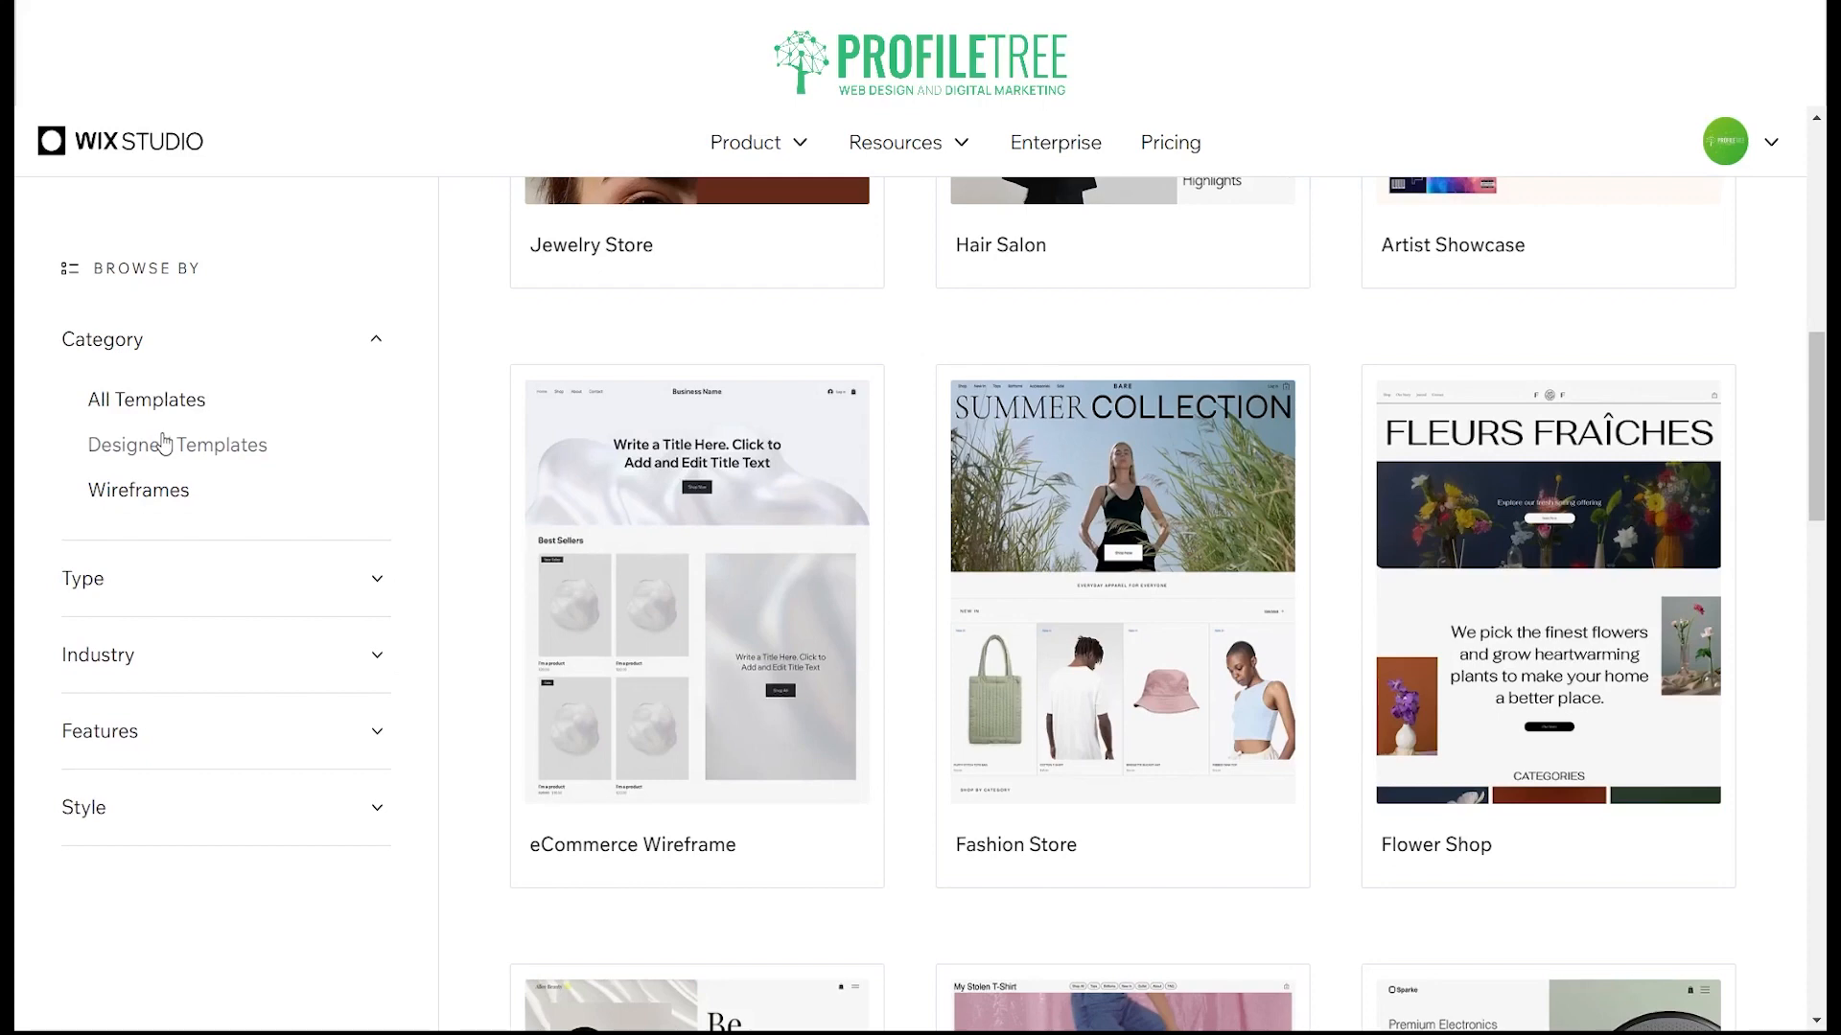
{"action": "left_click", "coordinate": [135, 357]}
{"action": "left_click", "coordinate": [121, 443]}
{"action": "left_click", "coordinate": [144, 569]}
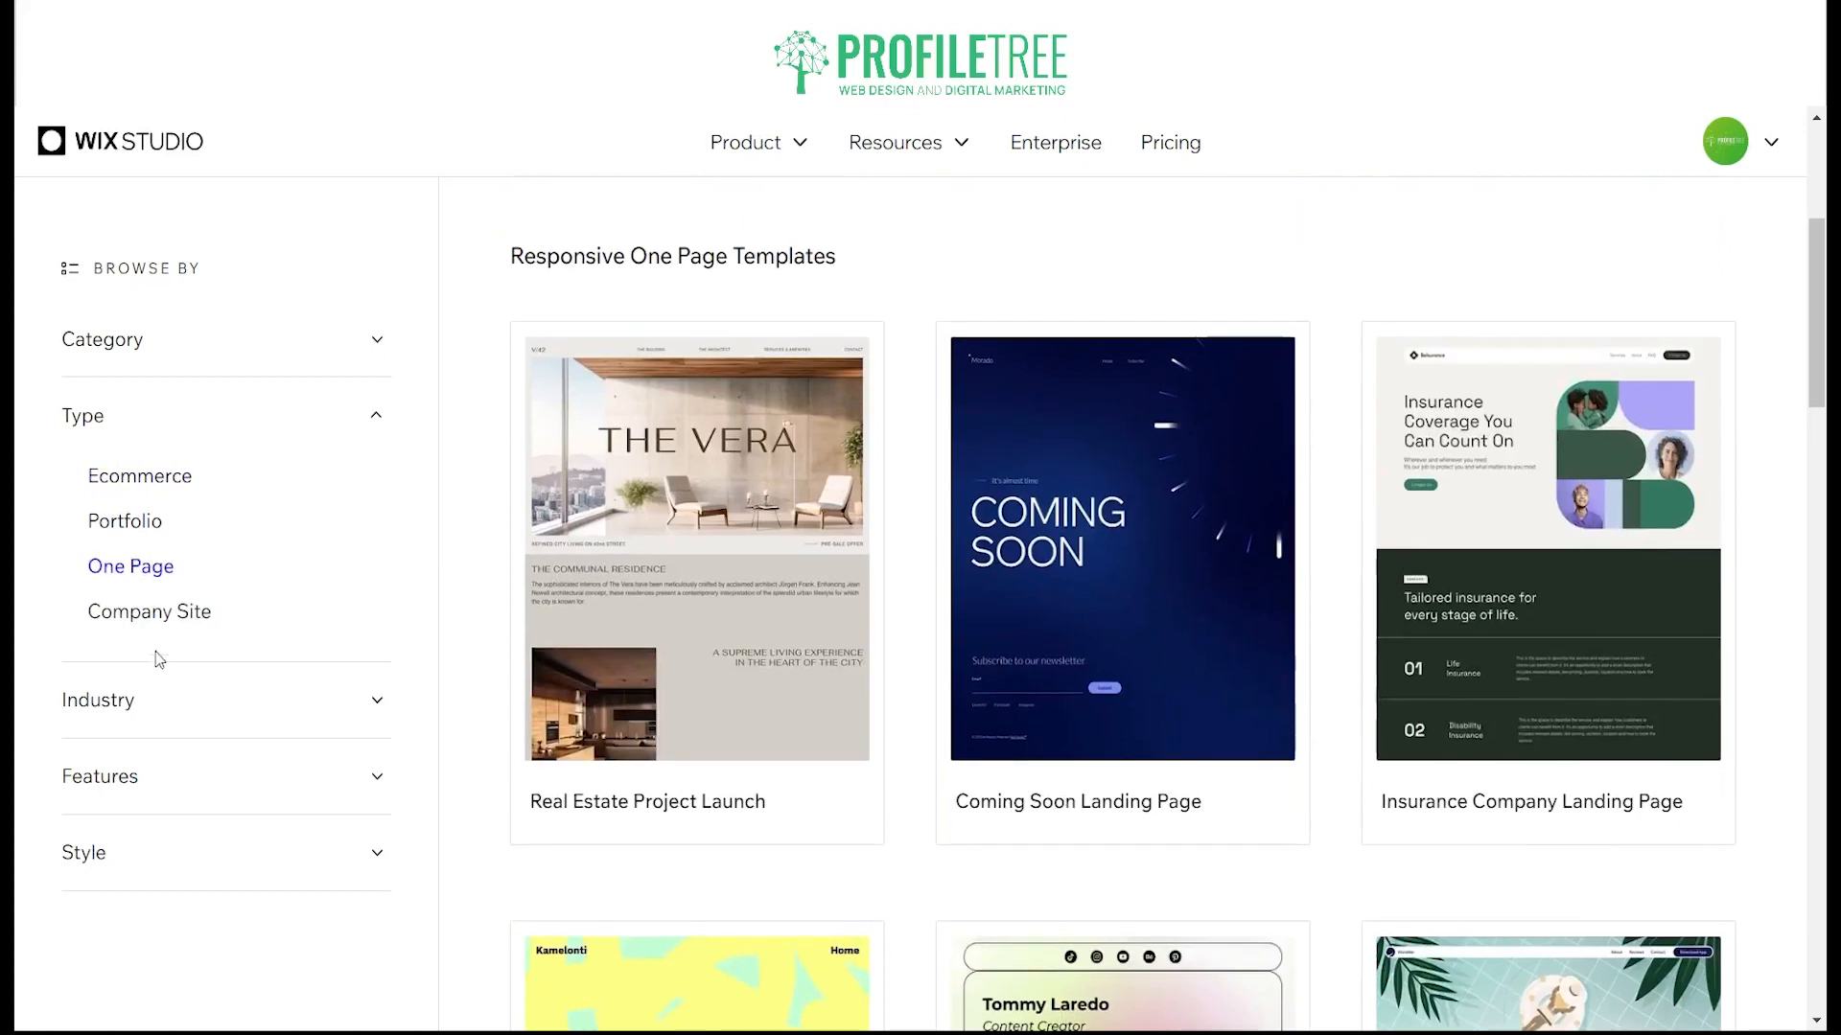
Step: Filter the gallery to the Wireframes category and open the preview of the One Page Wireframe template
{"action": "left_click", "coordinate": [181, 341]}
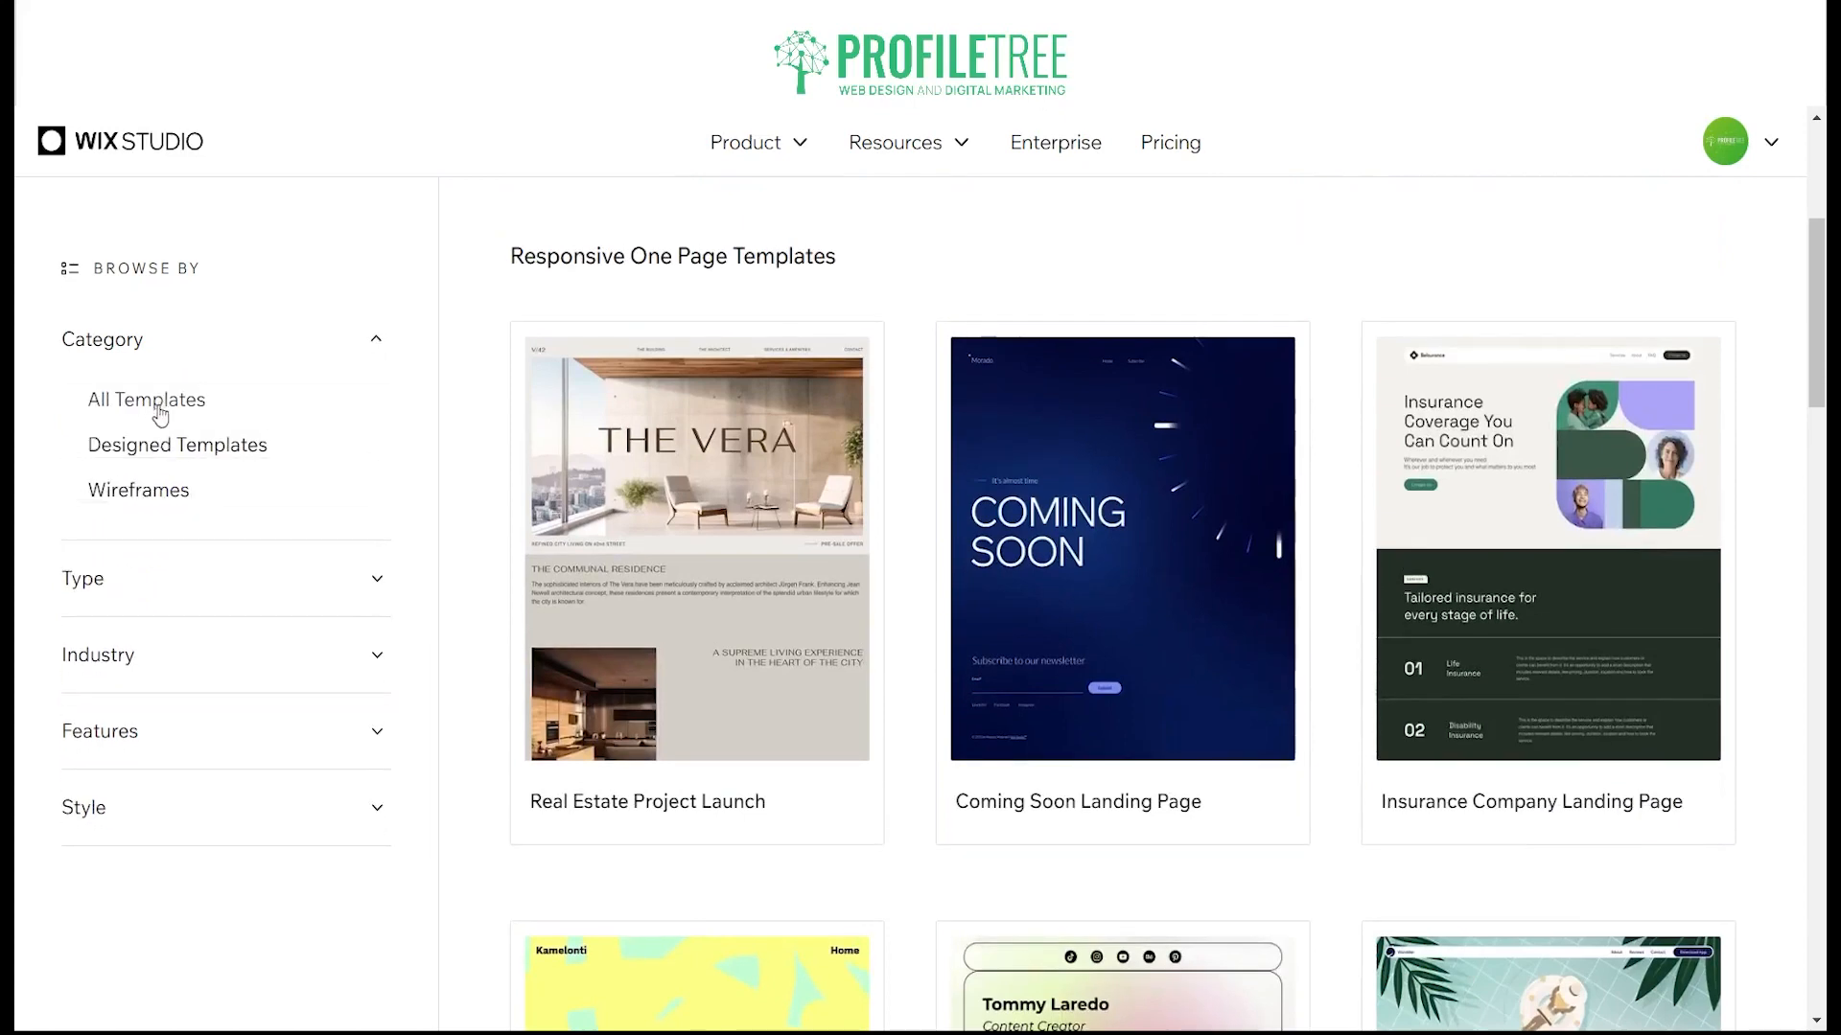
{"action": "left_click", "coordinate": [148, 489]}
{"action": "scroll", "coordinate": [839, 697], "scroll_direction": "down", "scroll_amount": 6}
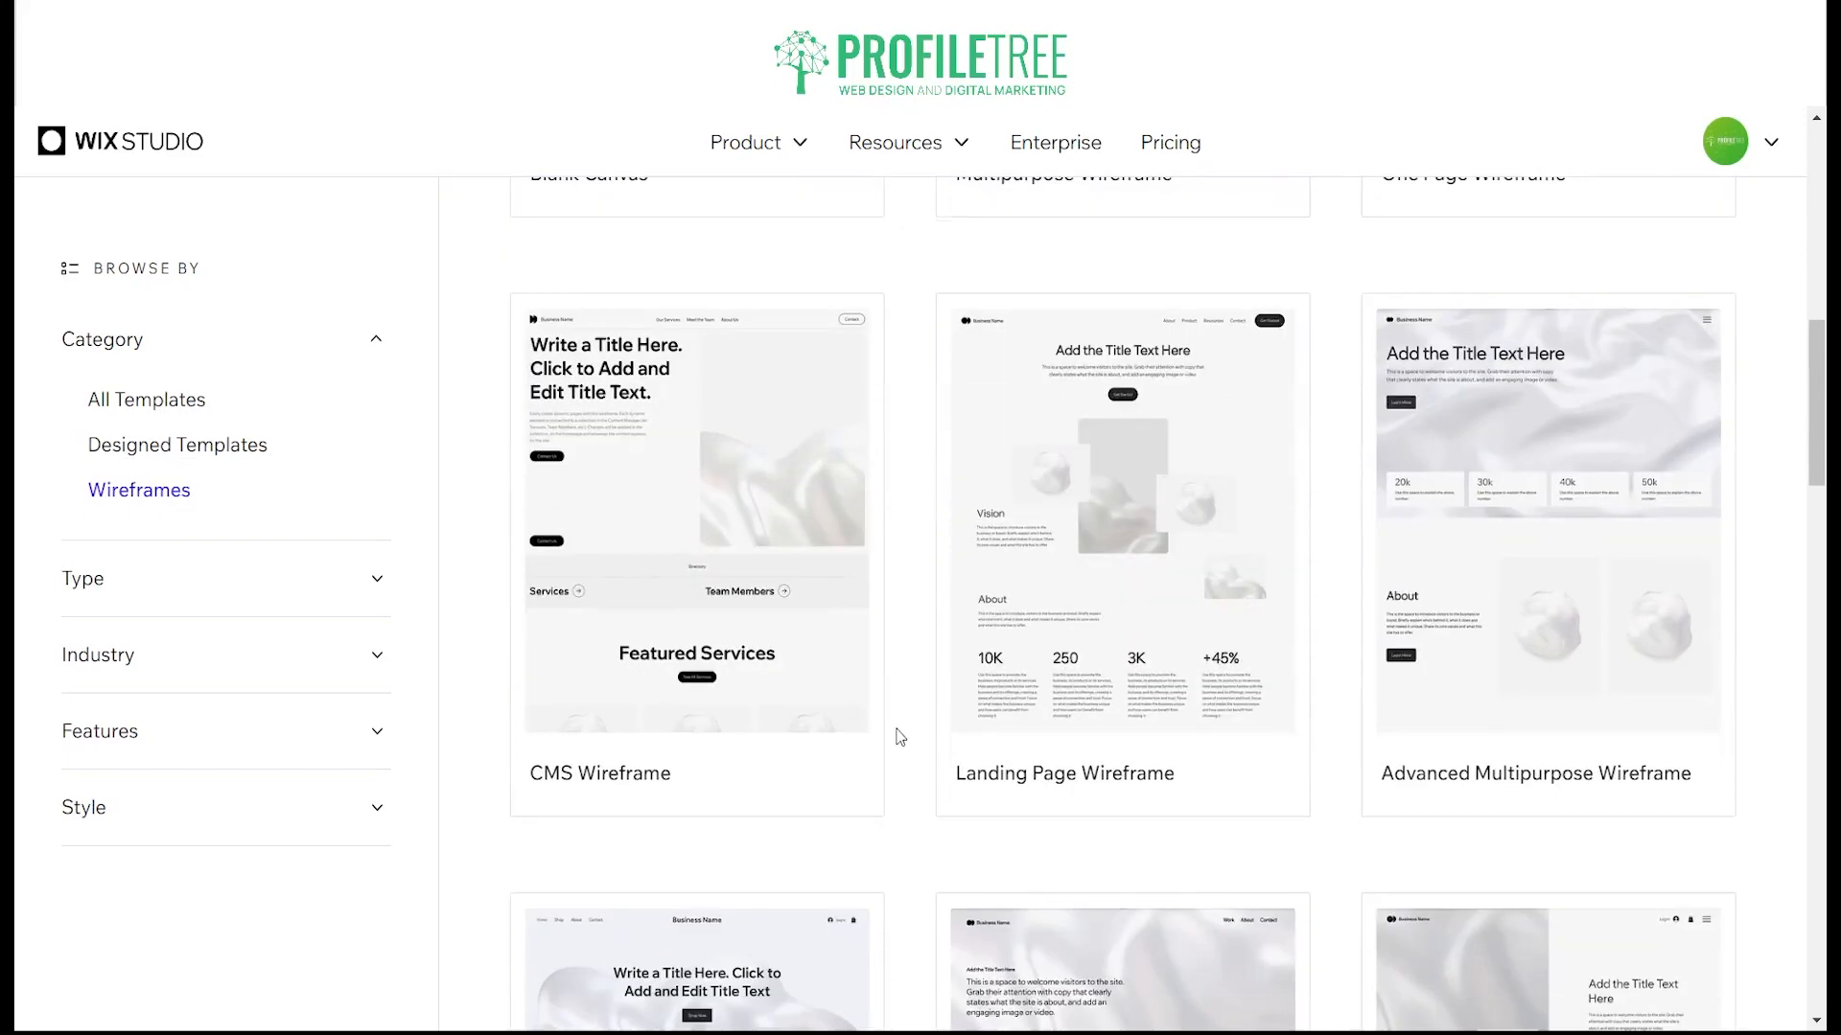
{"action": "scroll", "coordinate": [894, 728], "scroll_direction": "up", "scroll_amount": 7}
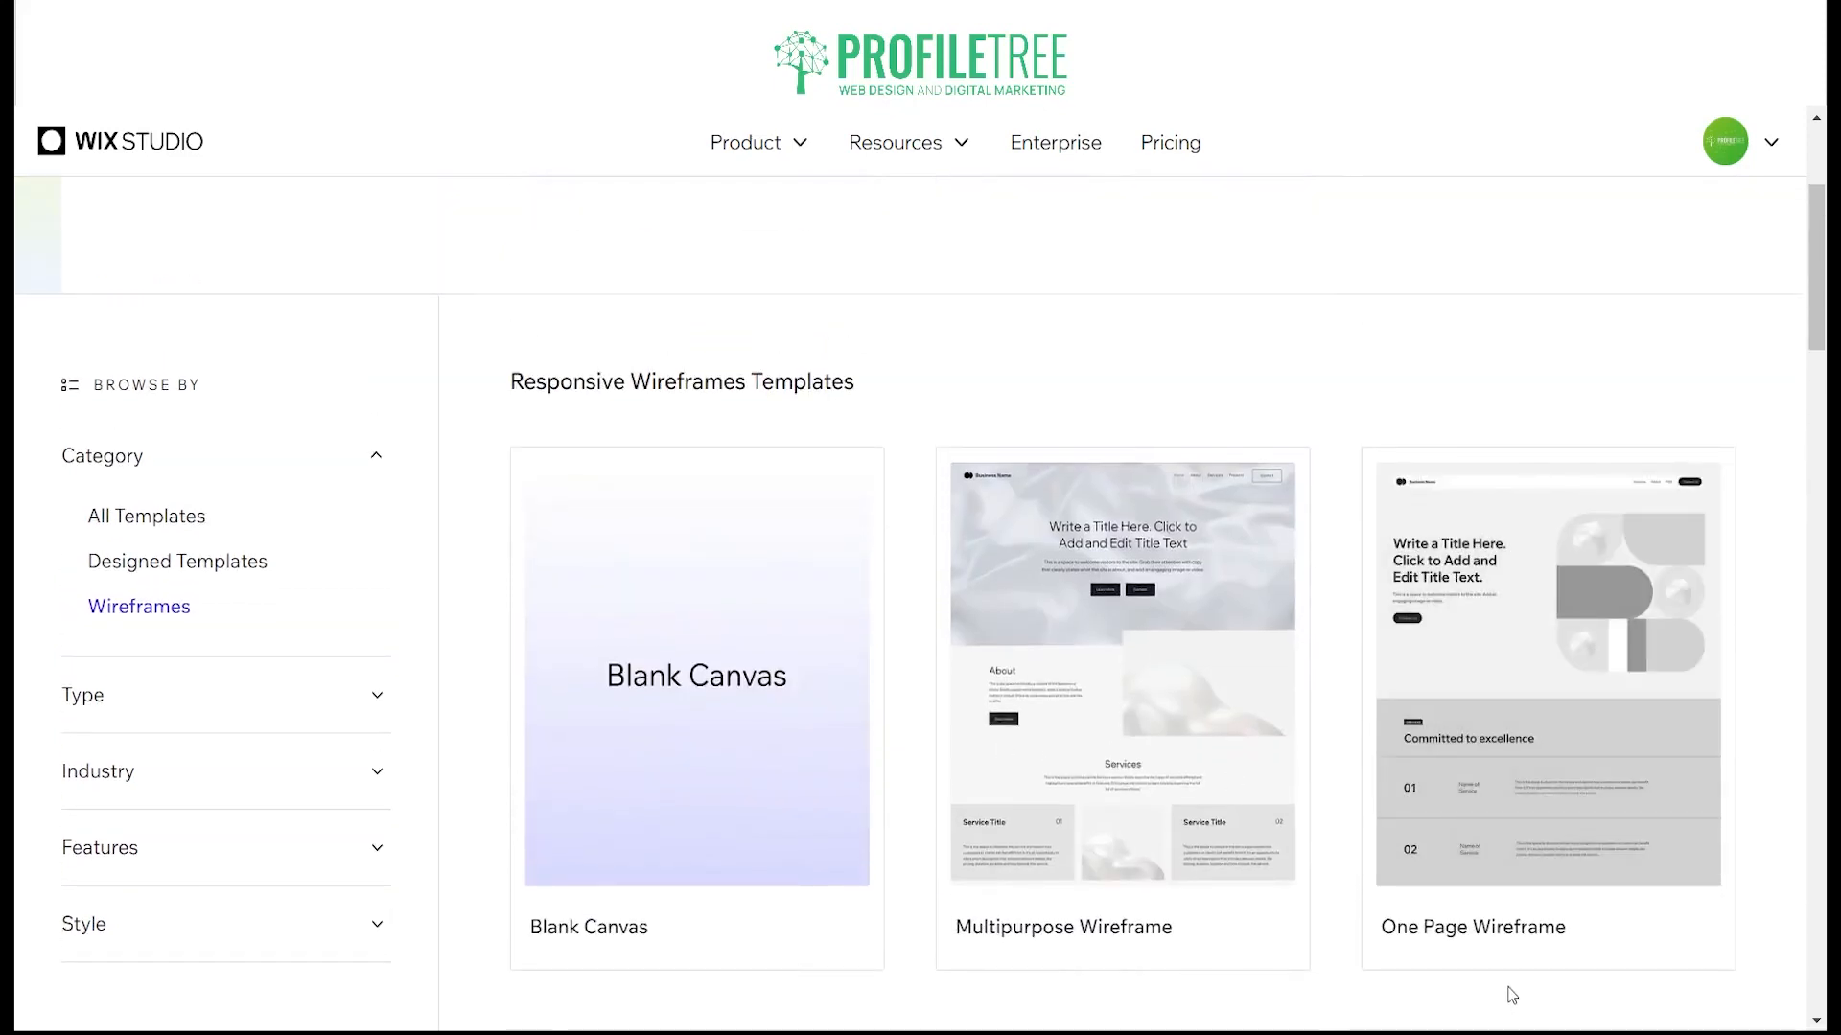
{"action": "mouse_move", "coordinate": [1505, 666]}
{"action": "left_click", "coordinate": [1534, 717]}
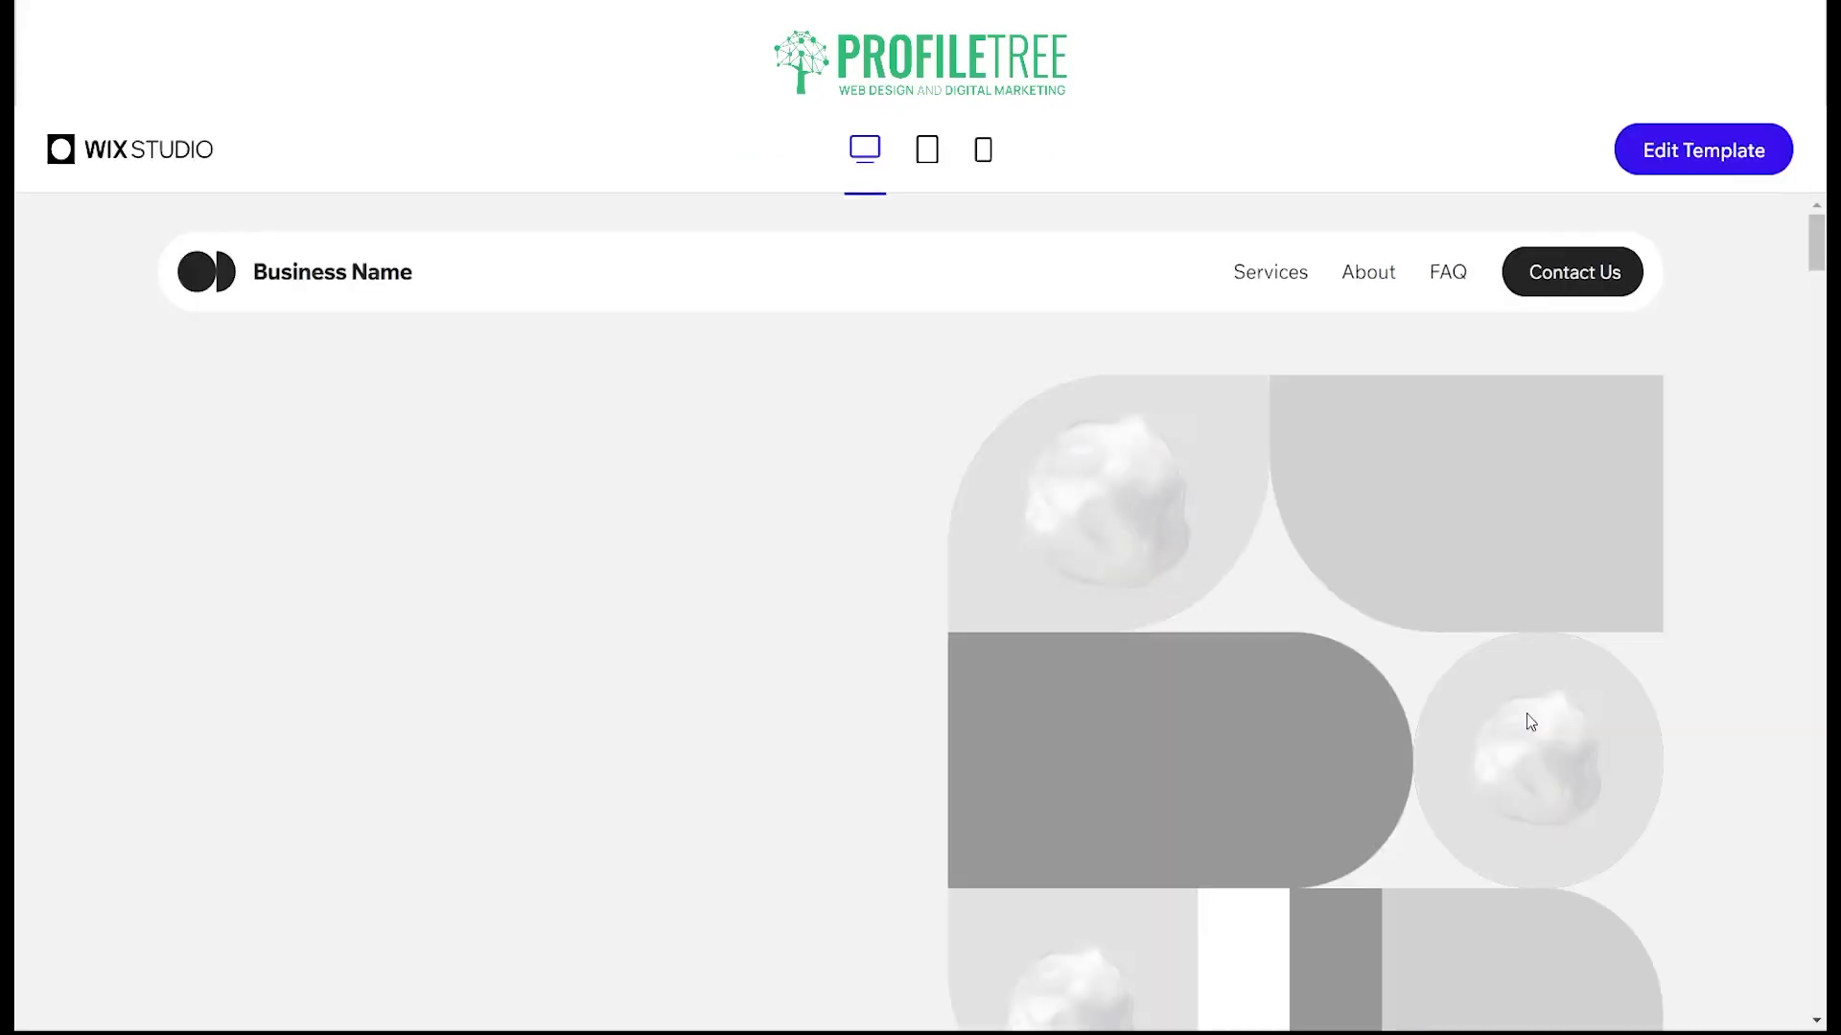
Step: Examine the One Page Wireframe preview from its header through services, about, benefits, reviews, FAQ and contact form to the footer
{"action": "scroll", "coordinate": [788, 317], "scroll_direction": "down", "scroll_amount": 10}
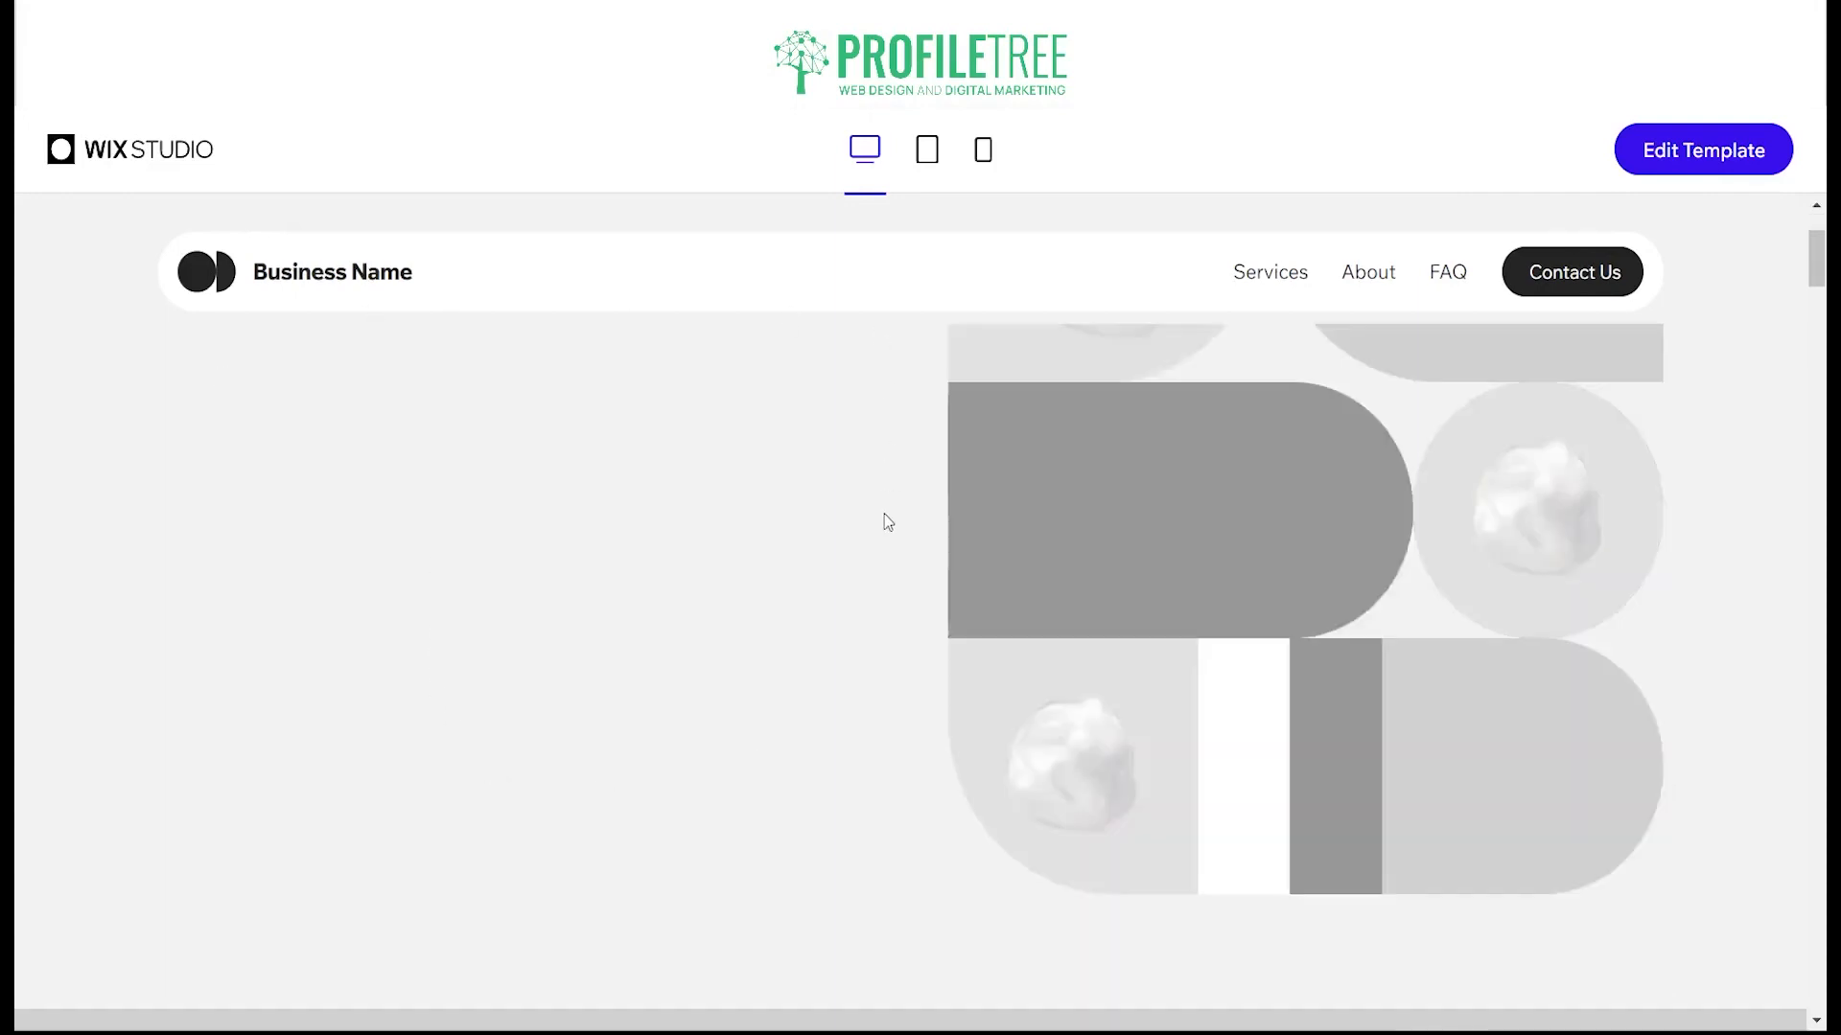
{"action": "scroll", "coordinate": [785, 620], "scroll_direction": "down", "scroll_amount": 10}
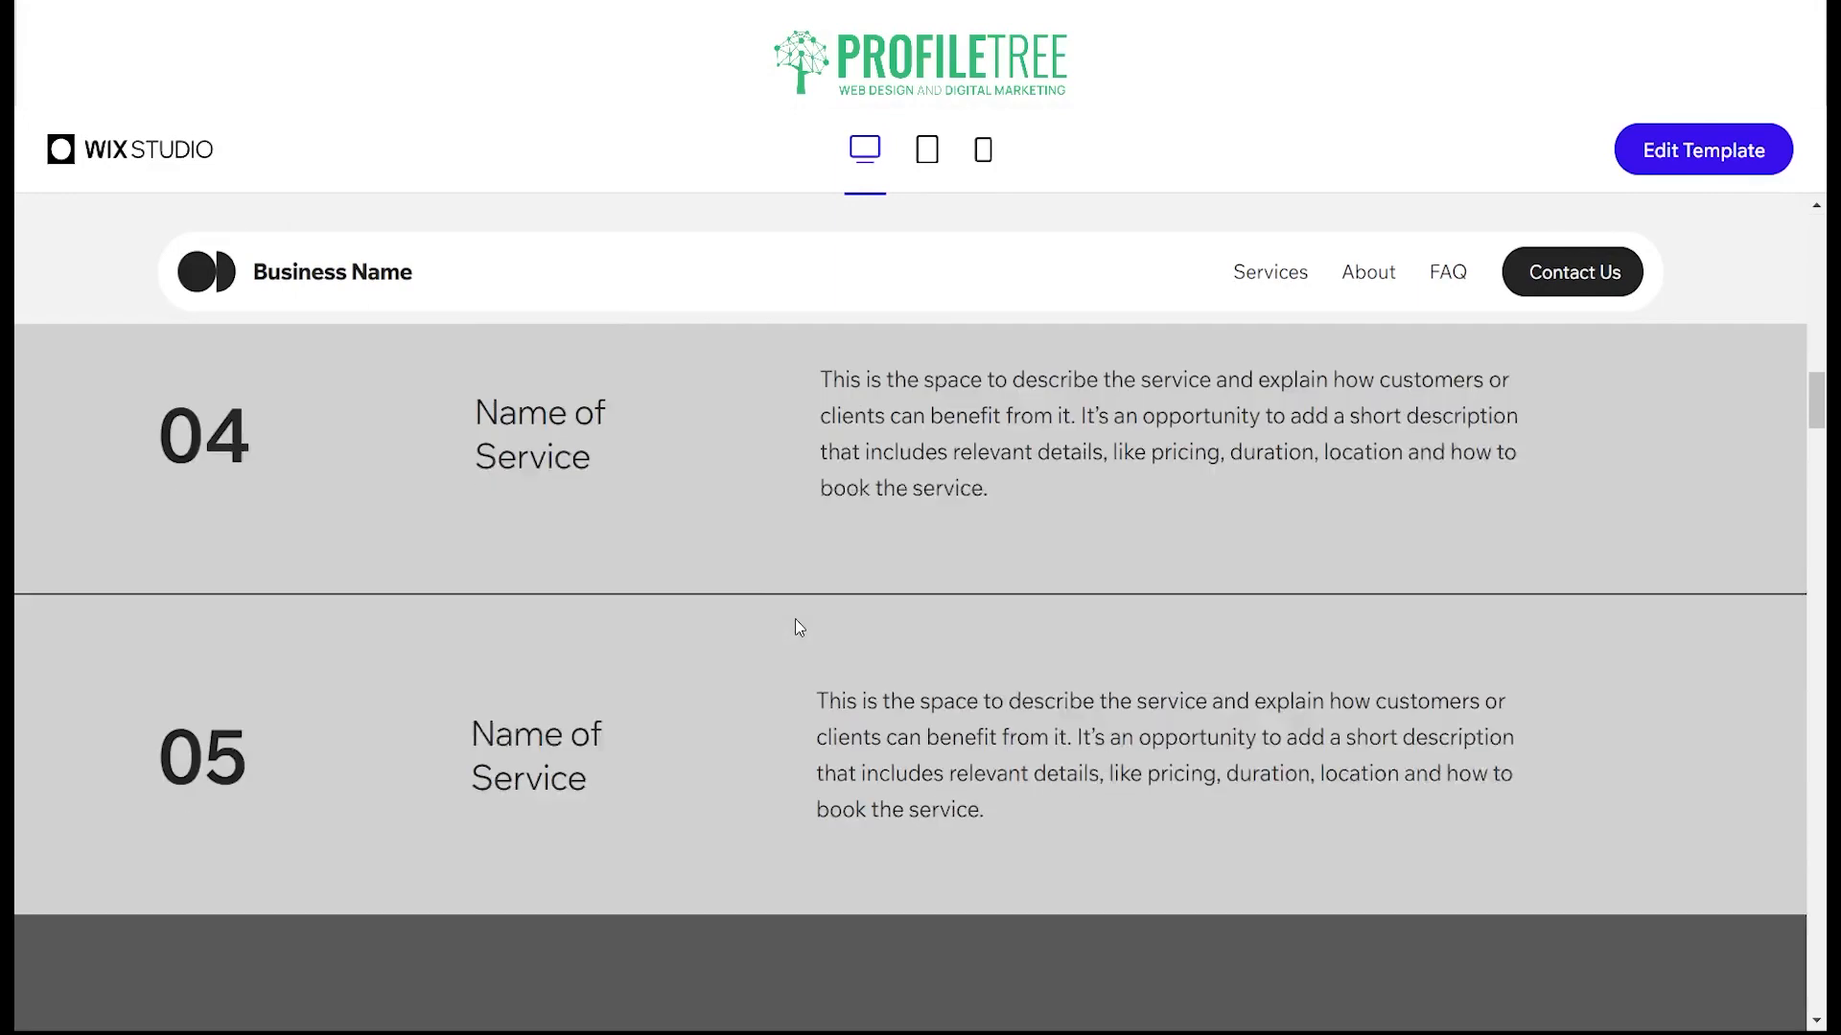
{"action": "scroll", "coordinate": [795, 631], "scroll_direction": "down", "scroll_amount": 10}
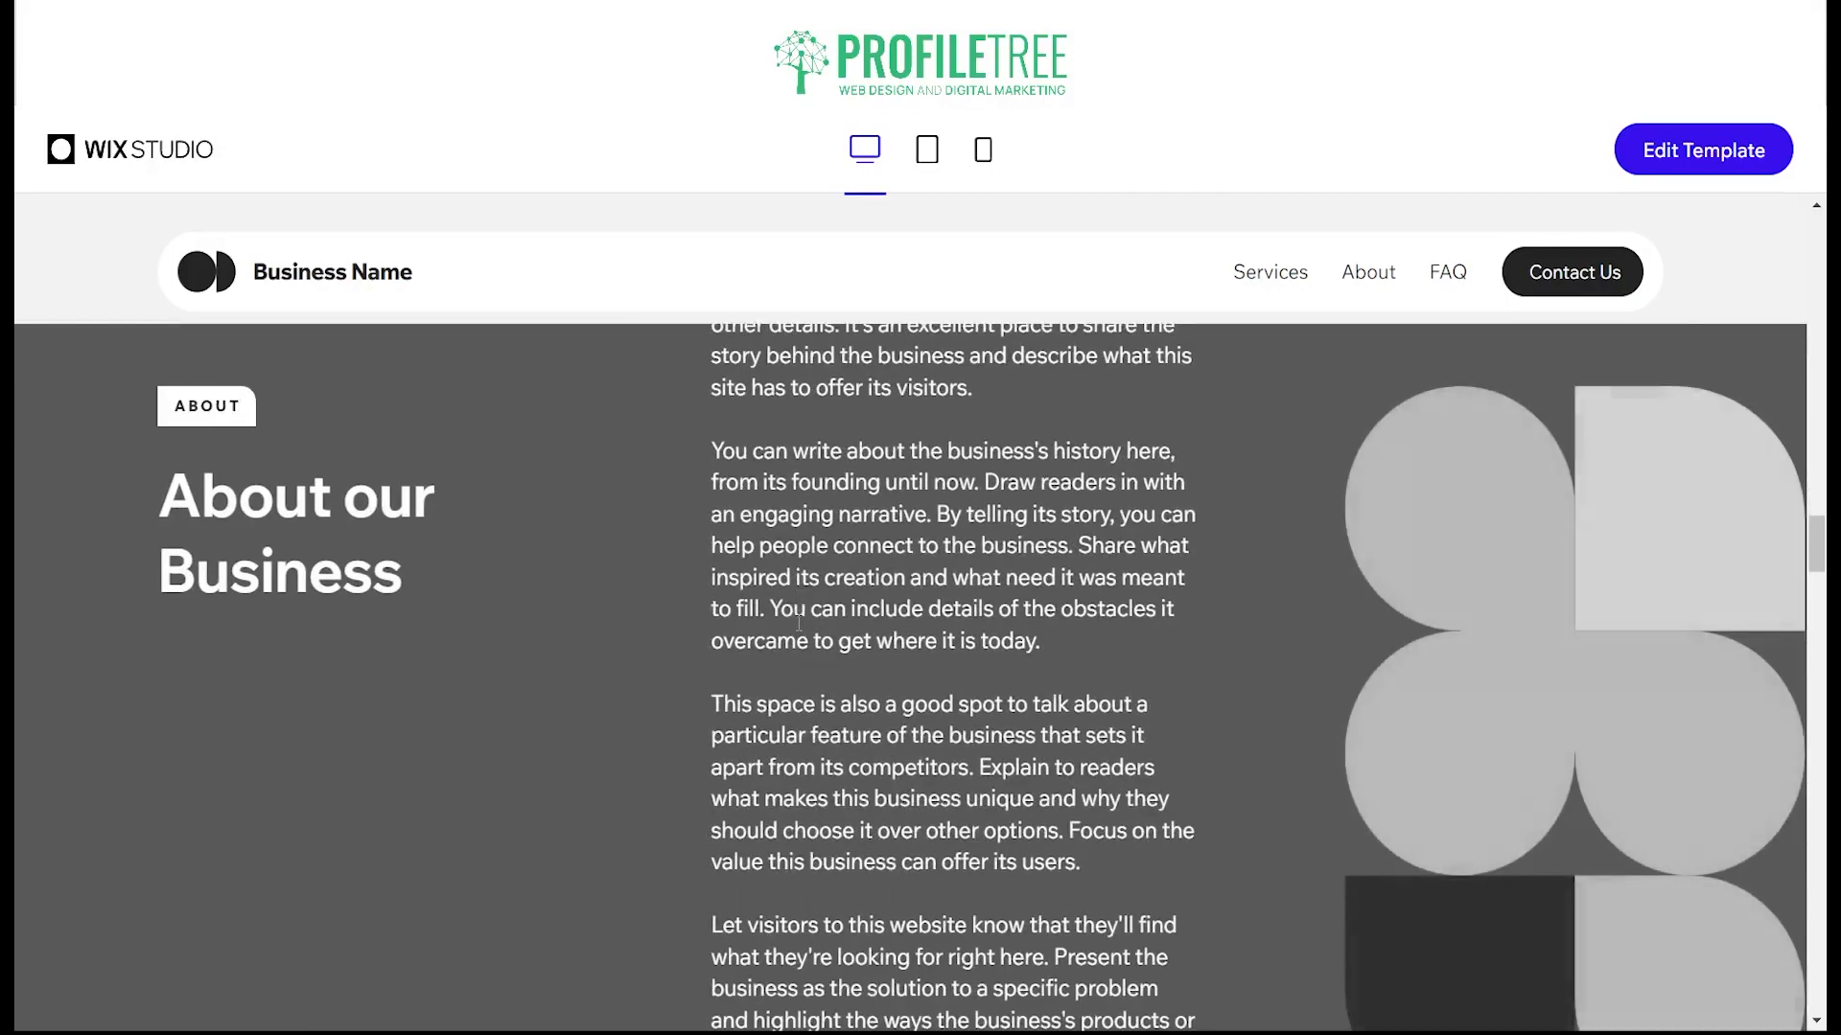
{"action": "scroll", "coordinate": [817, 674], "scroll_direction": "down", "scroll_amount": 10}
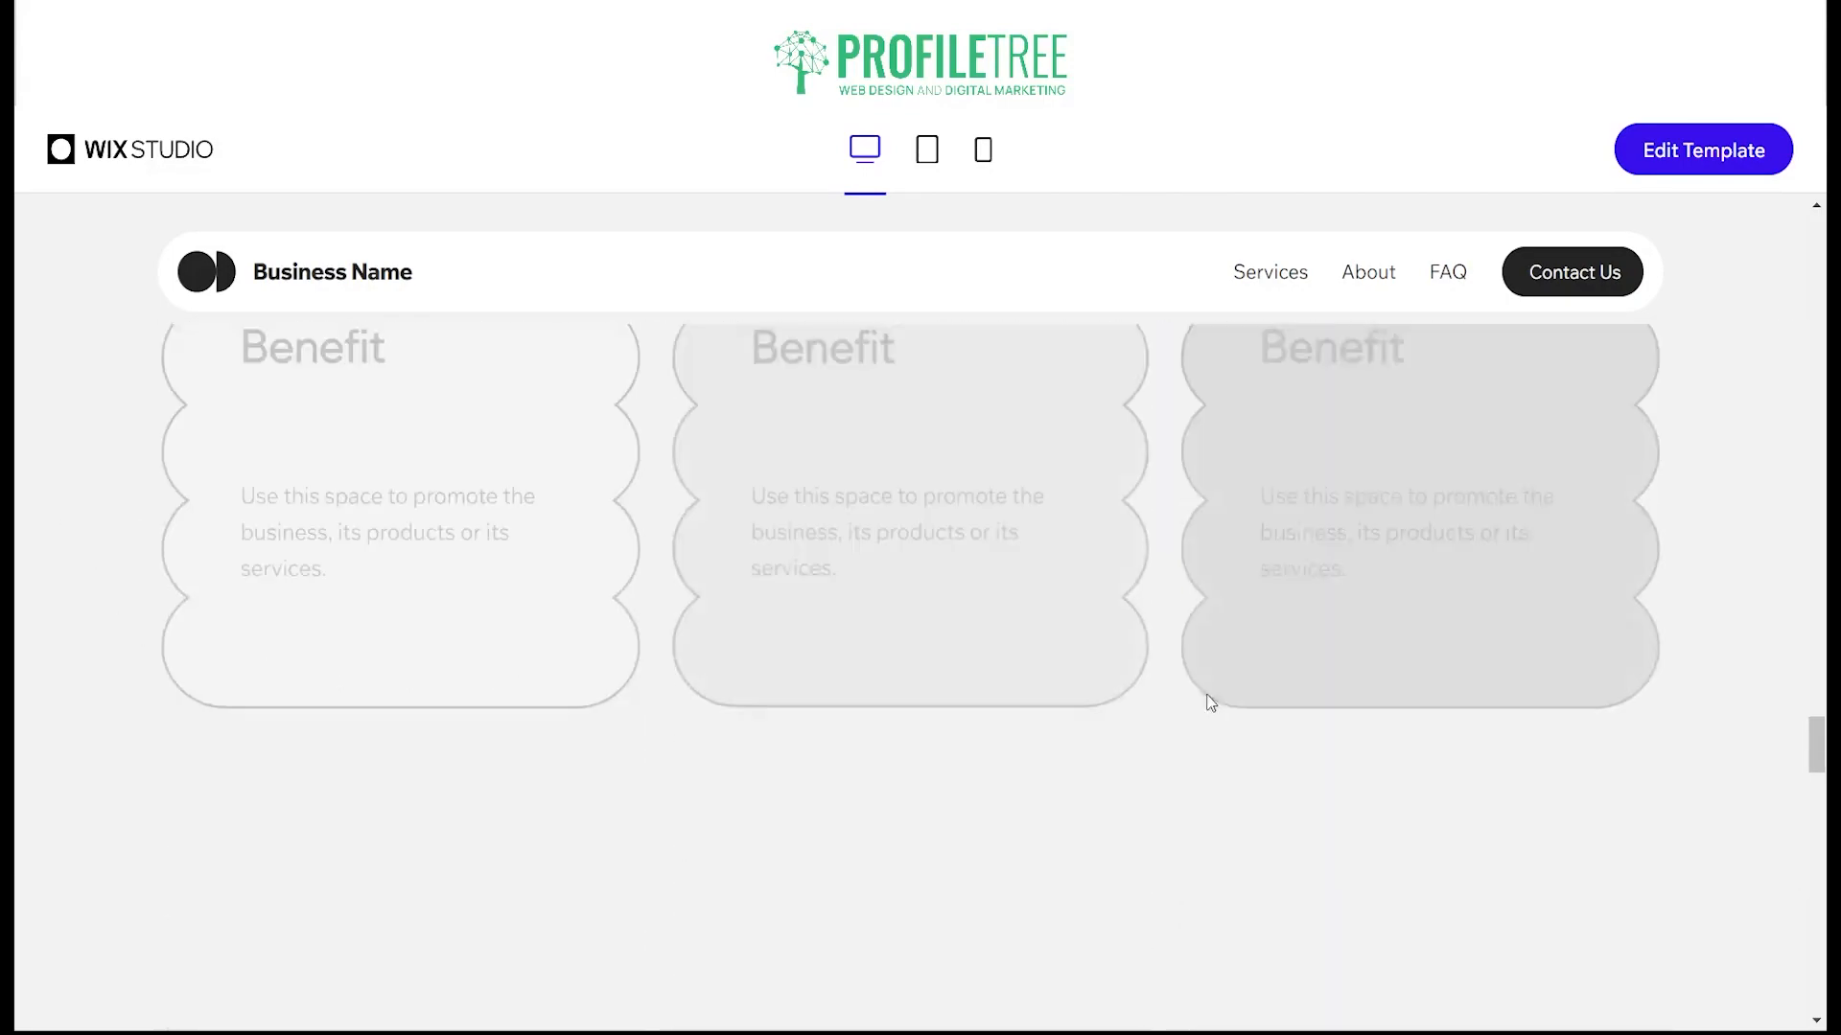
{"action": "scroll", "coordinate": [1453, 747], "scroll_direction": "down", "scroll_amount": 6}
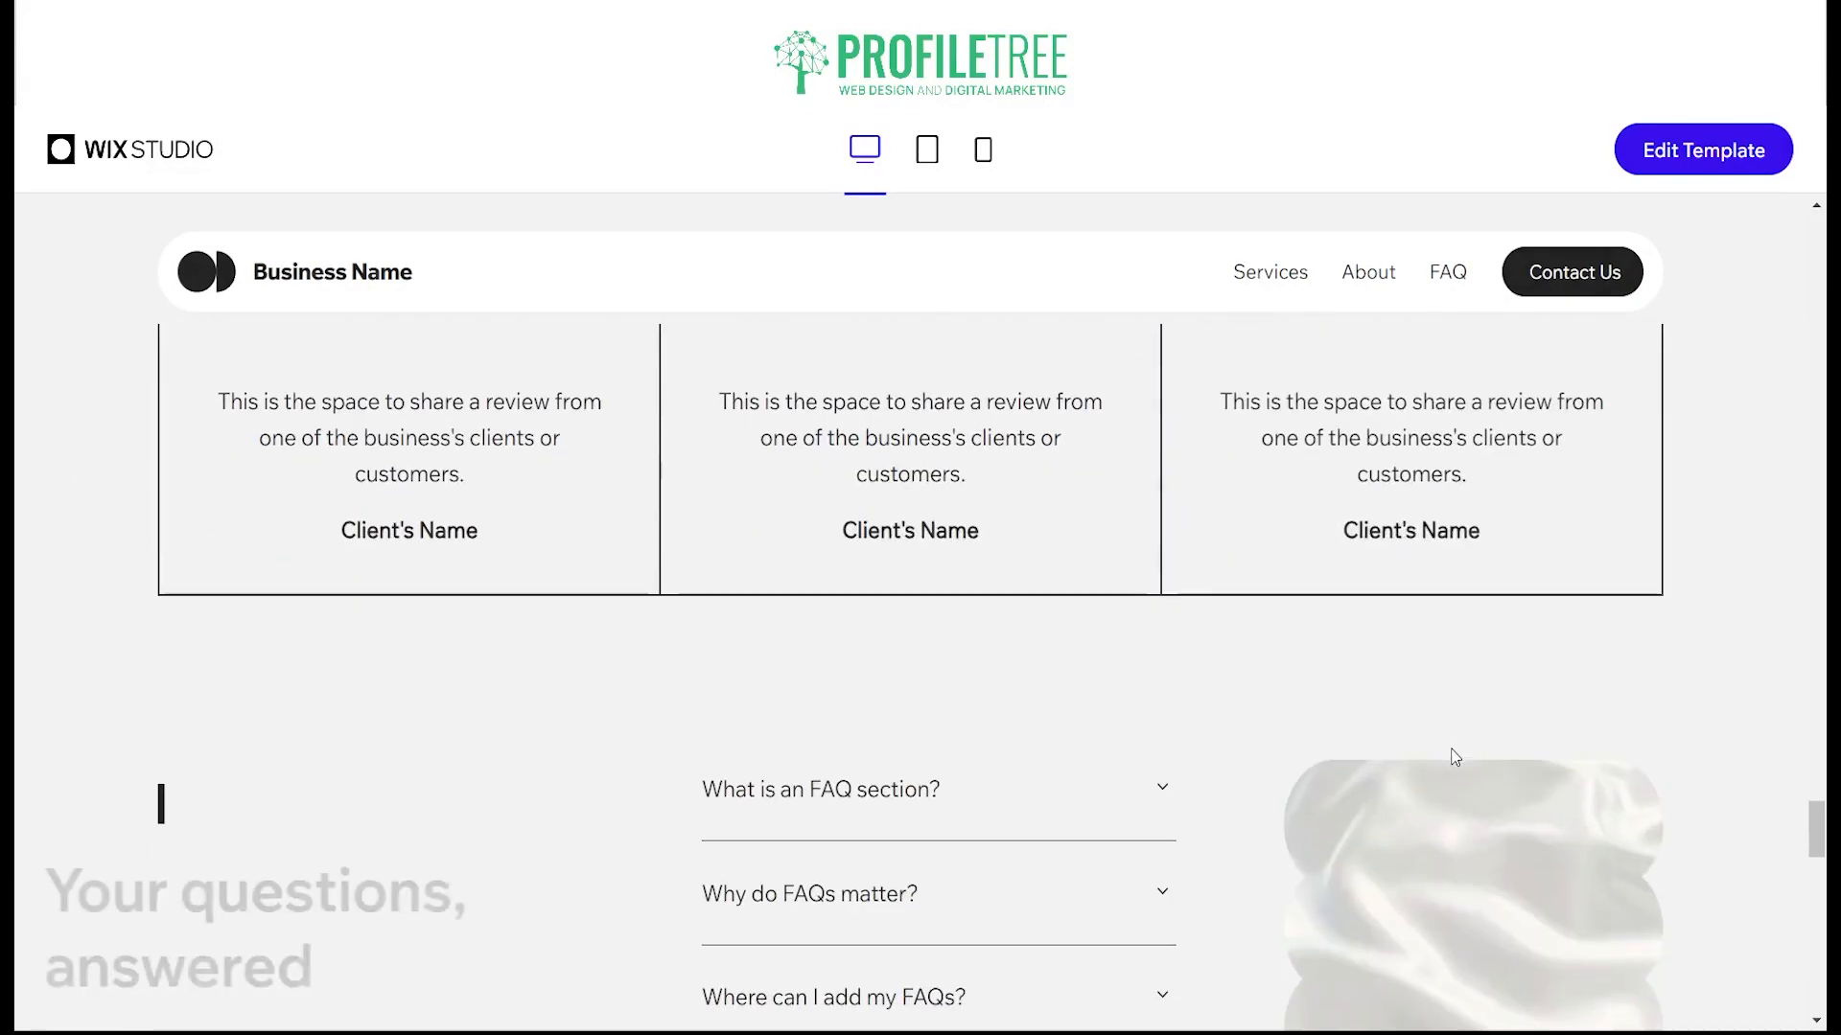
{"action": "scroll", "coordinate": [1449, 762], "scroll_direction": "down", "scroll_amount": 8}
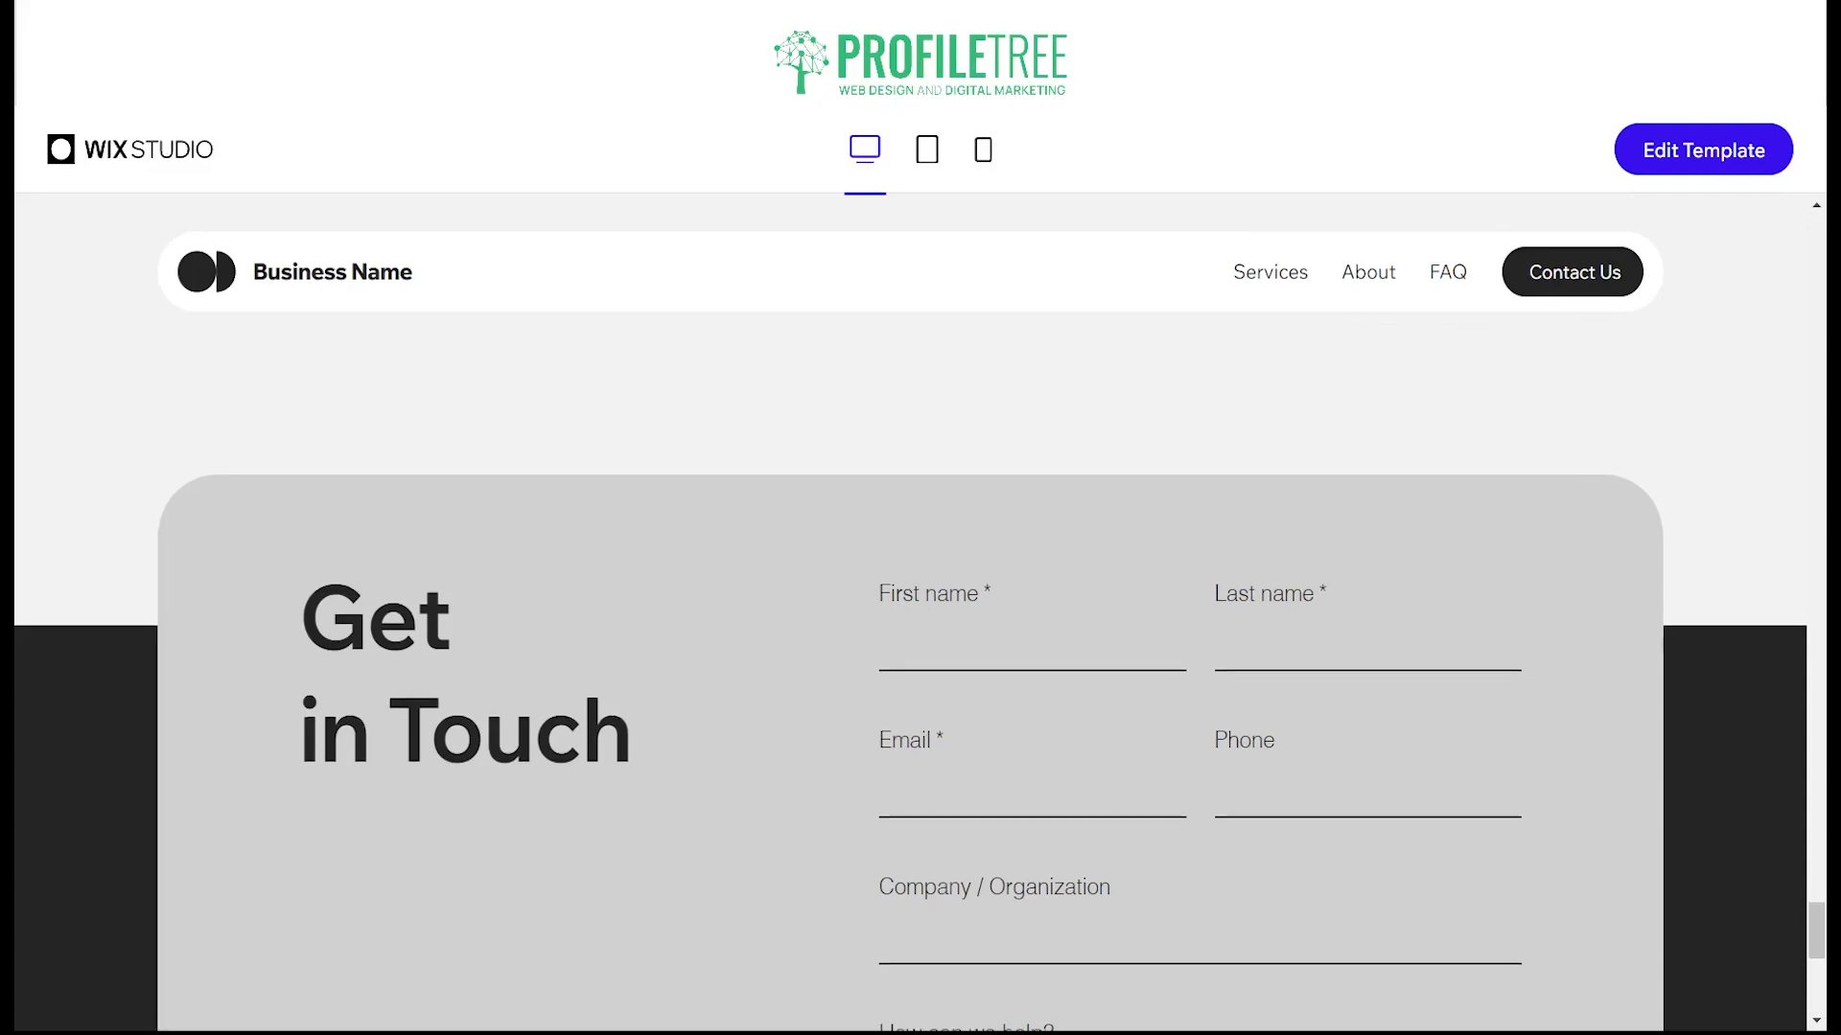
{"action": "scroll", "coordinate": [911, 671], "scroll_direction": "down", "scroll_amount": 10}
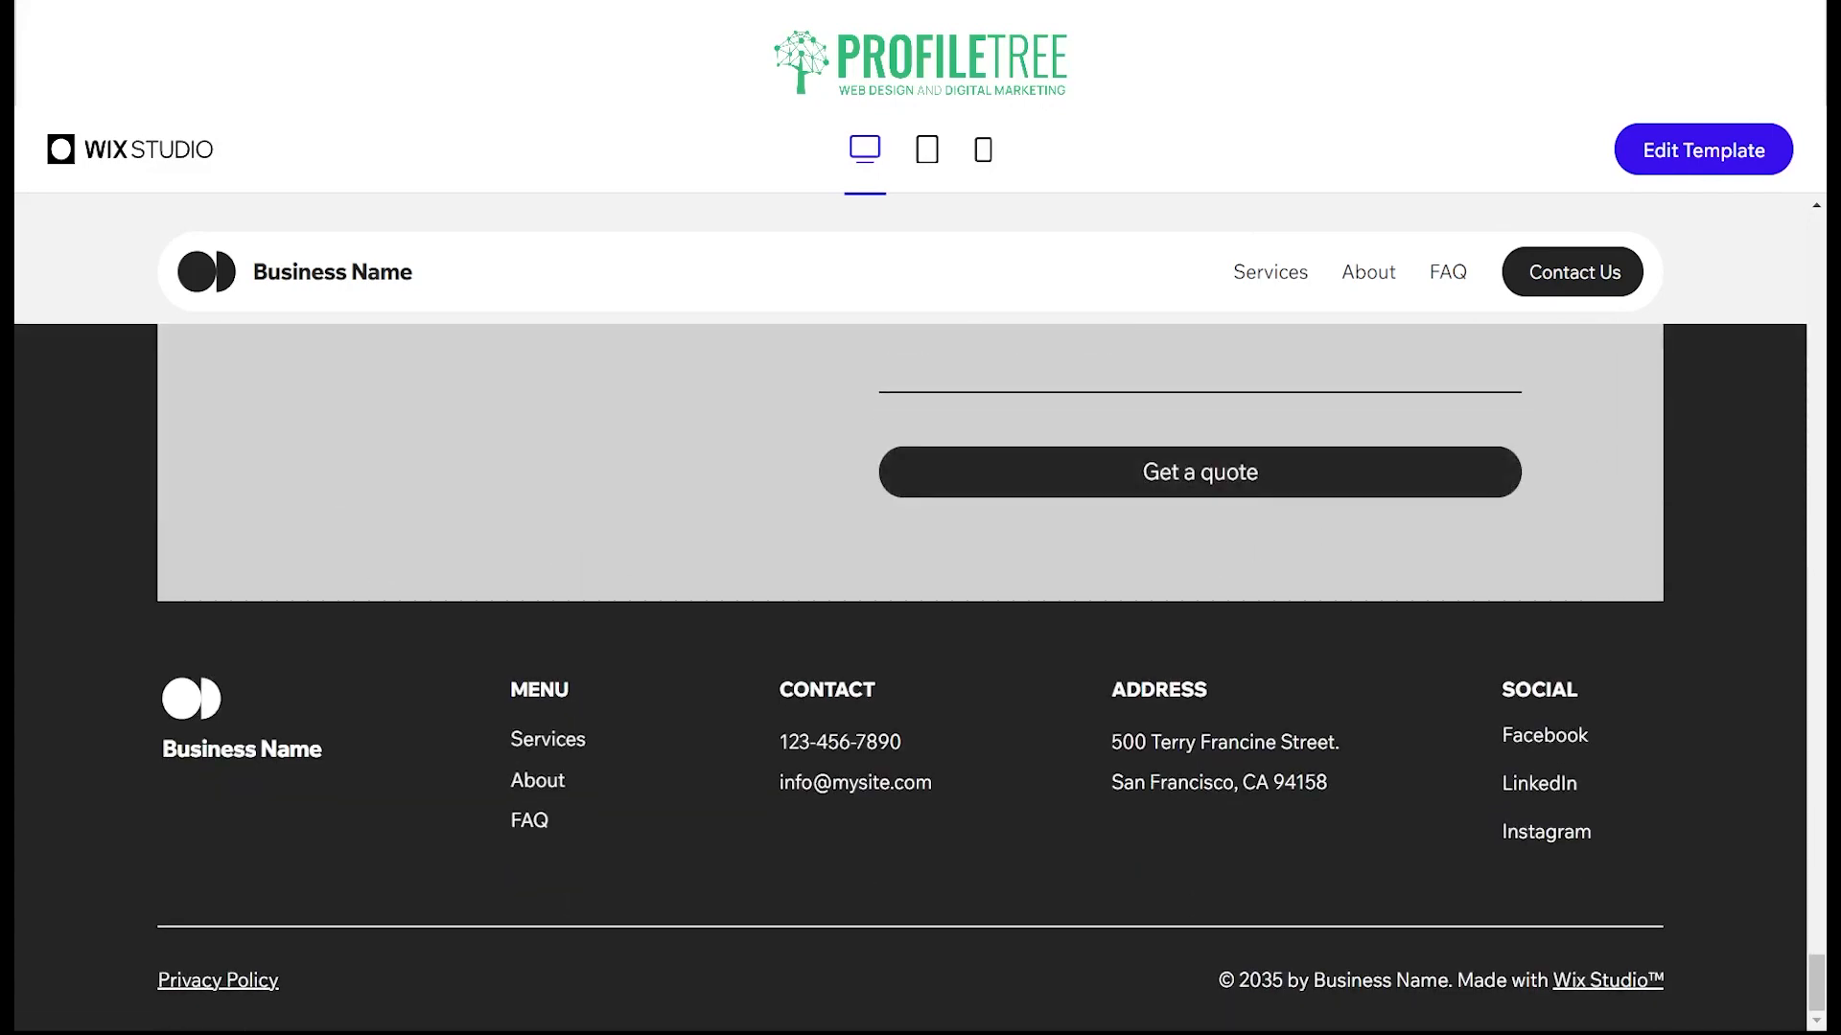
Step: Open the One Page Wireframe template for editing and show the quick-add elements
{"action": "left_click", "coordinate": [1705, 150]}
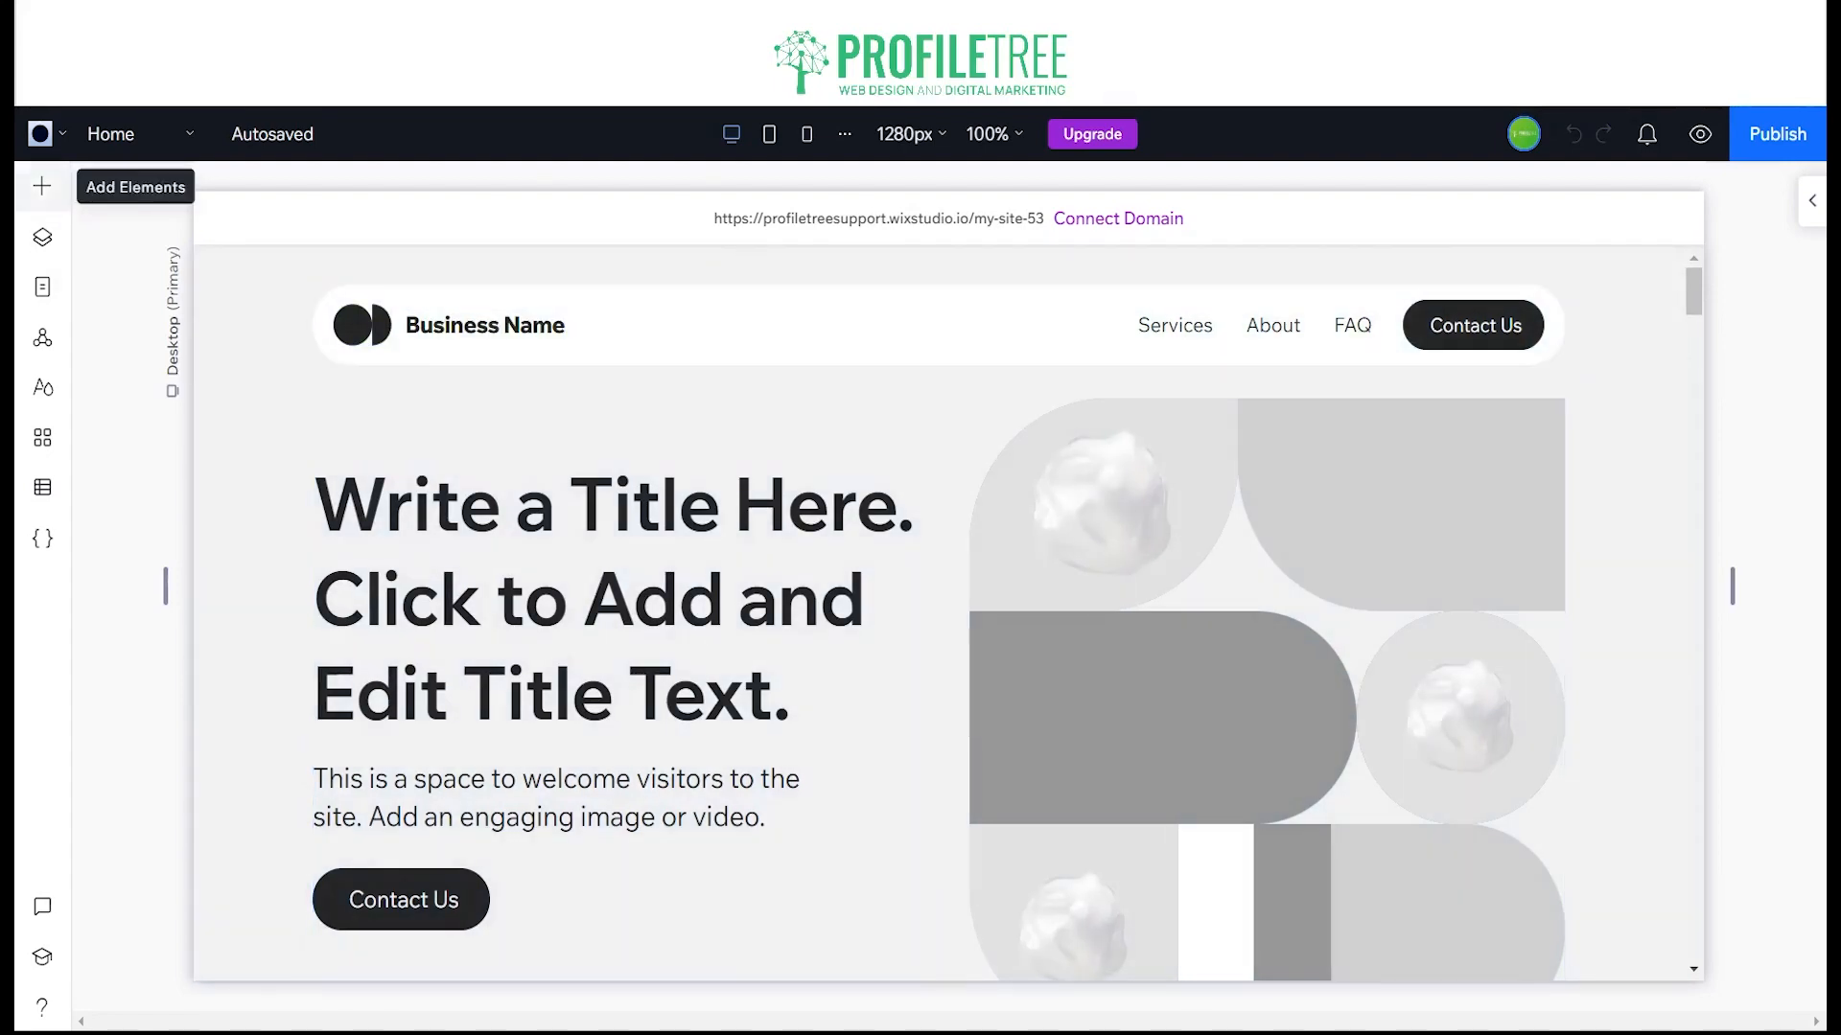
{"action": "left_click", "coordinate": [41, 186]}
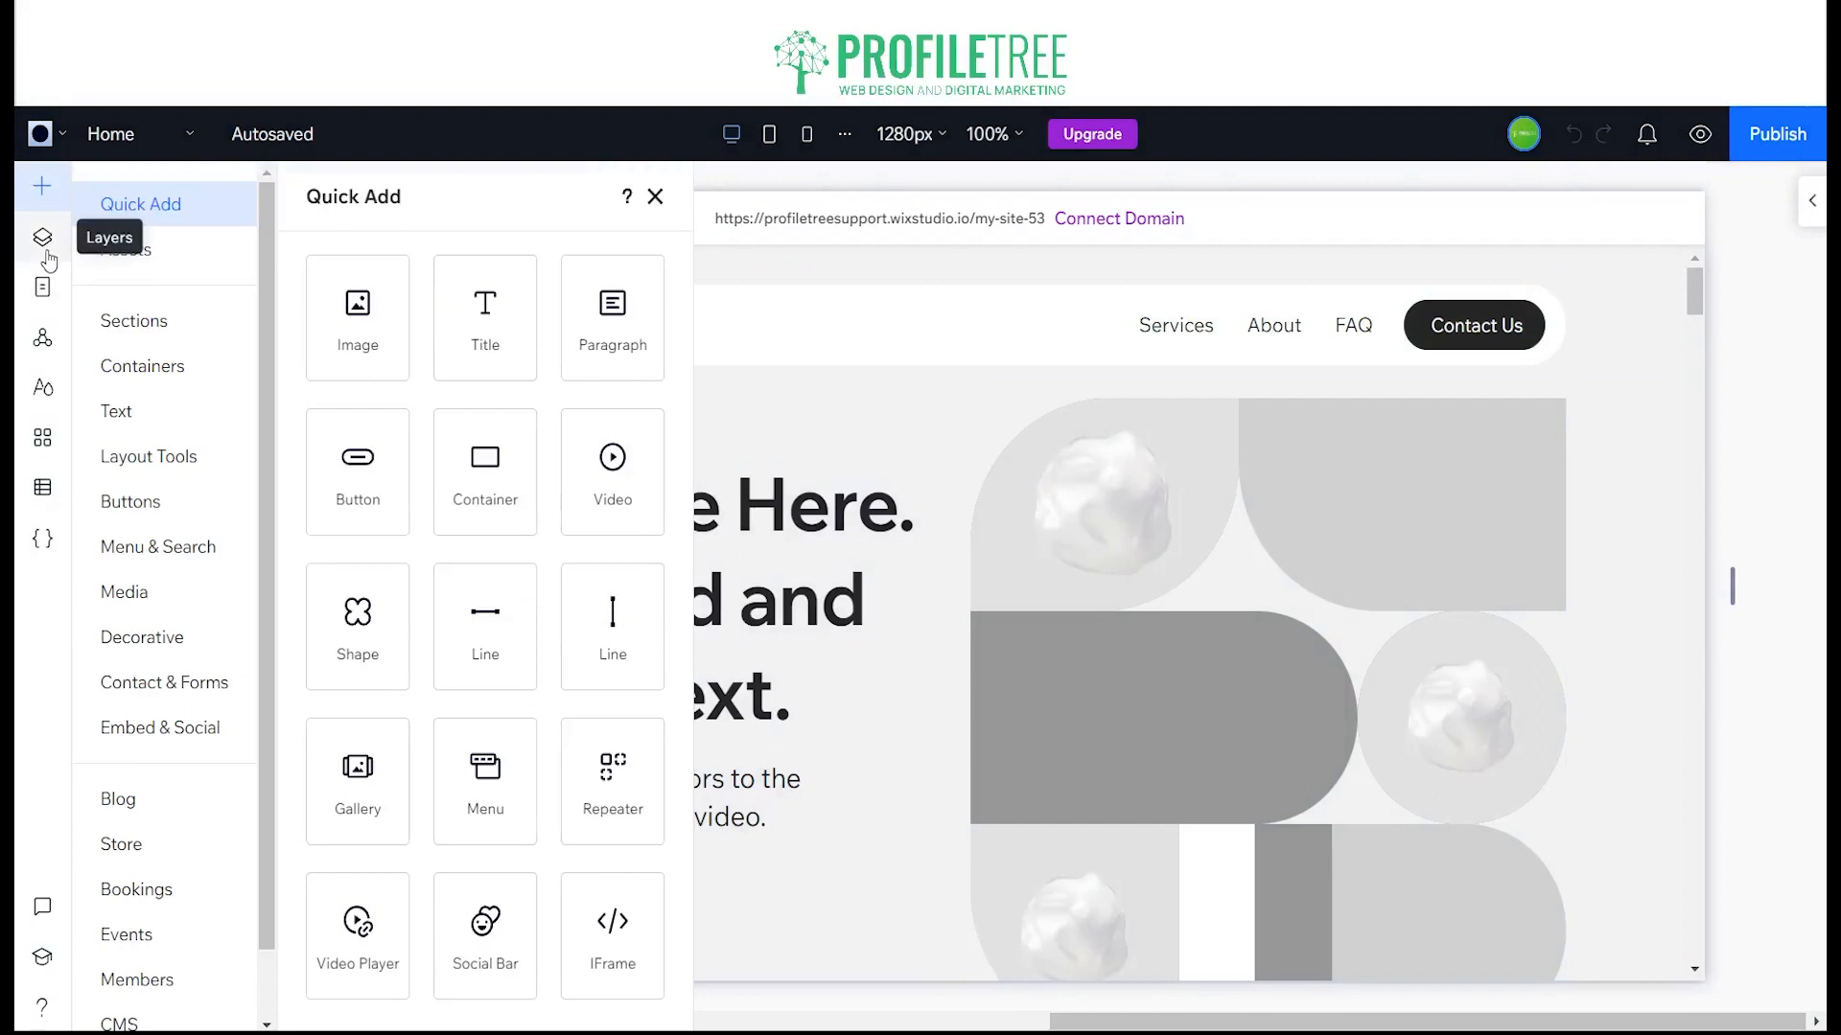
Step: Examine the home page's layer structure, expanding the first section down to its first cell and nested containers
{"action": "left_click", "coordinate": [47, 253]}
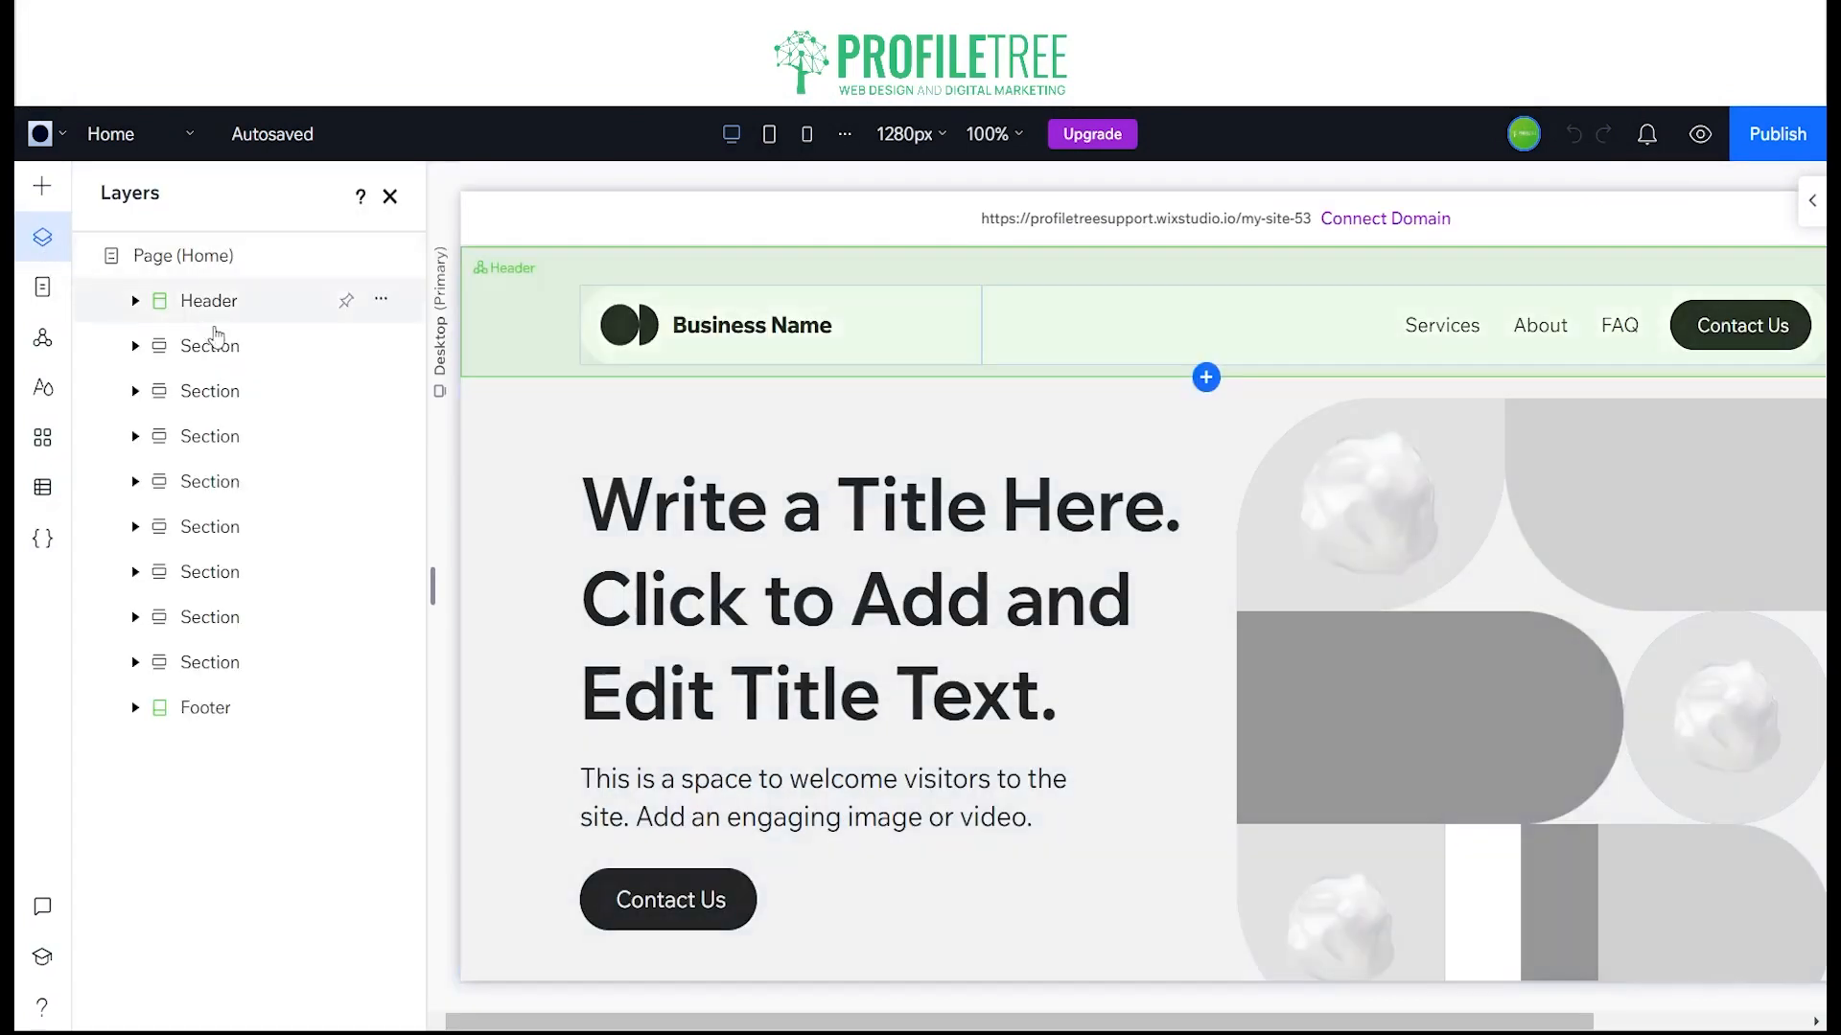
{"action": "left_click", "coordinate": [136, 345]}
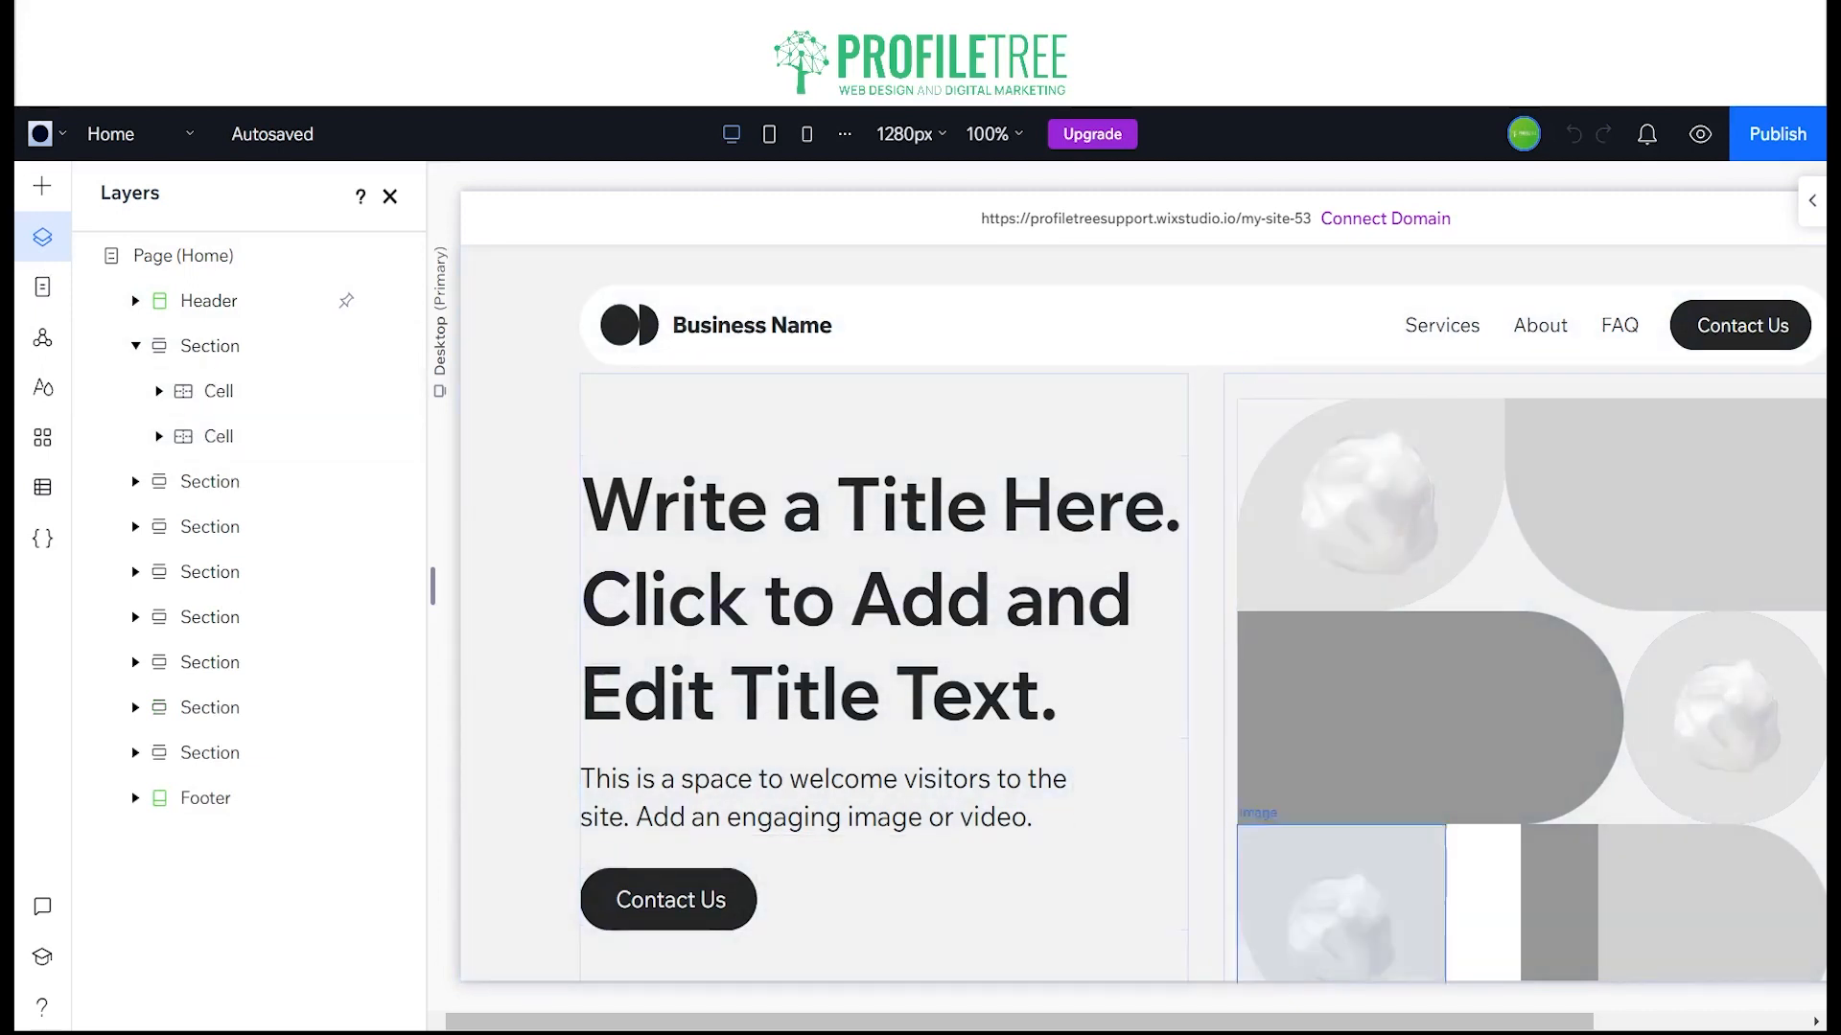
{"action": "left_click", "coordinate": [159, 391]}
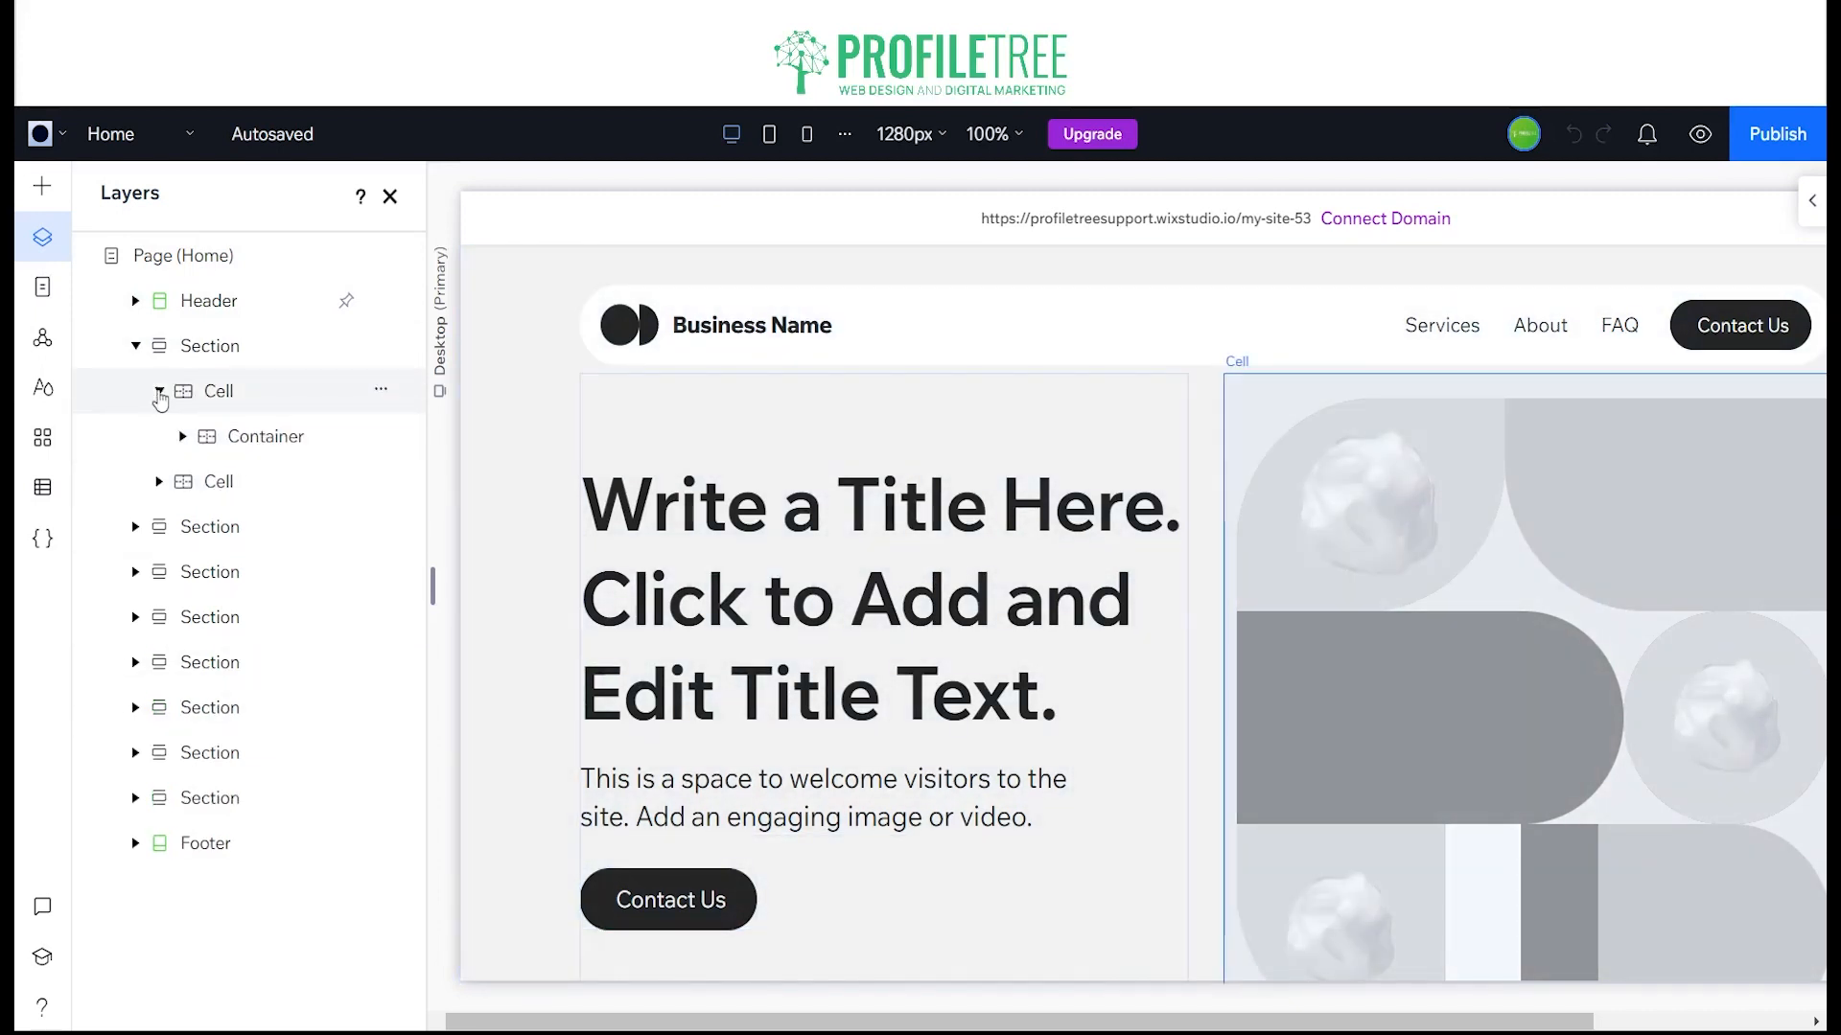
{"action": "left_click", "coordinate": [183, 437]}
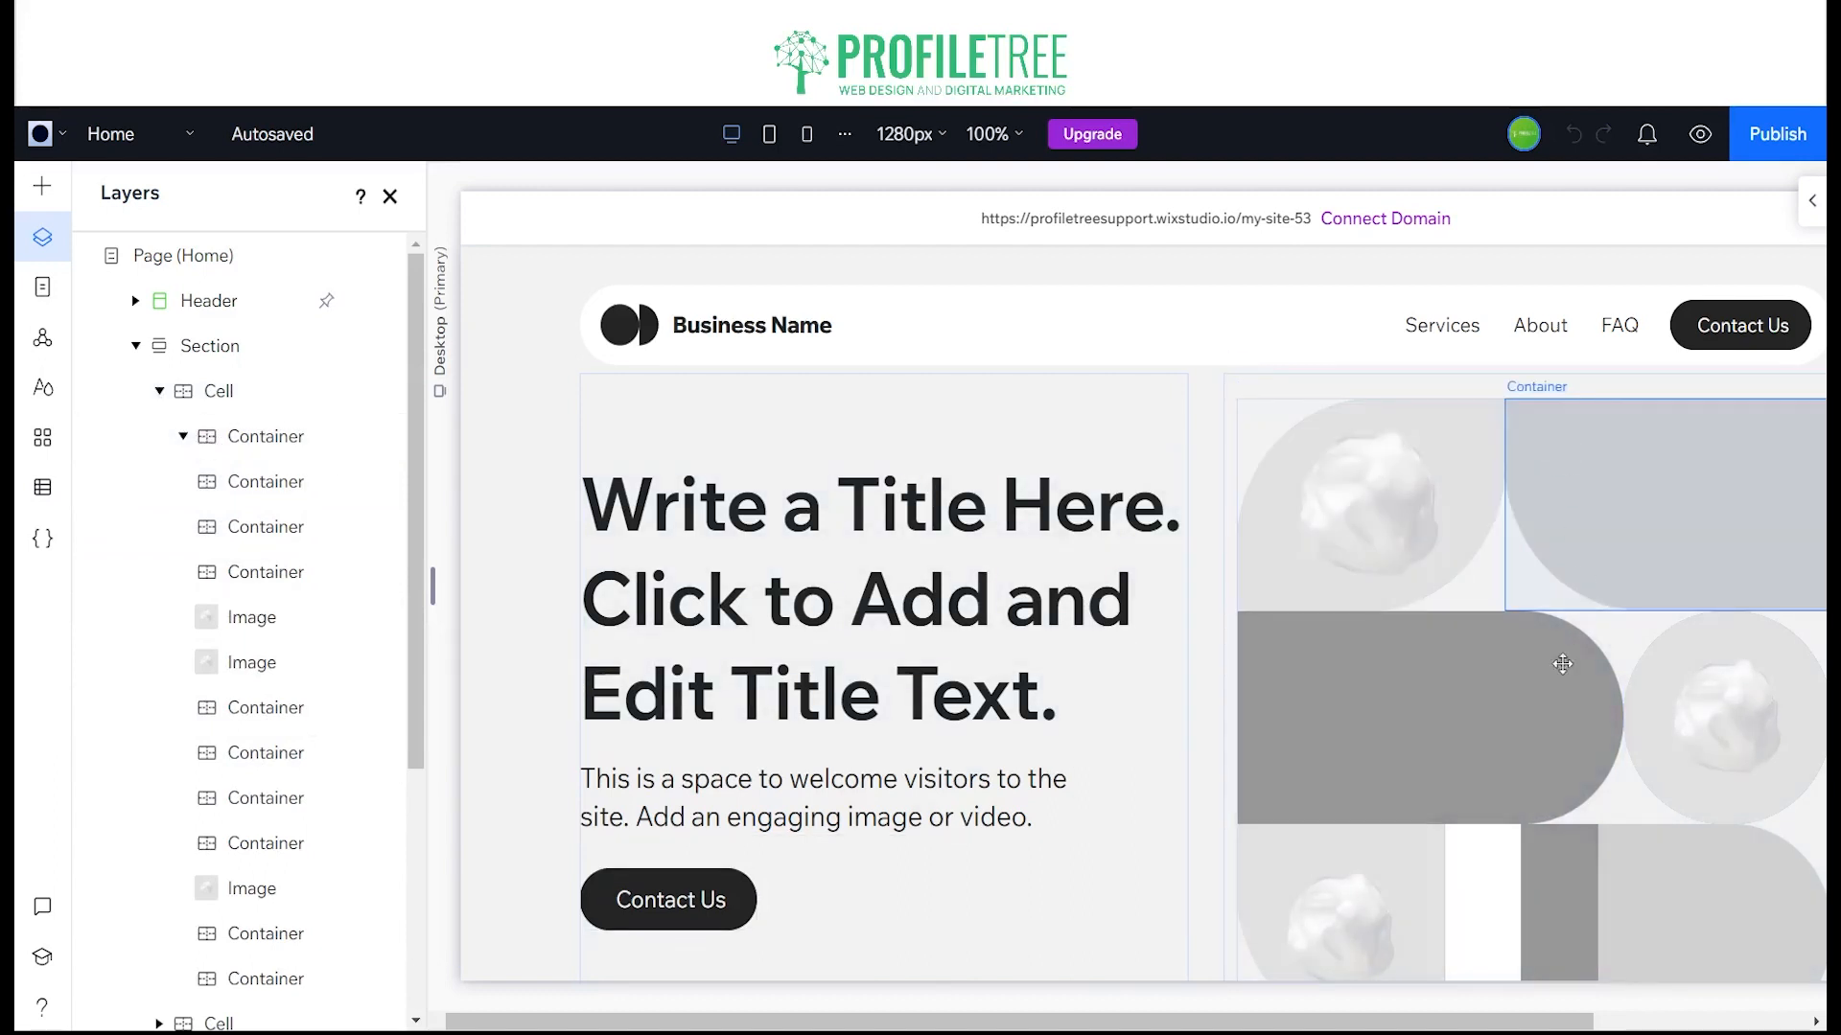
{"action": "scroll", "coordinate": [1620, 767], "scroll_direction": "down", "scroll_amount": 4}
{"action": "scroll", "coordinate": [1505, 596], "scroll_direction": "up", "scroll_amount": 4}
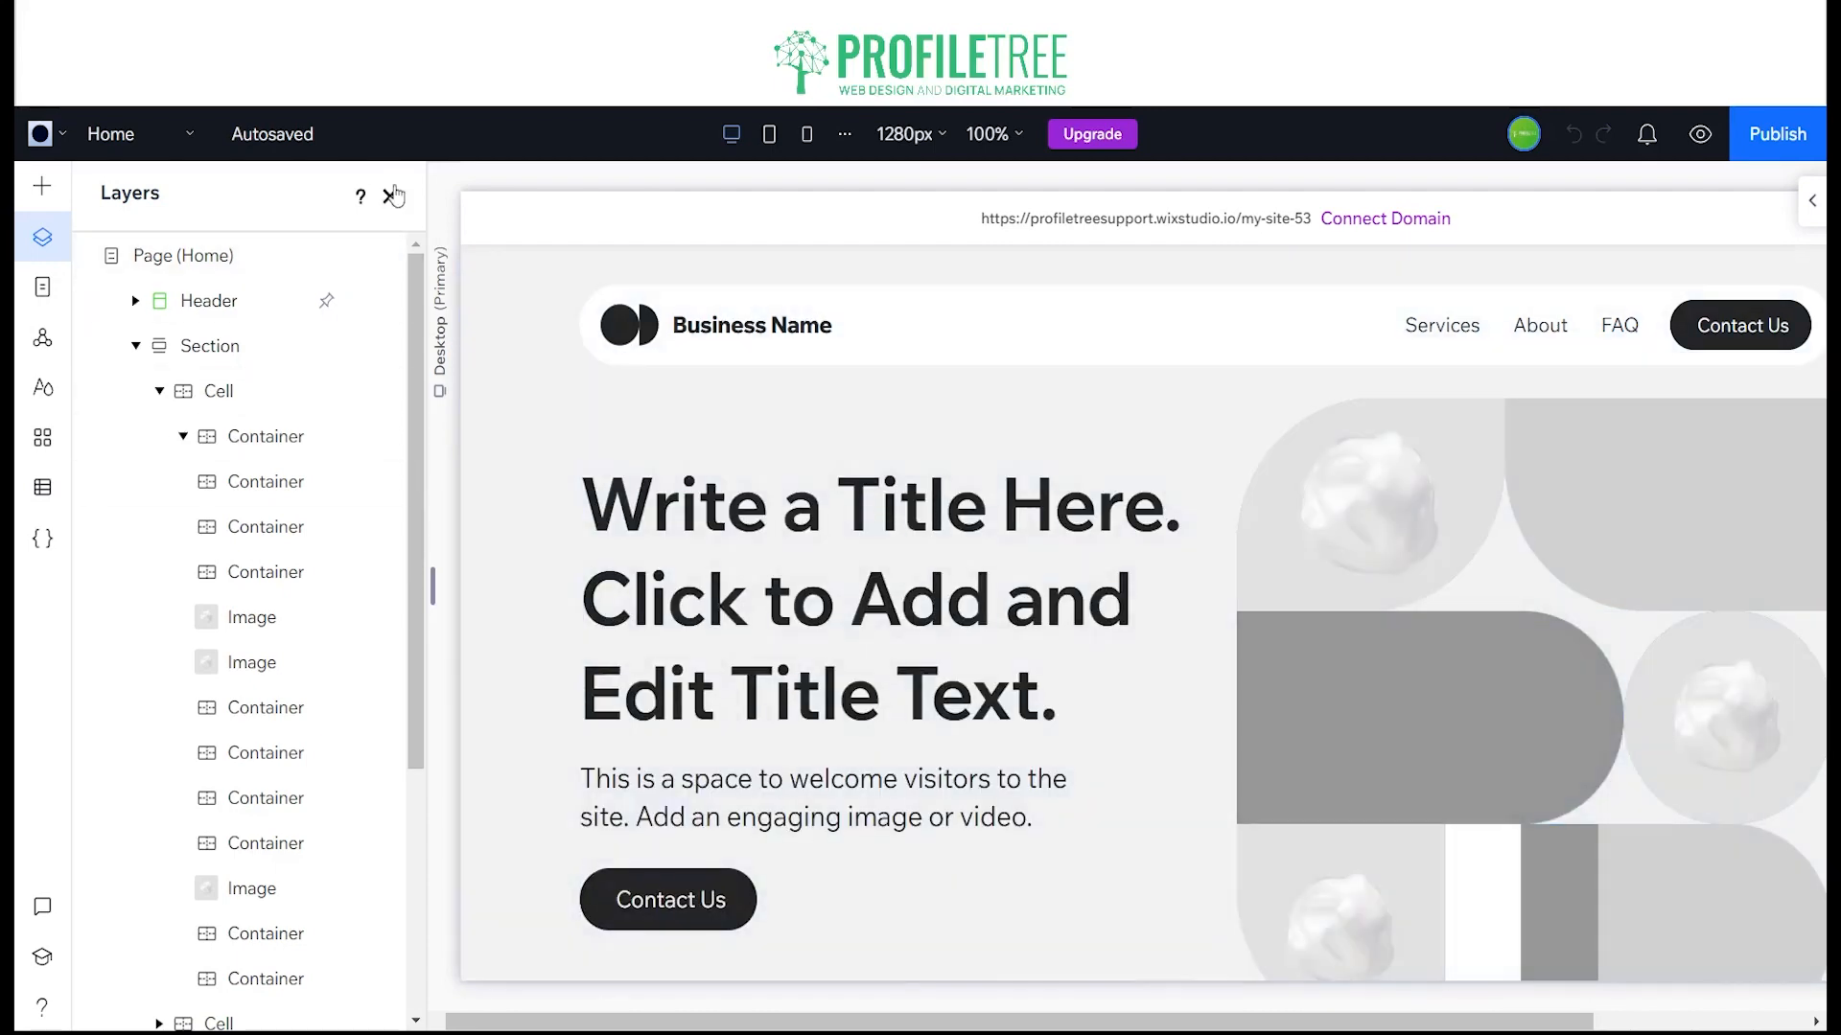
{"action": "left_click", "coordinate": [390, 196]}
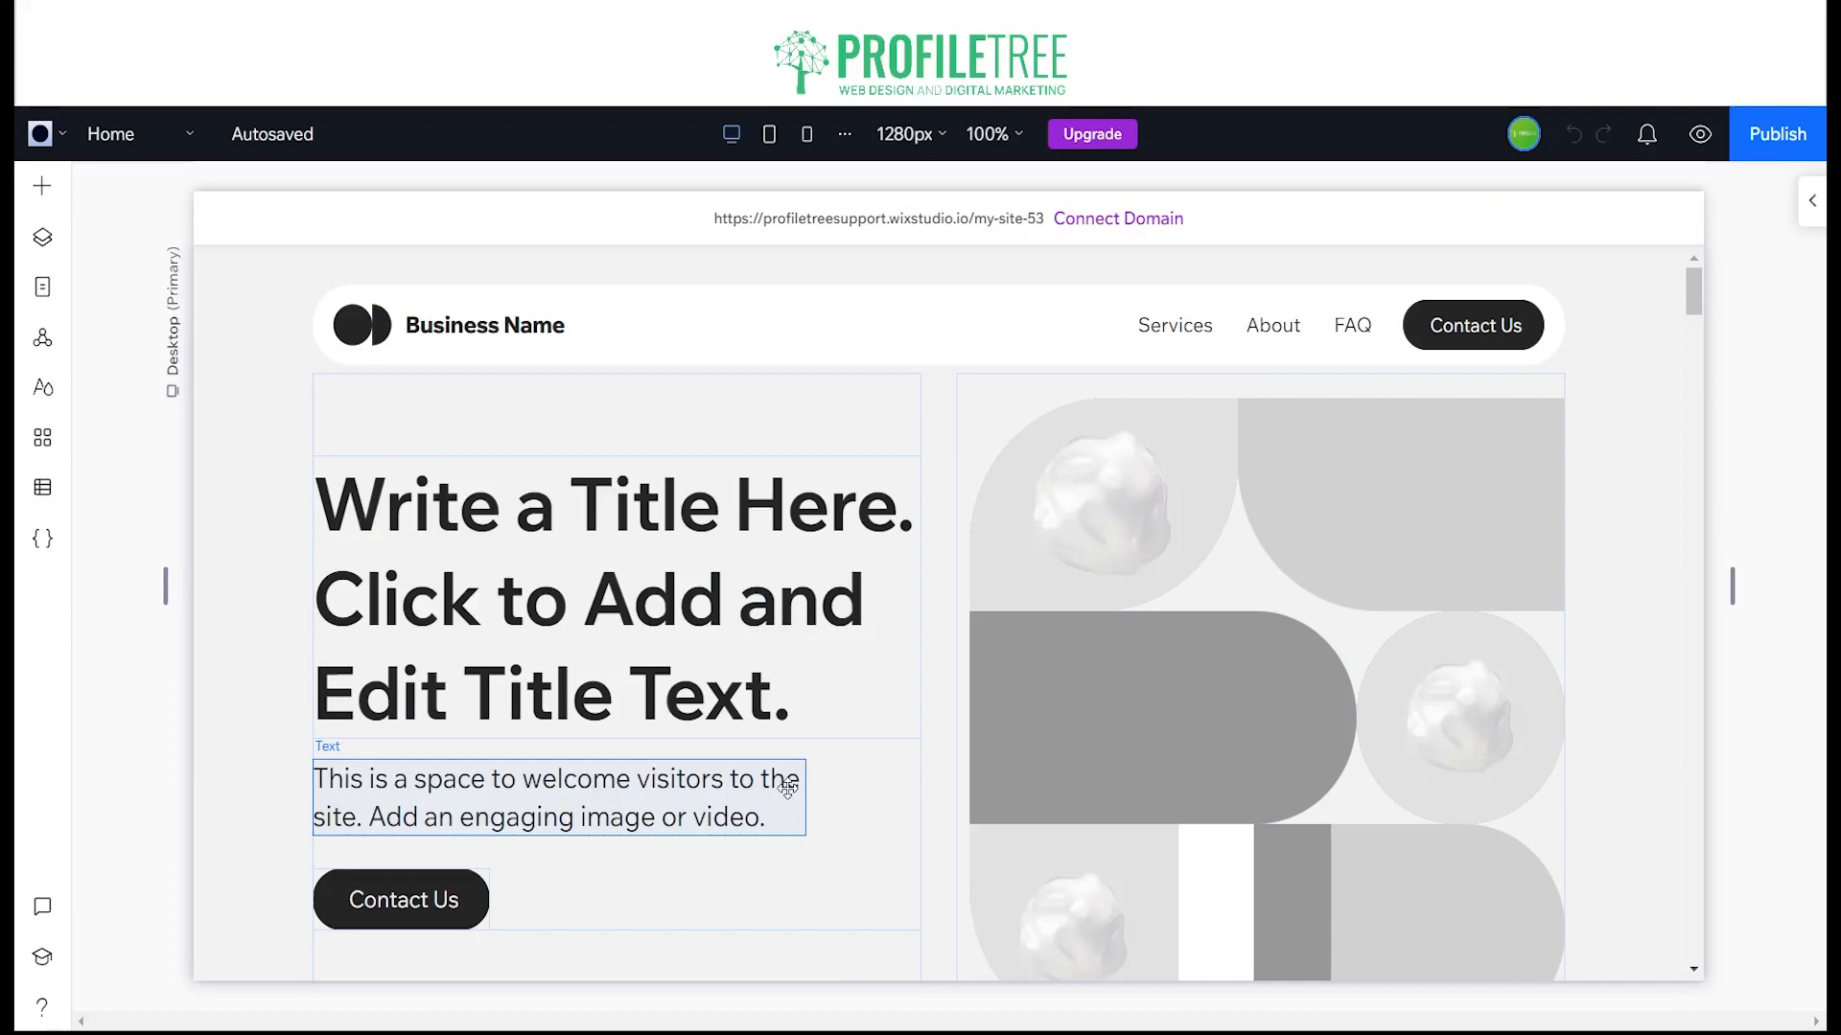
Step: Look through the page on the editor canvas from the welcome area past Services and About to How we work
{"action": "scroll", "coordinate": [847, 731], "scroll_direction": "down", "scroll_amount": 7}
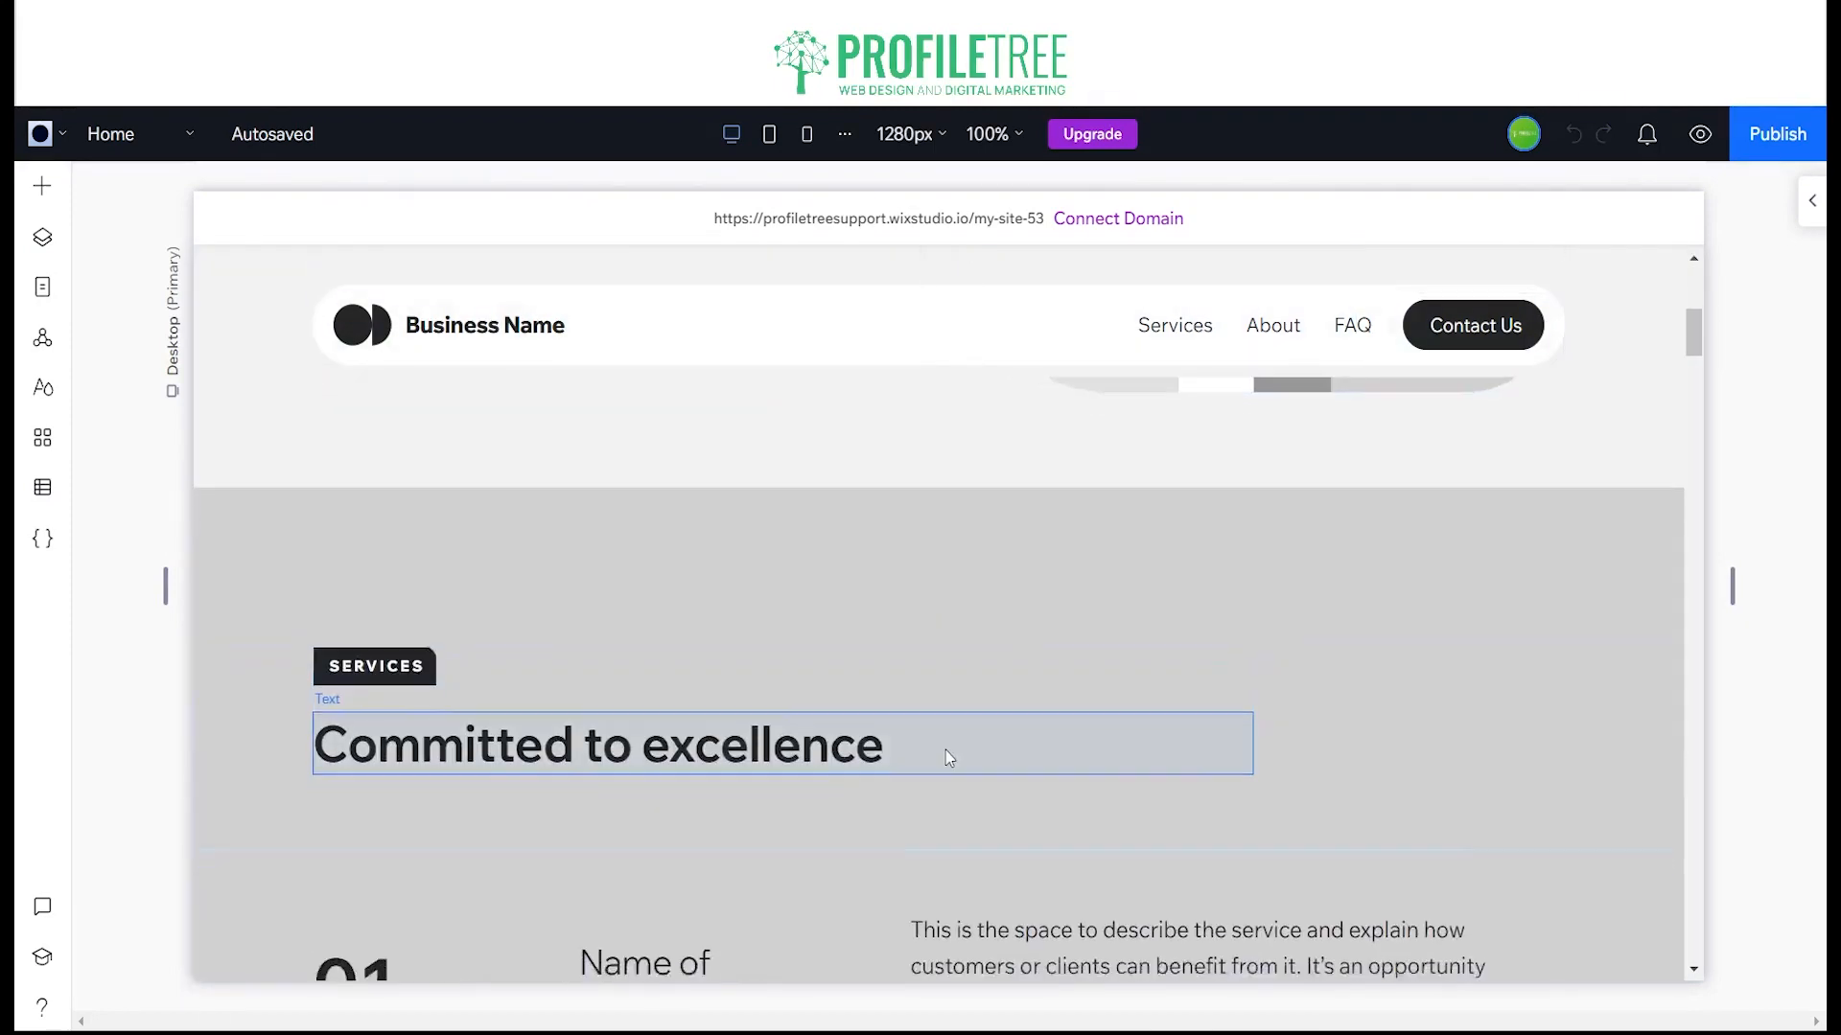
{"action": "scroll", "coordinate": [945, 750], "scroll_direction": "down", "scroll_amount": 16}
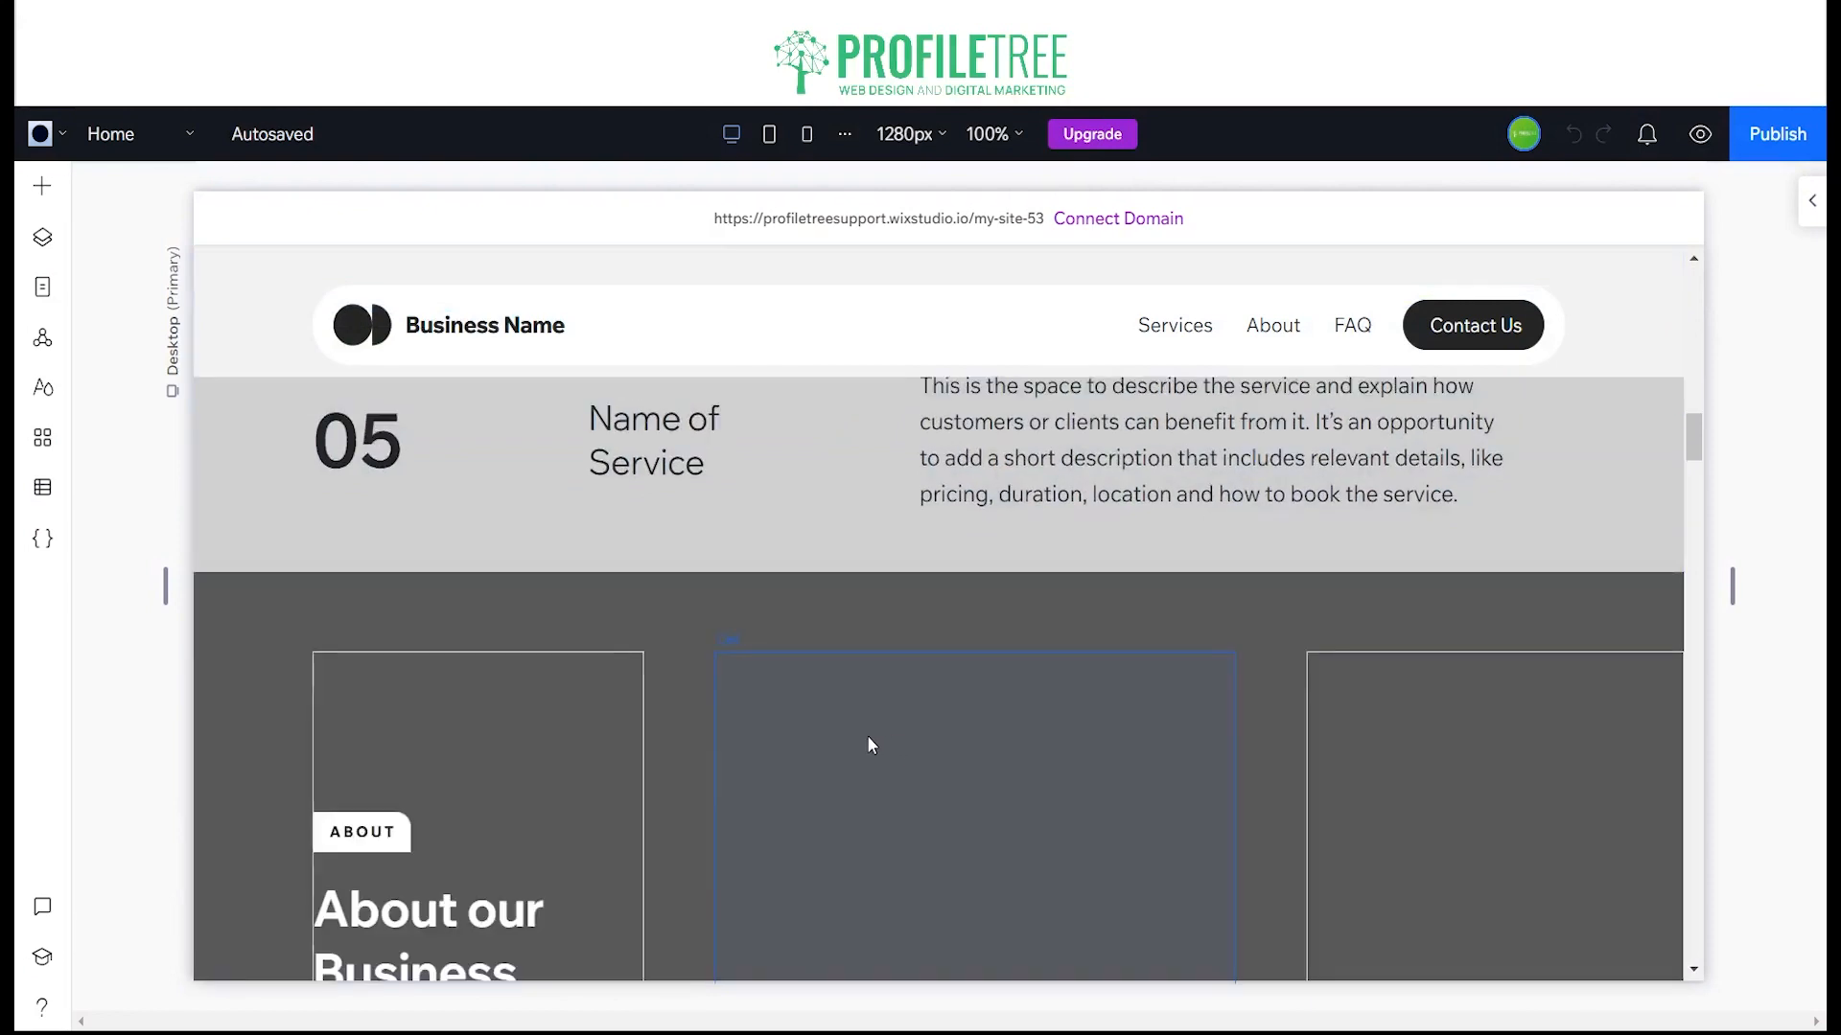
{"action": "scroll", "coordinate": [870, 745], "scroll_direction": "down", "scroll_amount": 7}
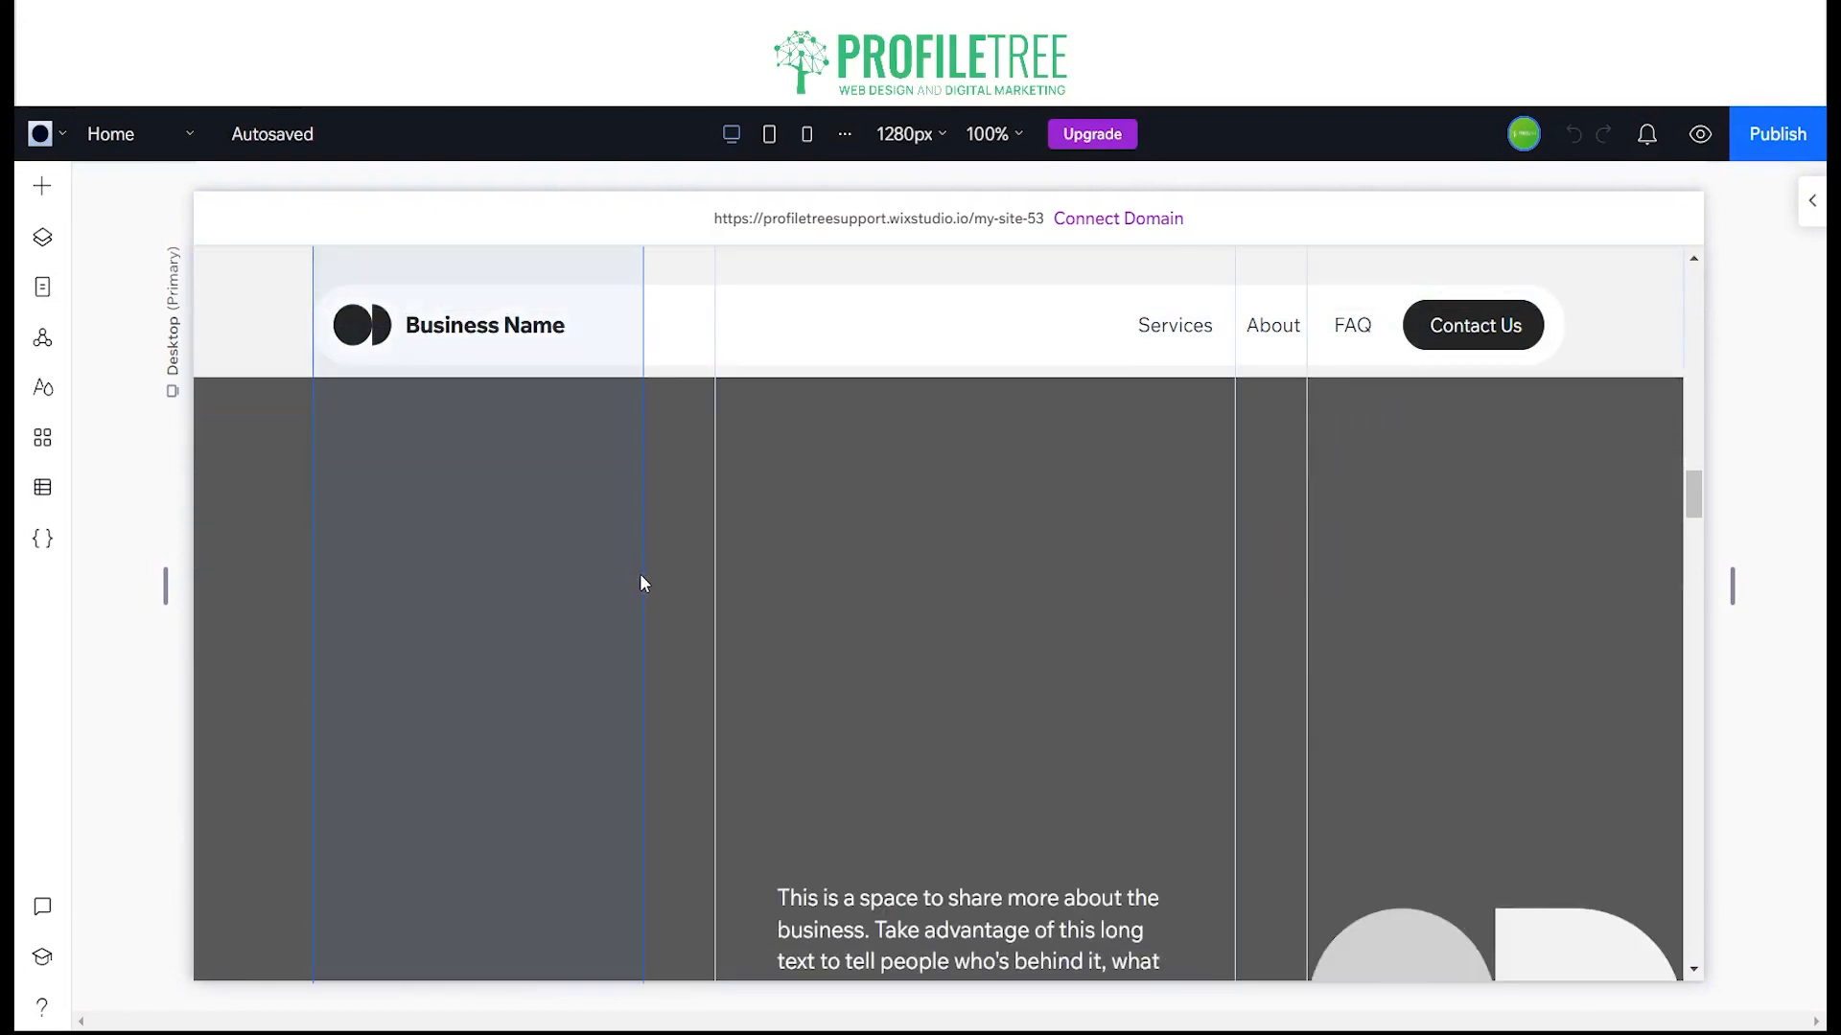
{"action": "scroll", "coordinate": [642, 581], "scroll_direction": "down", "scroll_amount": 15}
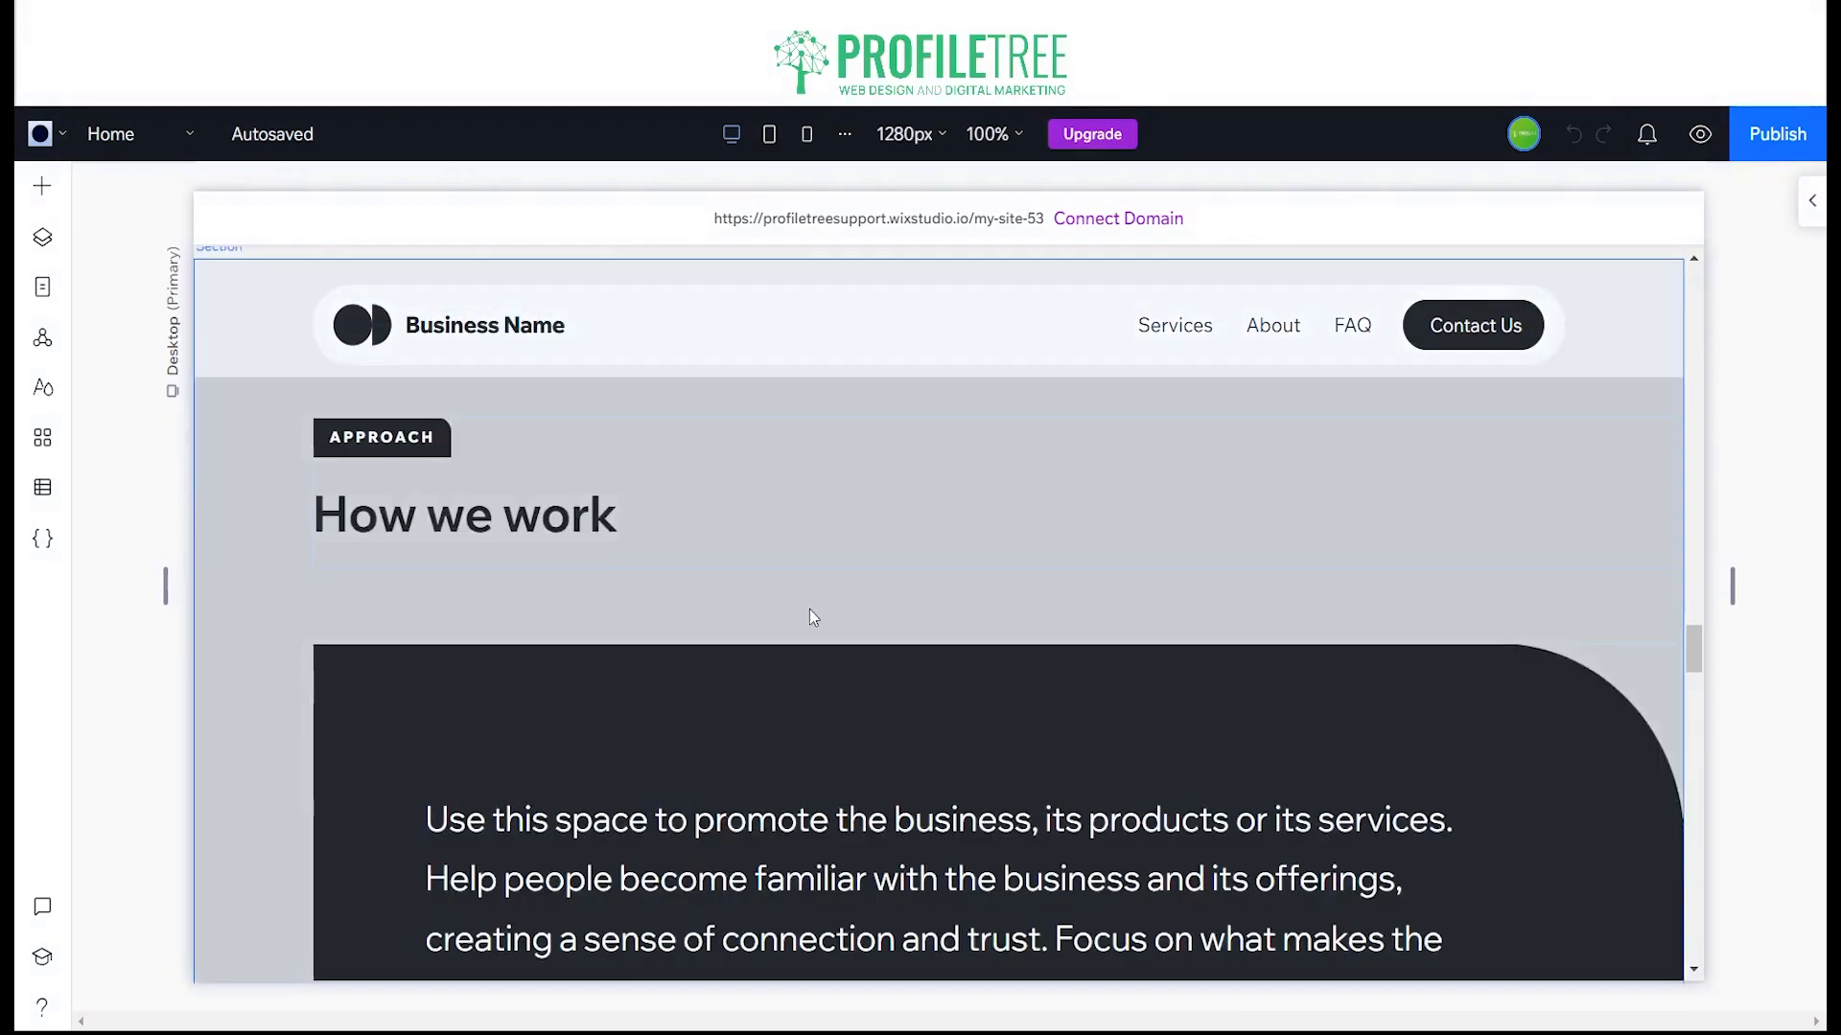
{"action": "scroll", "coordinate": [809, 611], "scroll_direction": "up", "scroll_amount": 20}
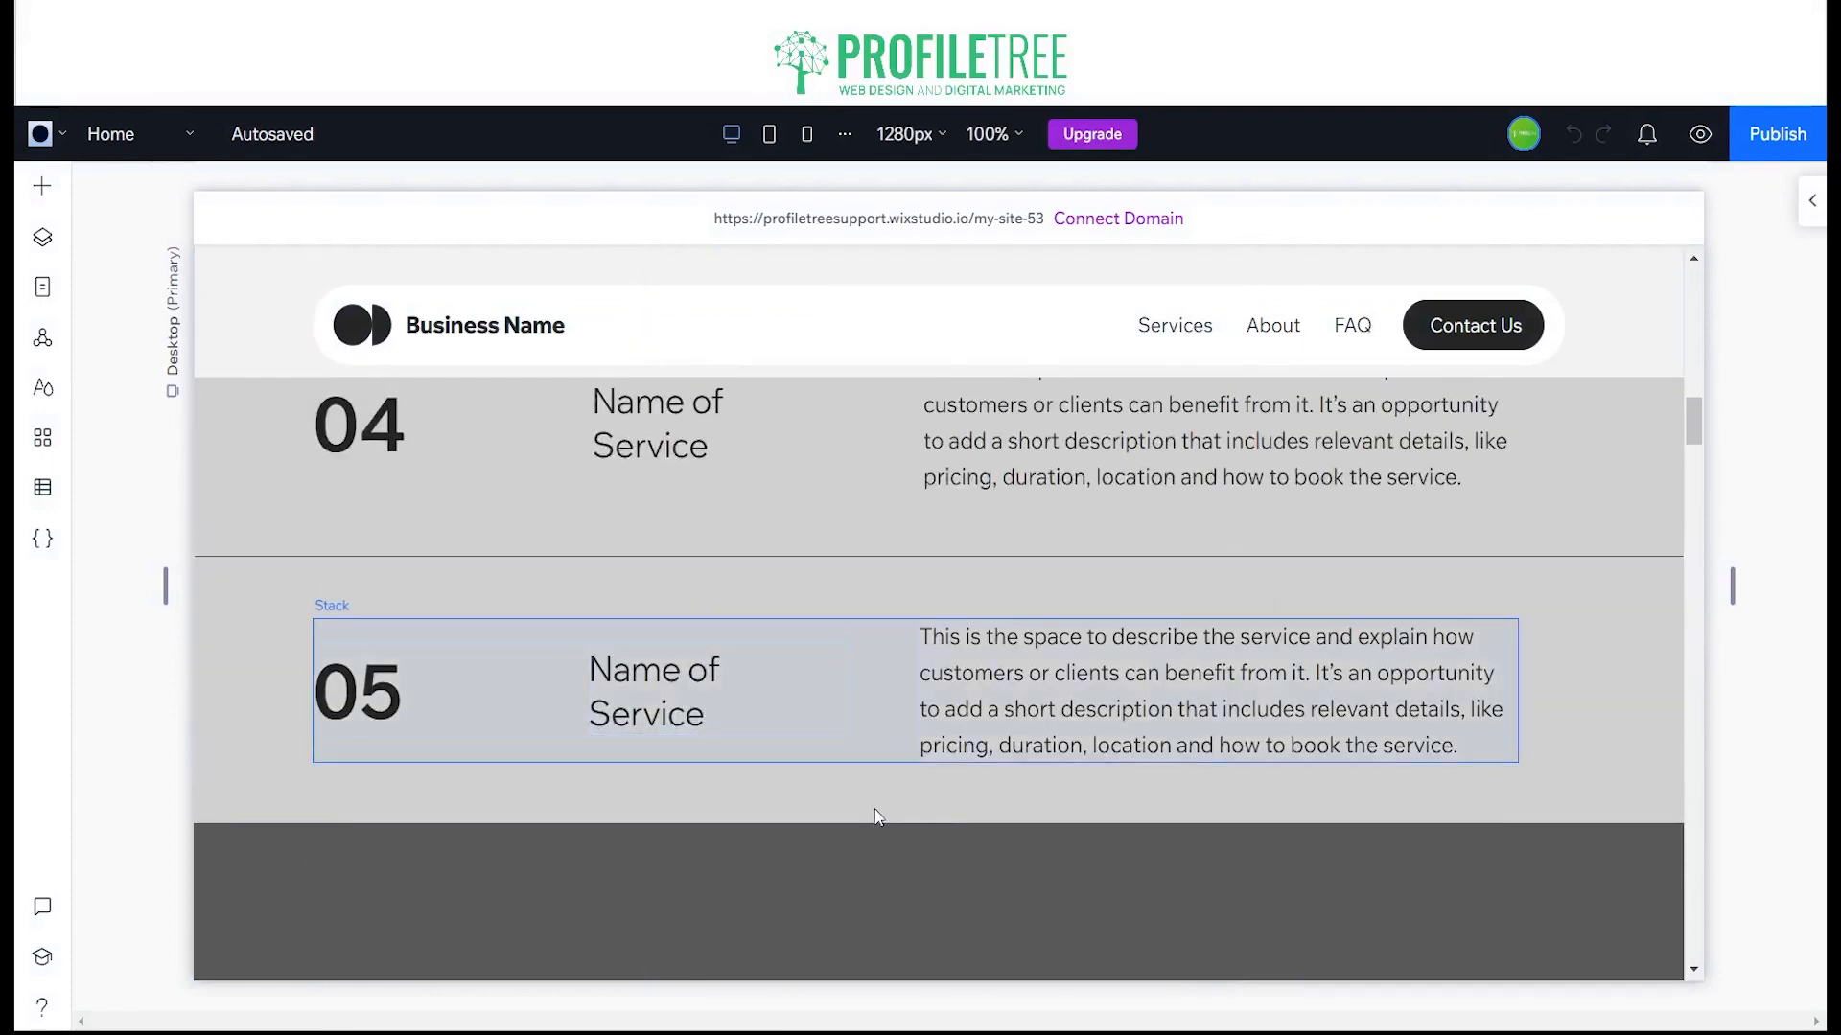
{"action": "left_click", "coordinate": [913, 805]}
{"action": "scroll", "coordinate": [863, 777], "scroll_direction": "down", "scroll_amount": 10}
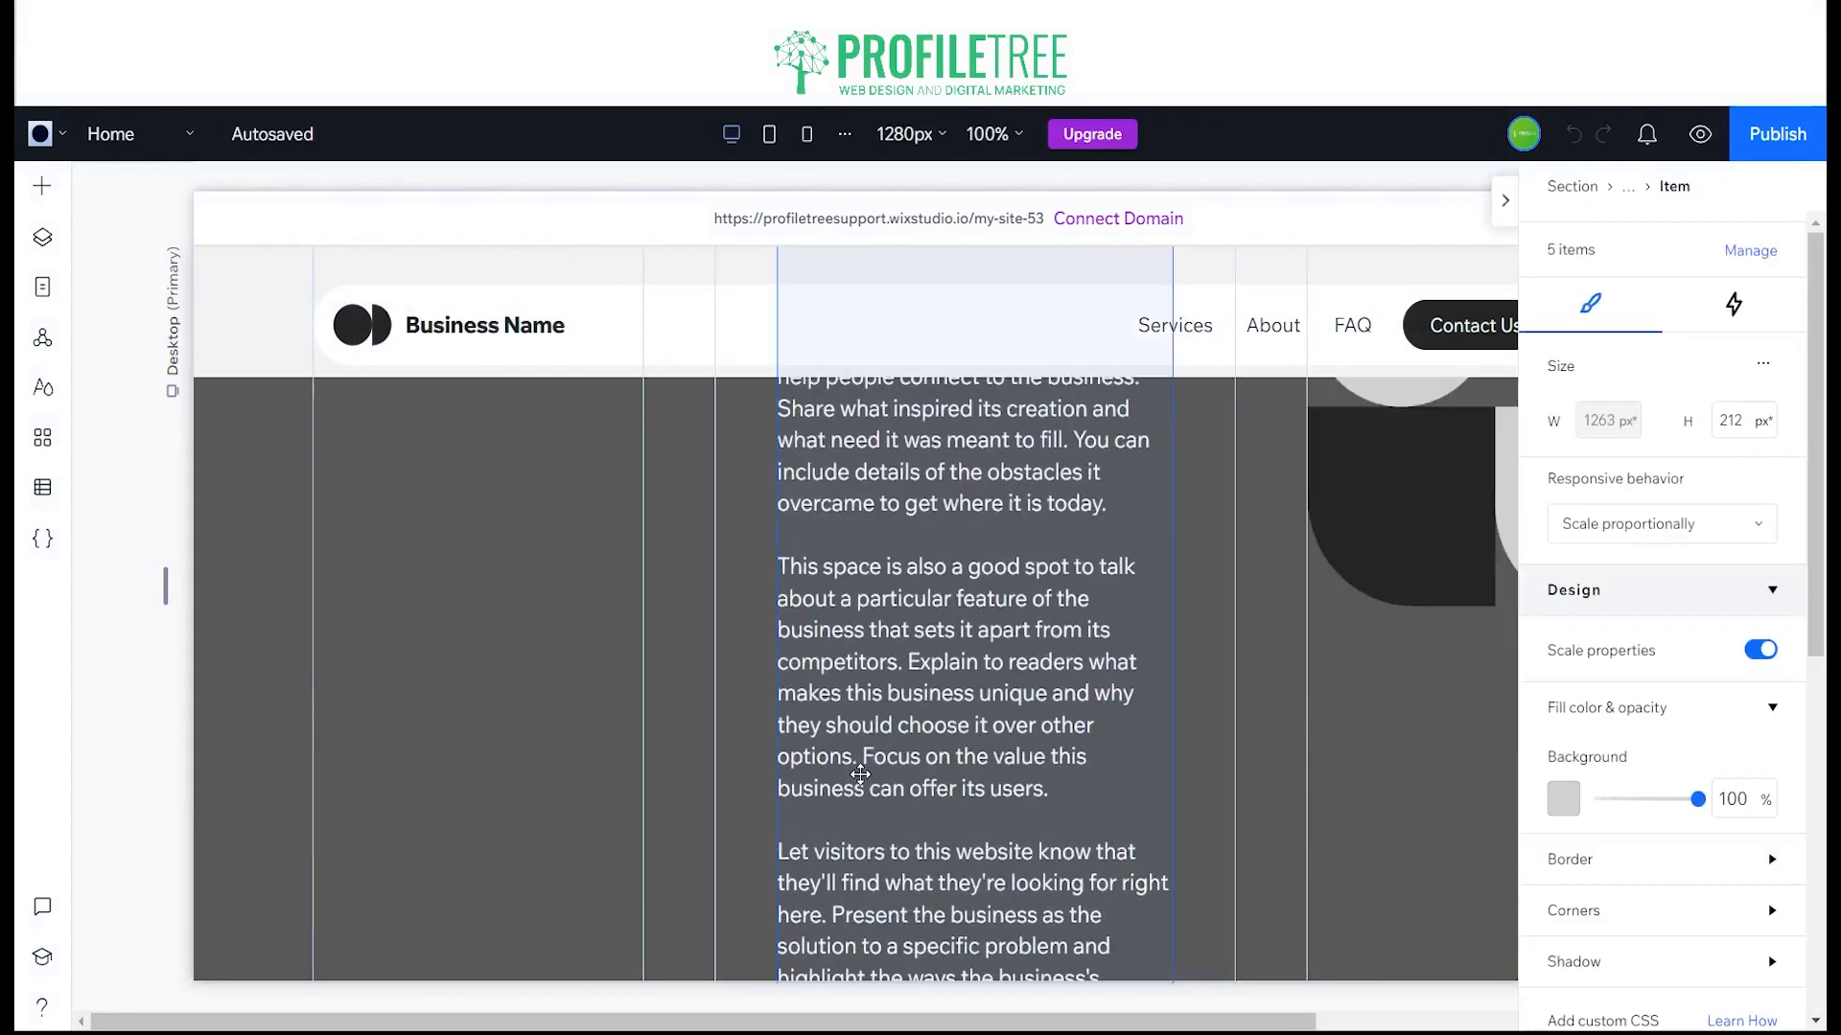
{"action": "scroll", "coordinate": [860, 775], "scroll_direction": "down", "scroll_amount": 10}
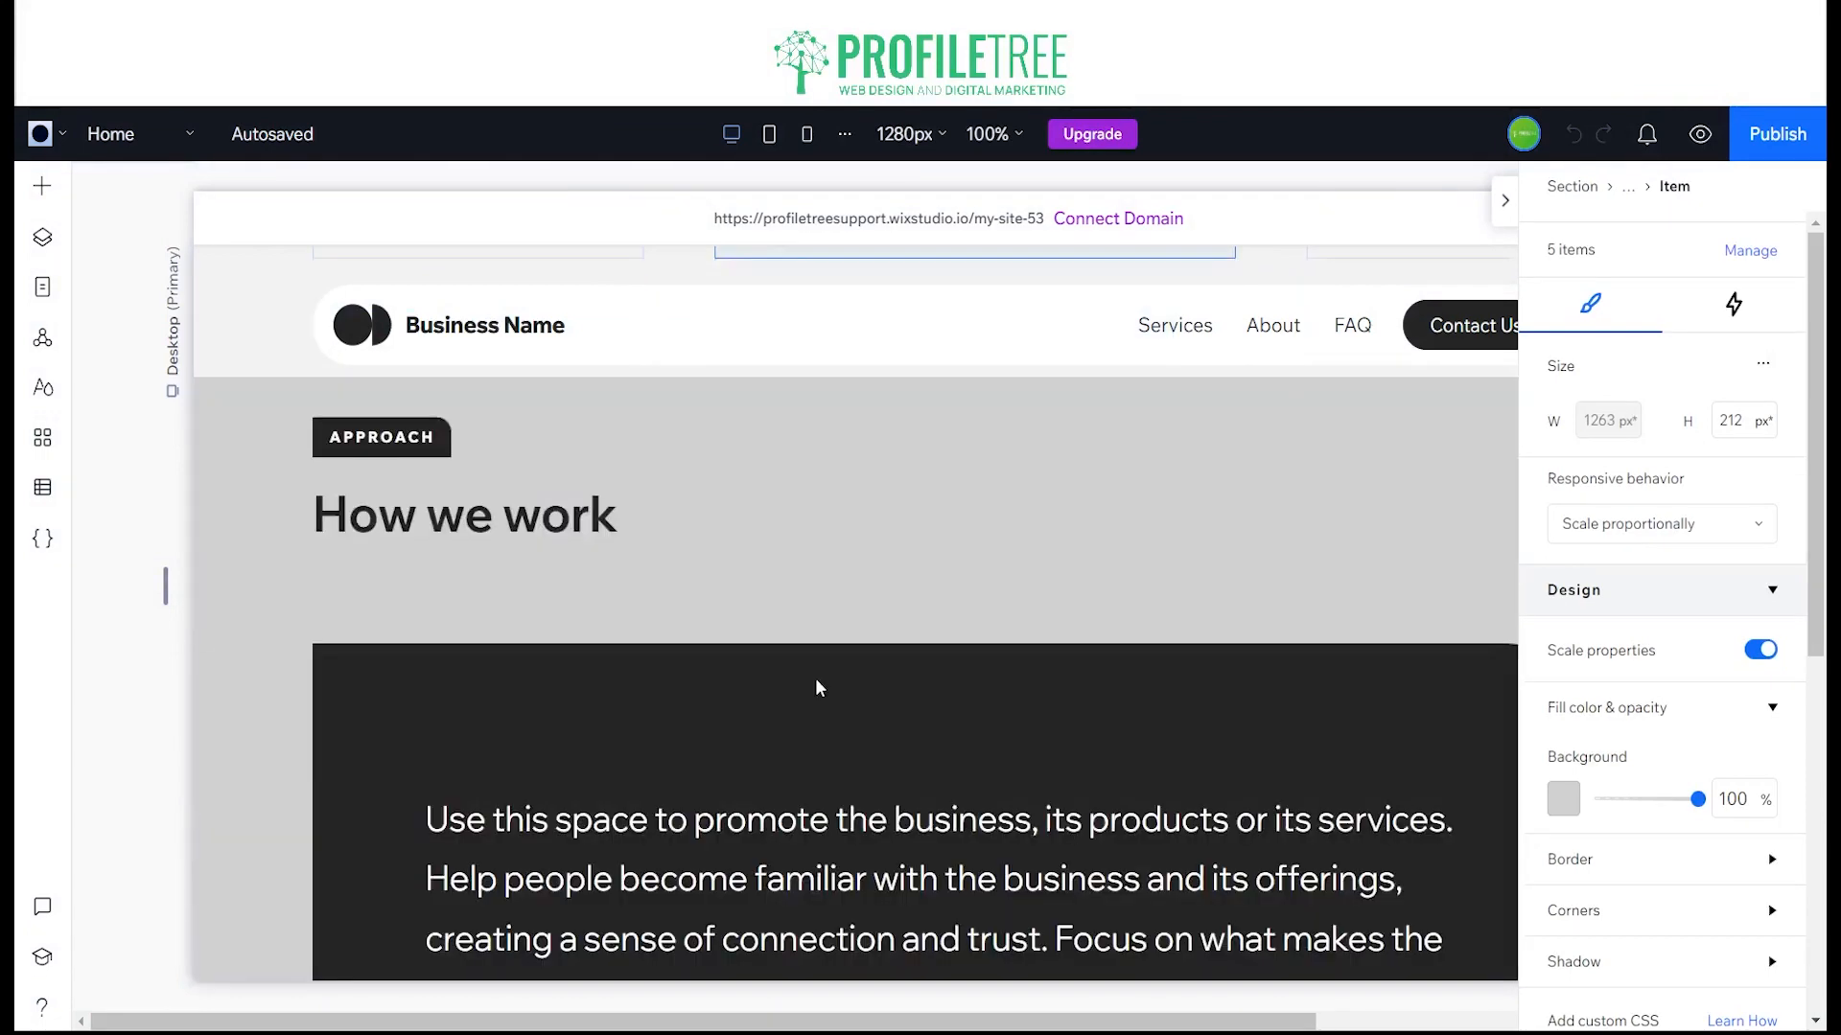
Step: Add a blank section between the About section and the How we work section
{"action": "scroll", "coordinate": [818, 687], "scroll_direction": "up", "scroll_amount": 4}
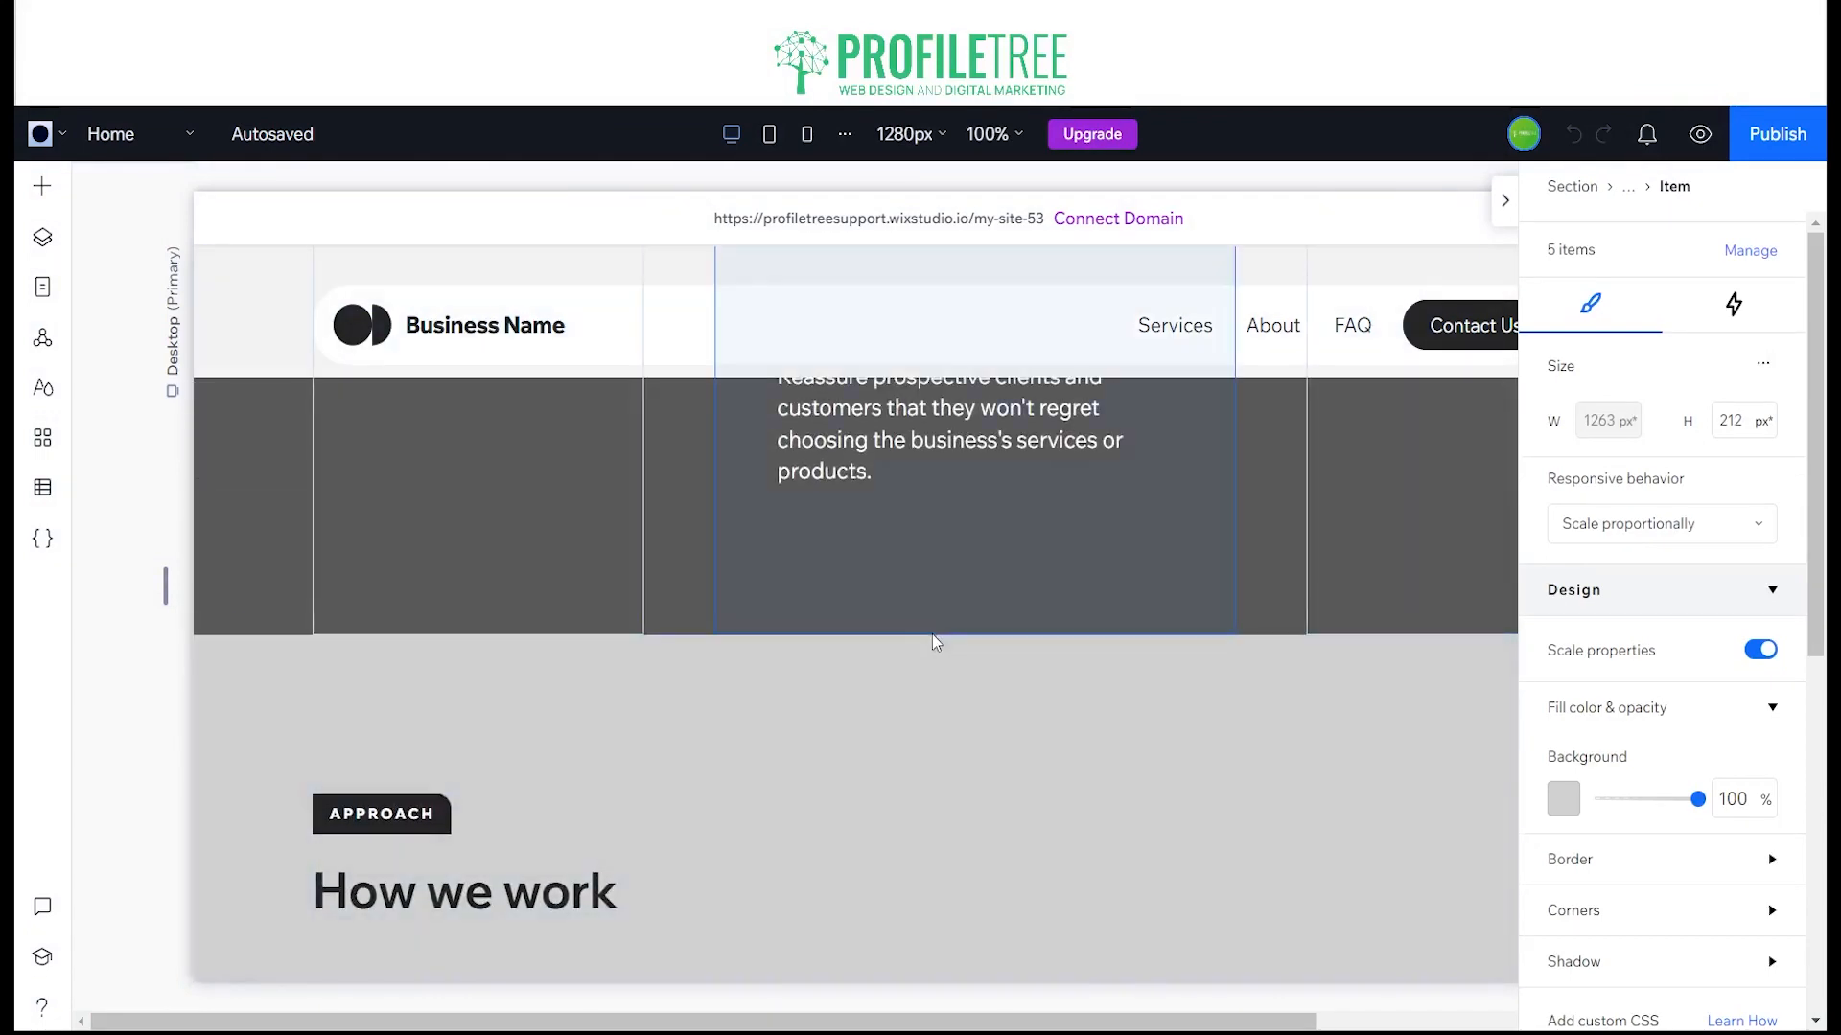
{"action": "mouse_move", "coordinate": [937, 641]}
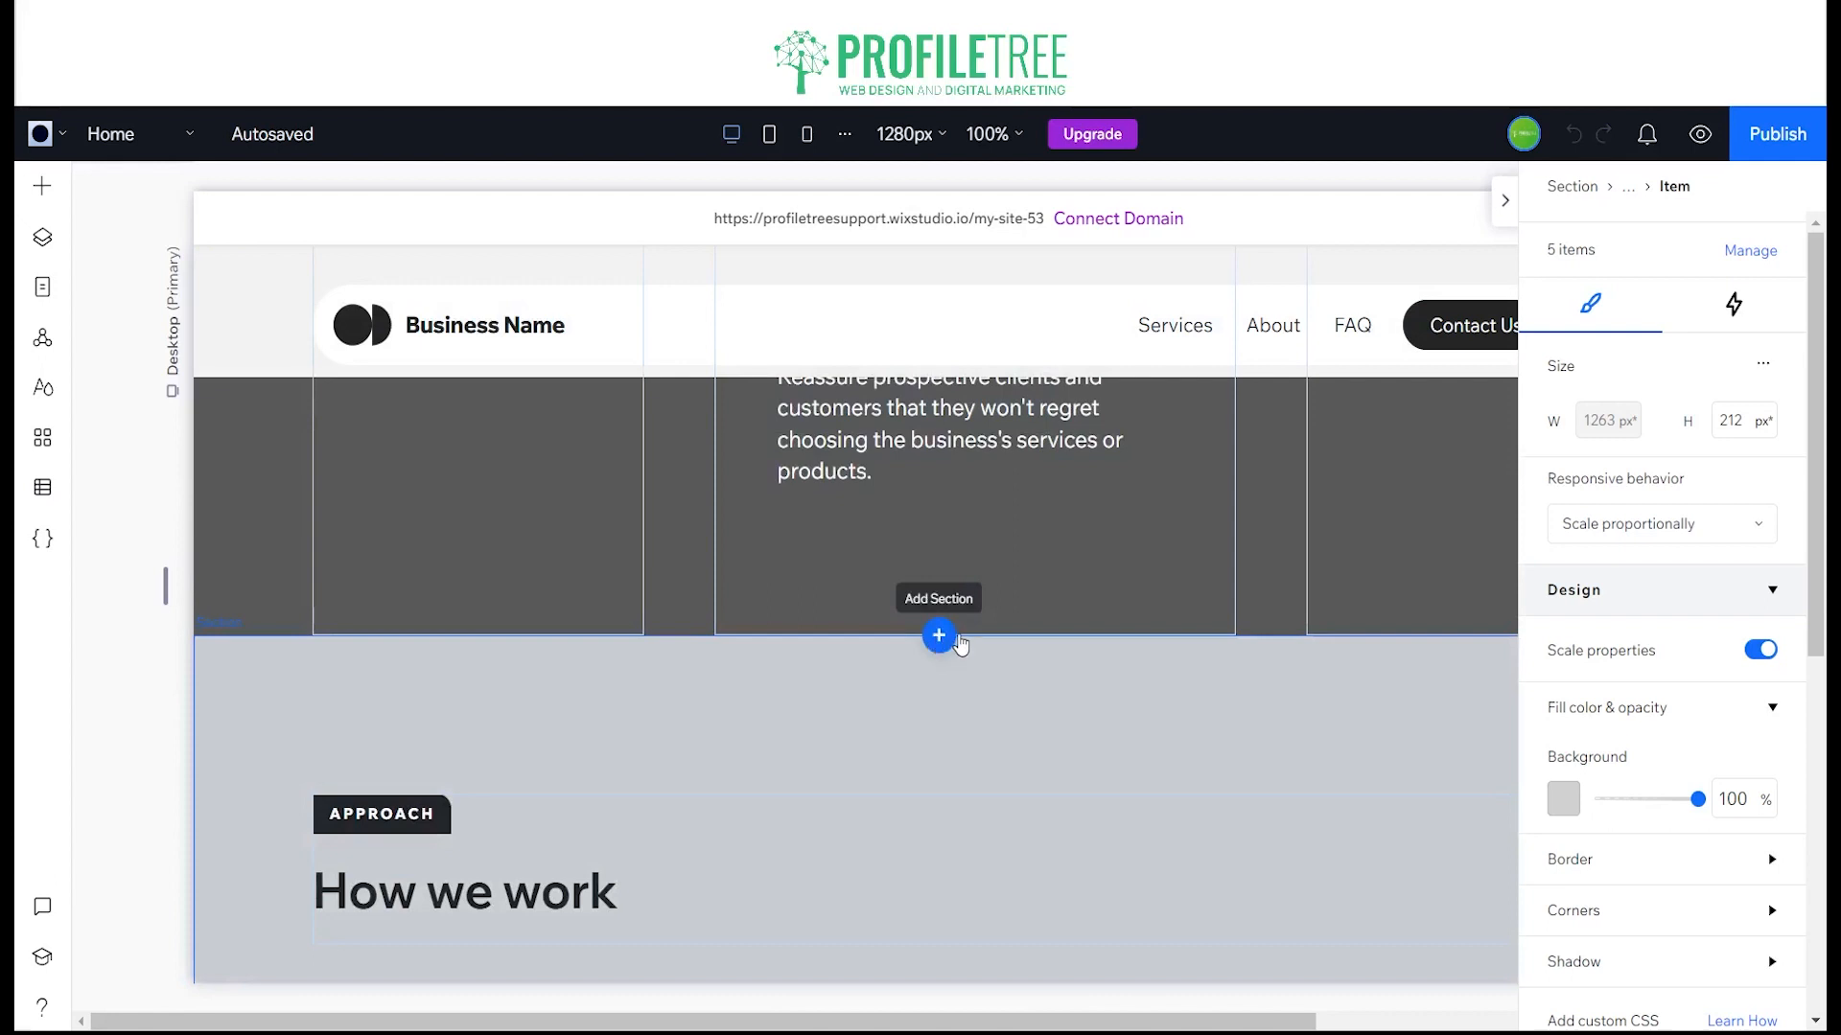
{"action": "left_click", "coordinate": [957, 633]}
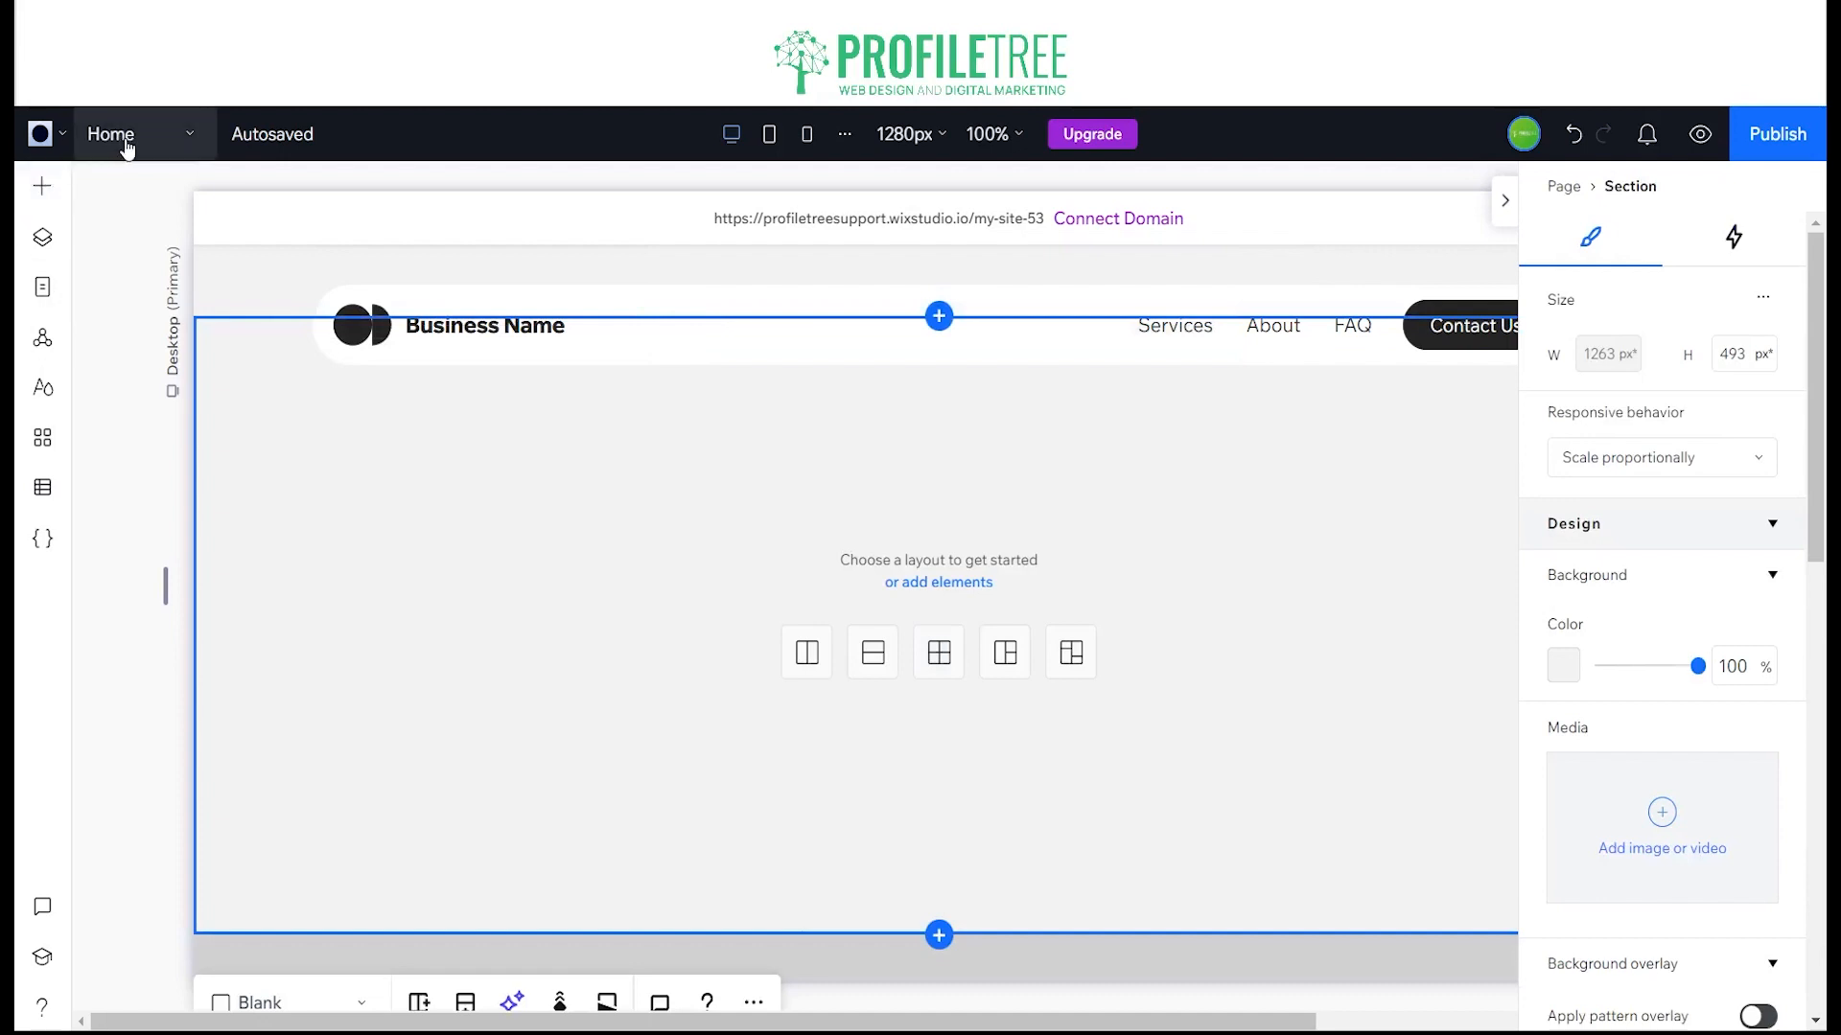
{"action": "scroll", "coordinate": [690, 669], "scroll_direction": "up", "scroll_amount": 6}
{"action": "scroll", "coordinate": [280, 554], "scroll_direction": "down", "scroll_amount": 3}
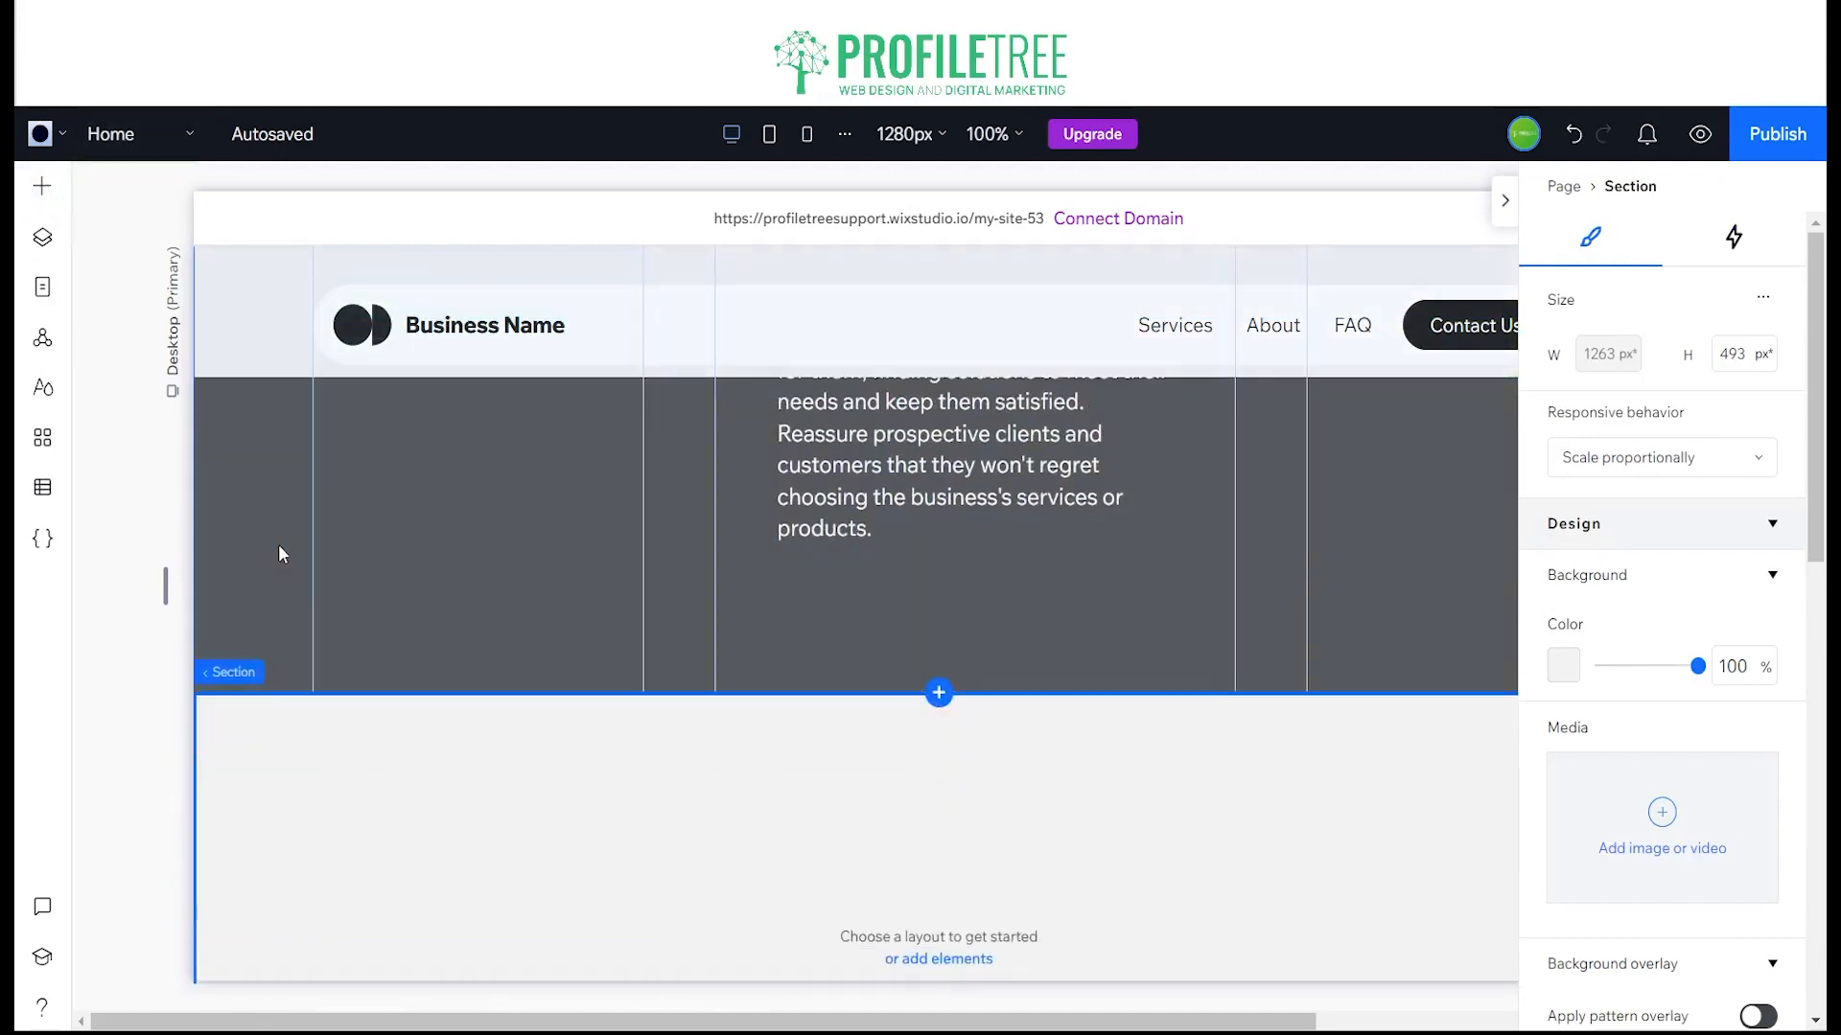
{"action": "scroll", "coordinate": [281, 554], "scroll_direction": "down", "scroll_amount": 3}
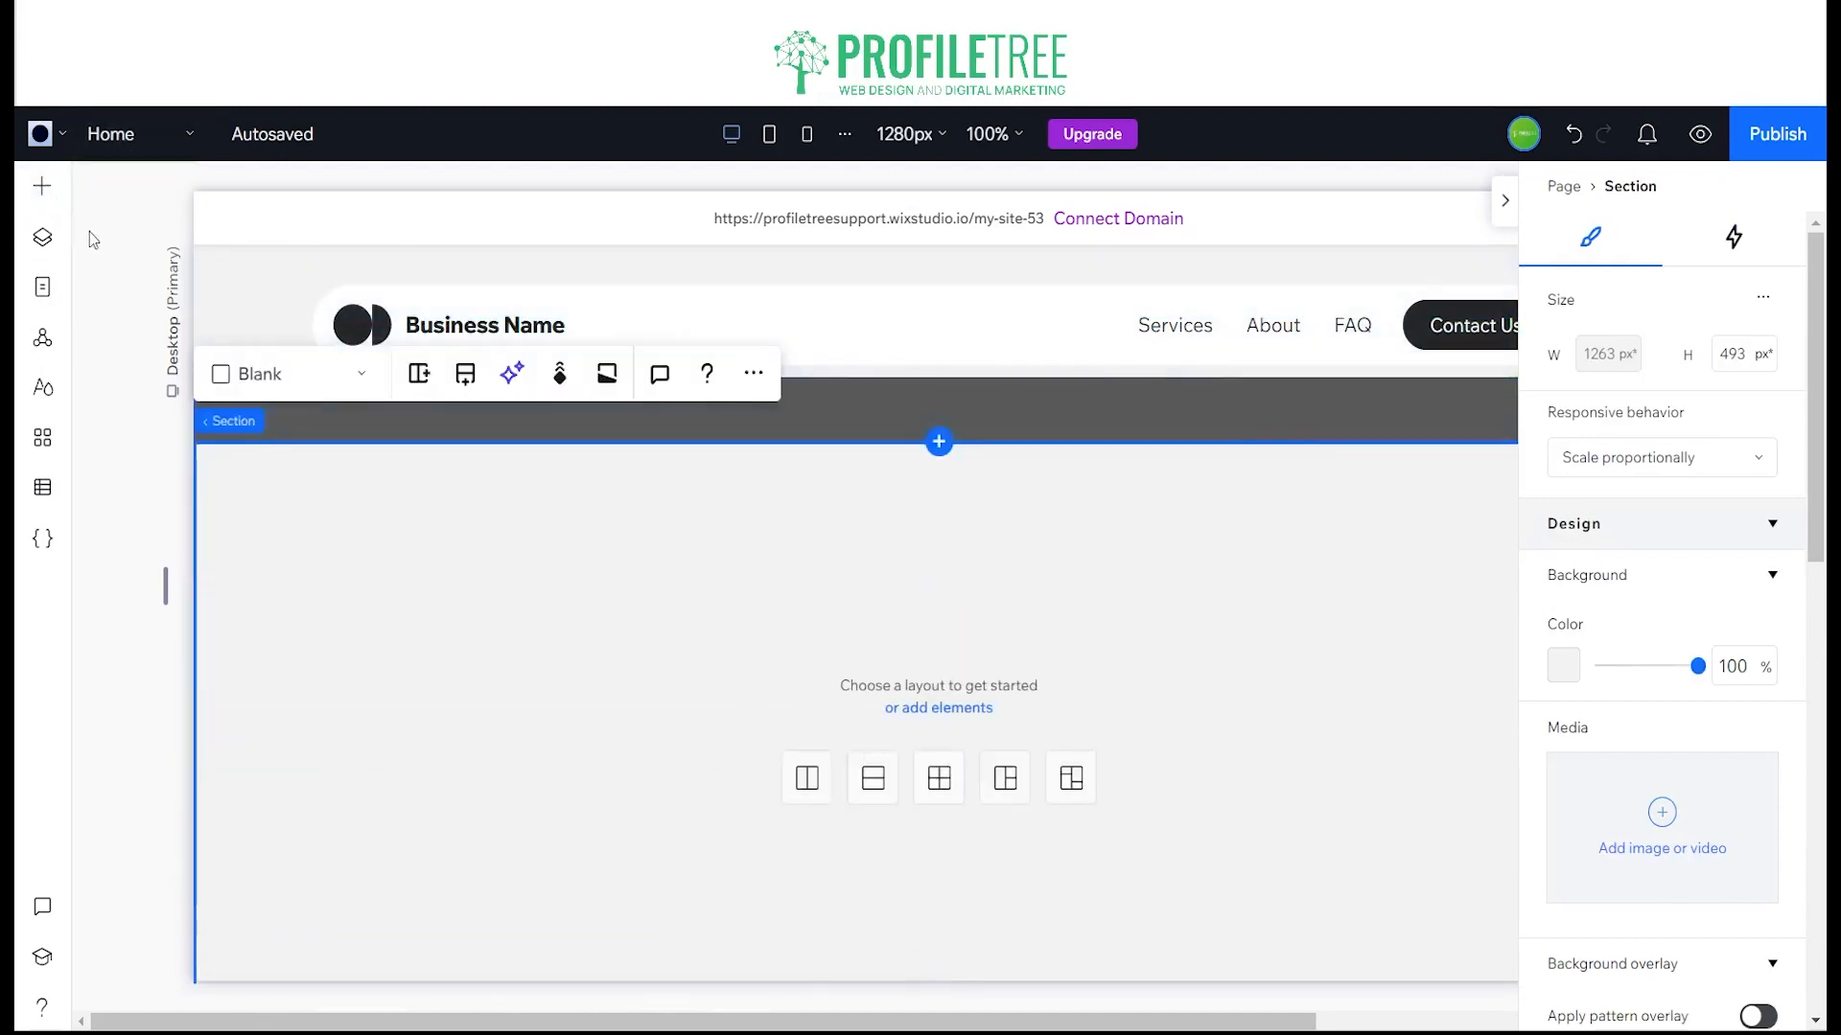
Step: Browse the designed Team sections and insert the blue Our Team design with four member cards below the About section
{"action": "left_click", "coordinate": [42, 186]}
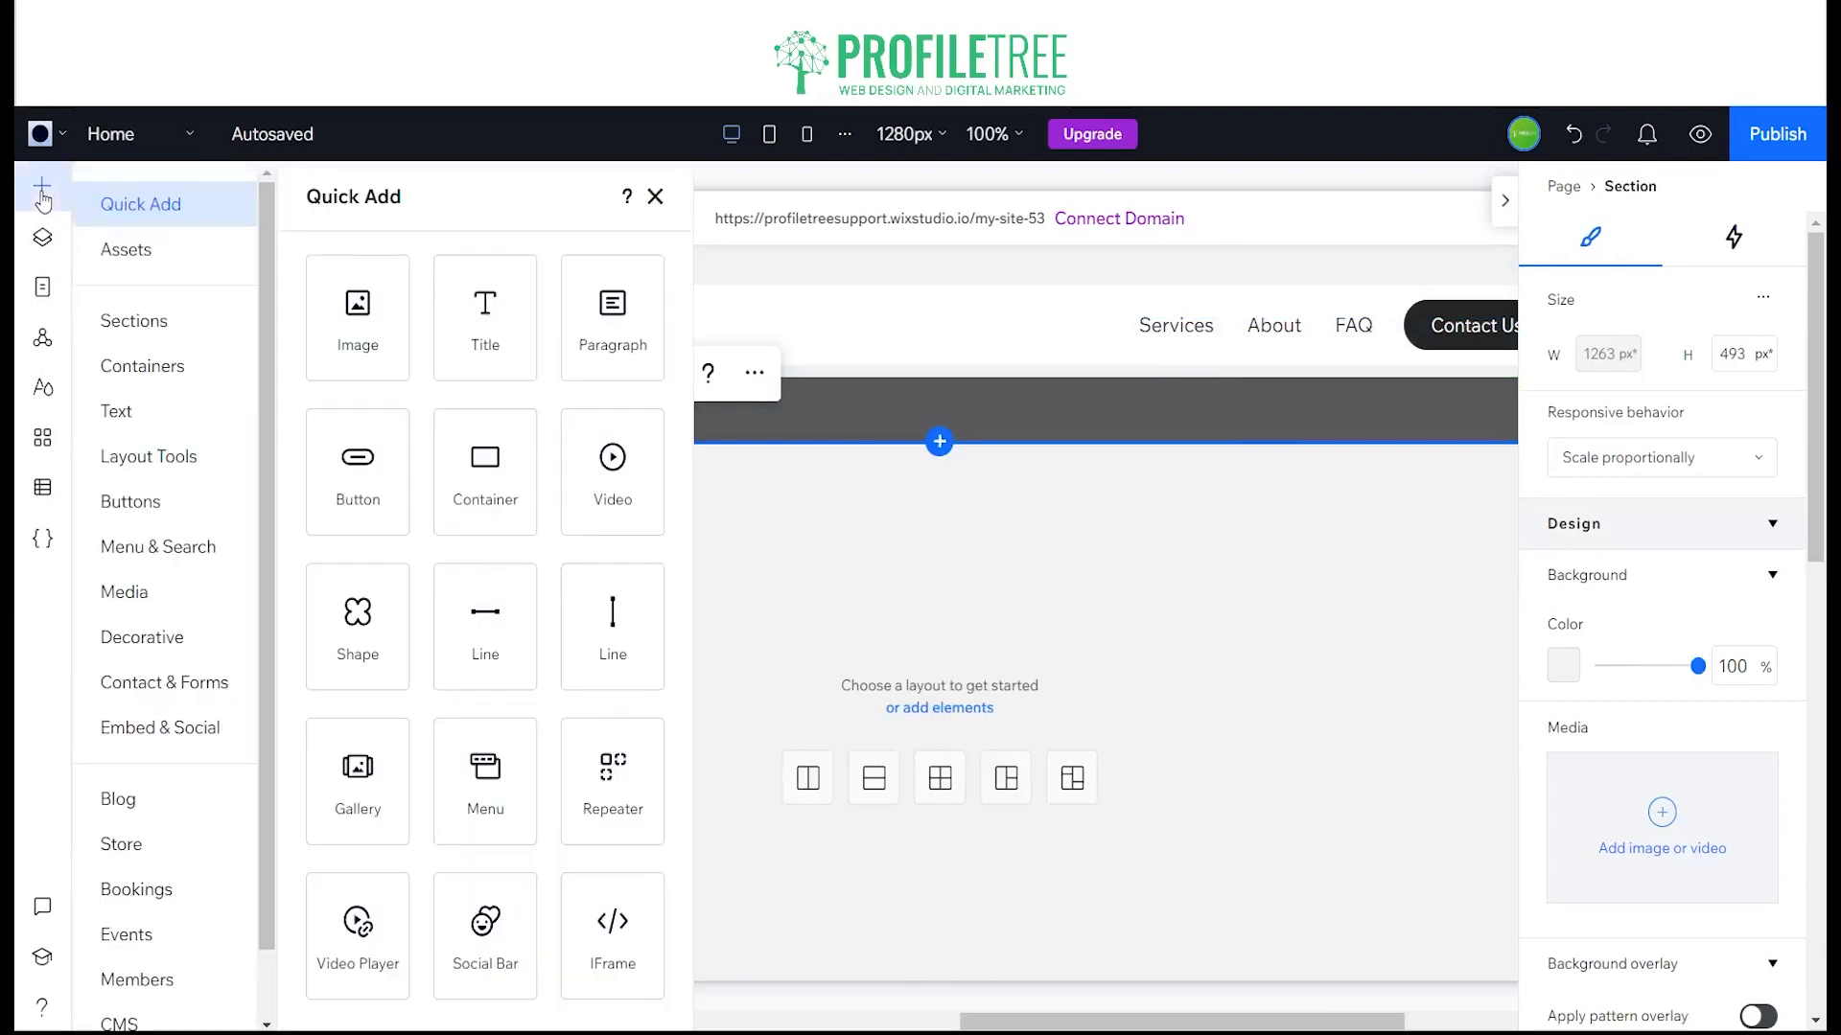
{"action": "left_click", "coordinate": [129, 324]}
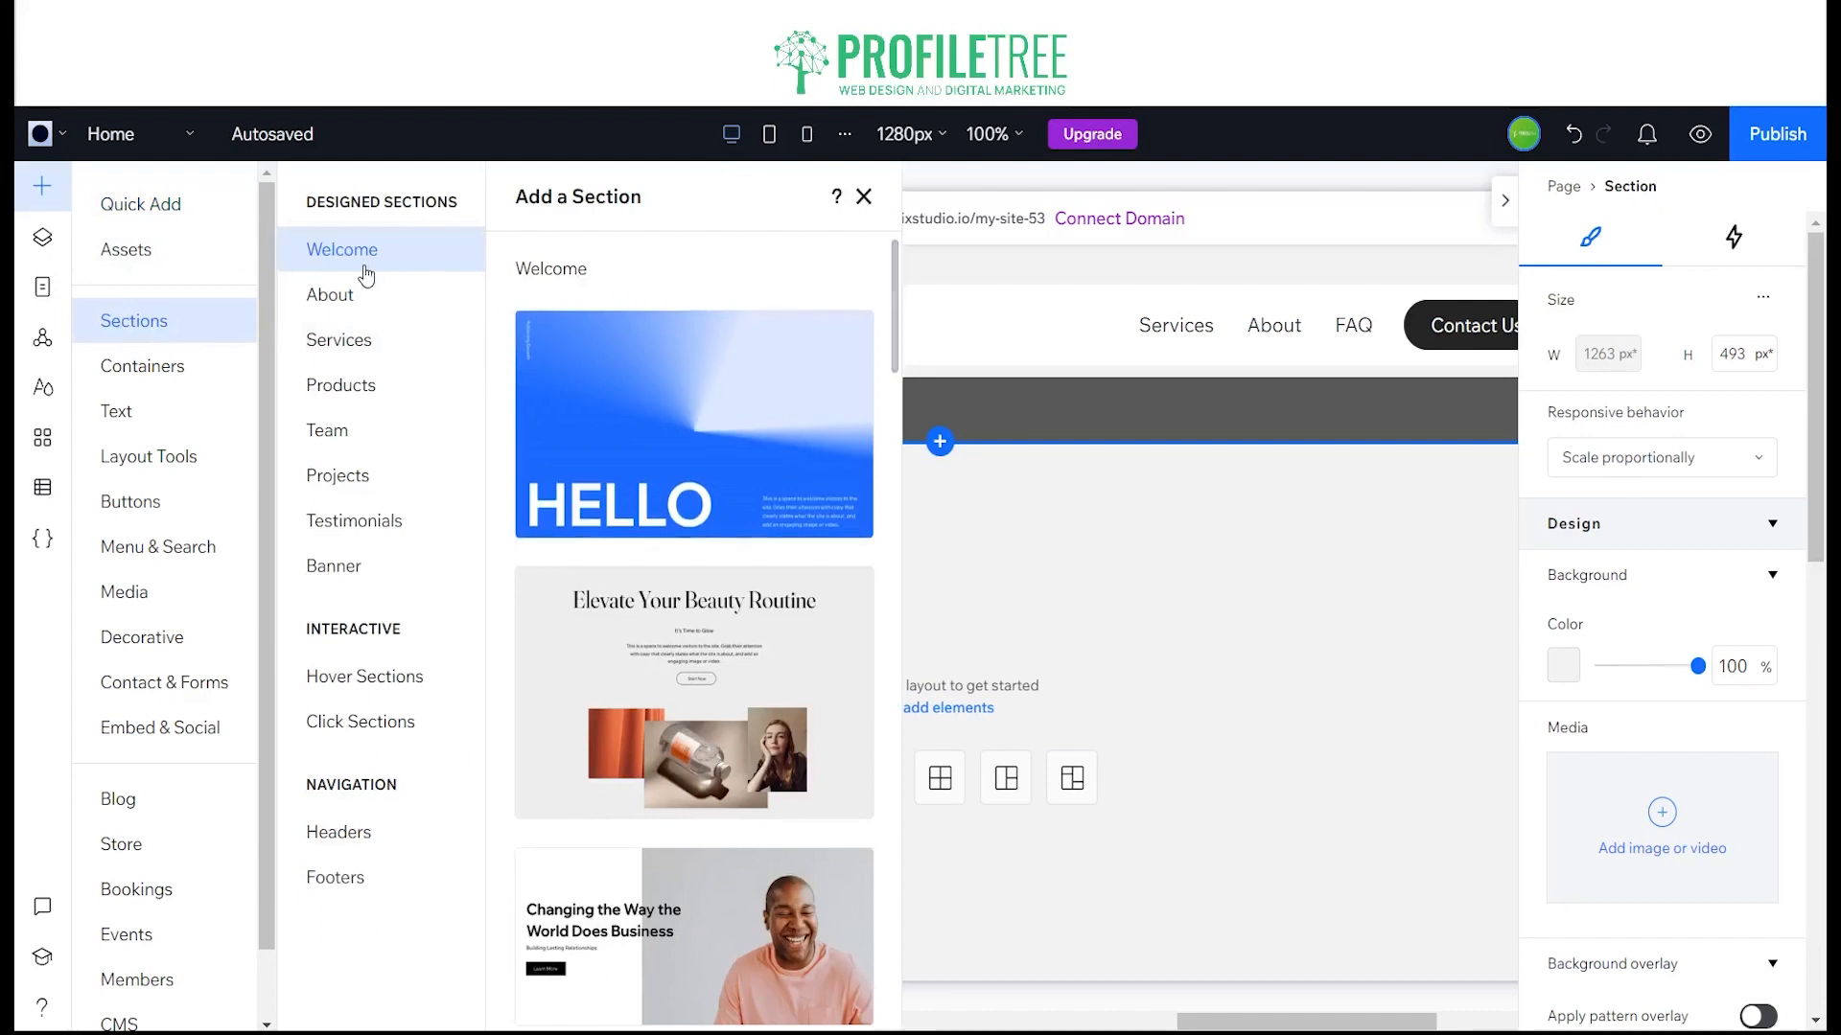
{"action": "left_click", "coordinate": [360, 428]}
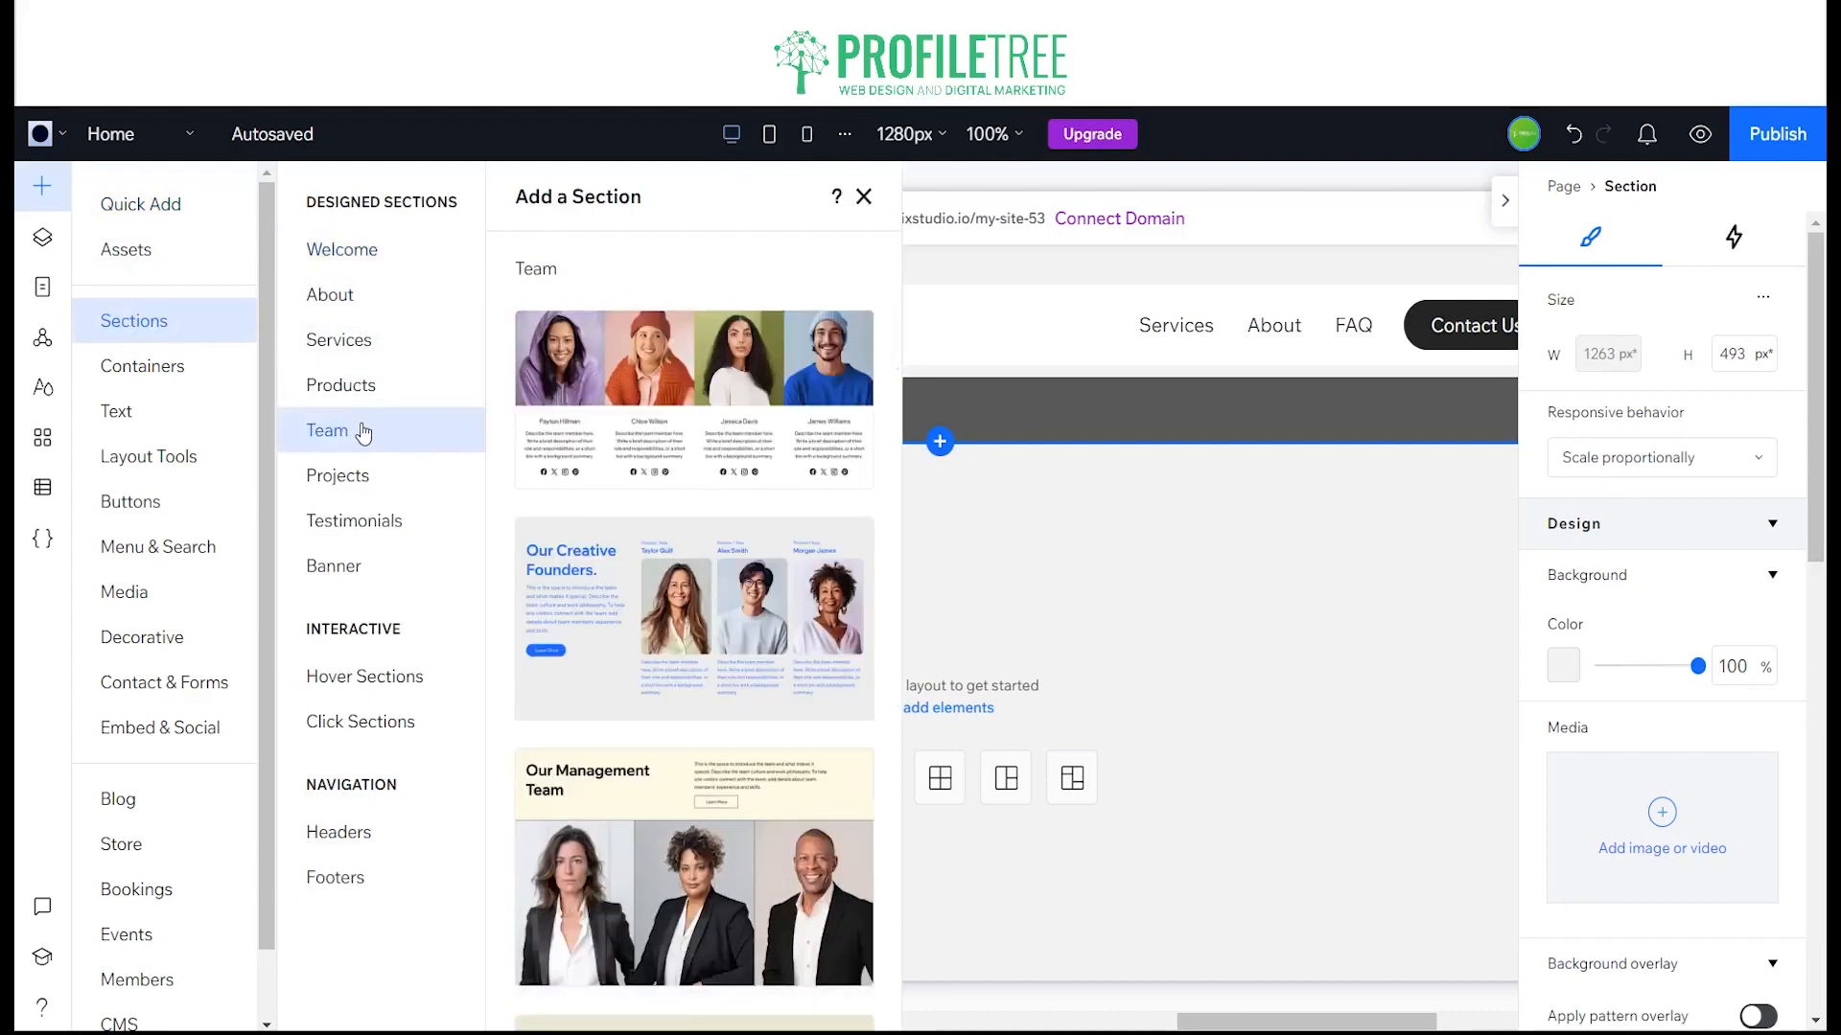
{"action": "scroll", "coordinate": [614, 649], "scroll_direction": "down", "scroll_amount": 1}
{"action": "scroll", "coordinate": [613, 649], "scroll_direction": "down", "scroll_amount": 2}
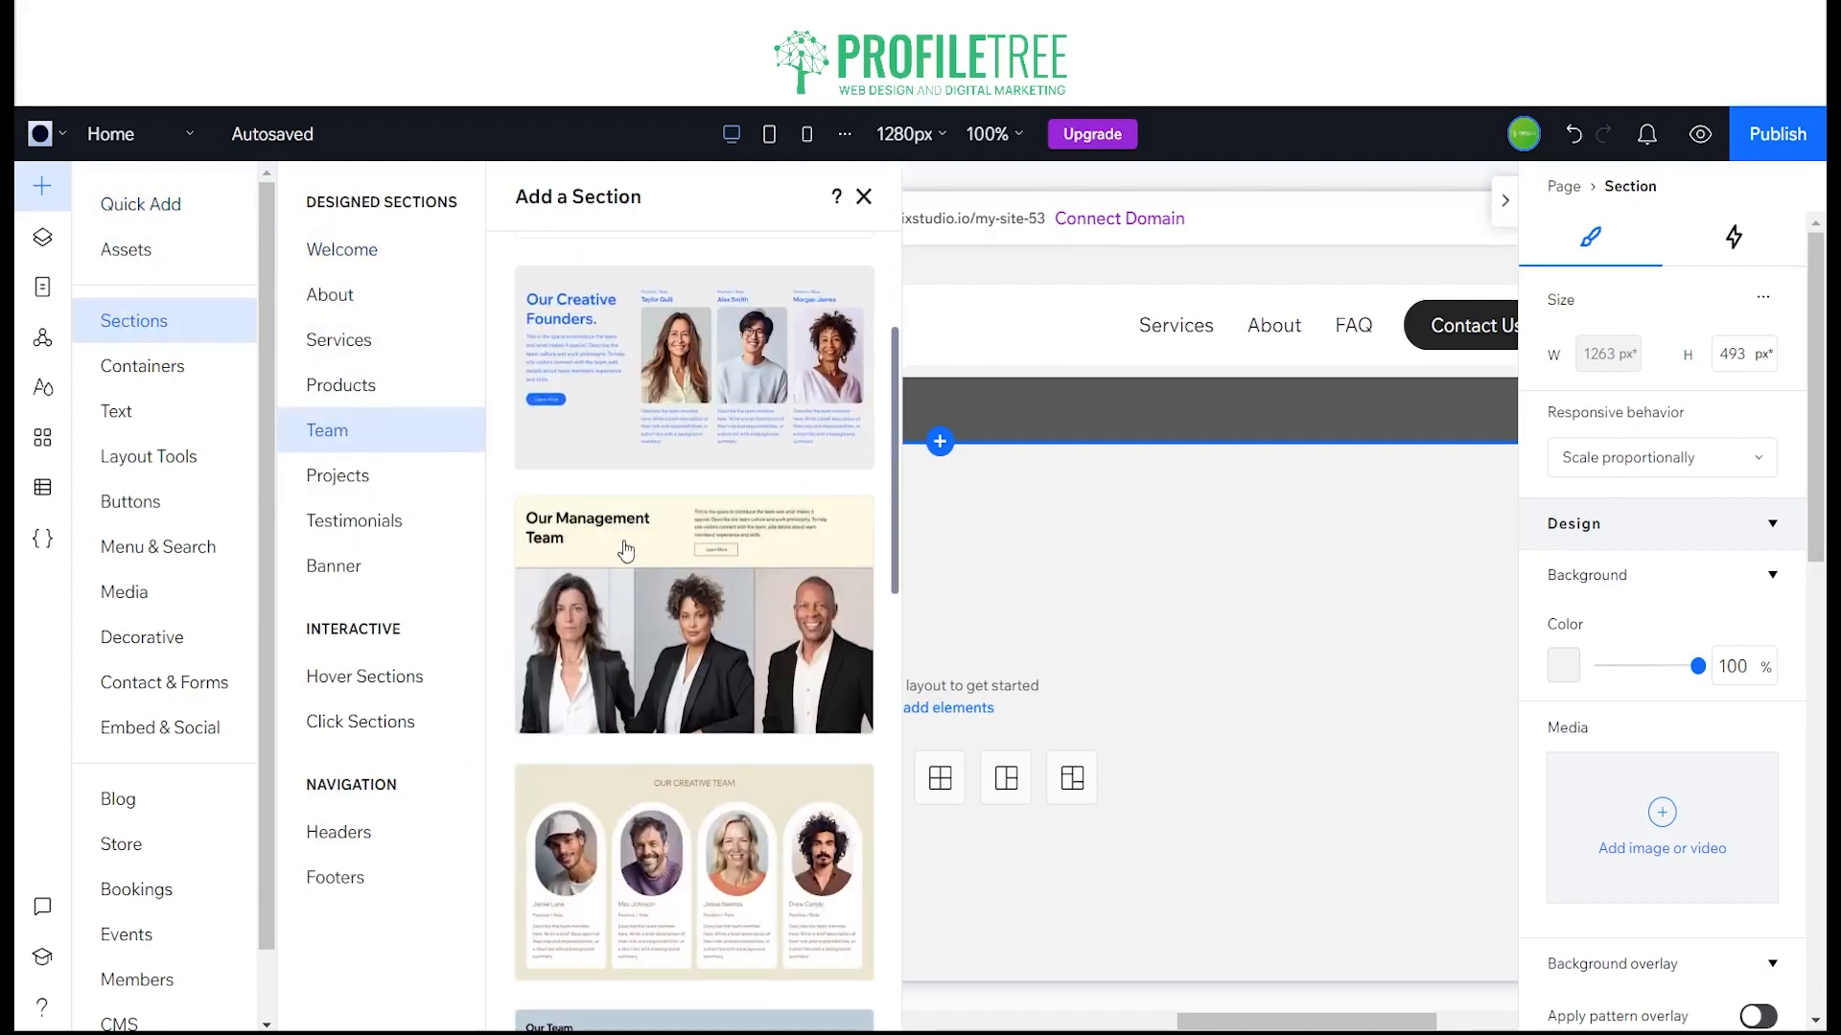
{"action": "scroll", "coordinate": [734, 586], "scroll_direction": "down", "scroll_amount": 2}
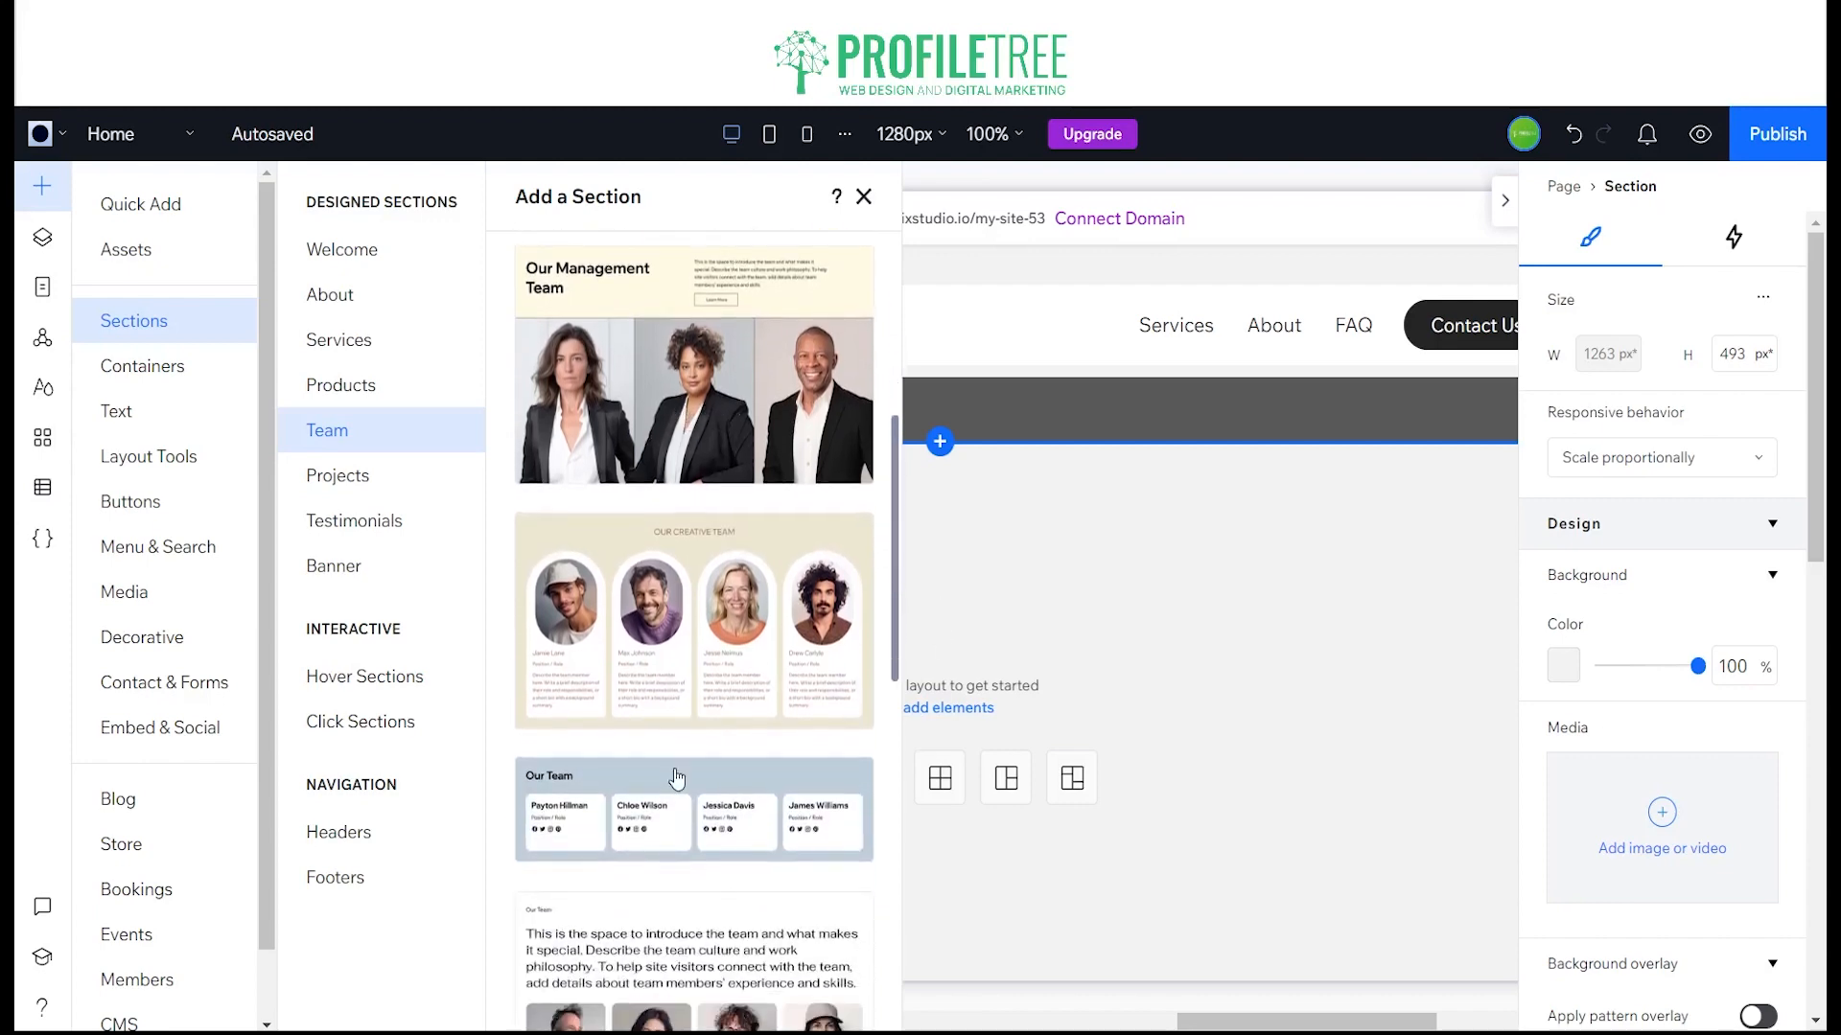
{"action": "left_click", "coordinate": [666, 790]}
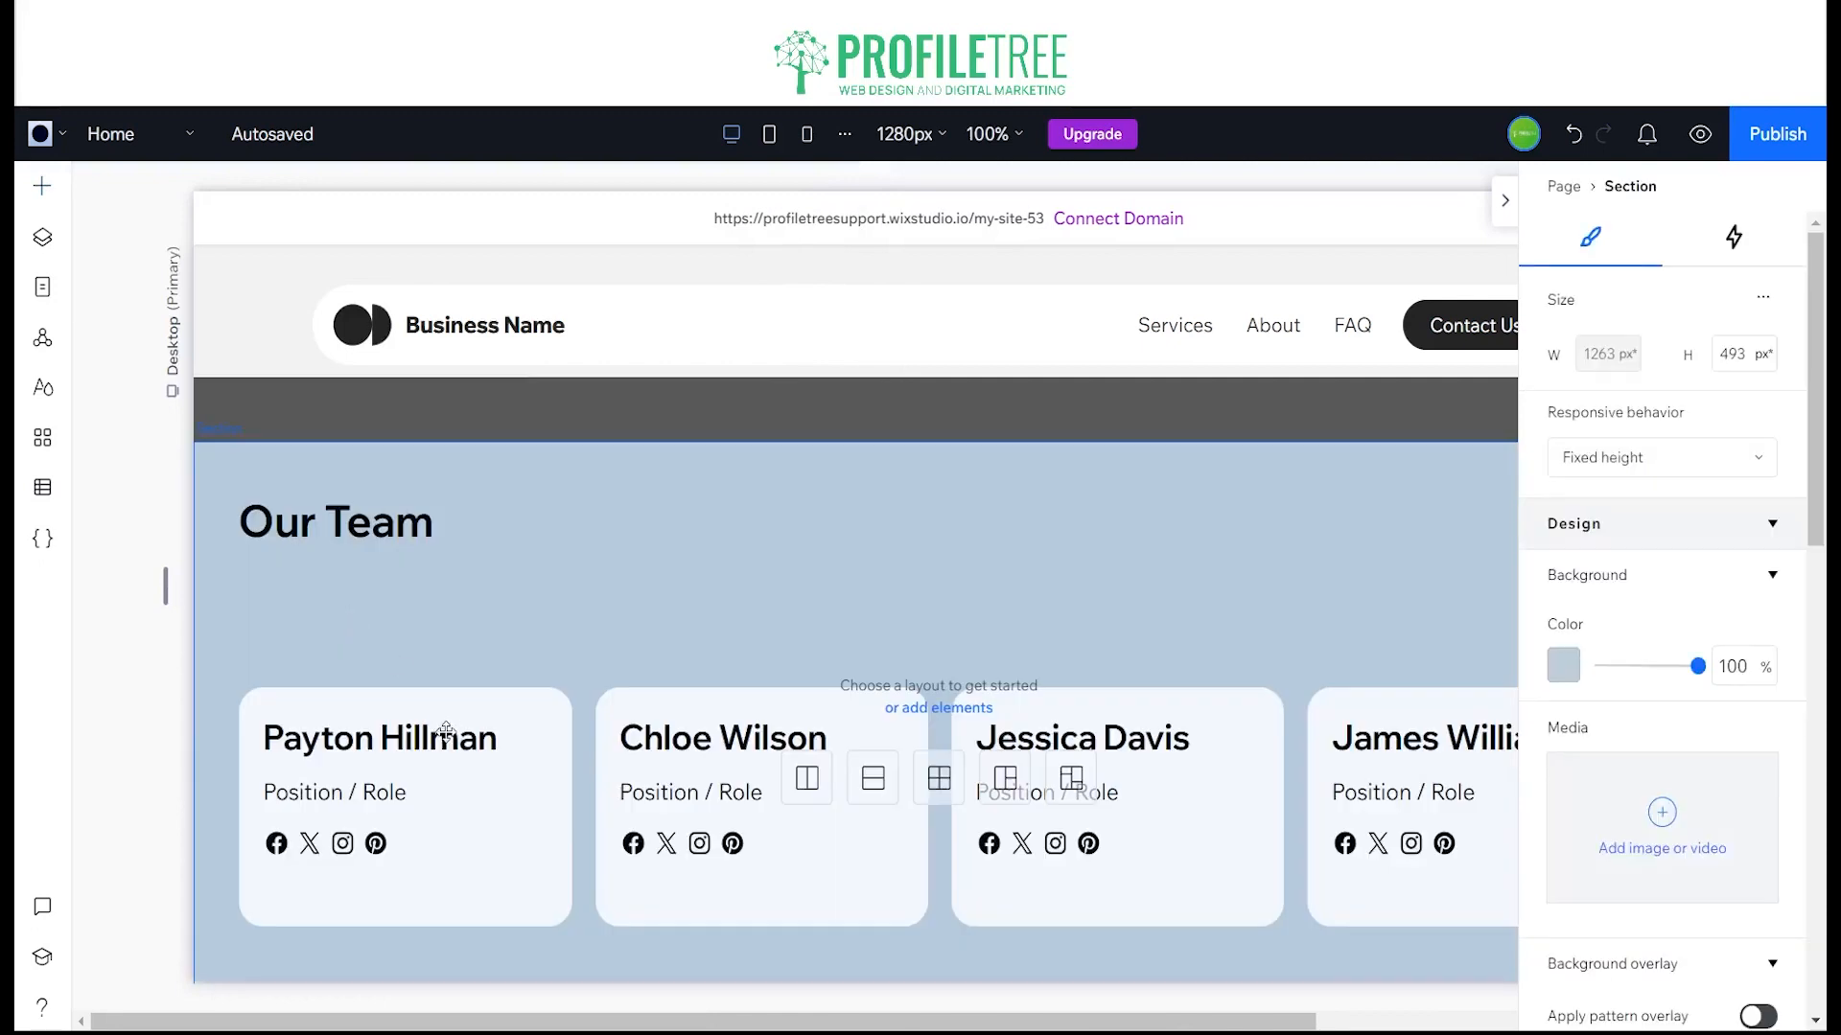
Step: Collapse the section properties and check how the Our Team section sits below the About section
{"action": "scroll", "coordinate": [575, 786], "scroll_direction": "down", "scroll_amount": 5}
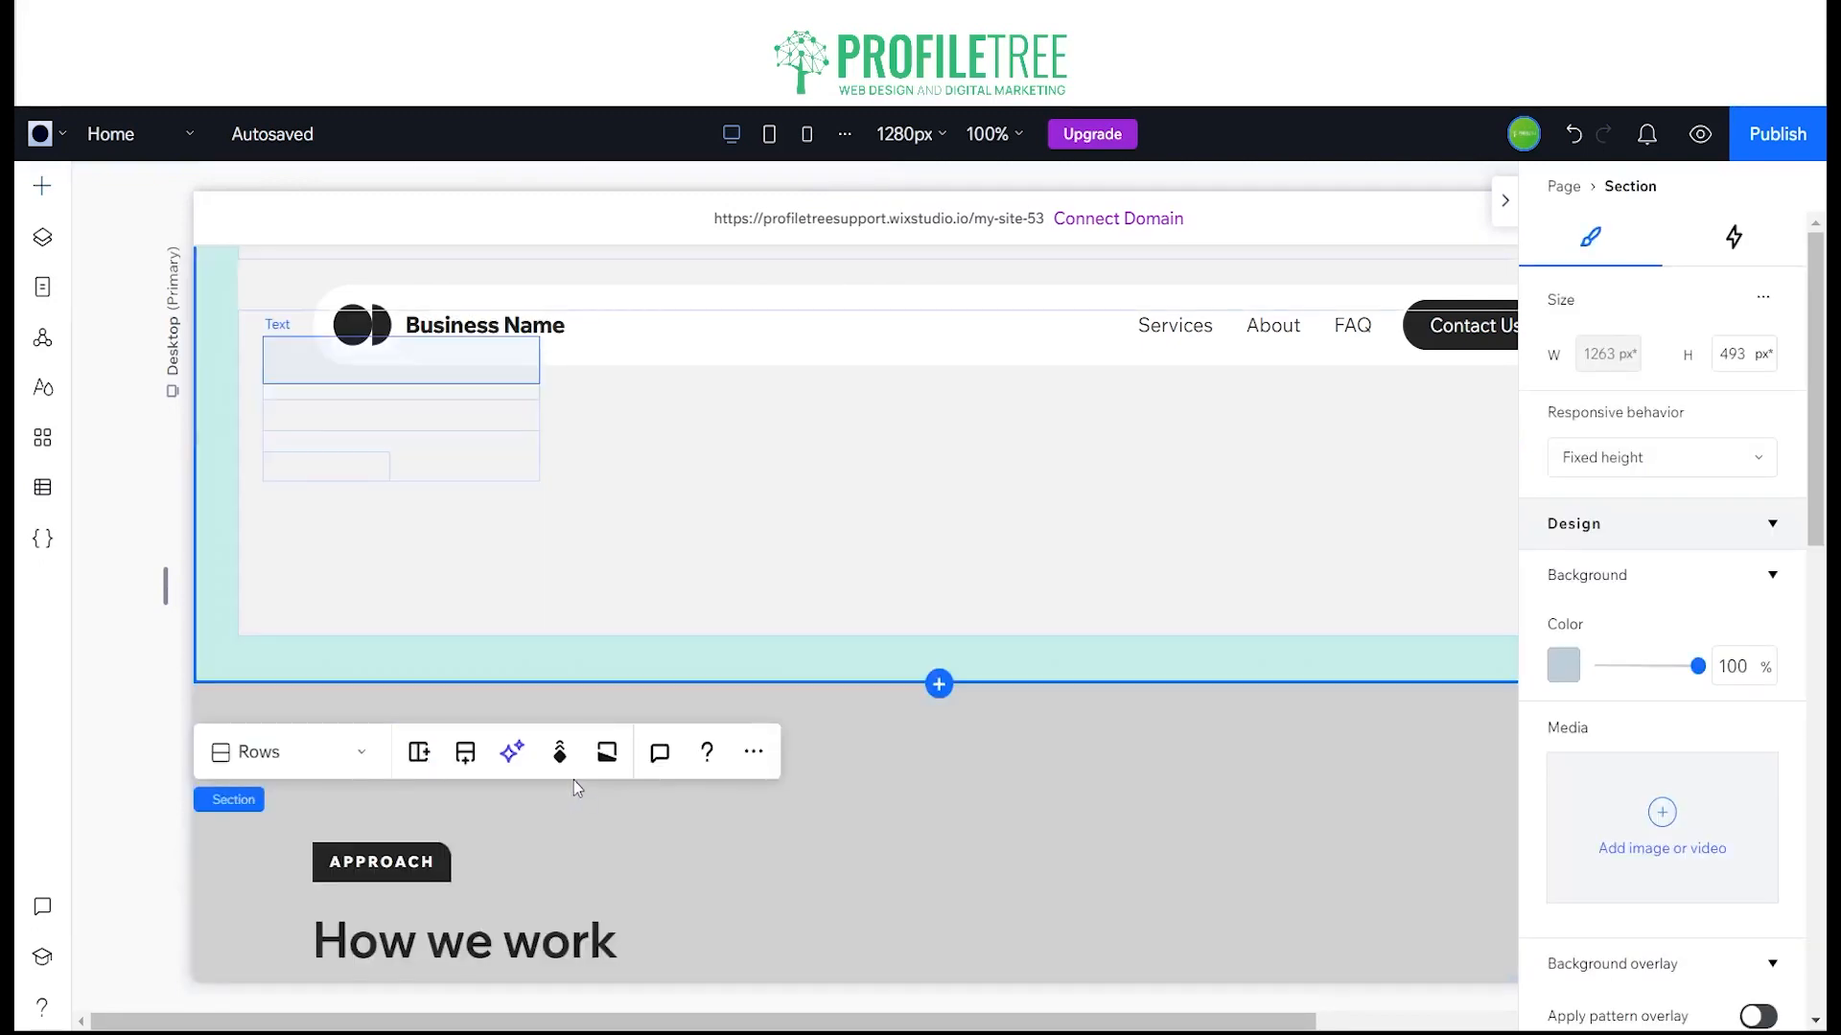
{"action": "scroll", "coordinate": [666, 743], "scroll_direction": "up", "scroll_amount": 5}
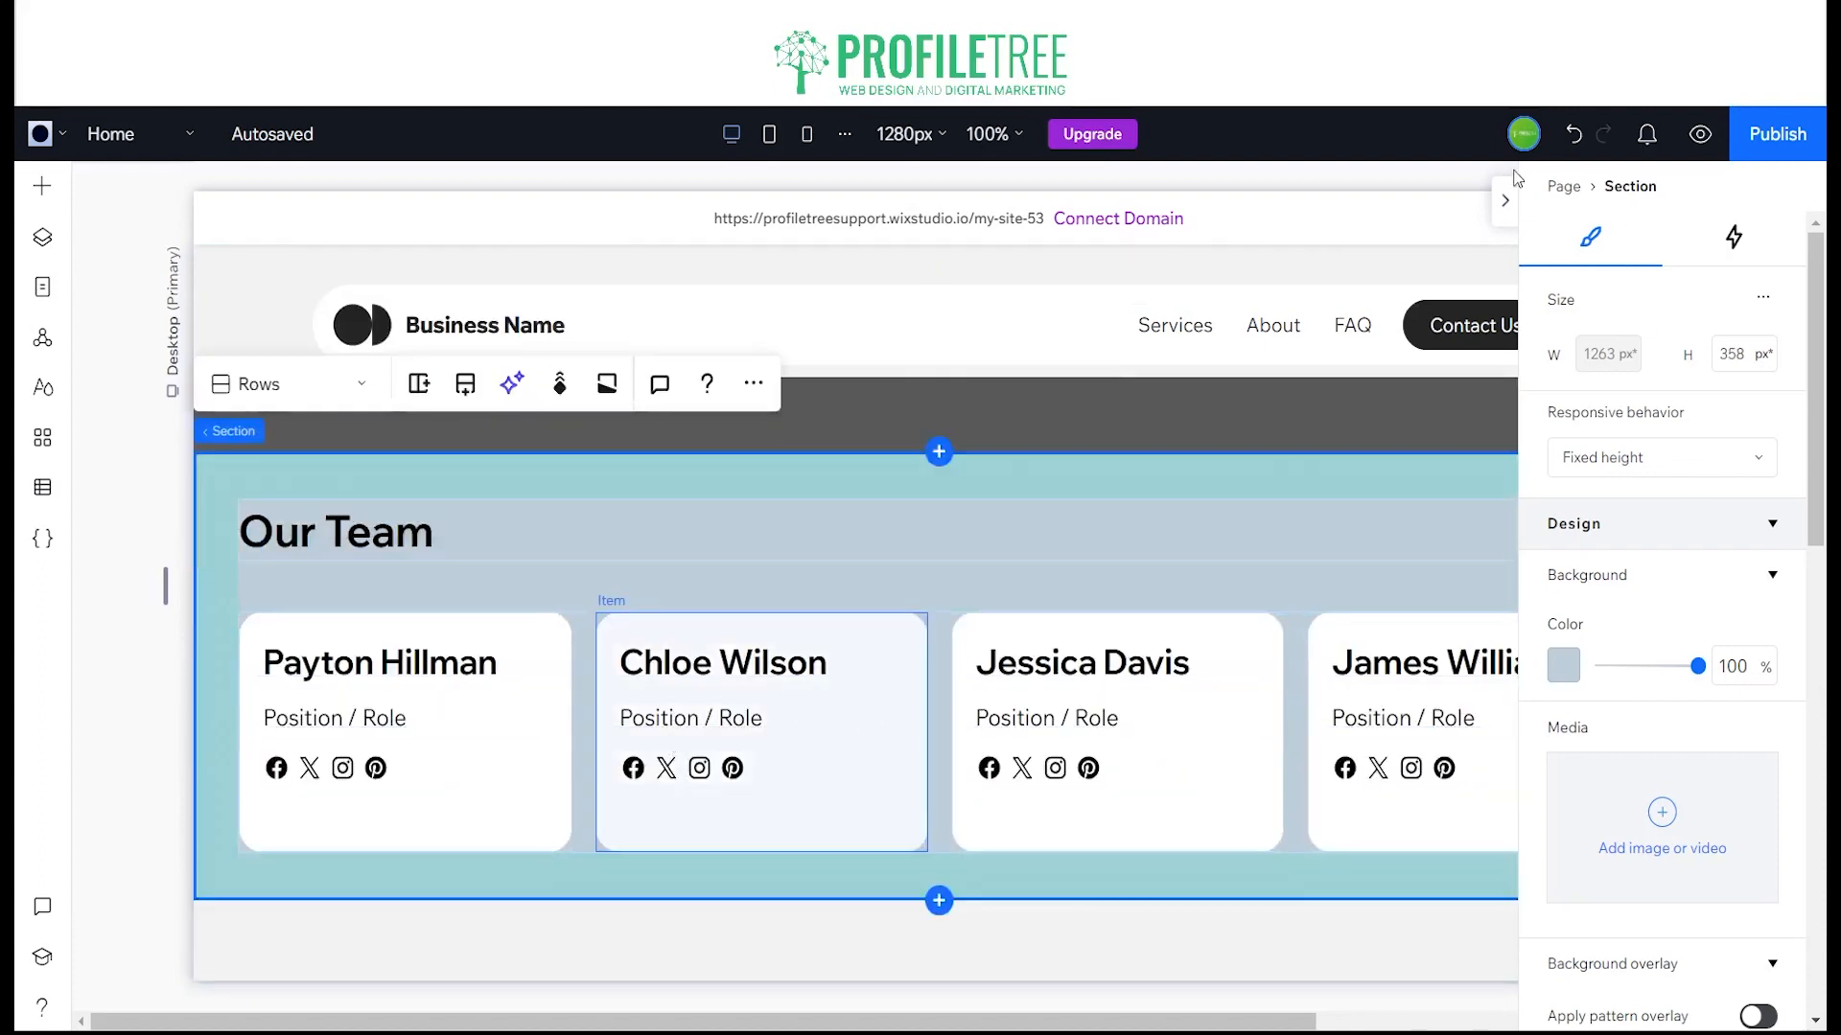
{"action": "left_click", "coordinate": [1505, 201]}
{"action": "scroll", "coordinate": [1309, 527], "scroll_direction": "up", "scroll_amount": 4}
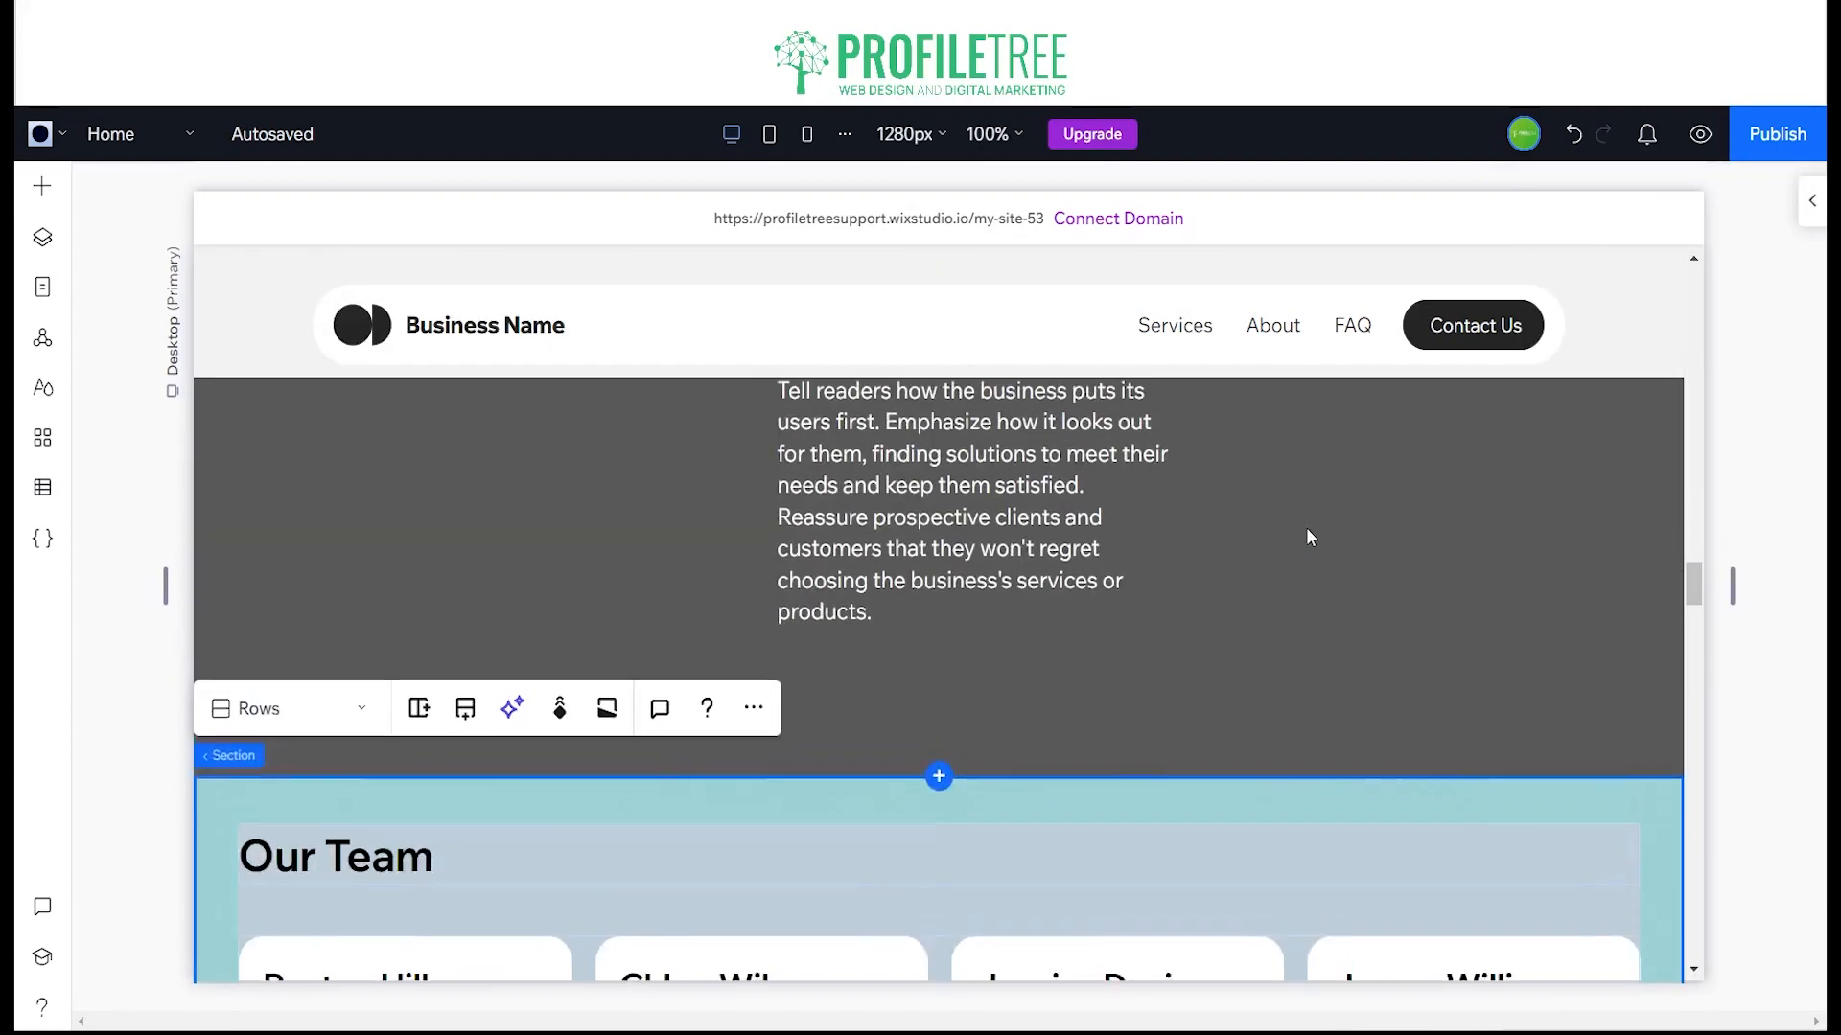
{"action": "scroll", "coordinate": [1095, 604], "scroll_direction": "down", "scroll_amount": 6}
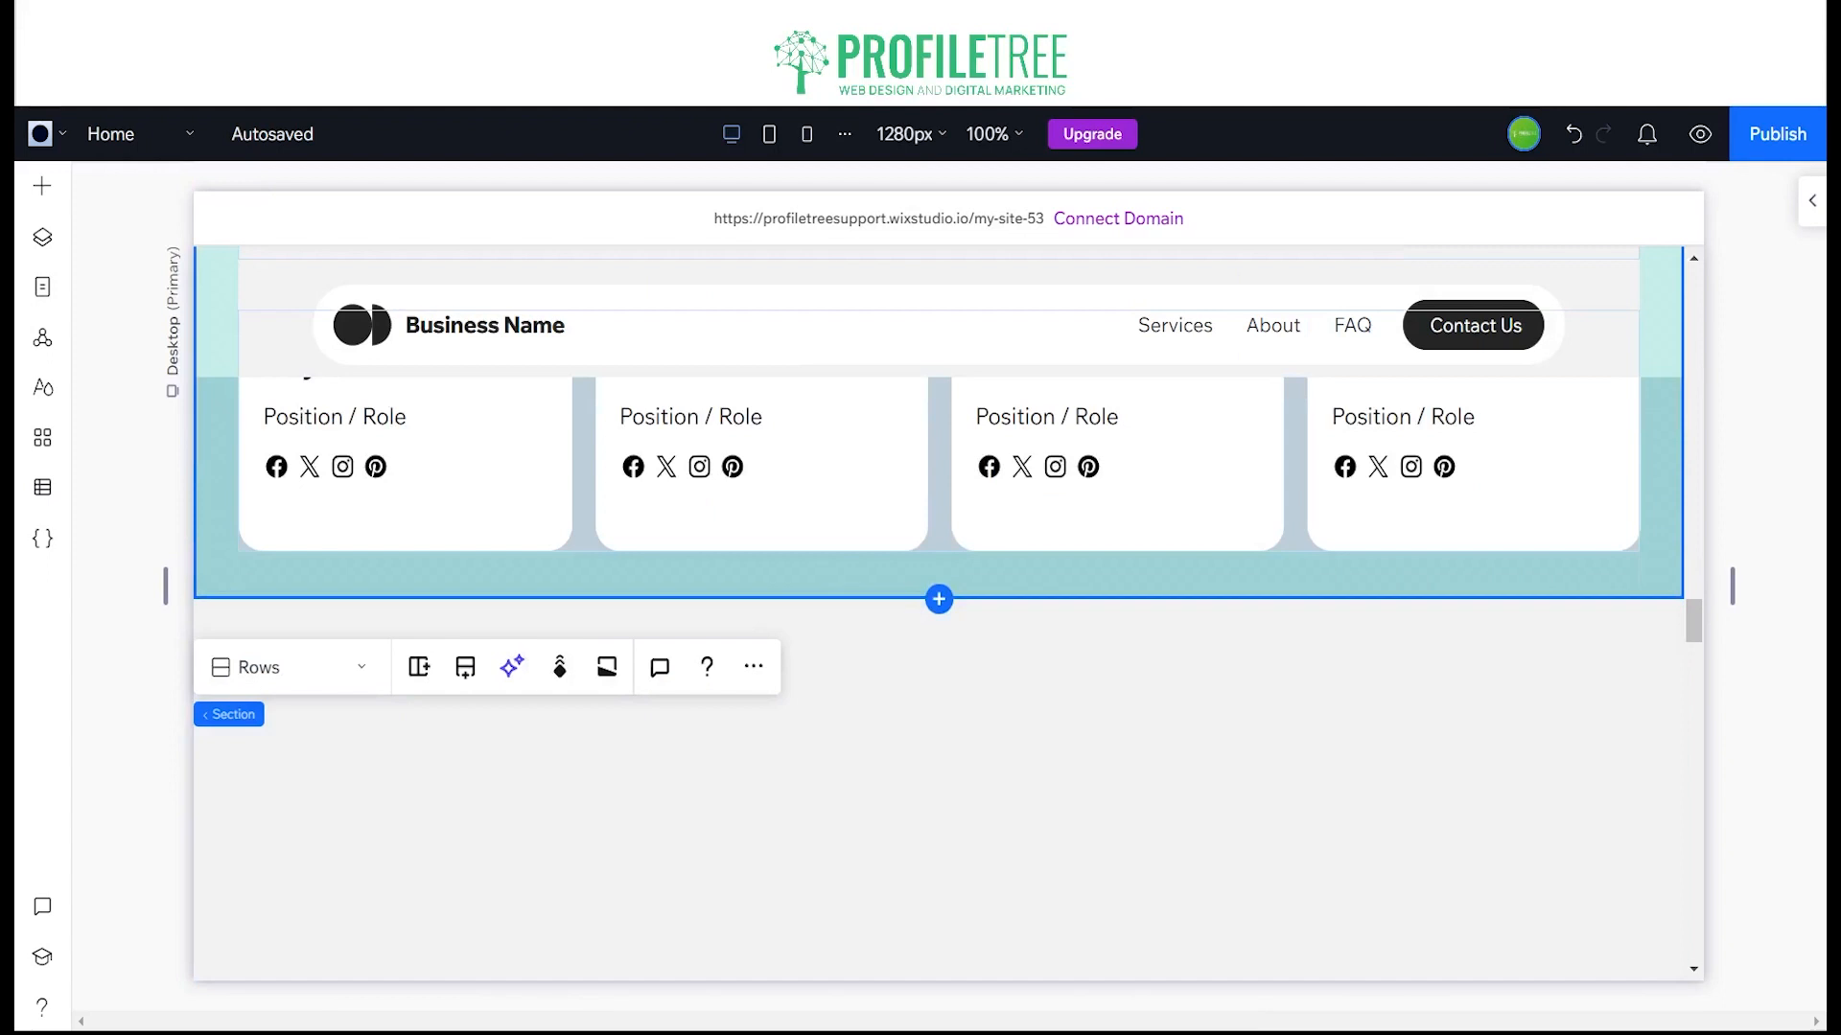
Step: Delete the leftover blank section between Our Team and How we work
{"action": "scroll", "coordinate": [570, 578], "scroll_direction": "down", "scroll_amount": 5}
{"action": "scroll", "coordinate": [571, 578], "scroll_direction": "up", "scroll_amount": 2}
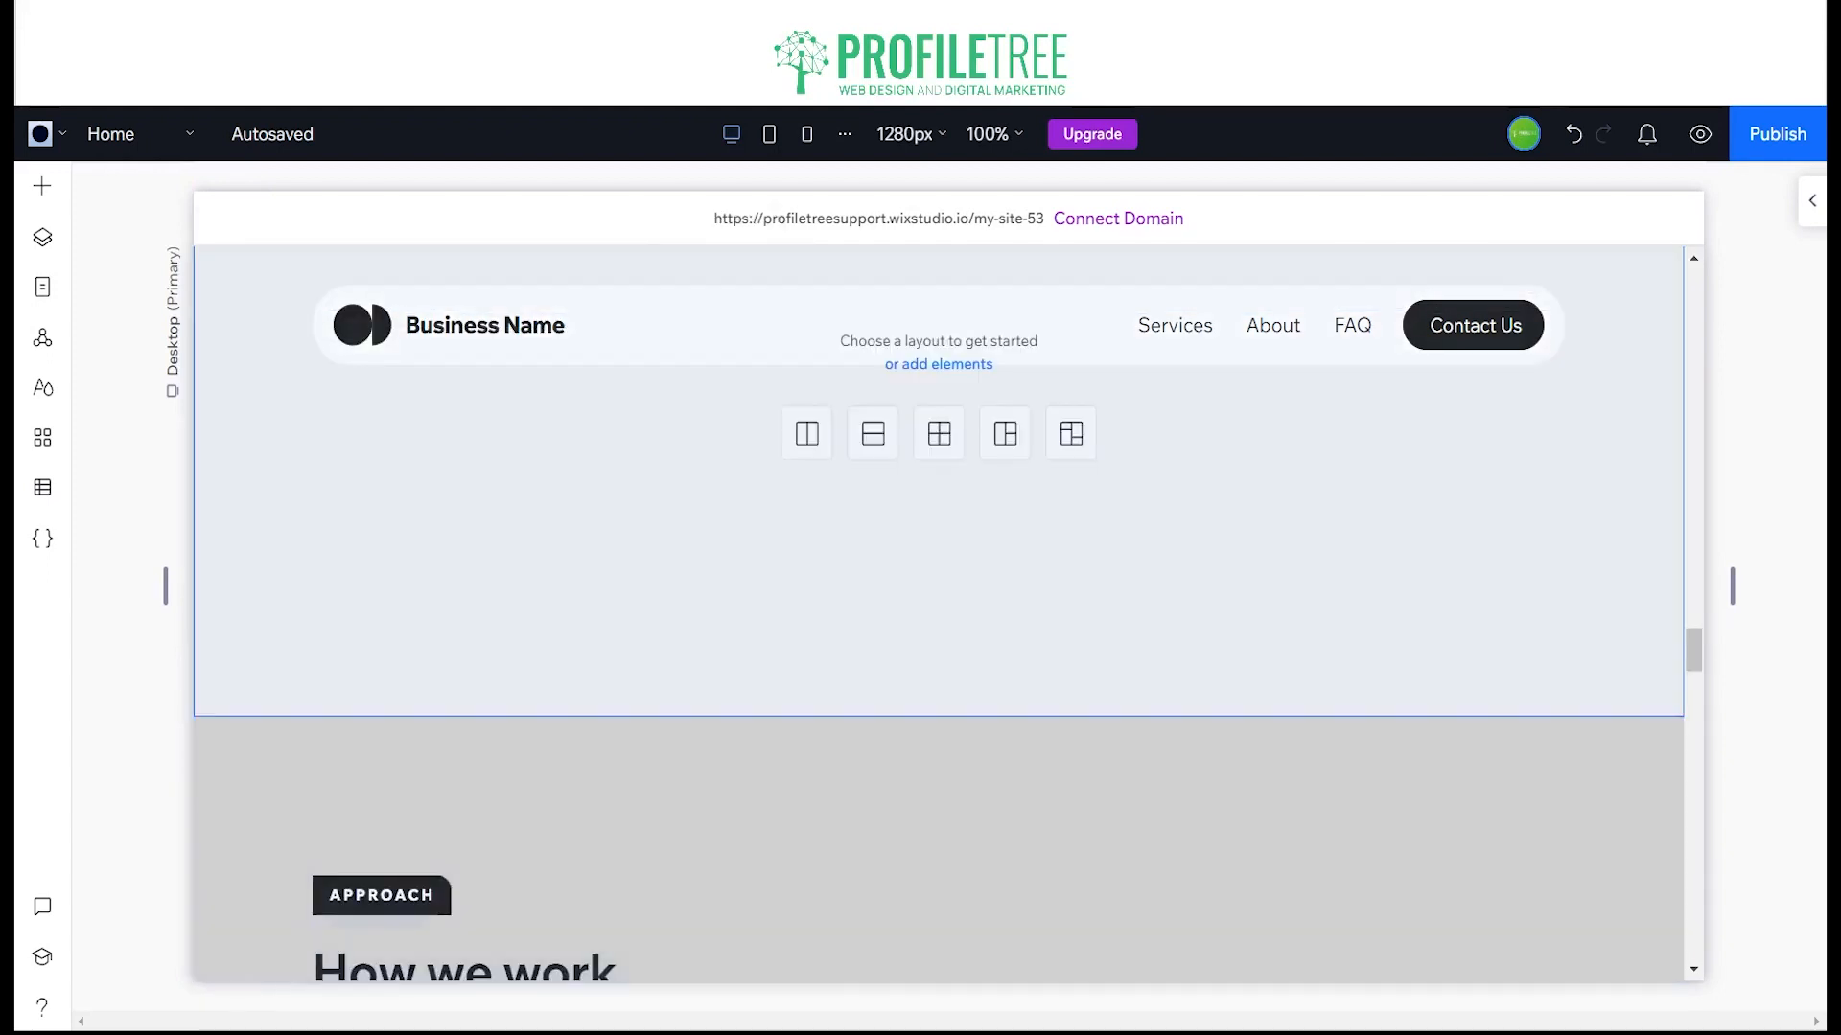
{"action": "left_click", "coordinate": [568, 570]}
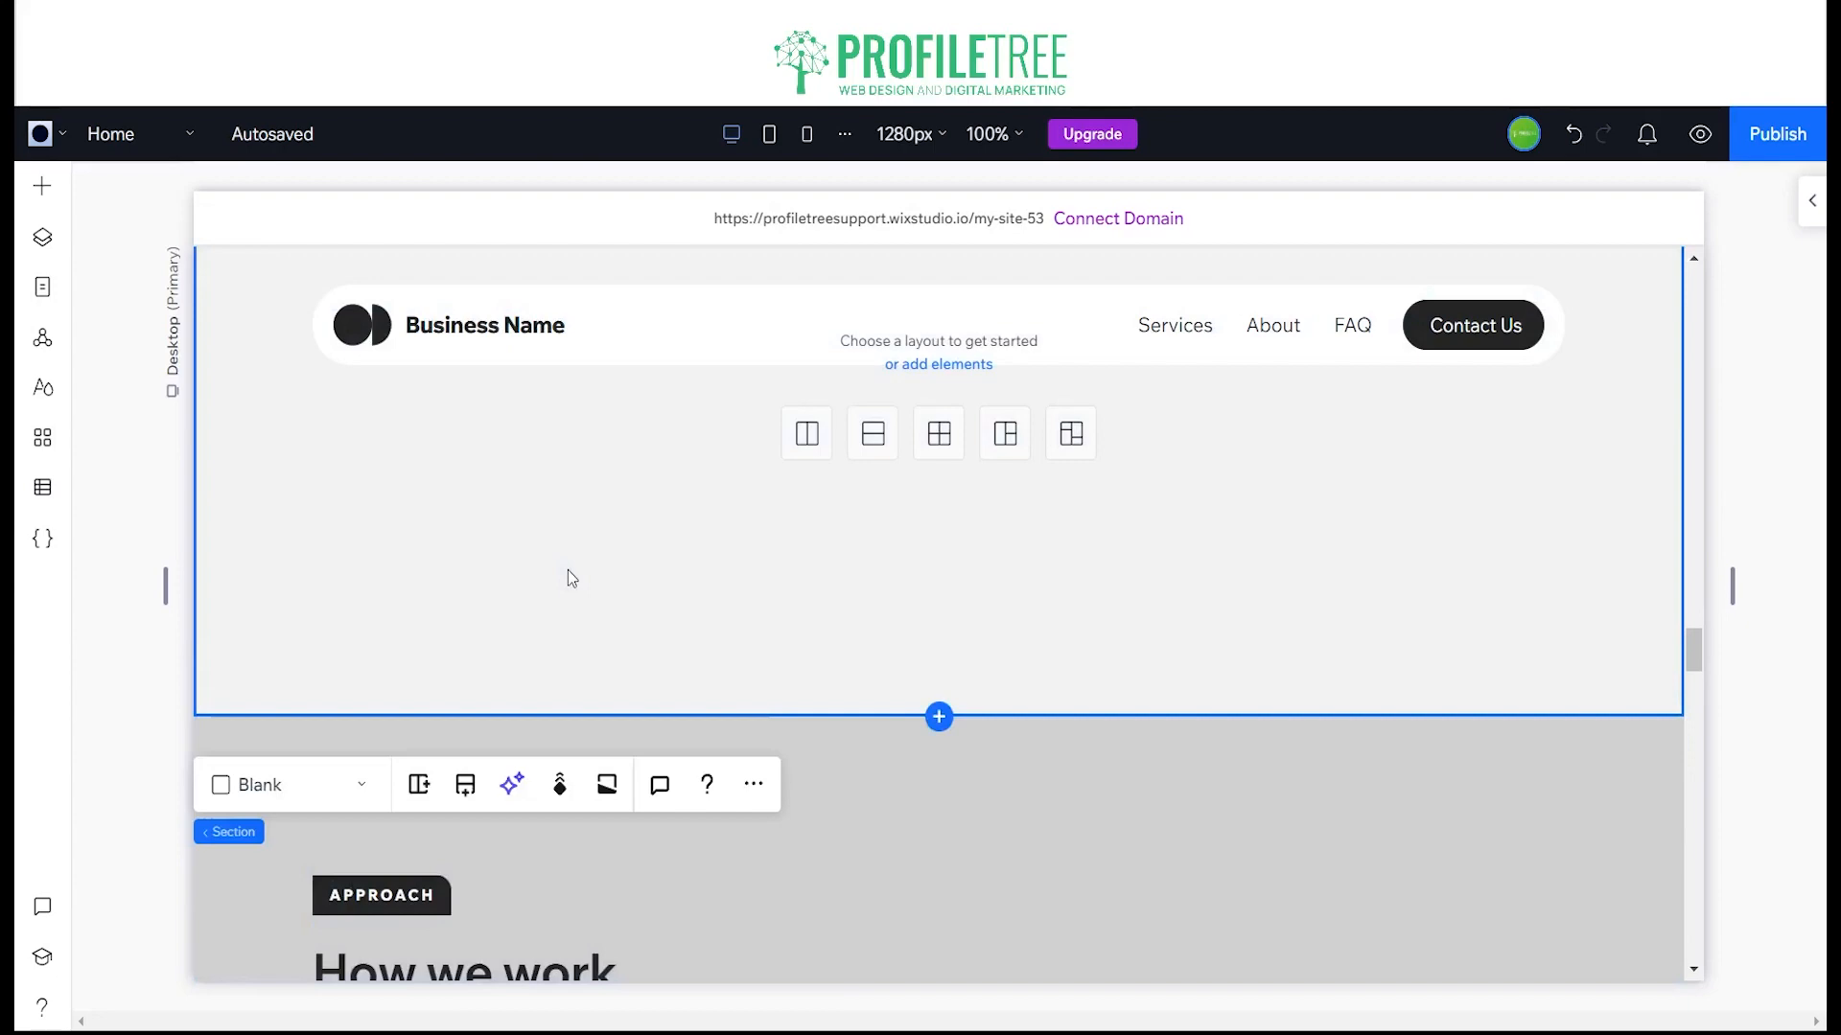
{"action": "key", "text": "Delete"}
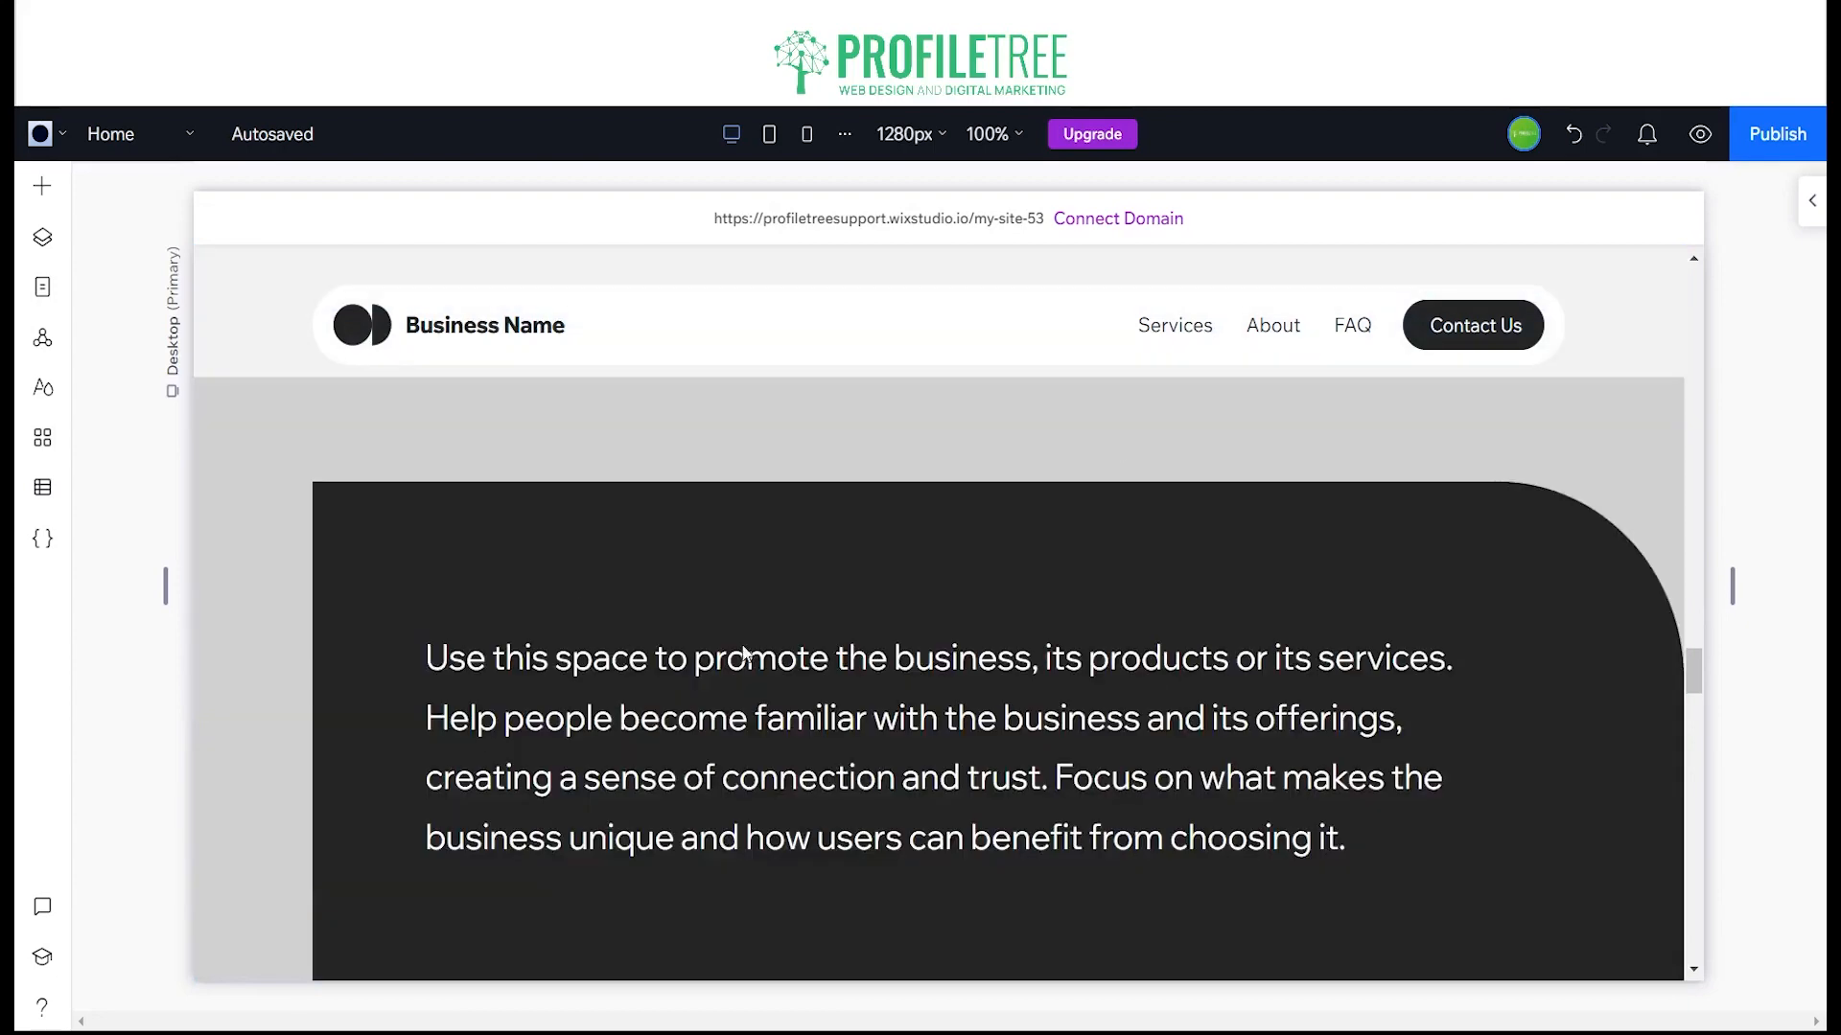
{"action": "key", "text": "ctrl+z"}
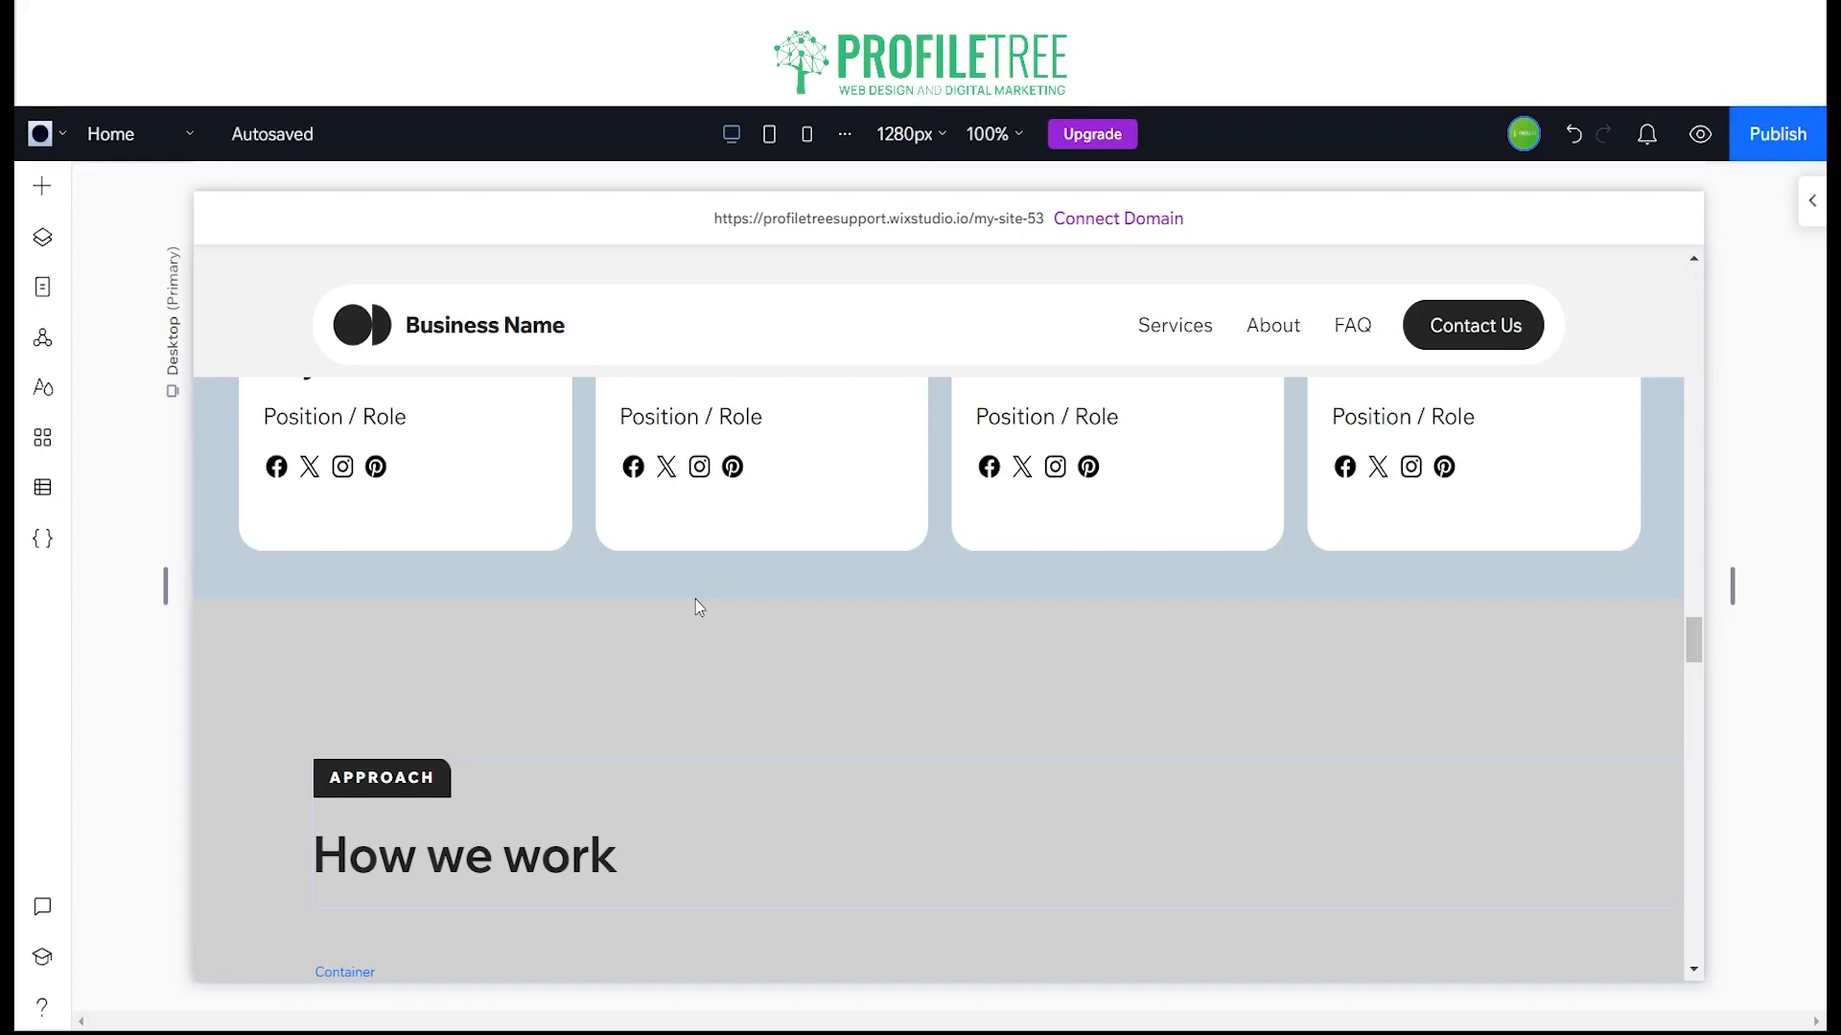
{"action": "scroll", "coordinate": [698, 607], "scroll_direction": "up", "scroll_amount": 10}
{"action": "scroll", "coordinate": [760, 609], "scroll_direction": "up", "scroll_amount": 10}
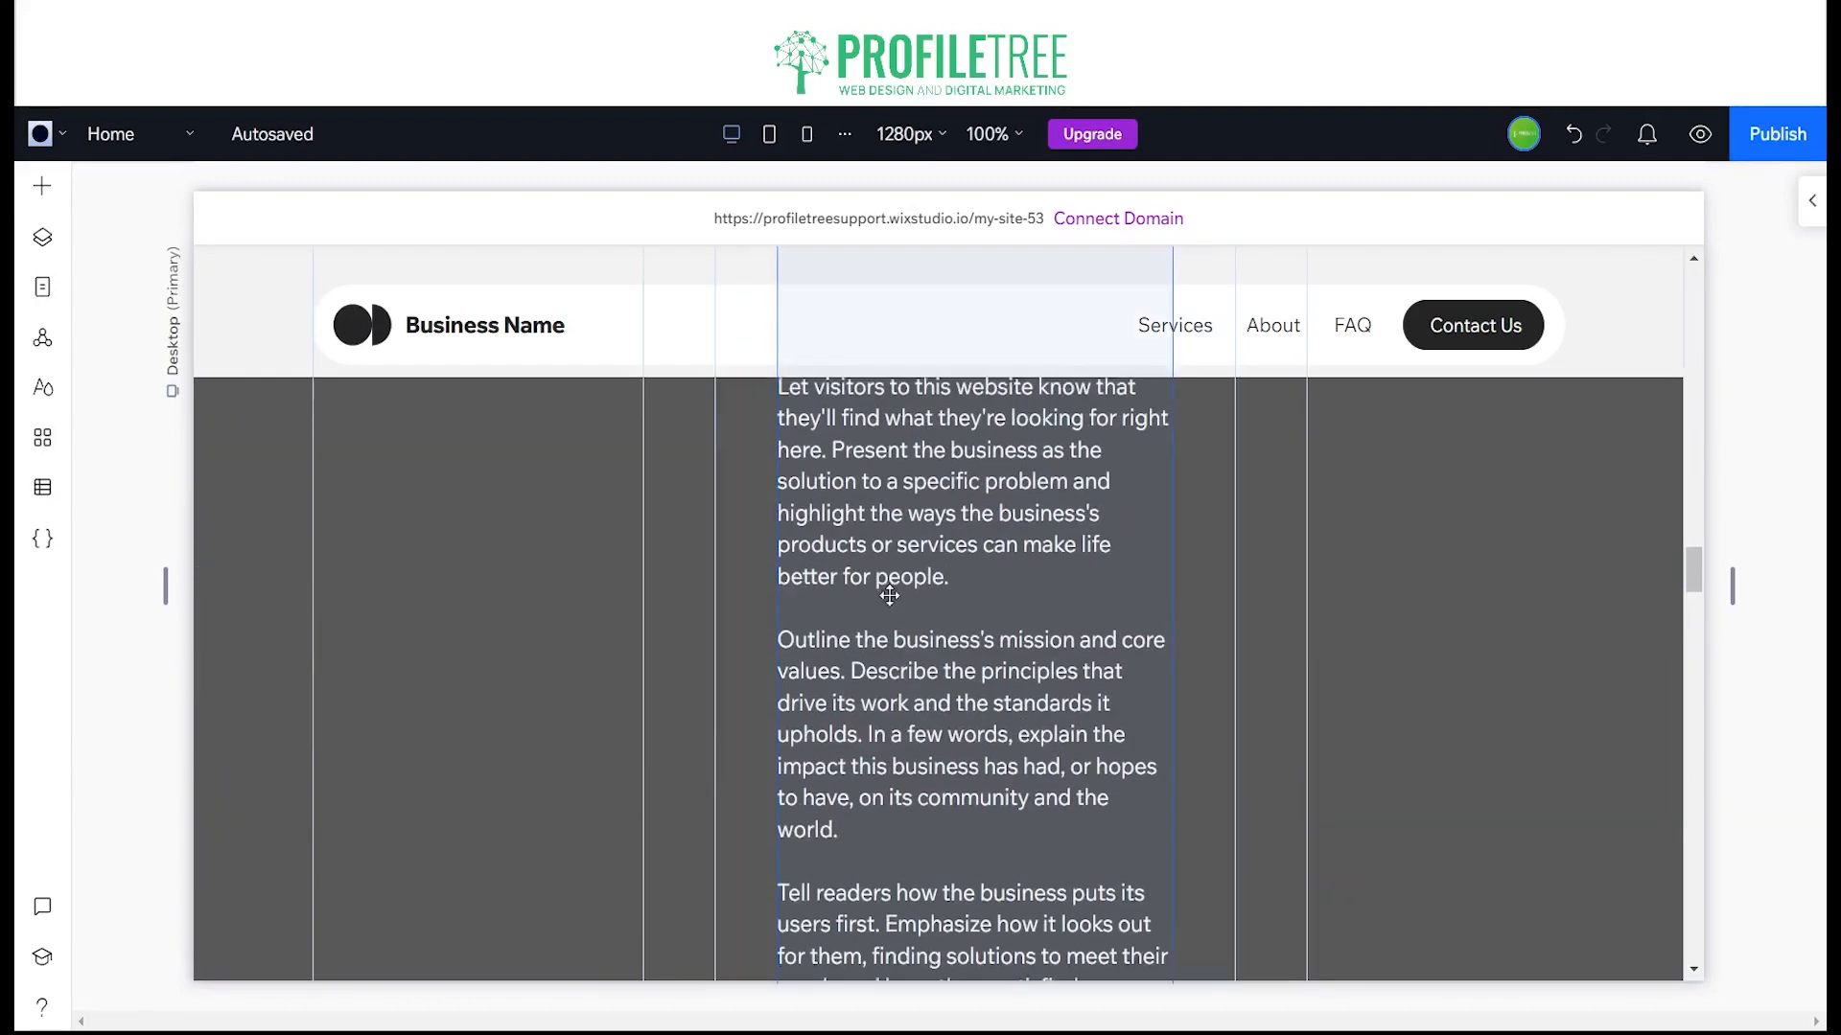
Step: Replace the Business Name text in the site header with ProfileTree
{"action": "scroll", "coordinate": [954, 613], "scroll_direction": "up", "scroll_amount": 15}
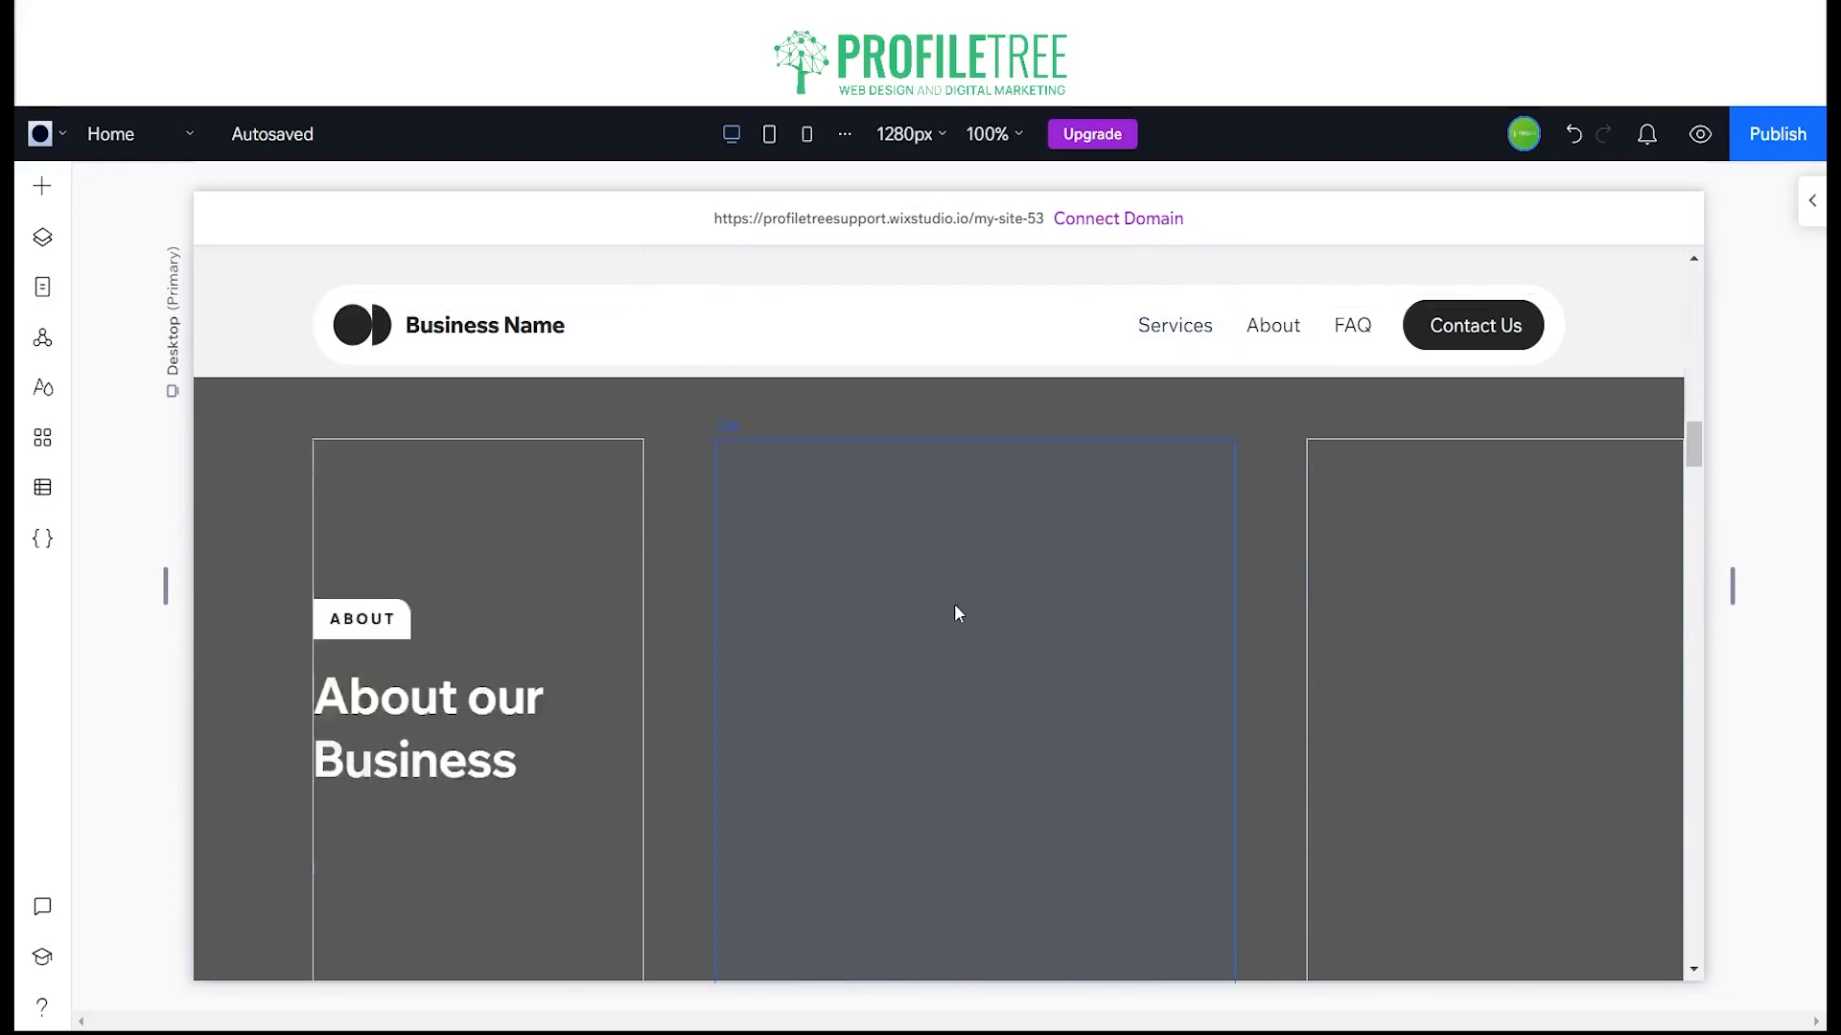
{"action": "scroll", "coordinate": [892, 605], "scroll_direction": "up", "scroll_amount": 8}
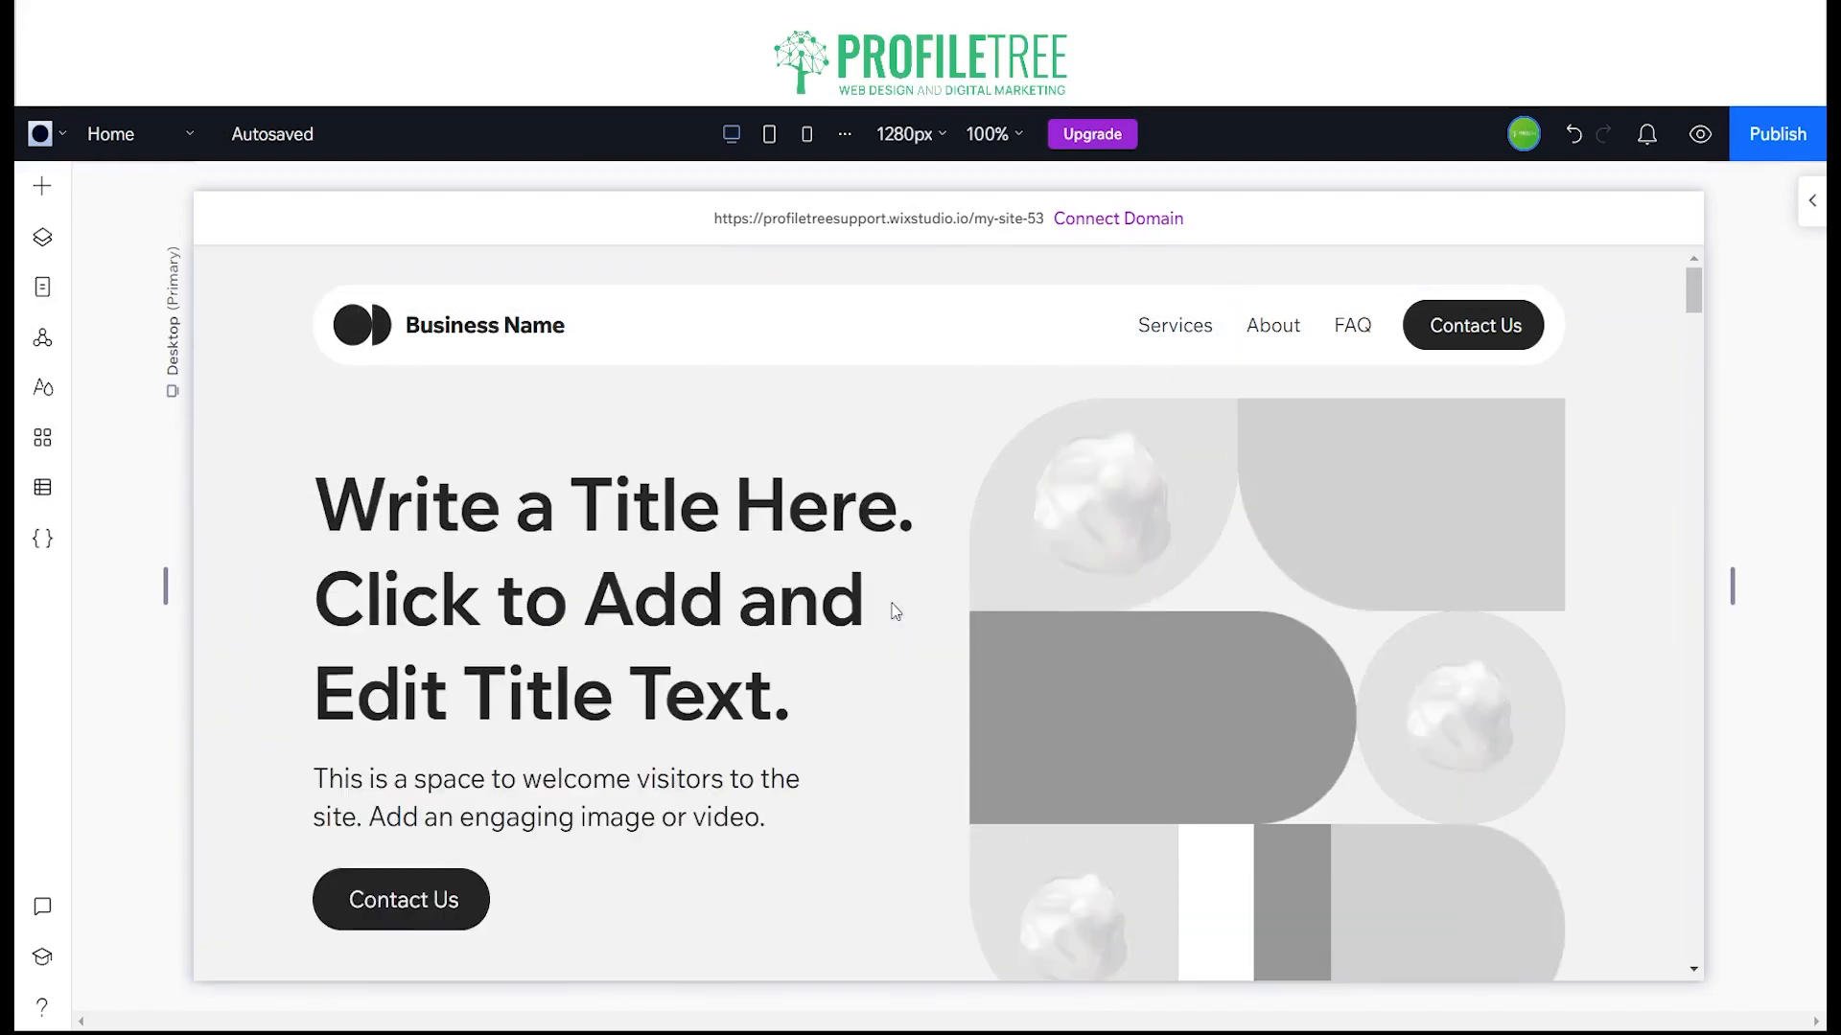
{"action": "left_click", "coordinate": [482, 327]}
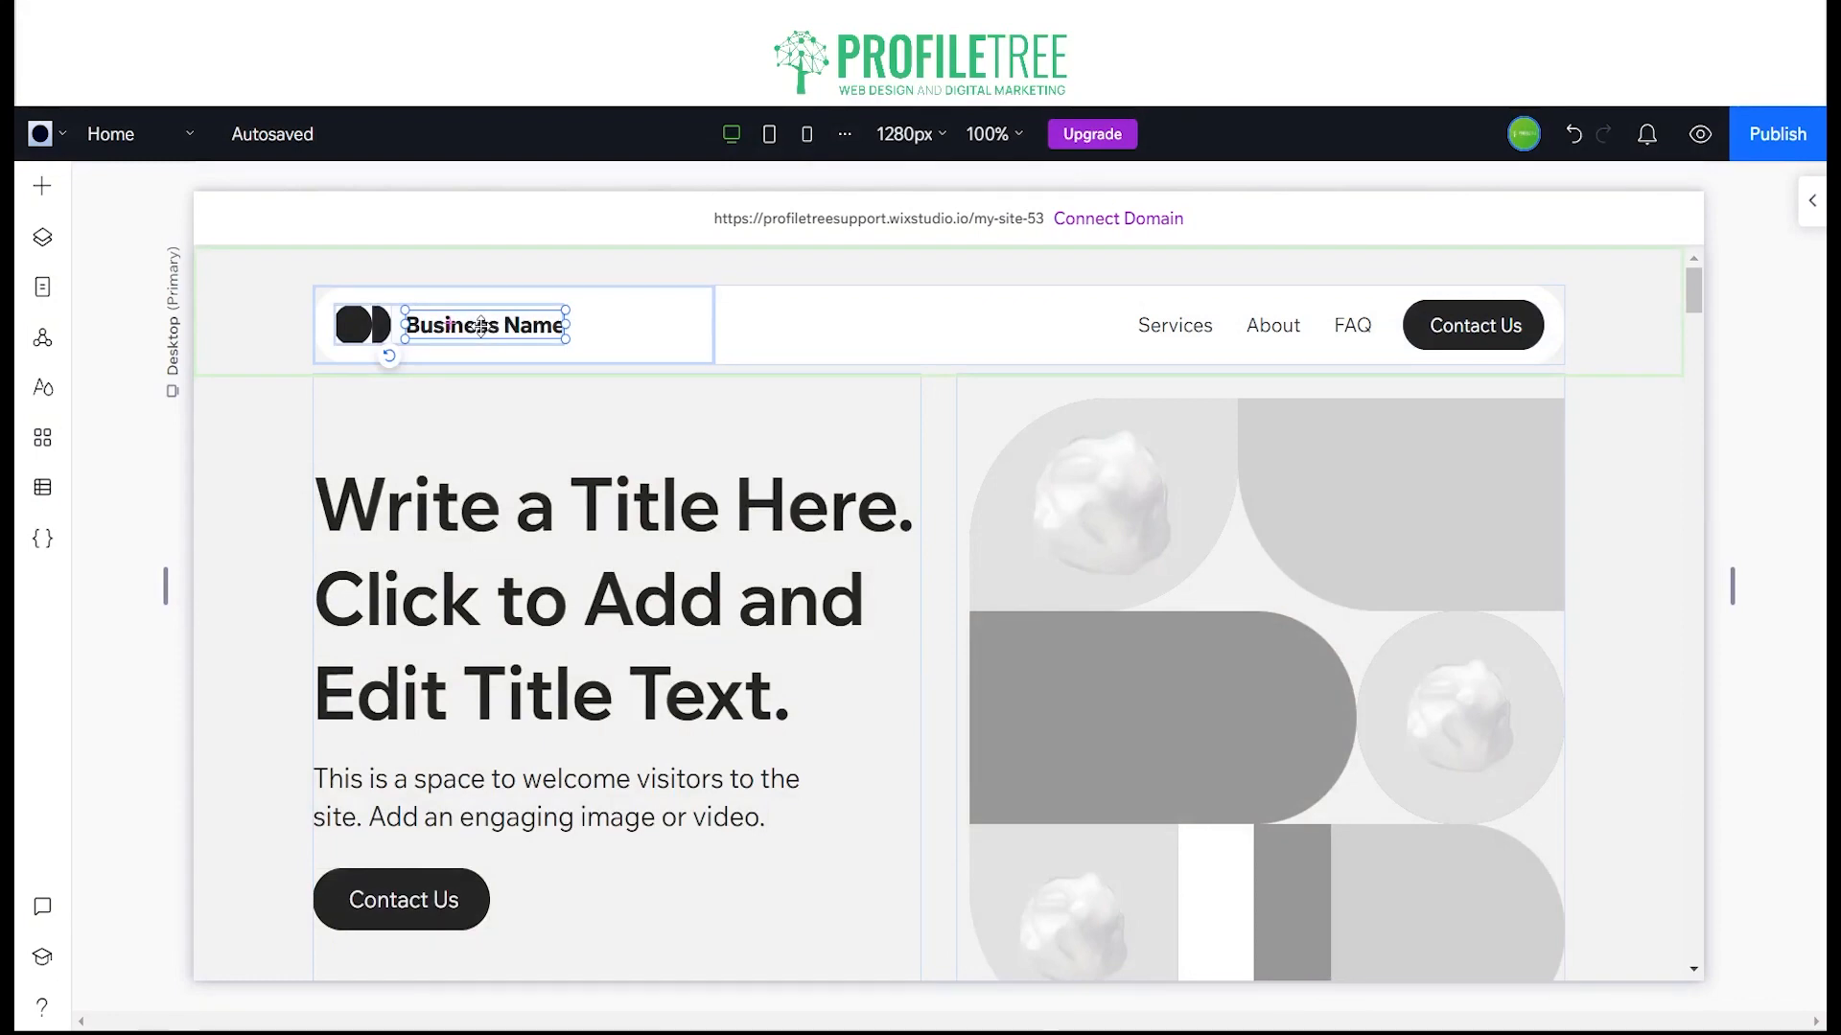
{"action": "left_click", "coordinate": [481, 327]}
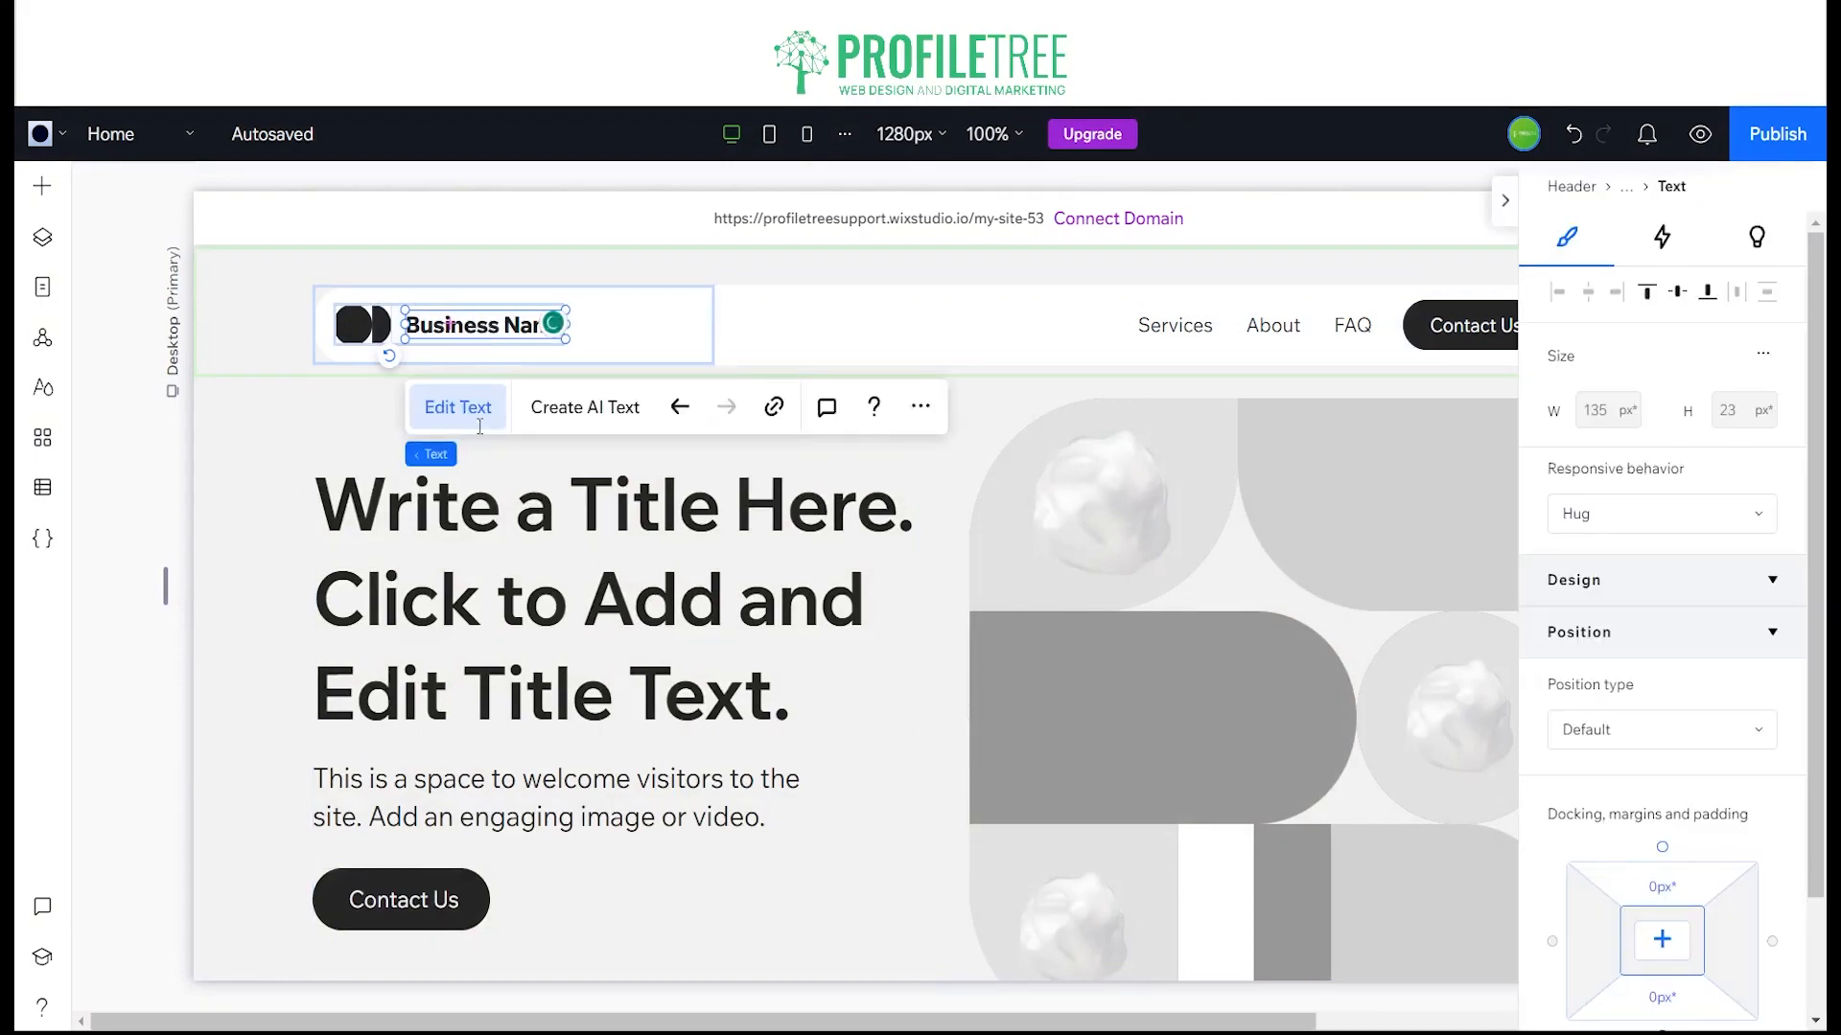
{"action": "left_click", "coordinate": [486, 396]}
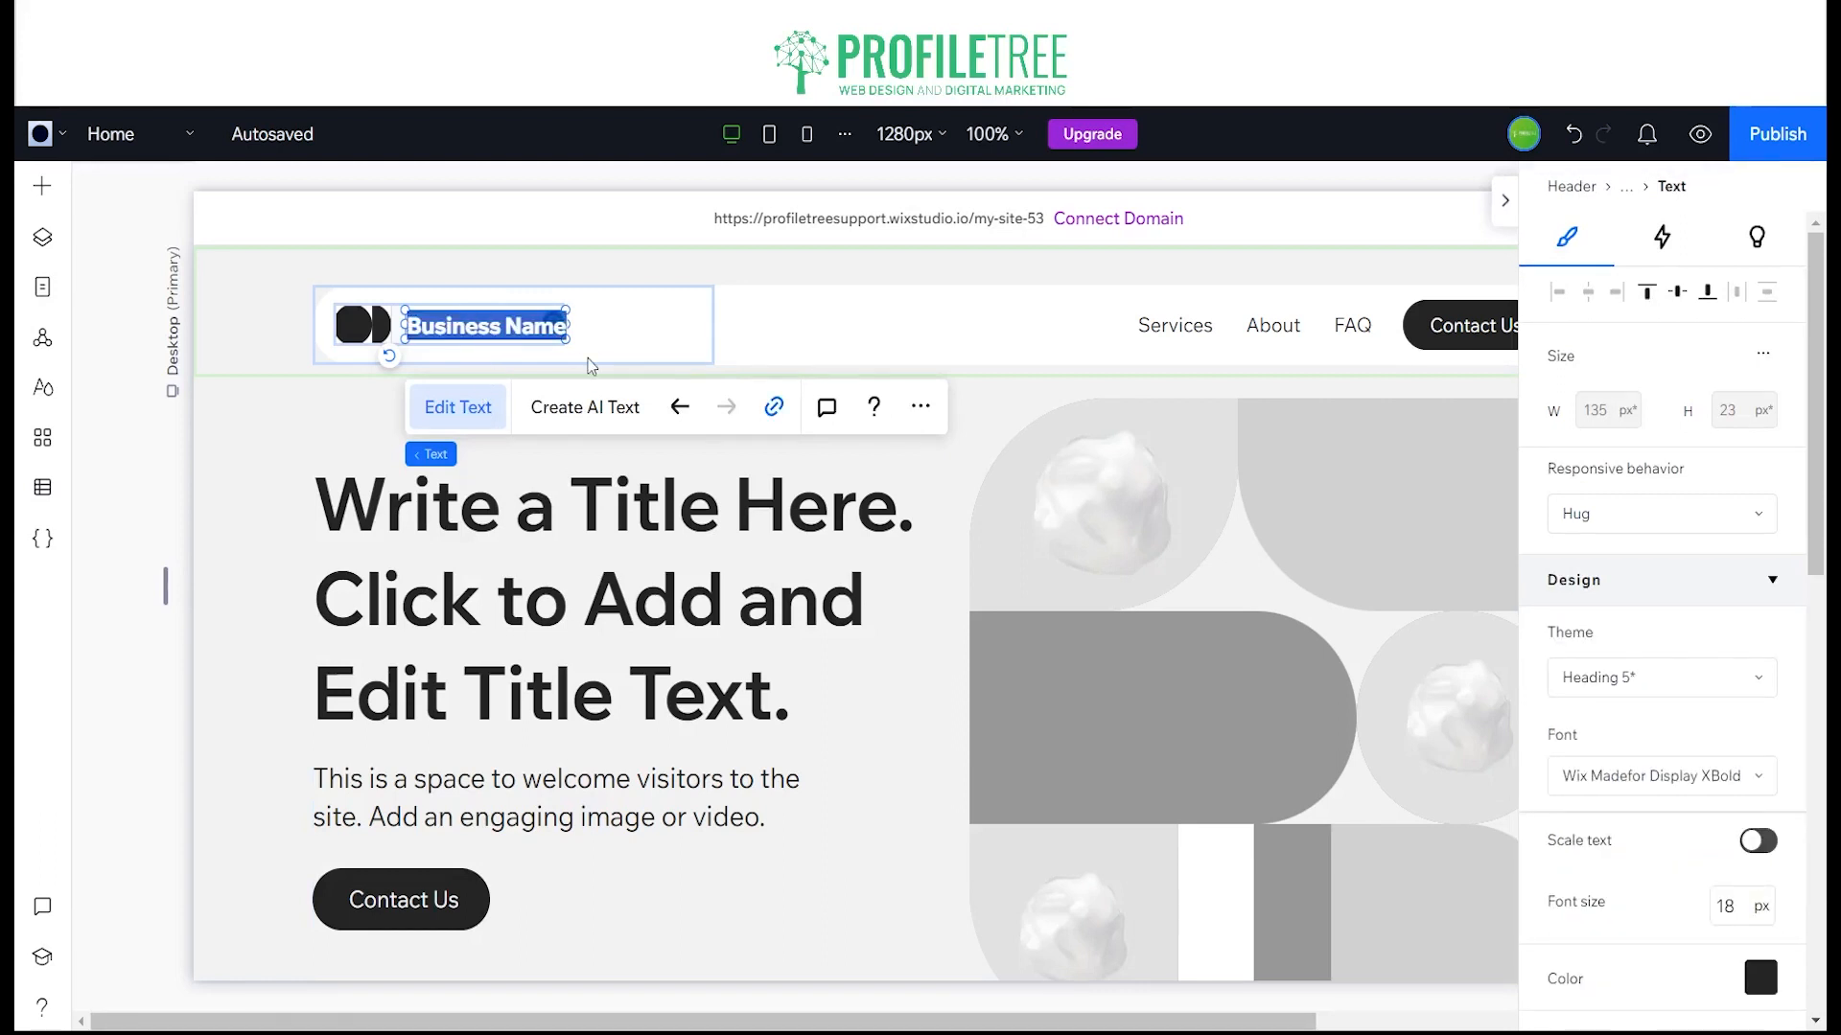
{"action": "type", "text": "Pro"}
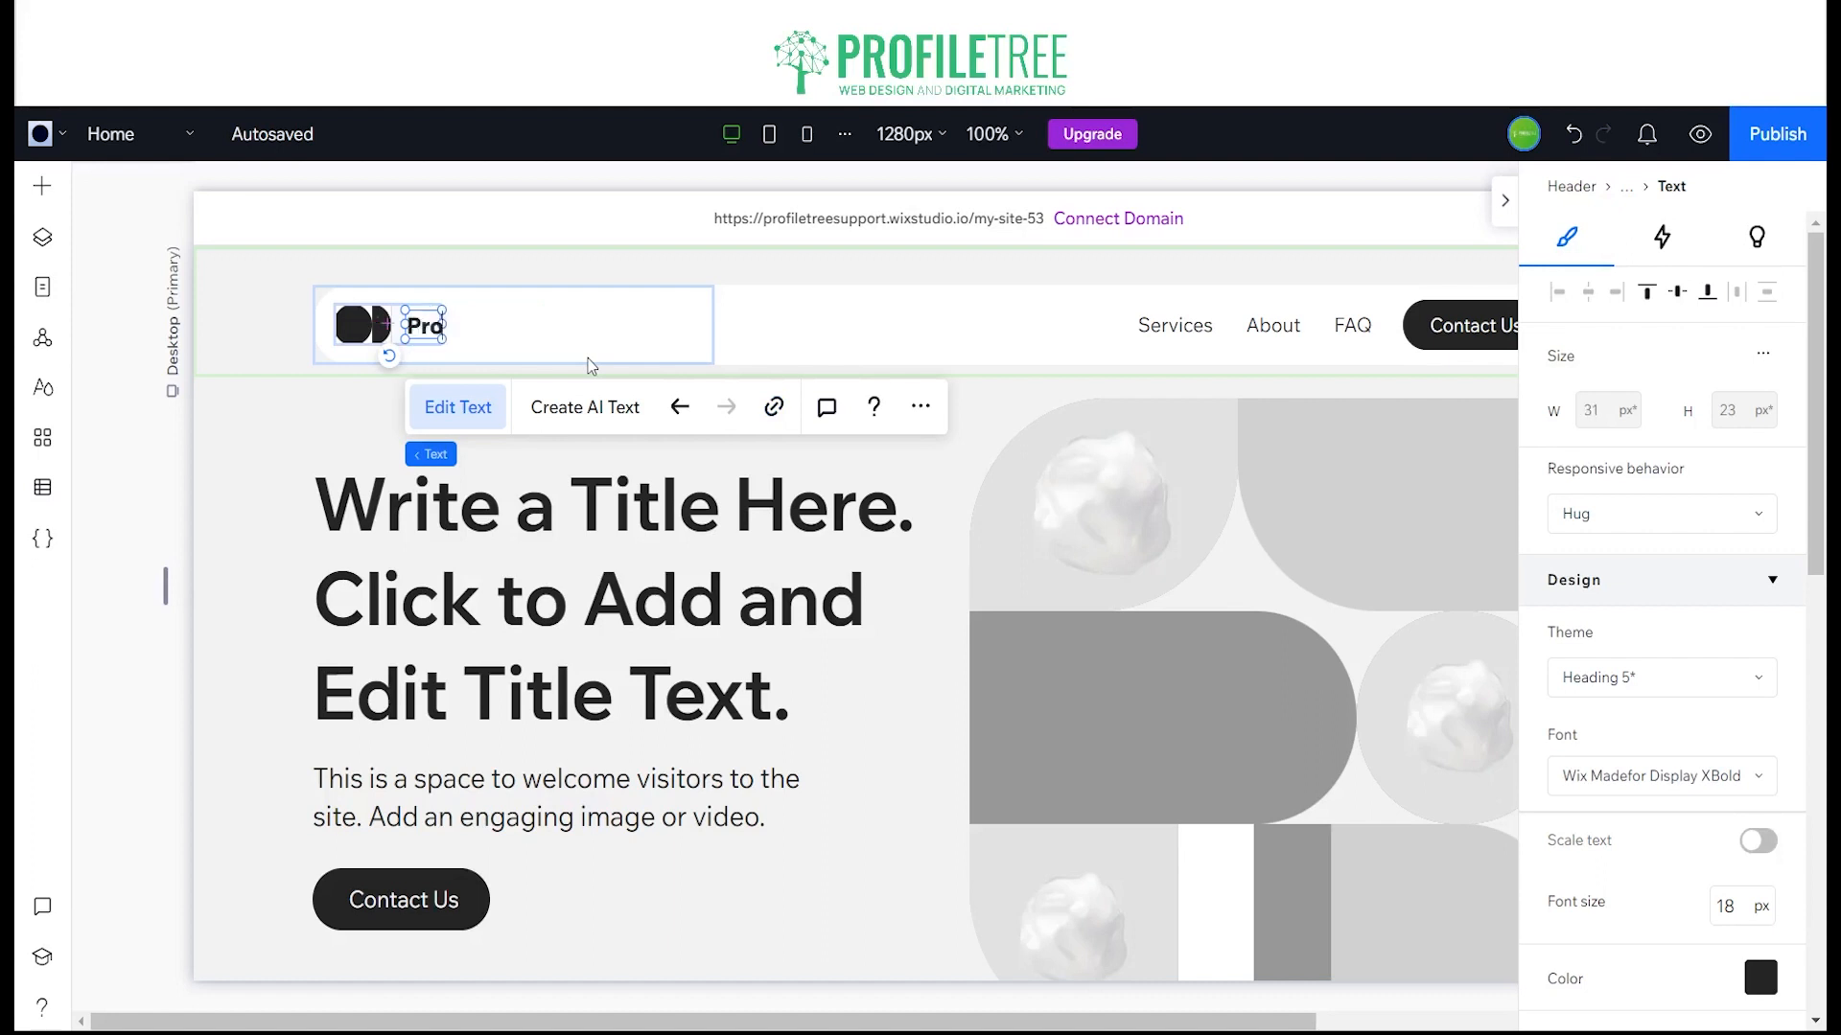
{"action": "type", "text": "fileTree"}
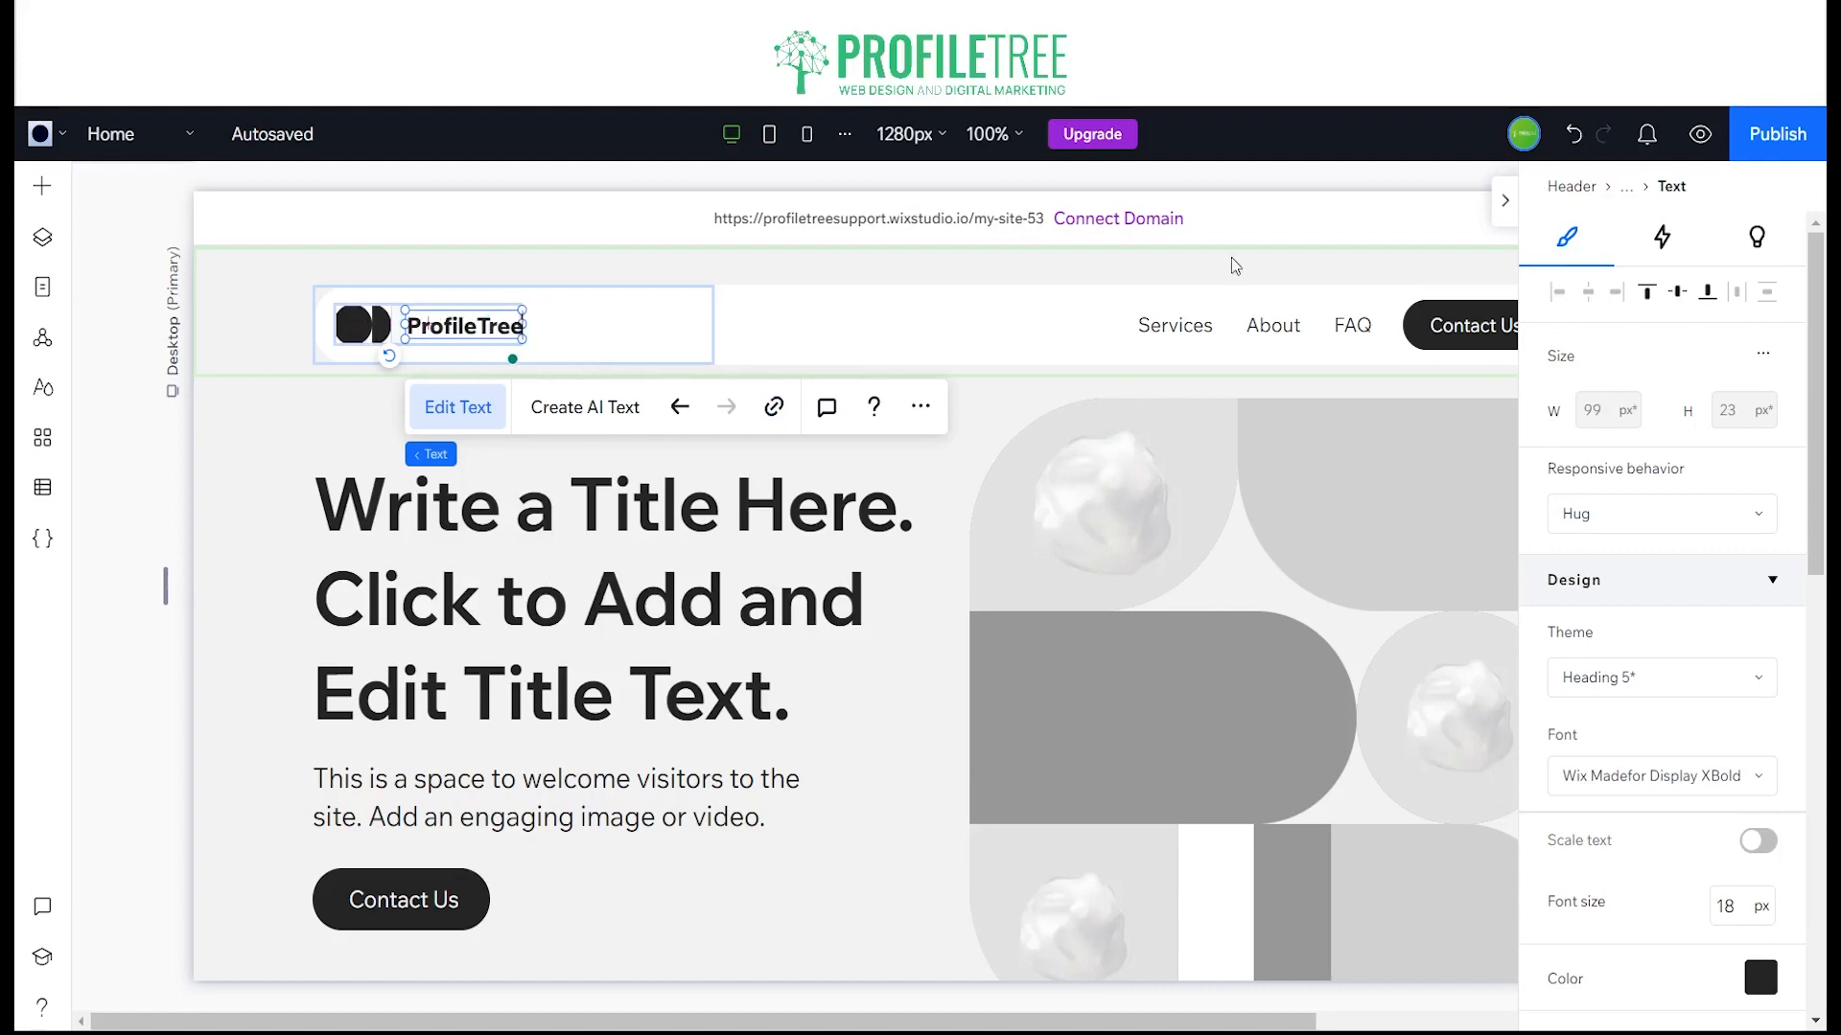
{"action": "left_click", "coordinate": [1209, 324]}
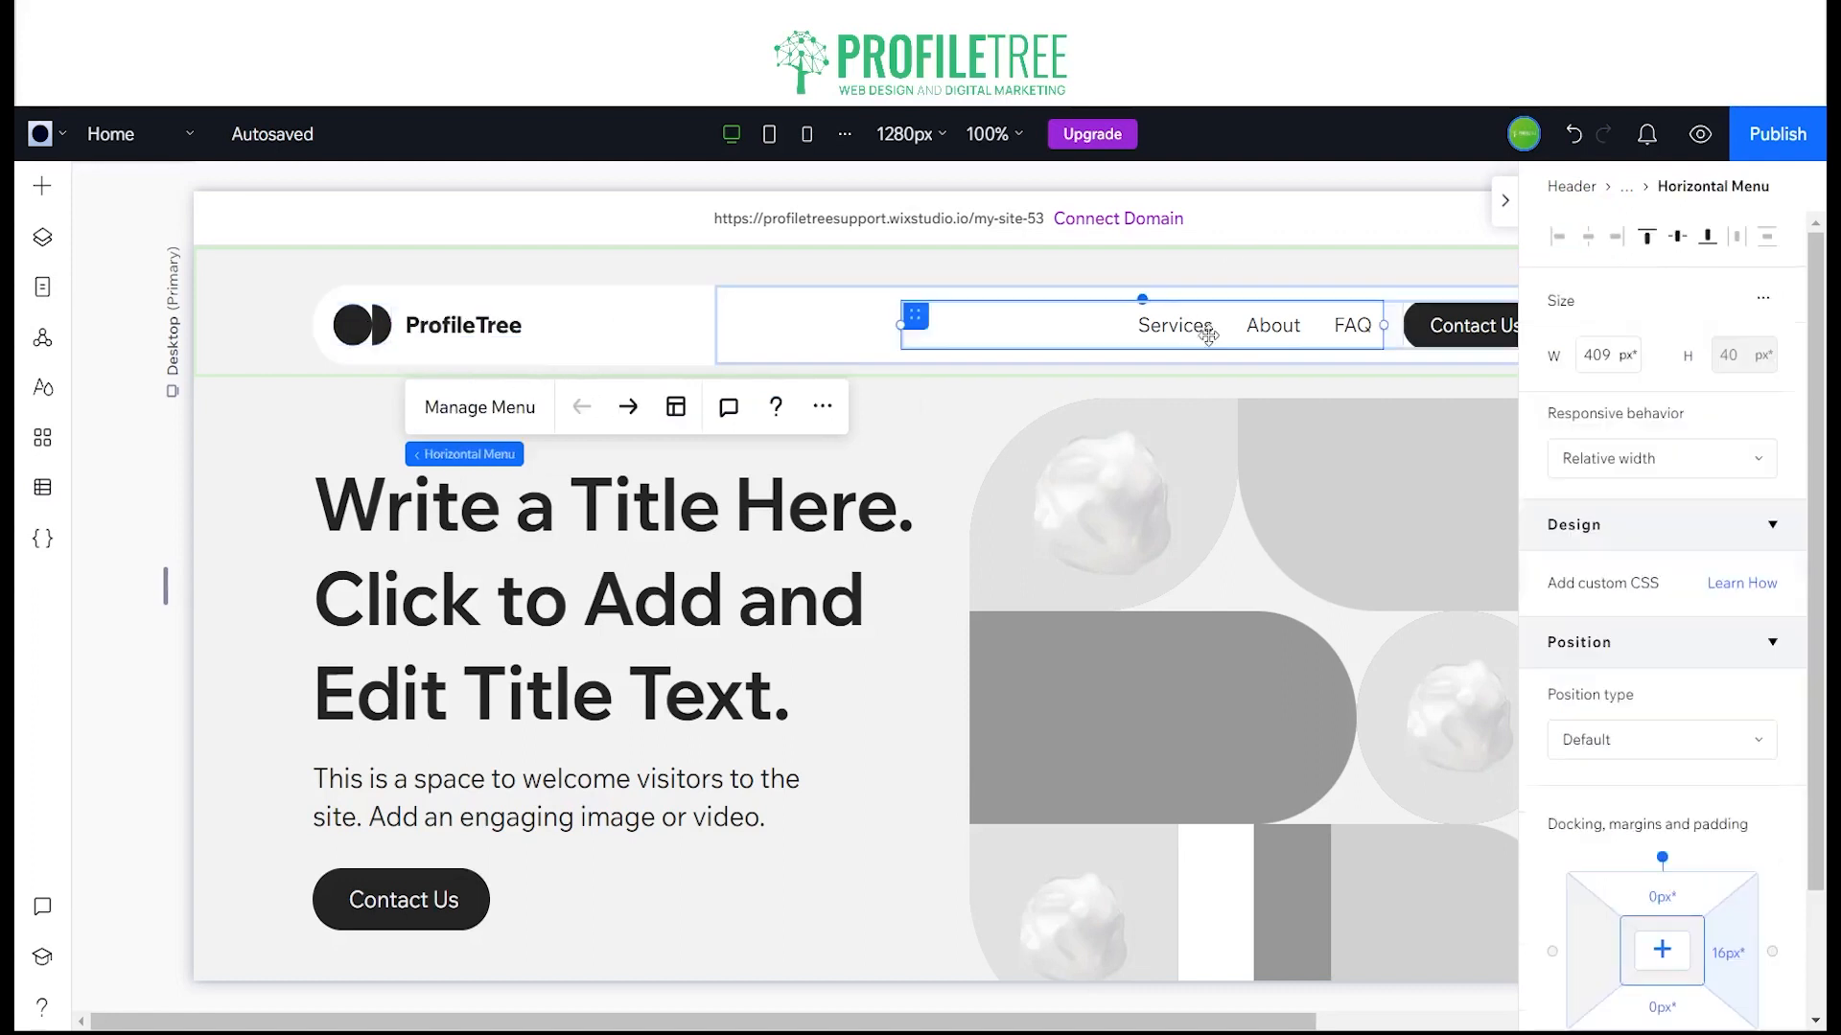
{"action": "left_click", "coordinate": [1505, 201]}
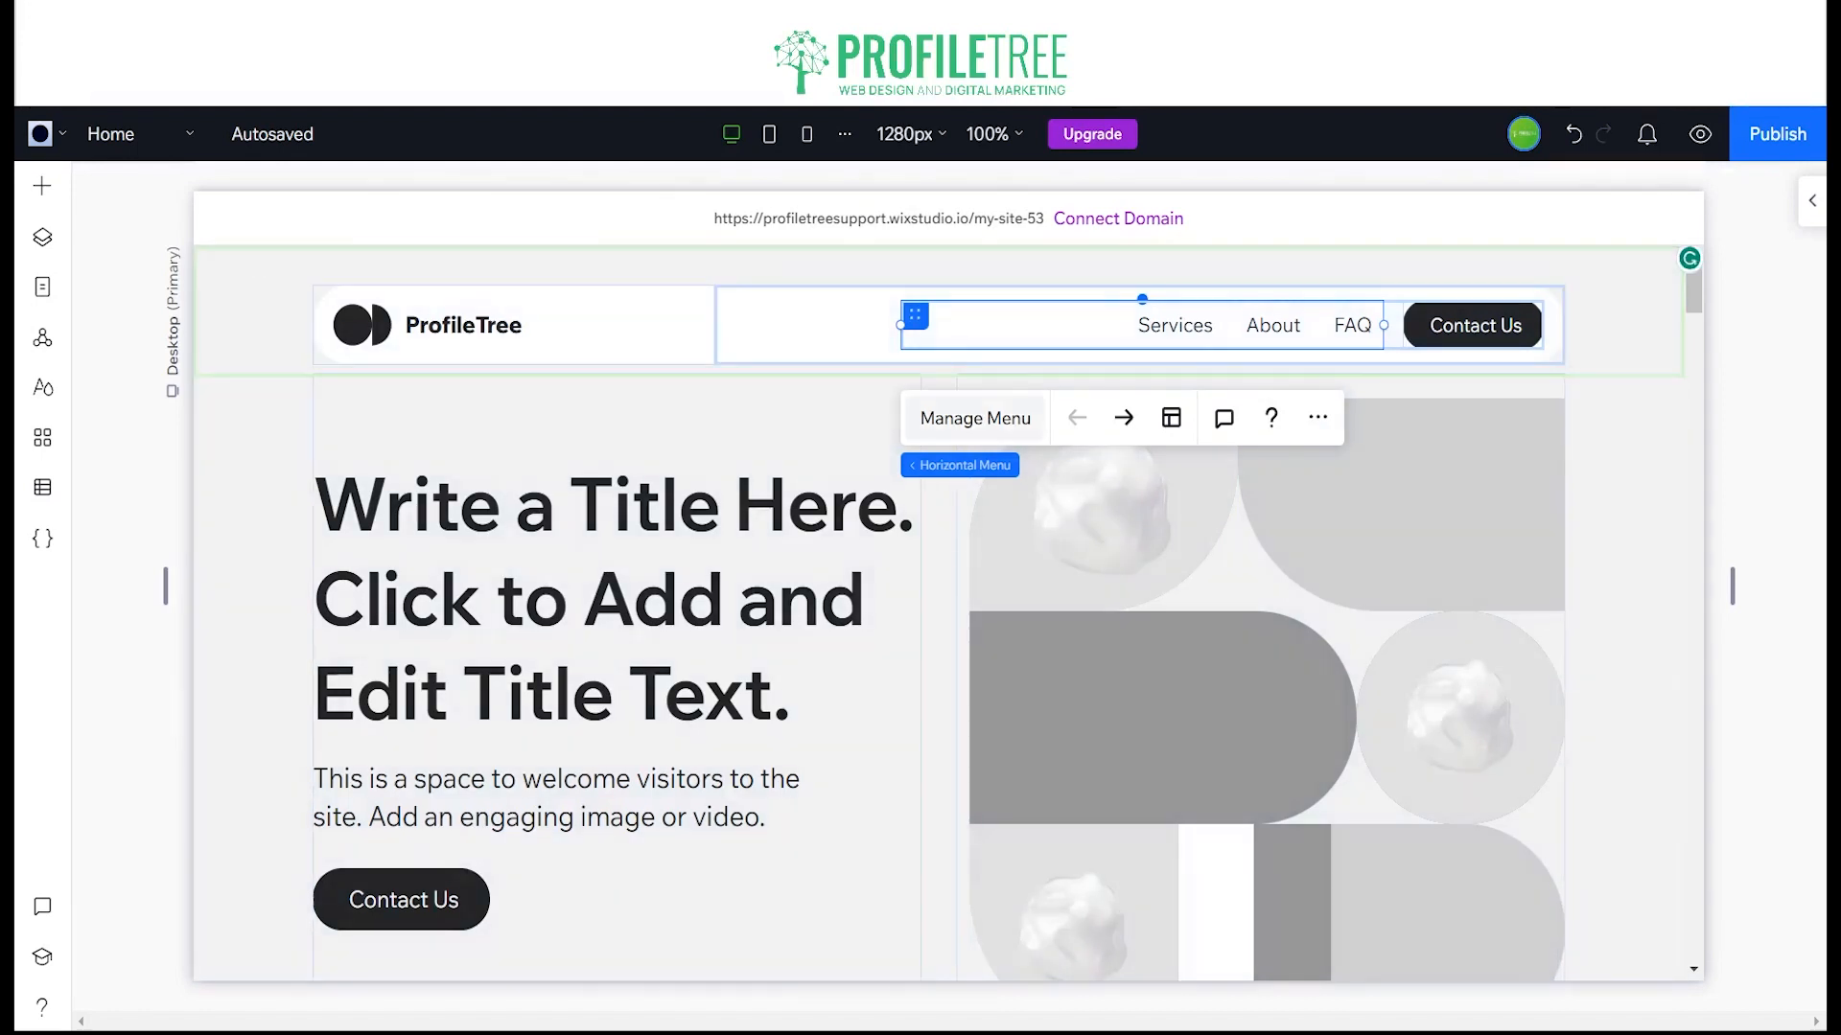
{"action": "left_click", "coordinate": [987, 418]}
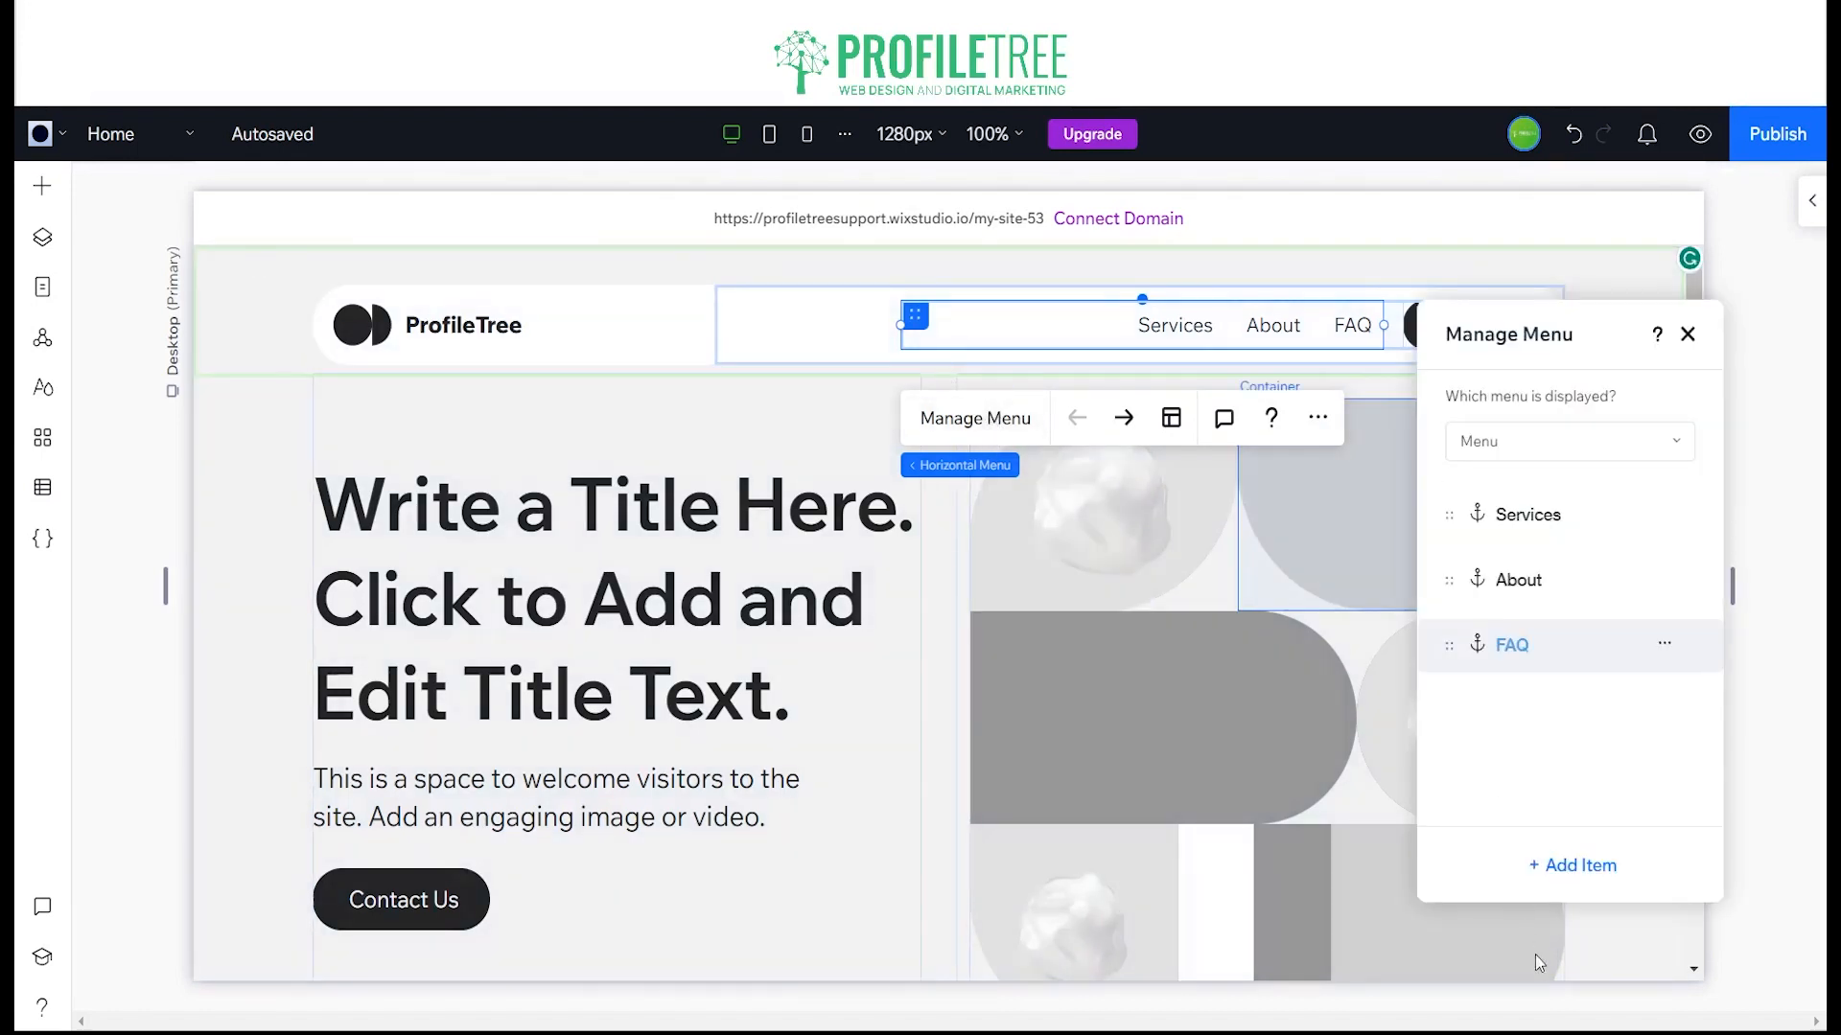
{"action": "left_click", "coordinate": [1578, 868]}
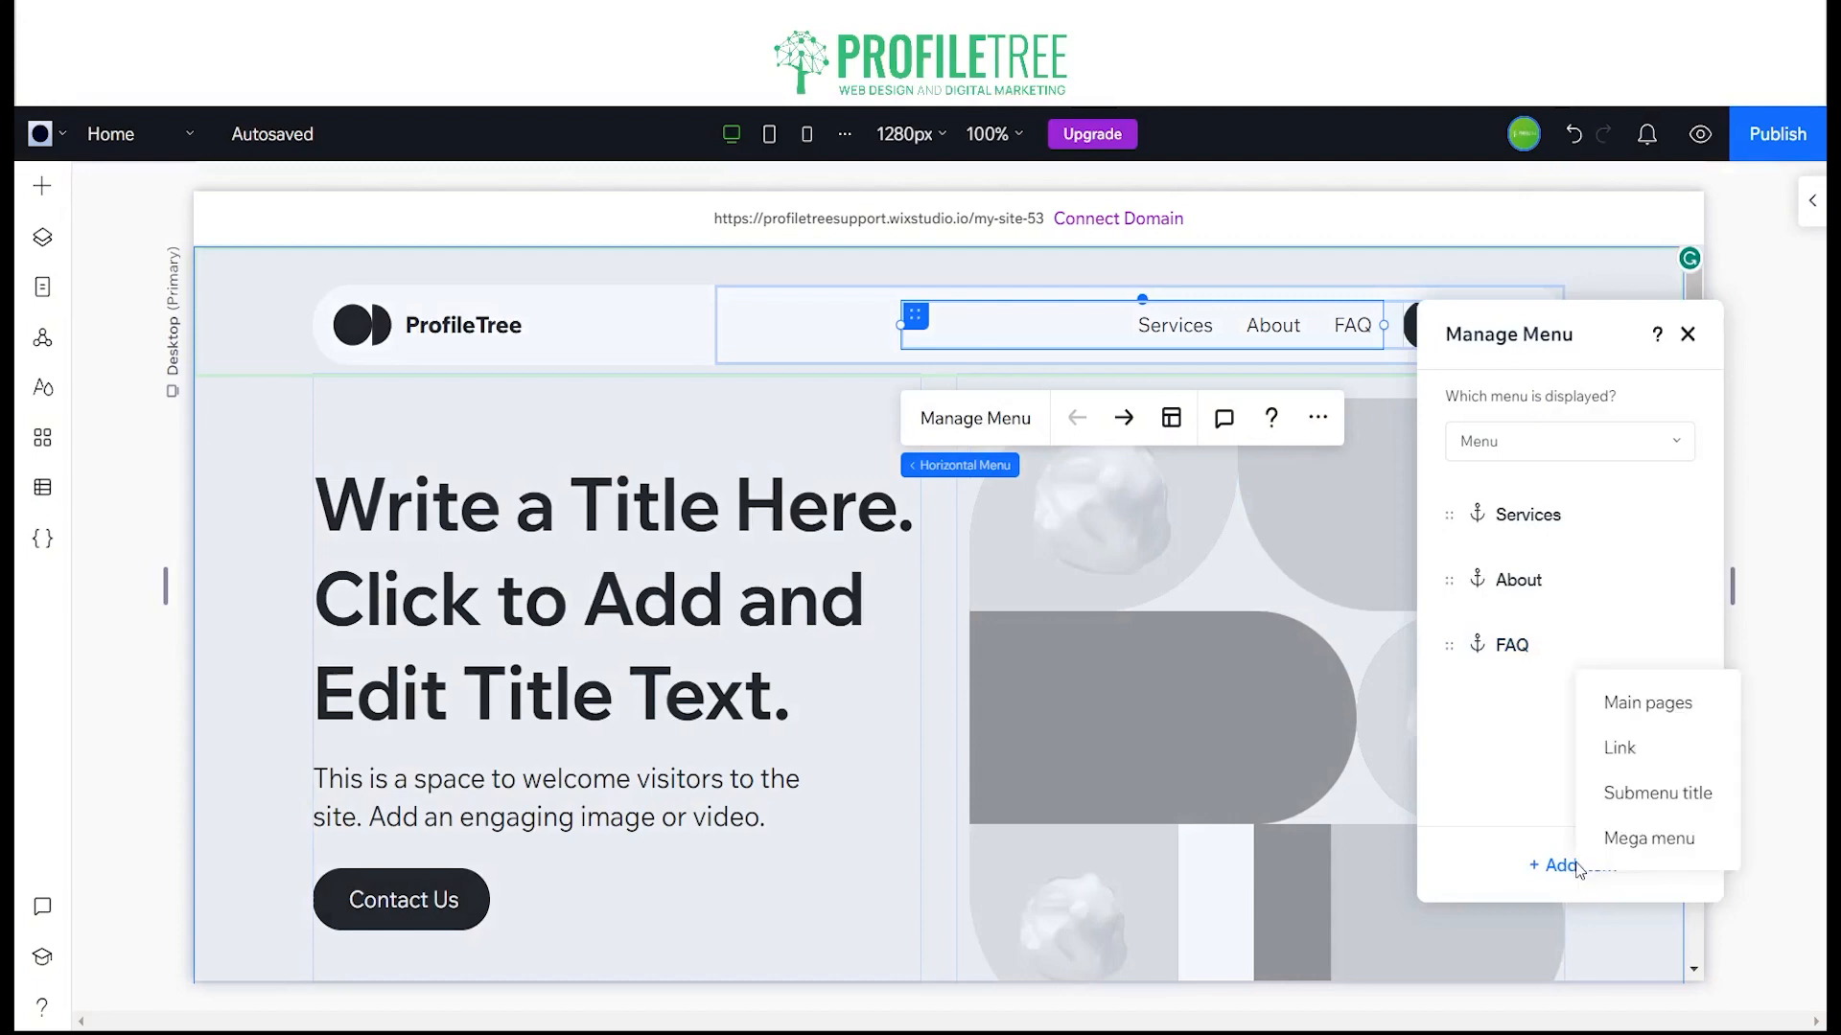
{"action": "left_click", "coordinate": [1649, 764]}
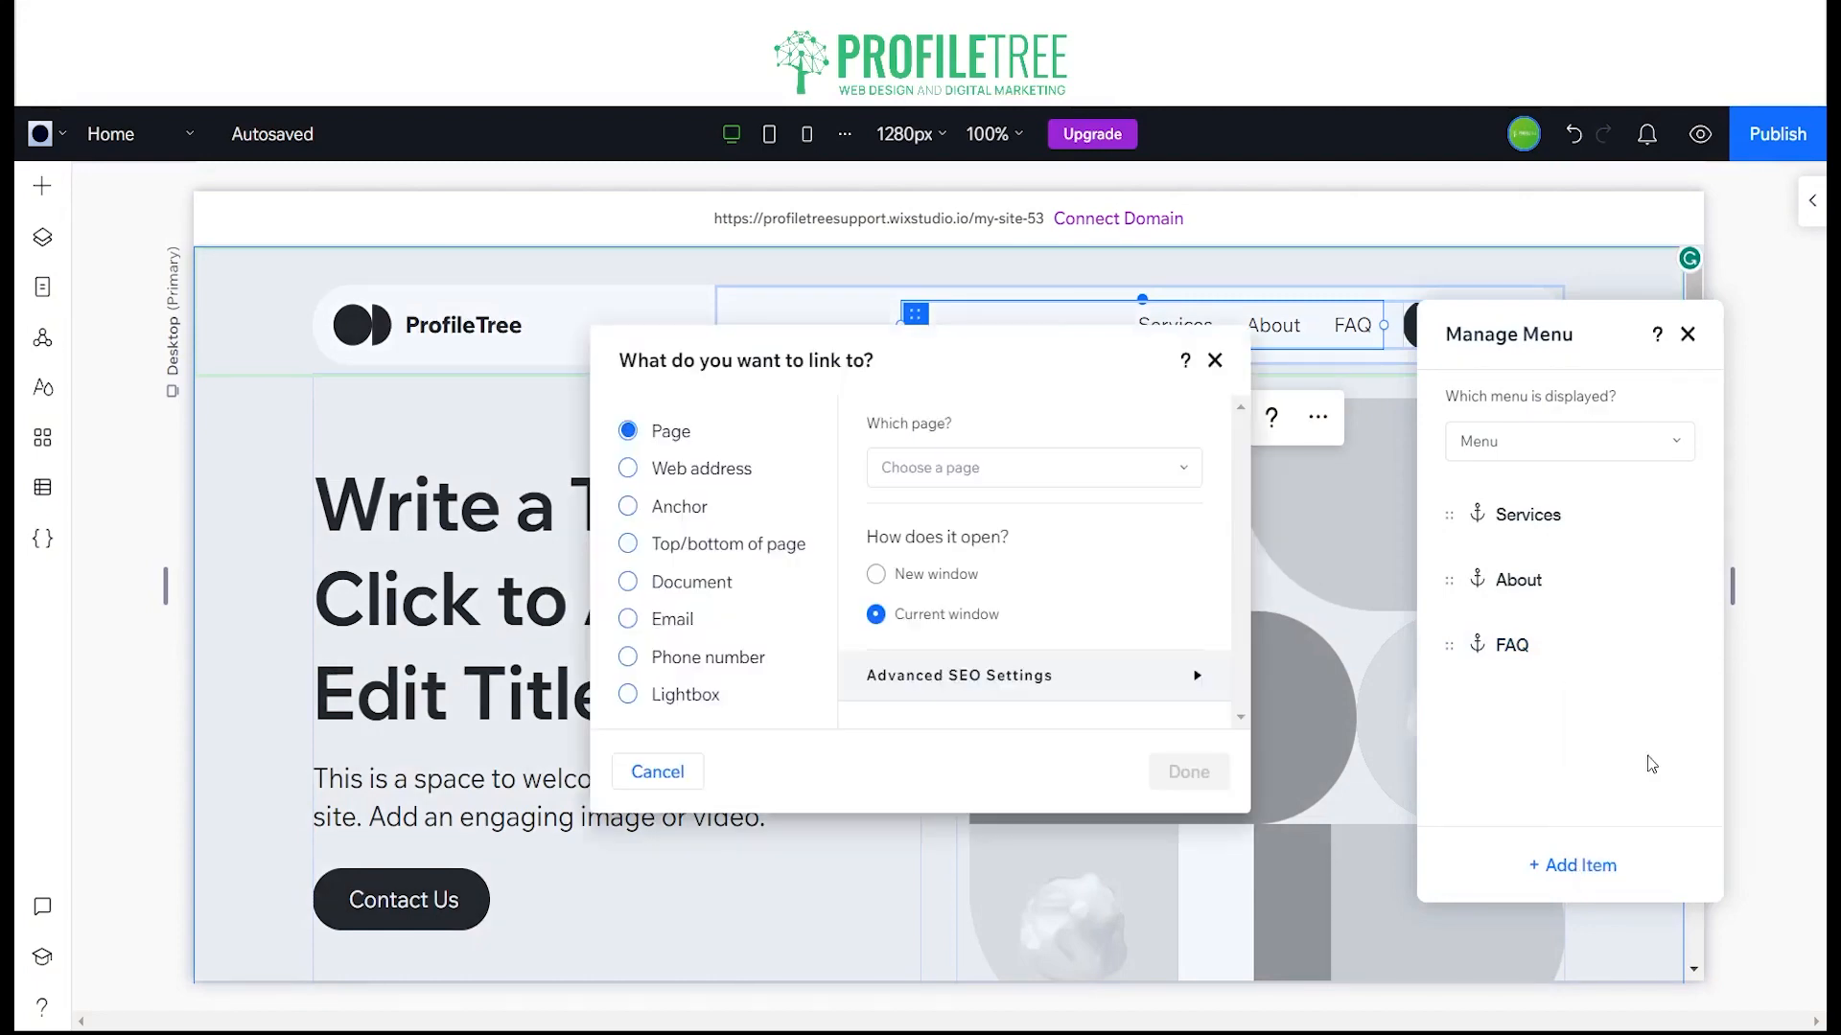
{"action": "left_click", "coordinate": [682, 508]}
{"action": "left_click", "coordinate": [971, 473]}
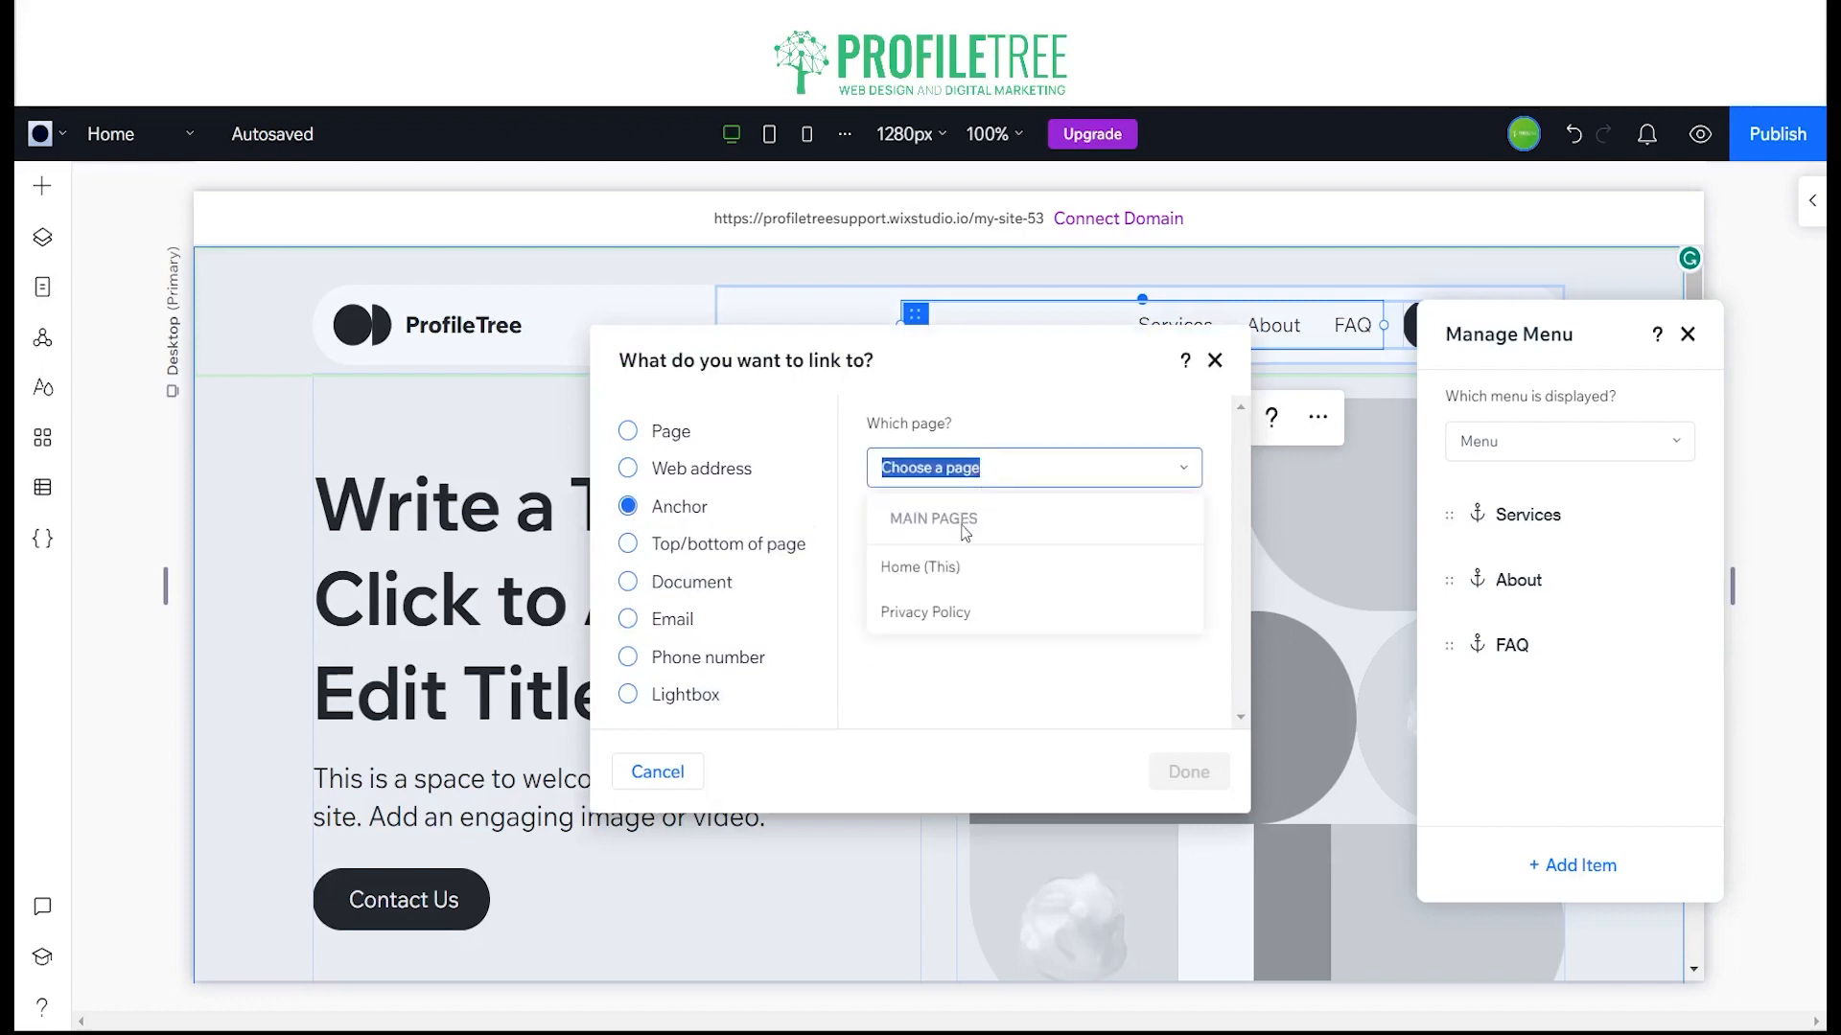
{"action": "left_click", "coordinate": [949, 570]}
{"action": "left_click", "coordinate": [984, 593]}
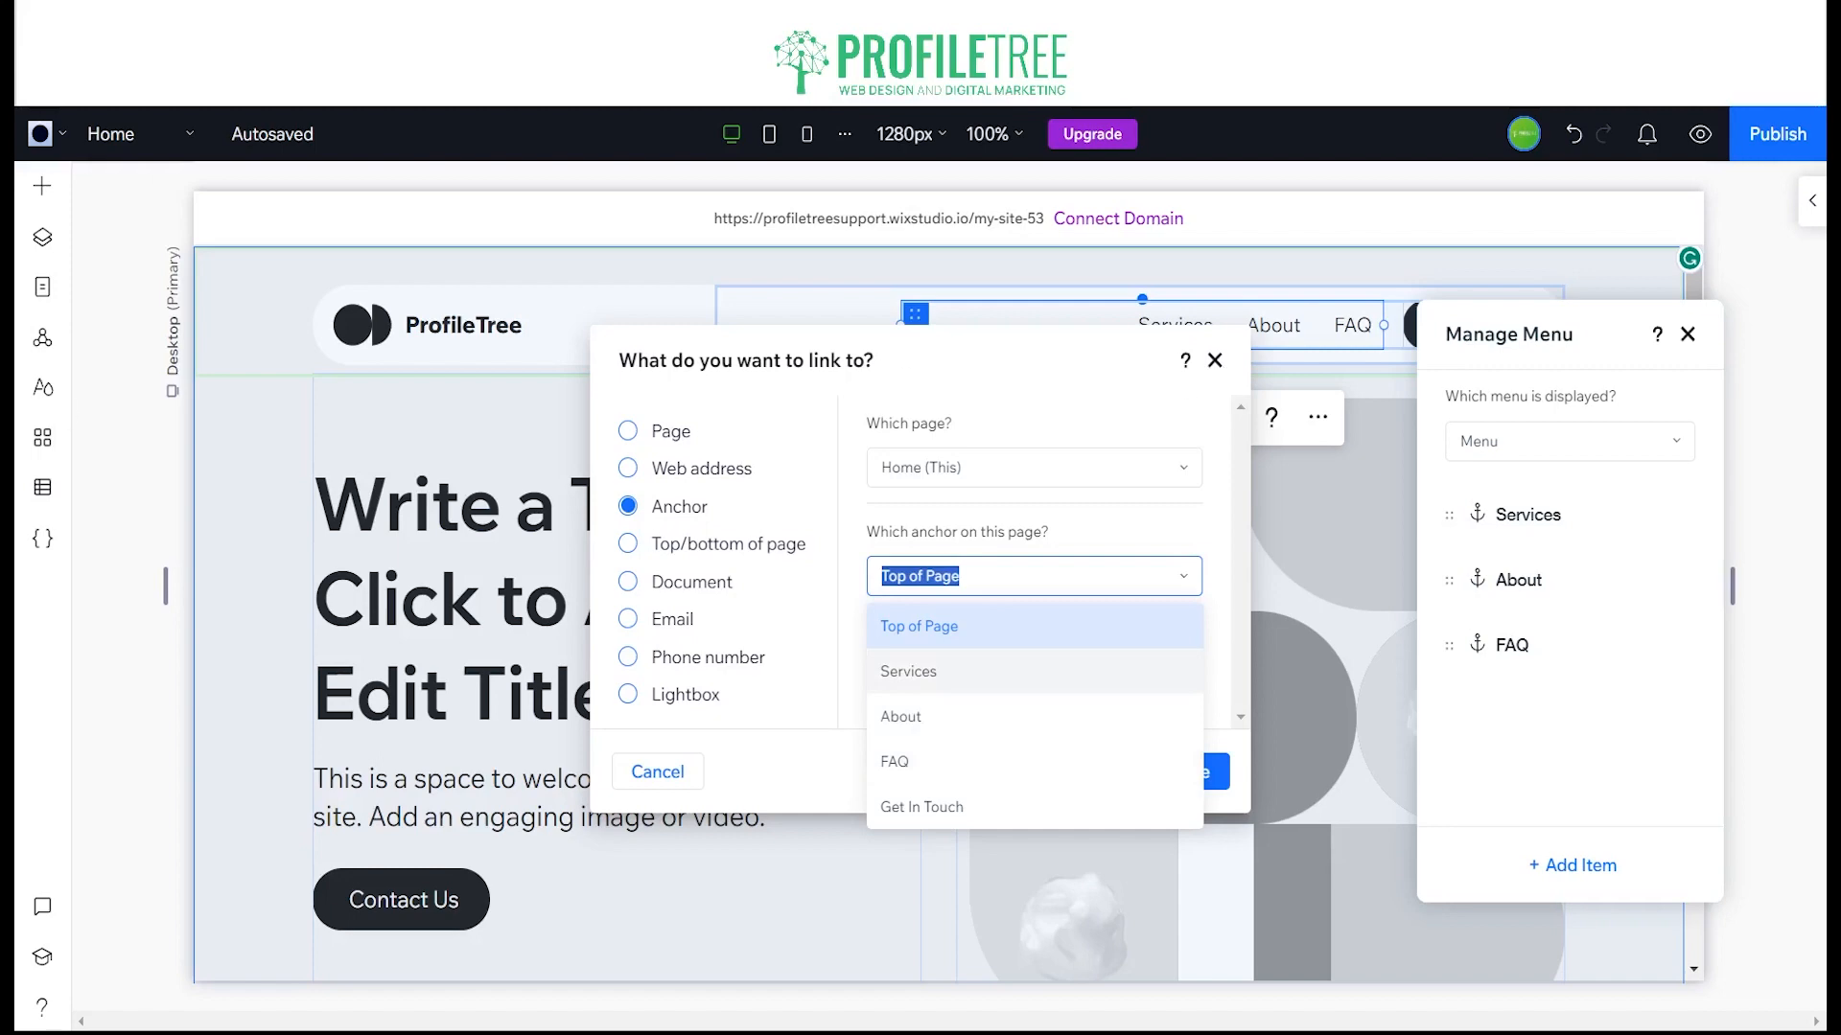
{"action": "left_click", "coordinate": [958, 668]}
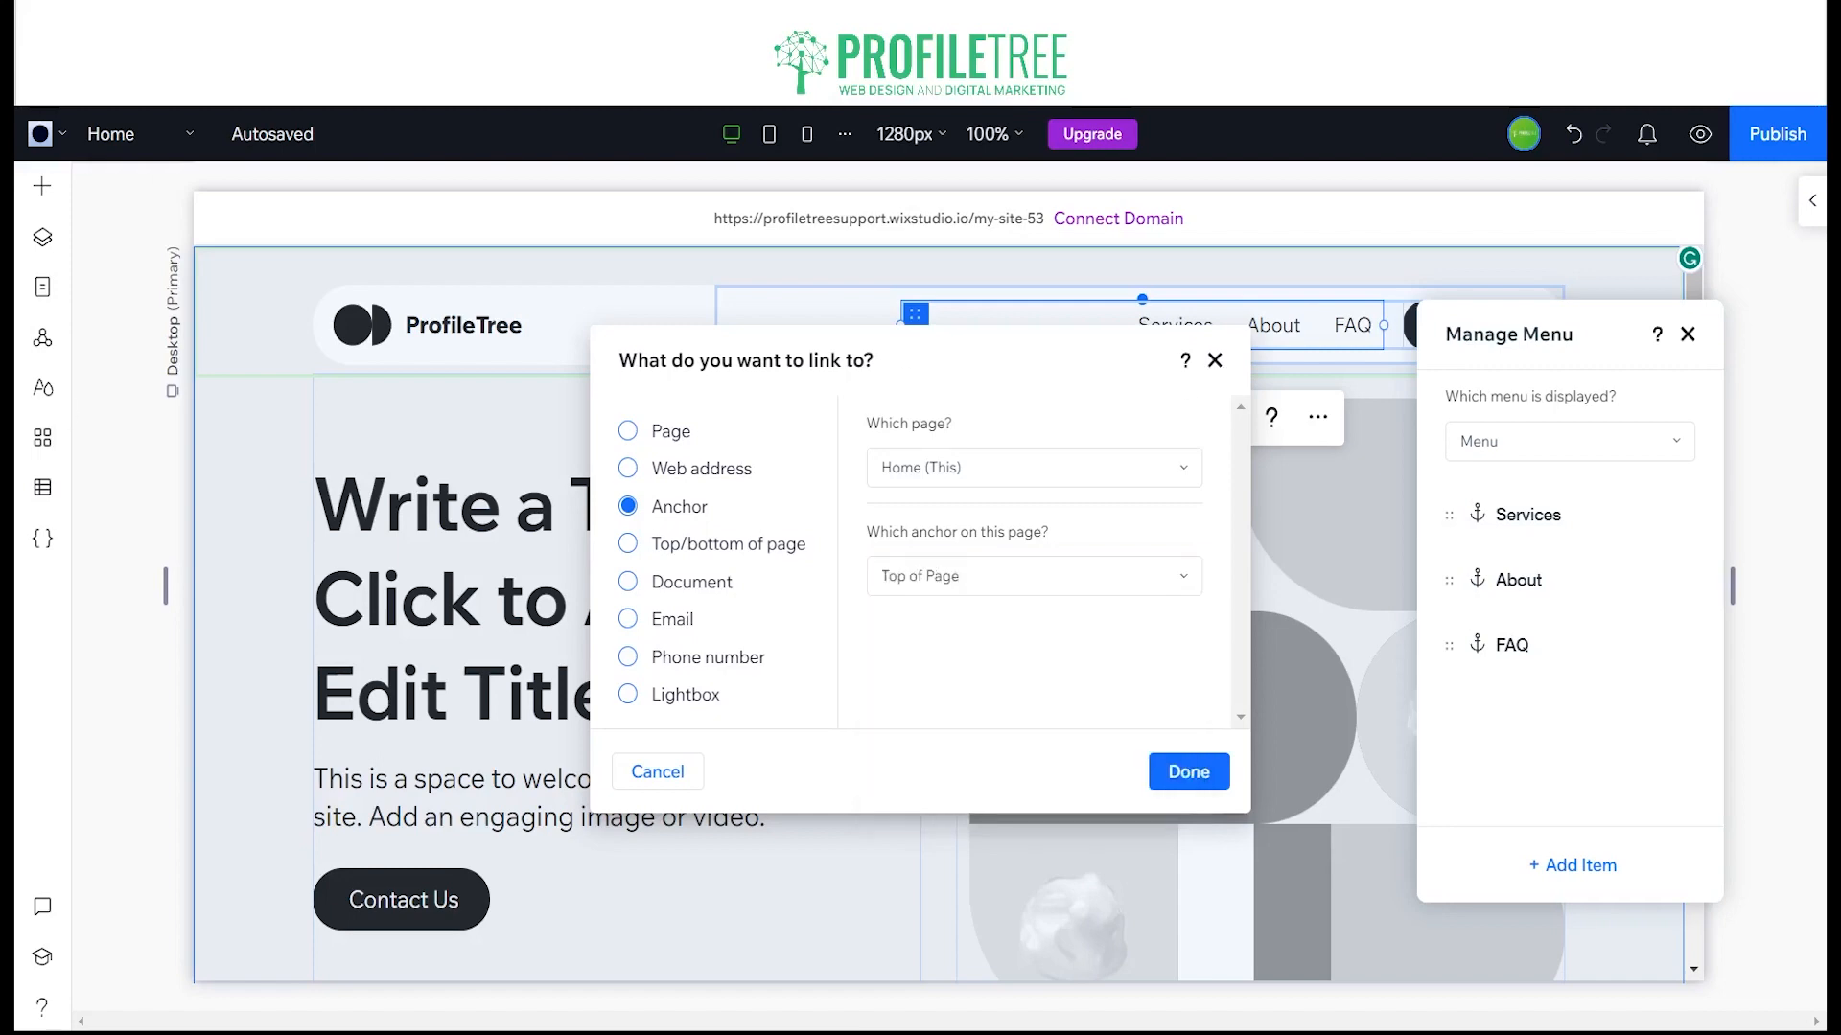
{"action": "left_click", "coordinate": [1664, 604]}
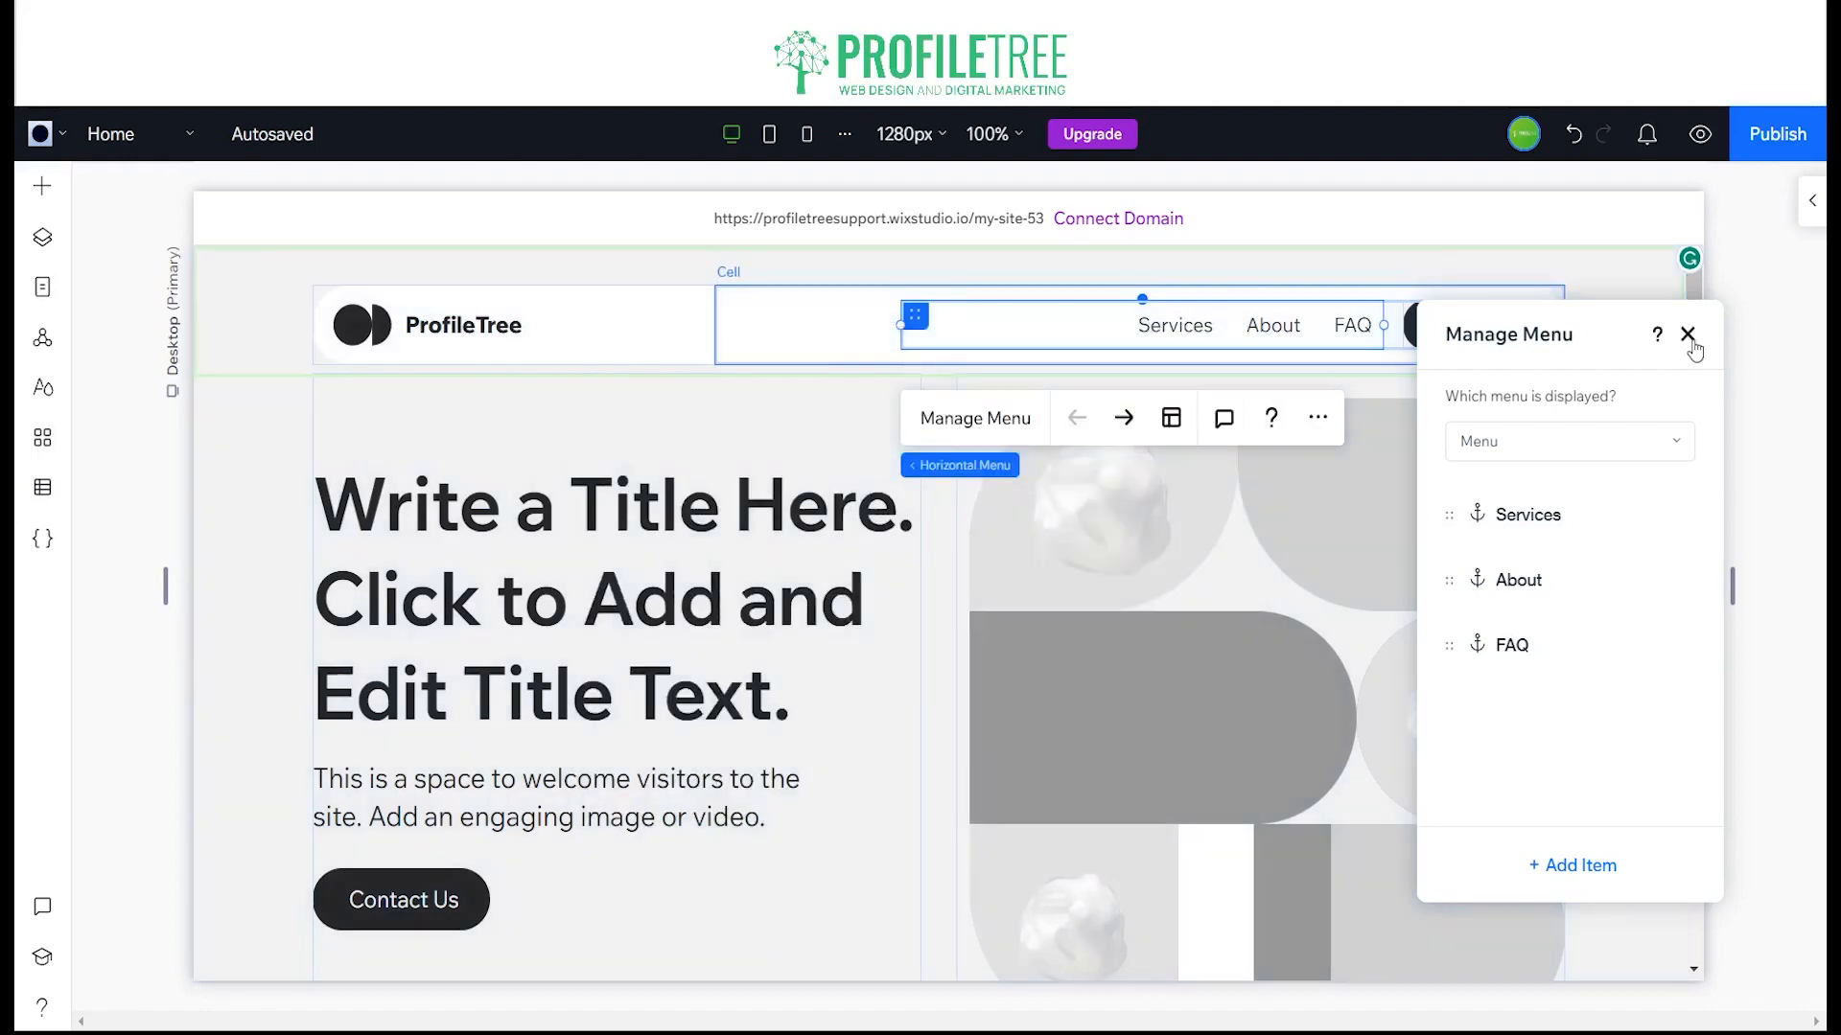
{"action": "left_click", "coordinate": [1688, 337]}
Step: Add an anchor to the Our Team section and name it Our Team
{"action": "scroll", "coordinate": [1172, 500], "scroll_direction": "down", "scroll_amount": 10}
{"action": "scroll", "coordinate": [1172, 501], "scroll_direction": "down", "scroll_amount": 15}
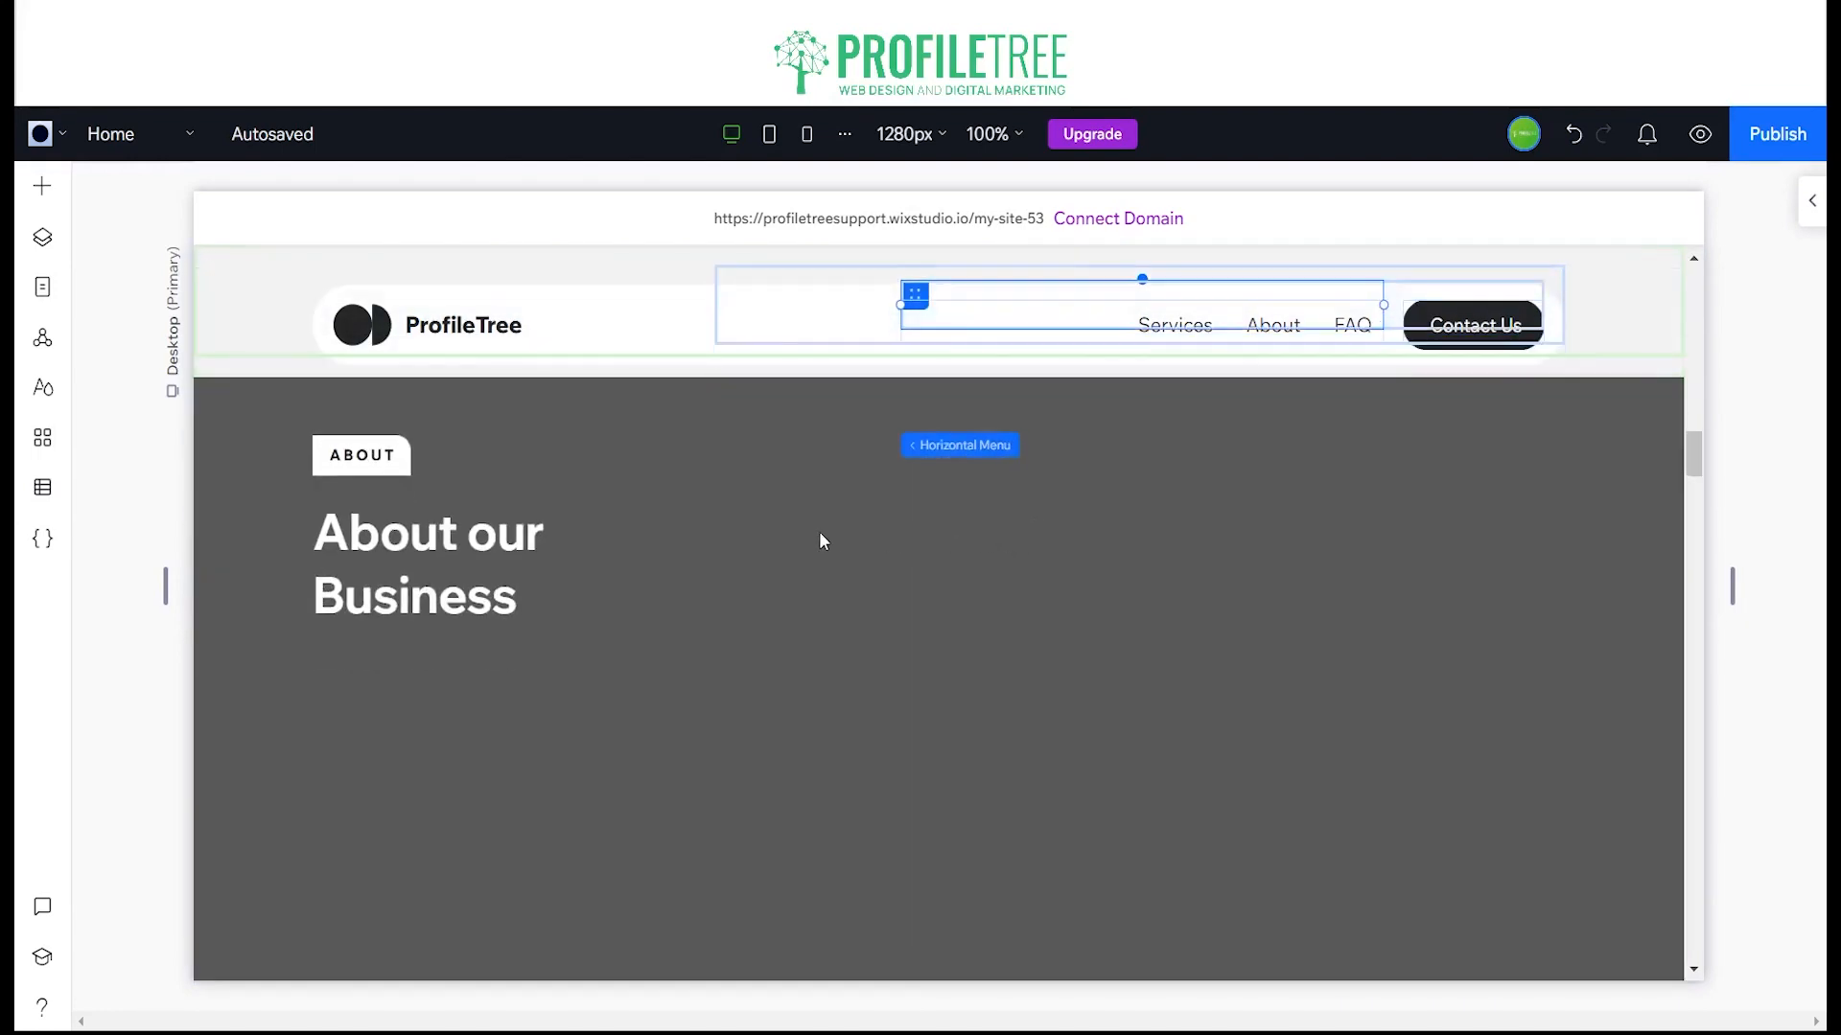
{"action": "scroll", "coordinate": [645, 613], "scroll_direction": "down", "scroll_amount": 10}
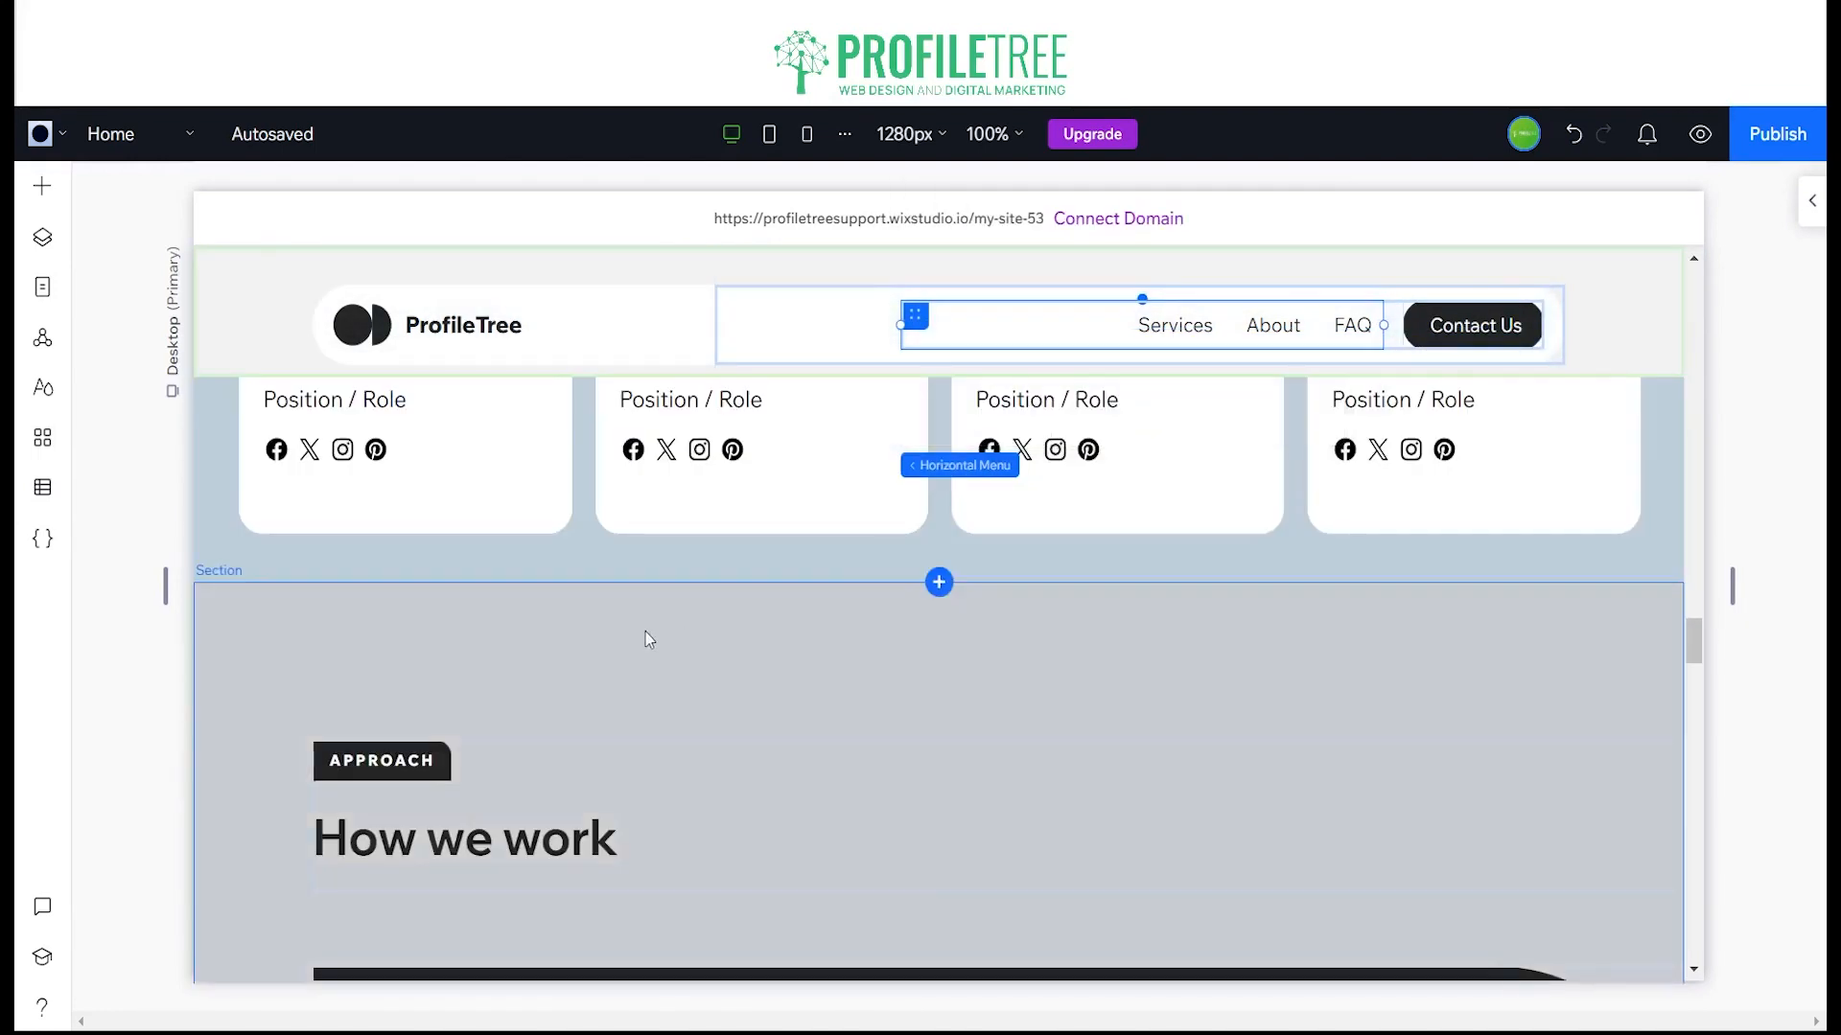
{"action": "scroll", "coordinate": [1080, 657], "scroll_direction": "up", "scroll_amount": 6}
{"action": "left_click", "coordinate": [1645, 688]}
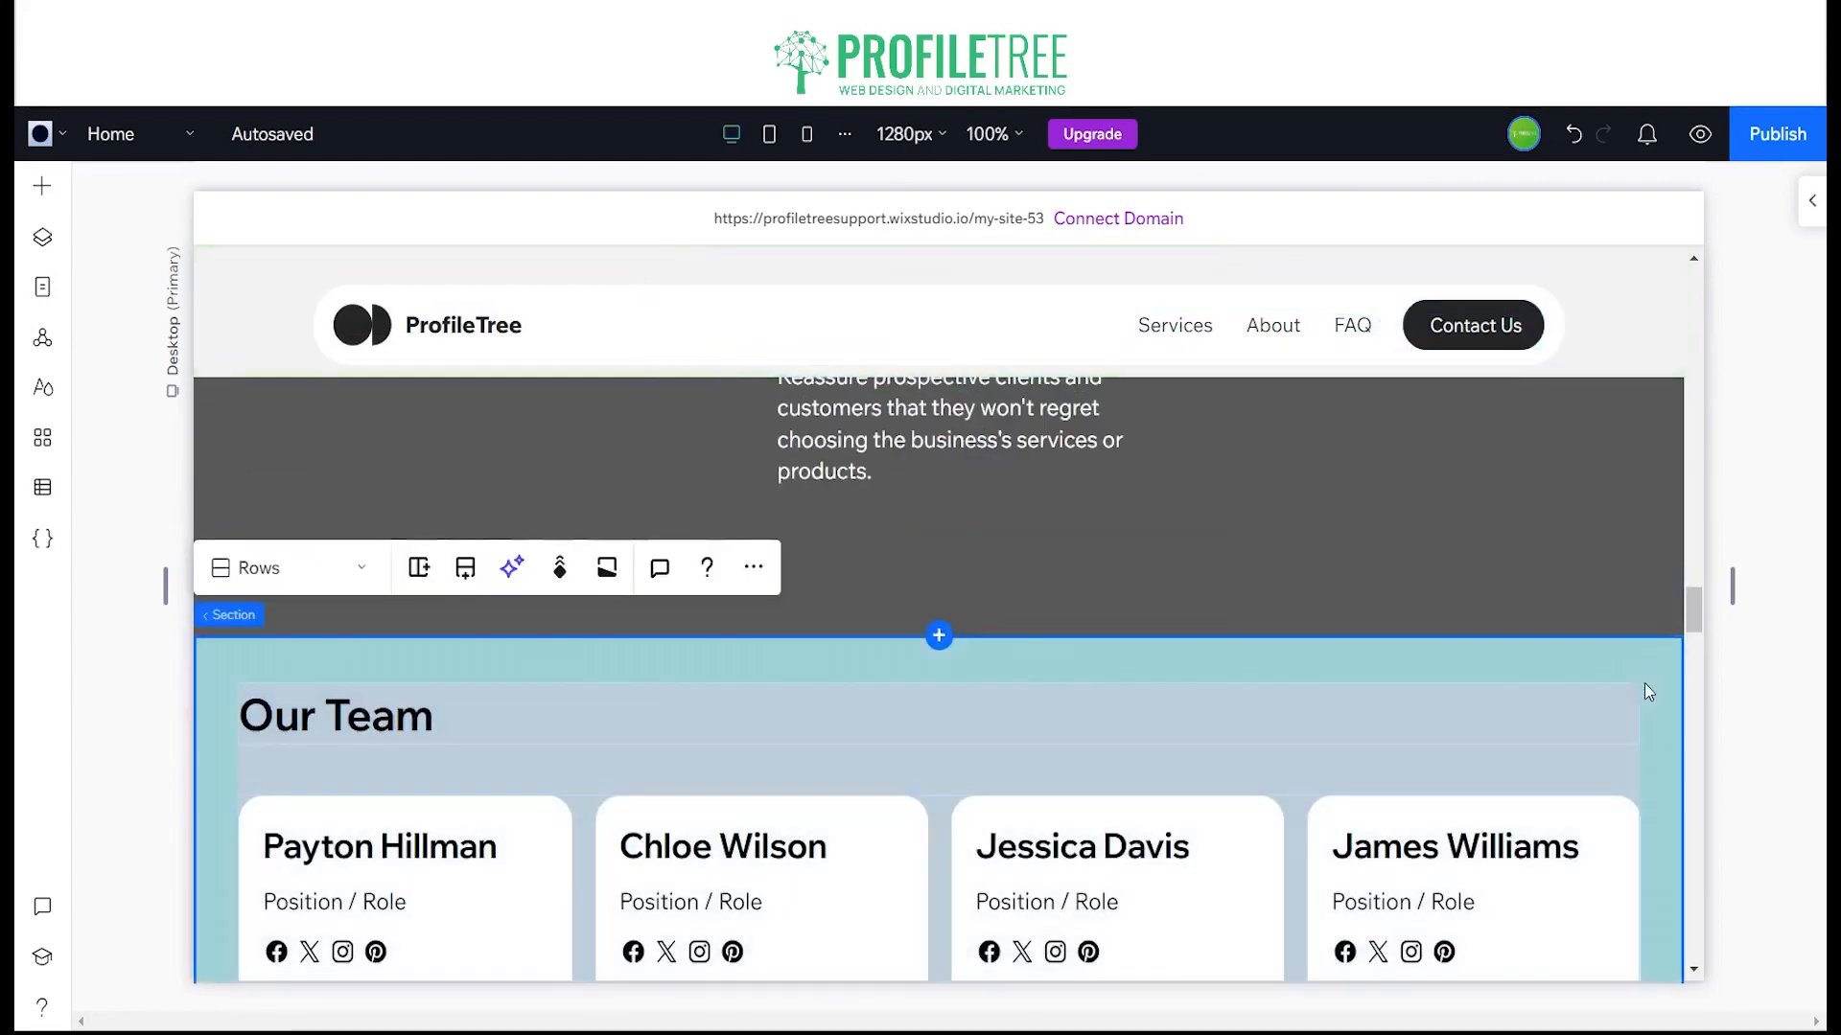
{"action": "left_click", "coordinate": [1811, 201]}
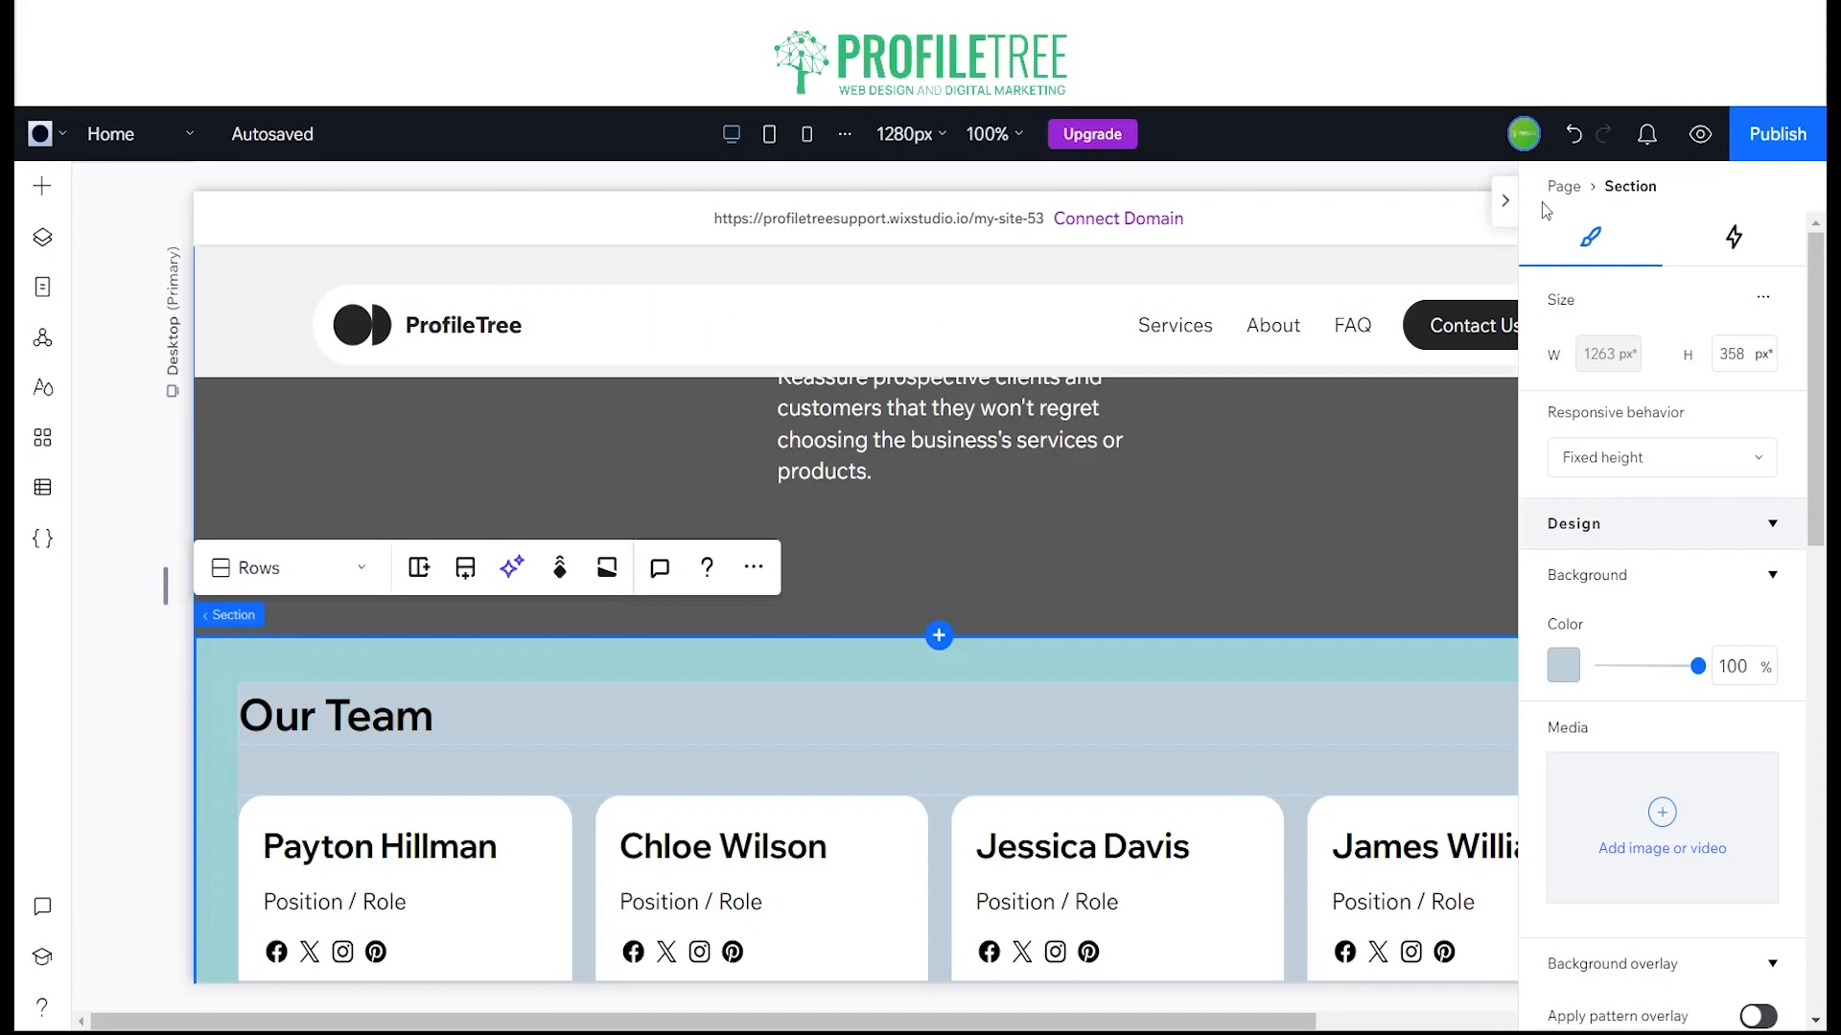
{"action": "scroll", "coordinate": [1615, 349], "scroll_direction": "down", "scroll_amount": 15}
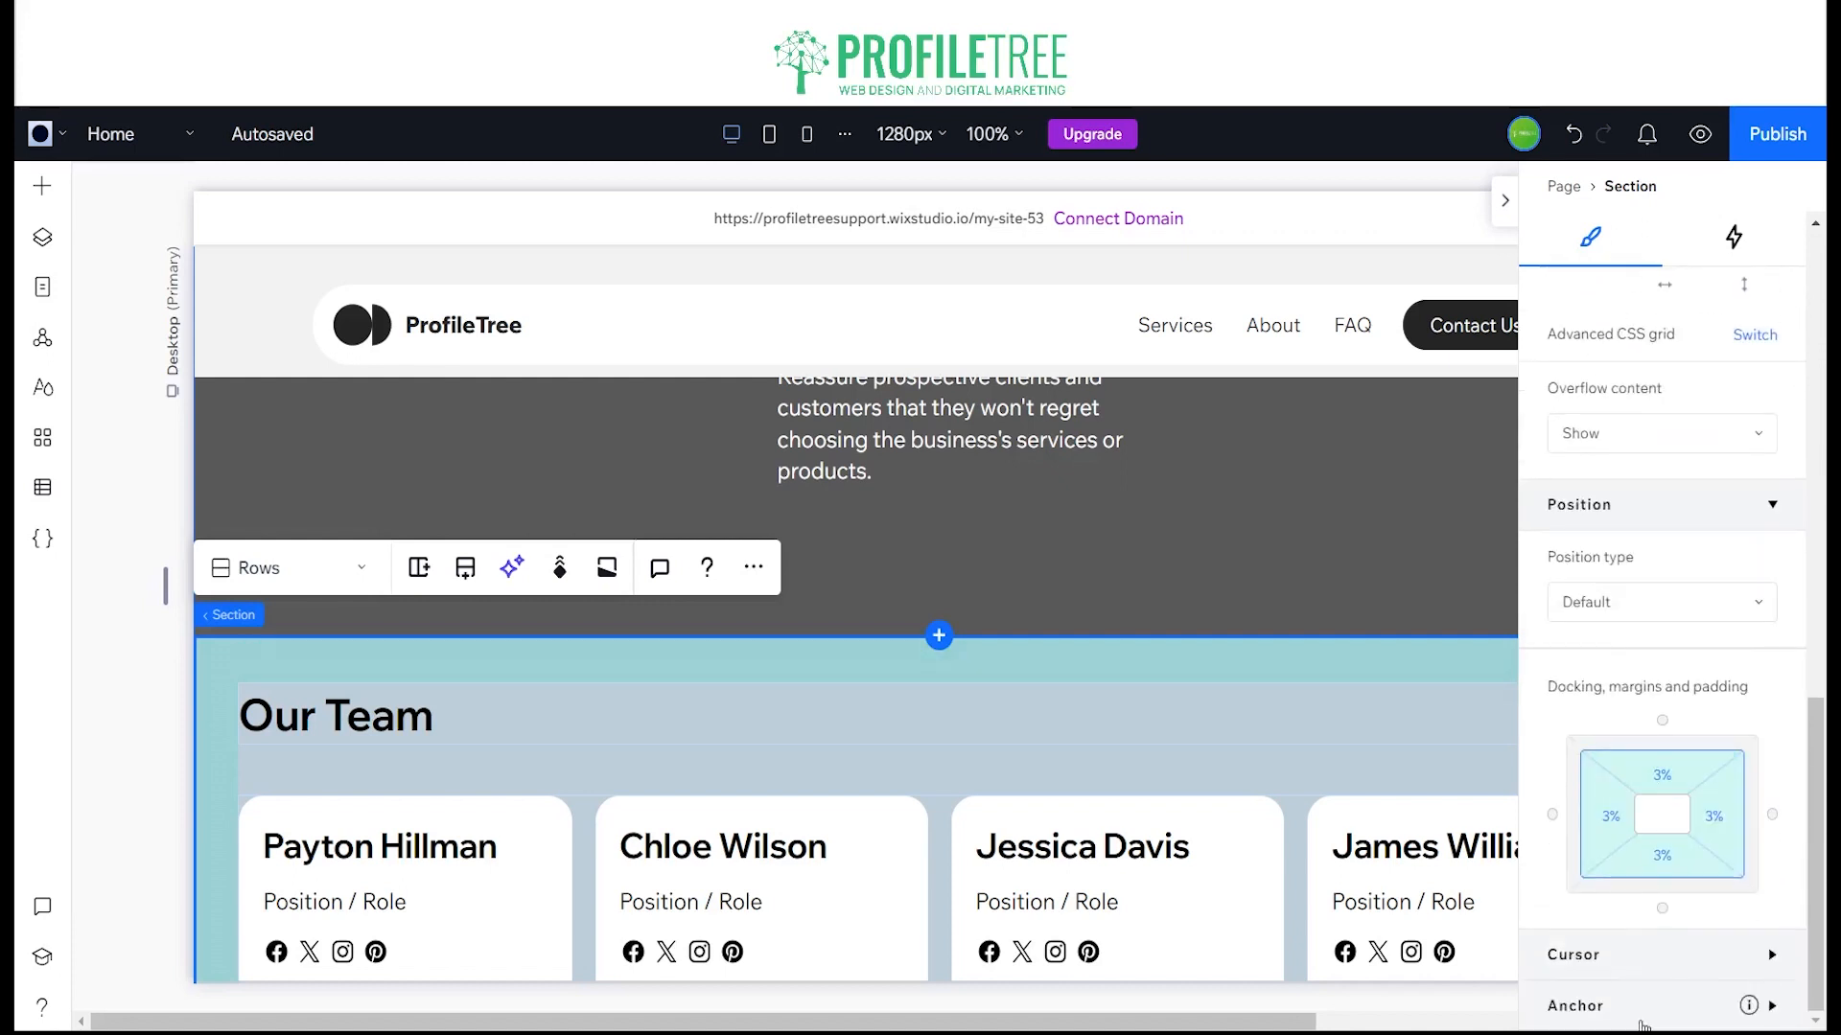
{"action": "left_click", "coordinate": [1638, 1005]}
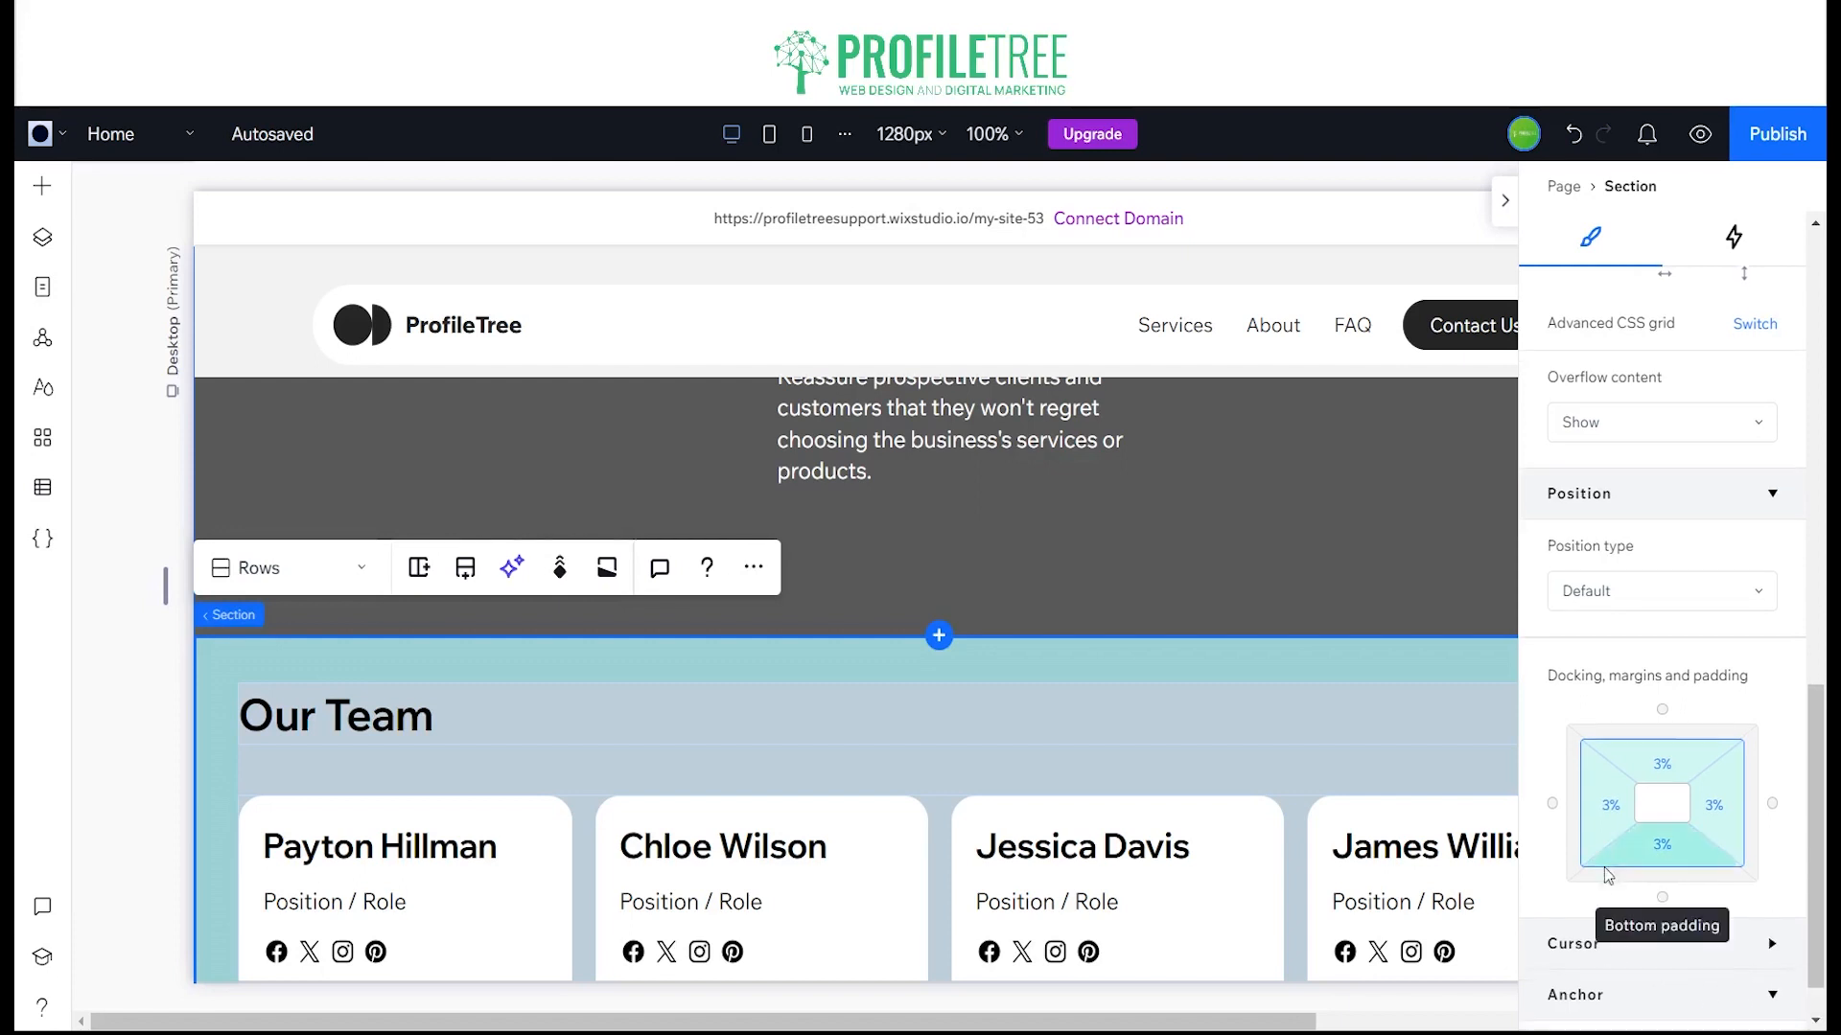
{"action": "scroll", "coordinate": [1607, 874], "scroll_direction": "down", "scroll_amount": 1}
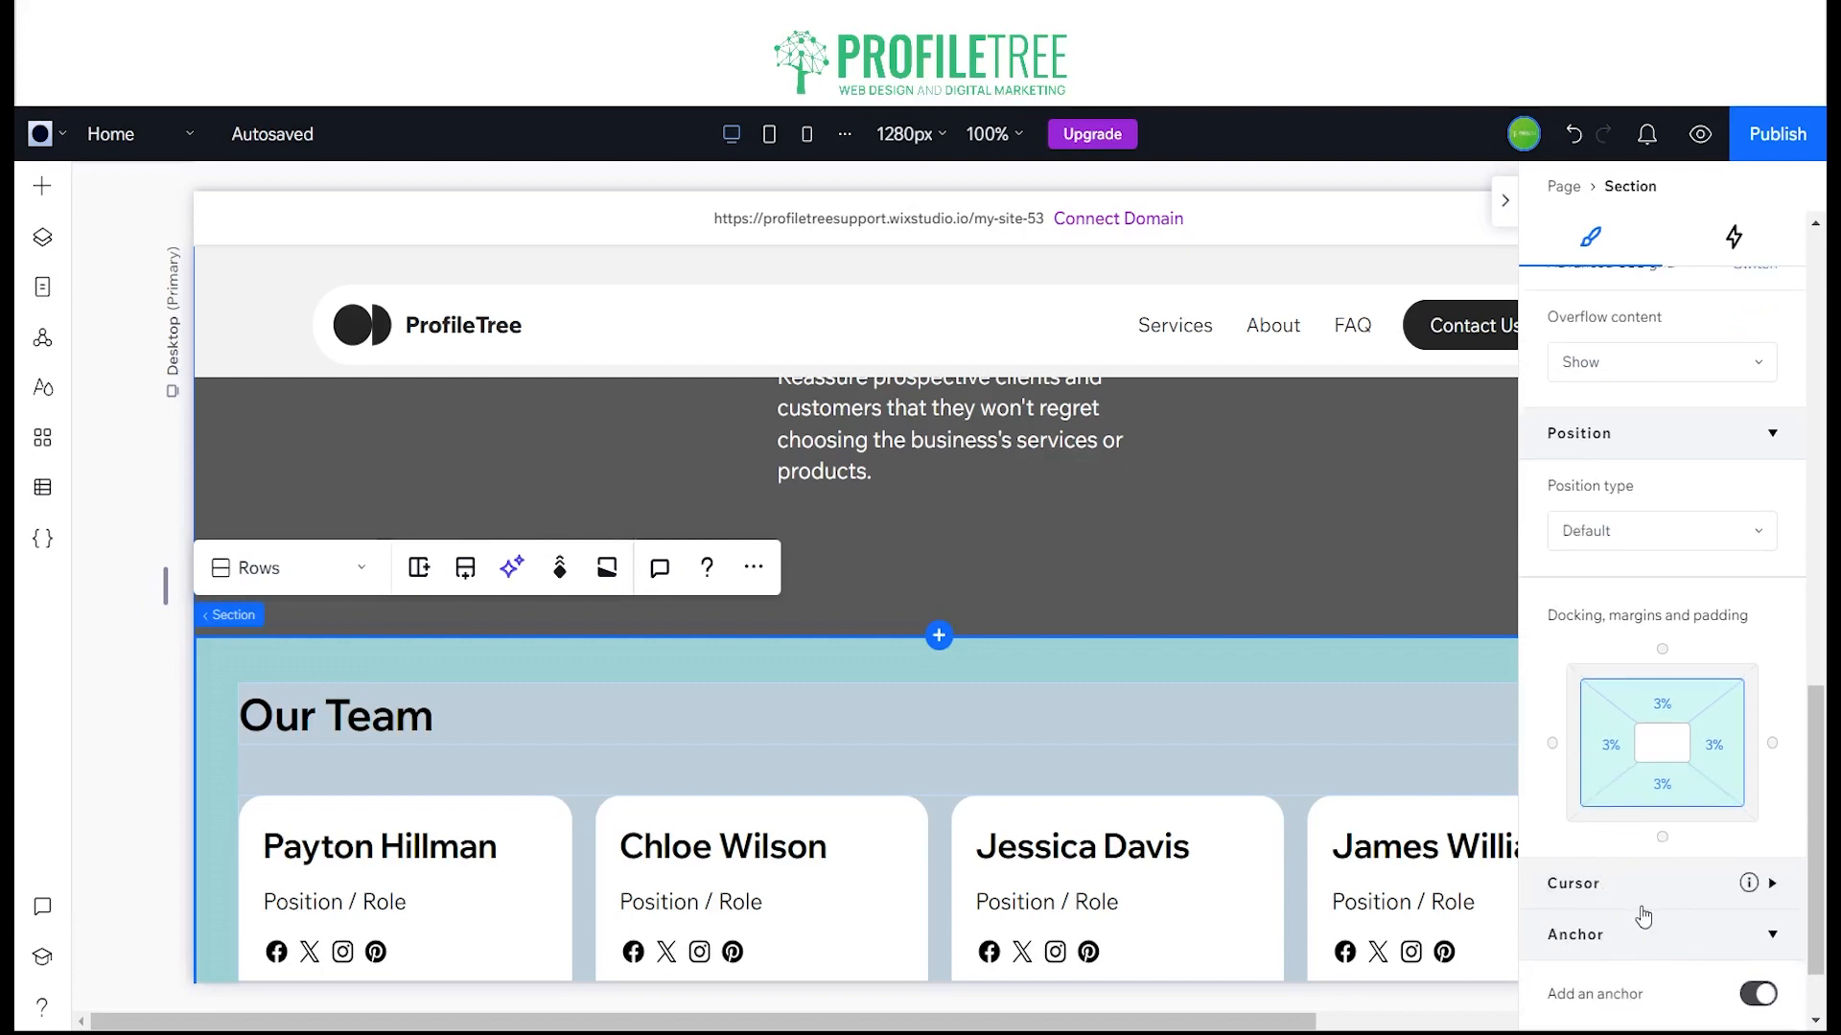
{"action": "scroll", "coordinate": [1645, 918], "scroll_direction": "down", "scroll_amount": 2}
{"action": "left_click", "coordinate": [1618, 986]}
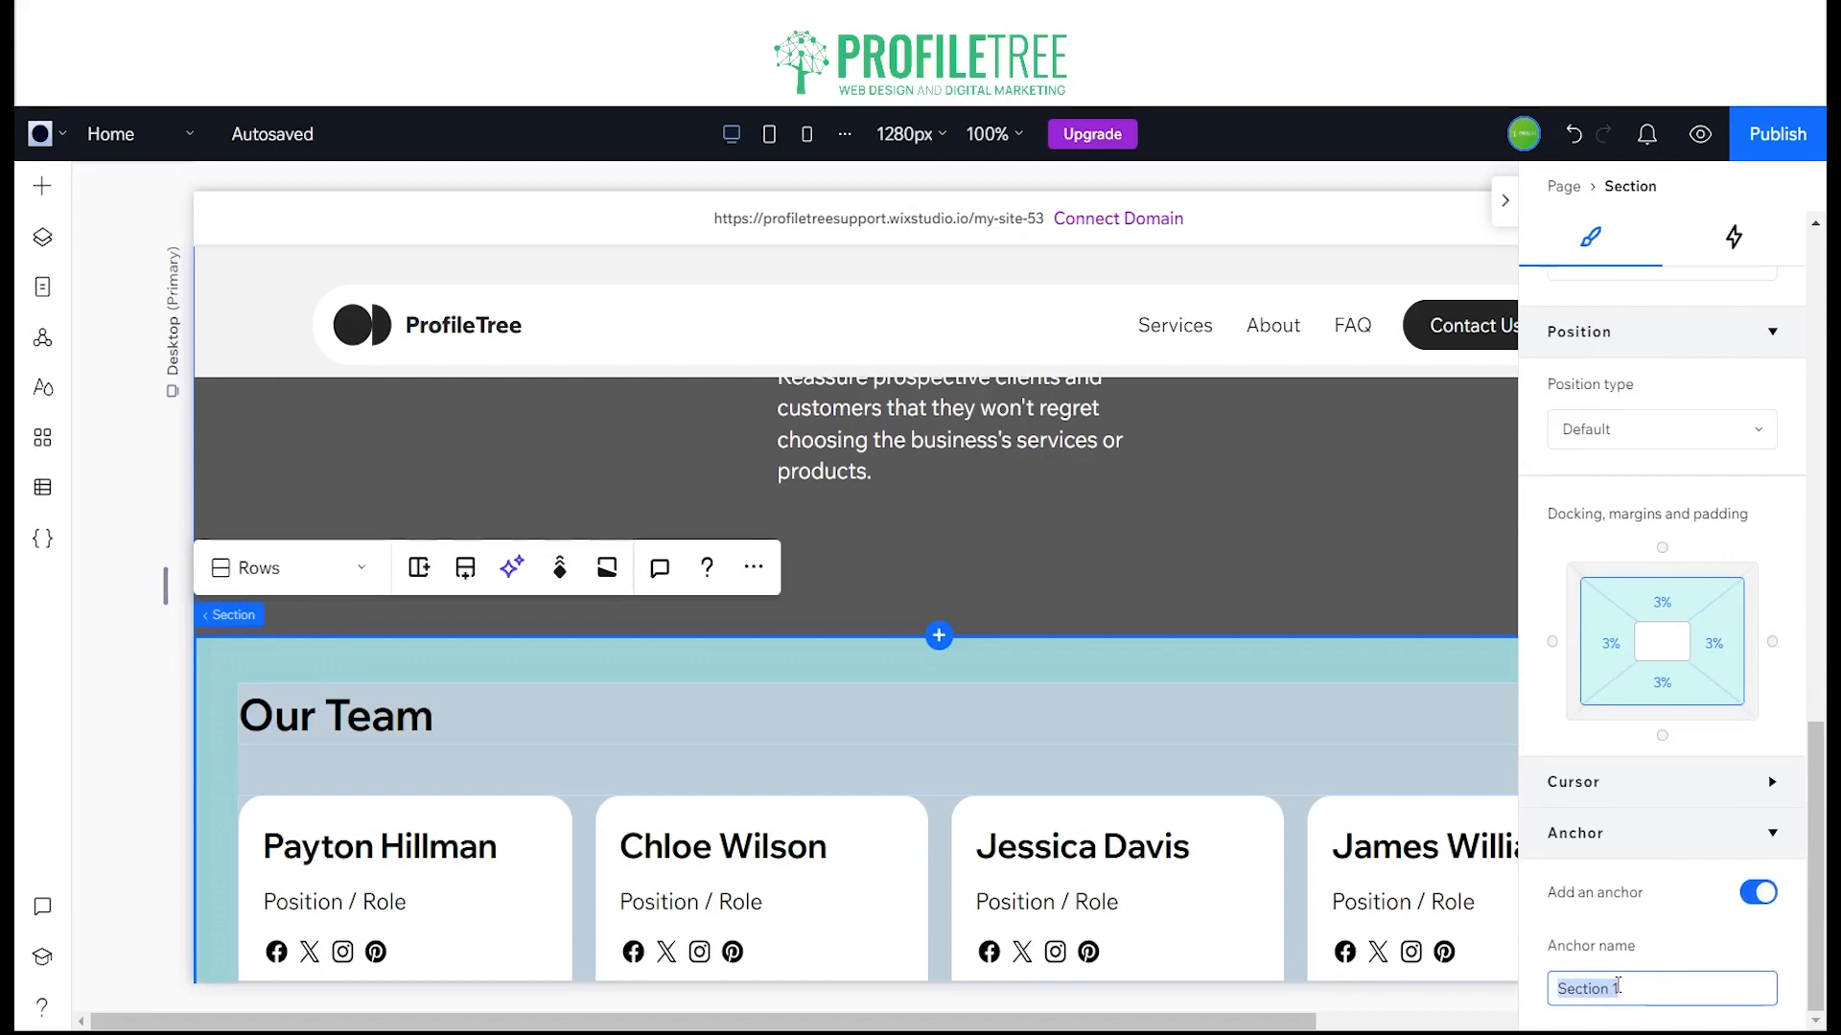
{"action": "type", "text": "Our Team"}
{"action": "scroll", "coordinate": [1673, 959], "scroll_direction": "up", "scroll_amount": 10}
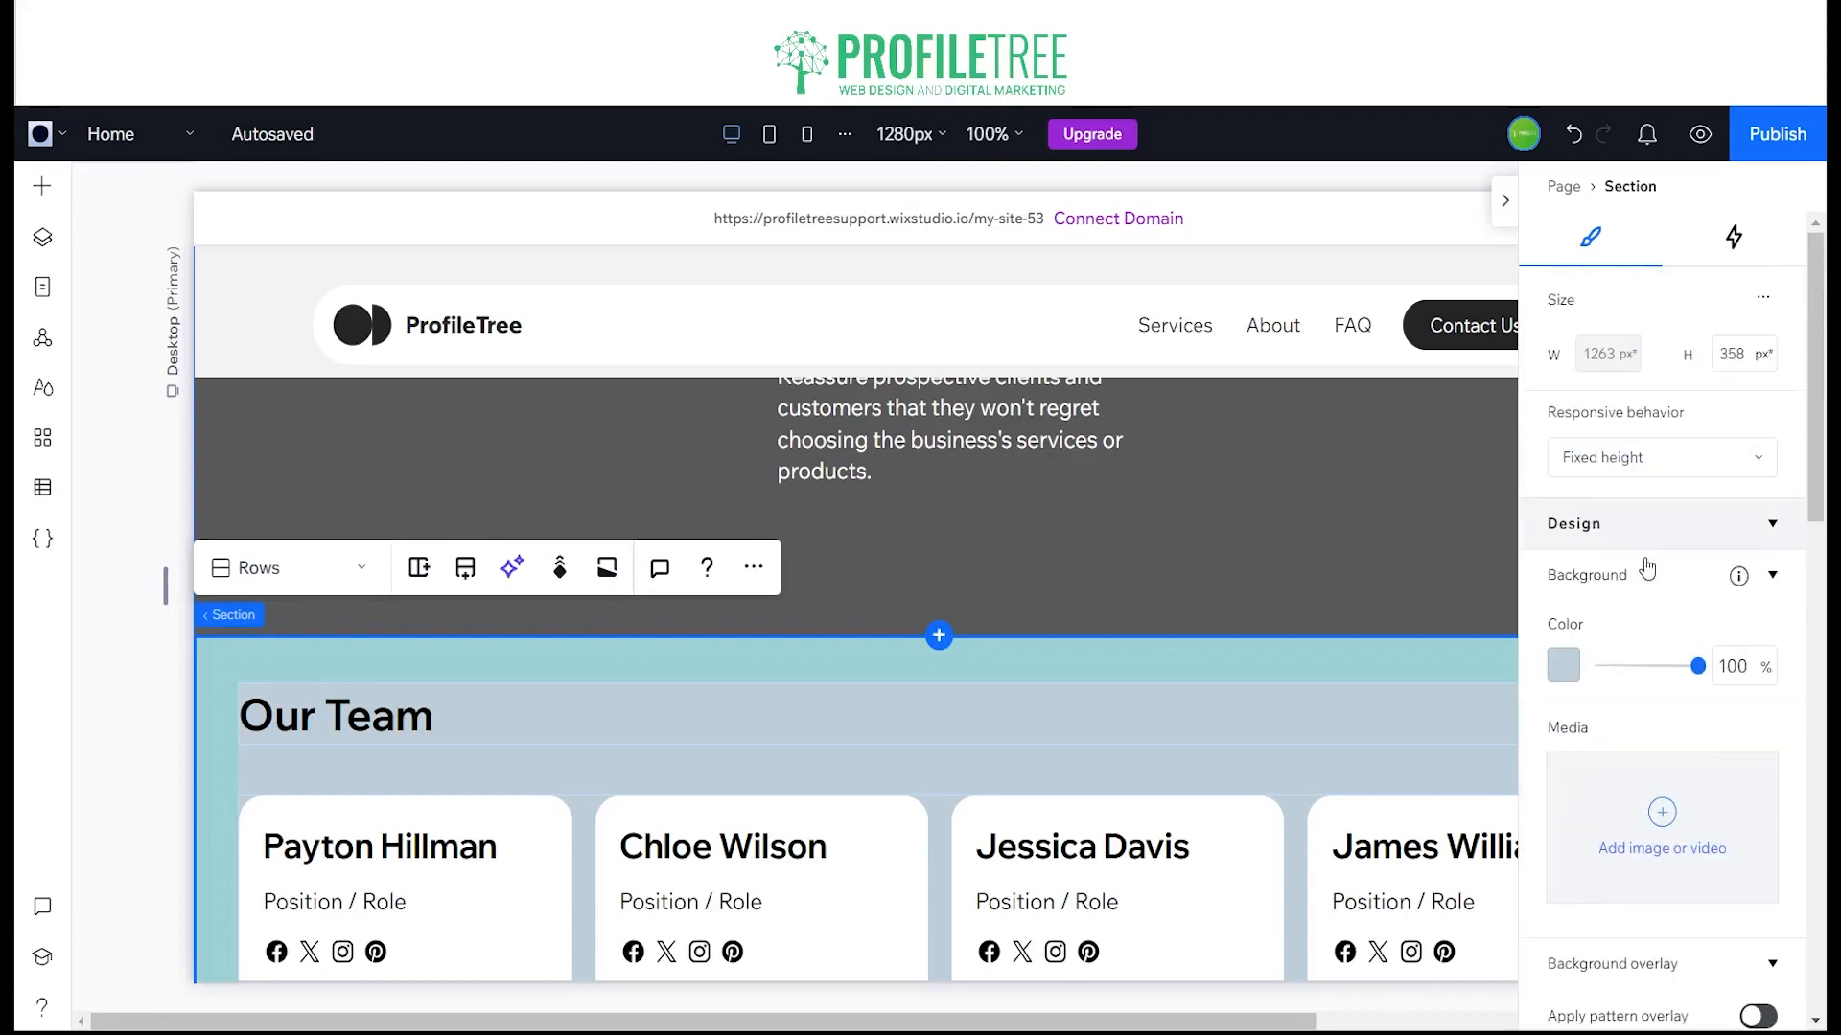
{"action": "left_click", "coordinate": [1373, 270]}
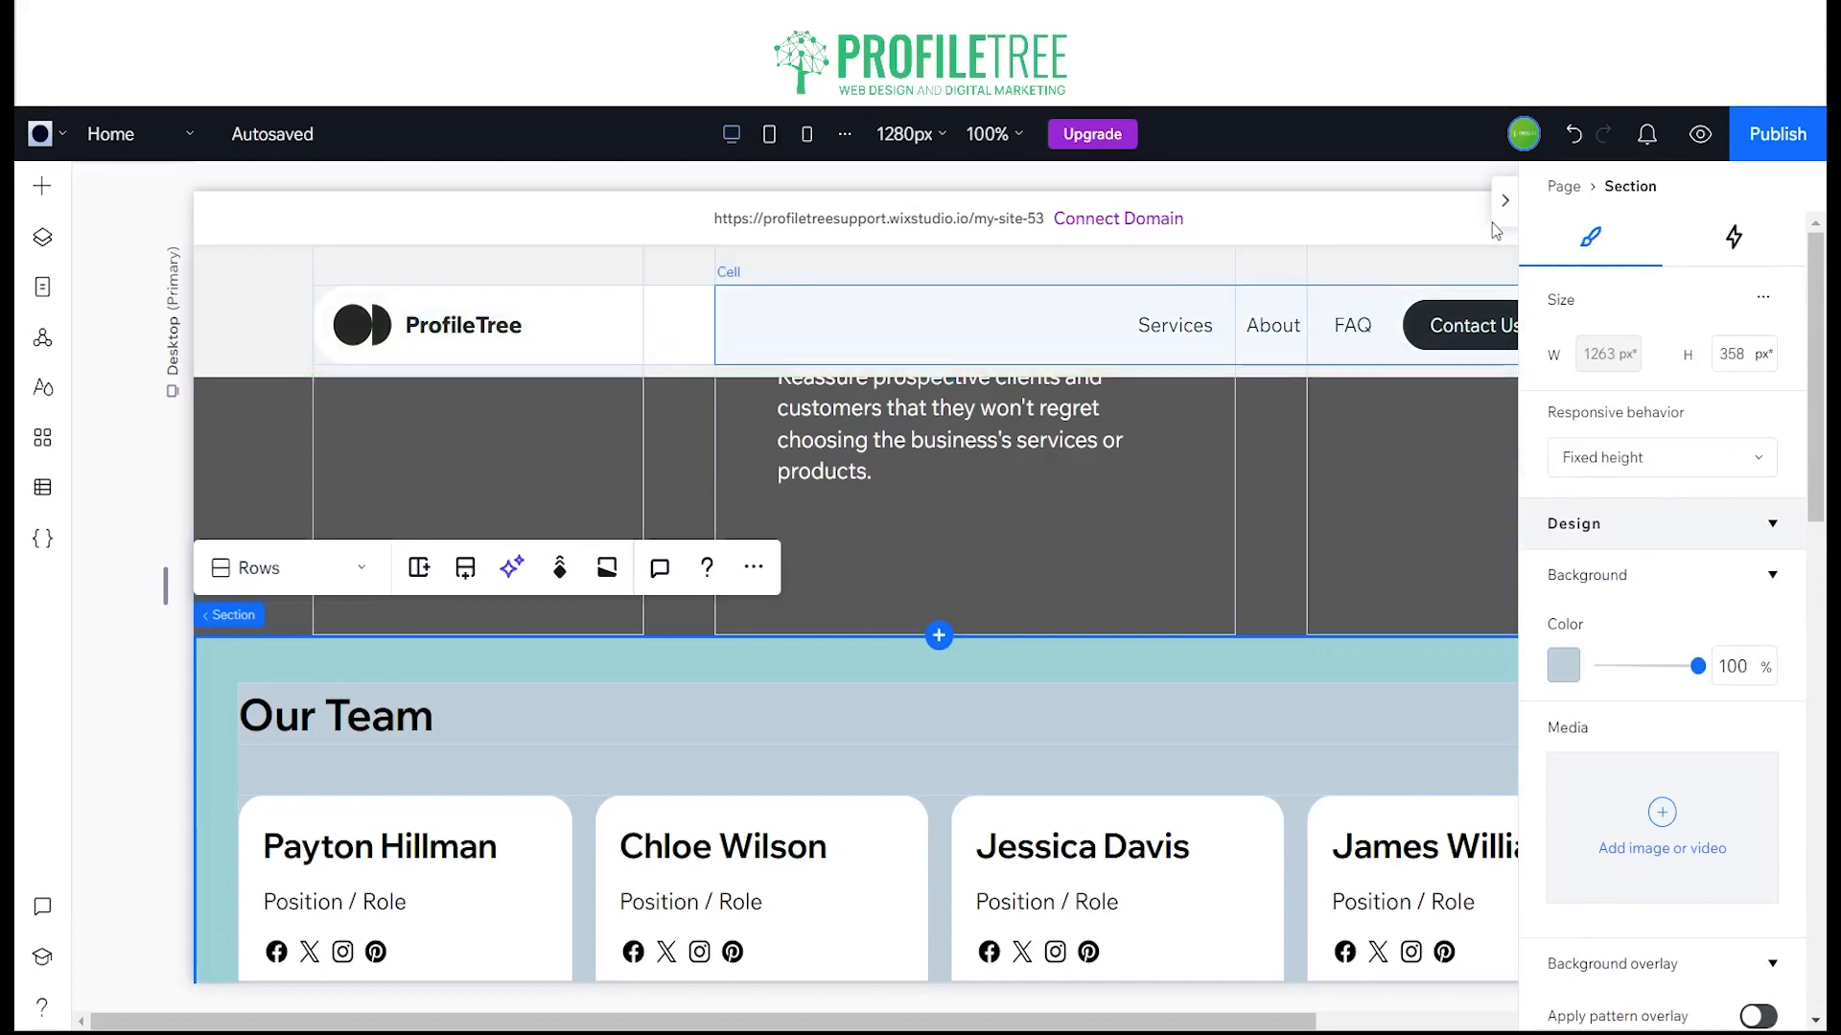
{"action": "left_click", "coordinate": [1504, 200]}
Step: Add a link item to the header's horizontal menu that points to the Our Team anchor on the Home page
{"action": "scroll", "coordinate": [1072, 518], "scroll_direction": "up", "scroll_amount": 5}
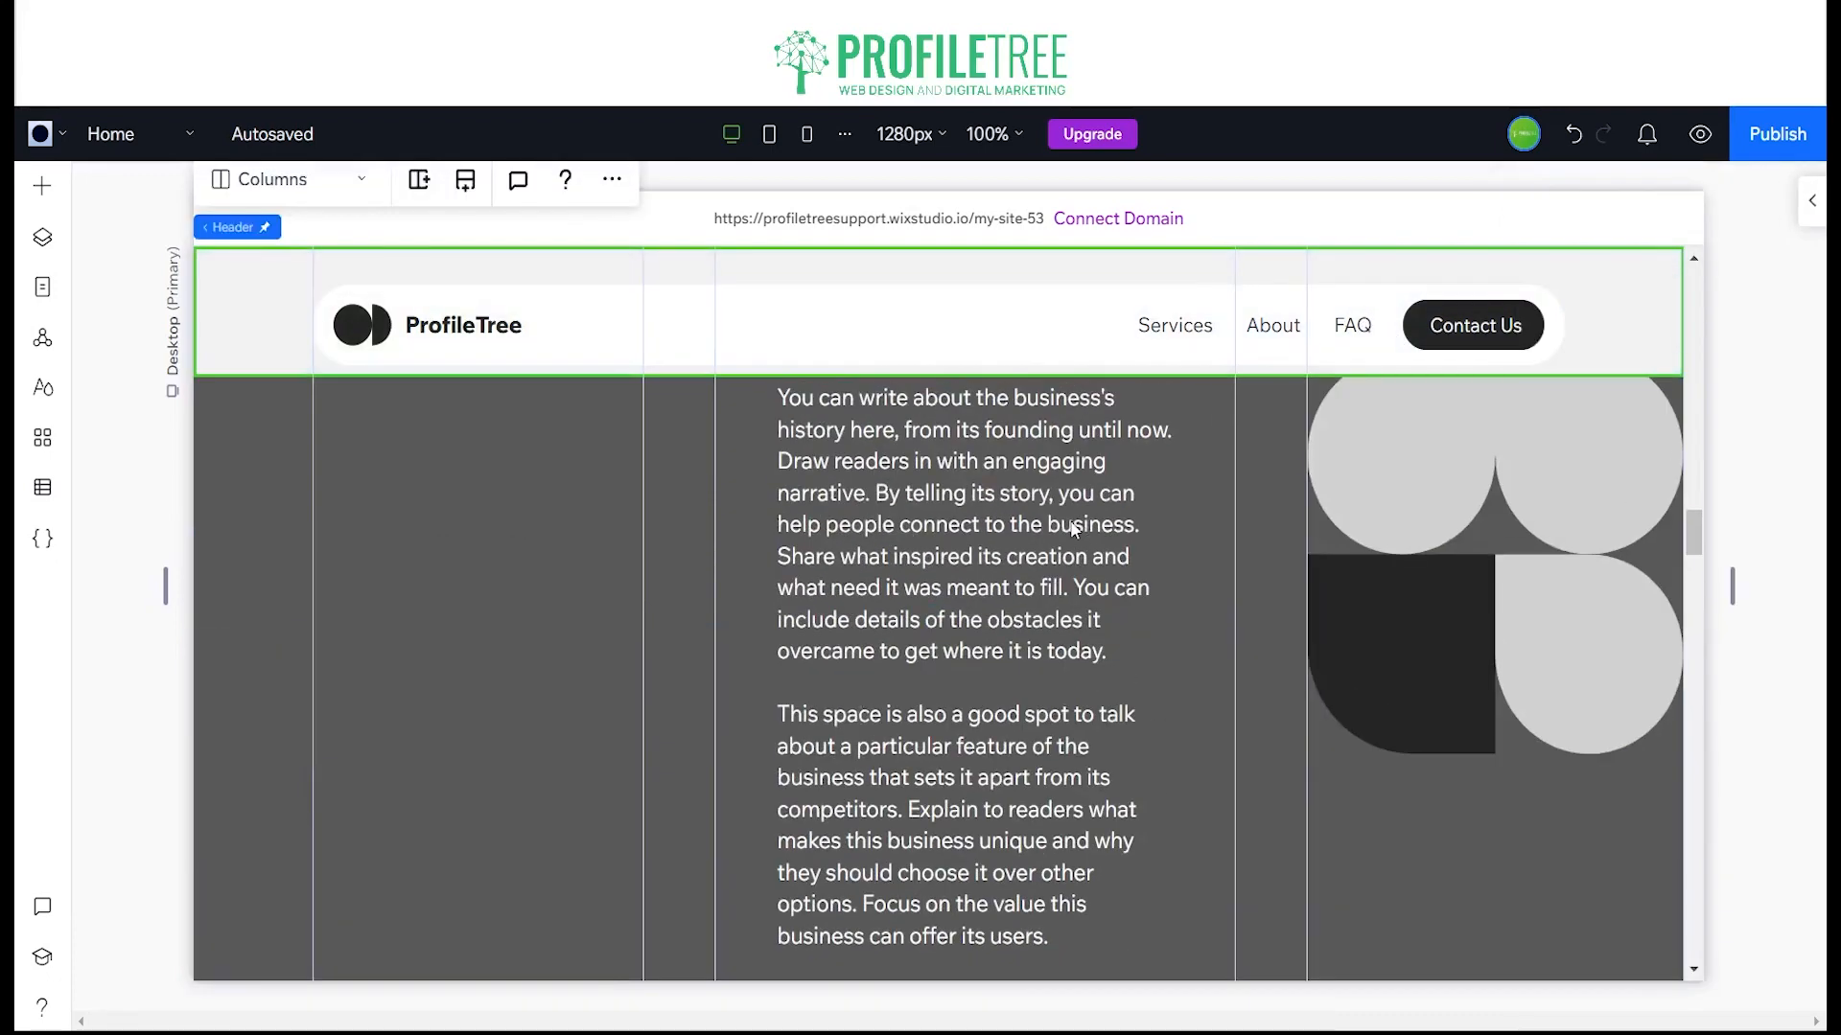
{"action": "scroll", "coordinate": [1081, 535], "scroll_direction": "up", "scroll_amount": 10}
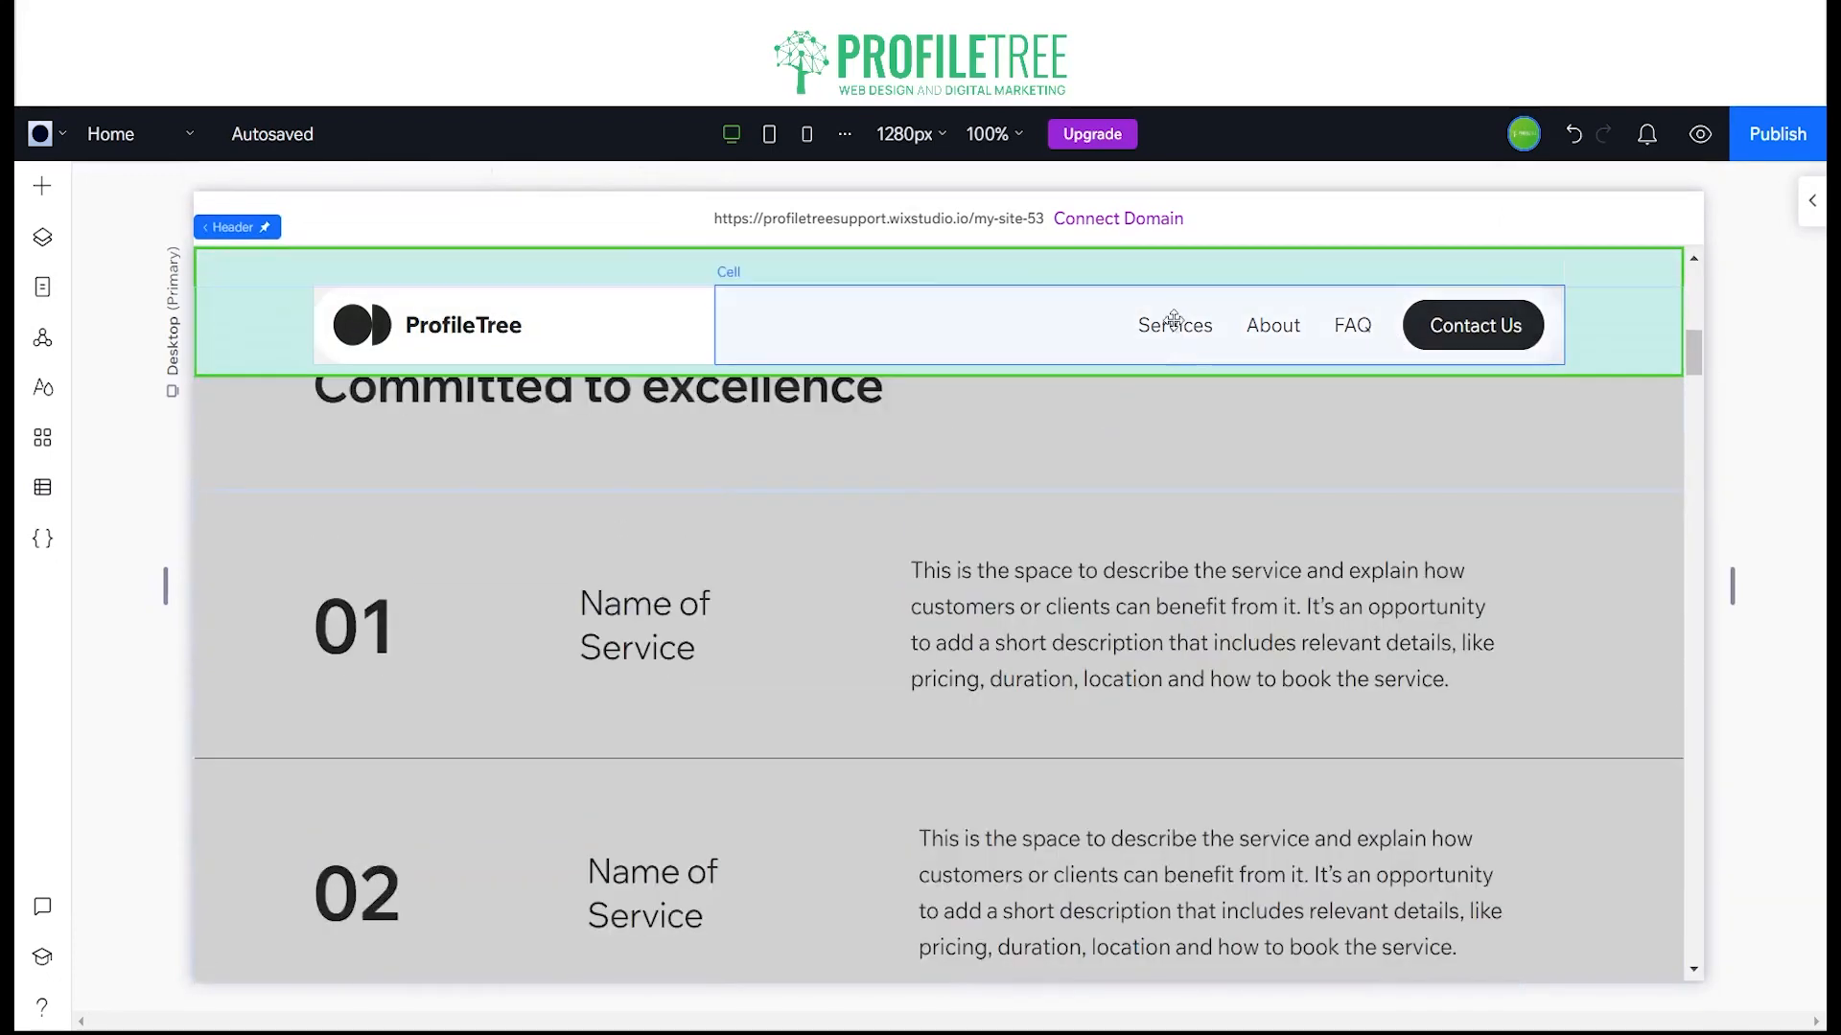
{"action": "left_click", "coordinate": [1250, 324]}
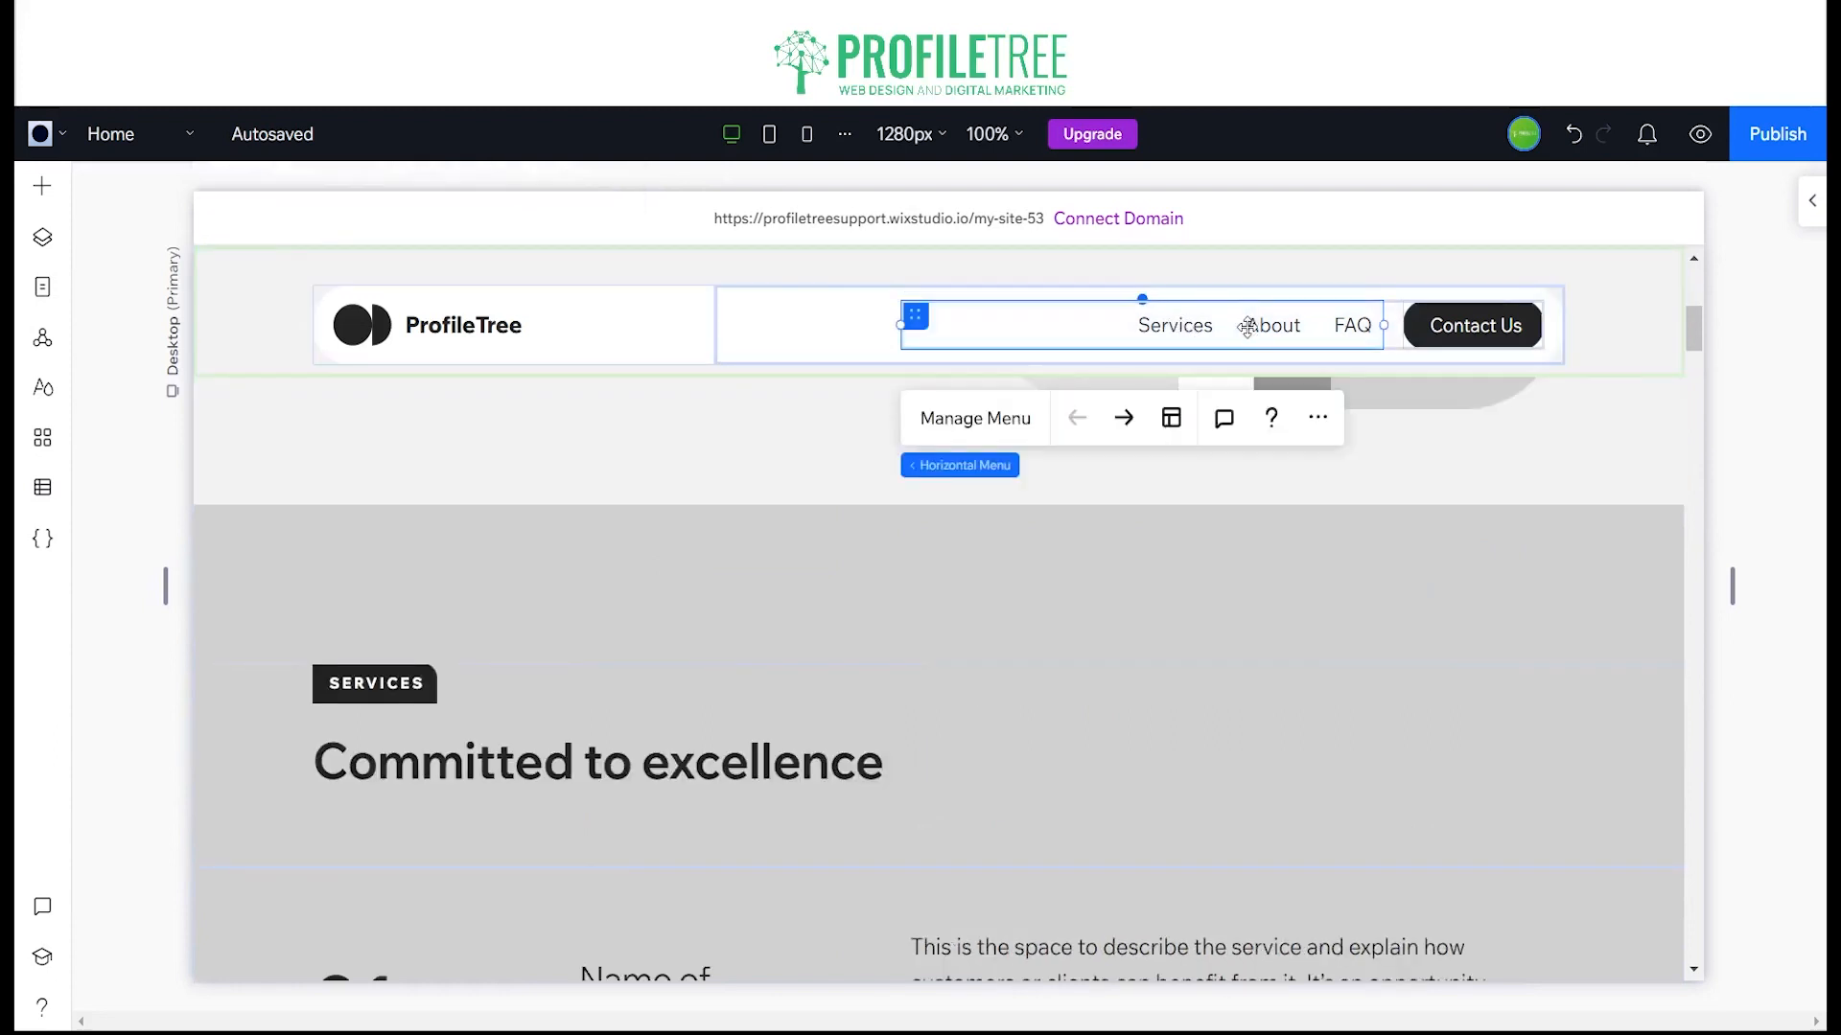
{"action": "left_click", "coordinate": [959, 419]}
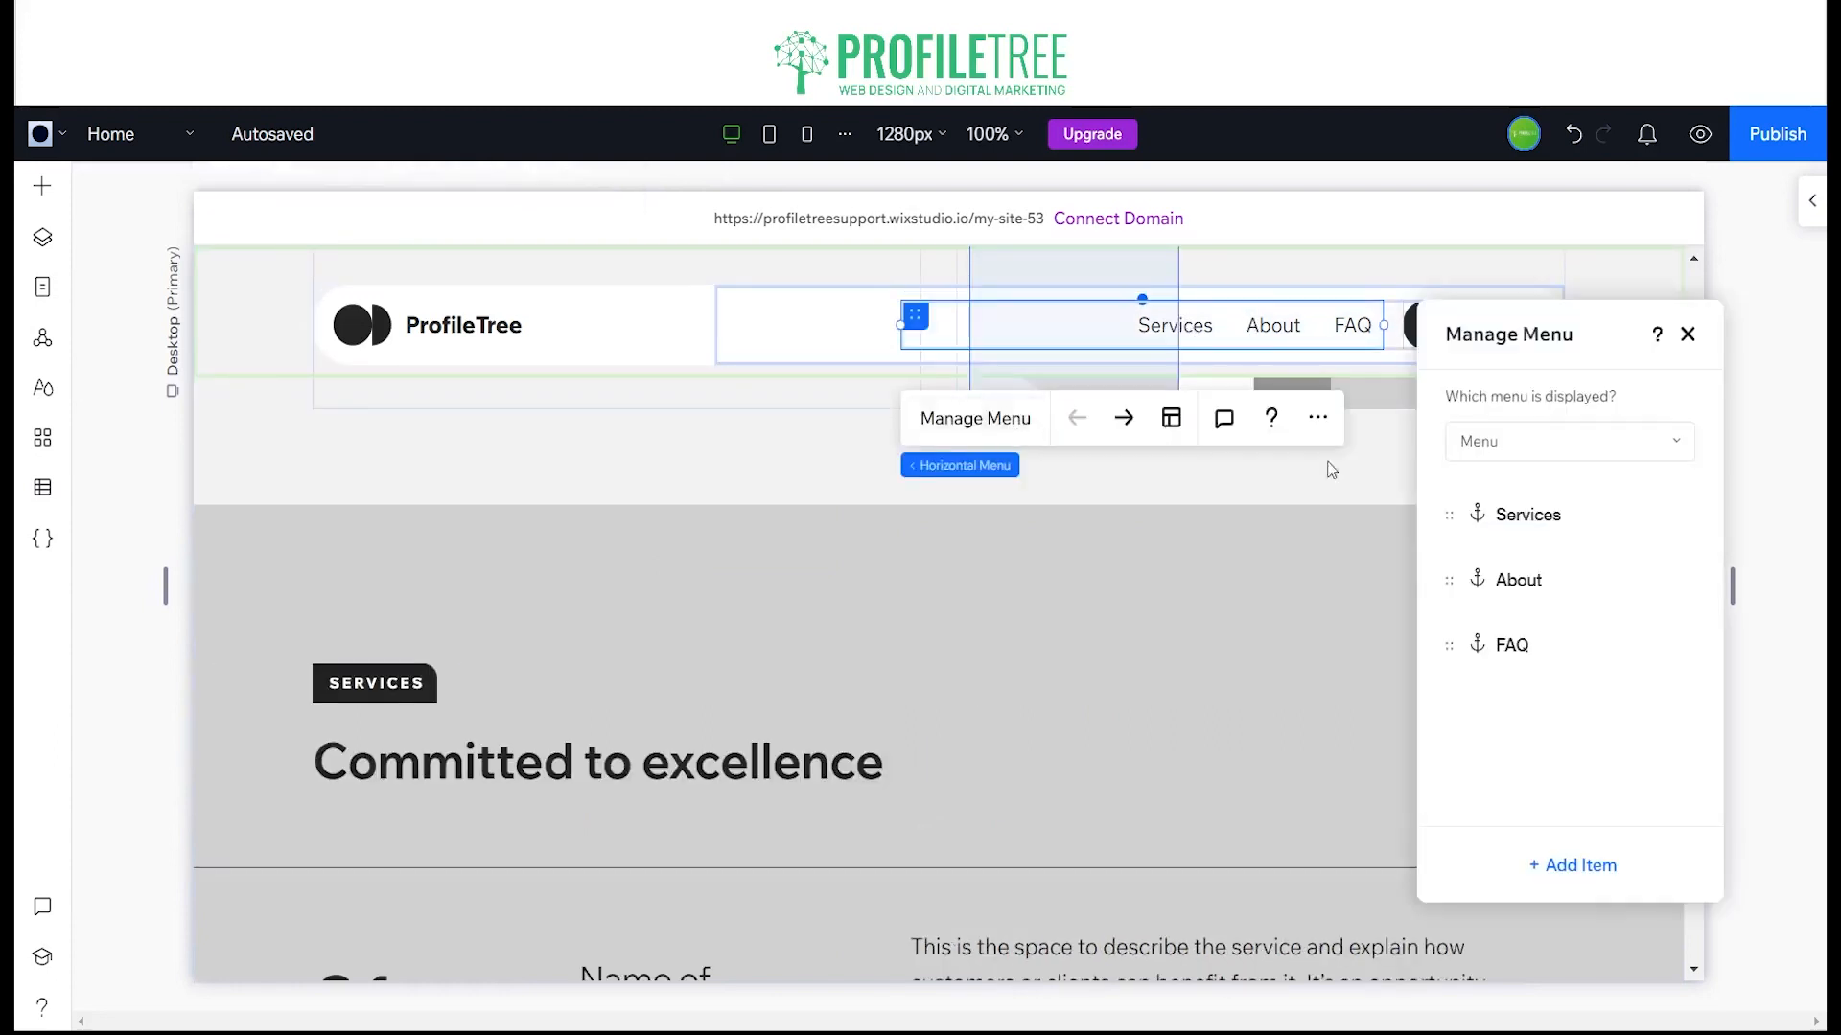
{"action": "left_click", "coordinate": [1576, 866]}
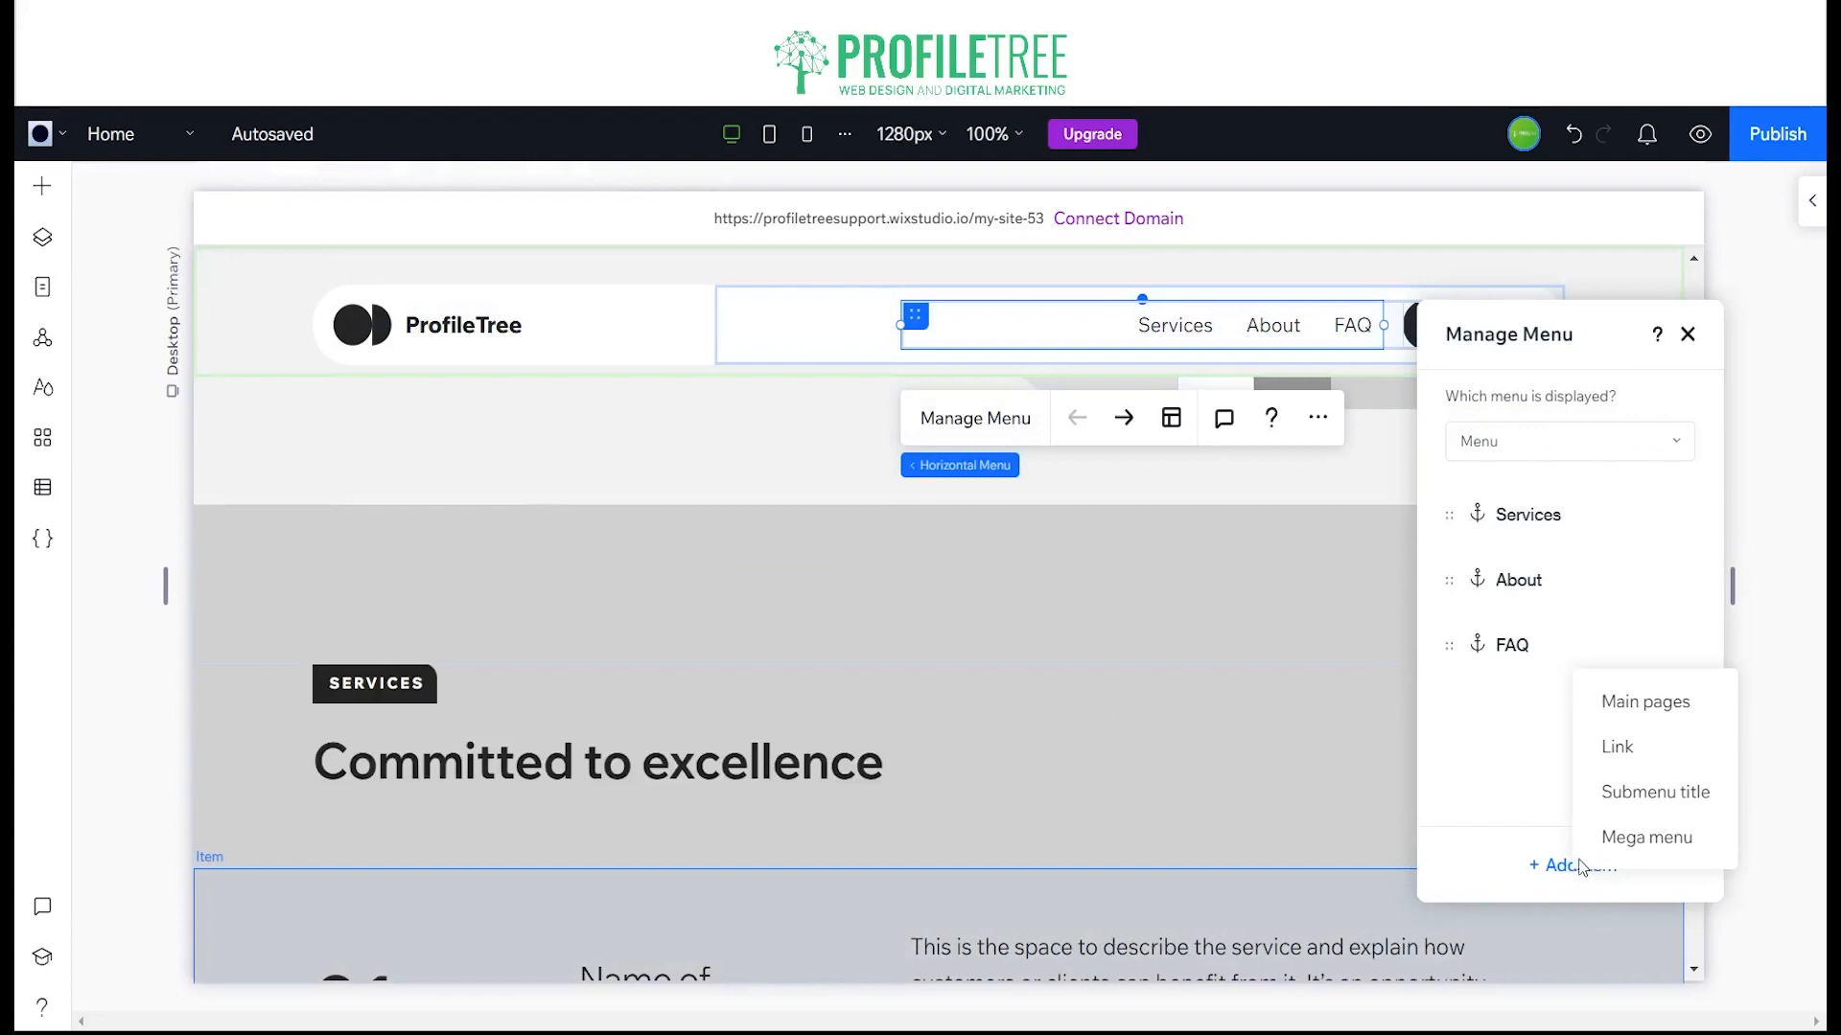
{"action": "left_click", "coordinate": [1632, 747]}
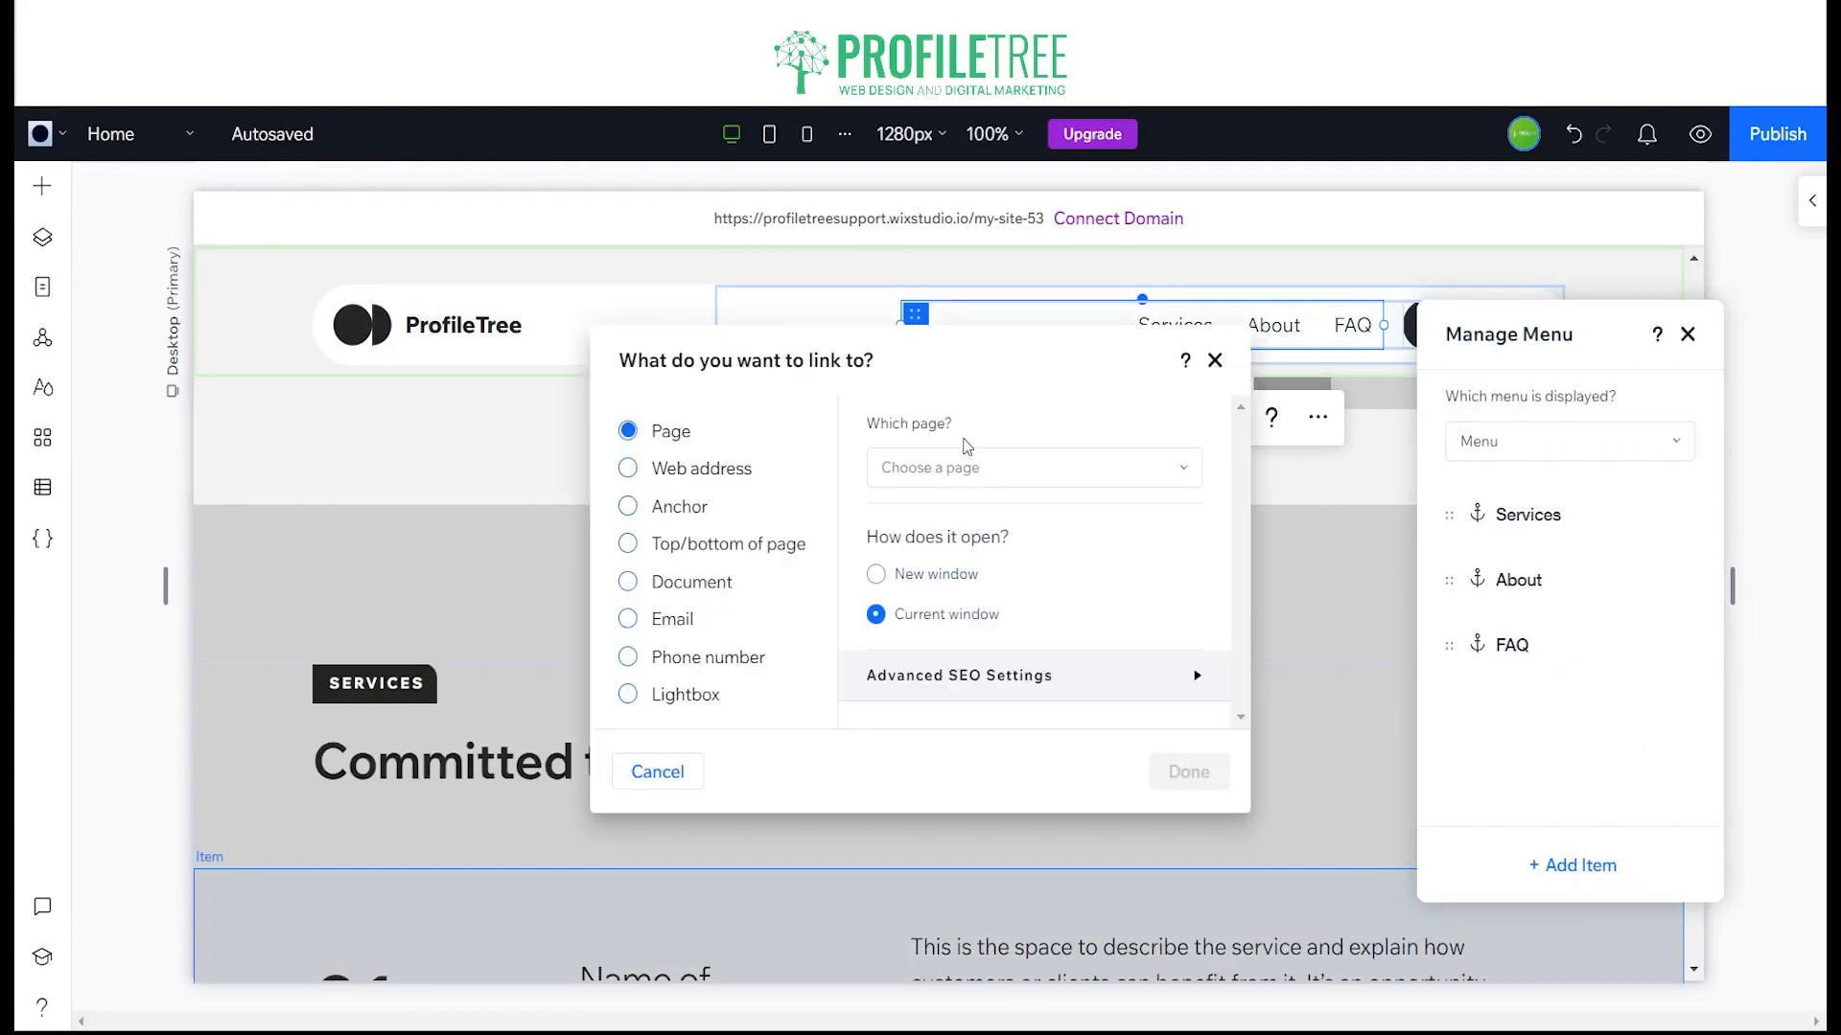
{"action": "left_click", "coordinate": [682, 508]}
{"action": "left_click", "coordinate": [999, 484]}
{"action": "left_click", "coordinate": [987, 568]}
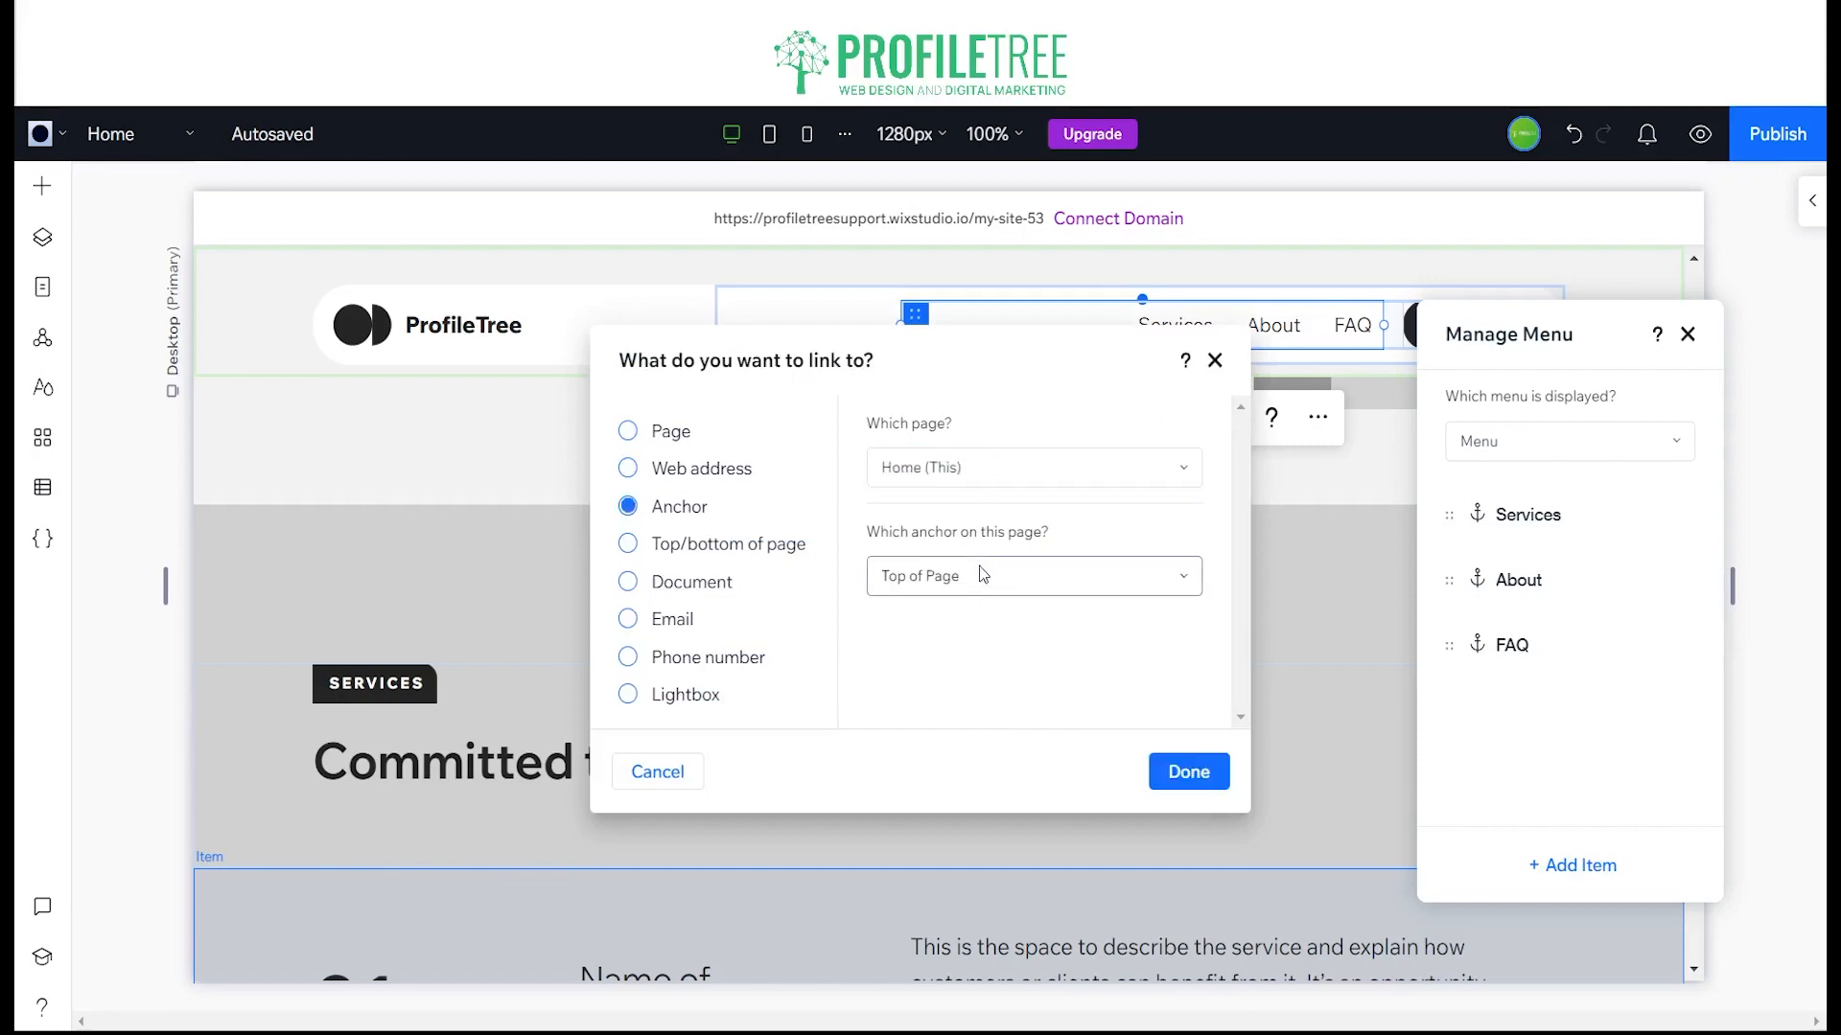
{"action": "left_click", "coordinate": [982, 573]}
{"action": "left_click", "coordinate": [949, 757]}
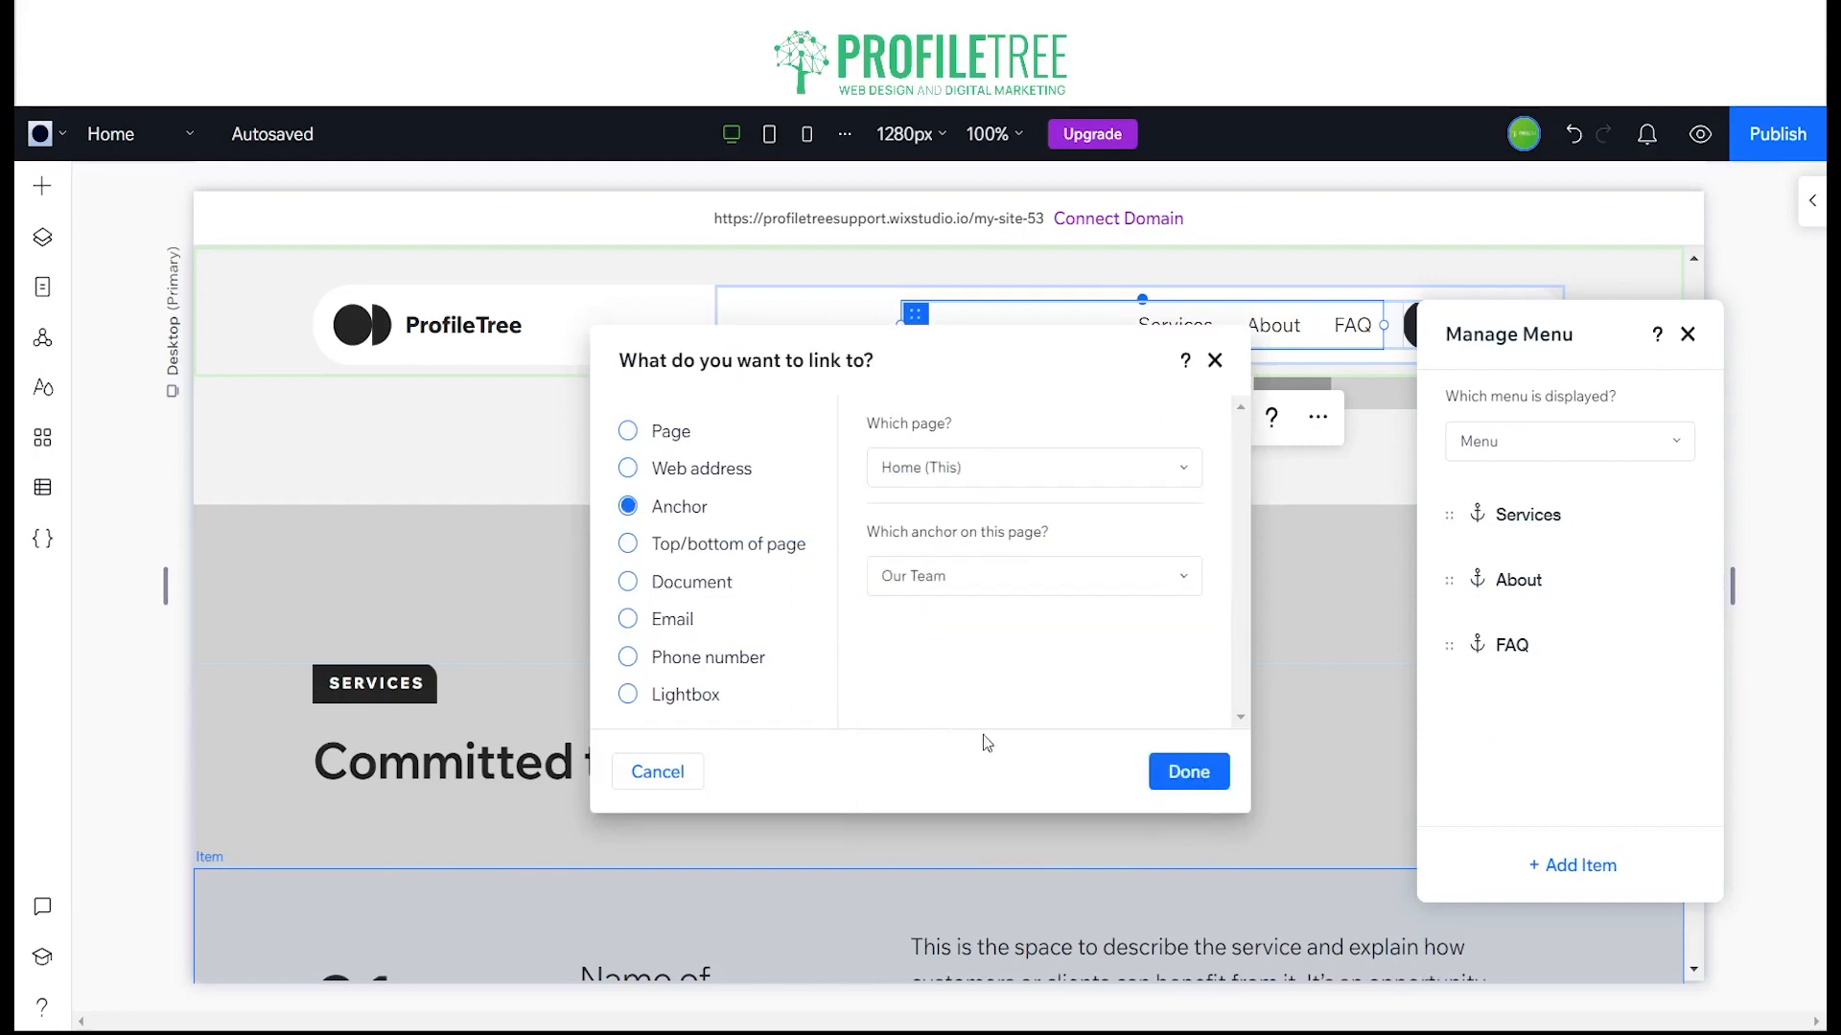
{"action": "left_click", "coordinate": [1186, 776]}
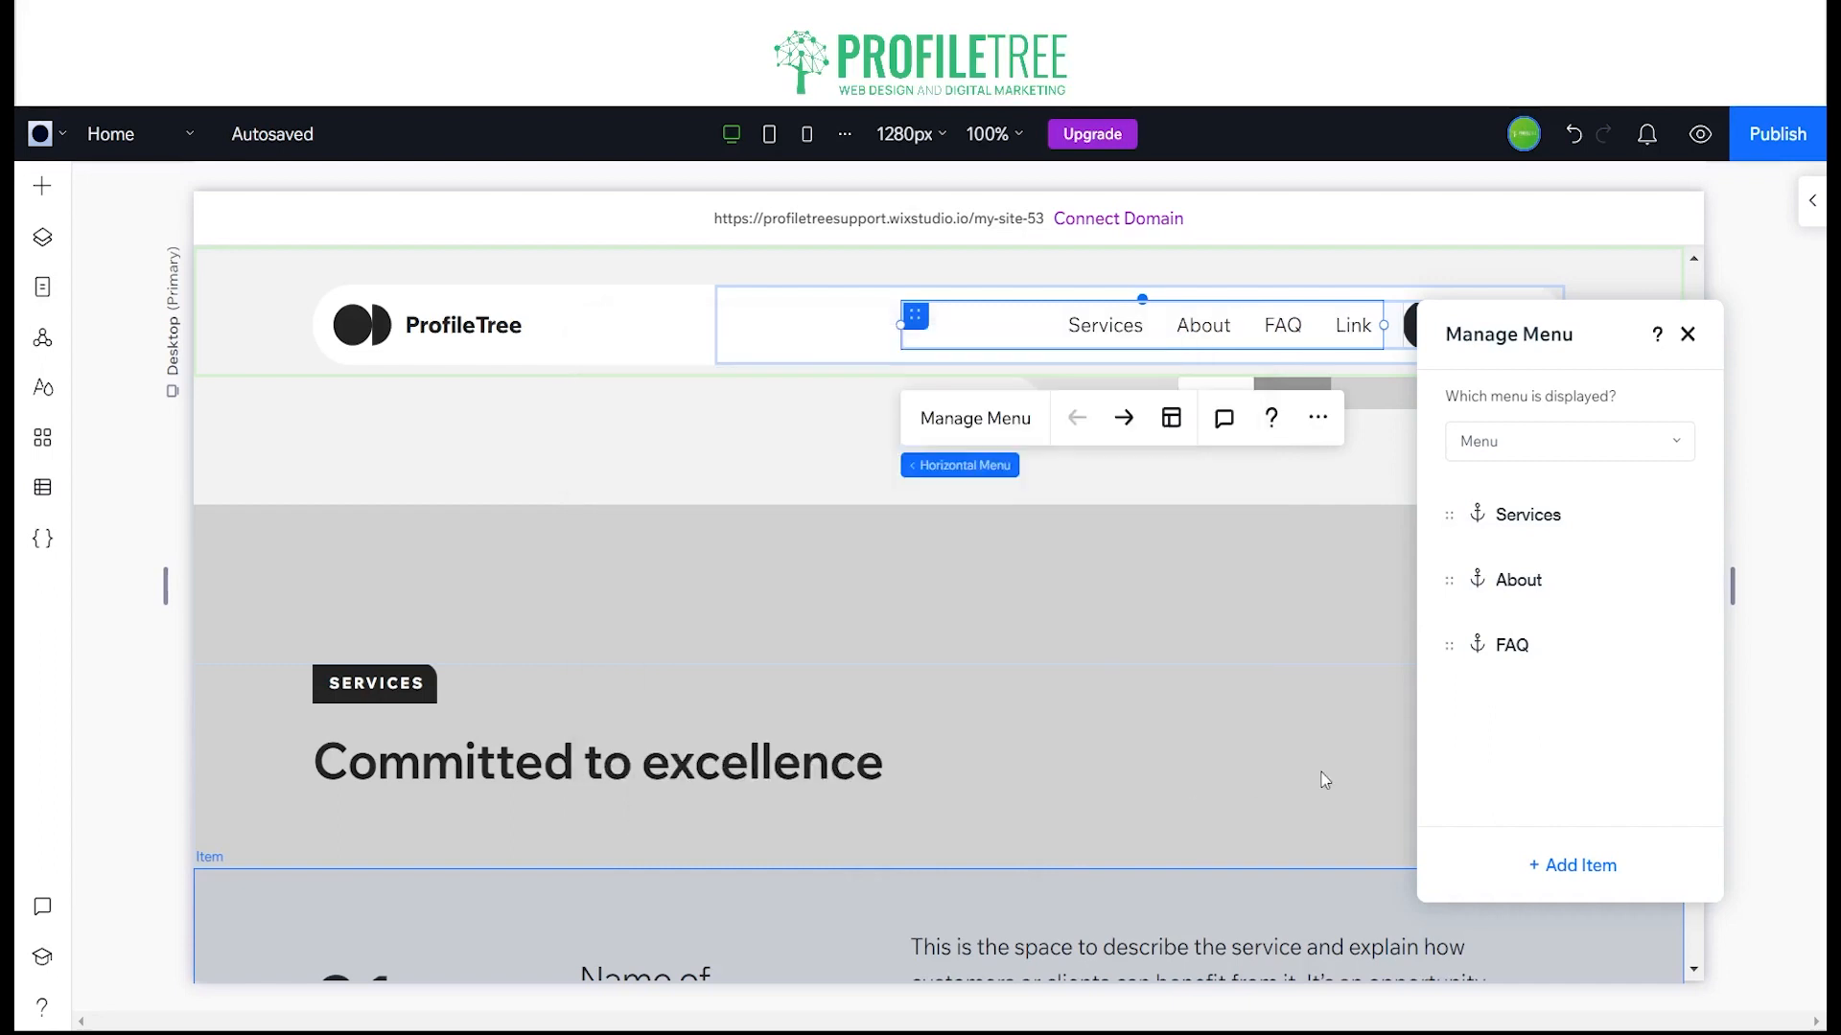
Step: Name the new header menu item Our Team, place it between About and FAQ, and finish managing the menu
{"action": "type", "text": "O"}
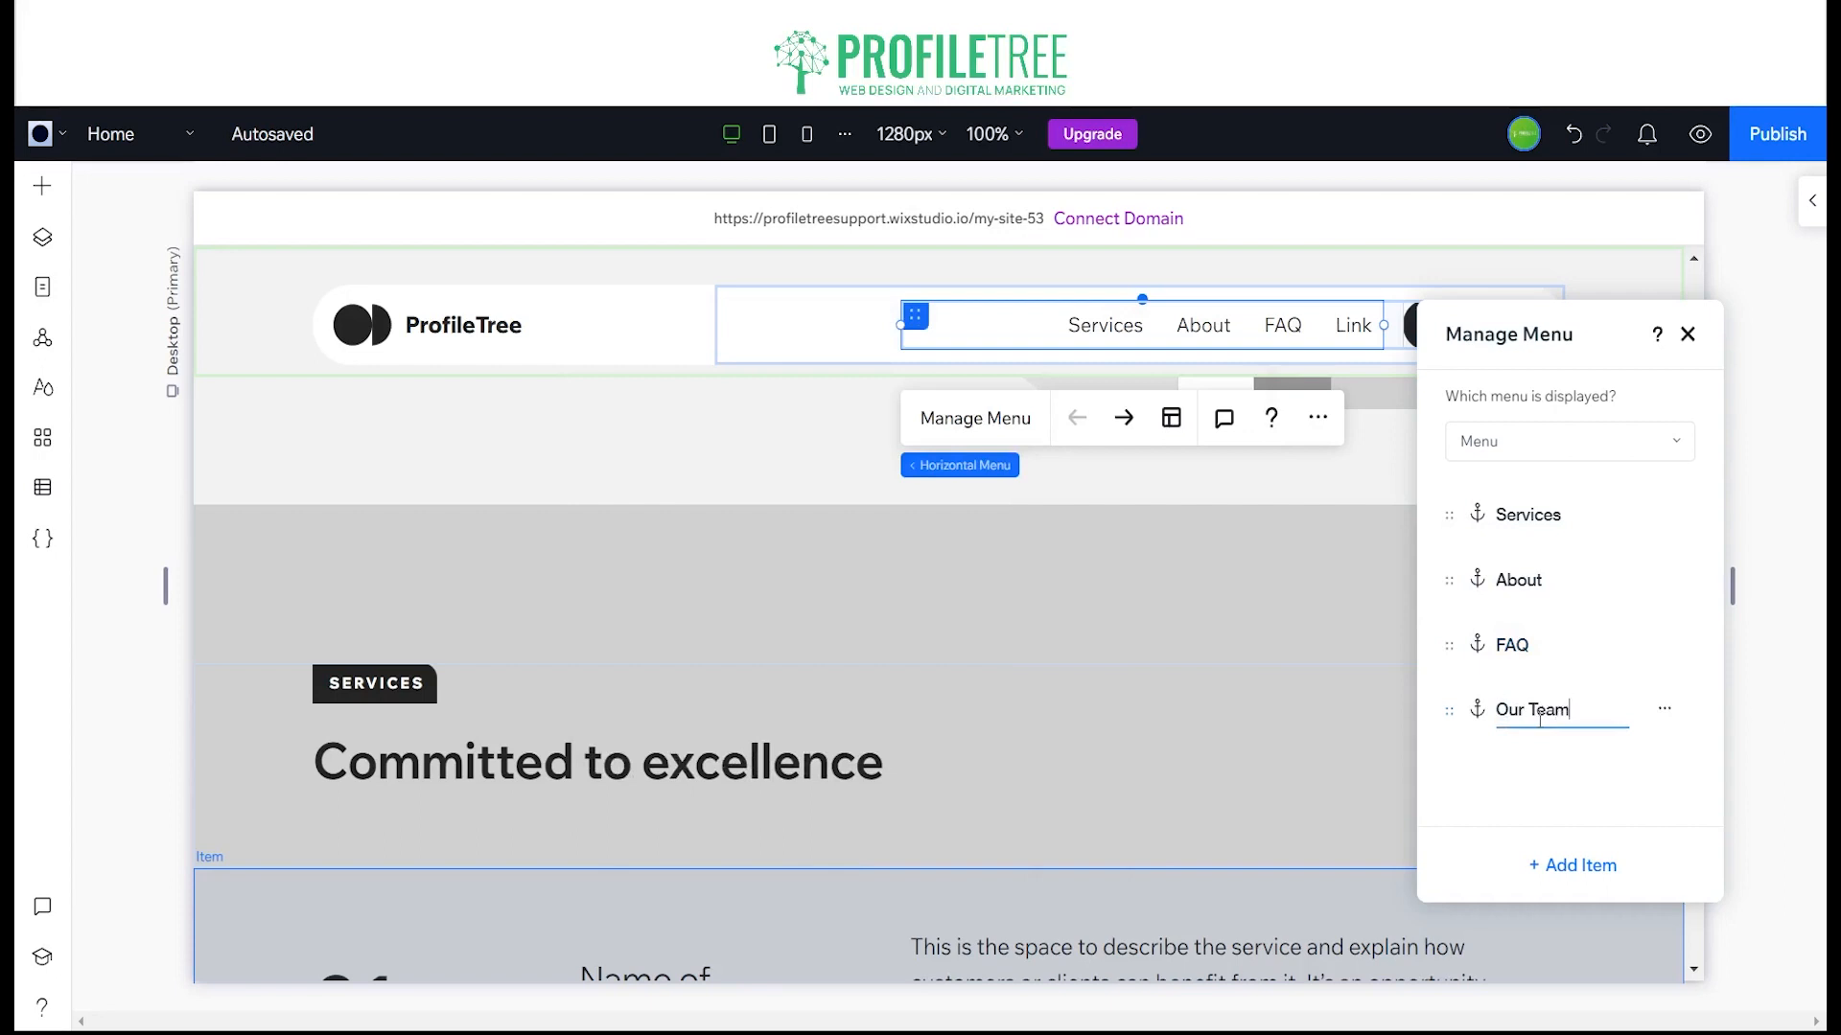
{"action": "type", "text": "ur Team"}
{"action": "left_click_drag", "start_coordinate": [1450, 711], "coordinate": [1463, 666]}
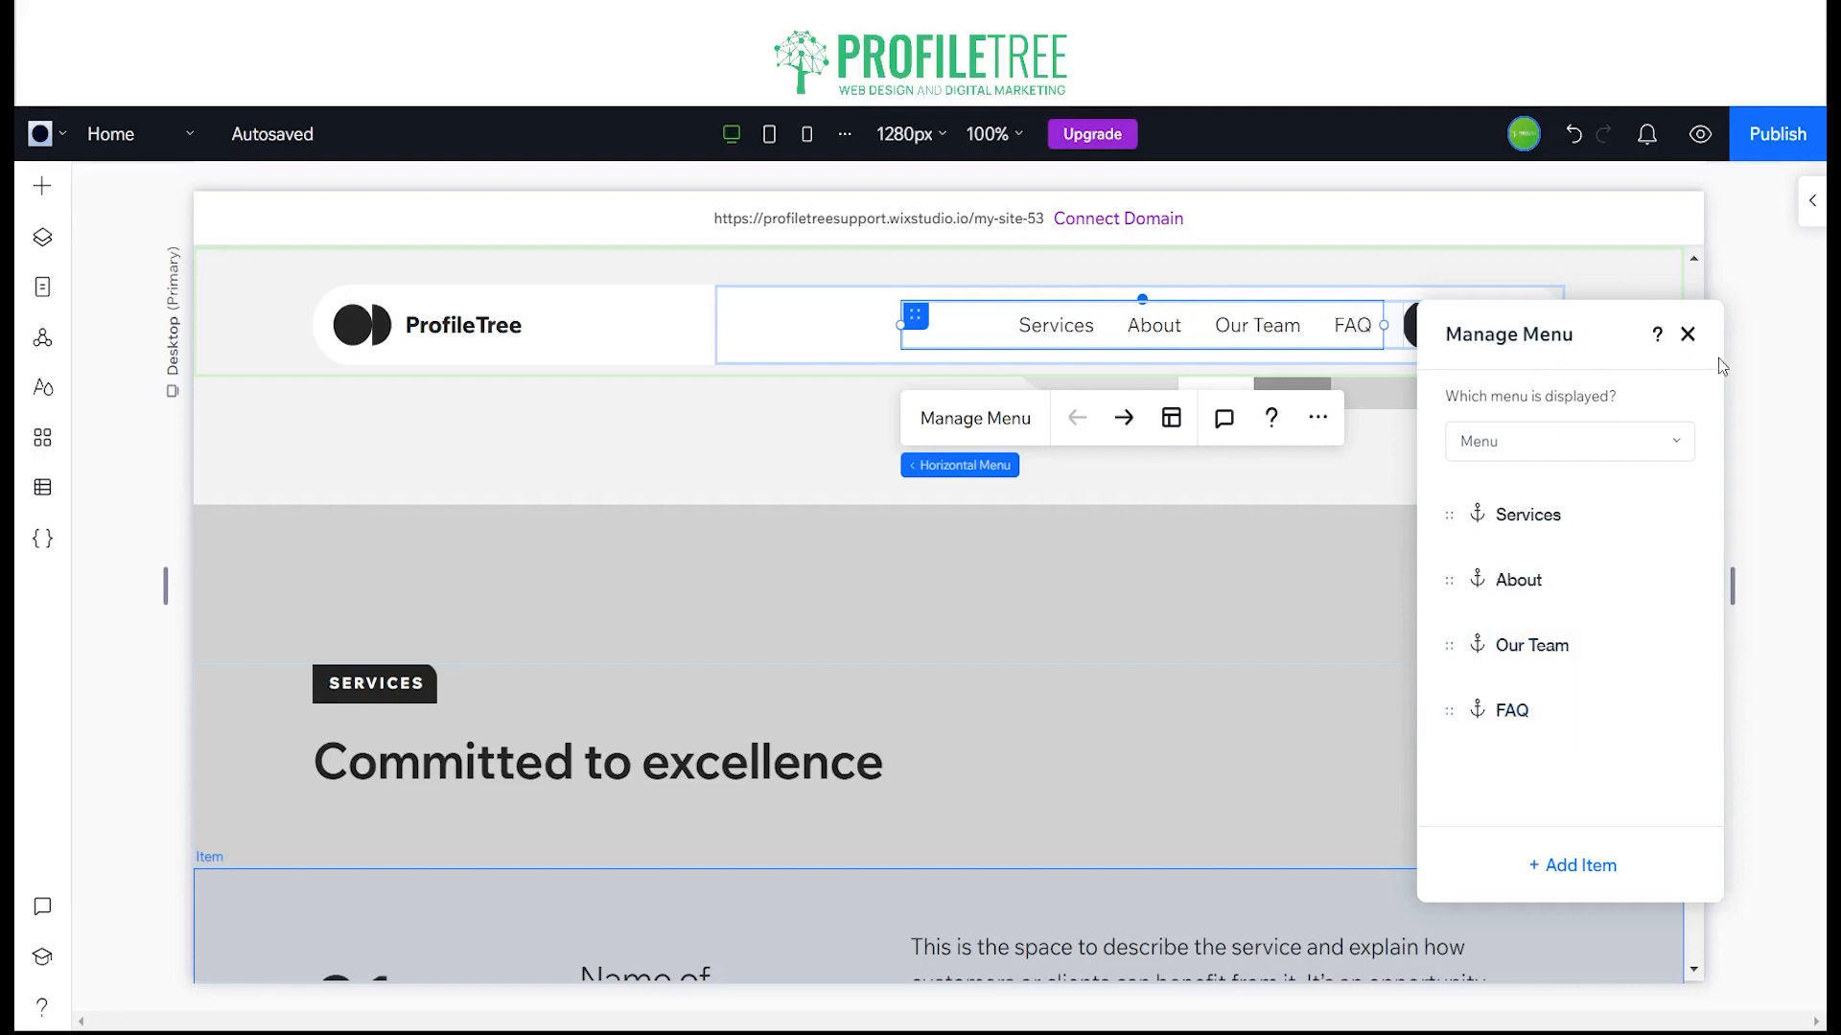
{"action": "left_click", "coordinate": [1688, 335]}
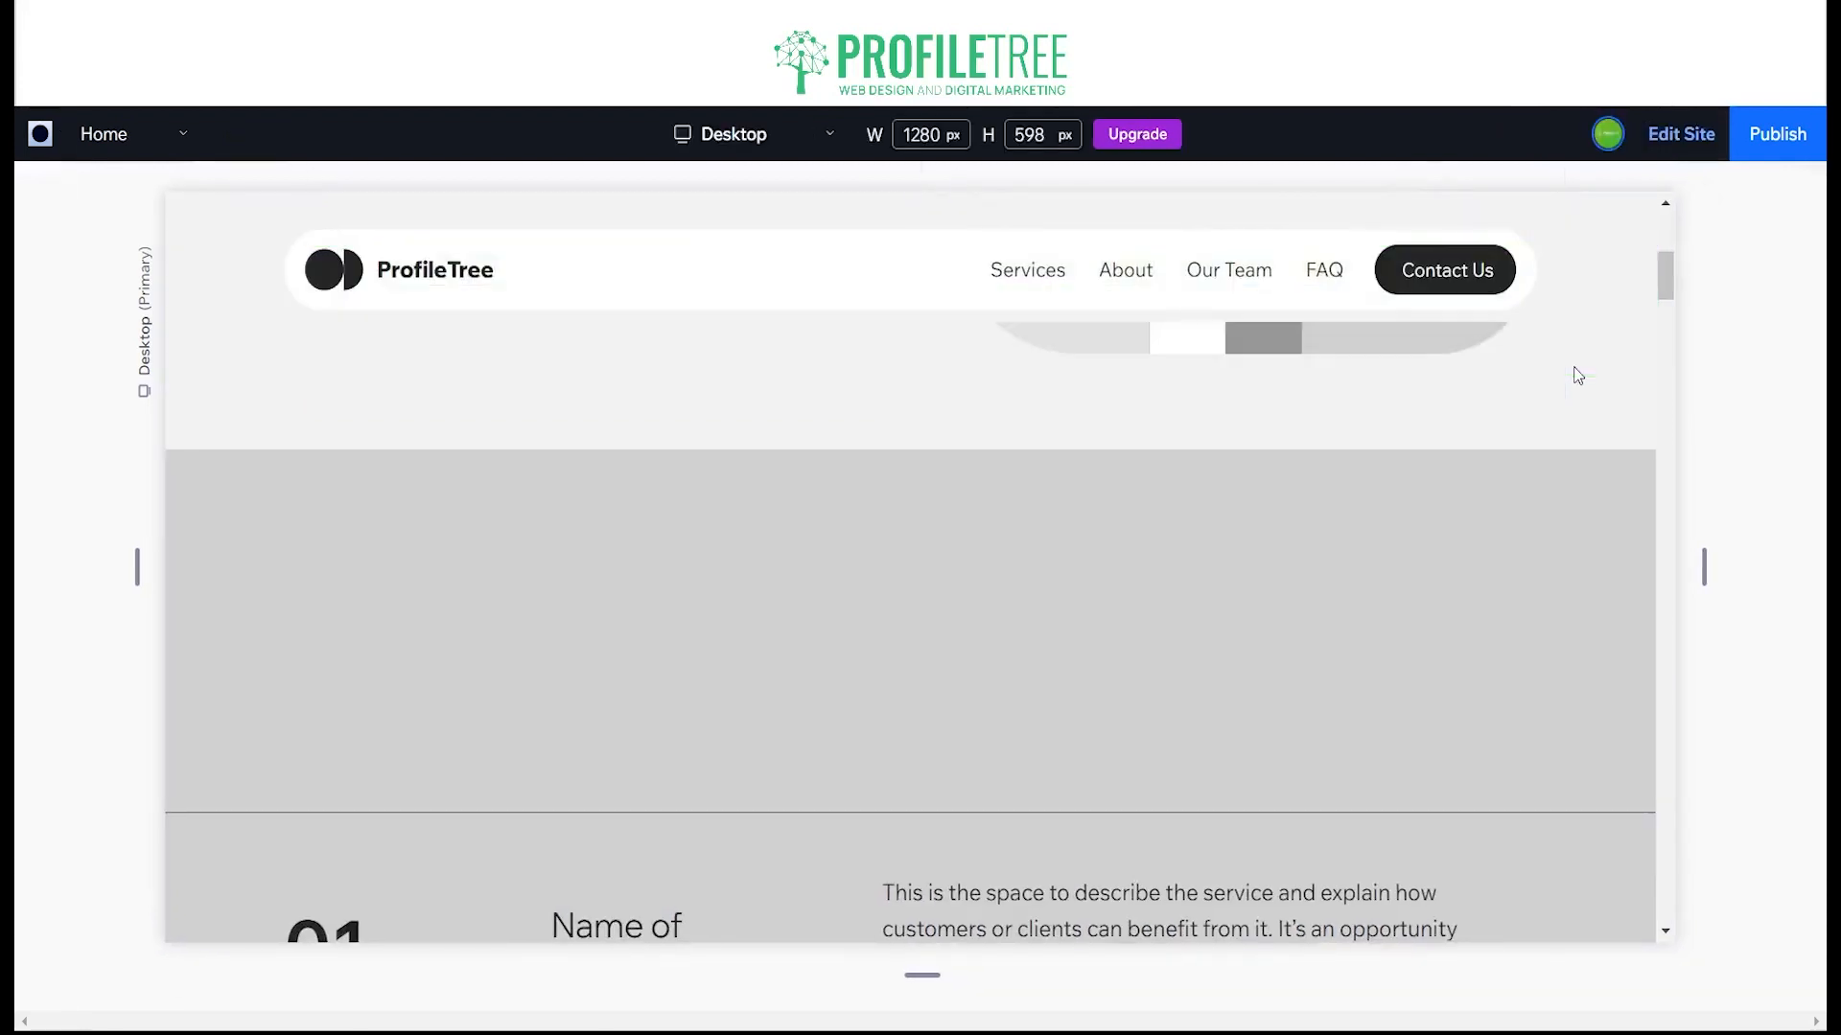
Step: Preview the site to test the header's Our Team link, and return to editing without publishing
{"action": "scroll", "coordinate": [1247, 338], "scroll_direction": "down", "scroll_amount": 8}
{"action": "left_click", "coordinate": [1247, 338]}
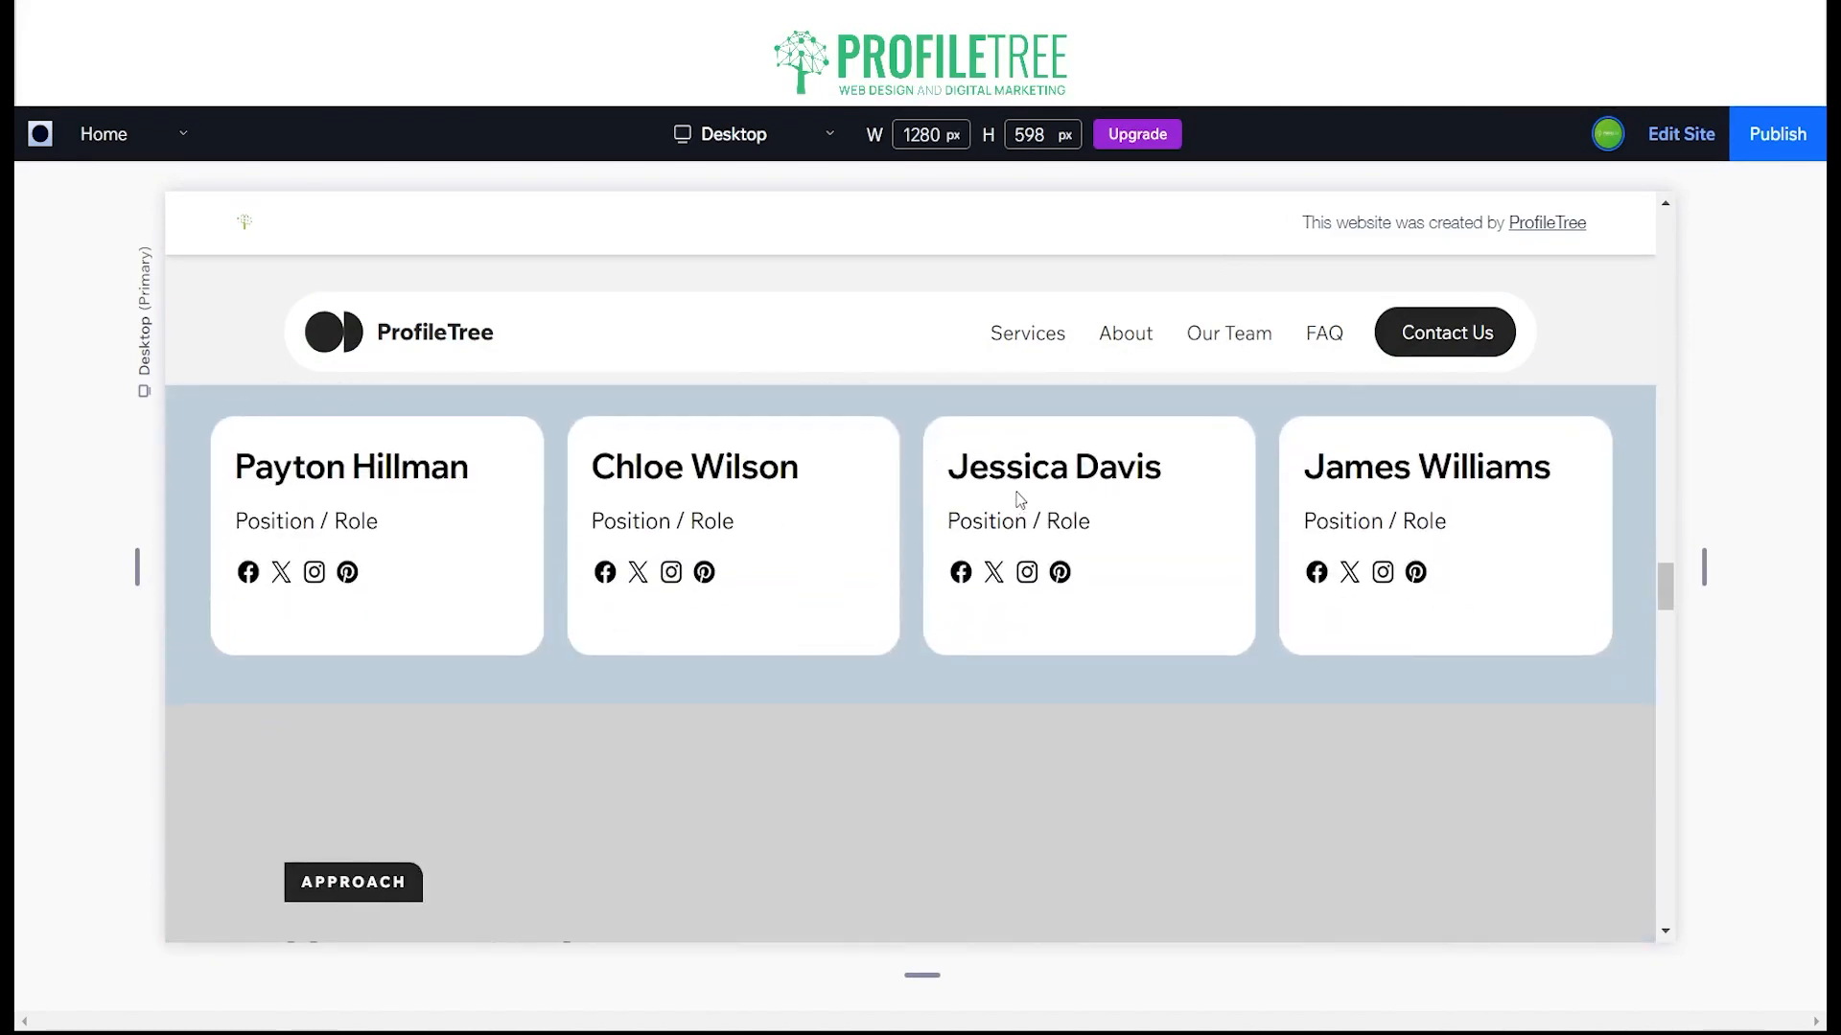
{"action": "scroll", "coordinate": [1017, 493], "scroll_direction": "up", "scroll_amount": 10}
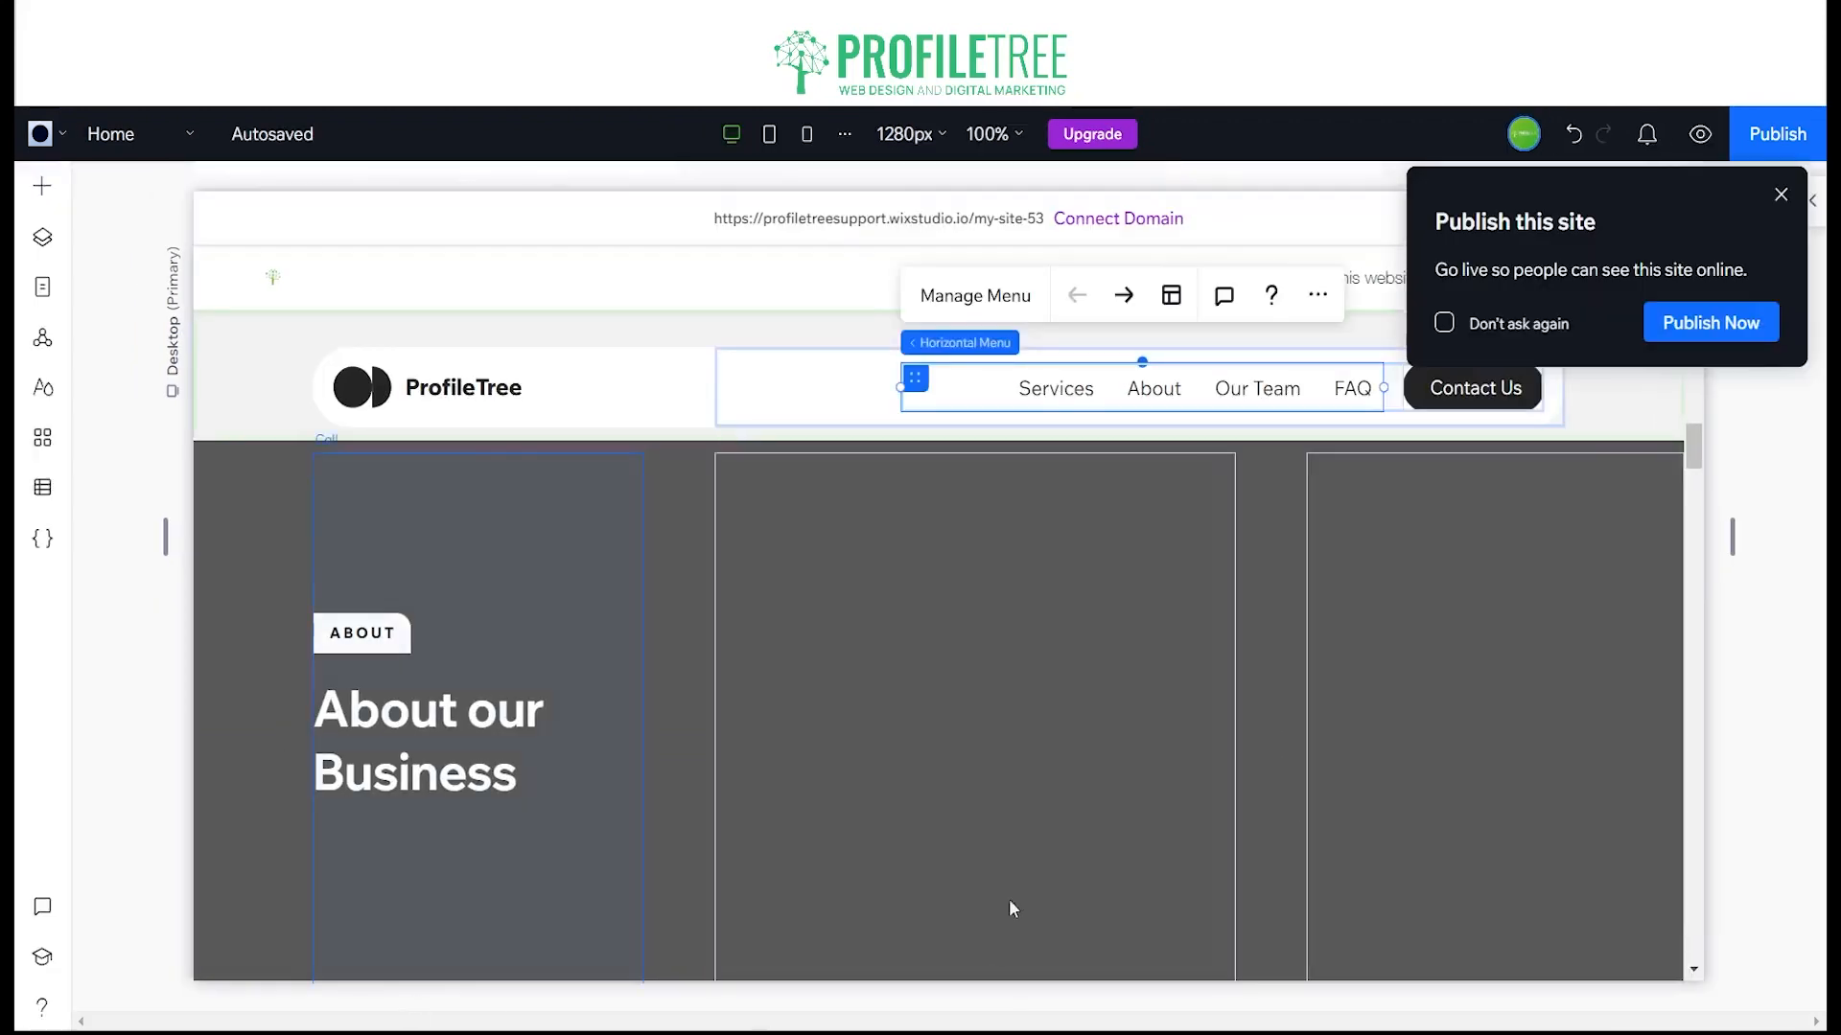
{"action": "left_click", "coordinate": [1780, 196]}
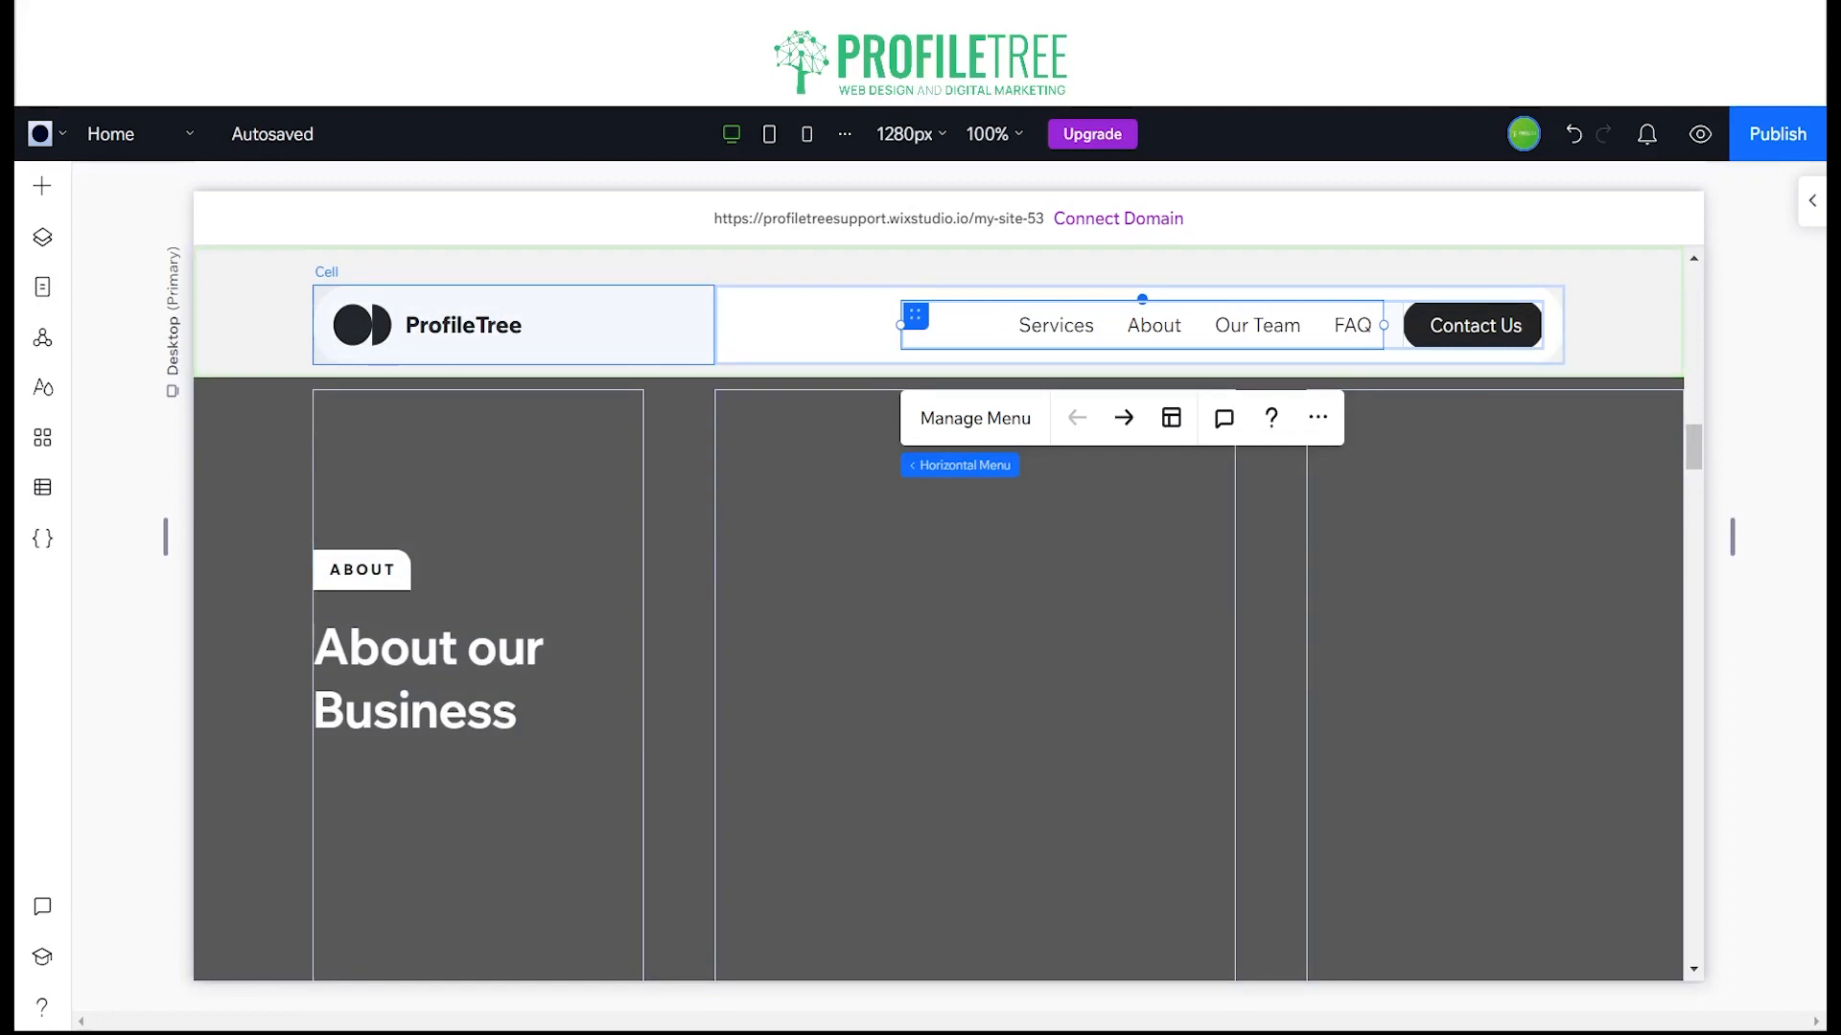
Step: View the introduction to the site's coding features and return to the page
{"action": "left_click", "coordinate": [45, 538]}
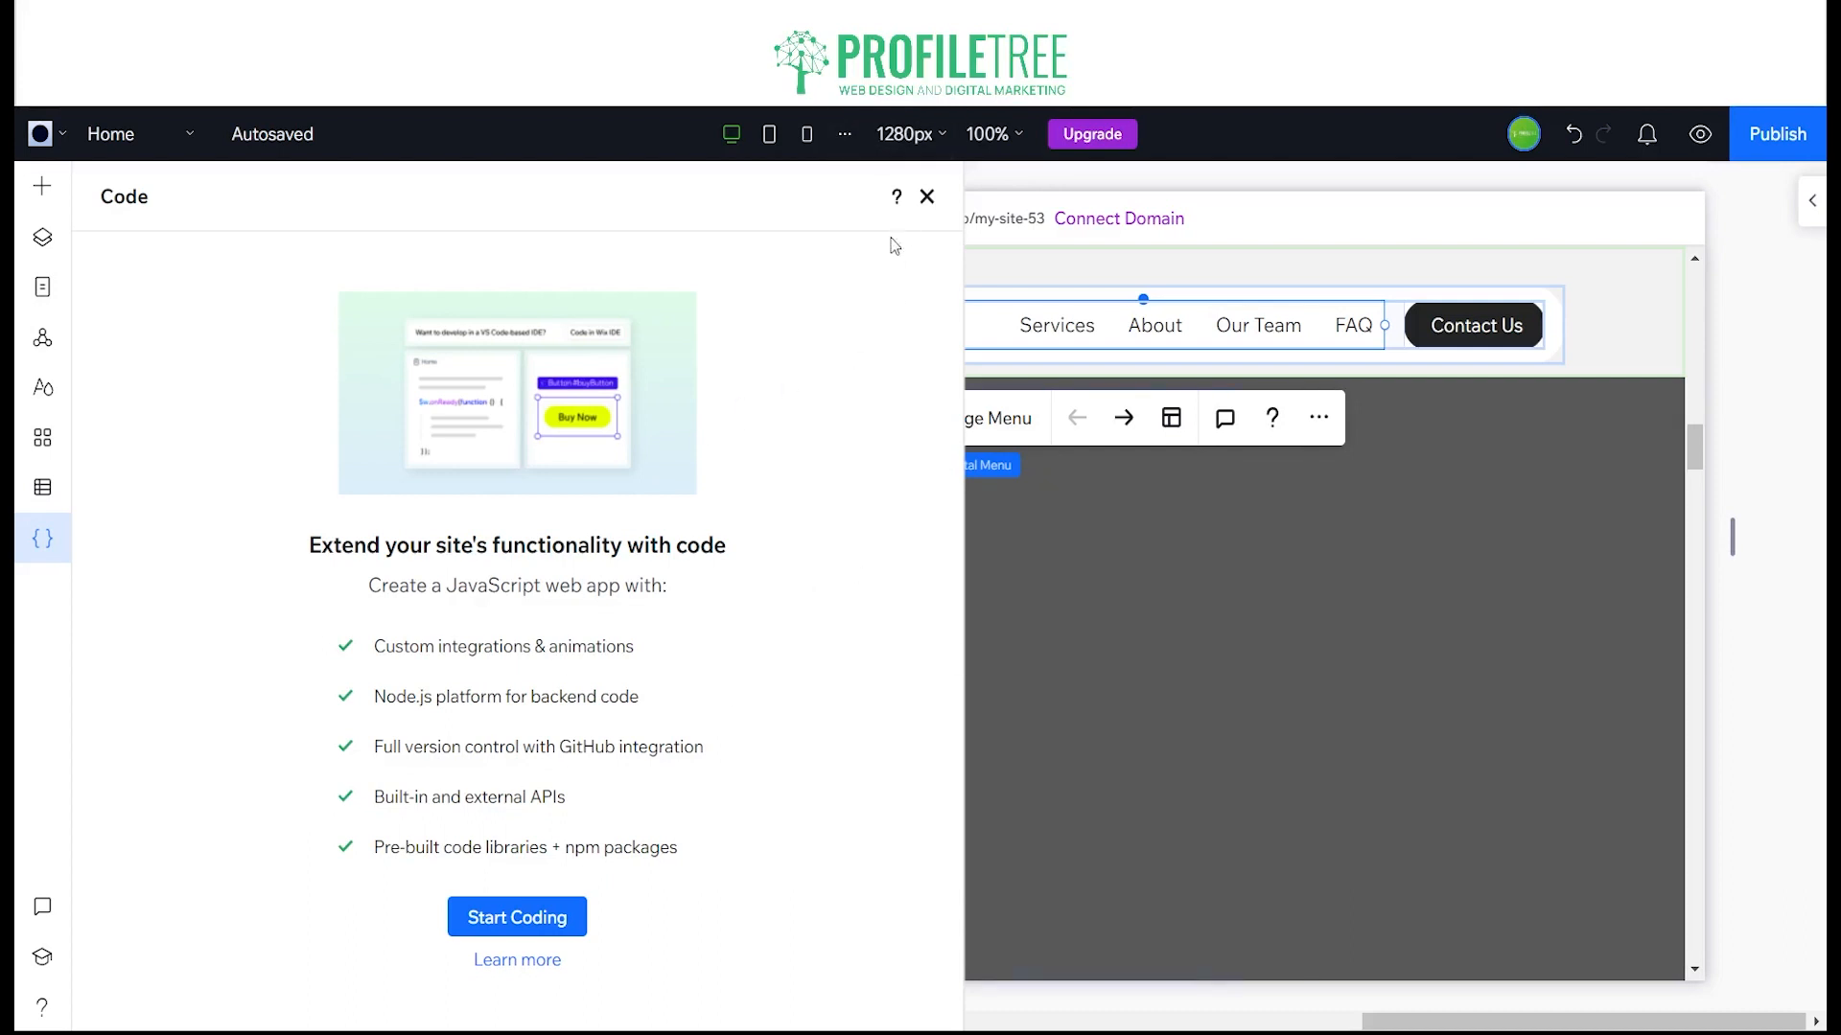
{"action": "left_click", "coordinate": [925, 198]}
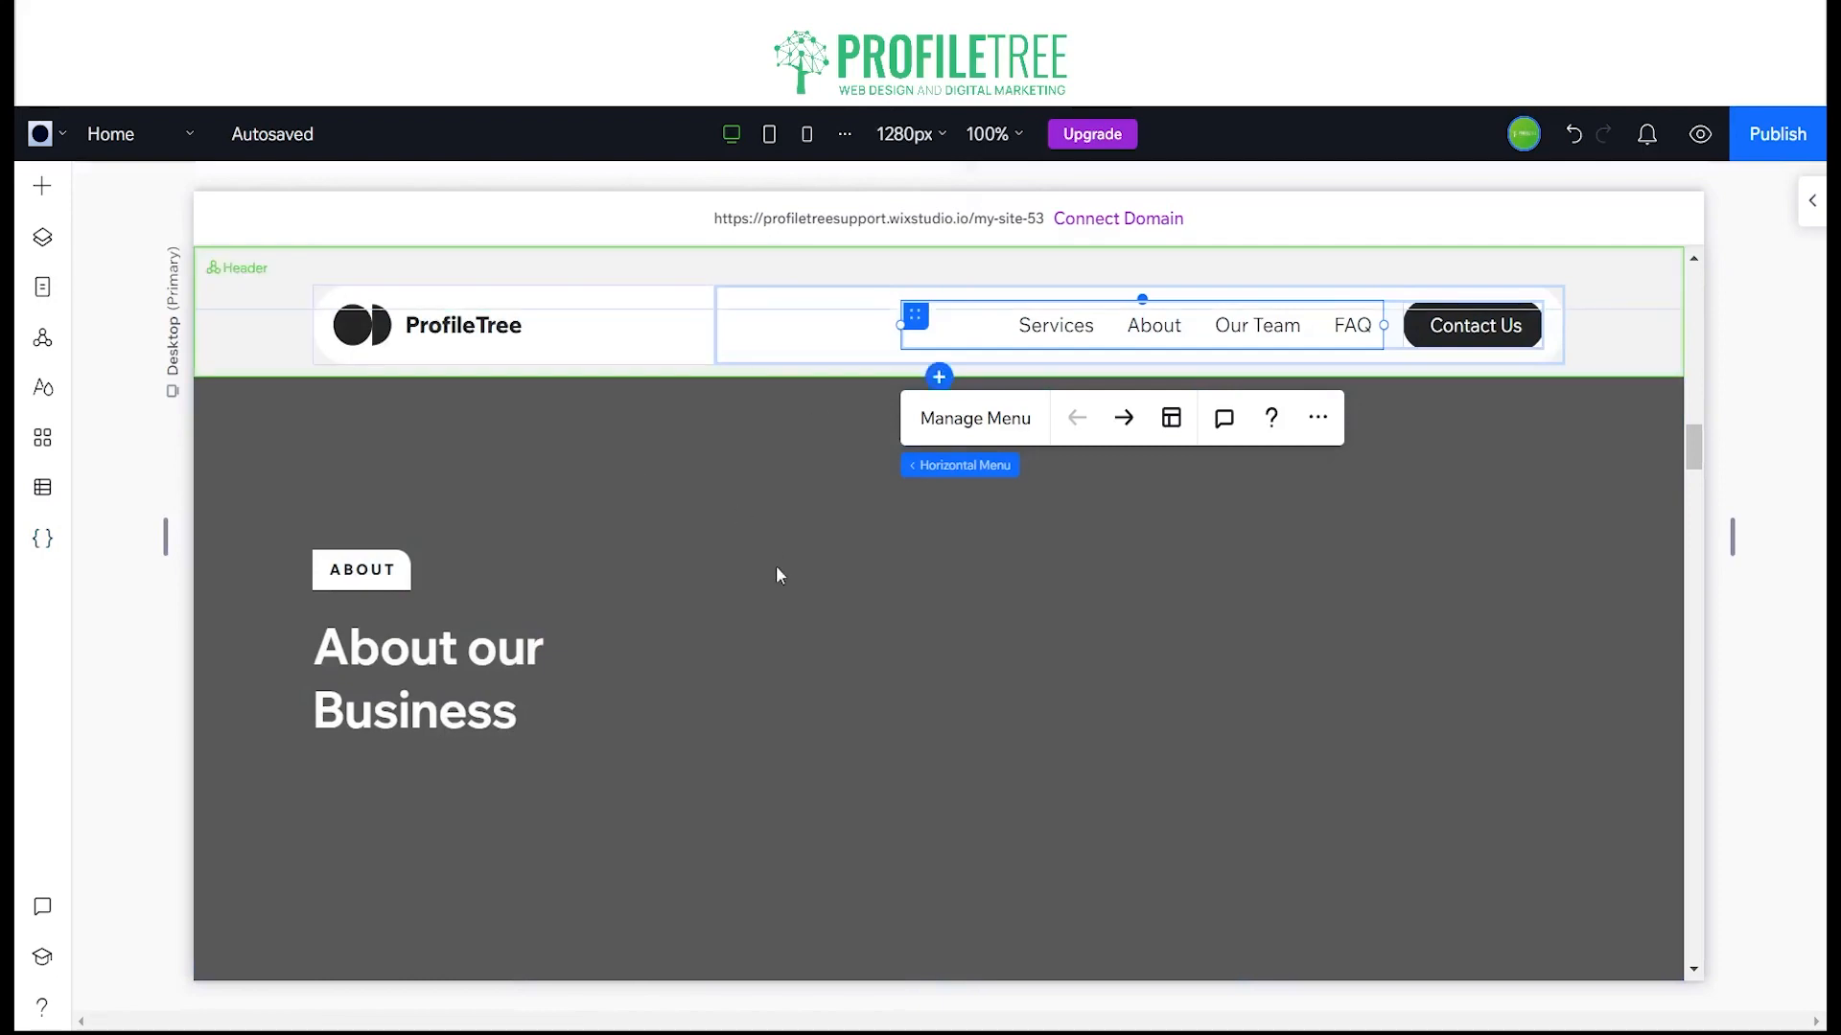
{"action": "scroll", "coordinate": [945, 597], "scroll_direction": "up", "scroll_amount": 10}
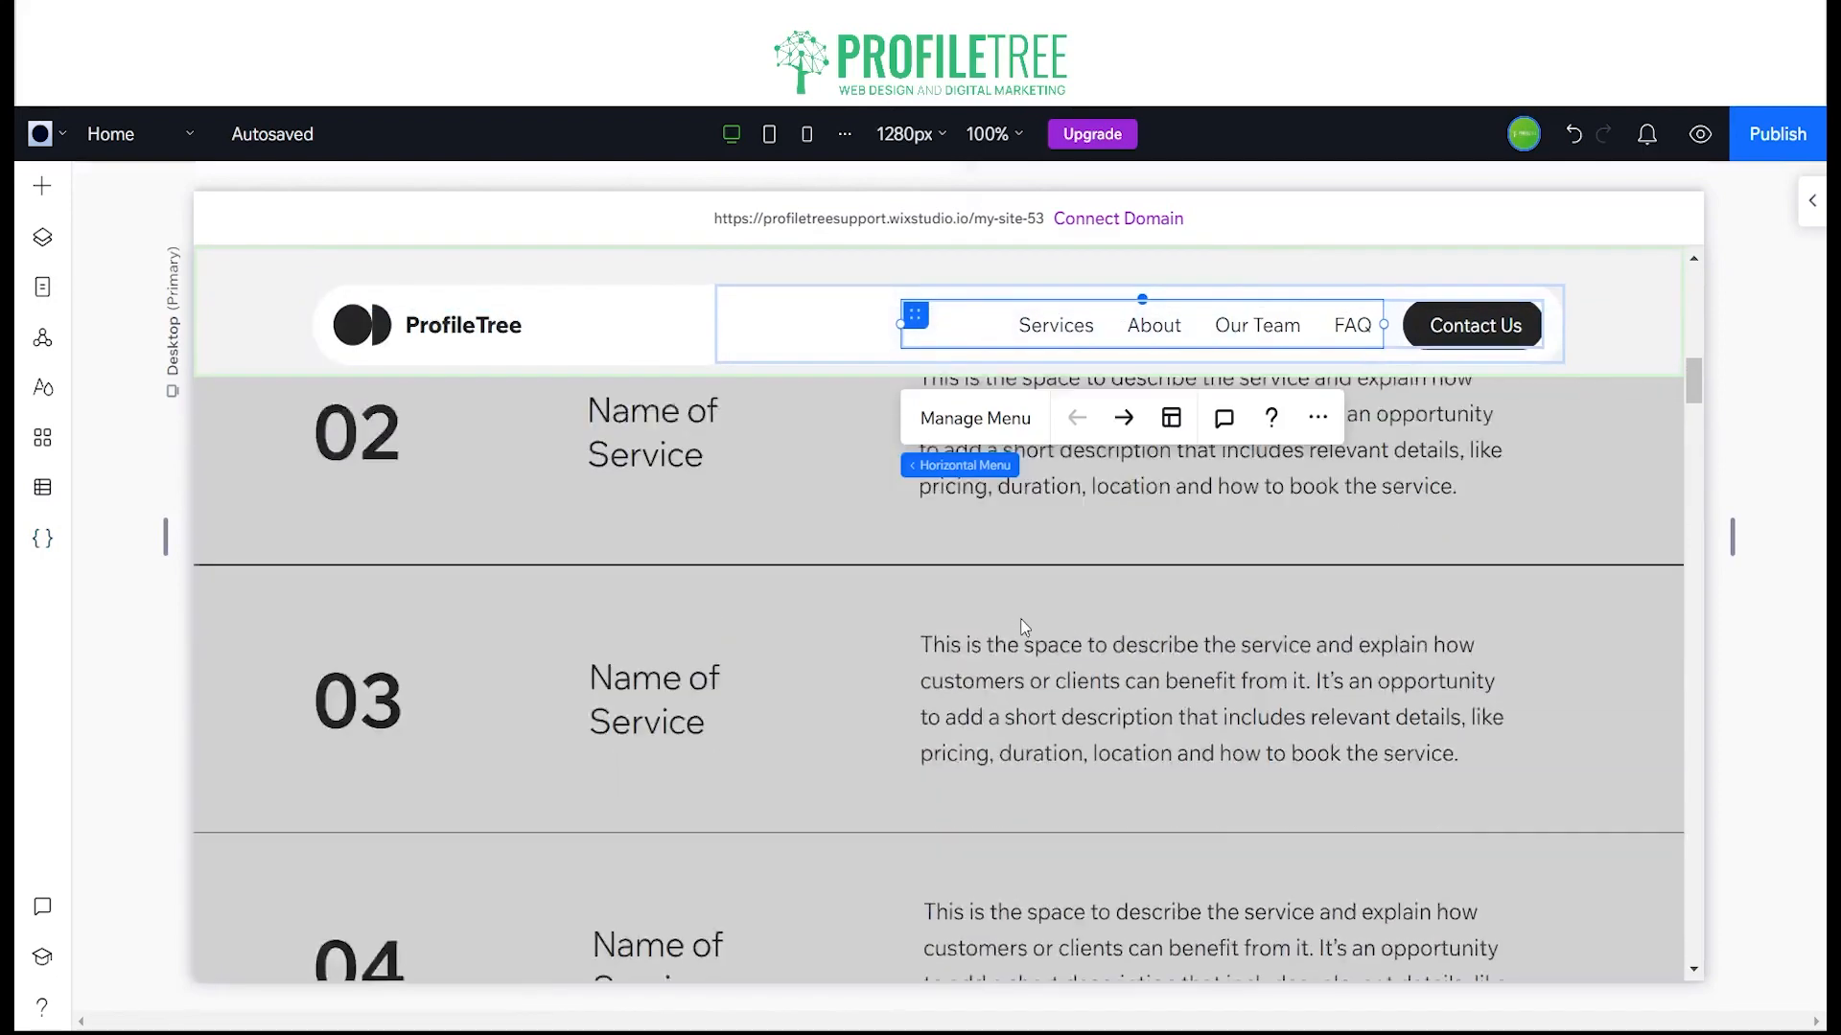
{"action": "scroll", "coordinate": [1027, 609], "scroll_direction": "up", "scroll_amount": 8}
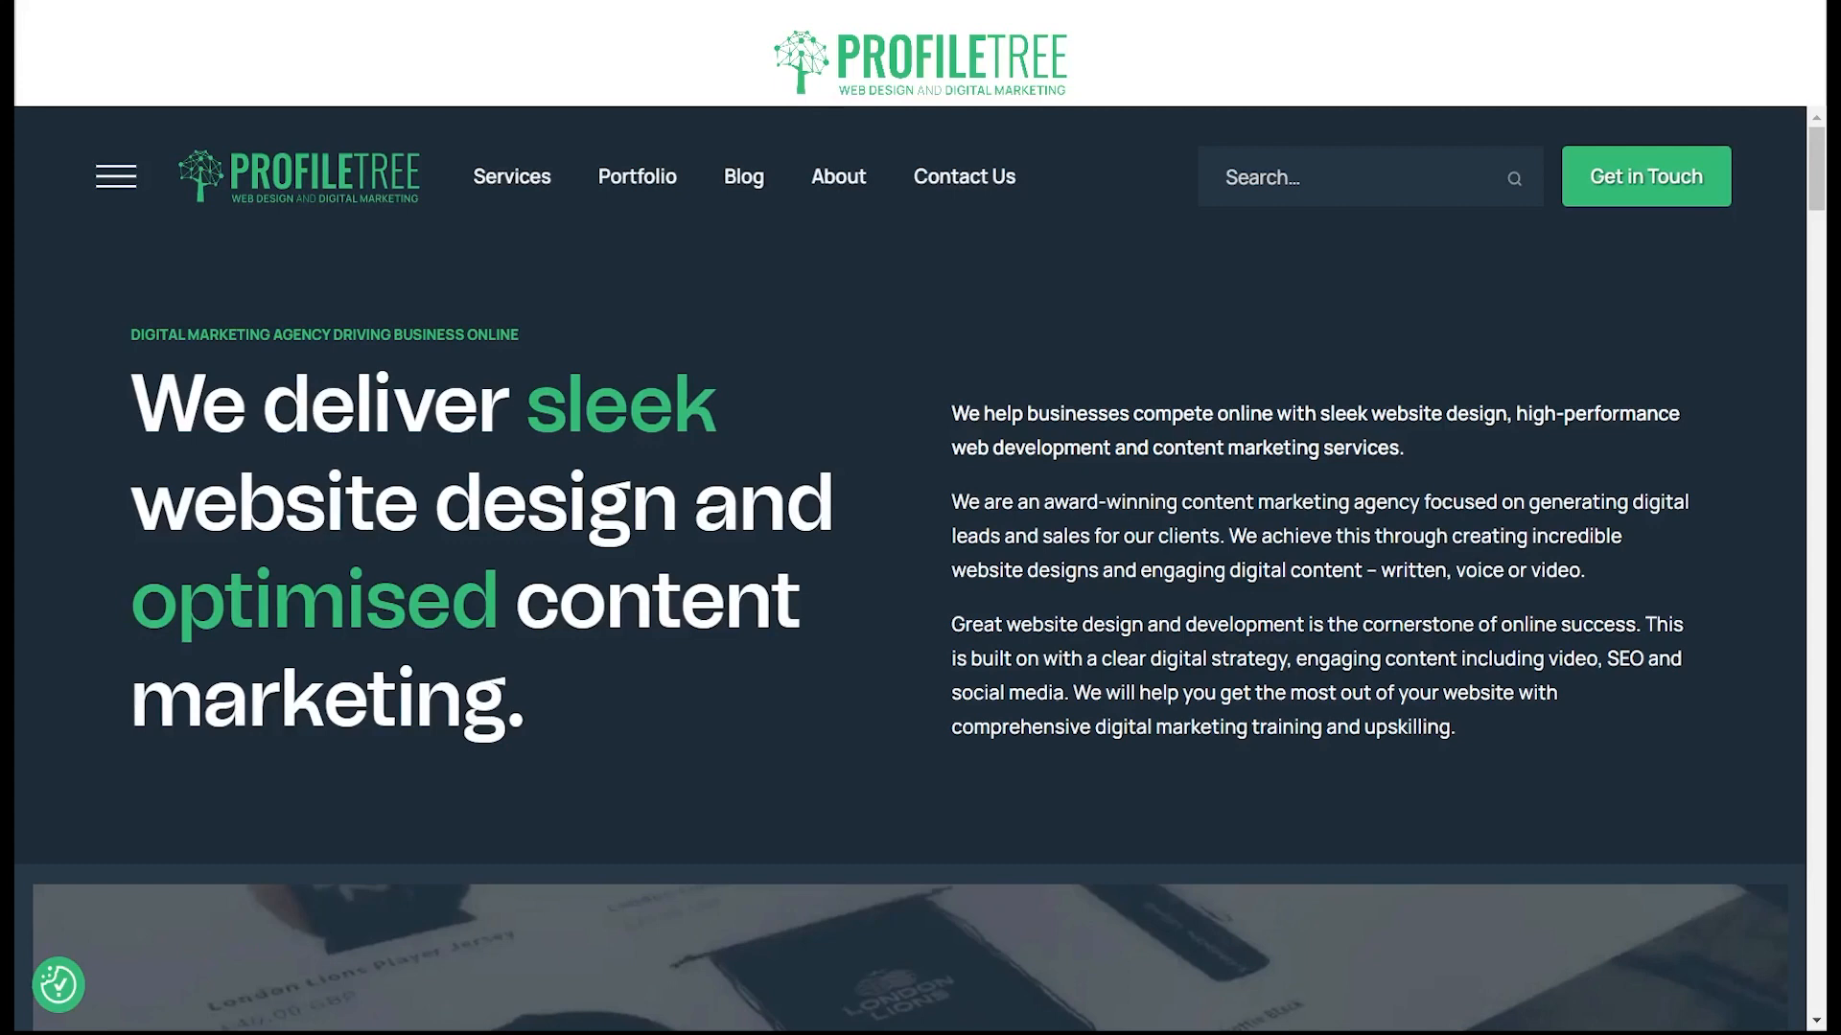
Step: On the ProfileTree website, examine the expanded services navigation and highlight the homepage's introductory paragraphs
{"action": "left_click", "coordinate": [116, 177]}
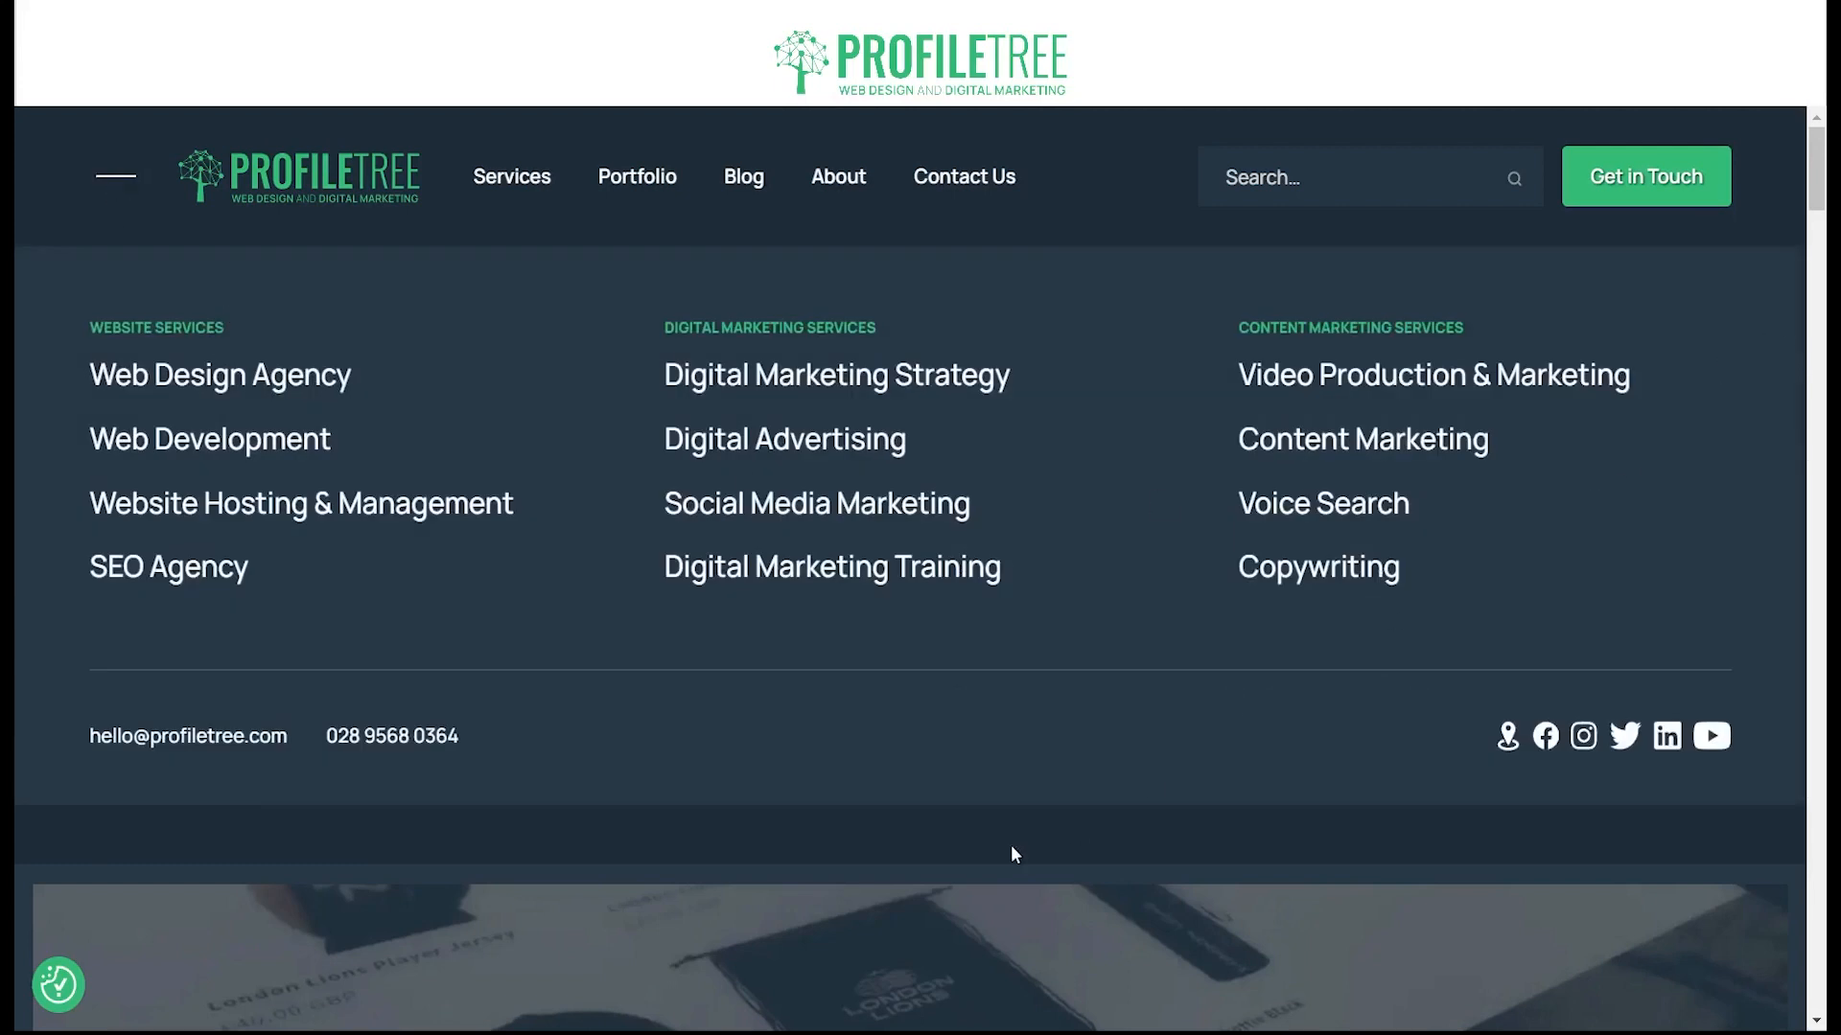
{"action": "left_click", "coordinate": [116, 177]}
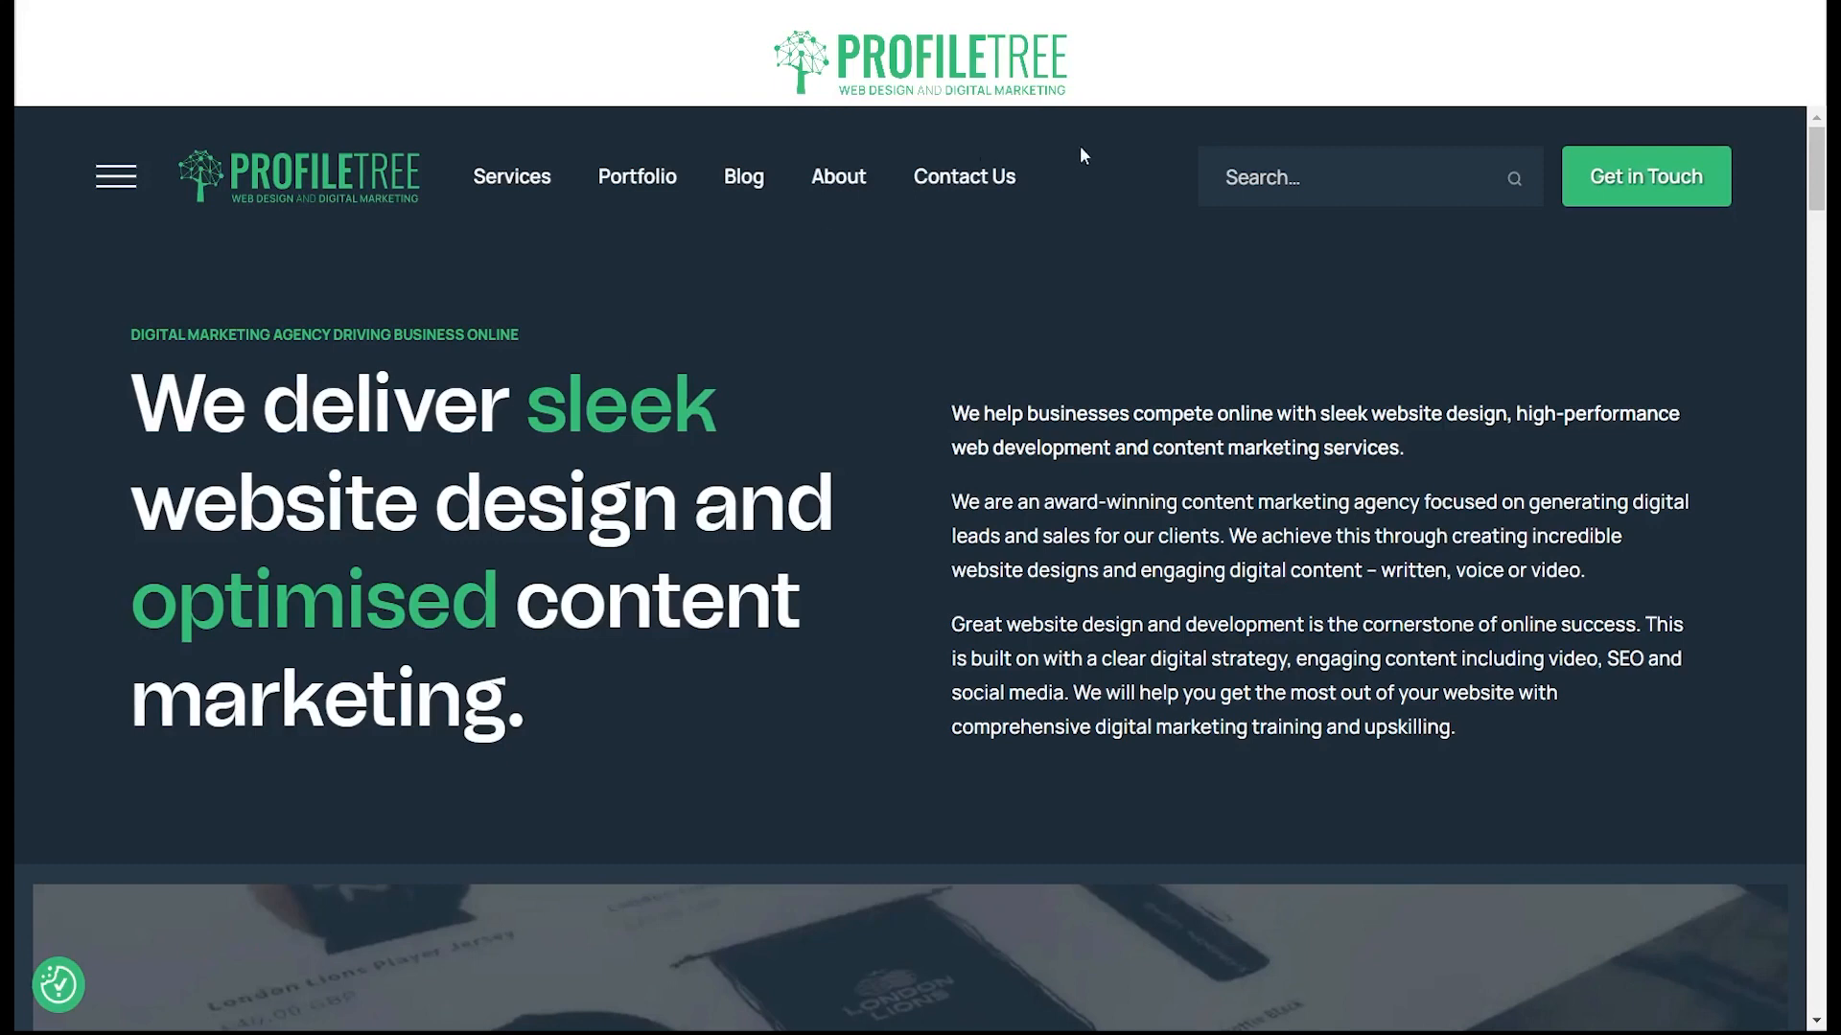
{"action": "left_click_drag", "start_coordinate": [953, 411], "coordinate": [1451, 764]}
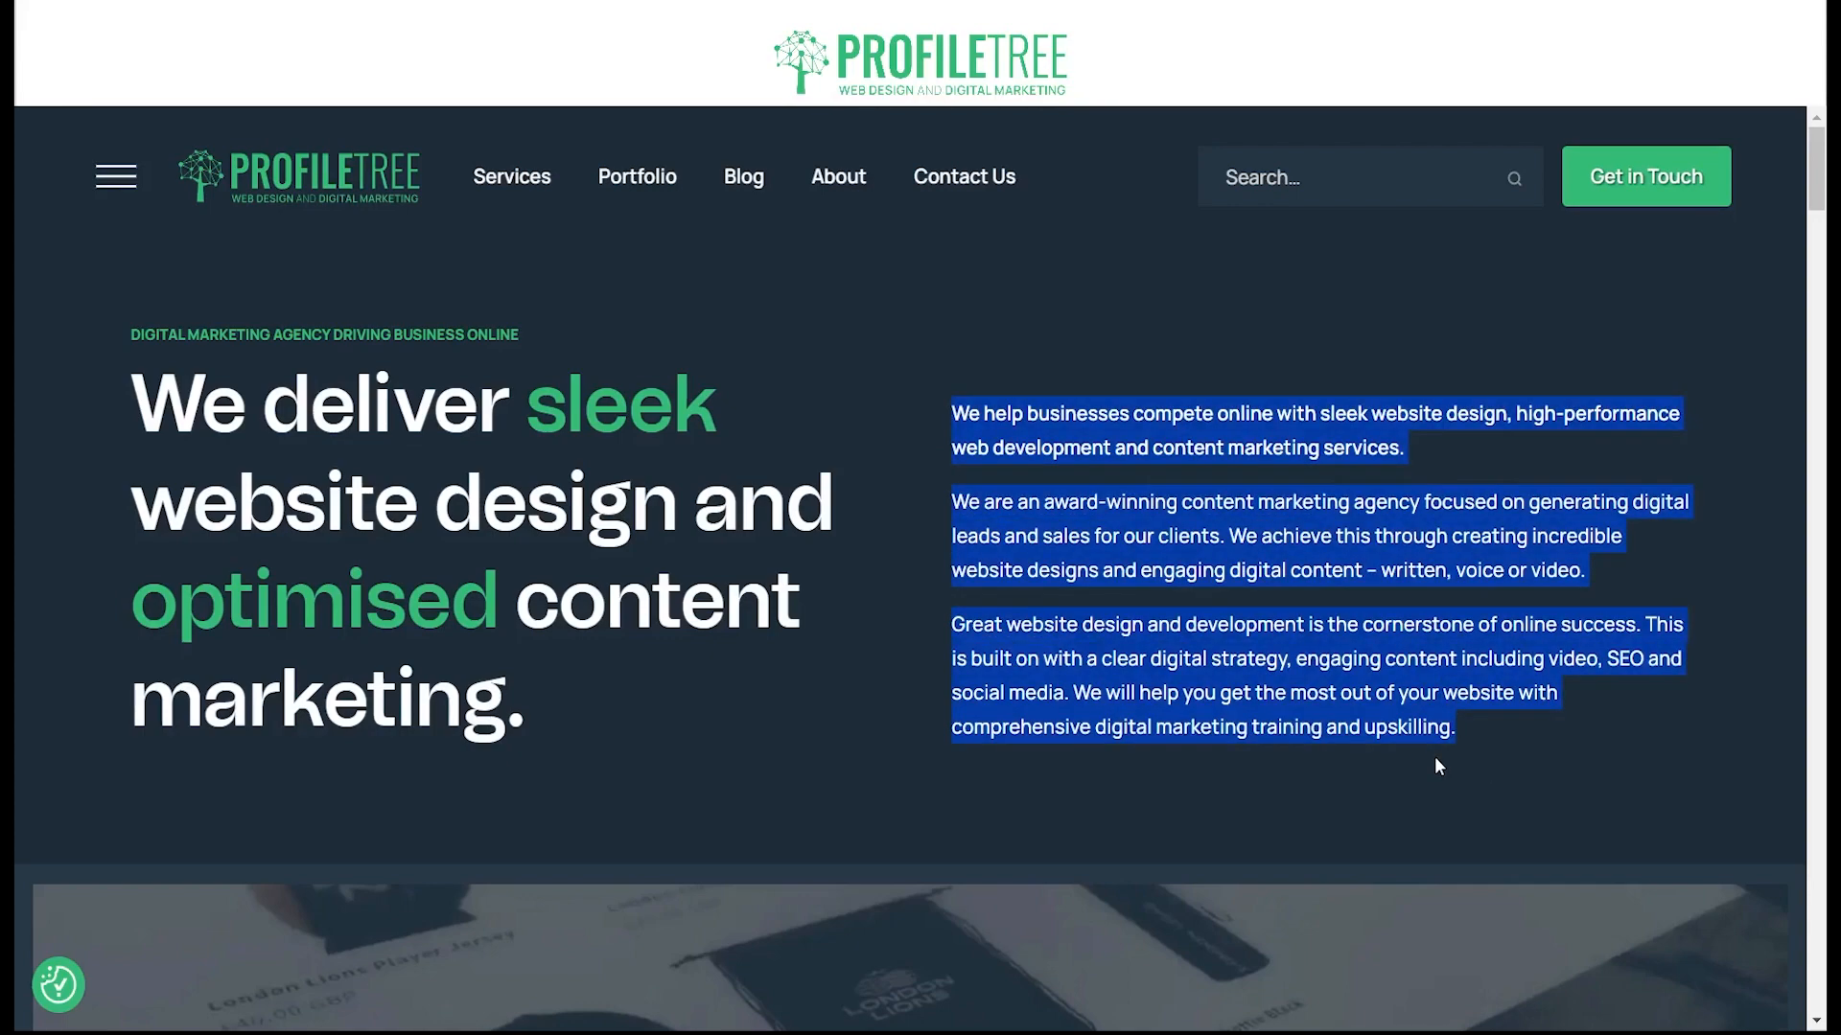
Step: Examine the ProfileTree homepage's video banner and award-winning agency section, opening and closing the video
{"action": "scroll", "coordinate": [1463, 641], "scroll_direction": "down", "scroll_amount": 15}
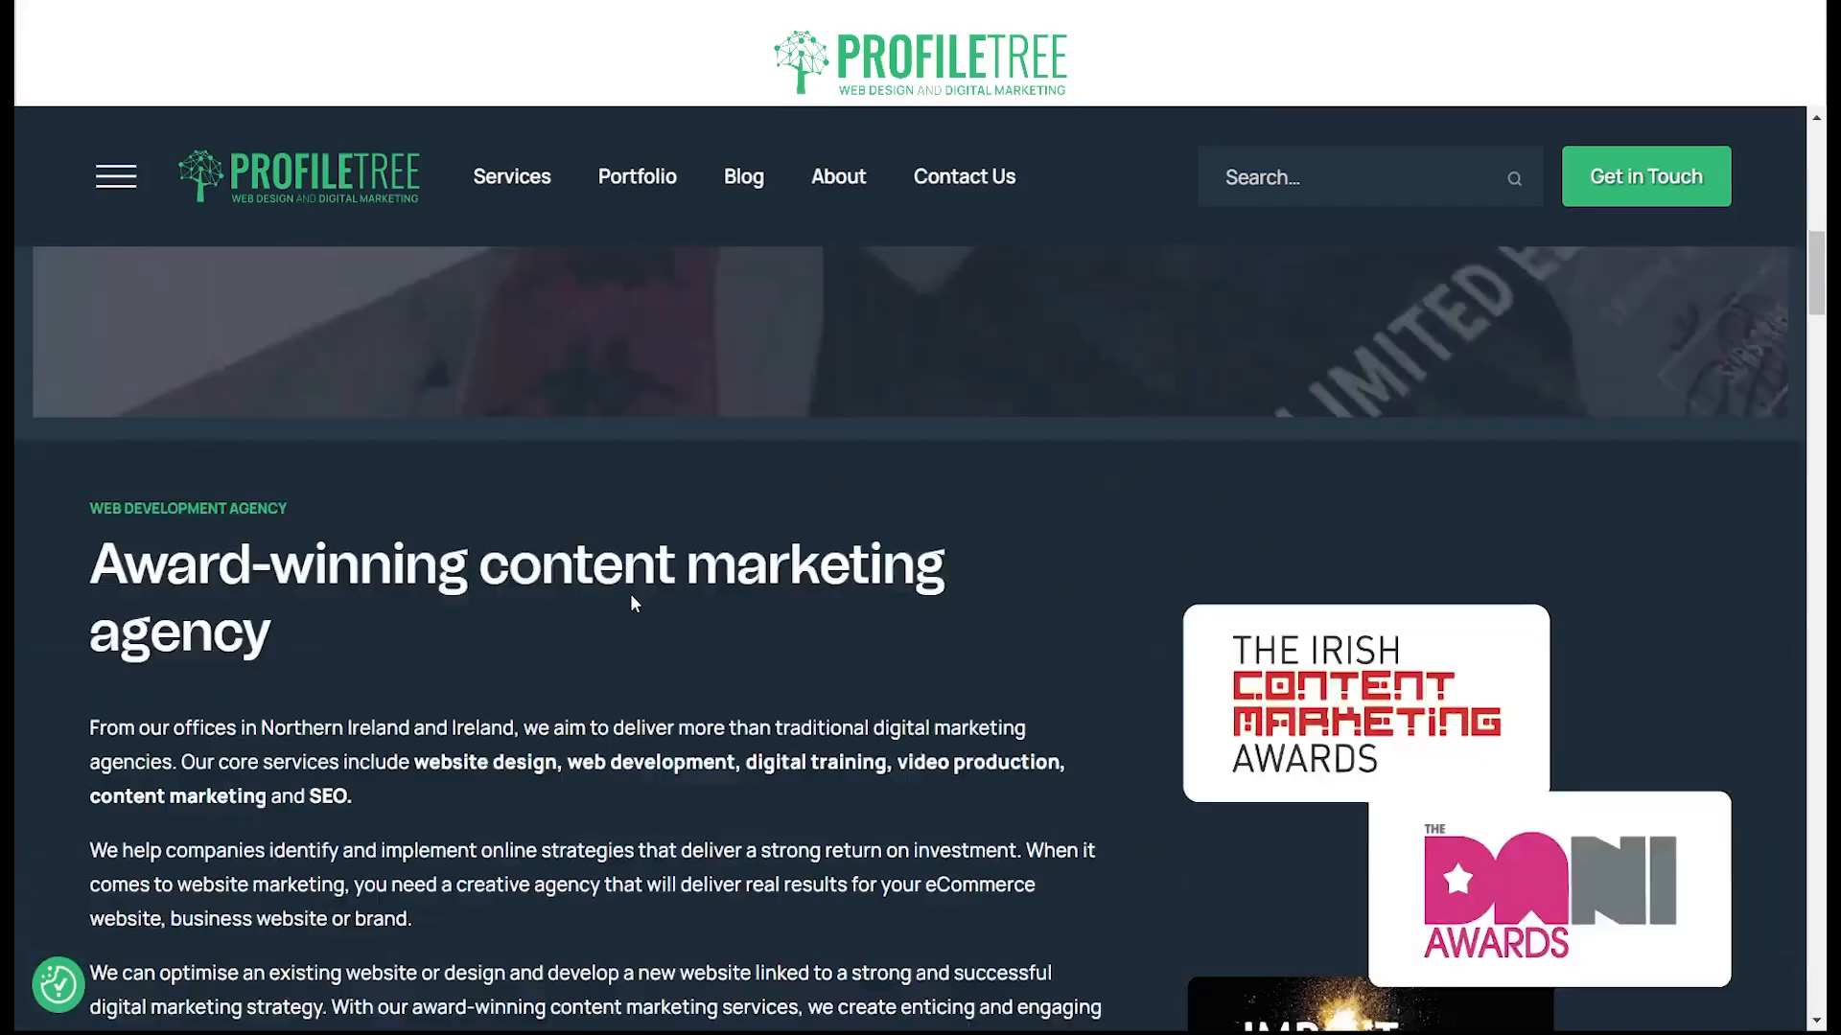
{"action": "scroll", "coordinate": [630, 601], "scroll_direction": "down", "scroll_amount": 3}
{"action": "scroll", "coordinate": [637, 595], "scroll_direction": "up", "scroll_amount": 5}
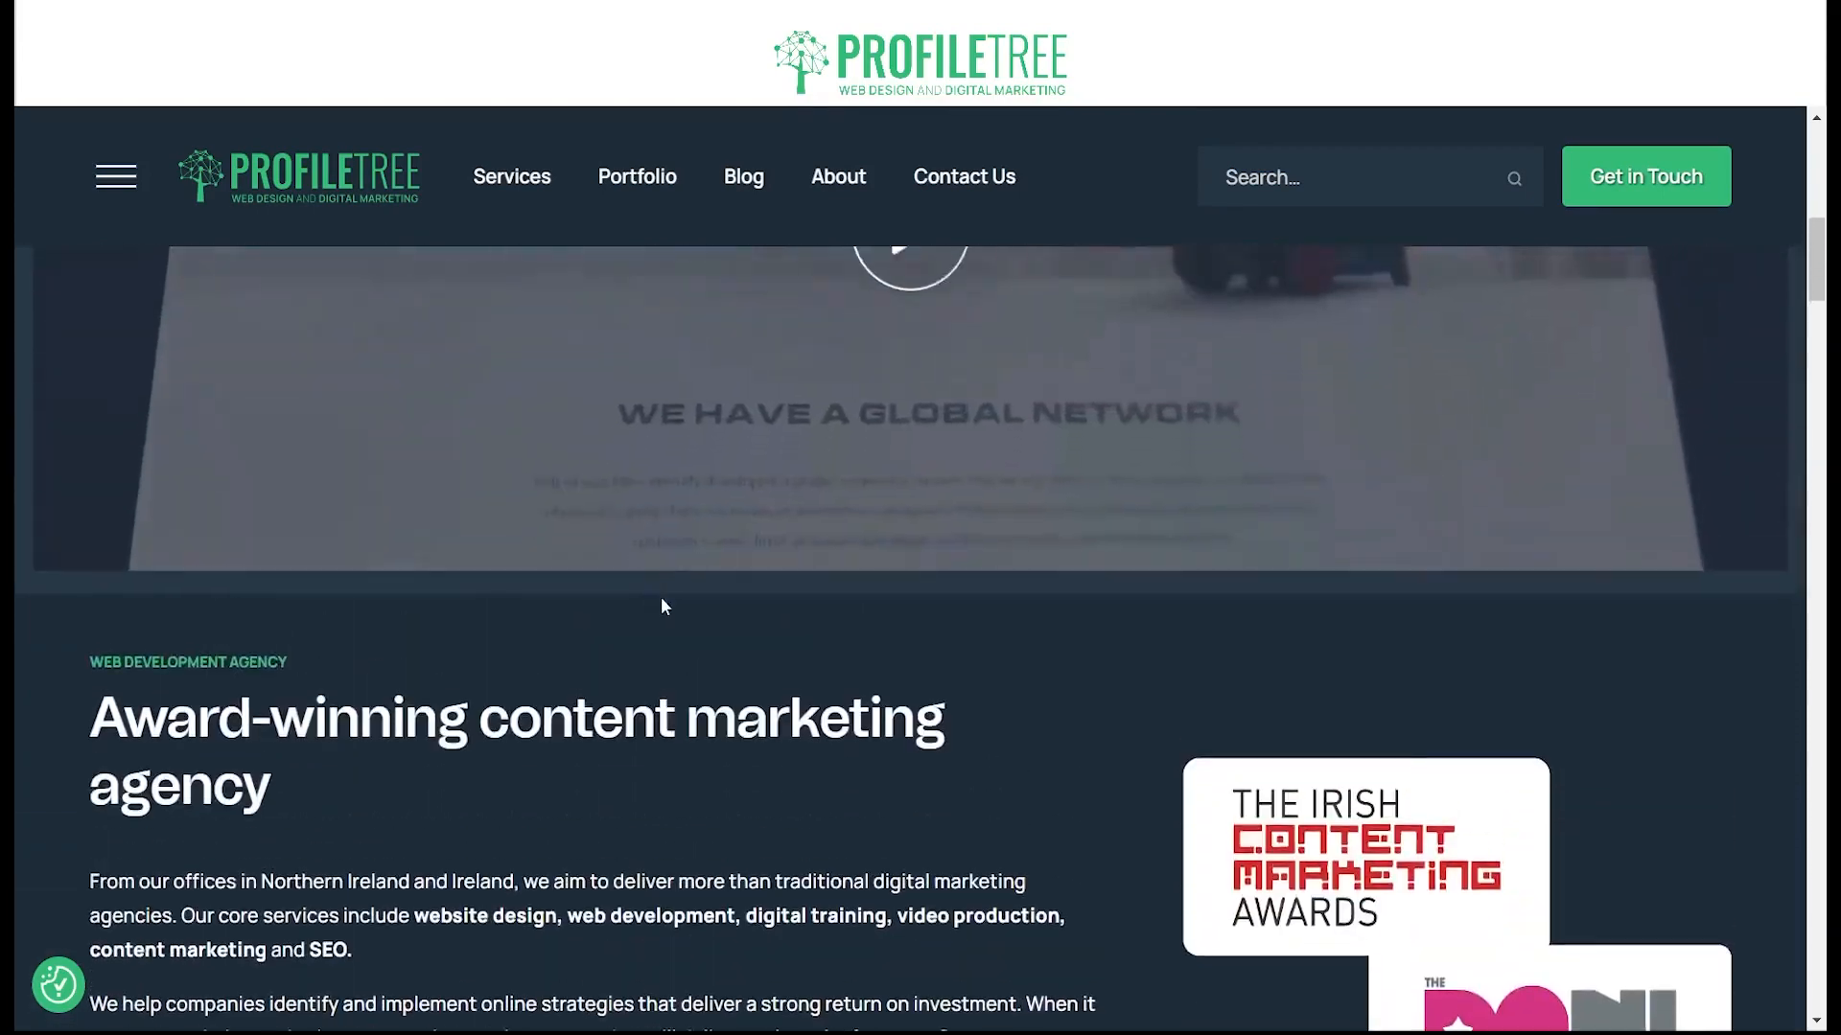
{"action": "scroll", "coordinate": [665, 605], "scroll_direction": "up", "scroll_amount": 6}
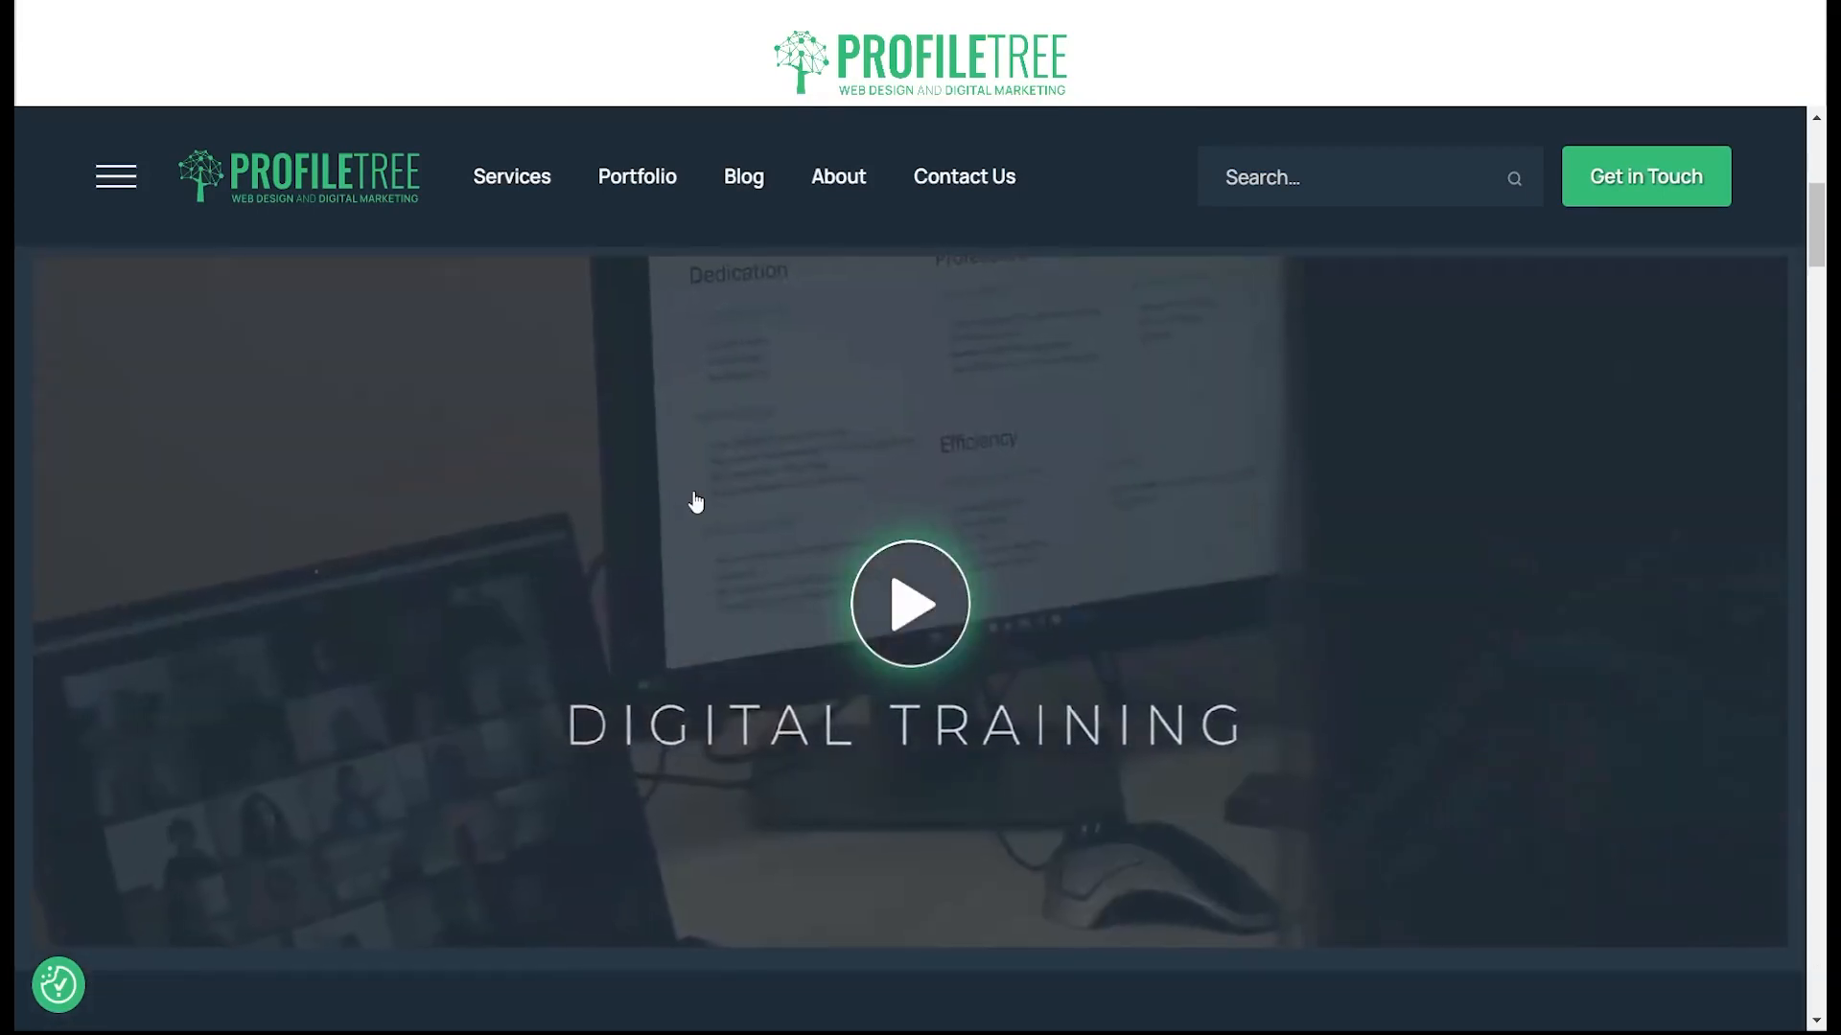
{"action": "scroll", "coordinate": [695, 509], "scroll_direction": "down", "scroll_amount": 3}
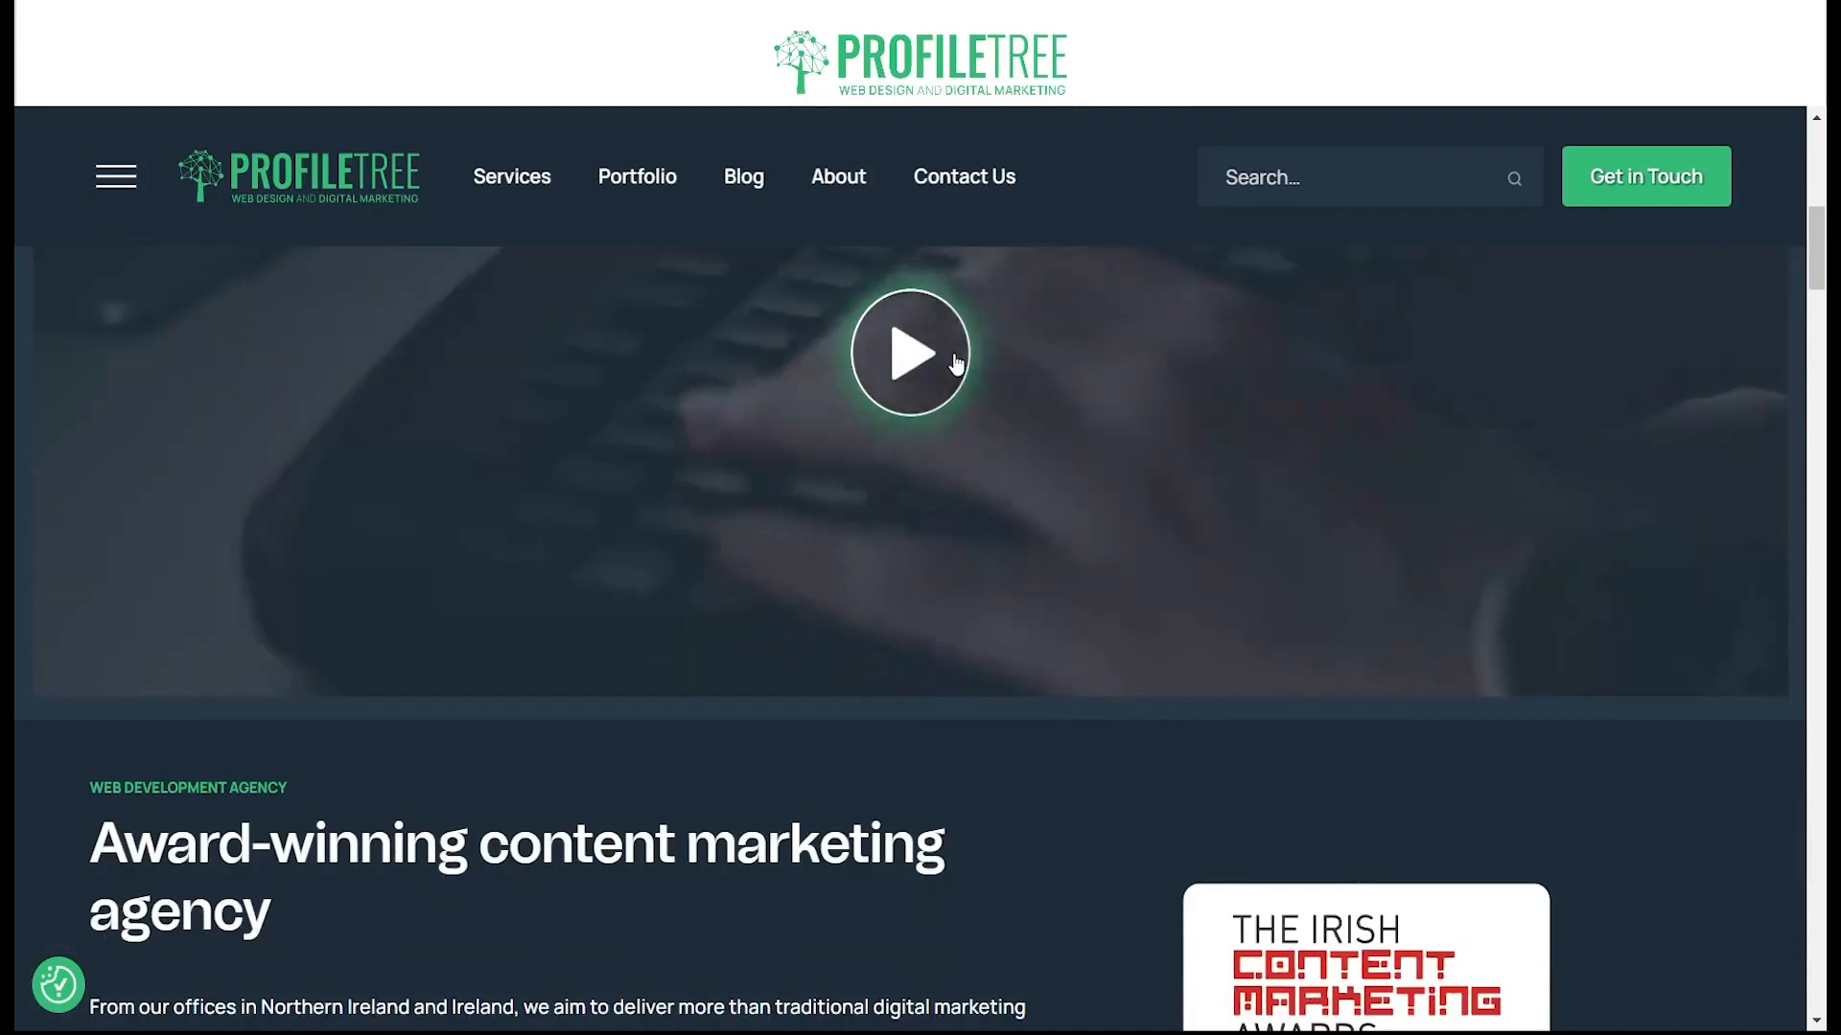
{"action": "left_click", "coordinate": [938, 394]}
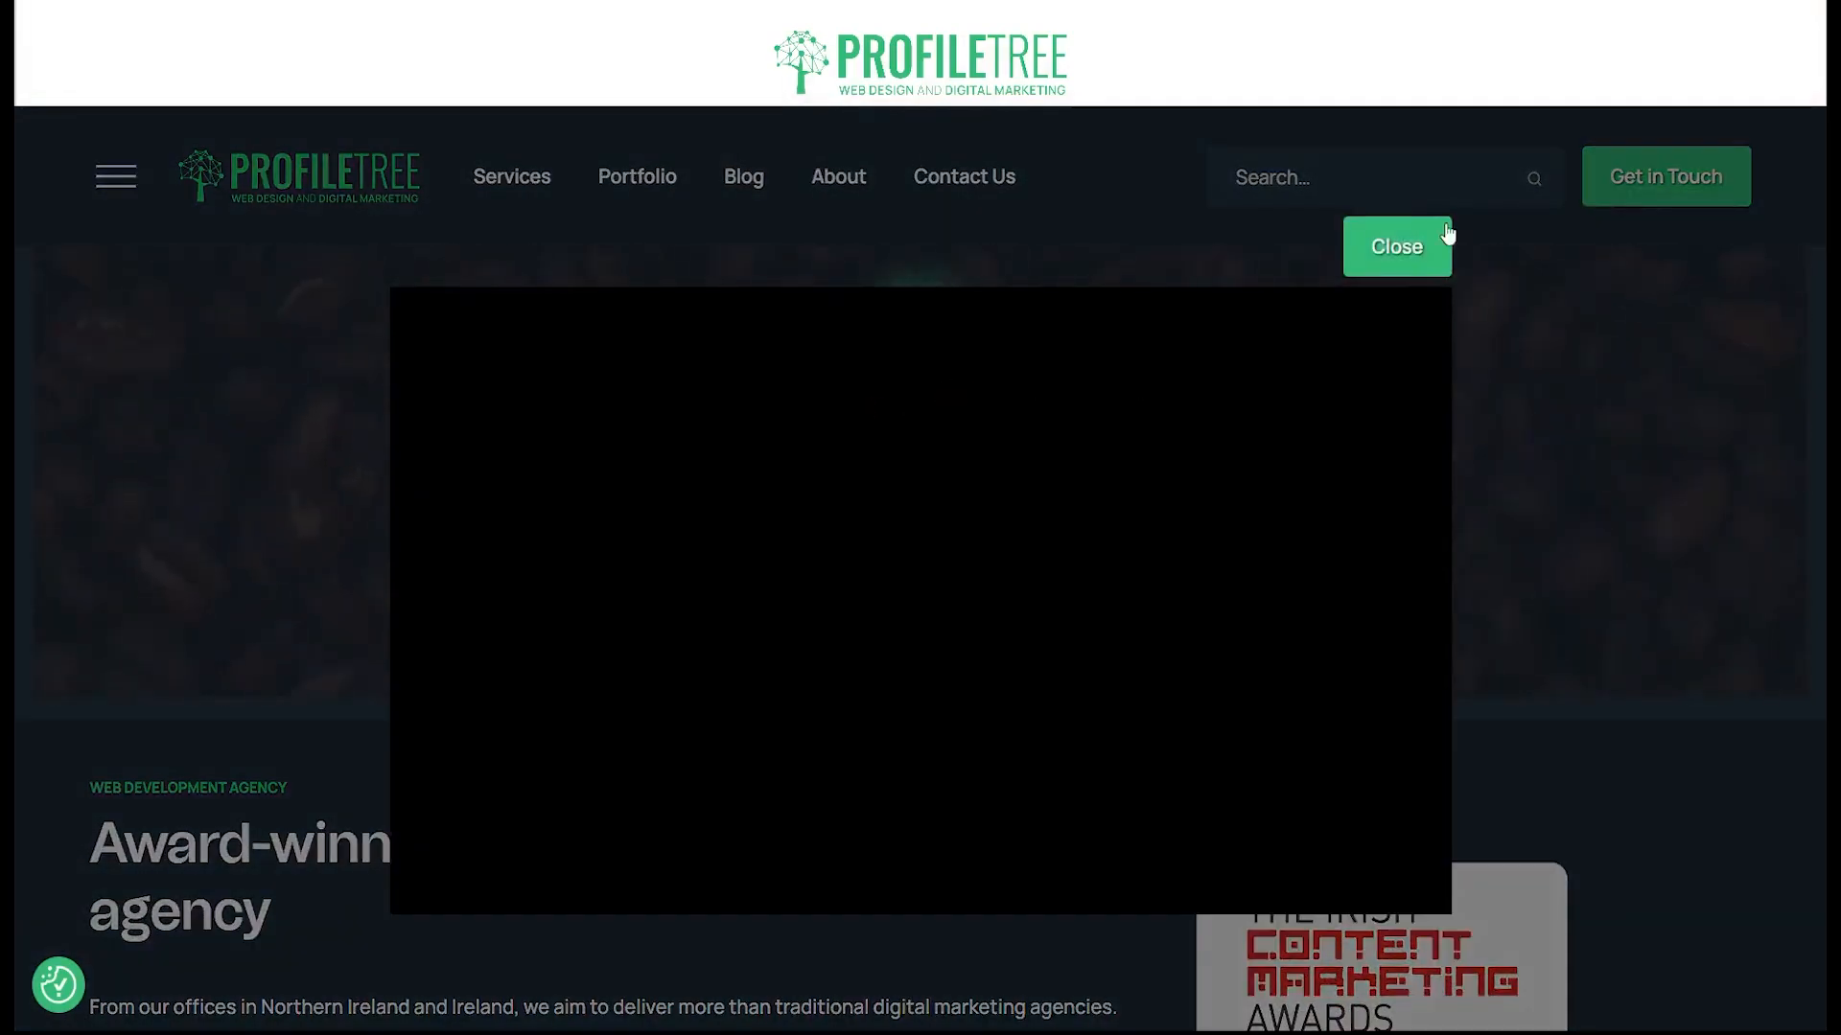
{"action": "left_click", "coordinate": [1446, 238]}
Step: Examine the agency services part of the ProfileTree homepage, from Web Design through SEO Agency Services
{"action": "scroll", "coordinate": [657, 572], "scroll_direction": "down", "scroll_amount": 12}
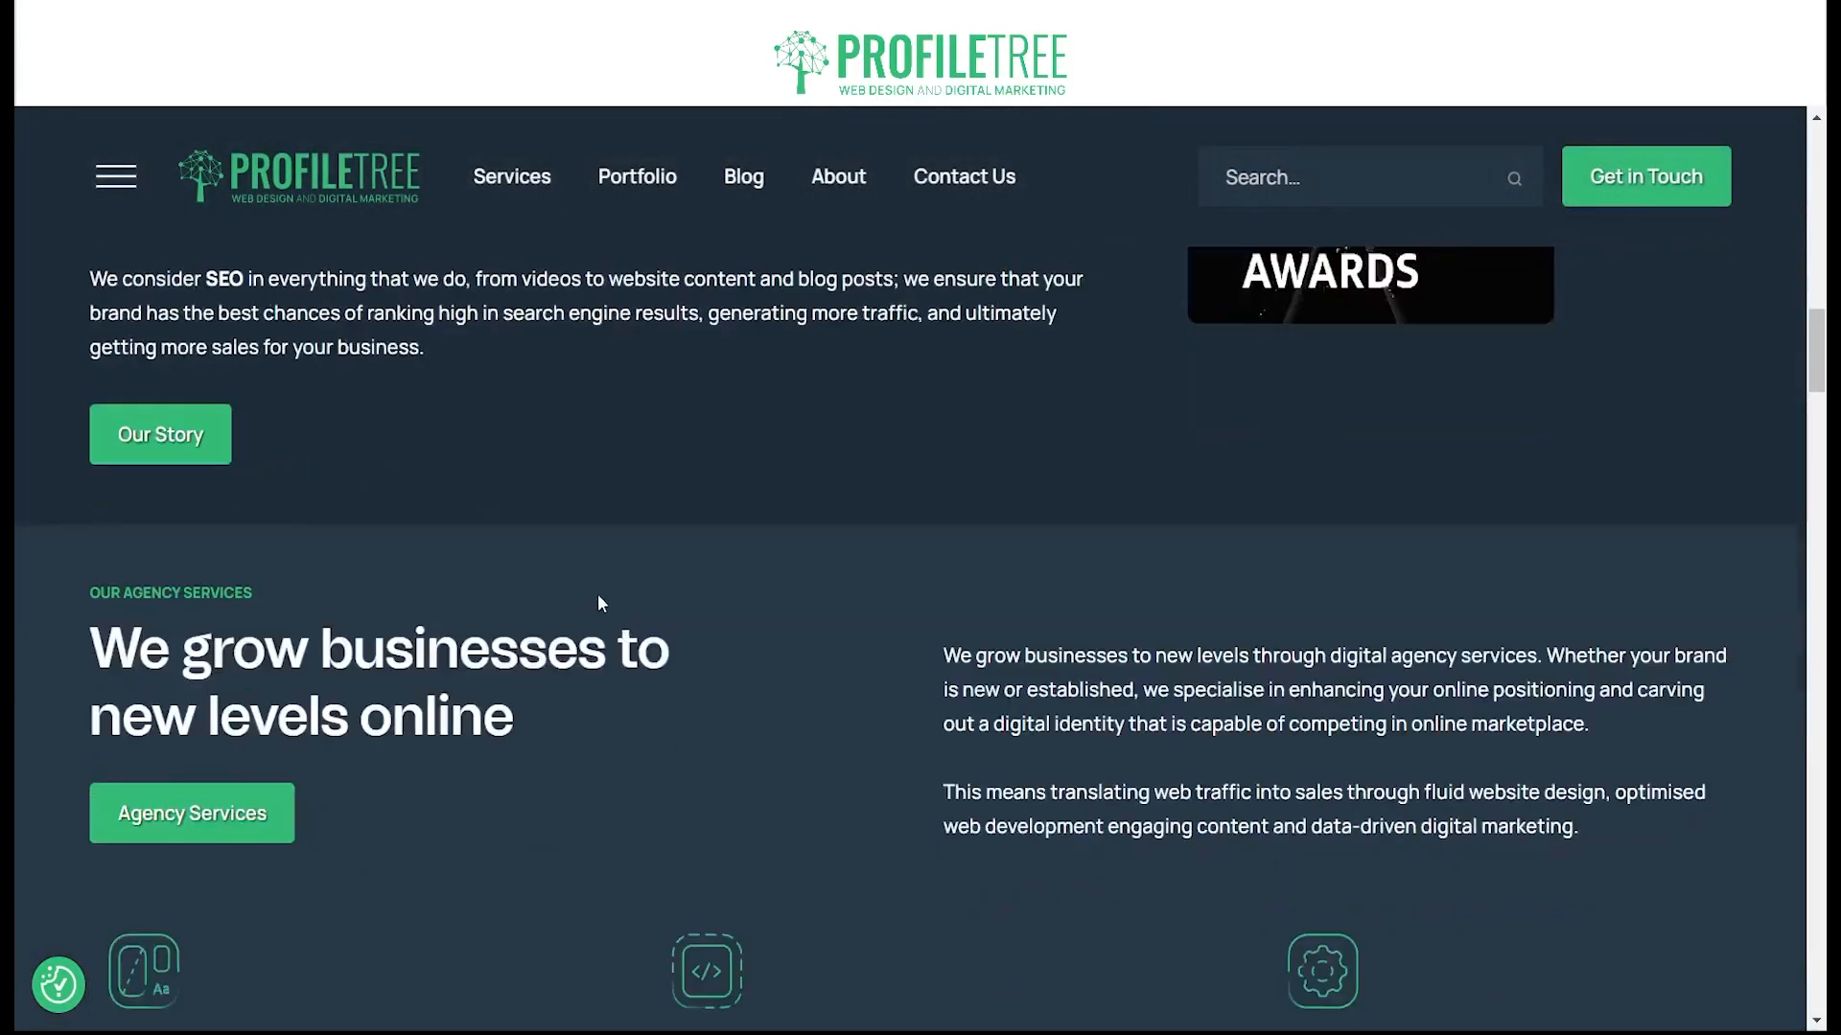
{"action": "scroll", "coordinate": [601, 602], "scroll_direction": "down", "scroll_amount": 5}
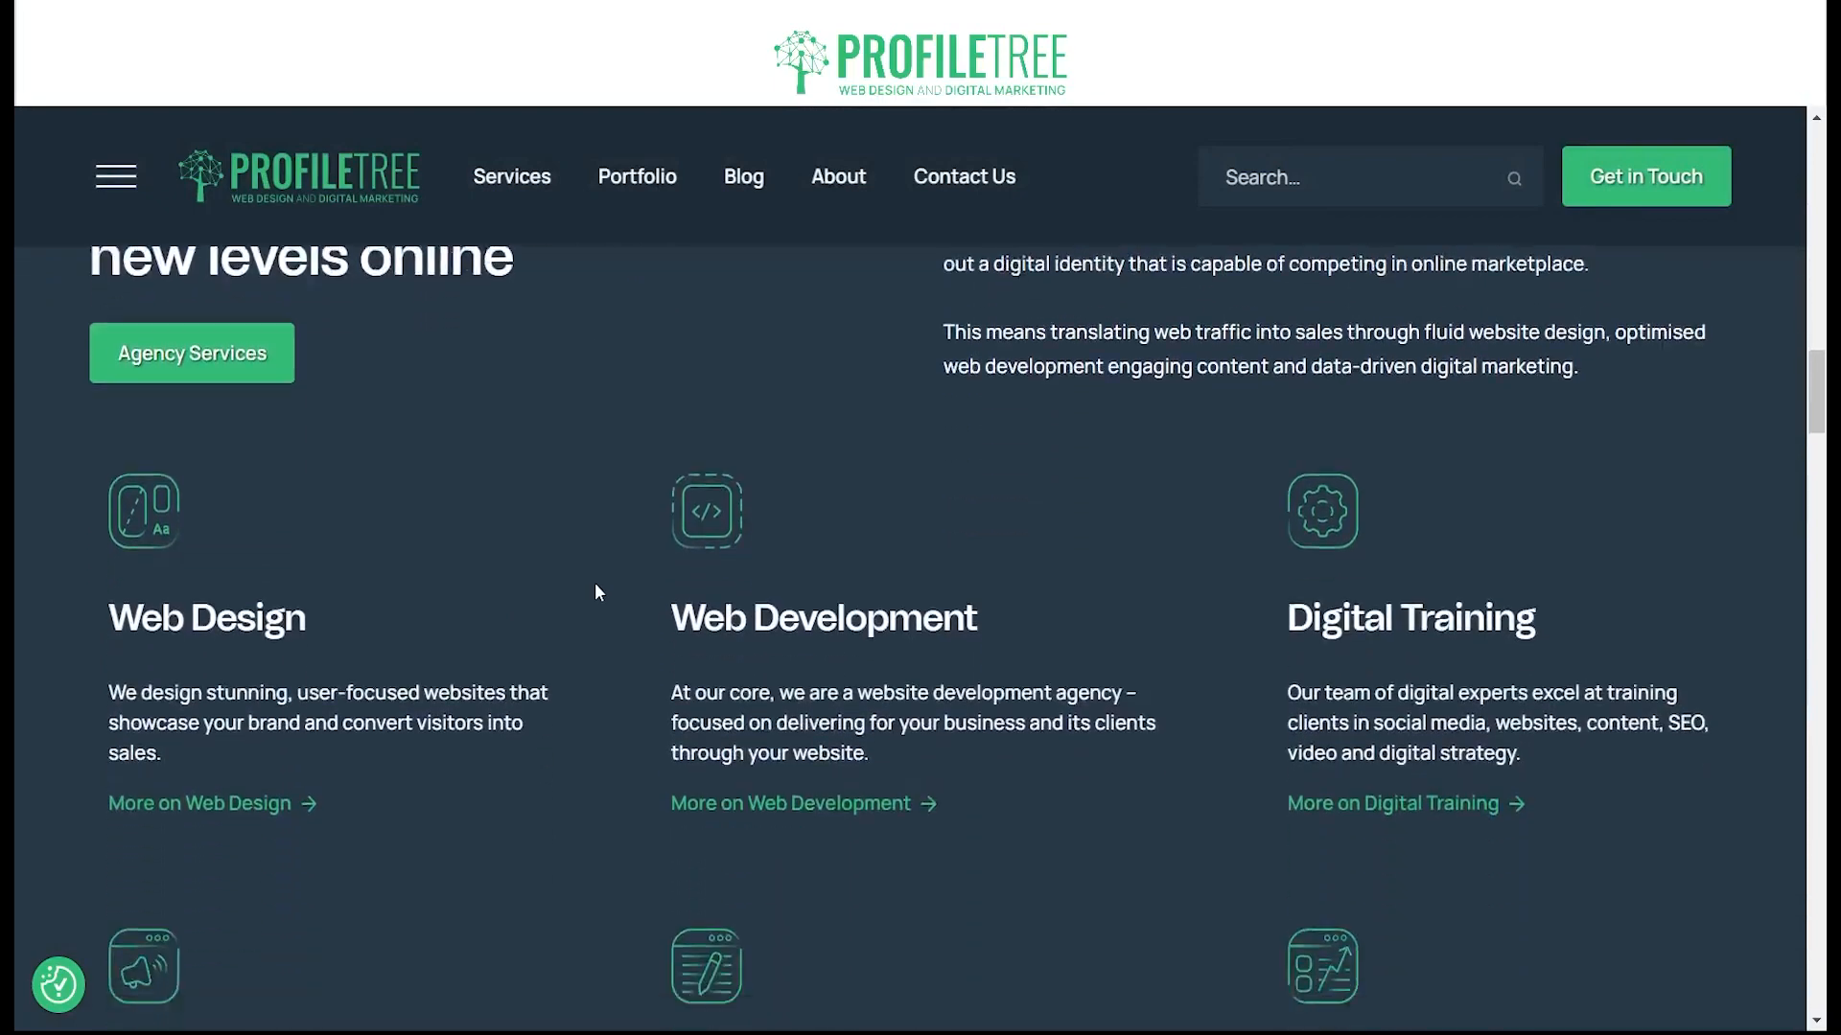
{"action": "scroll", "coordinate": [596, 584], "scroll_direction": "down", "scroll_amount": 15}
{"action": "scroll", "coordinate": [604, 587], "scroll_direction": "up", "scroll_amount": 12}
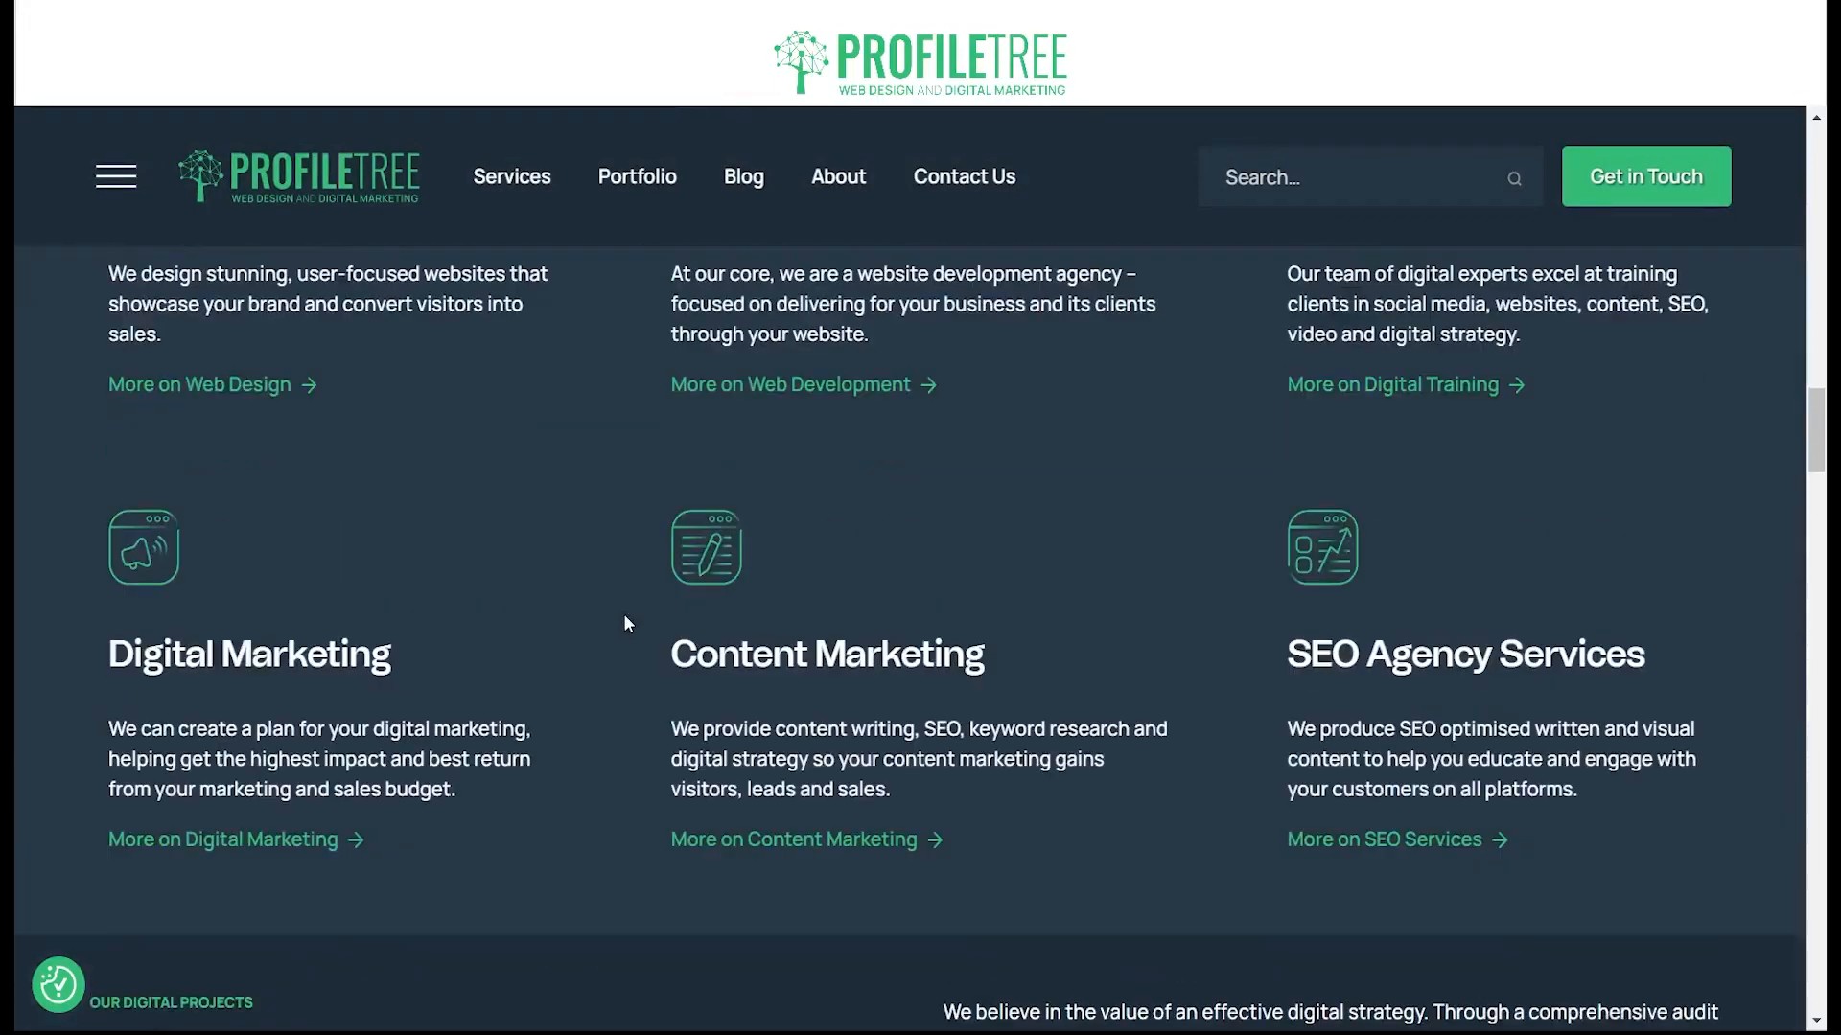
{"action": "scroll", "coordinate": [616, 691], "scroll_direction": "up", "scroll_amount": 12}
{"action": "scroll", "coordinate": [471, 718], "scroll_direction": "down", "scroll_amount": 12}
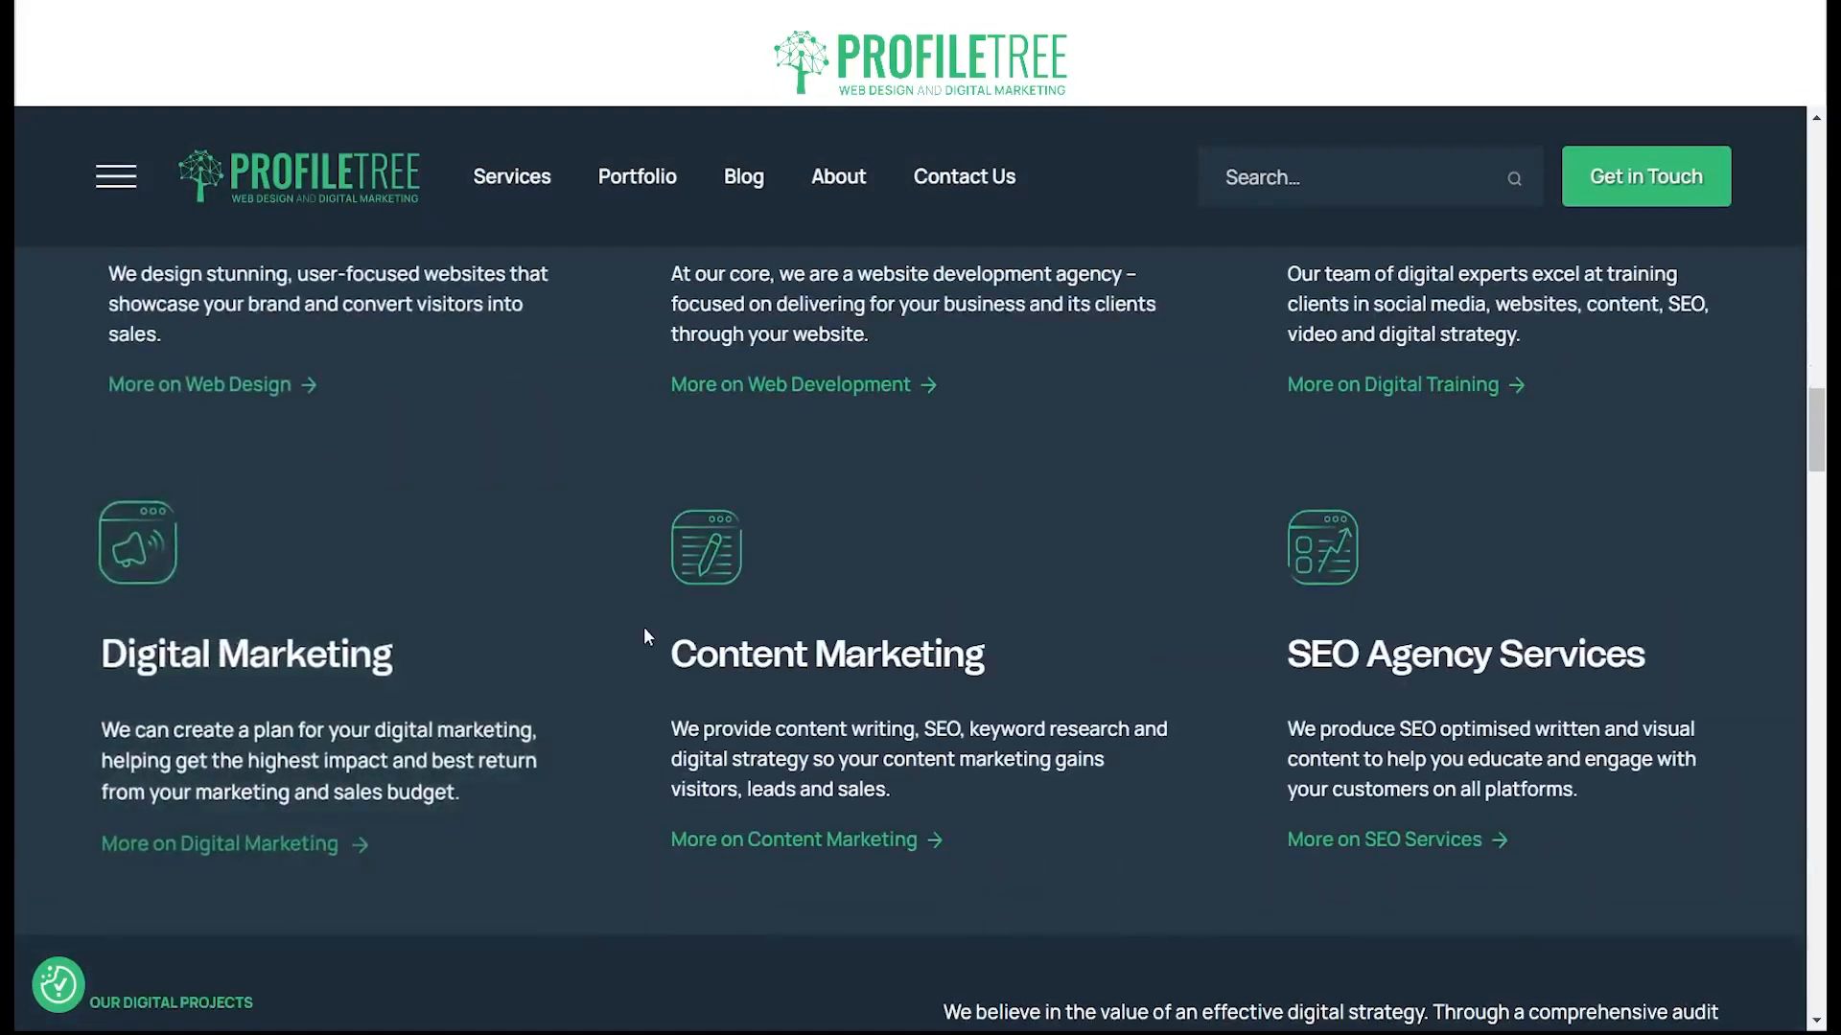
{"action": "scroll", "coordinate": [642, 625], "scroll_direction": "up", "scroll_amount": 8}
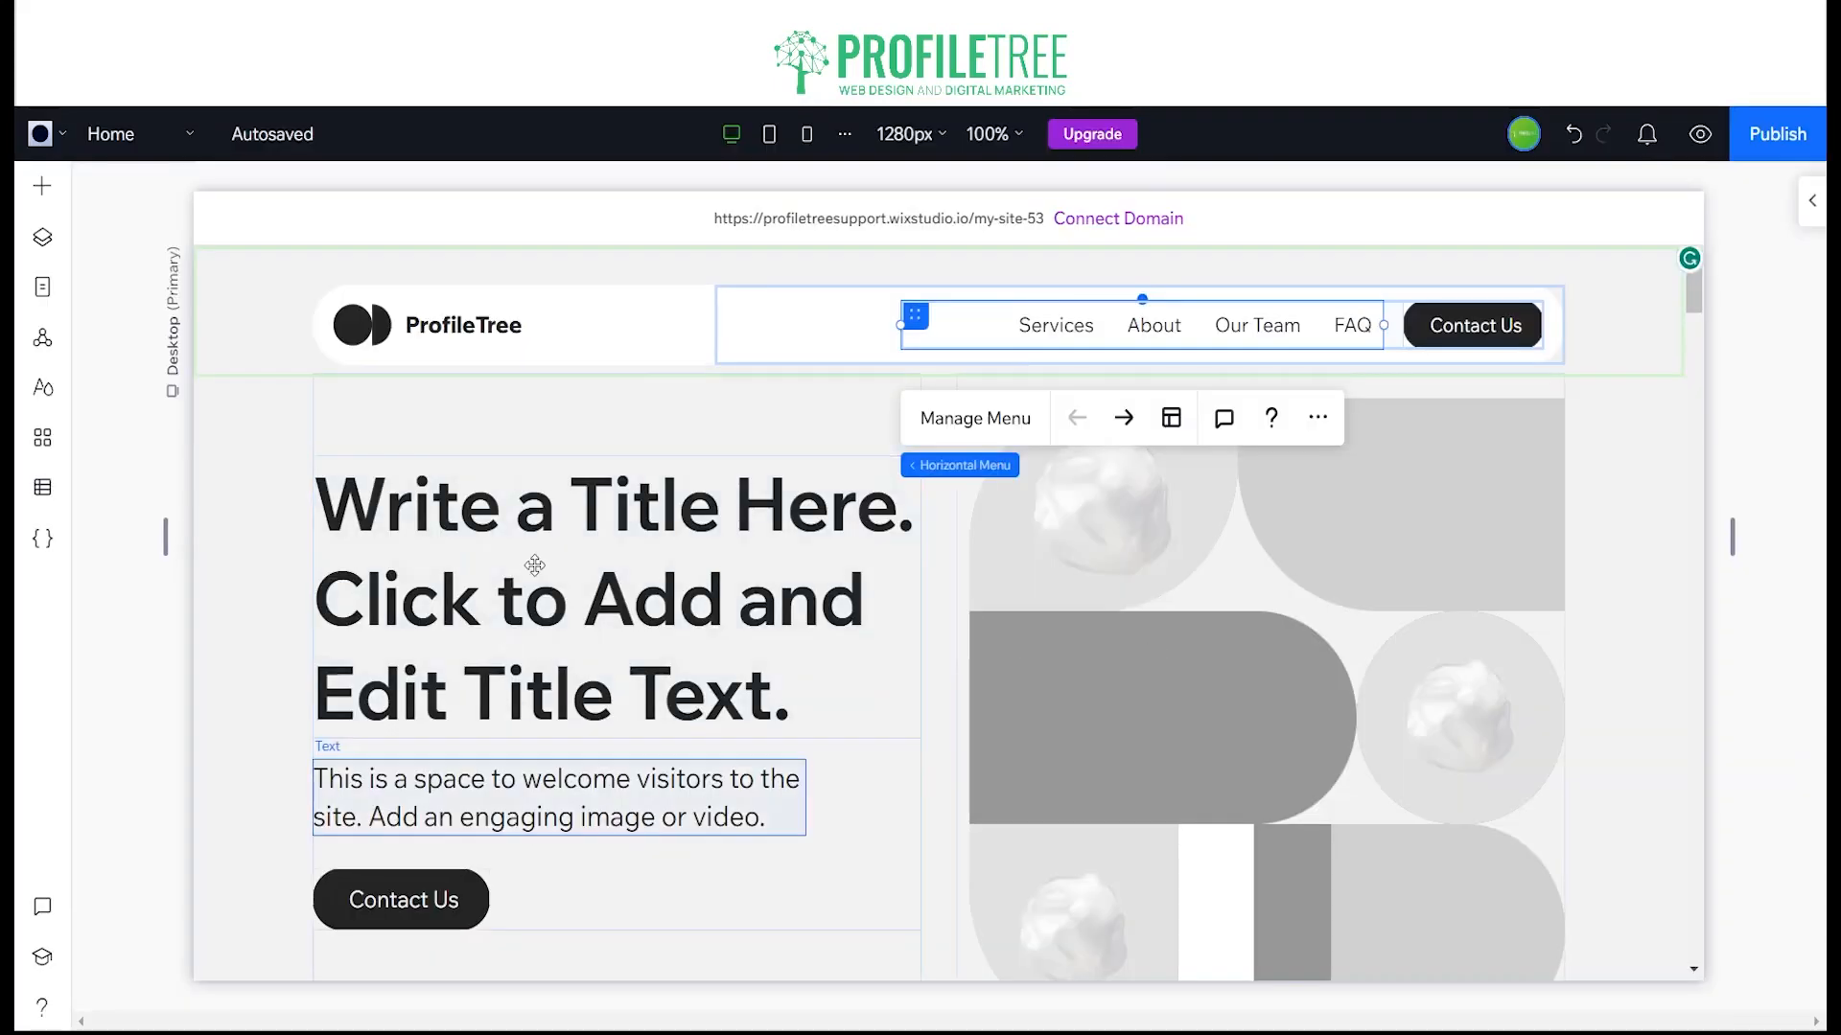
Step: In Wix Studio, replace the hero title with "We offer appetising website design and tastefully optimised content marketing services, perfectly seasoned for Belfast's vibrant food scene."
{"action": "left_click", "coordinate": [511, 609]}
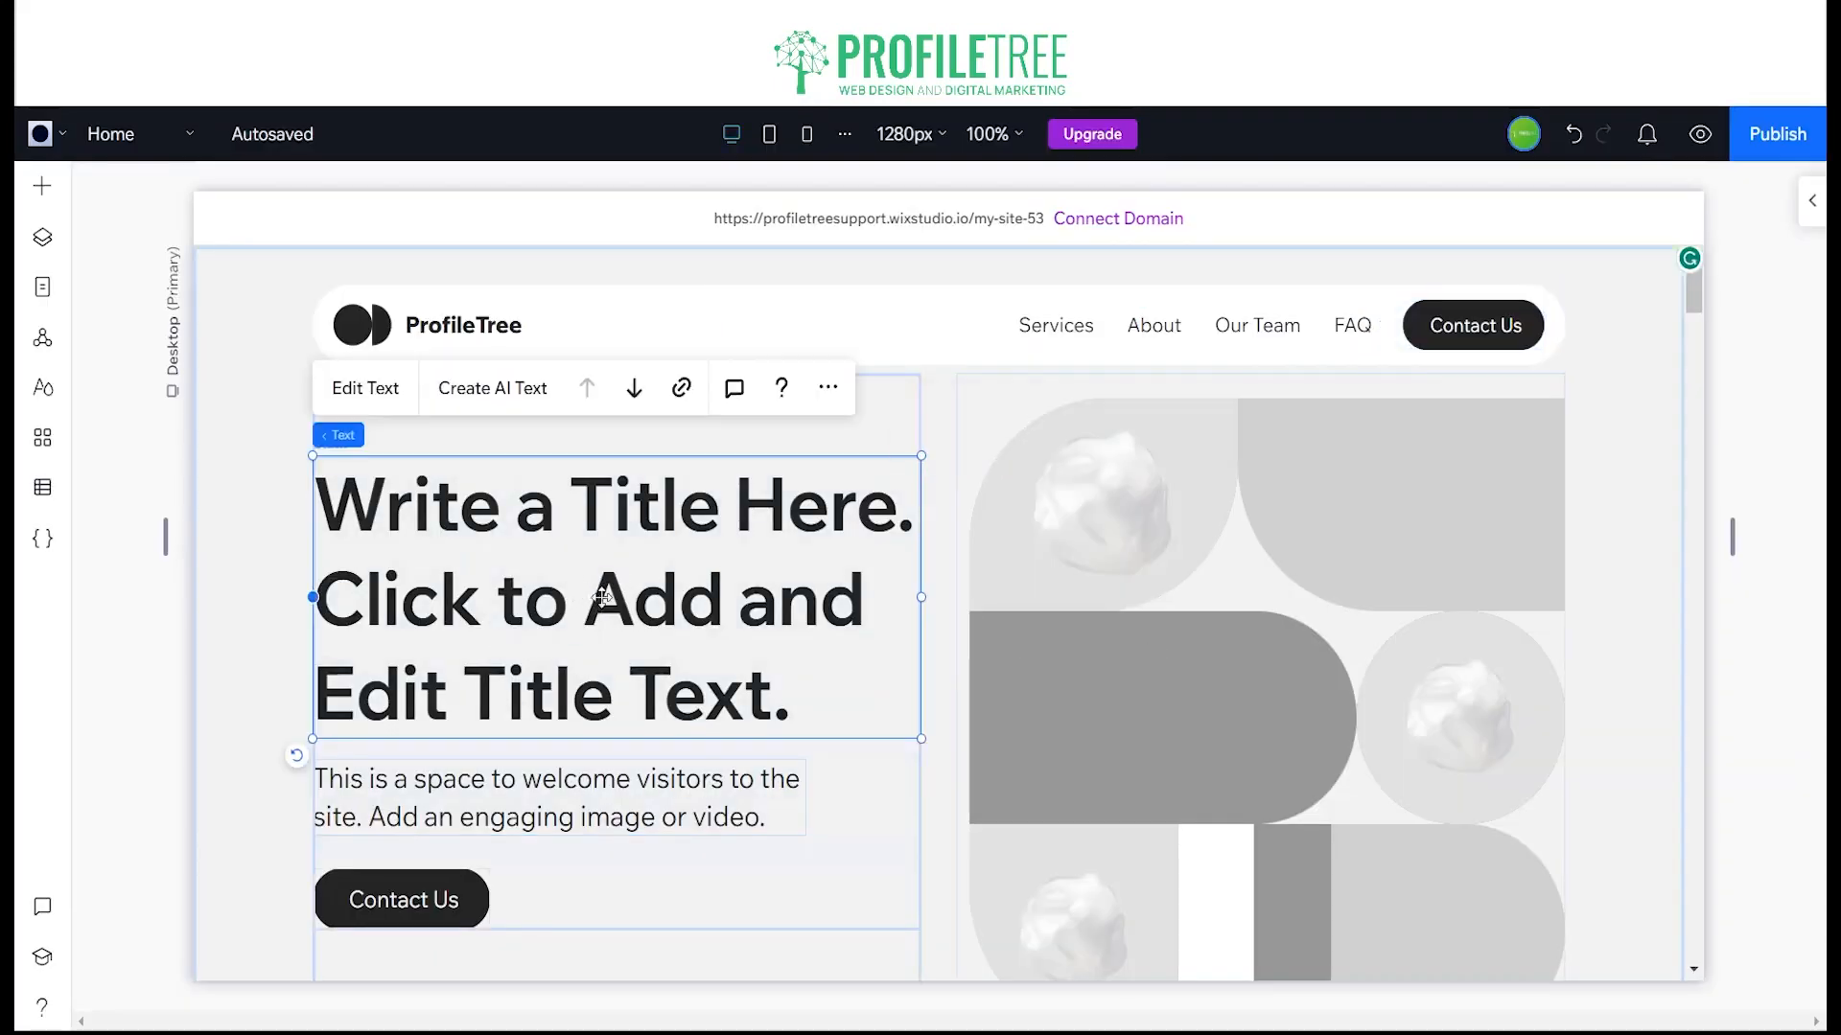
{"action": "double_click", "coordinate": [415, 510]}
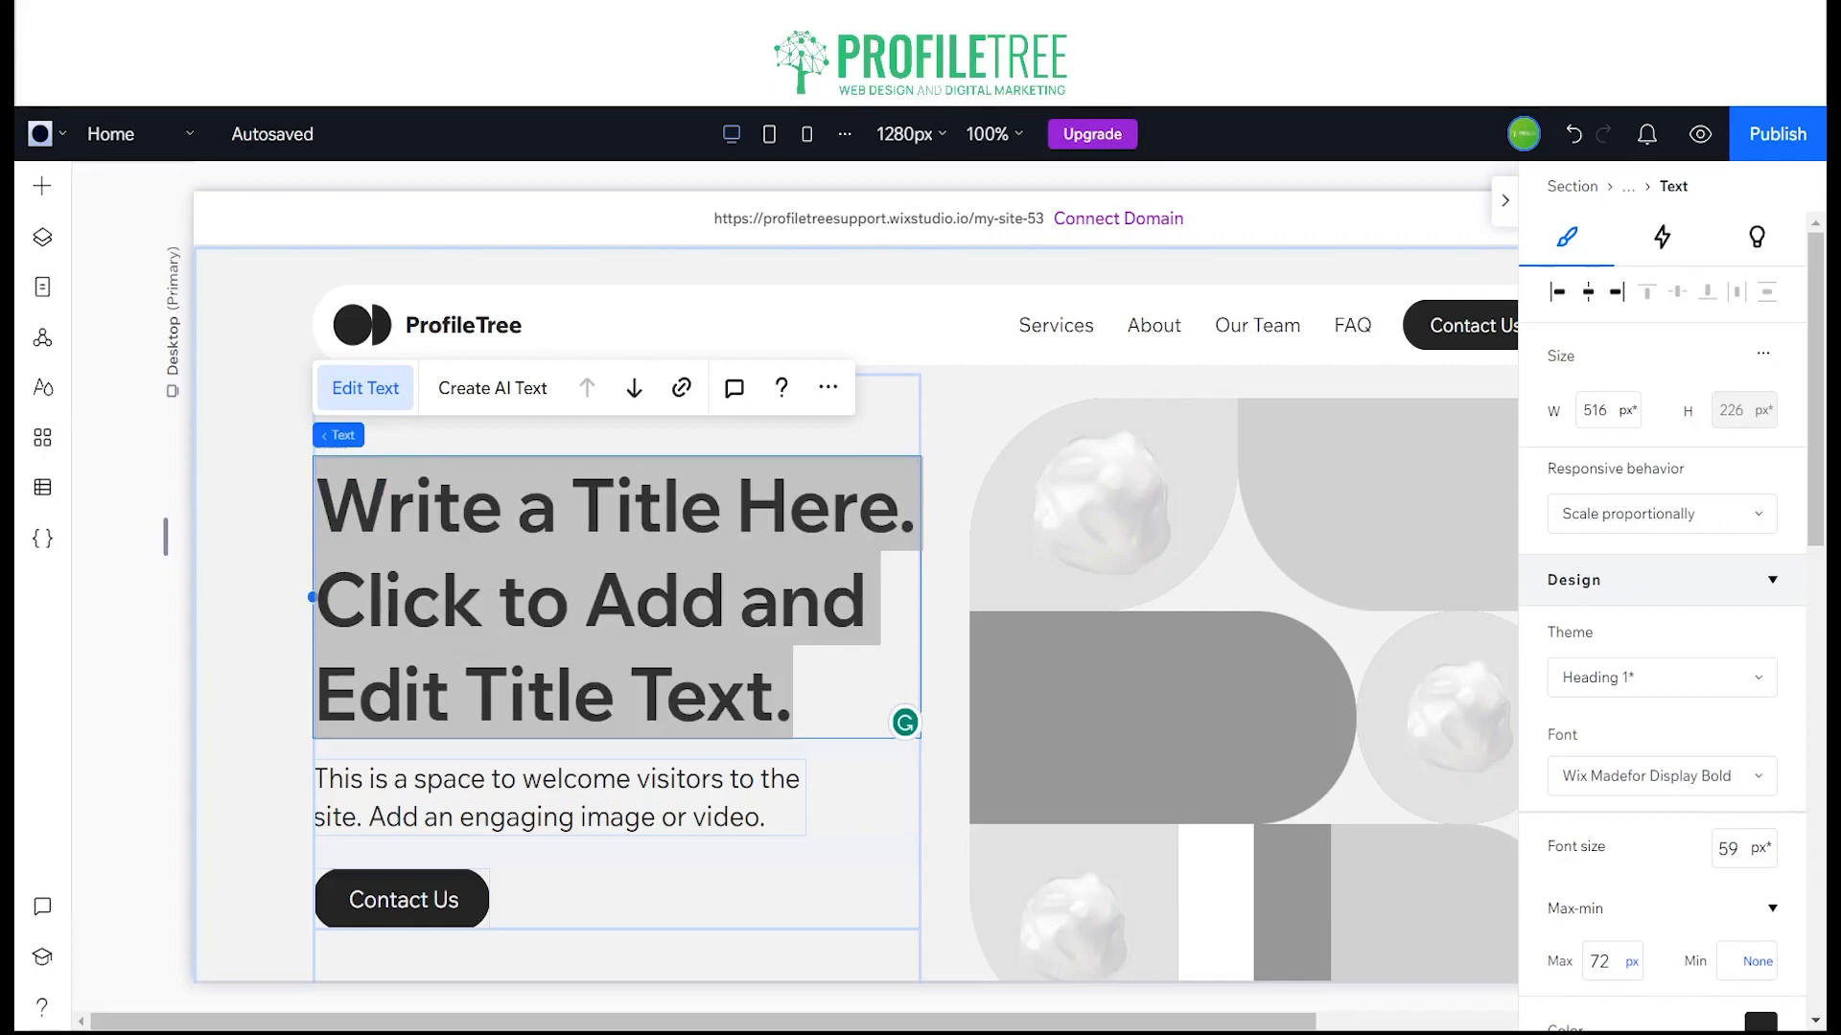
{"action": "left_click", "coordinate": [793, 700]}
{"action": "left_click_drag", "start_coordinate": [793, 699], "coordinate": [329, 523]}
{"action": "key", "text": "ctrl+v"}
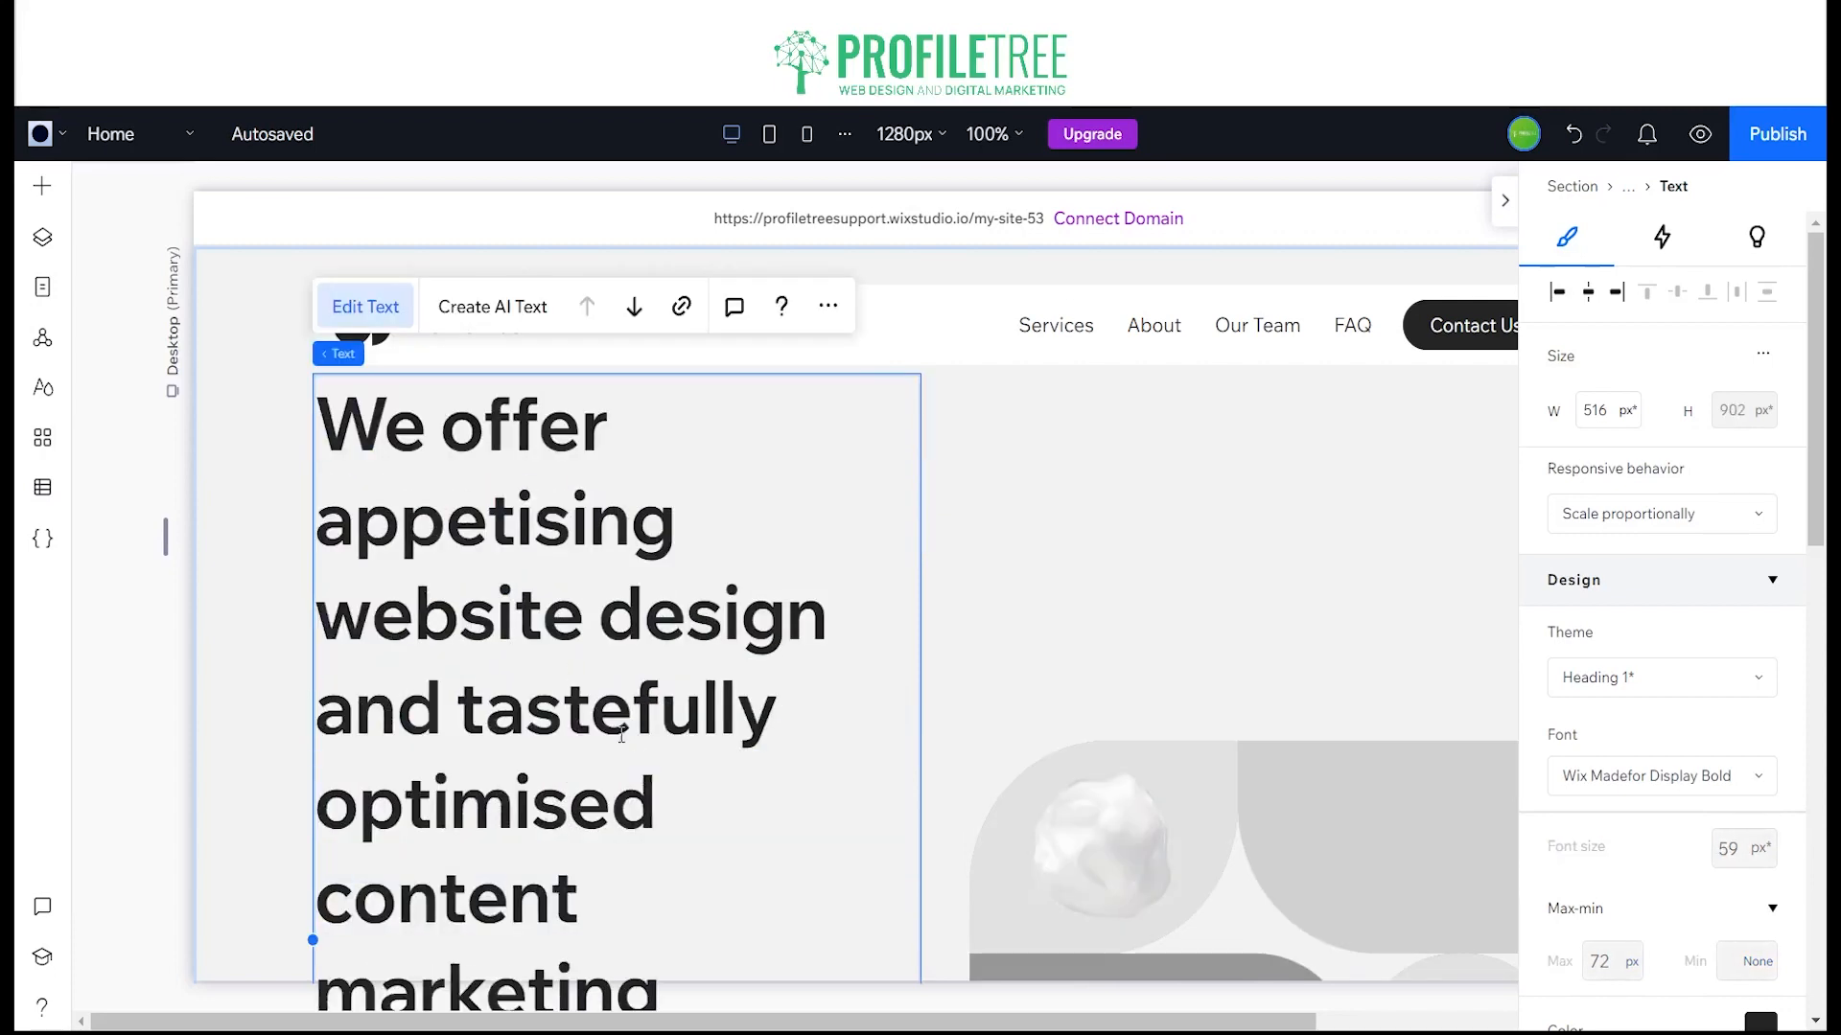
Step: Set the font size of the whole hero title to 30 px
{"action": "key", "text": "ctrl+a"}
{"action": "left_click", "coordinate": [1776, 841]}
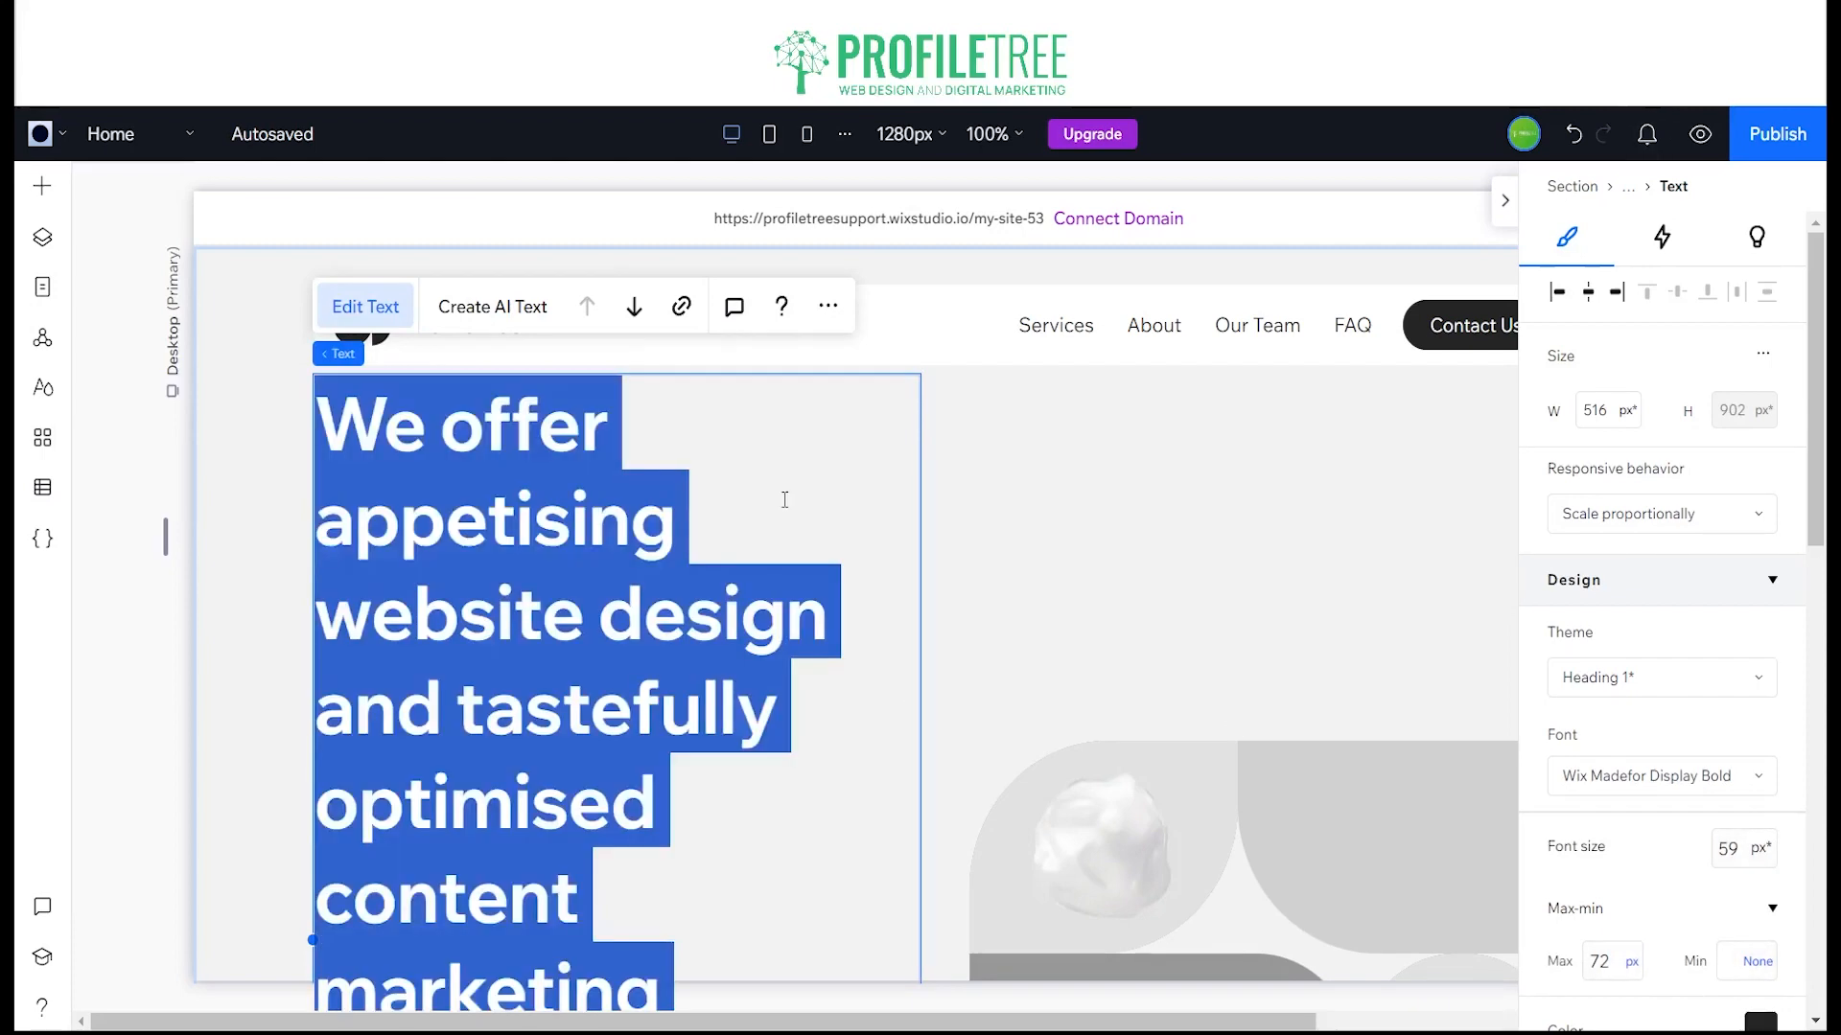
{"action": "scroll", "coordinate": [1755, 614], "scroll_direction": "down", "scroll_amount": 3}
{"action": "left_click", "coordinate": [1727, 590]}
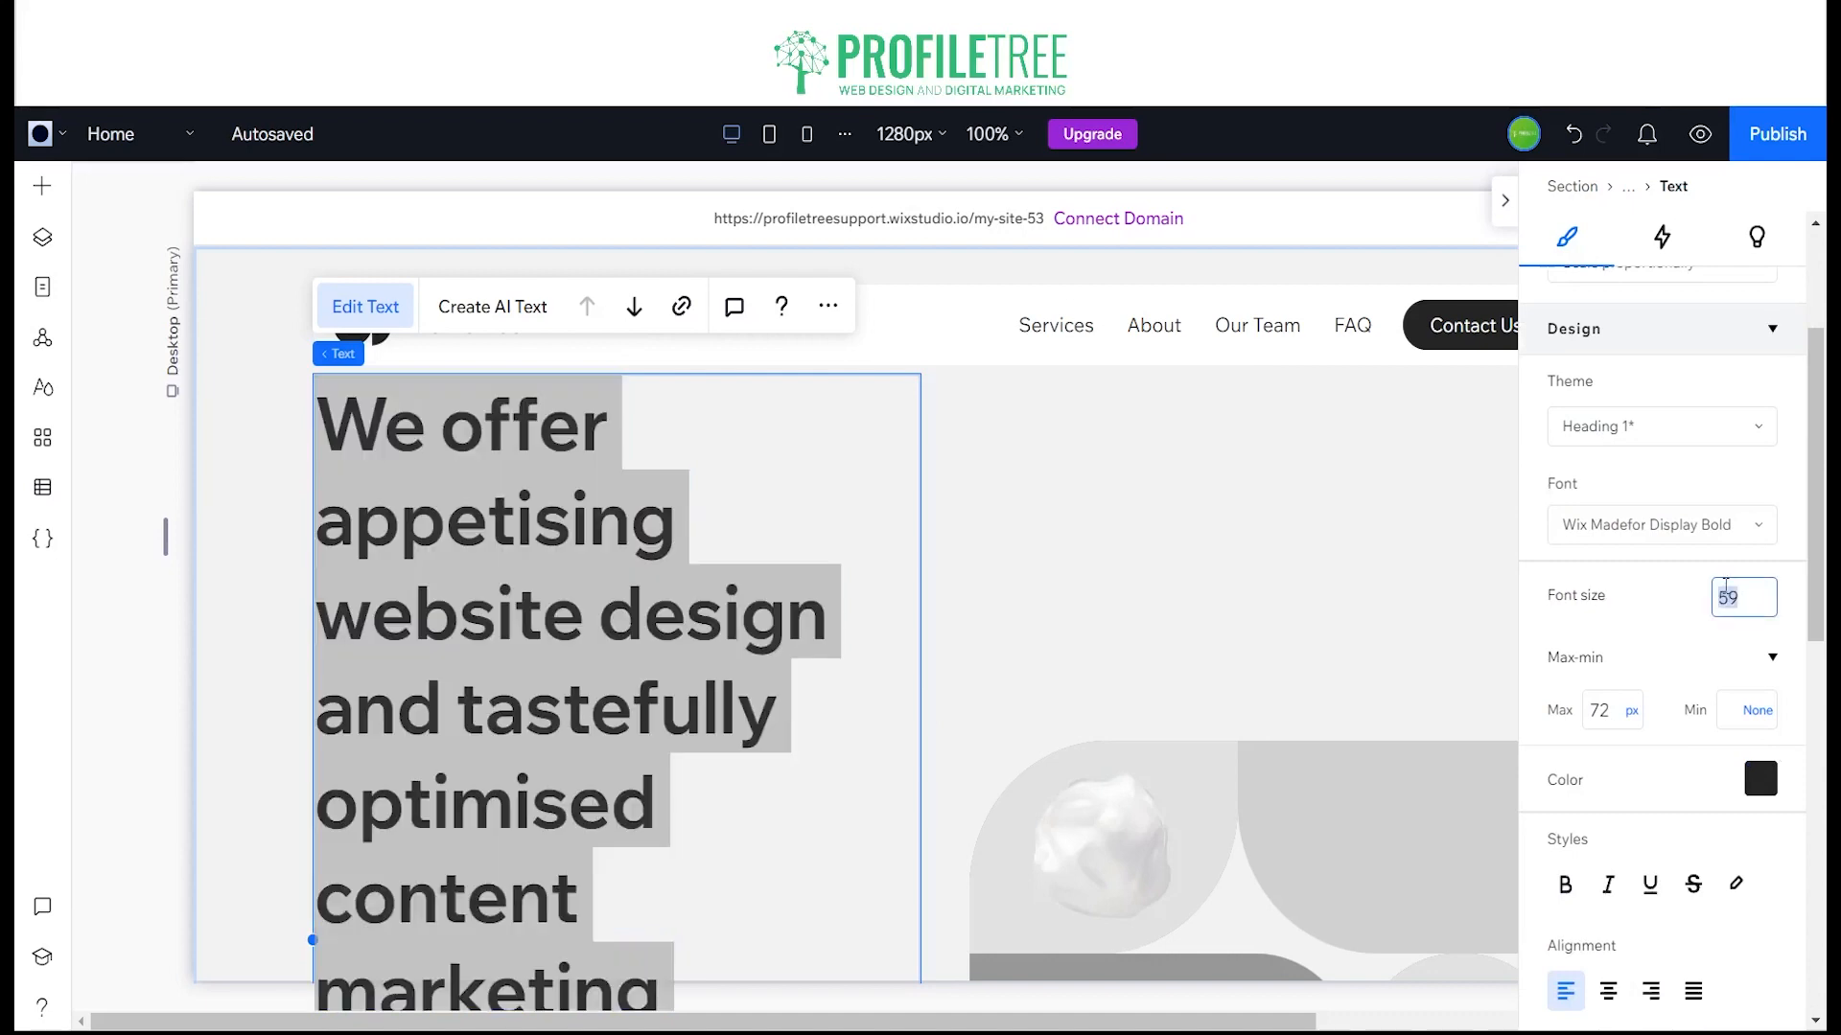
{"action": "type", "text": "30"}
{"action": "key", "text": "Return"}
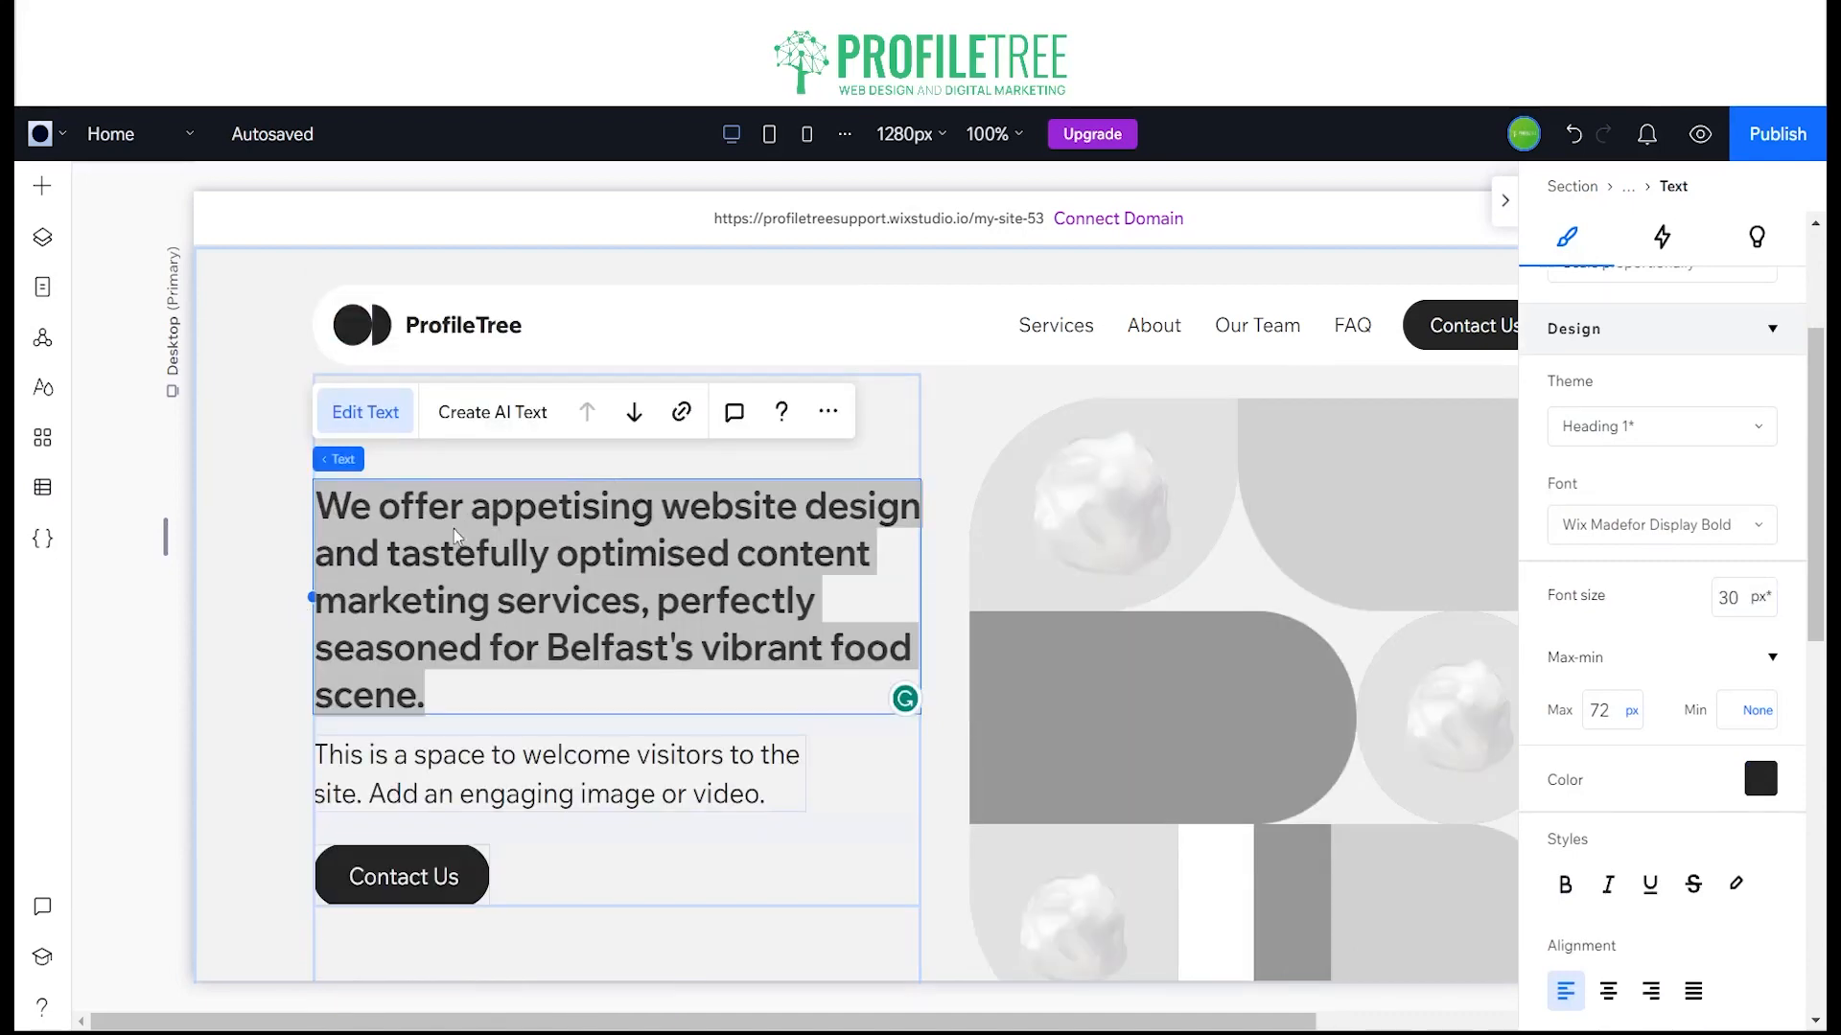
{"action": "left_click", "coordinate": [549, 492]}
{"action": "left_click", "coordinate": [554, 684]}
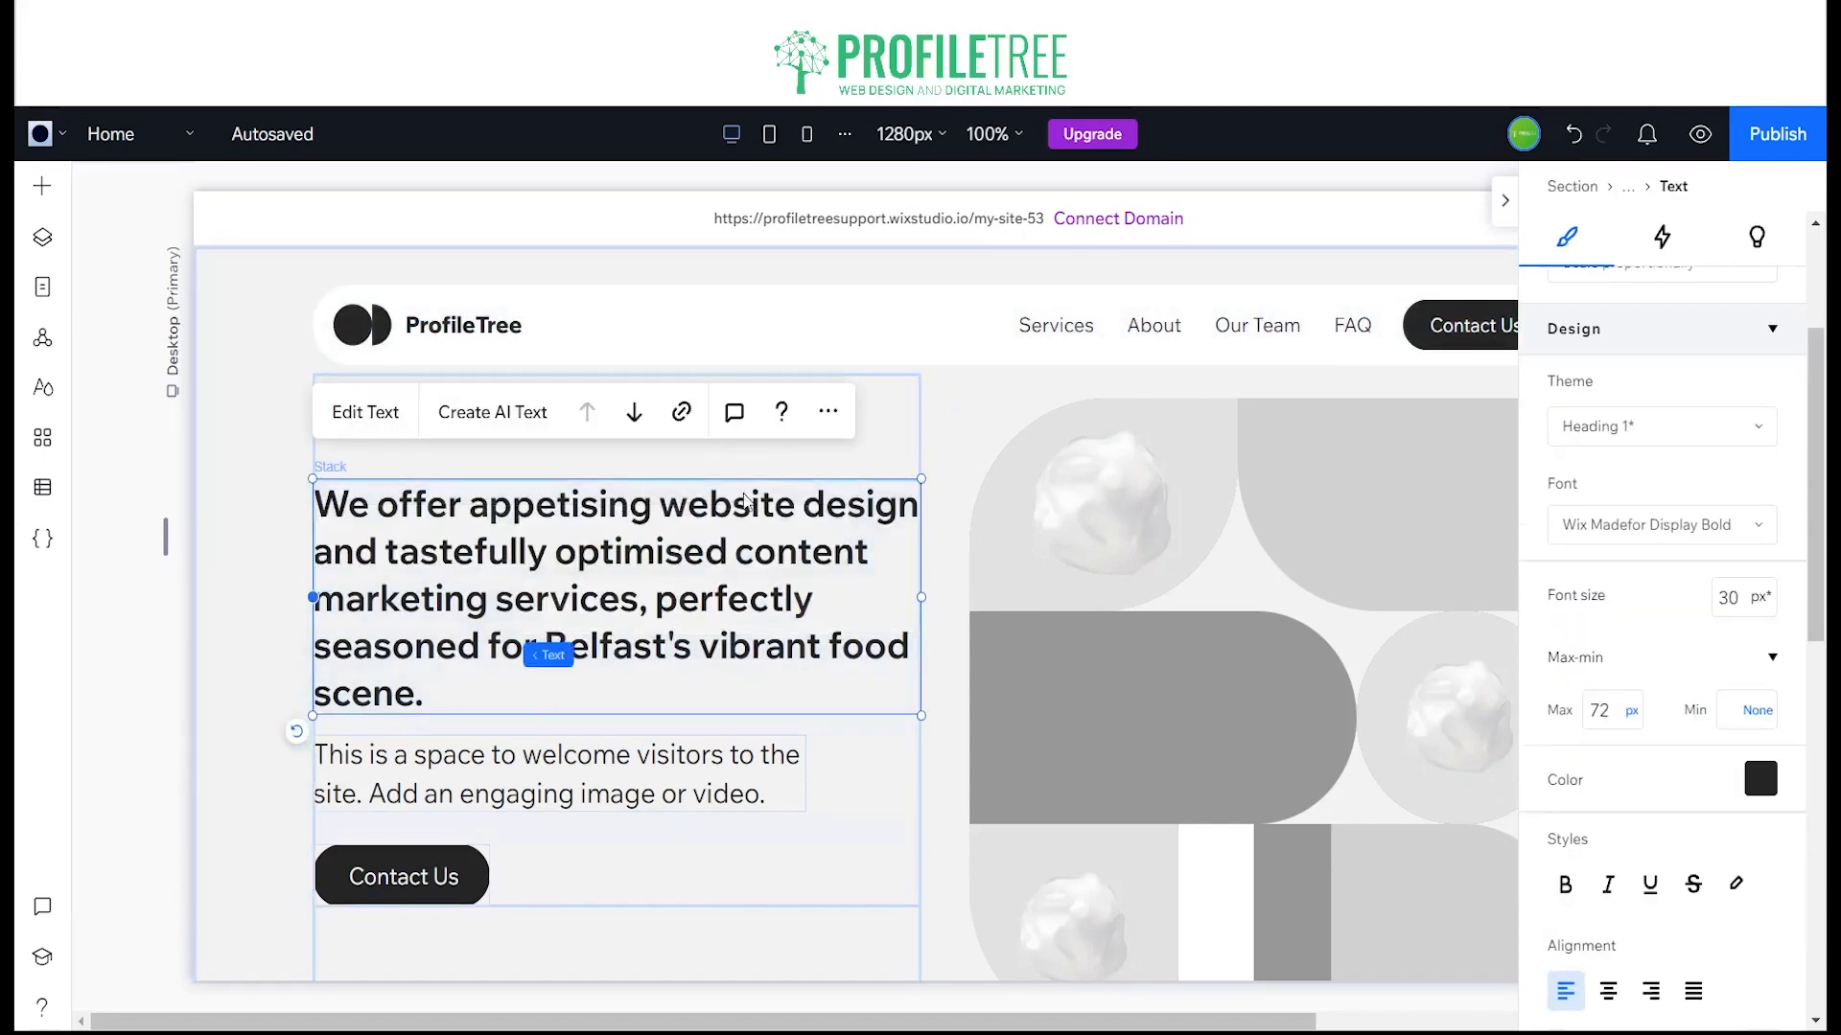
Step: In the hero title, replace "website design" with "food" and shorten "tastefully" to "tasteful"
{"action": "double_click", "coordinate": [742, 497]}
{"action": "left_click", "coordinate": [737, 504]}
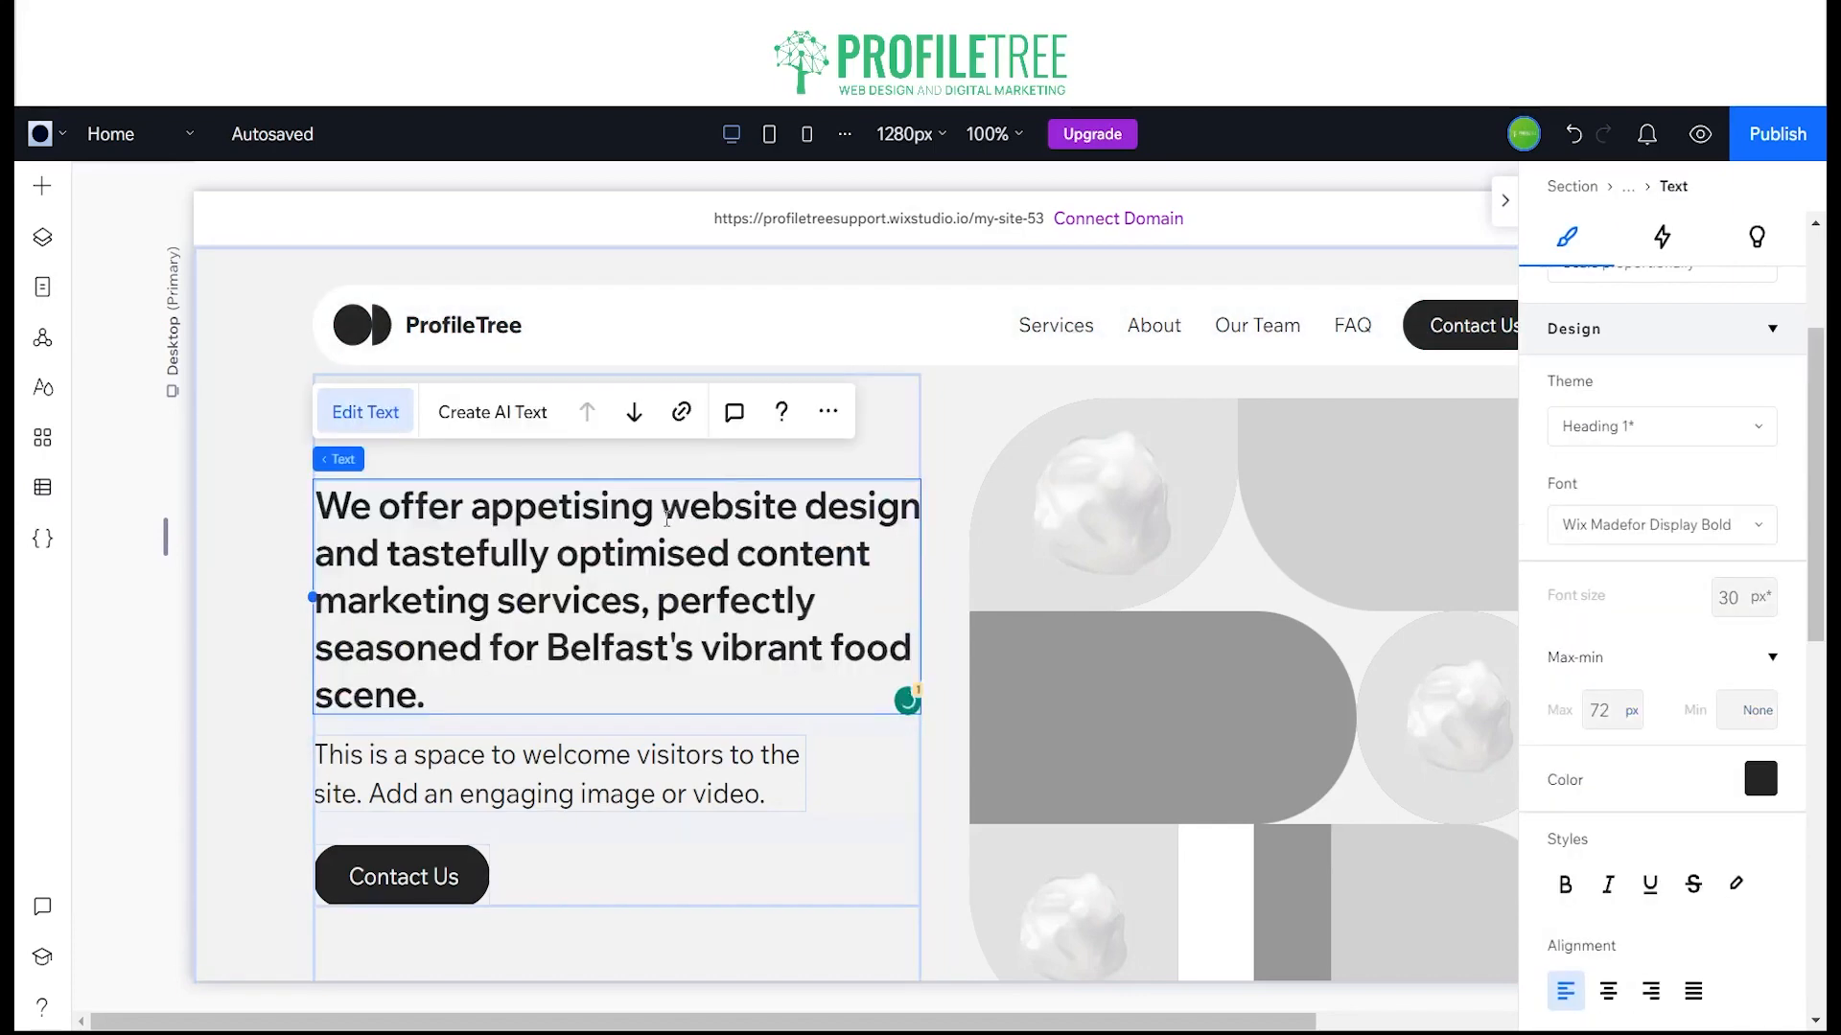
{"action": "left_click_drag", "start_coordinate": [661, 511], "coordinate": [915, 516]}
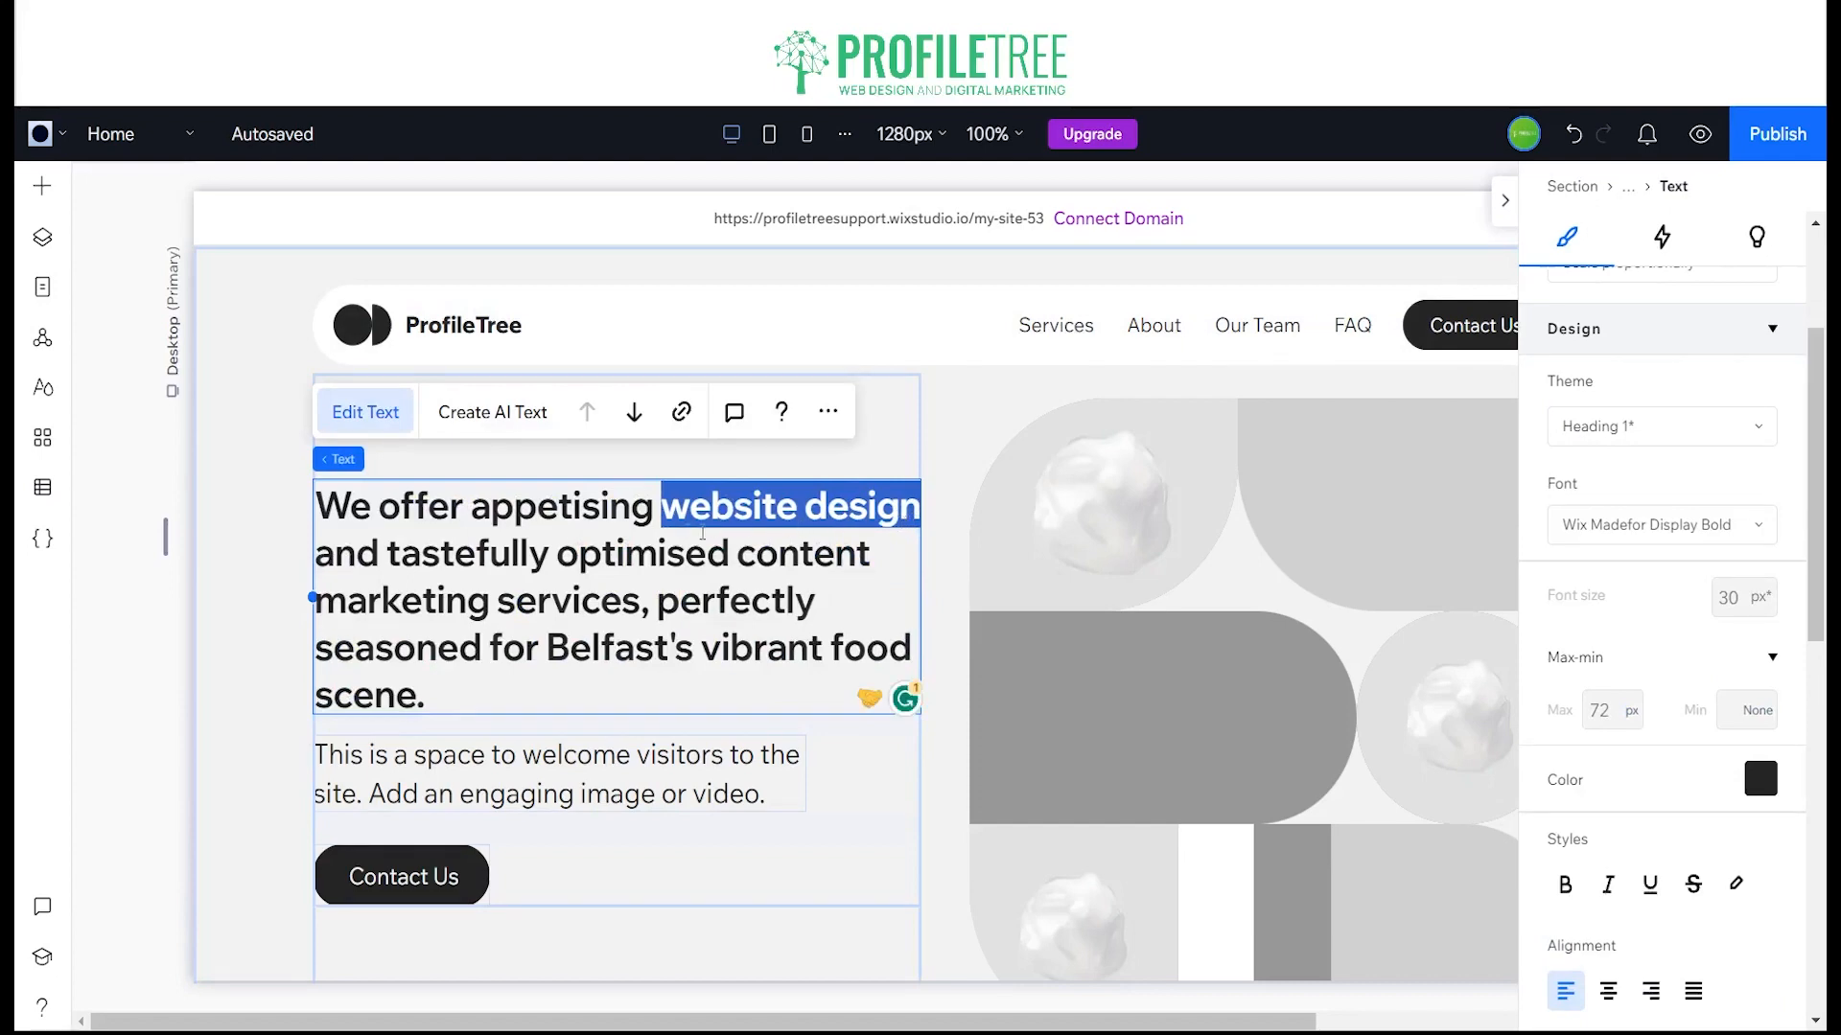
{"action": "key", "text": "BackSpace"}
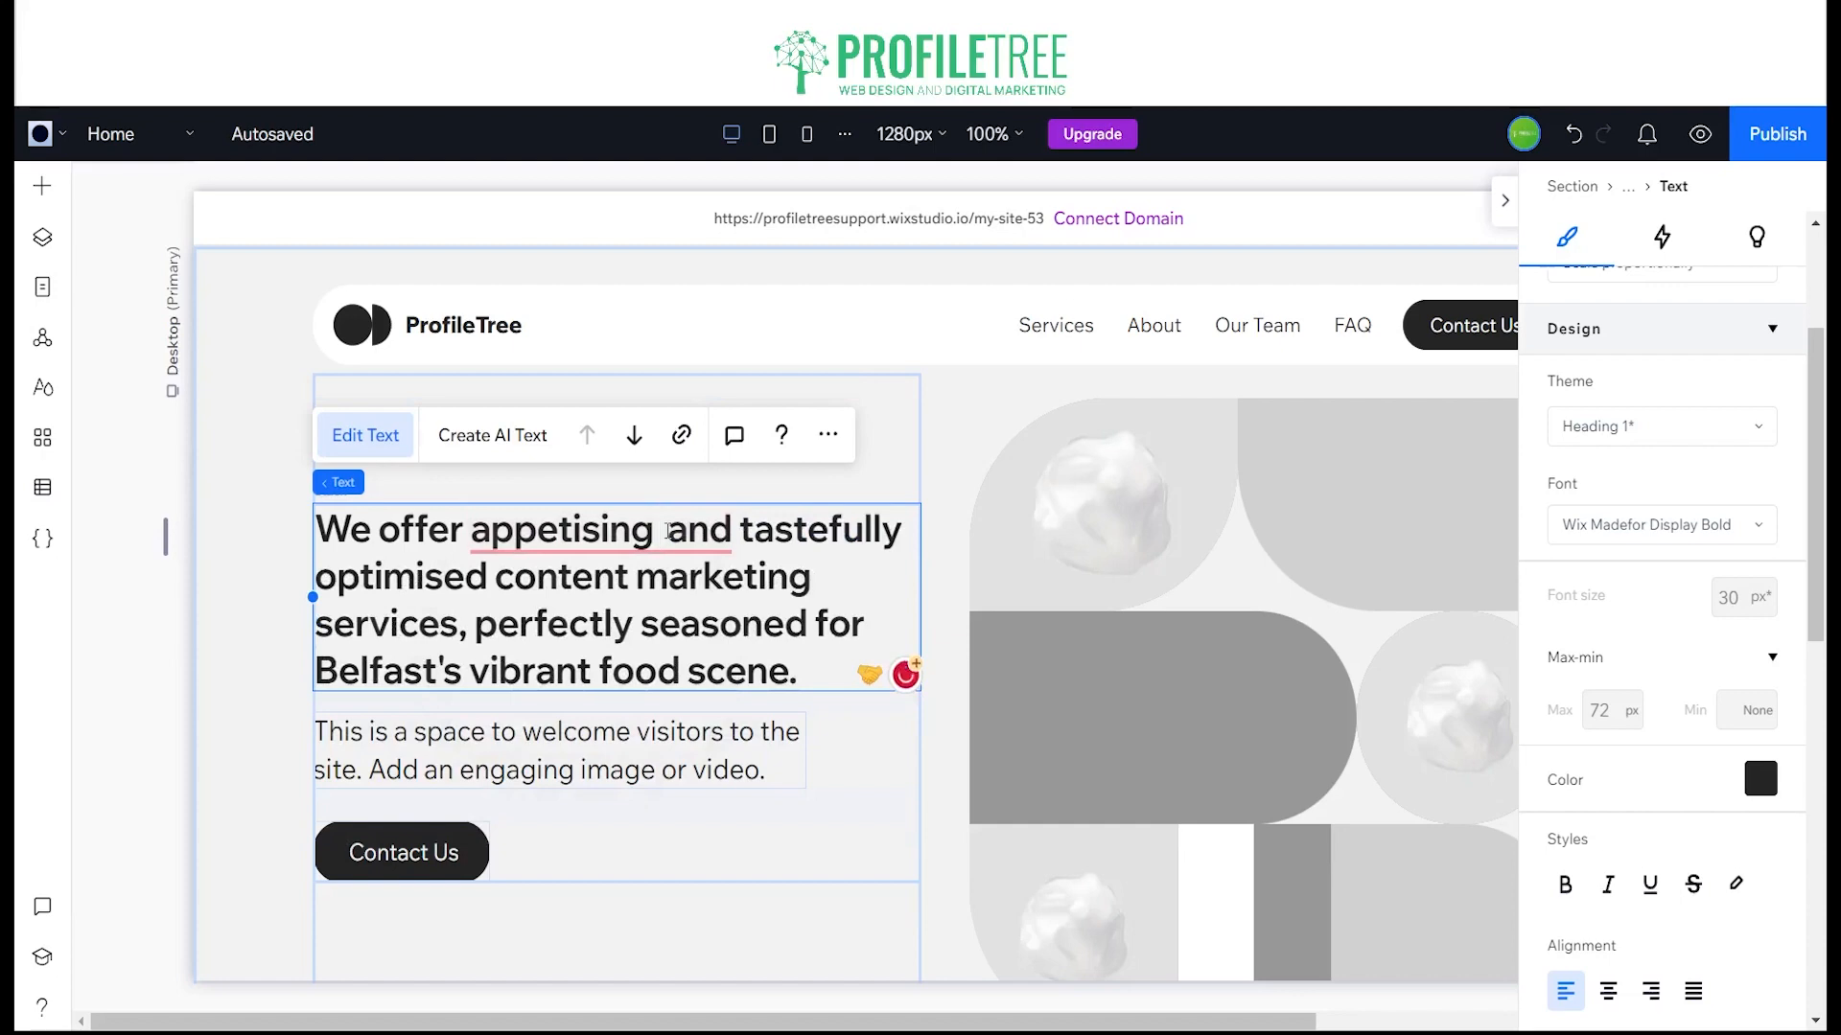
{"action": "type", "text": "food"}
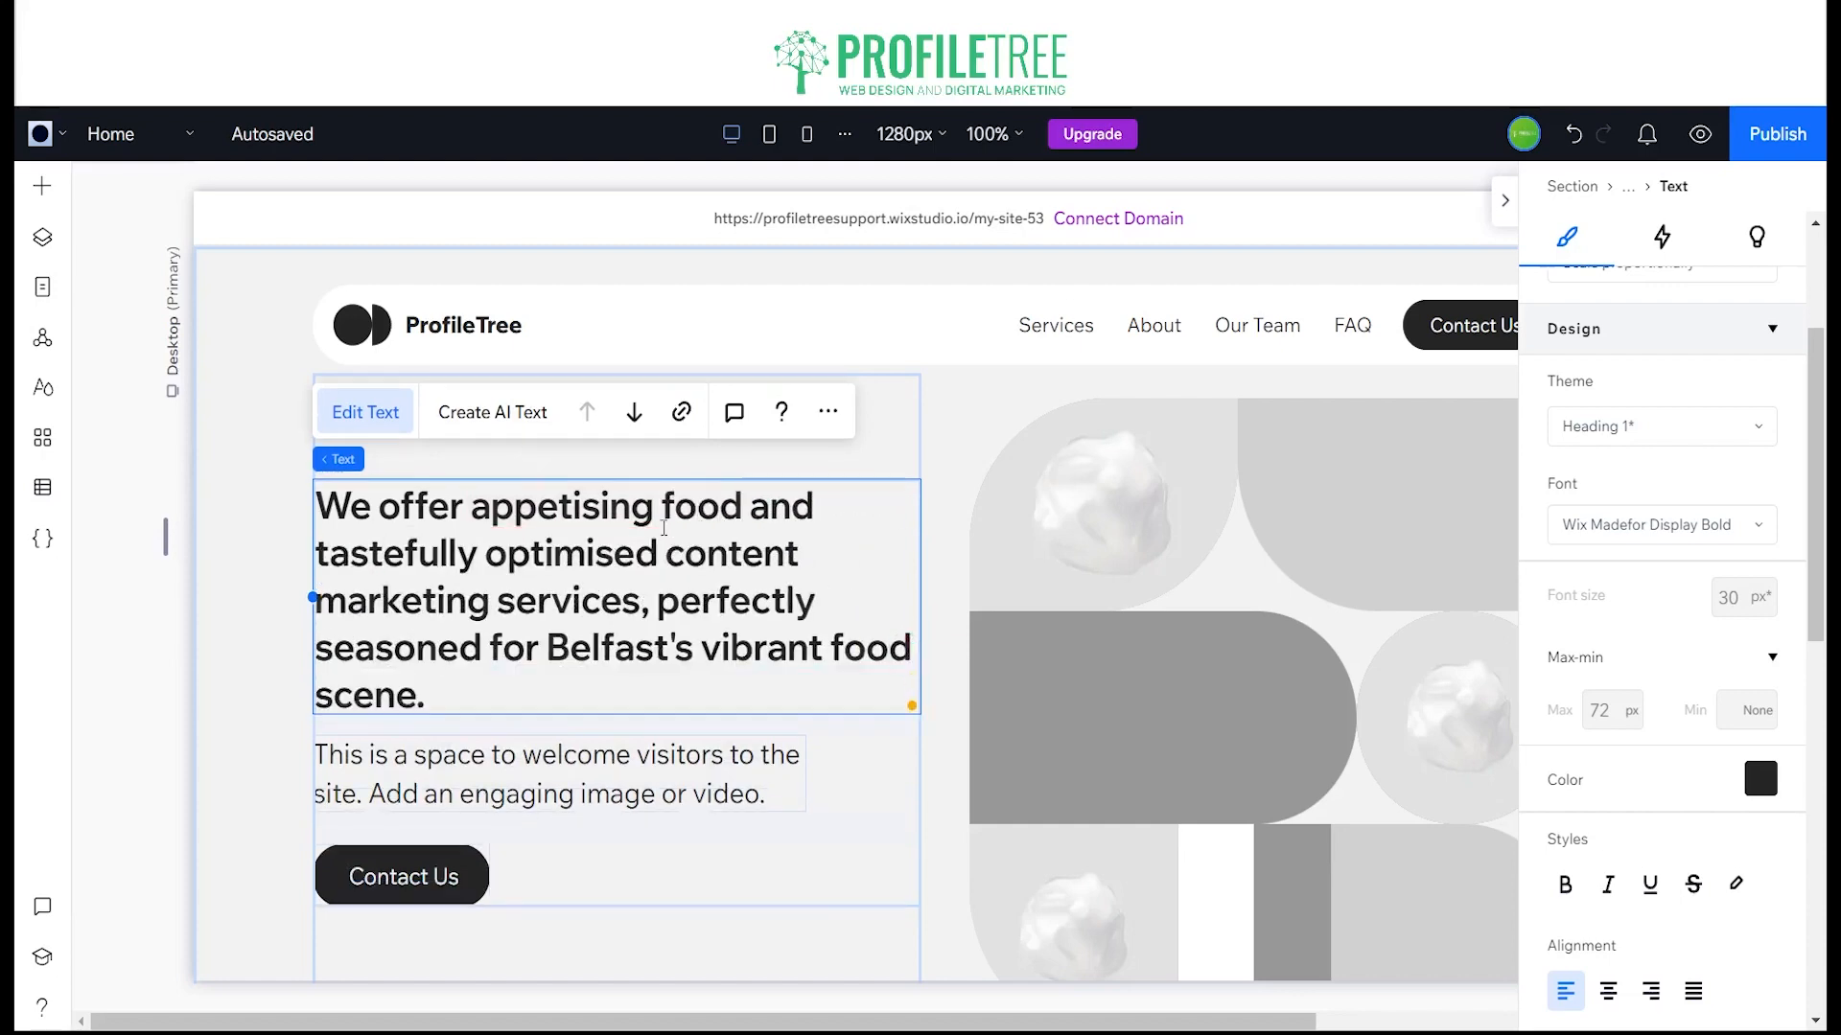
{"action": "left_click", "coordinate": [476, 562]}
{"action": "key", "text": "BackSpace"}
{"action": "key", "text": "BackSpace"}
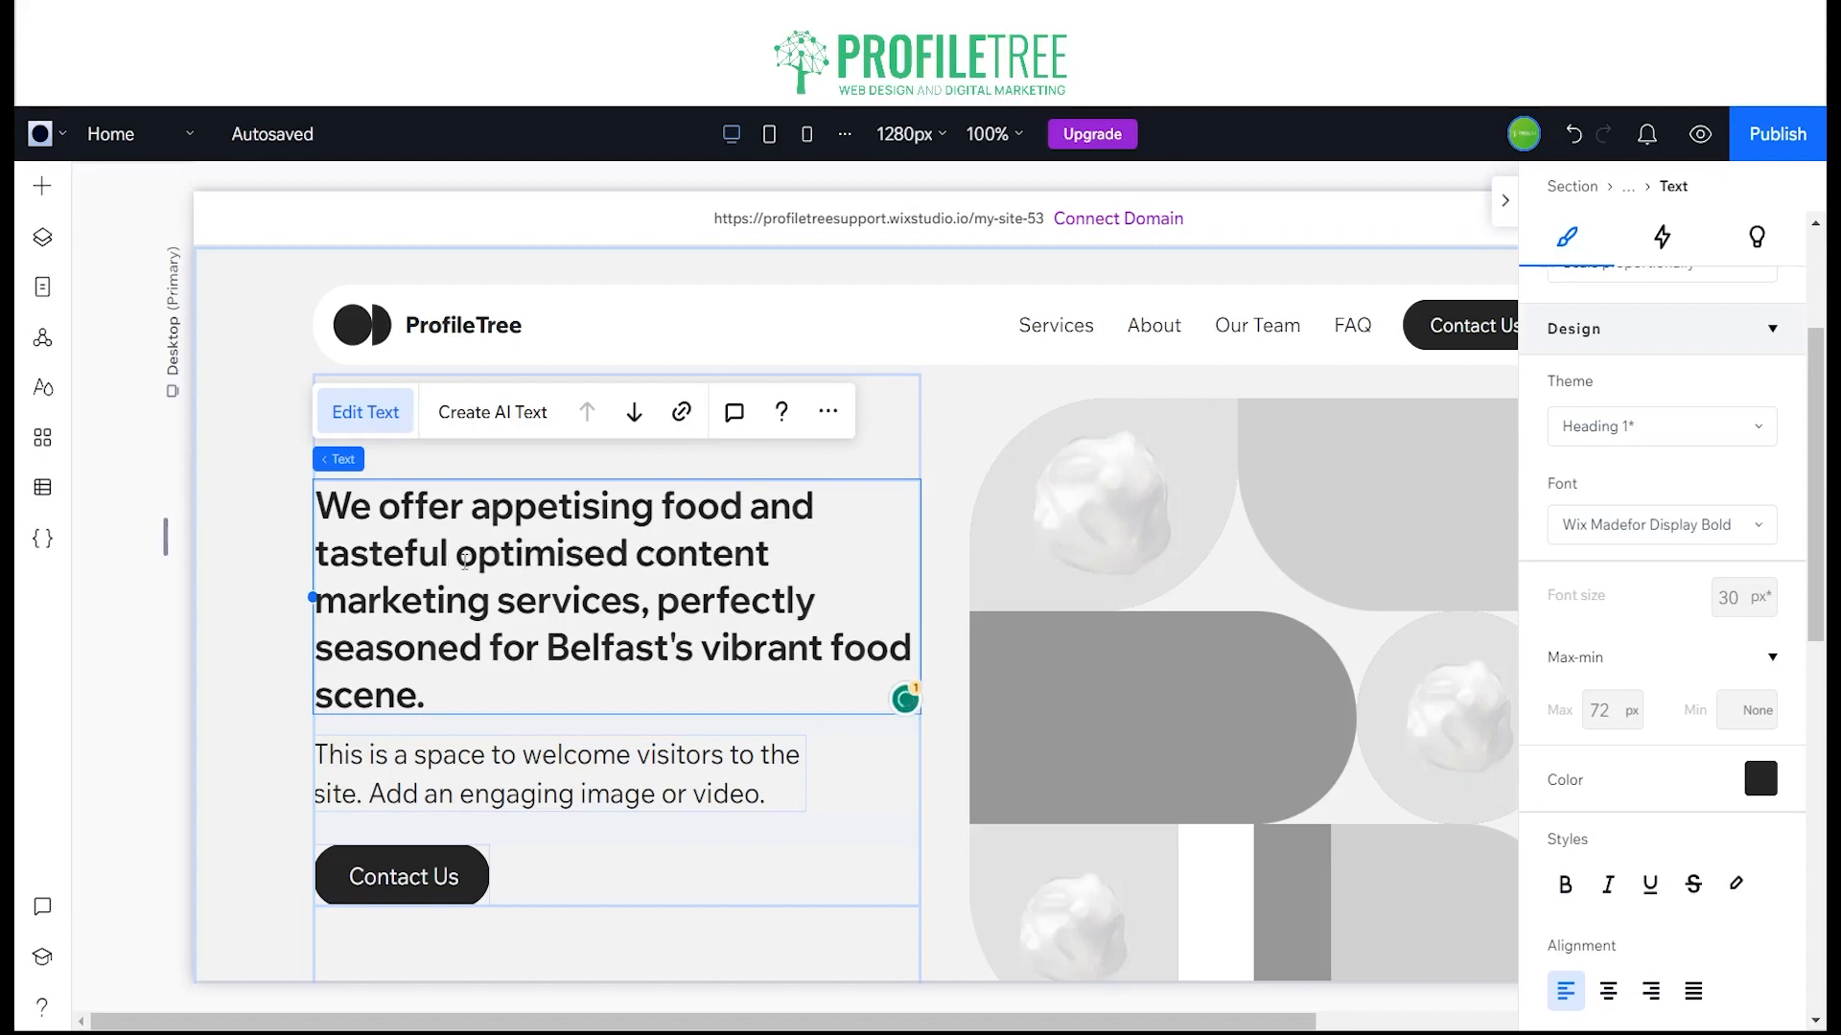
Step: In the hero title, replace "optimised content marketing services" with "drinks"
{"action": "left_click_drag", "start_coordinate": [458, 561], "coordinate": [641, 605]}
{"action": "type", "text": "drinks"}
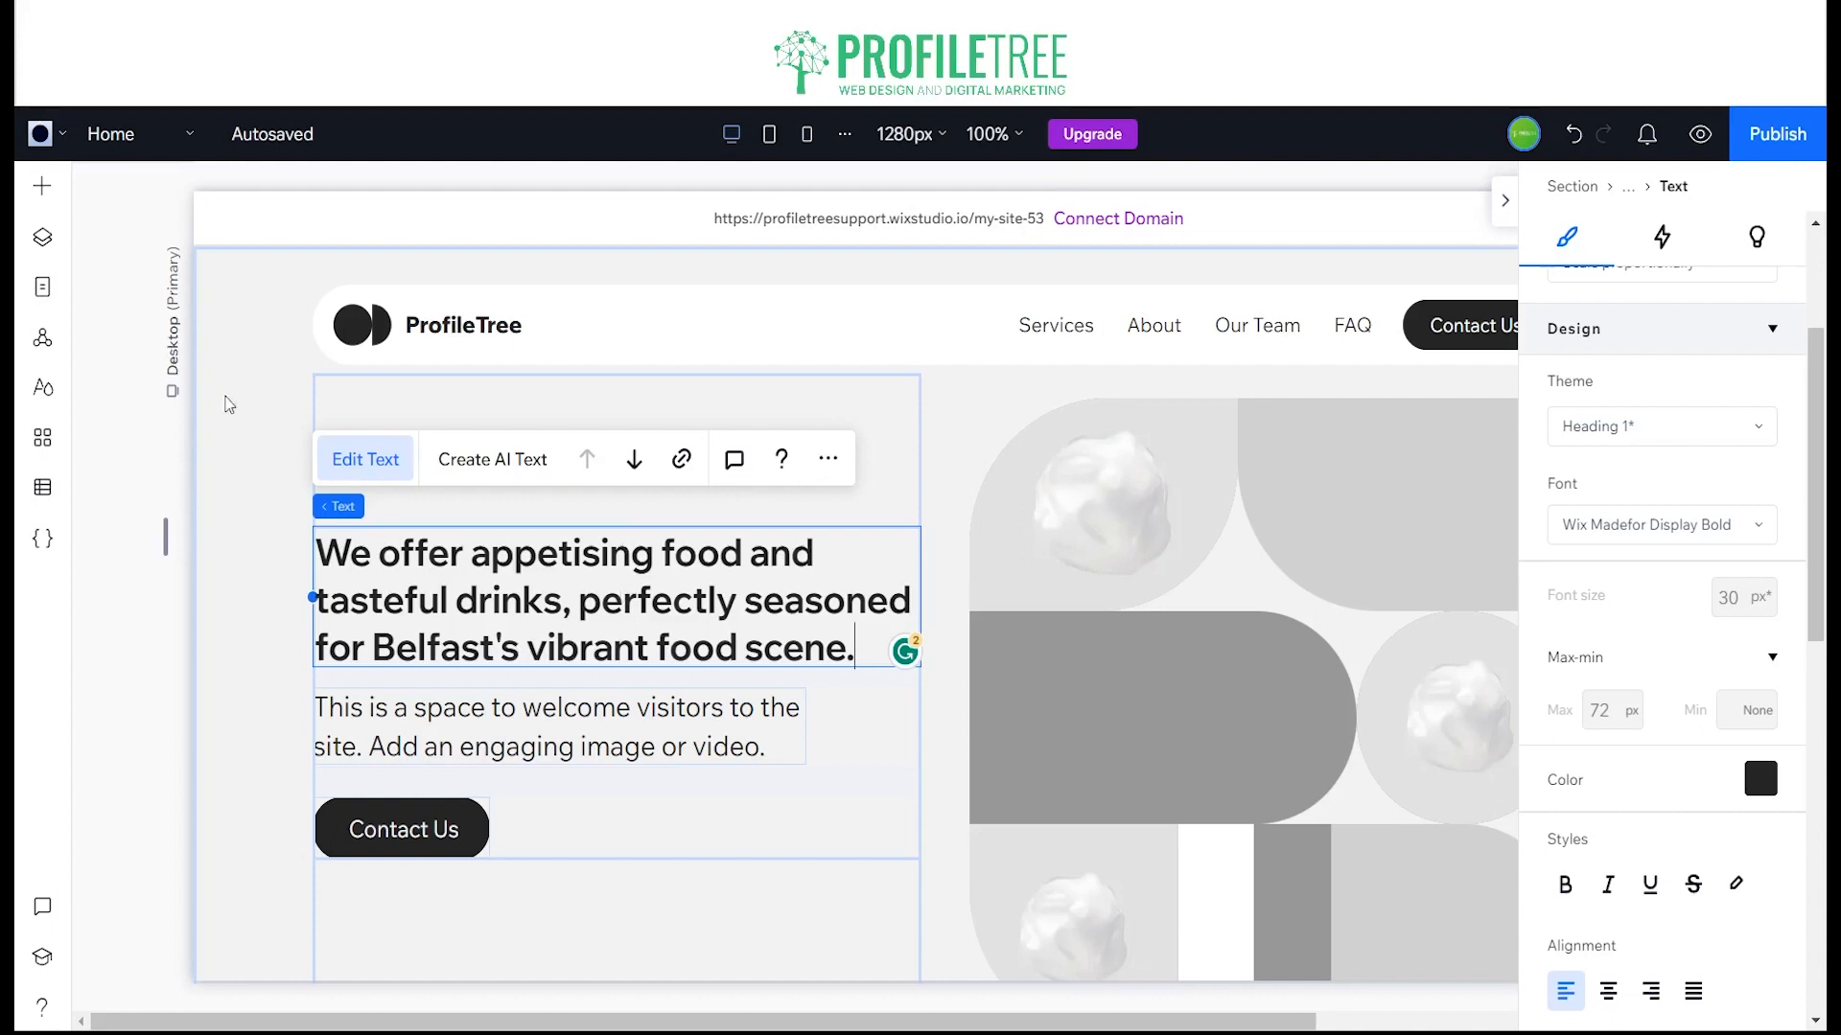
Step: Set the hero section's background to the custom colour #33BC77
{"action": "left_click", "coordinate": [246, 419]}
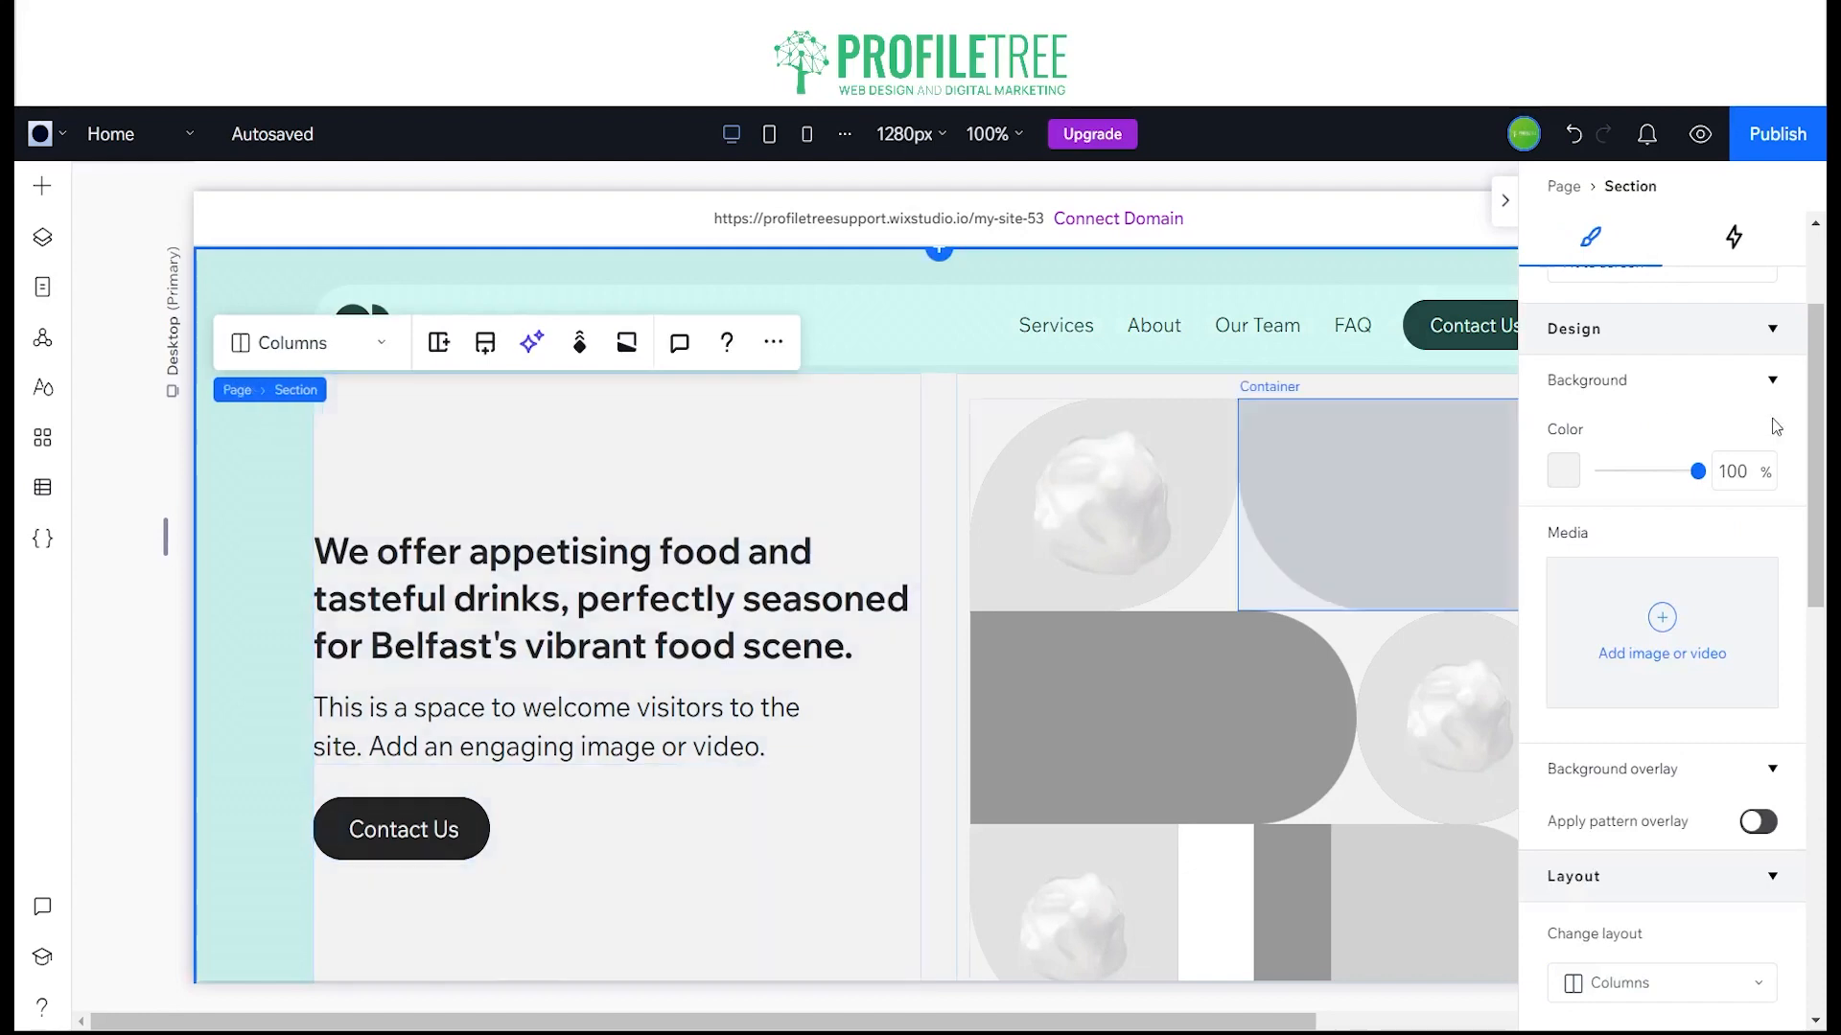
{"action": "left_click", "coordinate": [1564, 475]}
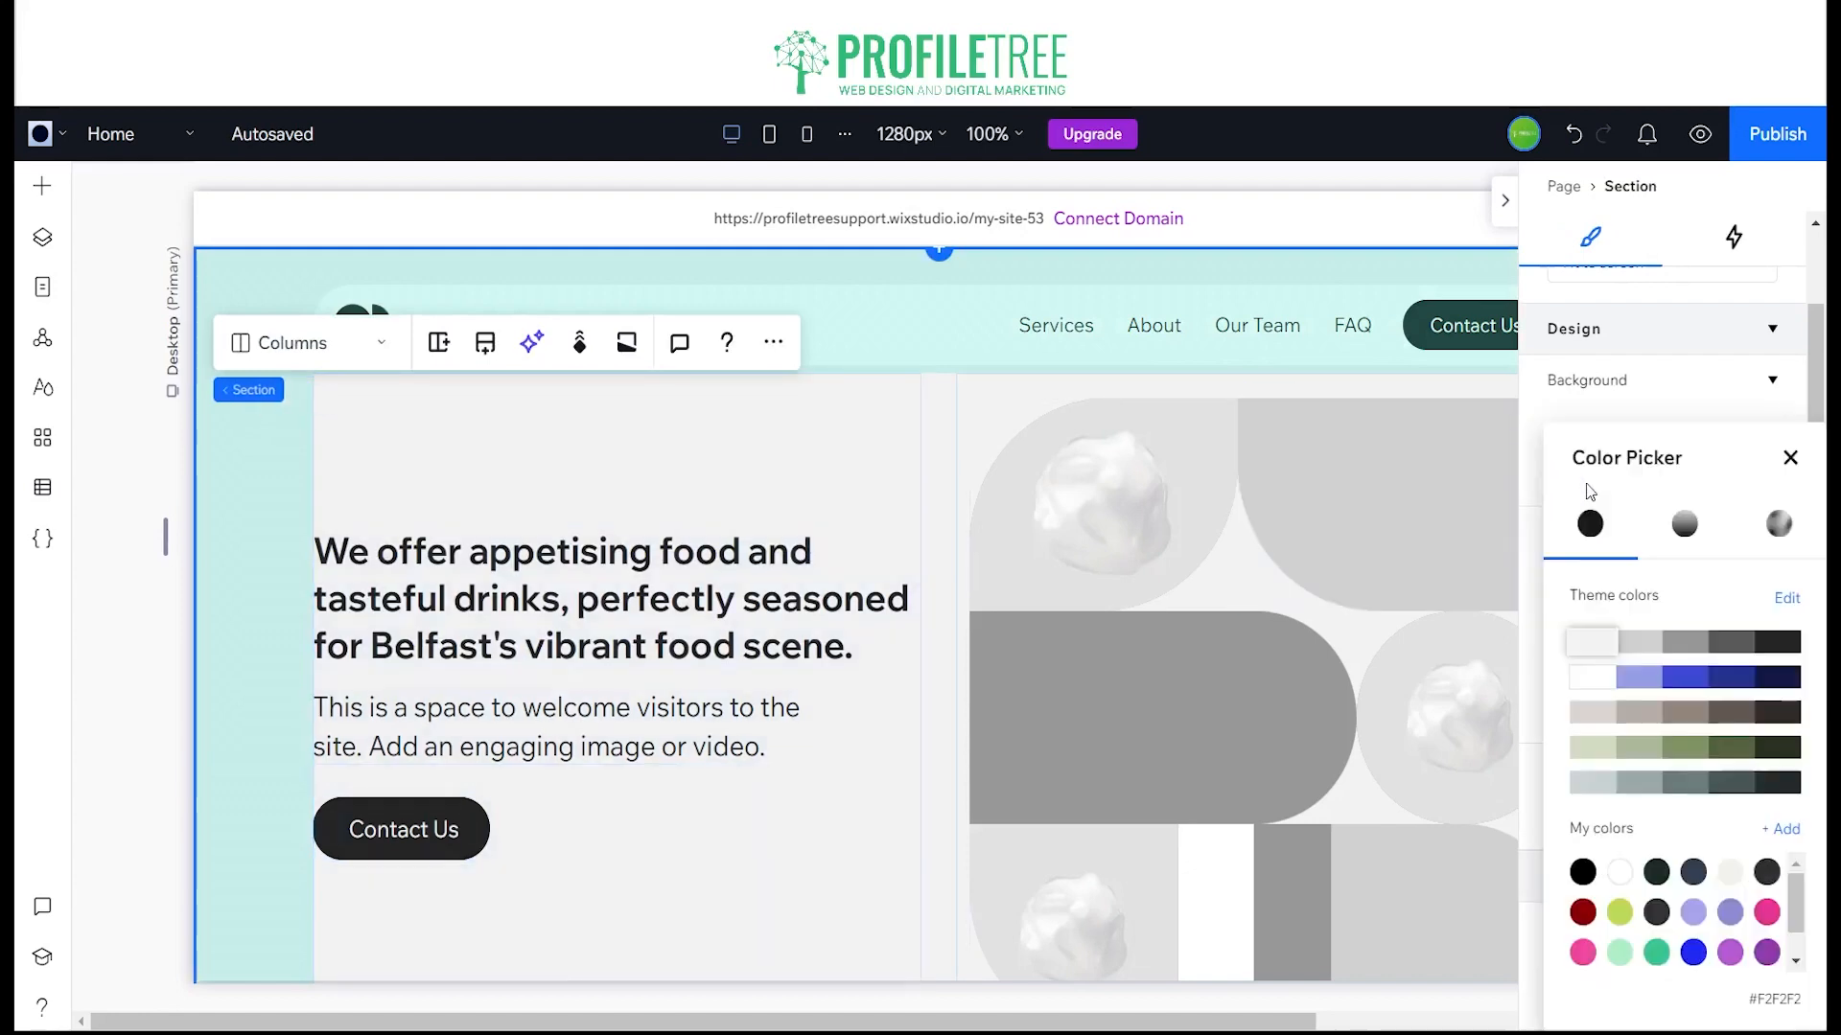
{"action": "left_click", "coordinate": [1657, 953]}
{"action": "left_click", "coordinate": [1781, 828]}
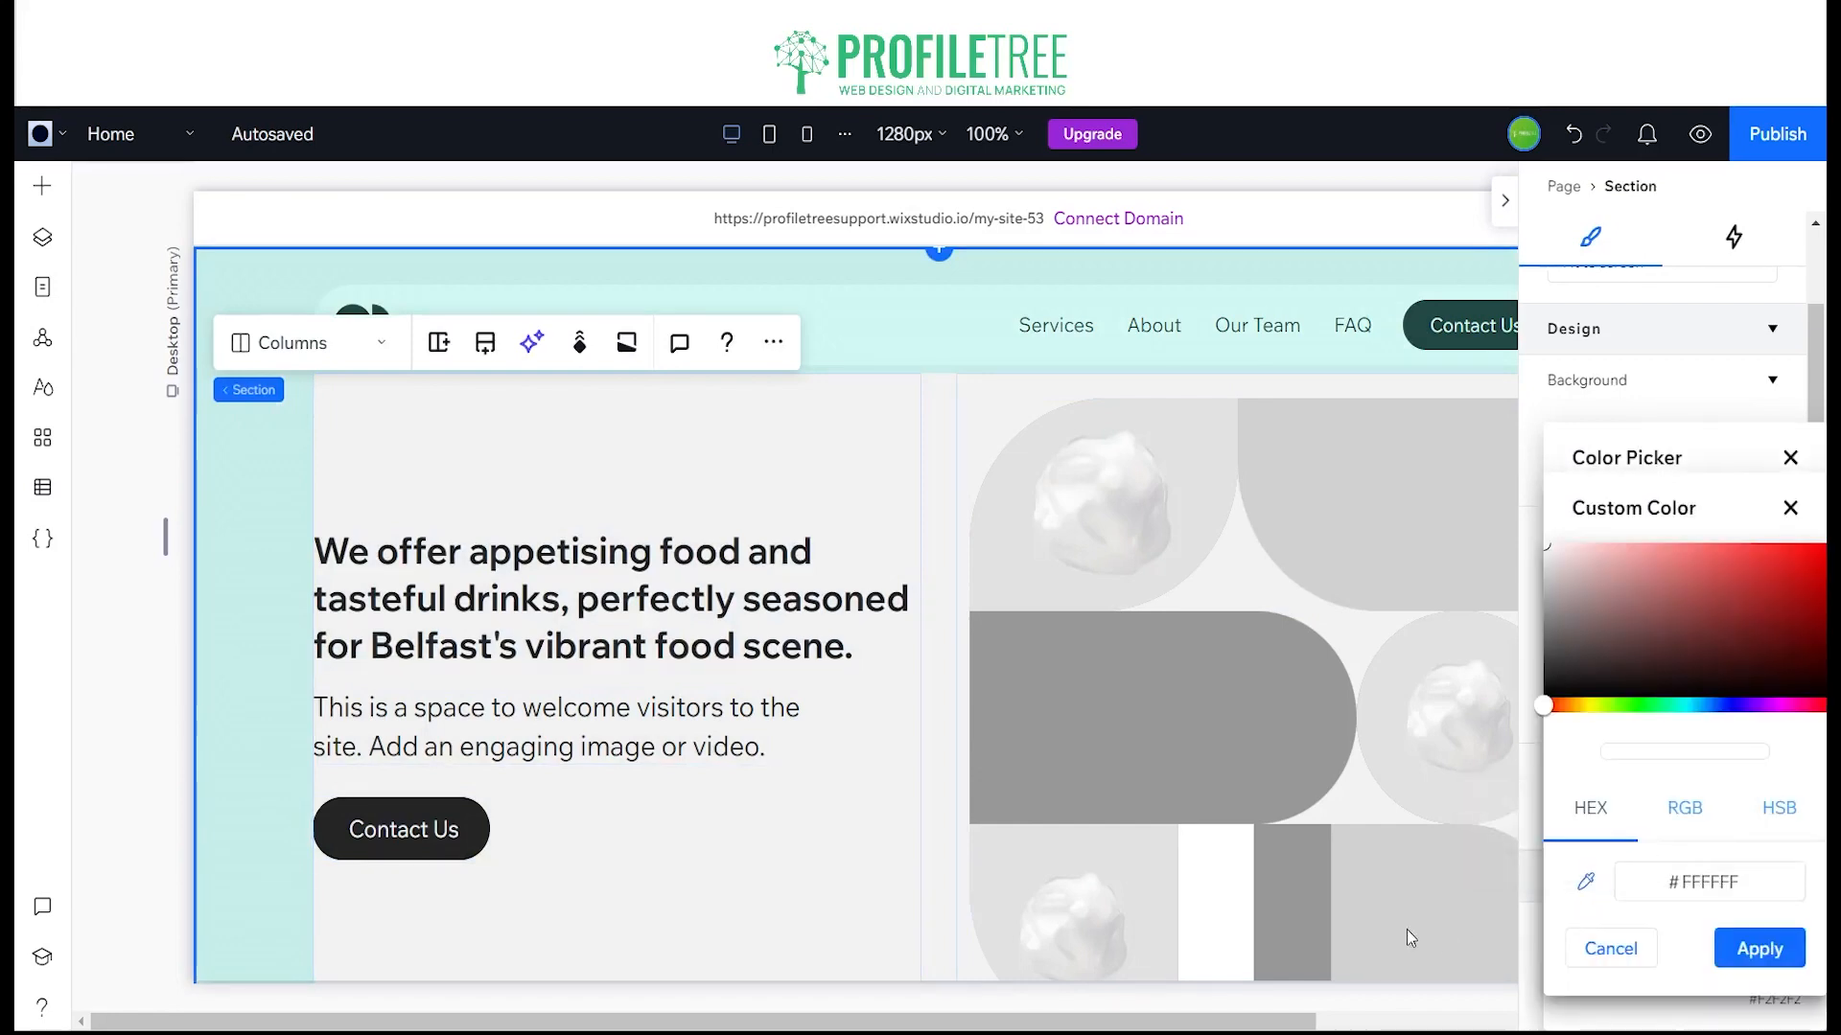
{"action": "left_click", "coordinate": [1728, 891]}
{"action": "type", "text": "33BC77"}
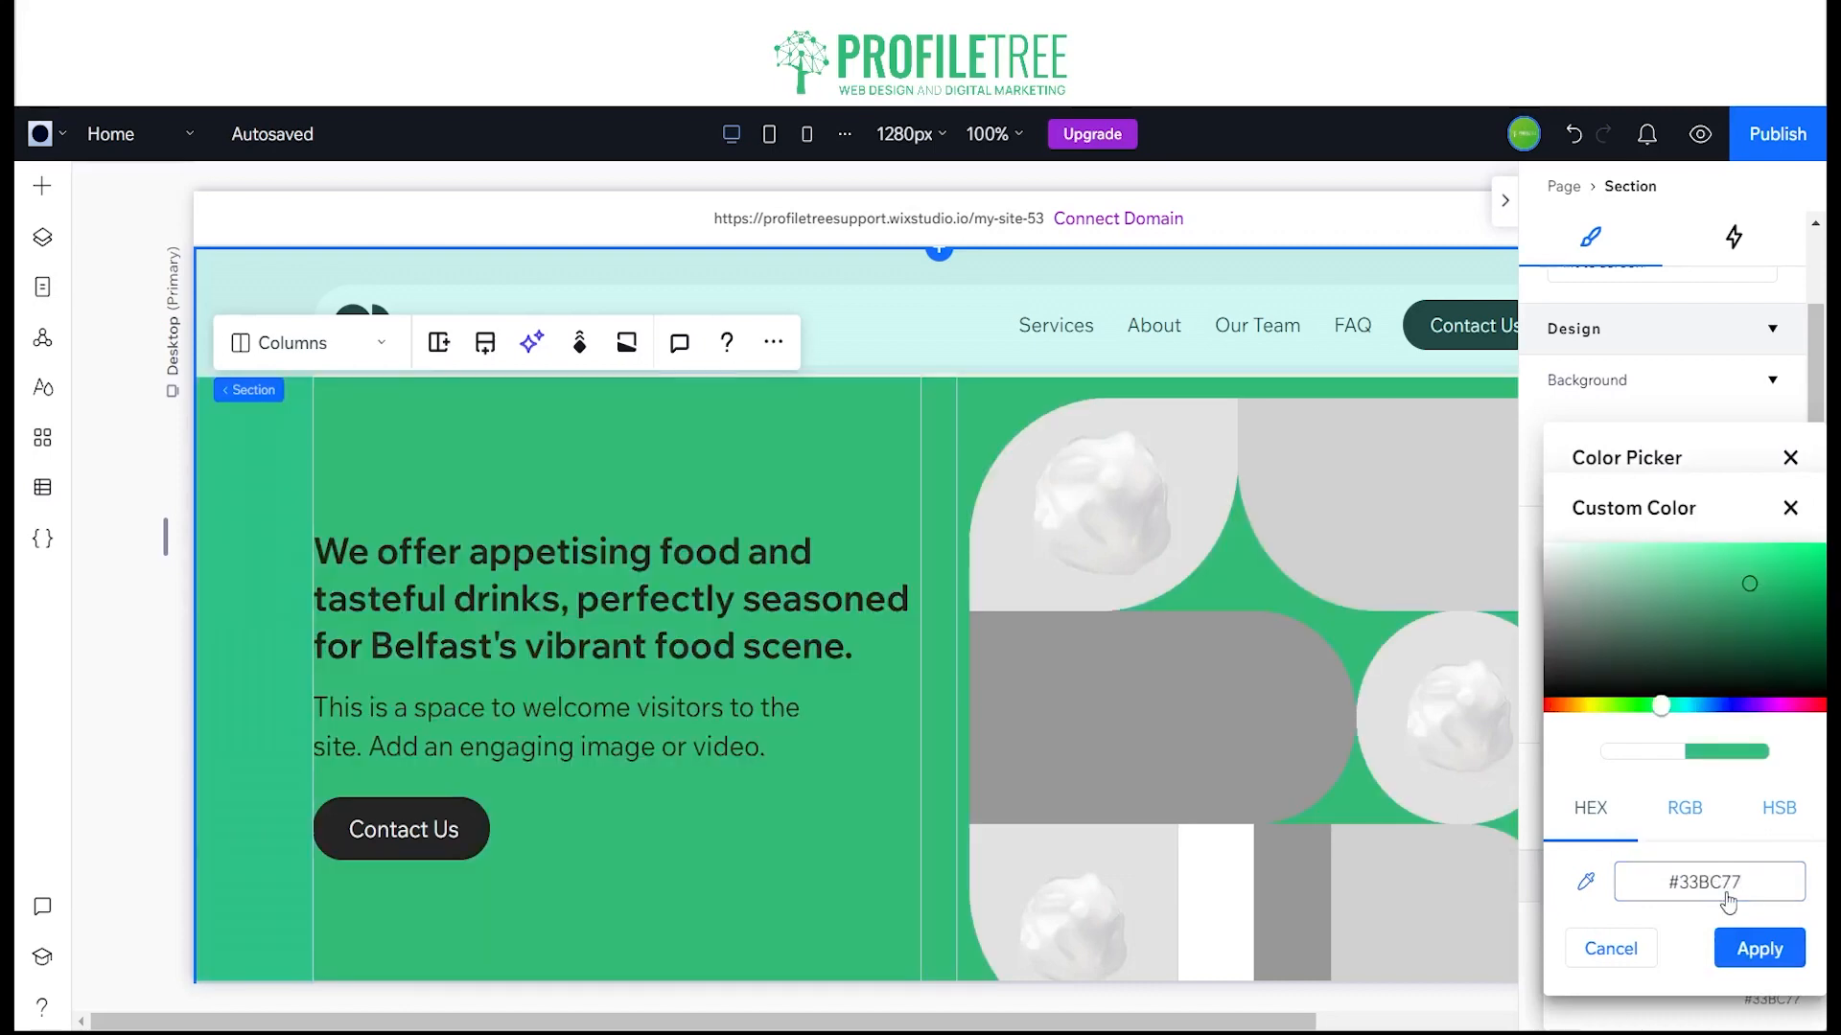
{"action": "left_click", "coordinate": [1760, 949]}
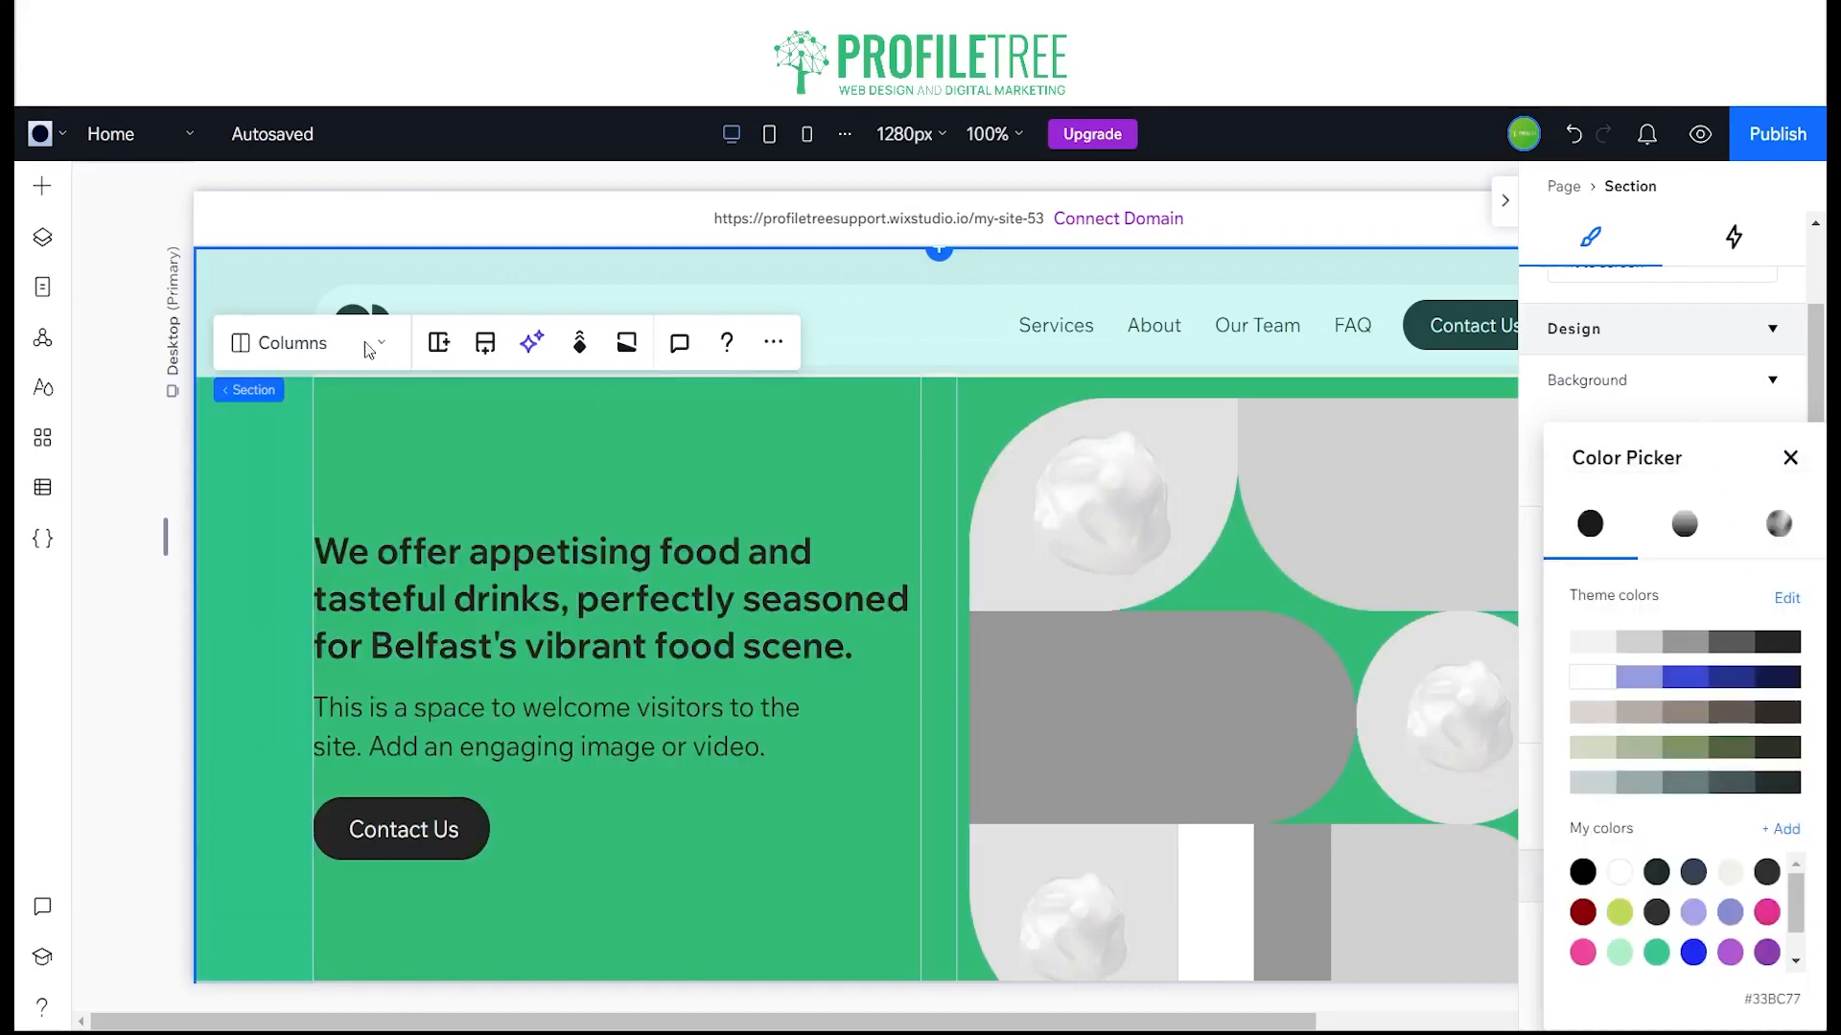
Step: Set the header's background to the saved green #33BC77 and collapse the design settings
{"action": "left_click", "coordinate": [219, 274]}
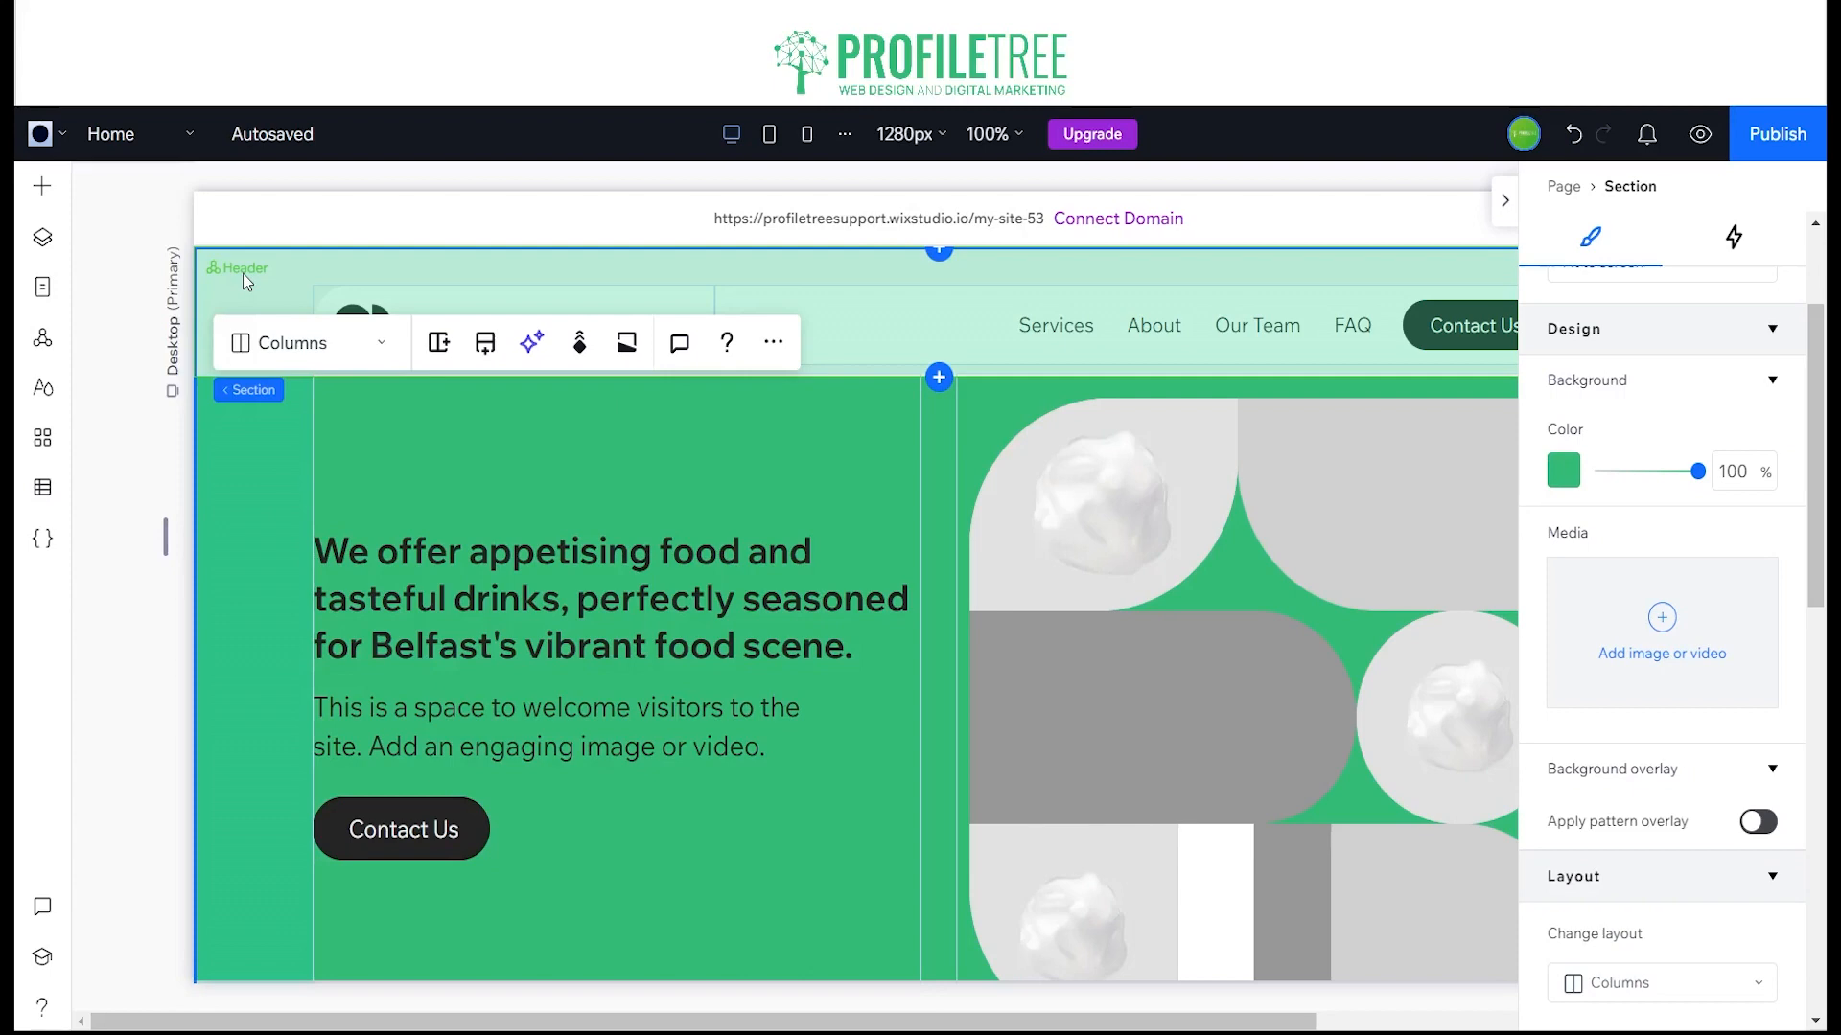
{"action": "left_click", "coordinate": [244, 277]}
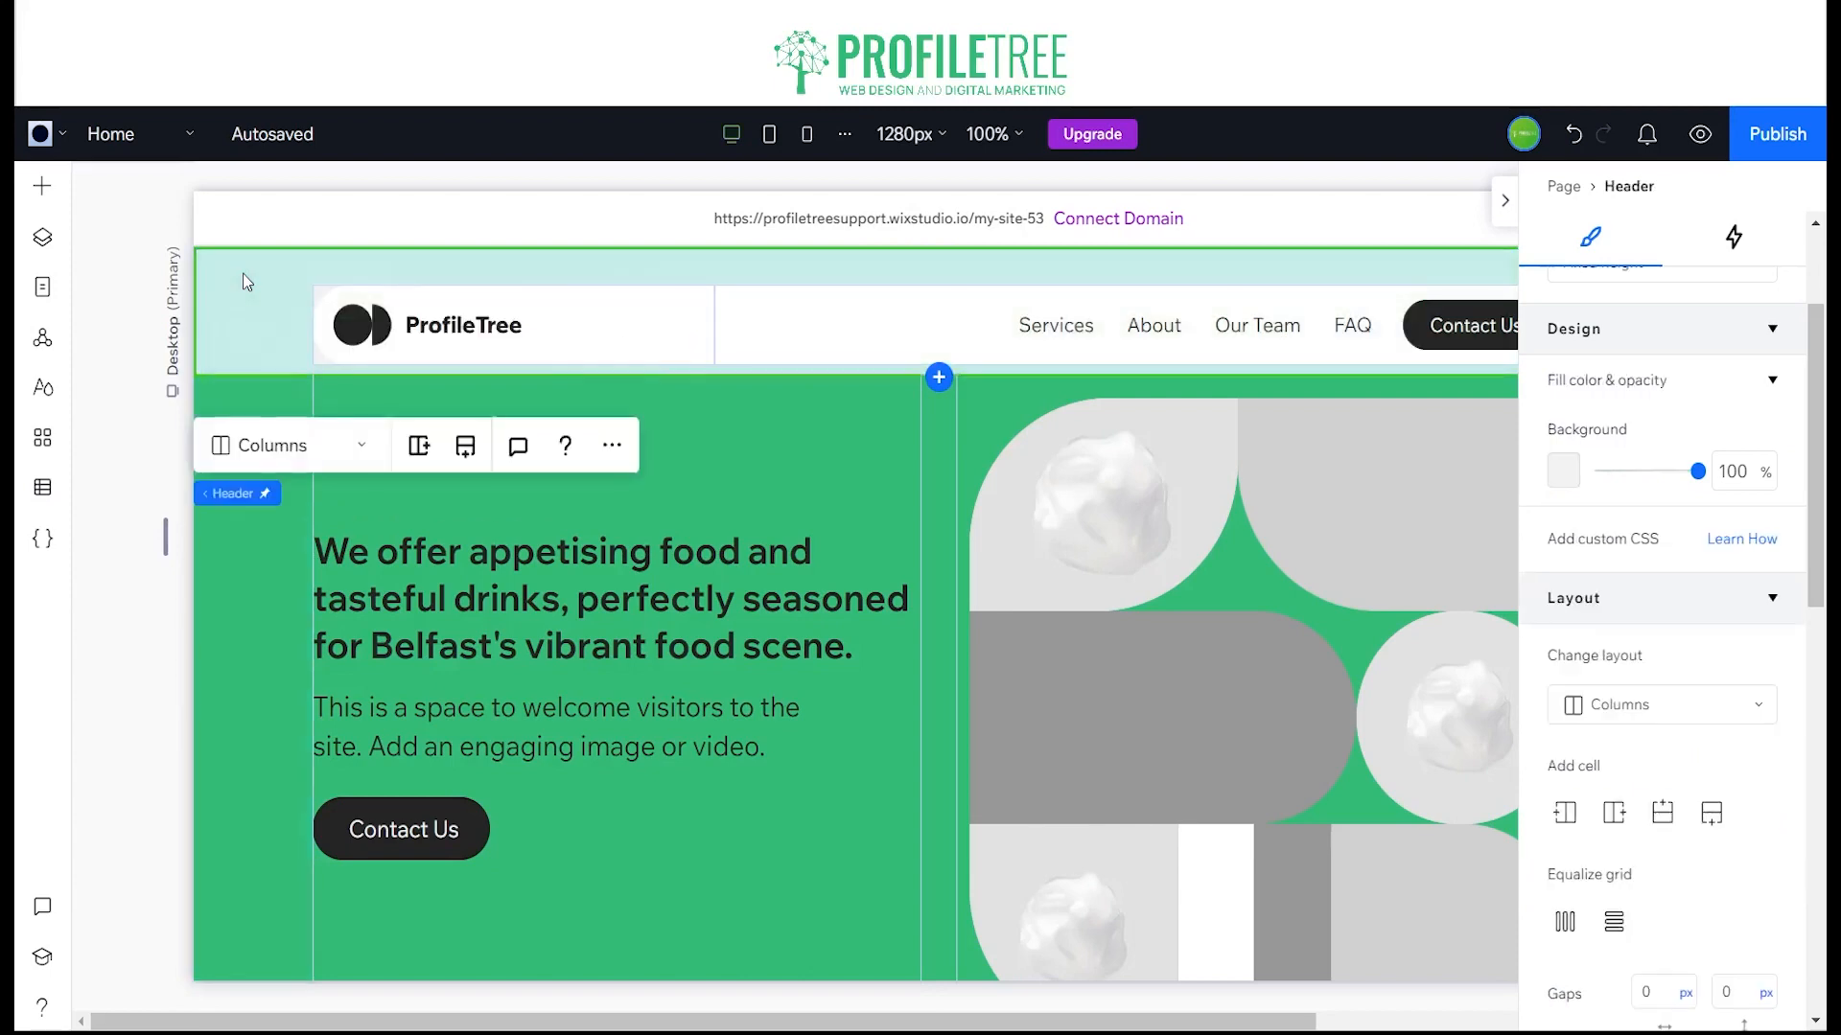
{"action": "left_click", "coordinate": [1561, 490]}
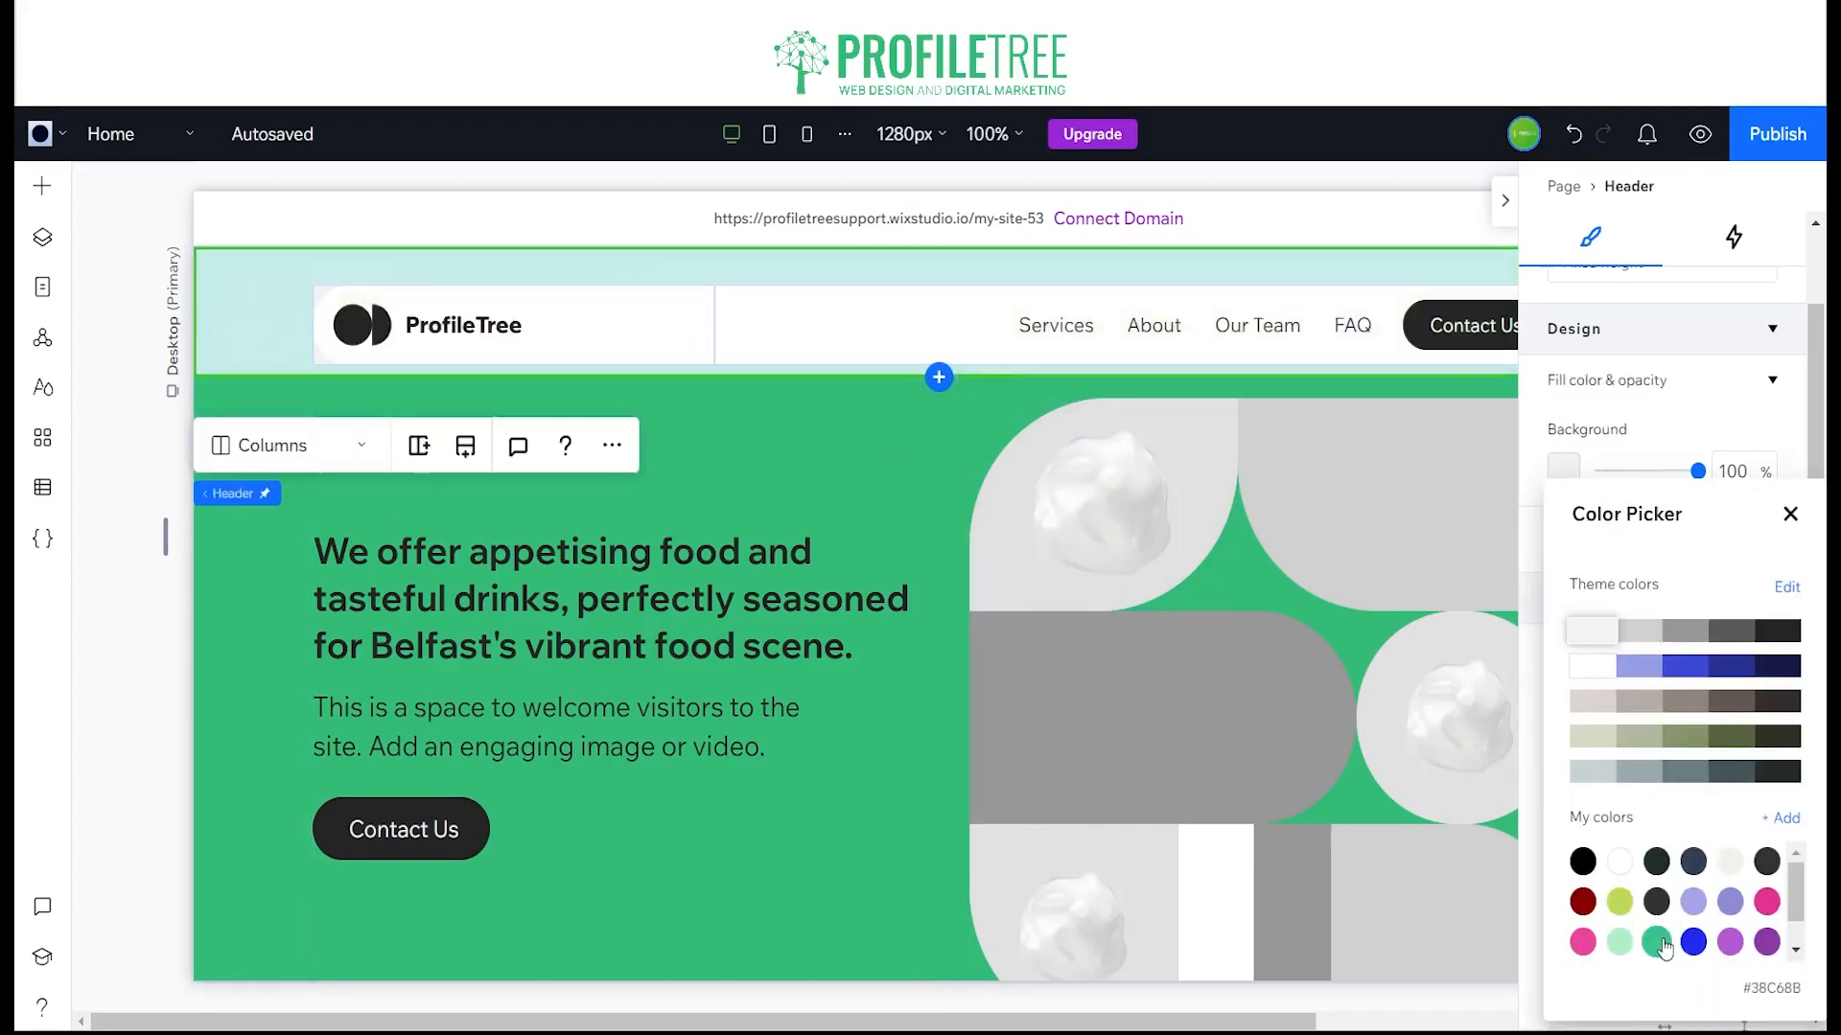
{"action": "scroll", "coordinate": [1665, 947], "scroll_direction": "down", "scroll_amount": 1}
{"action": "left_click", "coordinate": [1620, 943]}
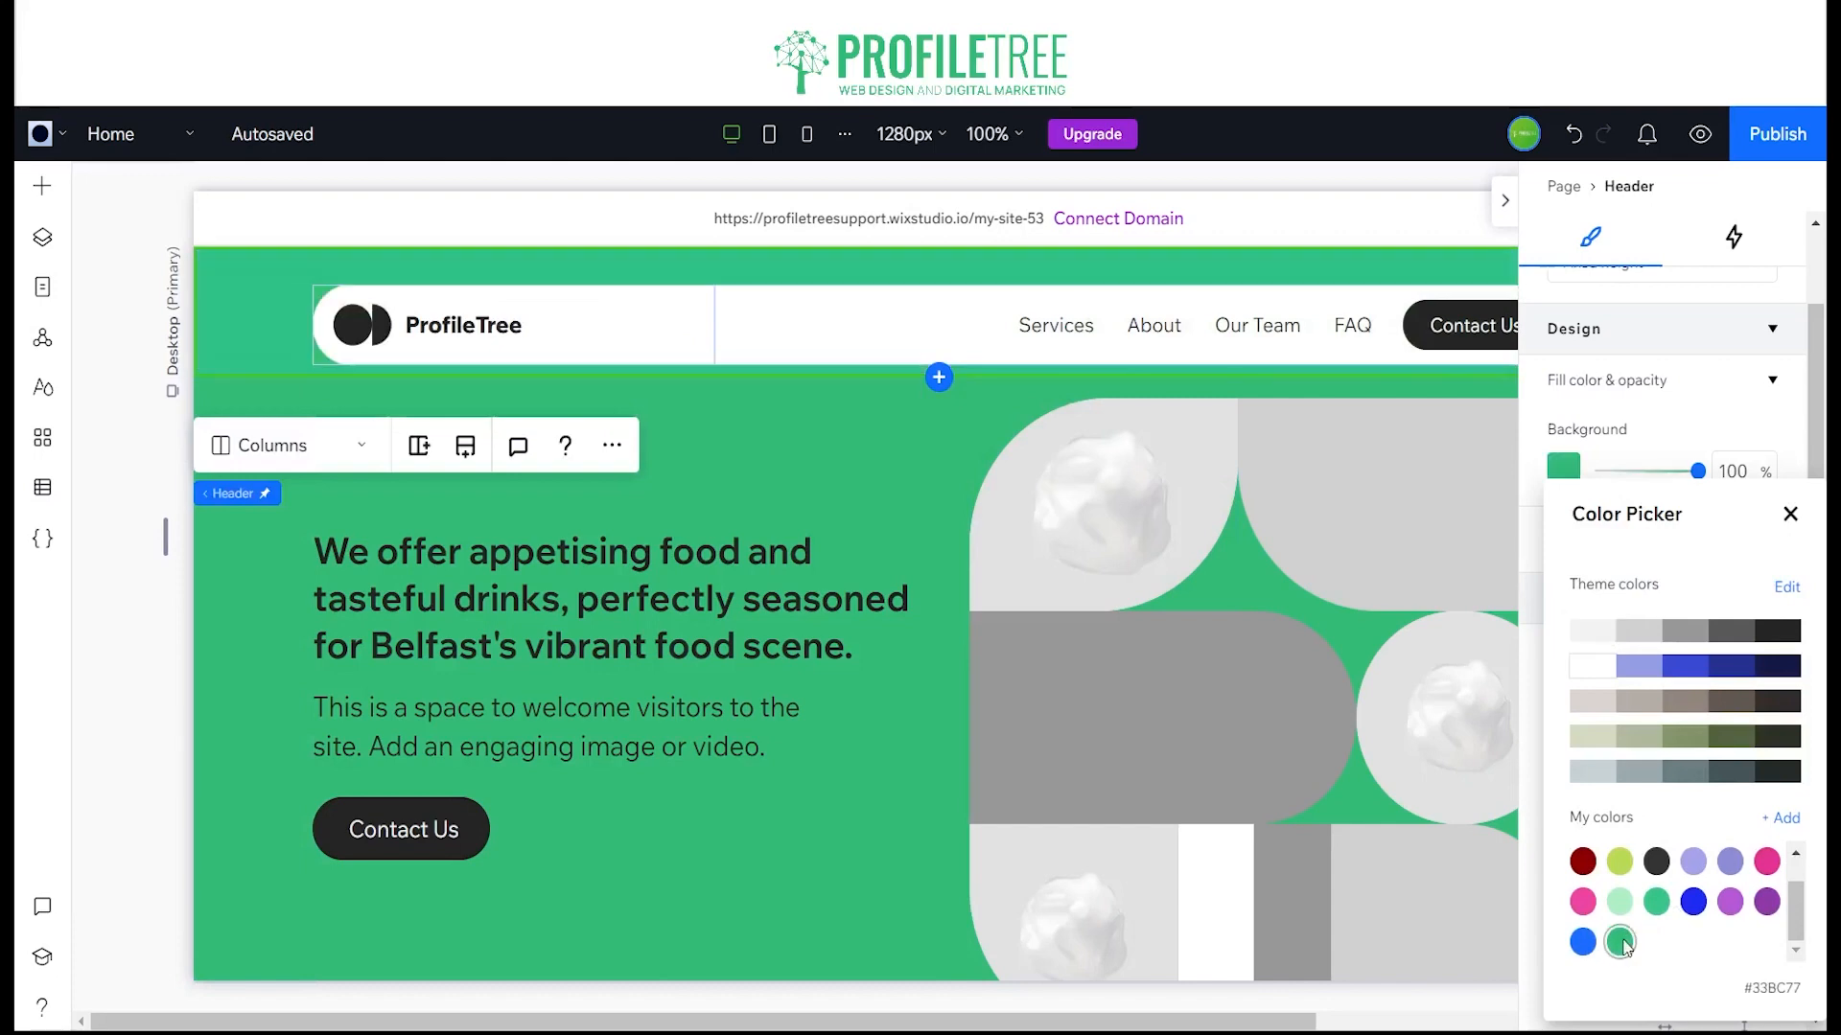
{"action": "left_click", "coordinate": [1790, 514]}
{"action": "left_click", "coordinate": [1505, 202]}
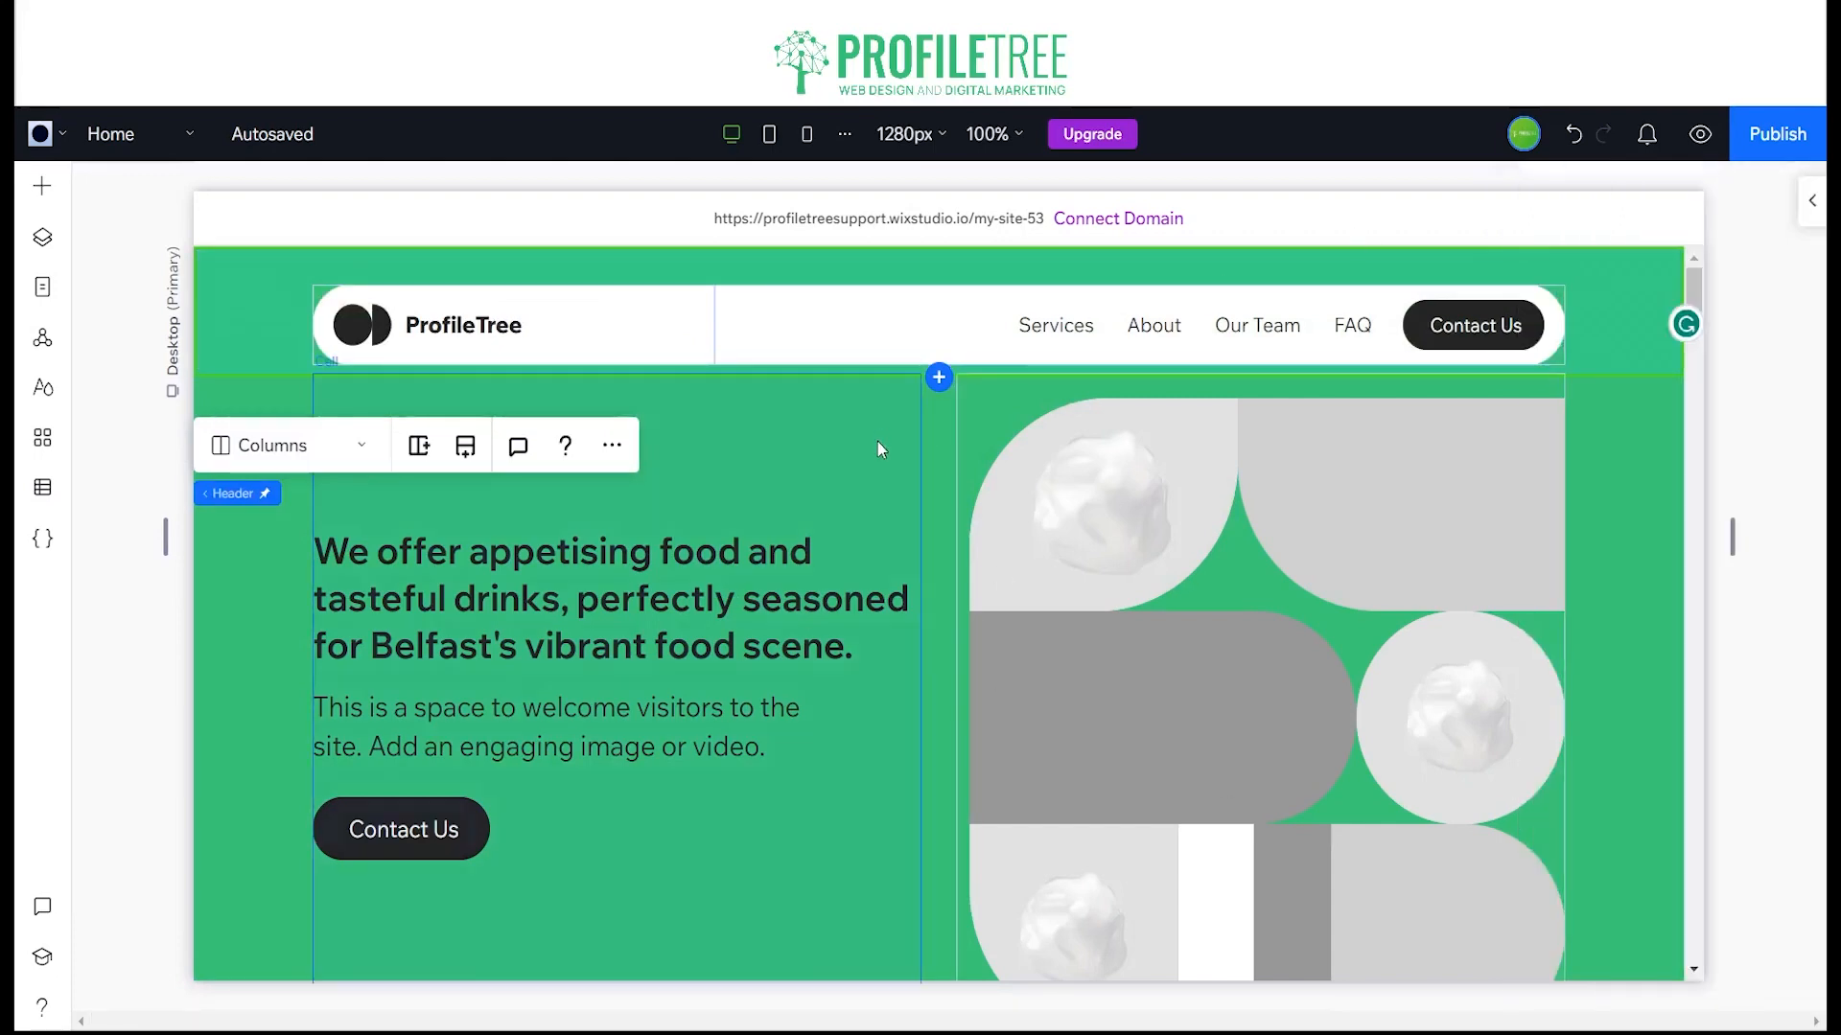
Step: Start adding media to the empty upper-right container of the hero's image grid and browse Unsplash photos
{"action": "left_click", "coordinate": [898, 481]}
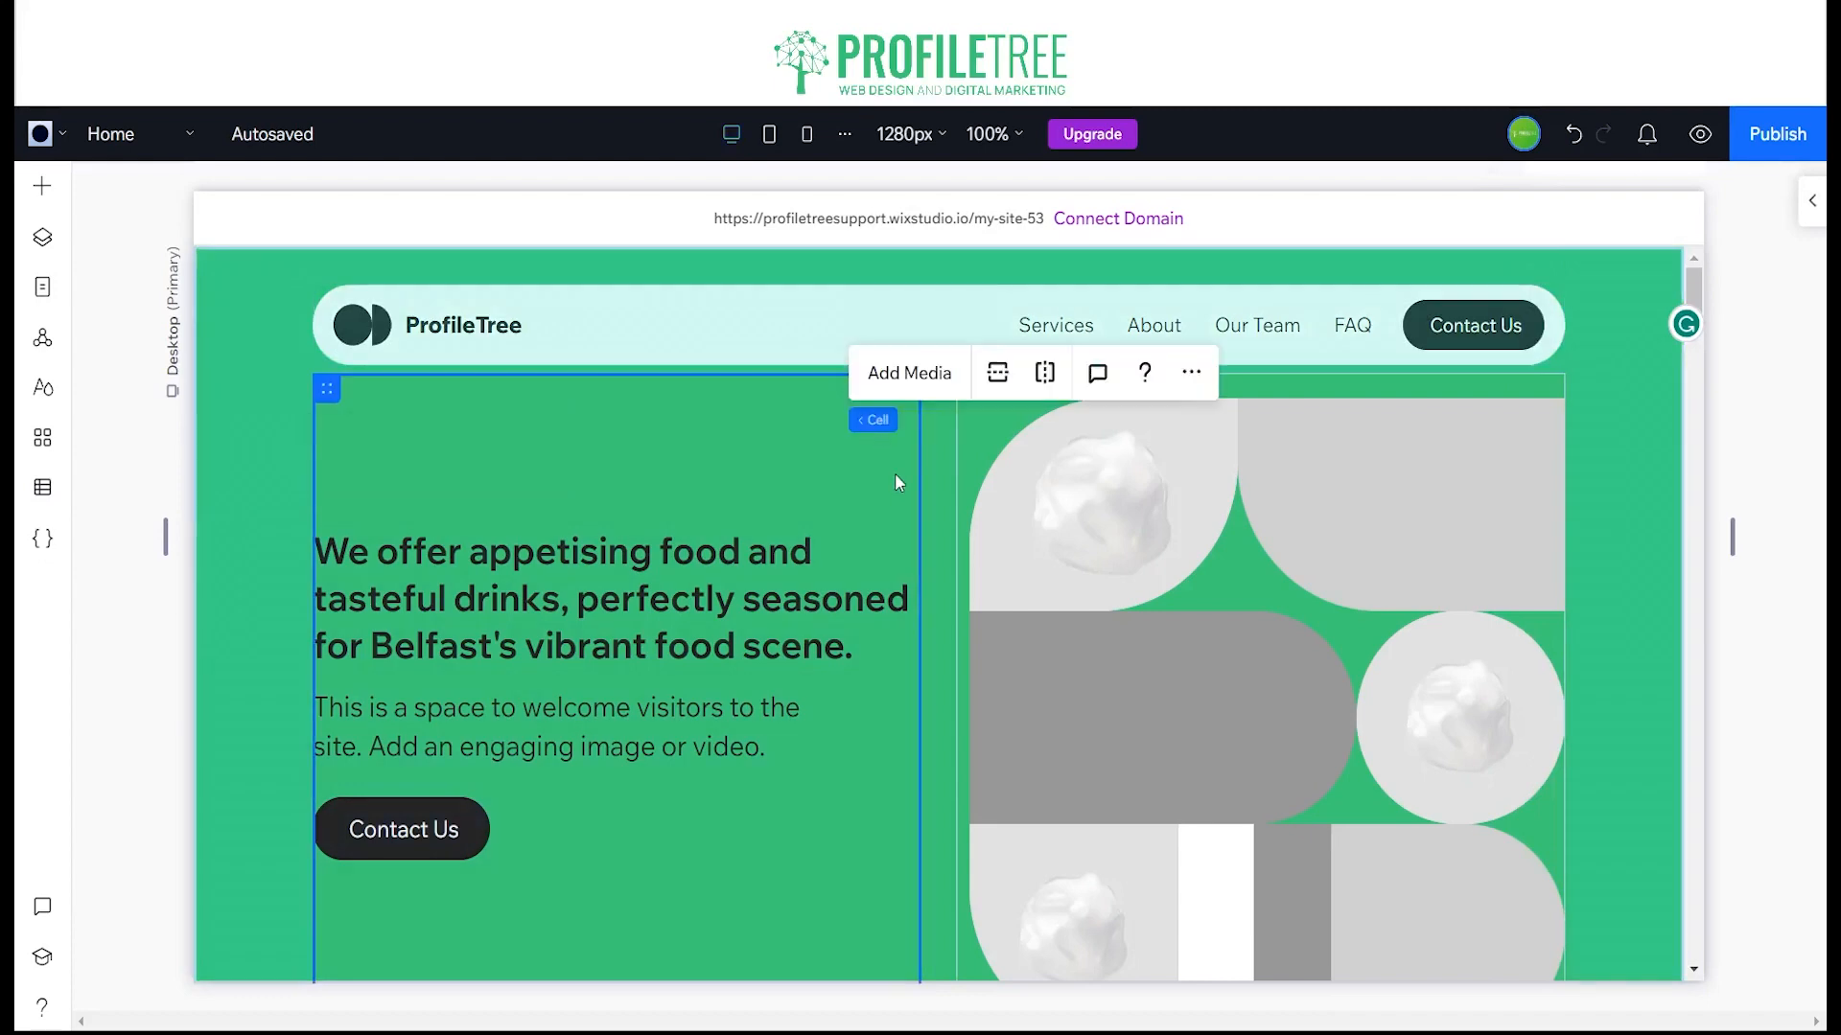
{"action": "left_click", "coordinate": [1448, 479]}
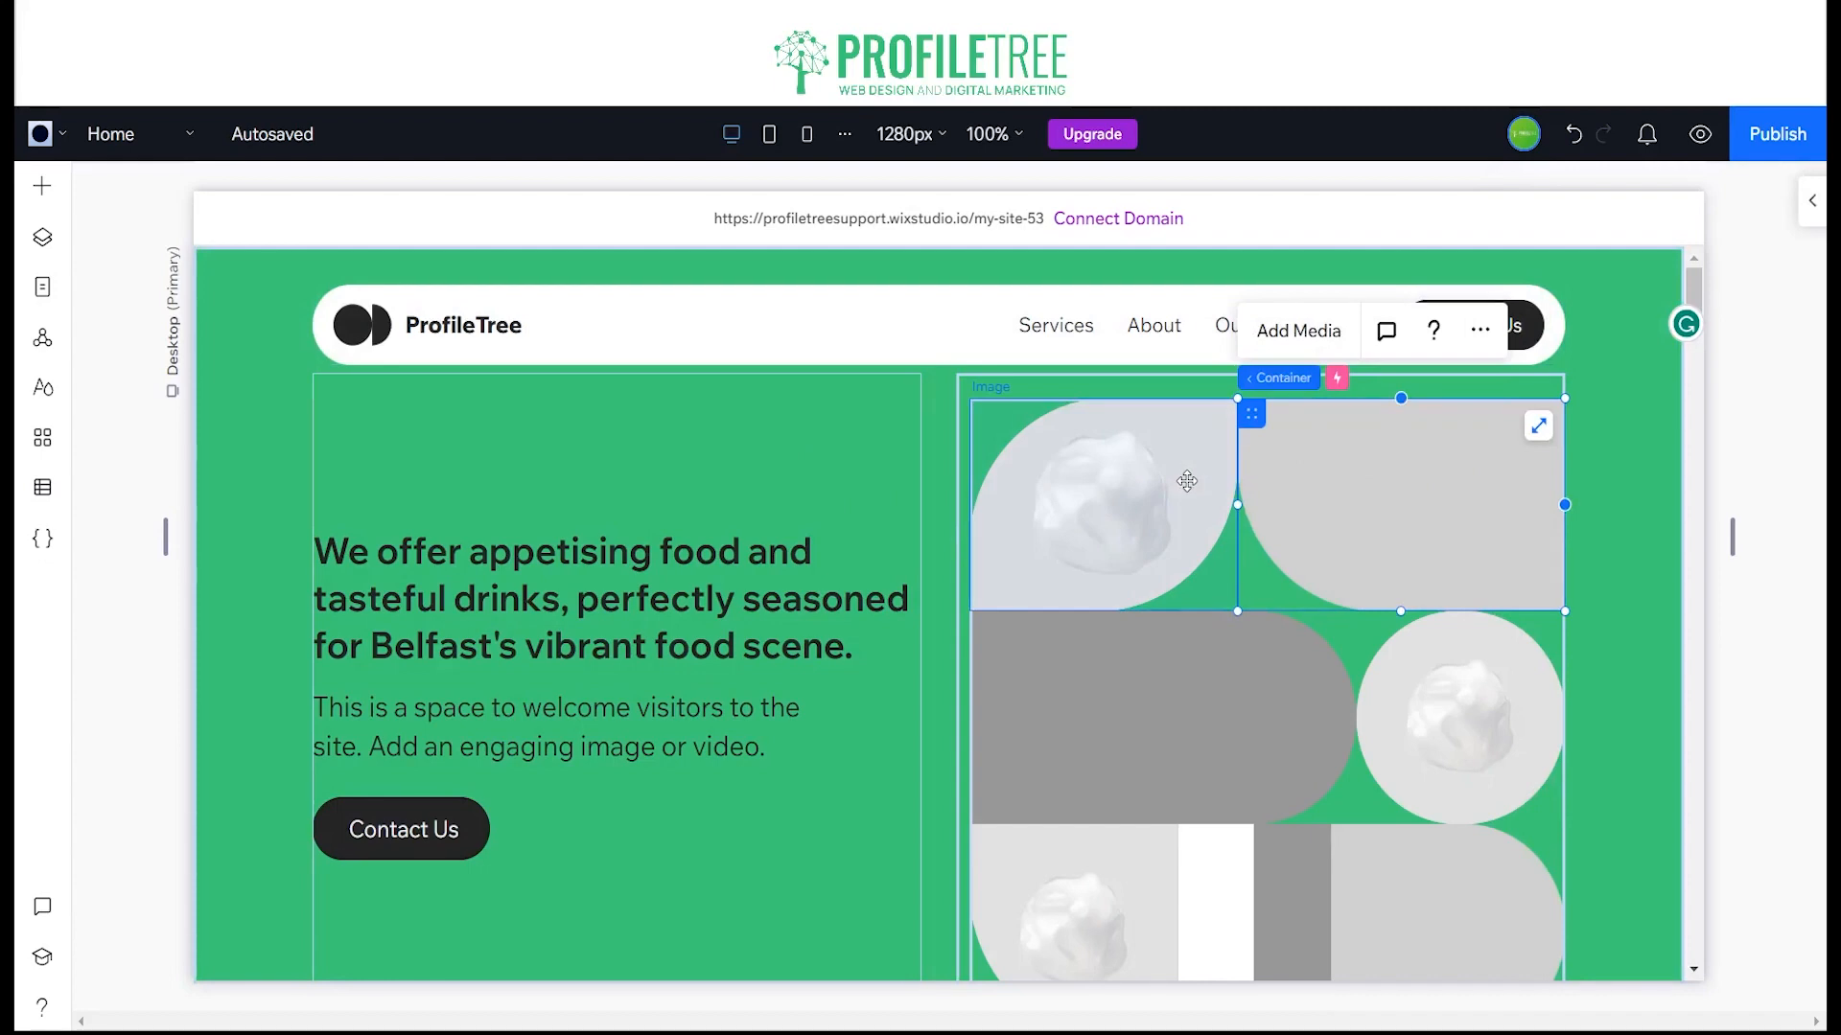
{"action": "left_click", "coordinate": [1296, 332]}
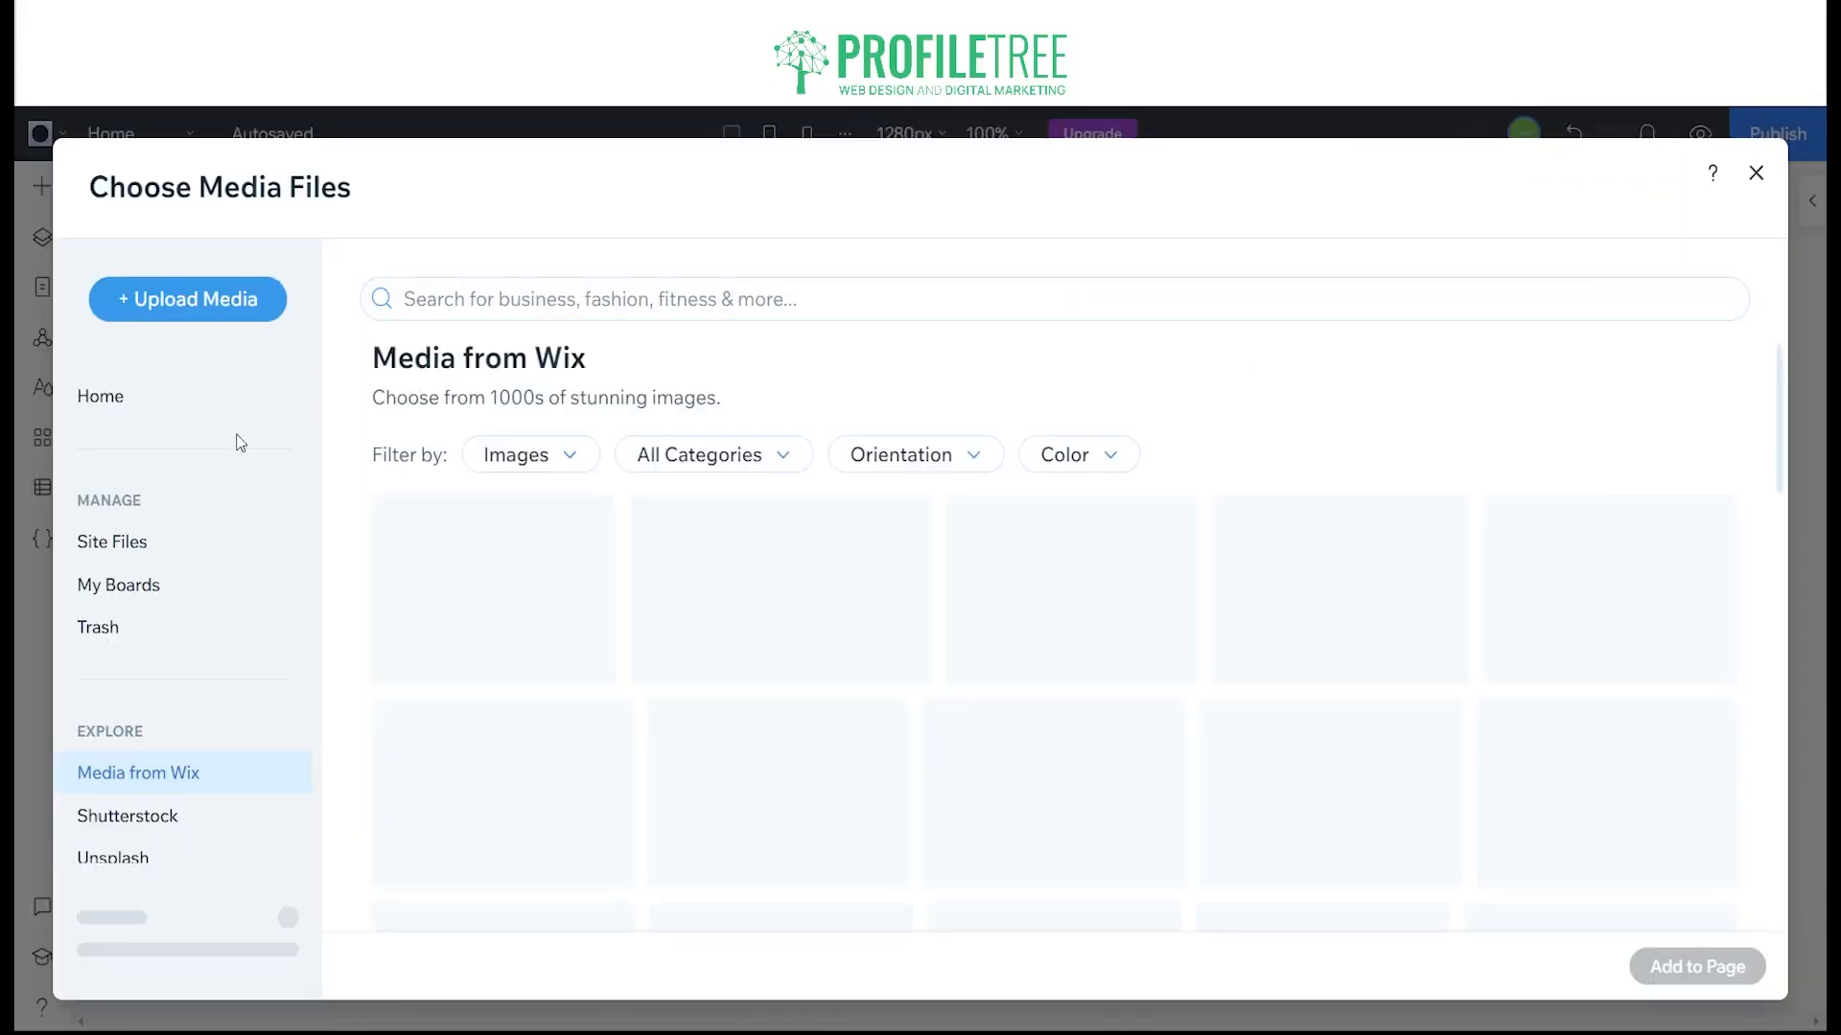
{"action": "left_click", "coordinate": [527, 290]}
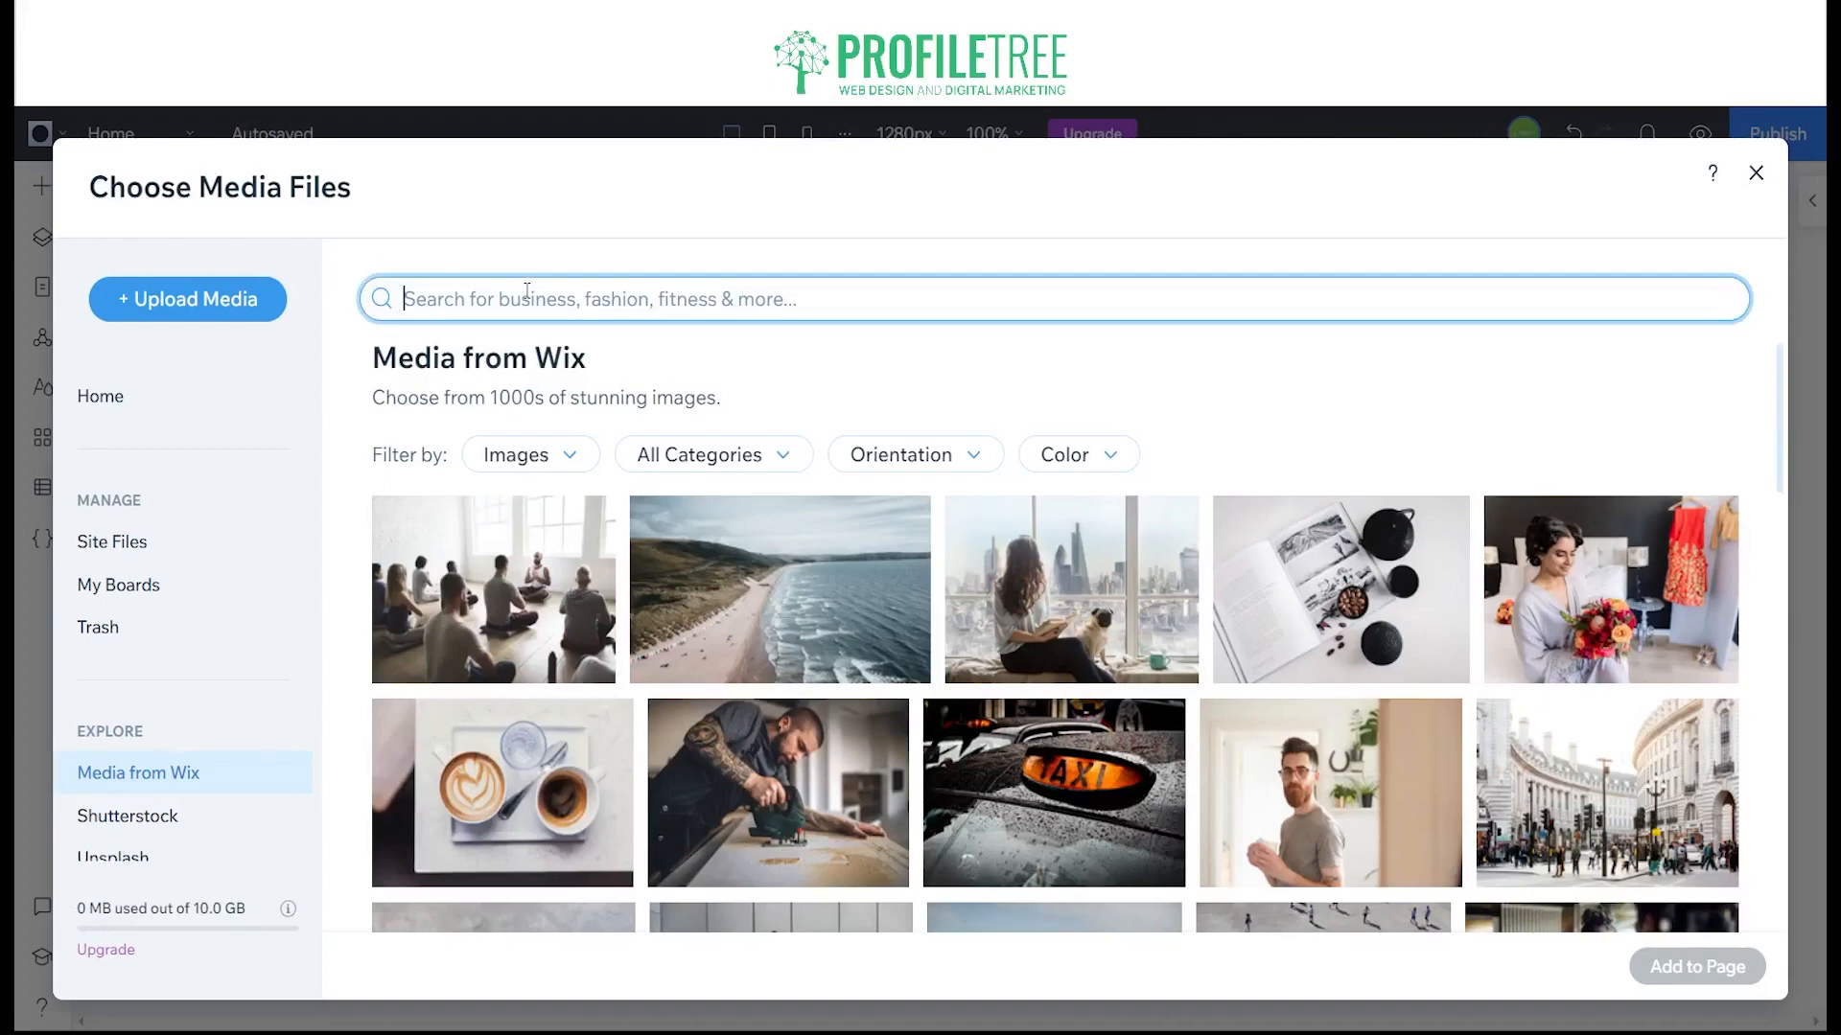
{"action": "scroll", "coordinate": [182, 767], "scroll_direction": "down", "scroll_amount": 1}
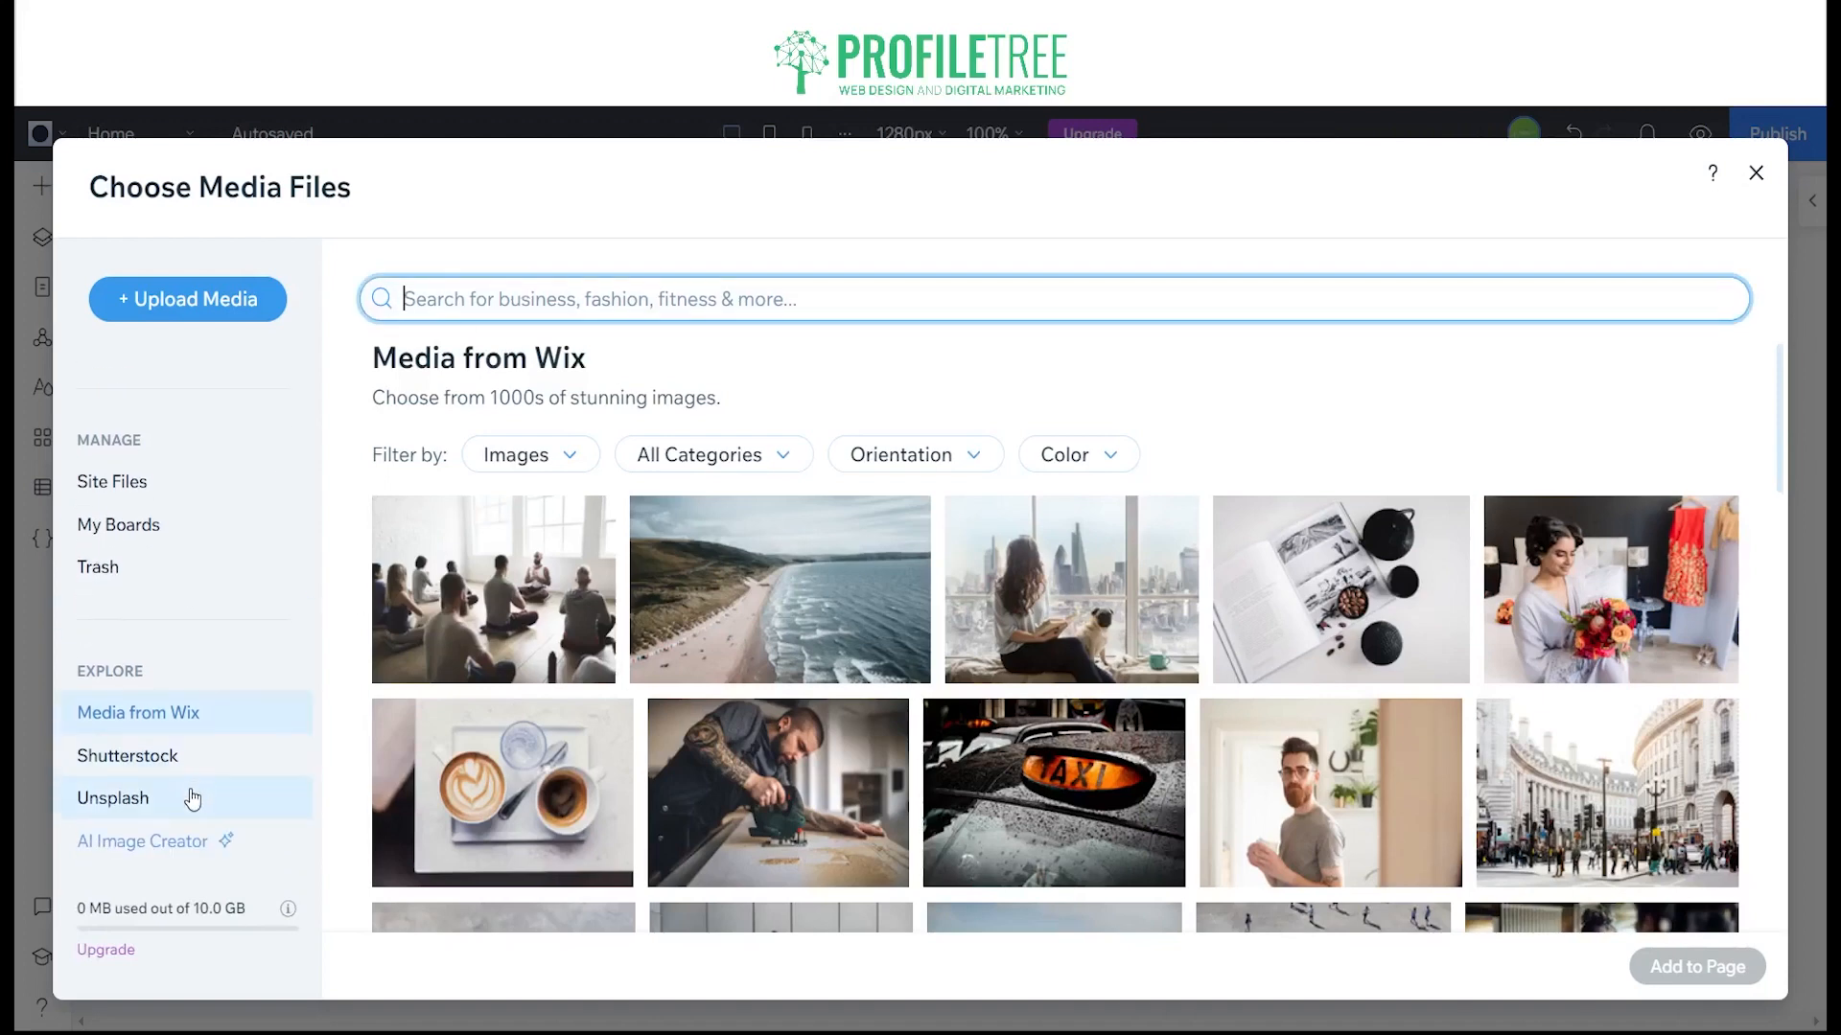
{"action": "left_click", "coordinate": [144, 826]}
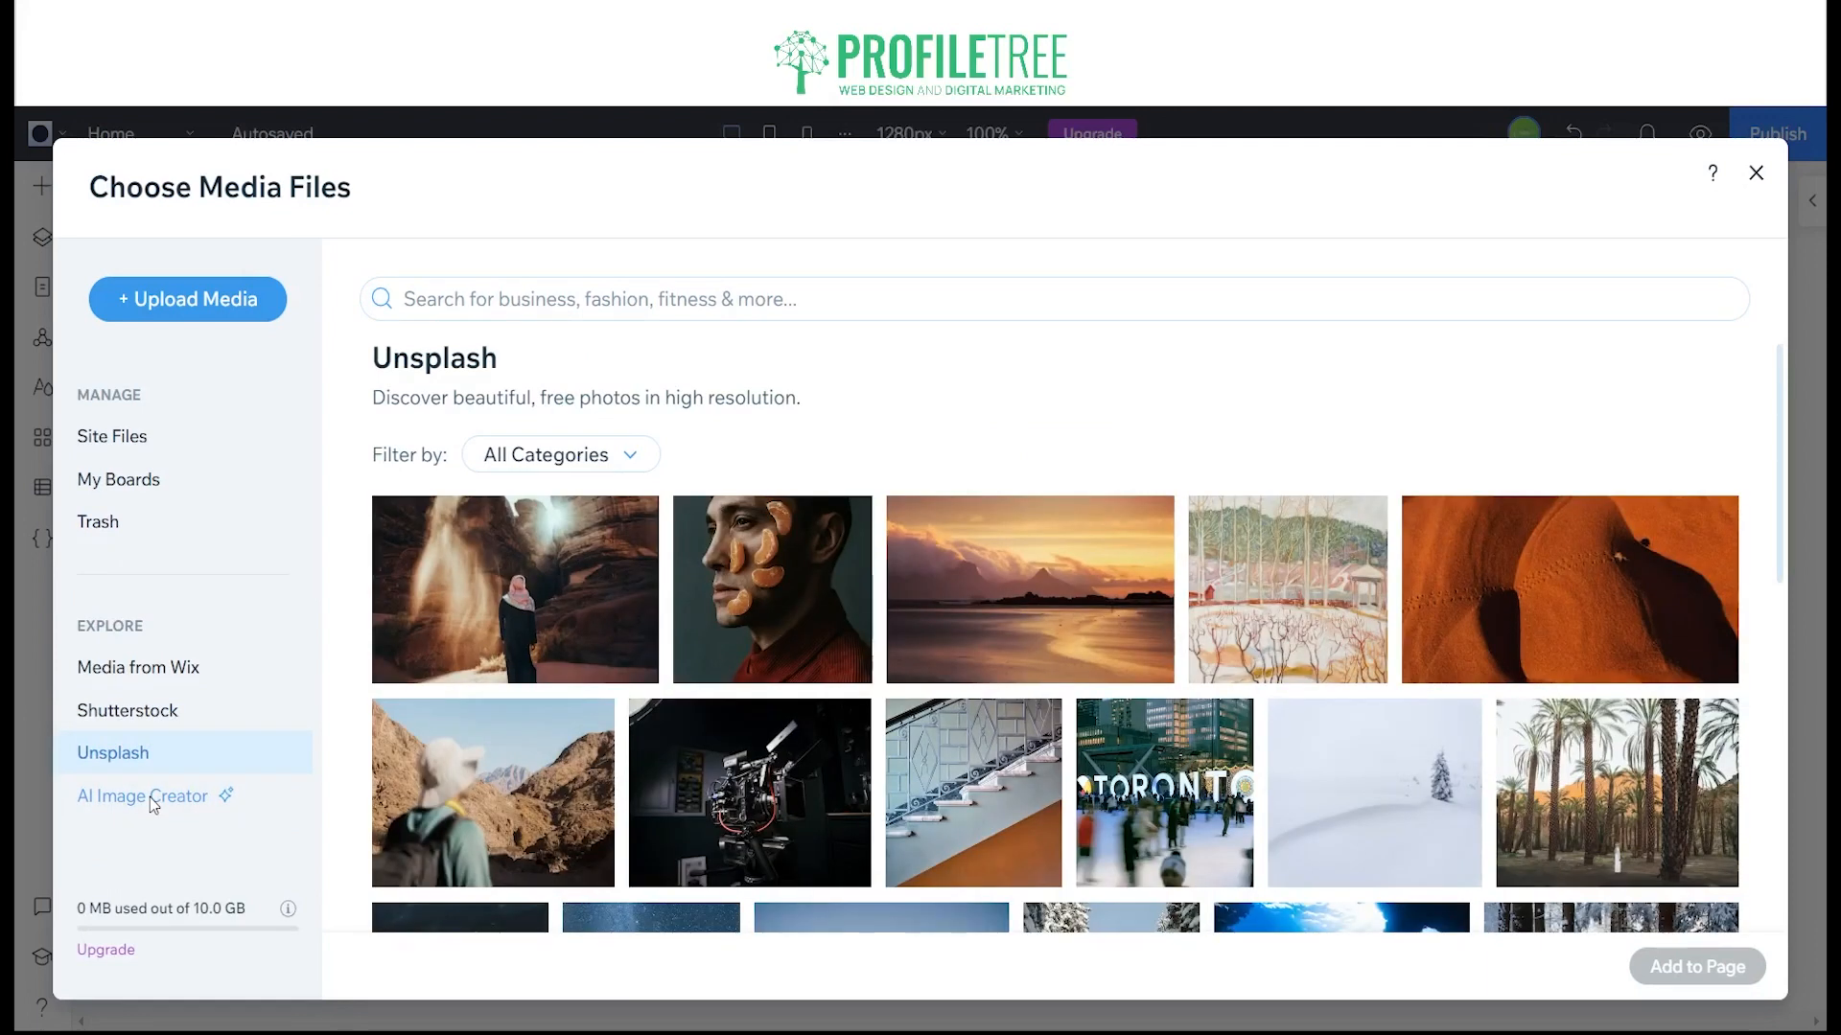
Step: Try the AI Image Creator with the prompt "Create food for belfast", generating the image a second time
{"action": "left_click", "coordinate": [152, 803]}
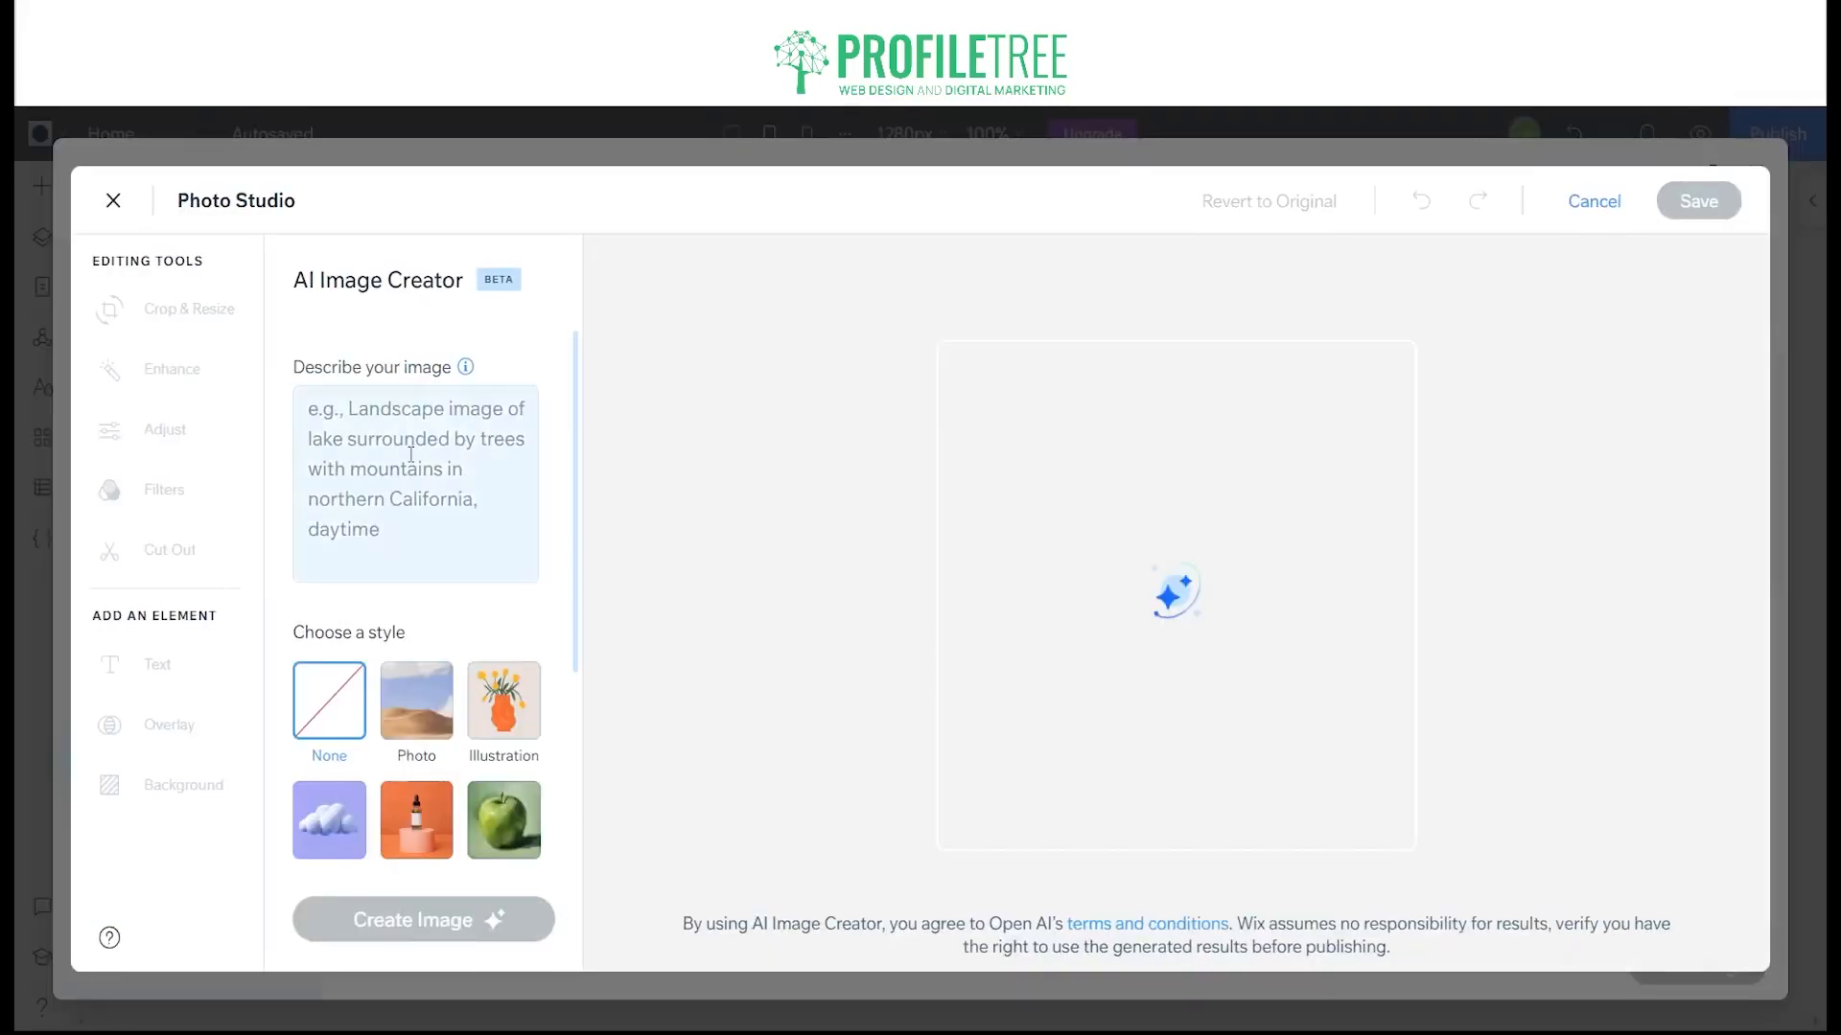
{"action": "left_click", "coordinate": [410, 454]}
{"action": "type", "text": "Crea"}
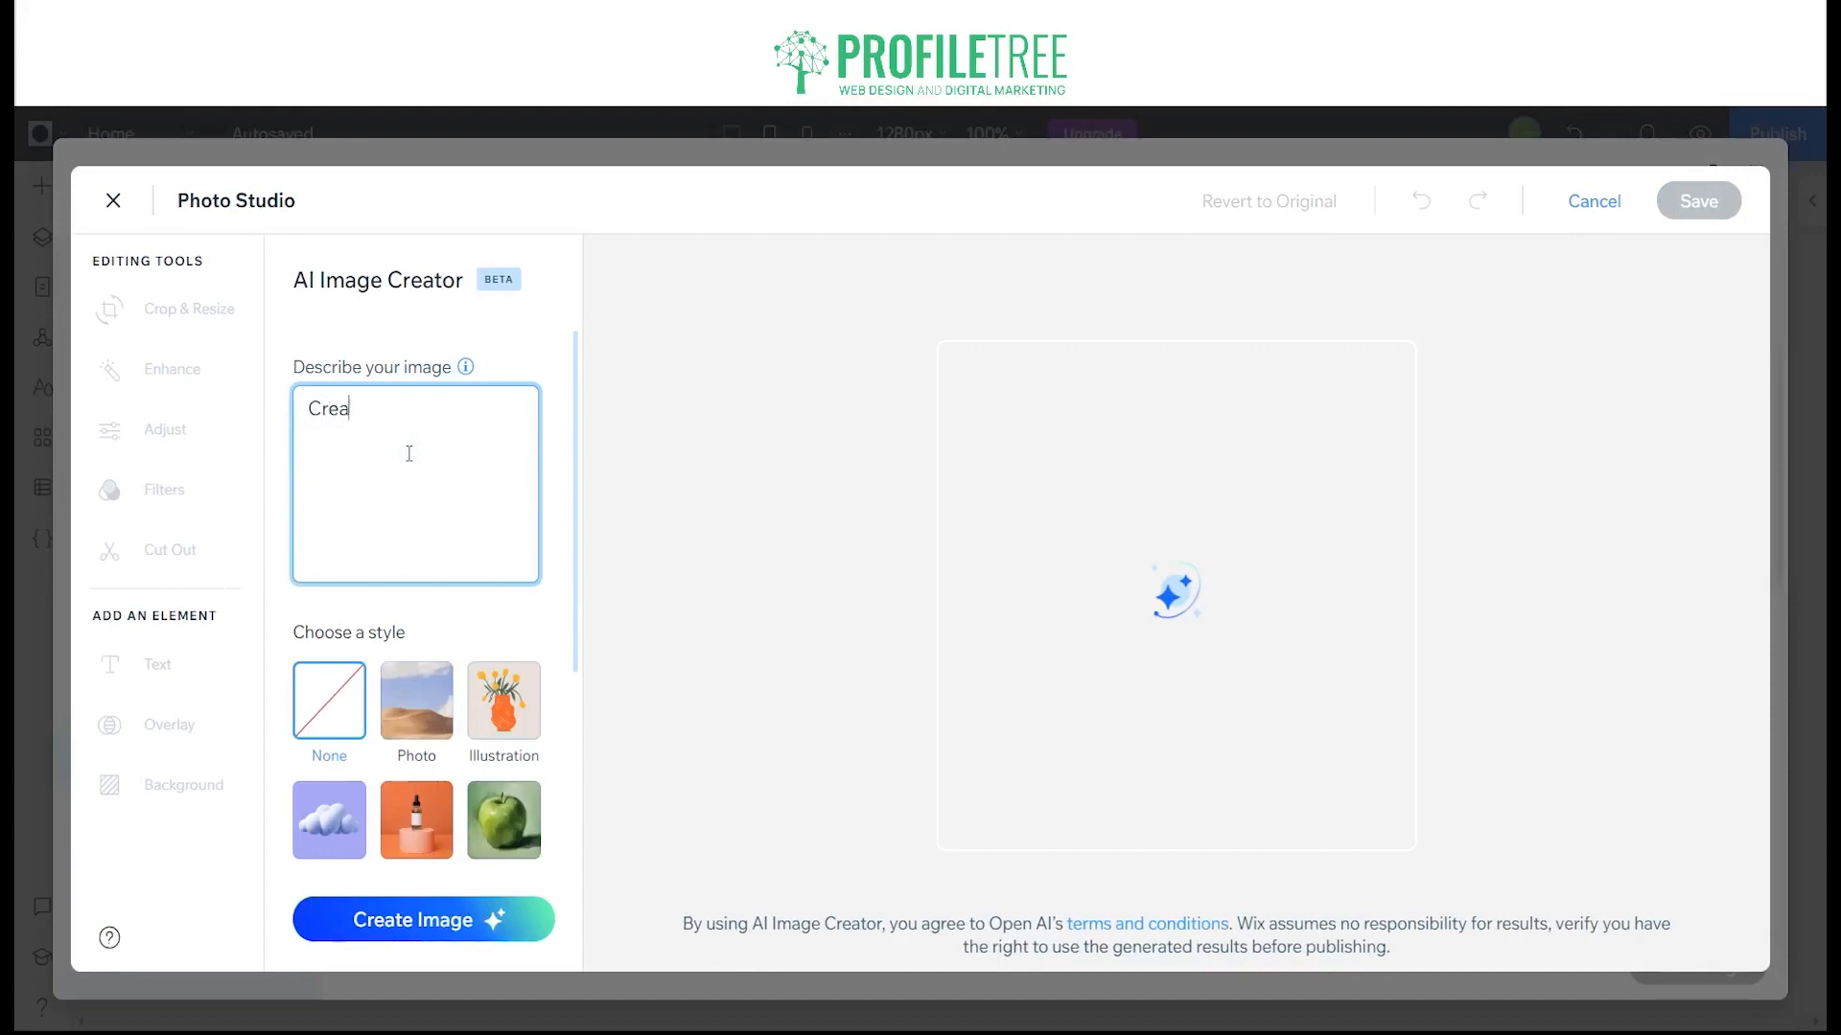
{"action": "type", "text": "te food for belfast"}
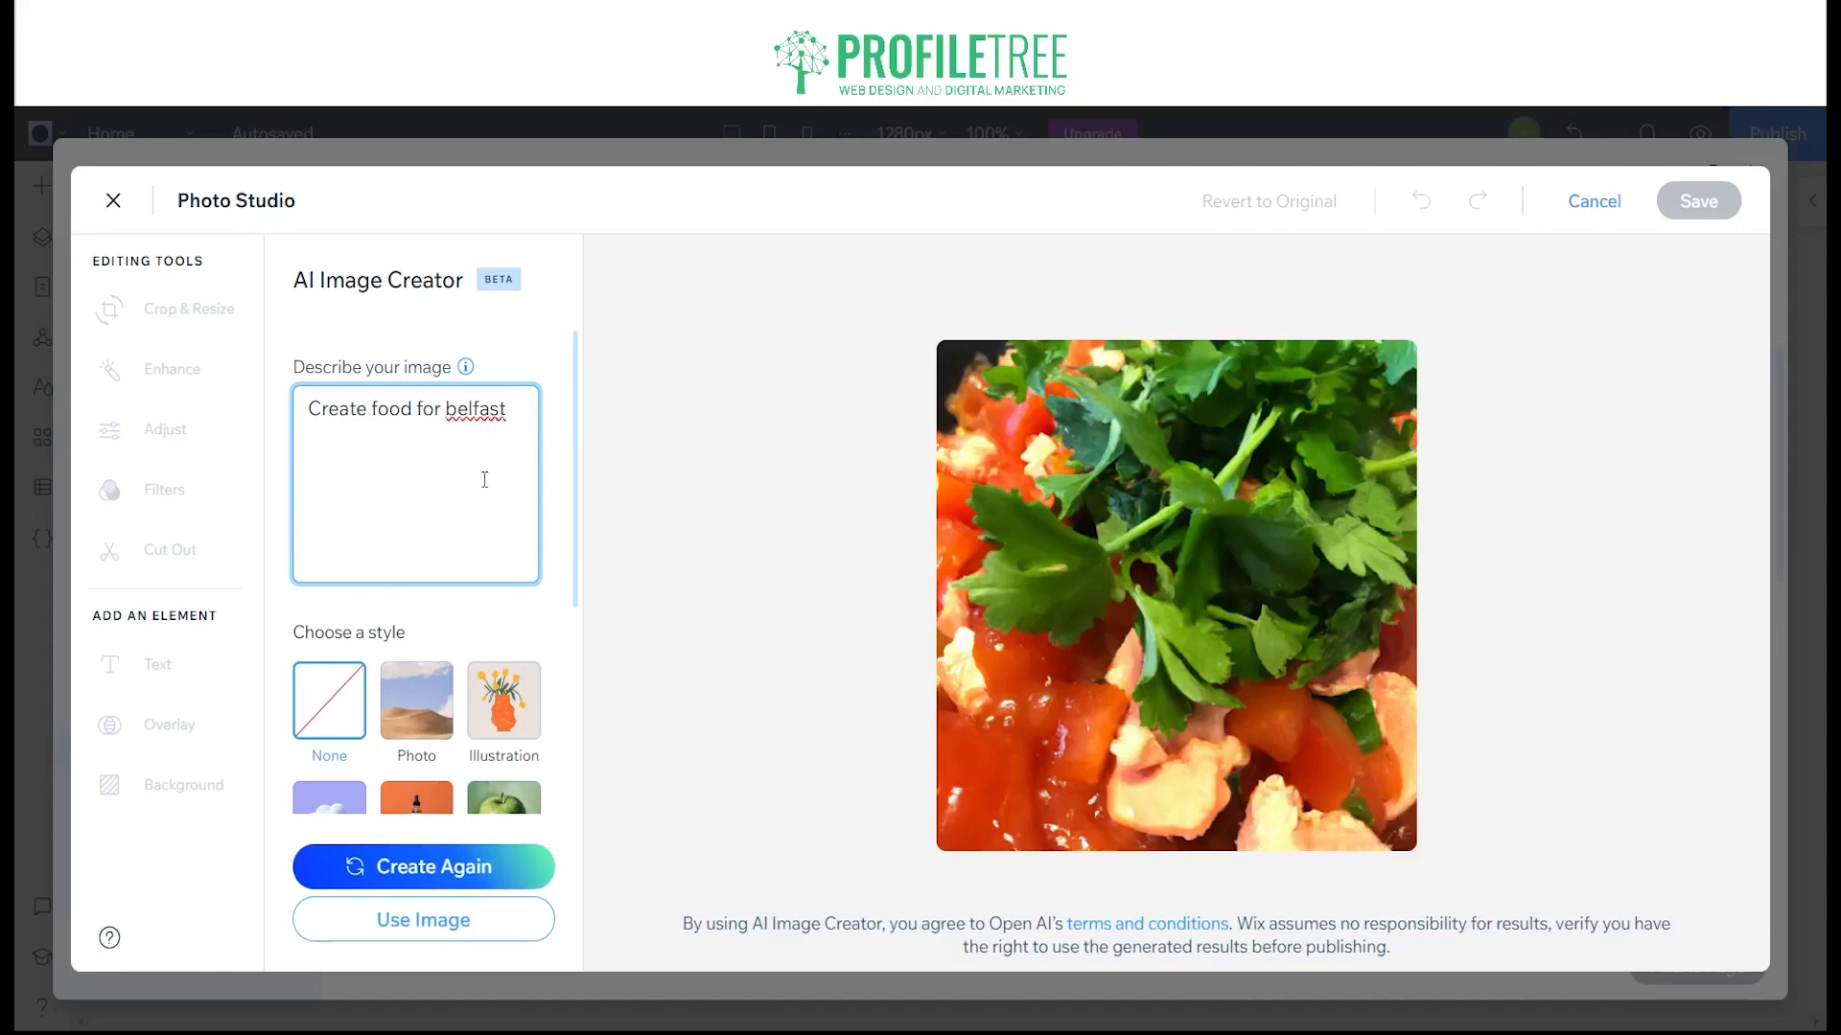
{"action": "left_click", "coordinate": [488, 832]}
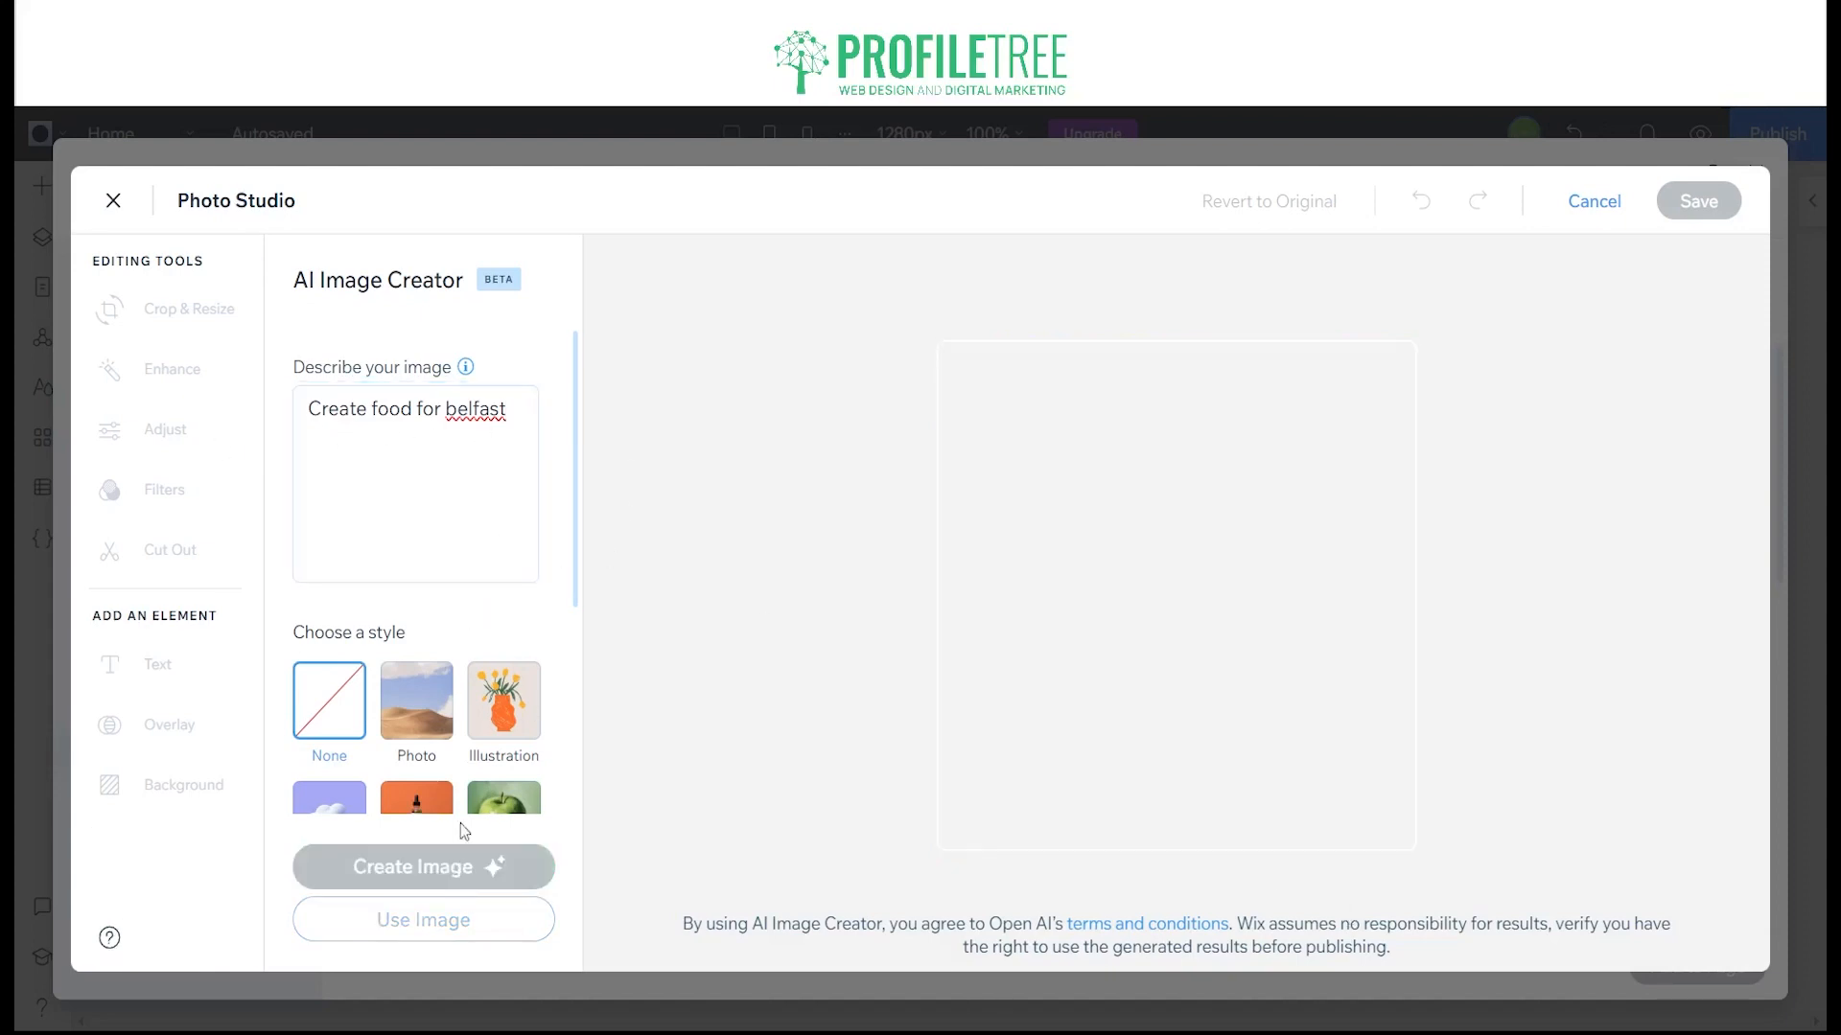
Step: Try generating an AI image from "Create food for belfast pastry" and leave Photo Studio without using it
{"action": "left_click", "coordinate": [509, 488]}
{"action": "type", "text": "pastry"}
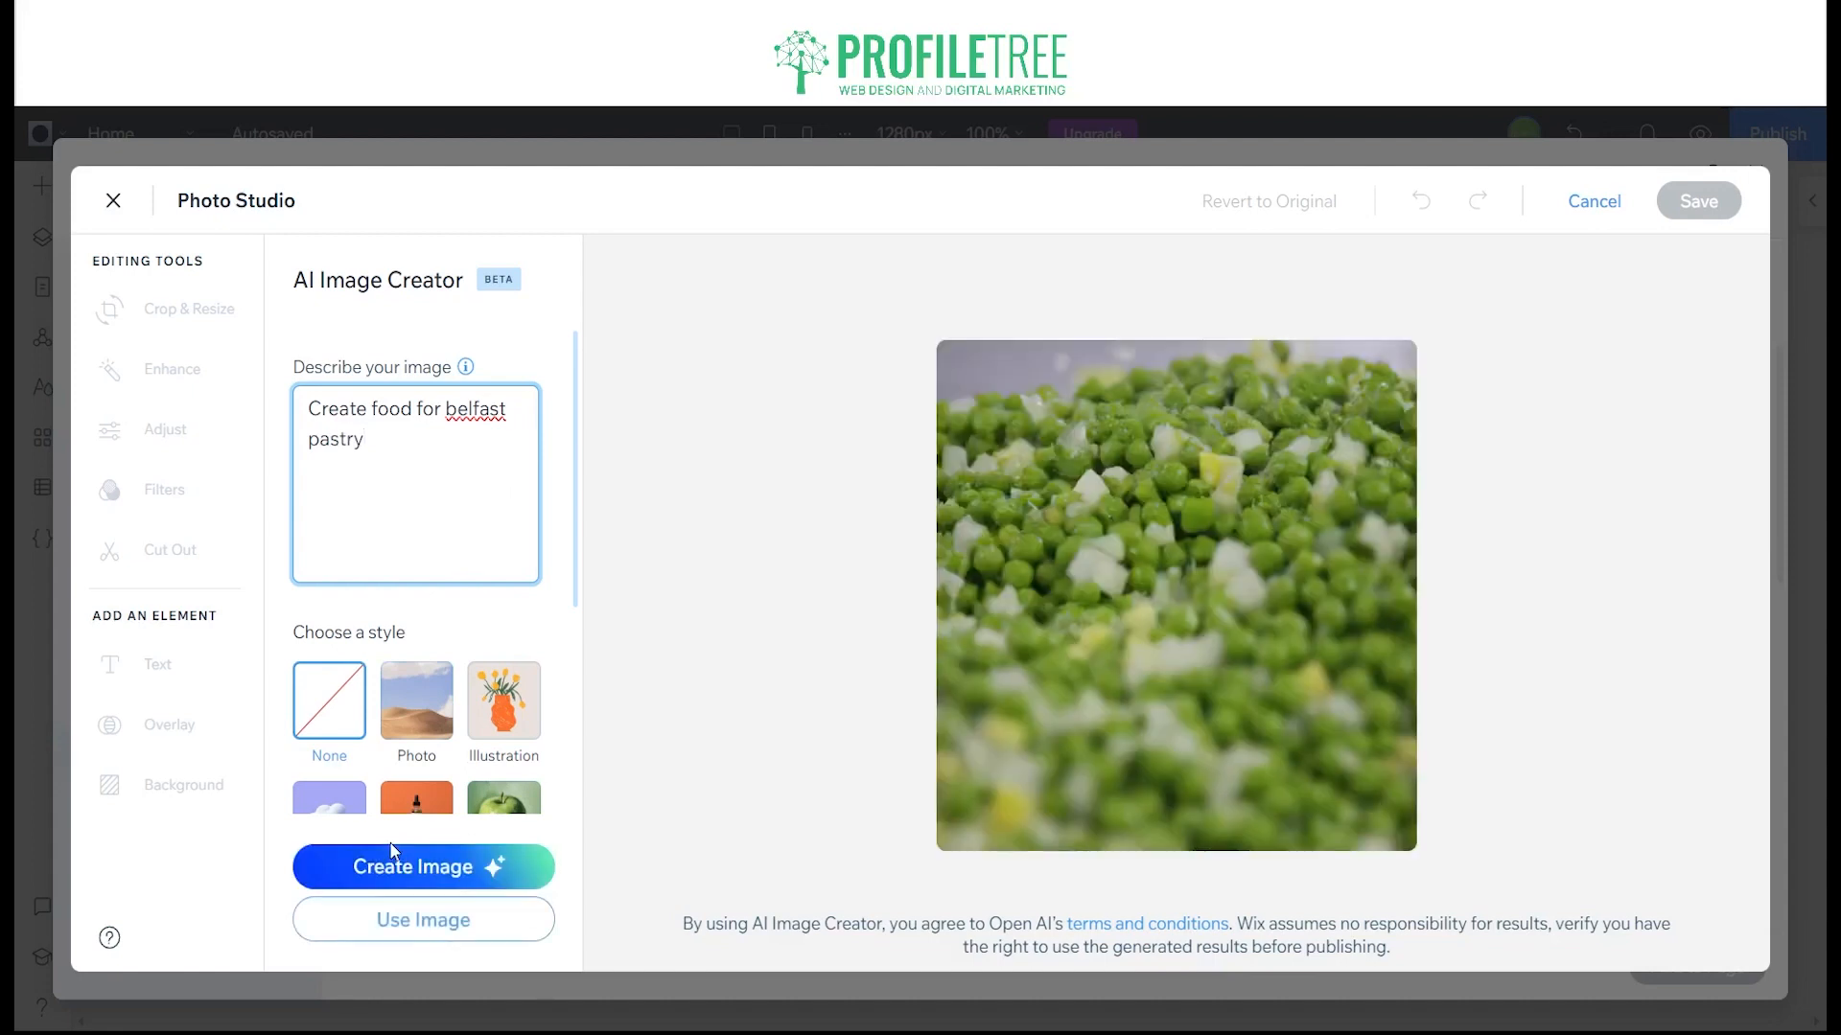
{"action": "left_click", "coordinate": [394, 861]}
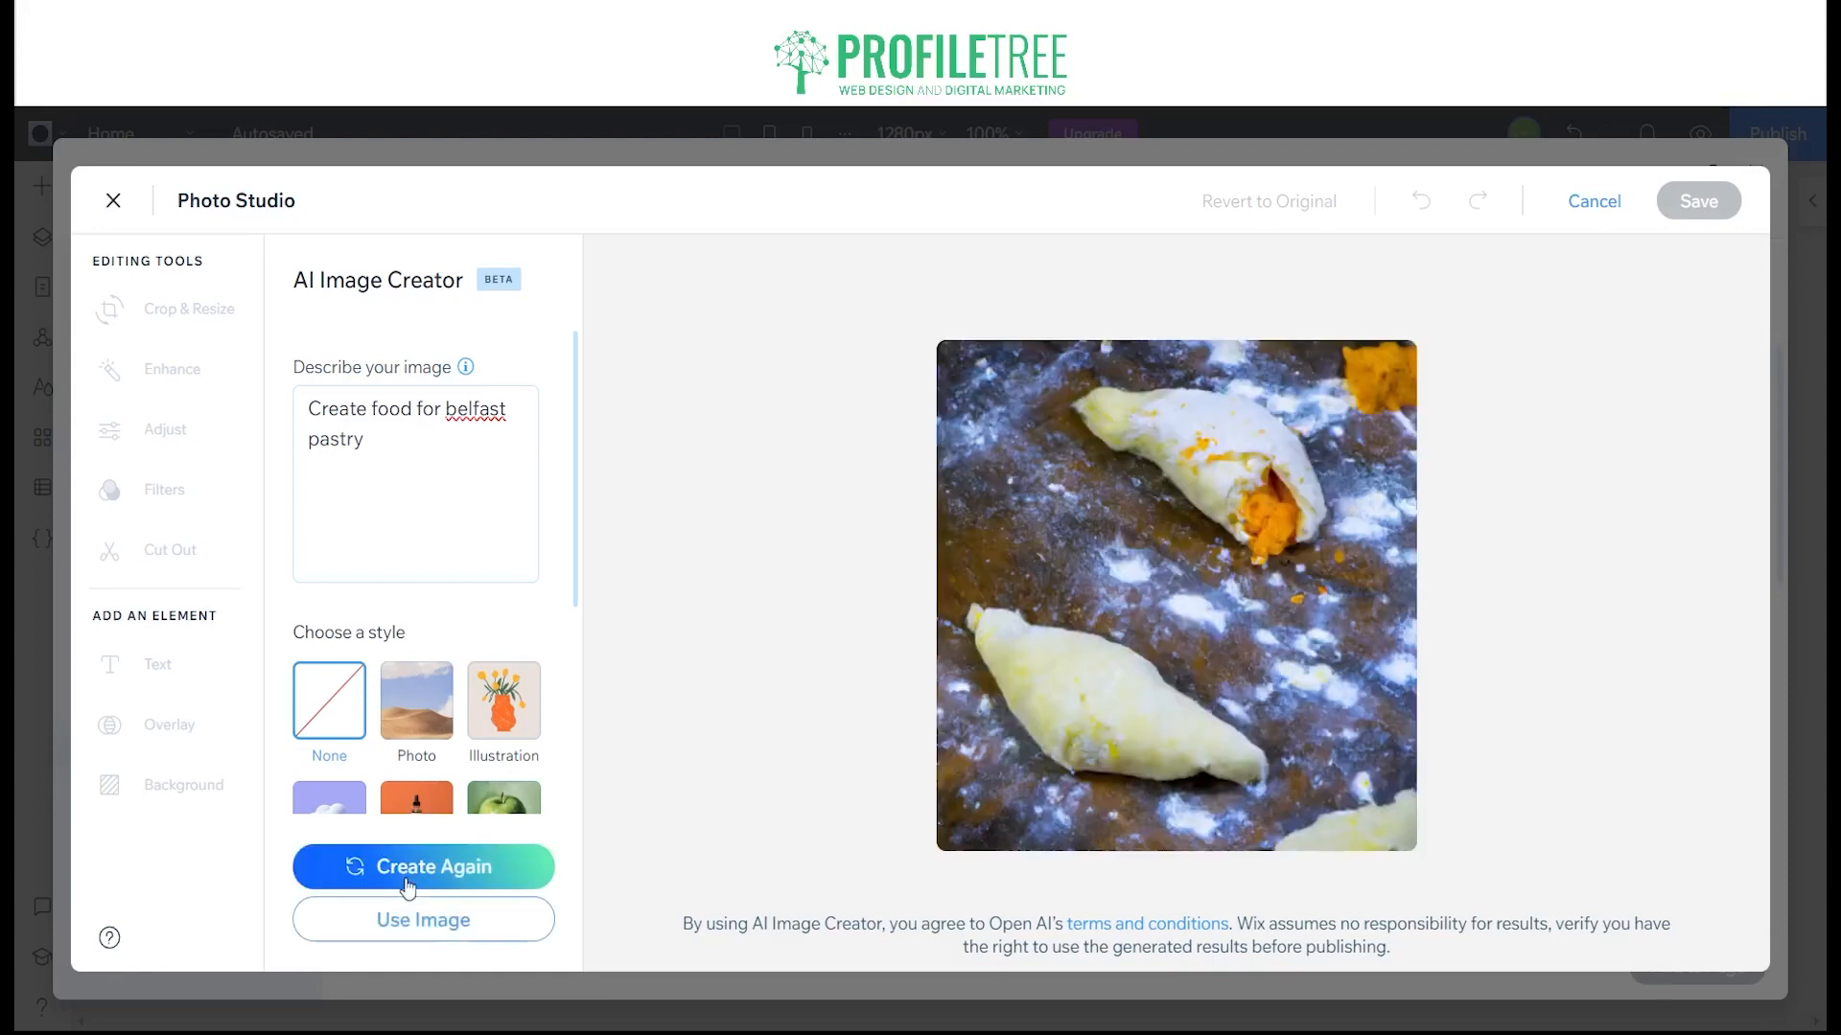
{"action": "left_click", "coordinate": [114, 205]}
{"action": "left_click", "coordinate": [1210, 658]}
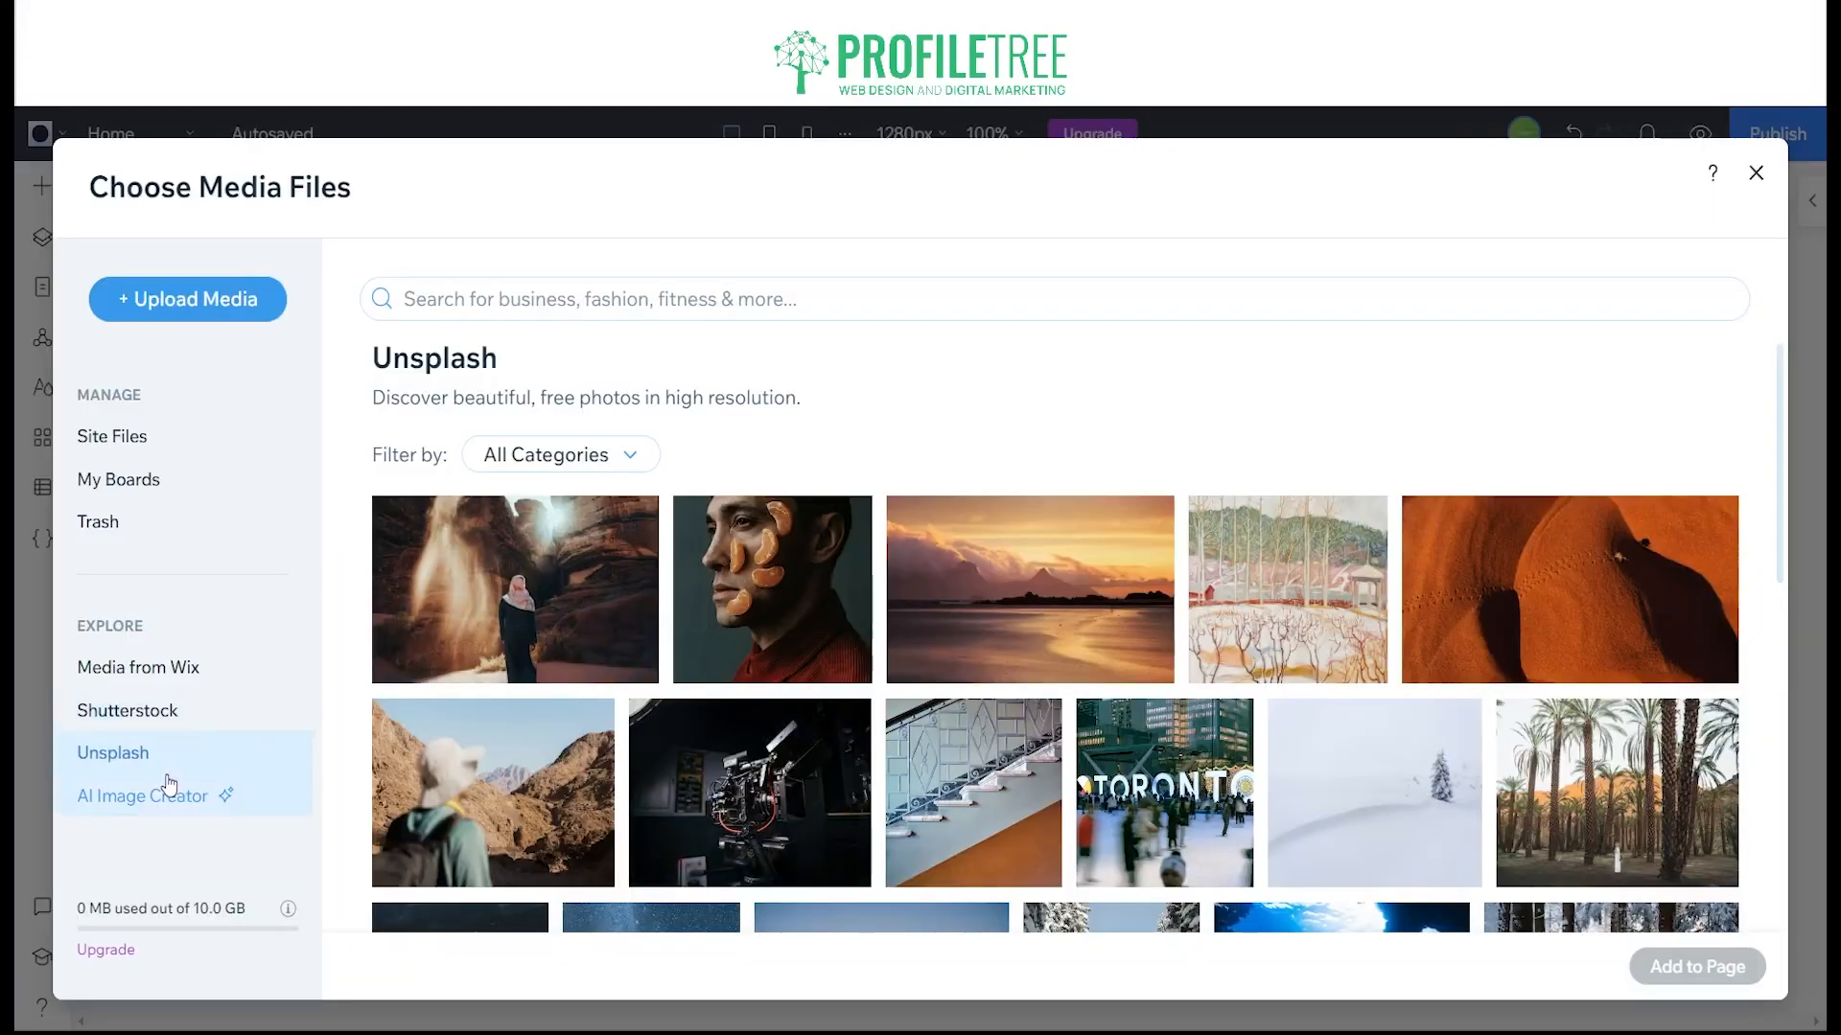
Step: Search Unsplash for "pastry food" and add the dark photo of a basket and small pastries to the container
{"action": "left_click", "coordinate": [786, 317]}
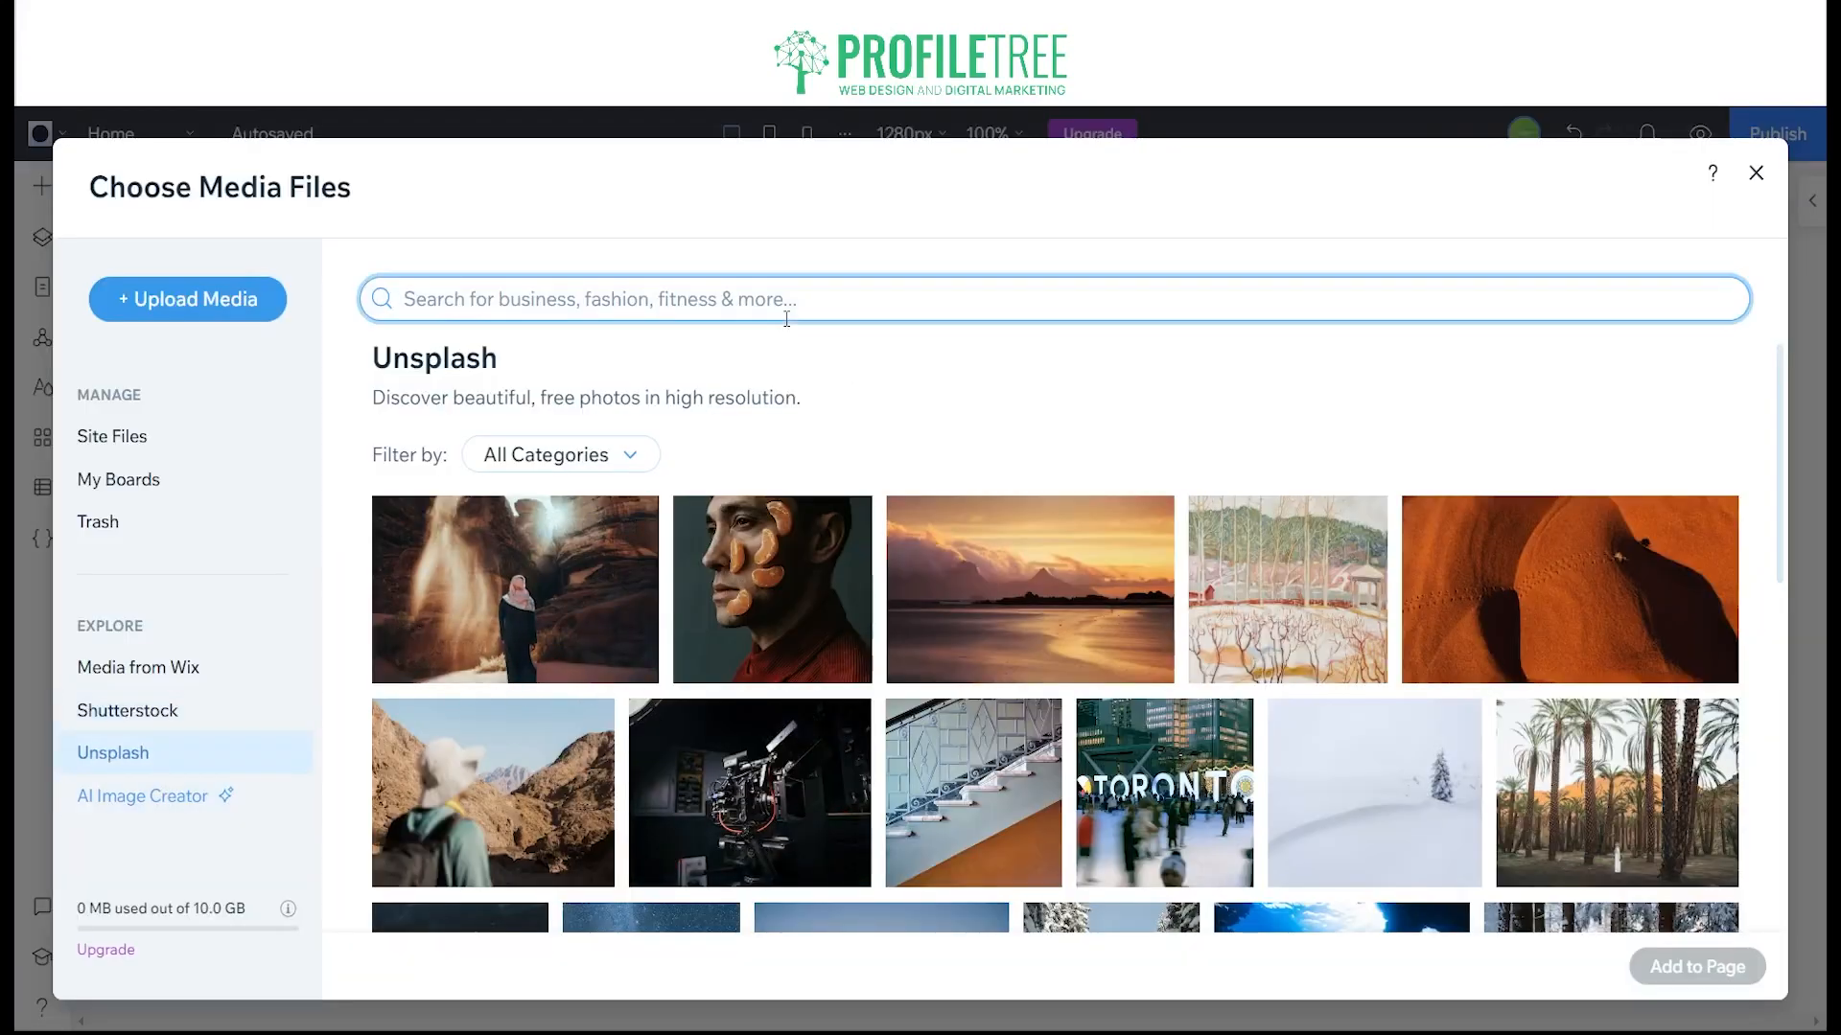
{"action": "type", "text": "pastry"}
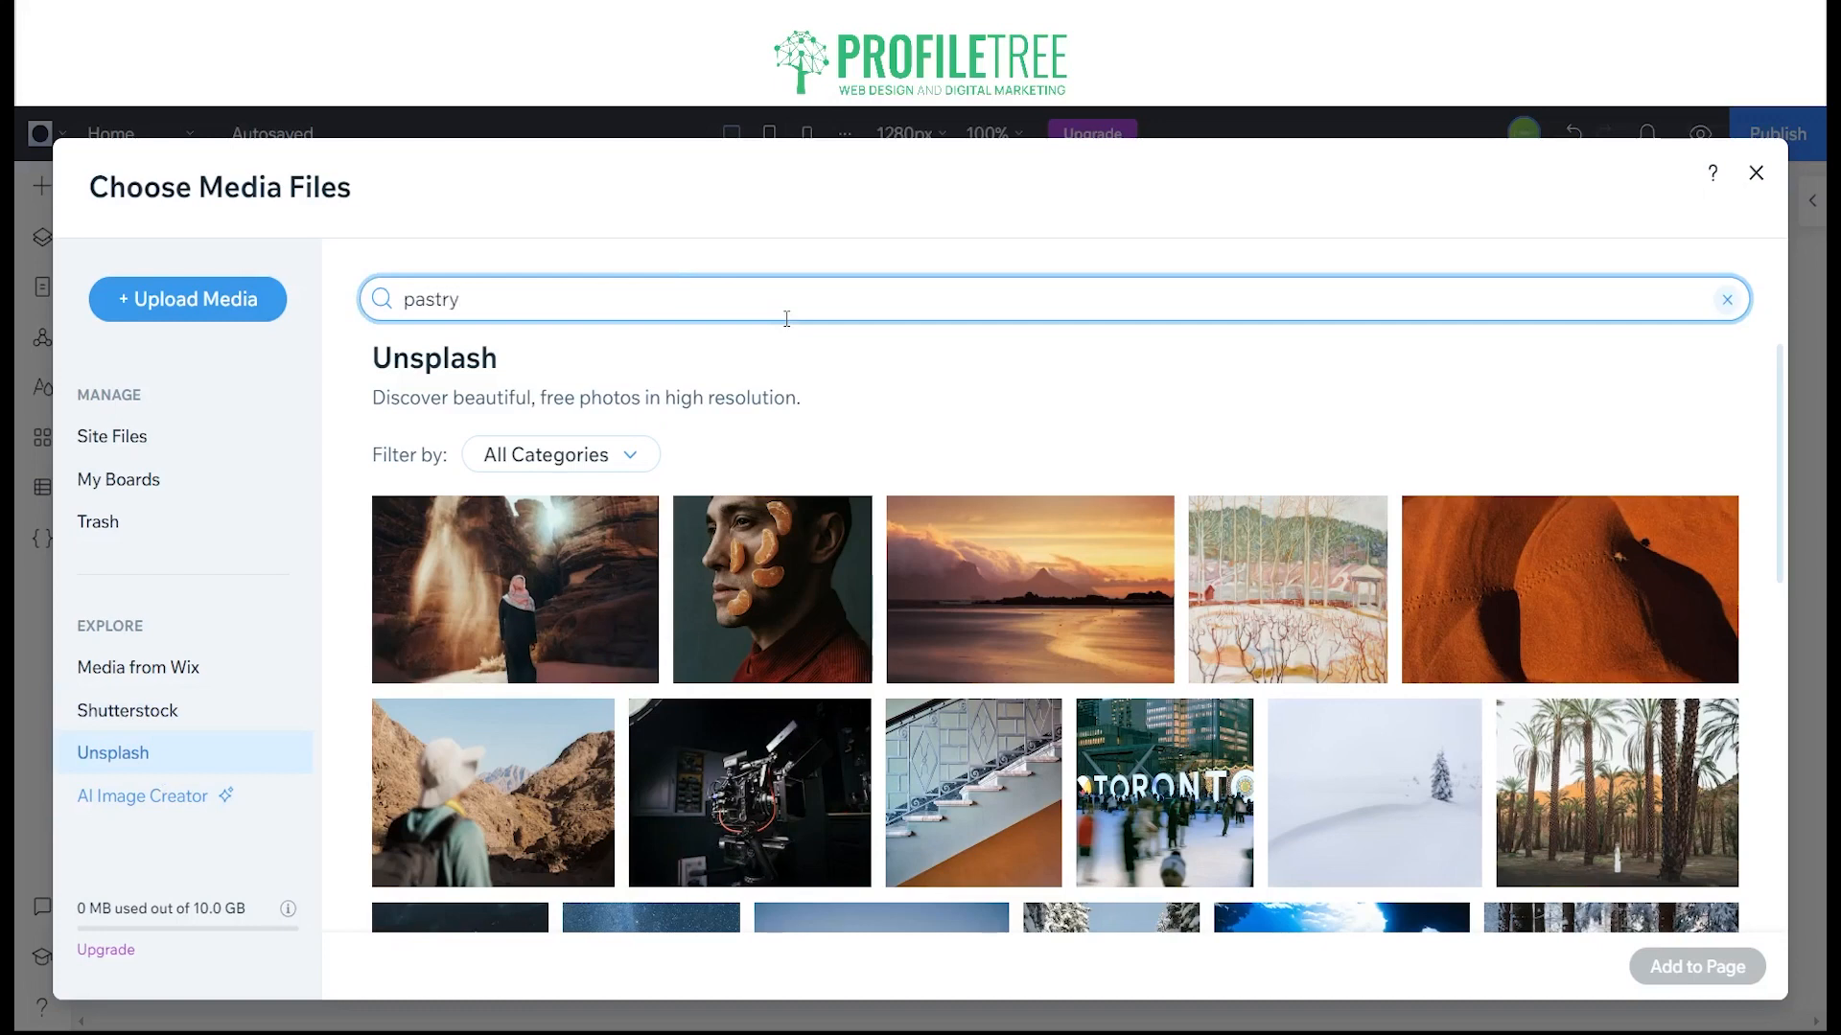
{"action": "type", "text": " food"}
{"action": "key", "text": "Return"}
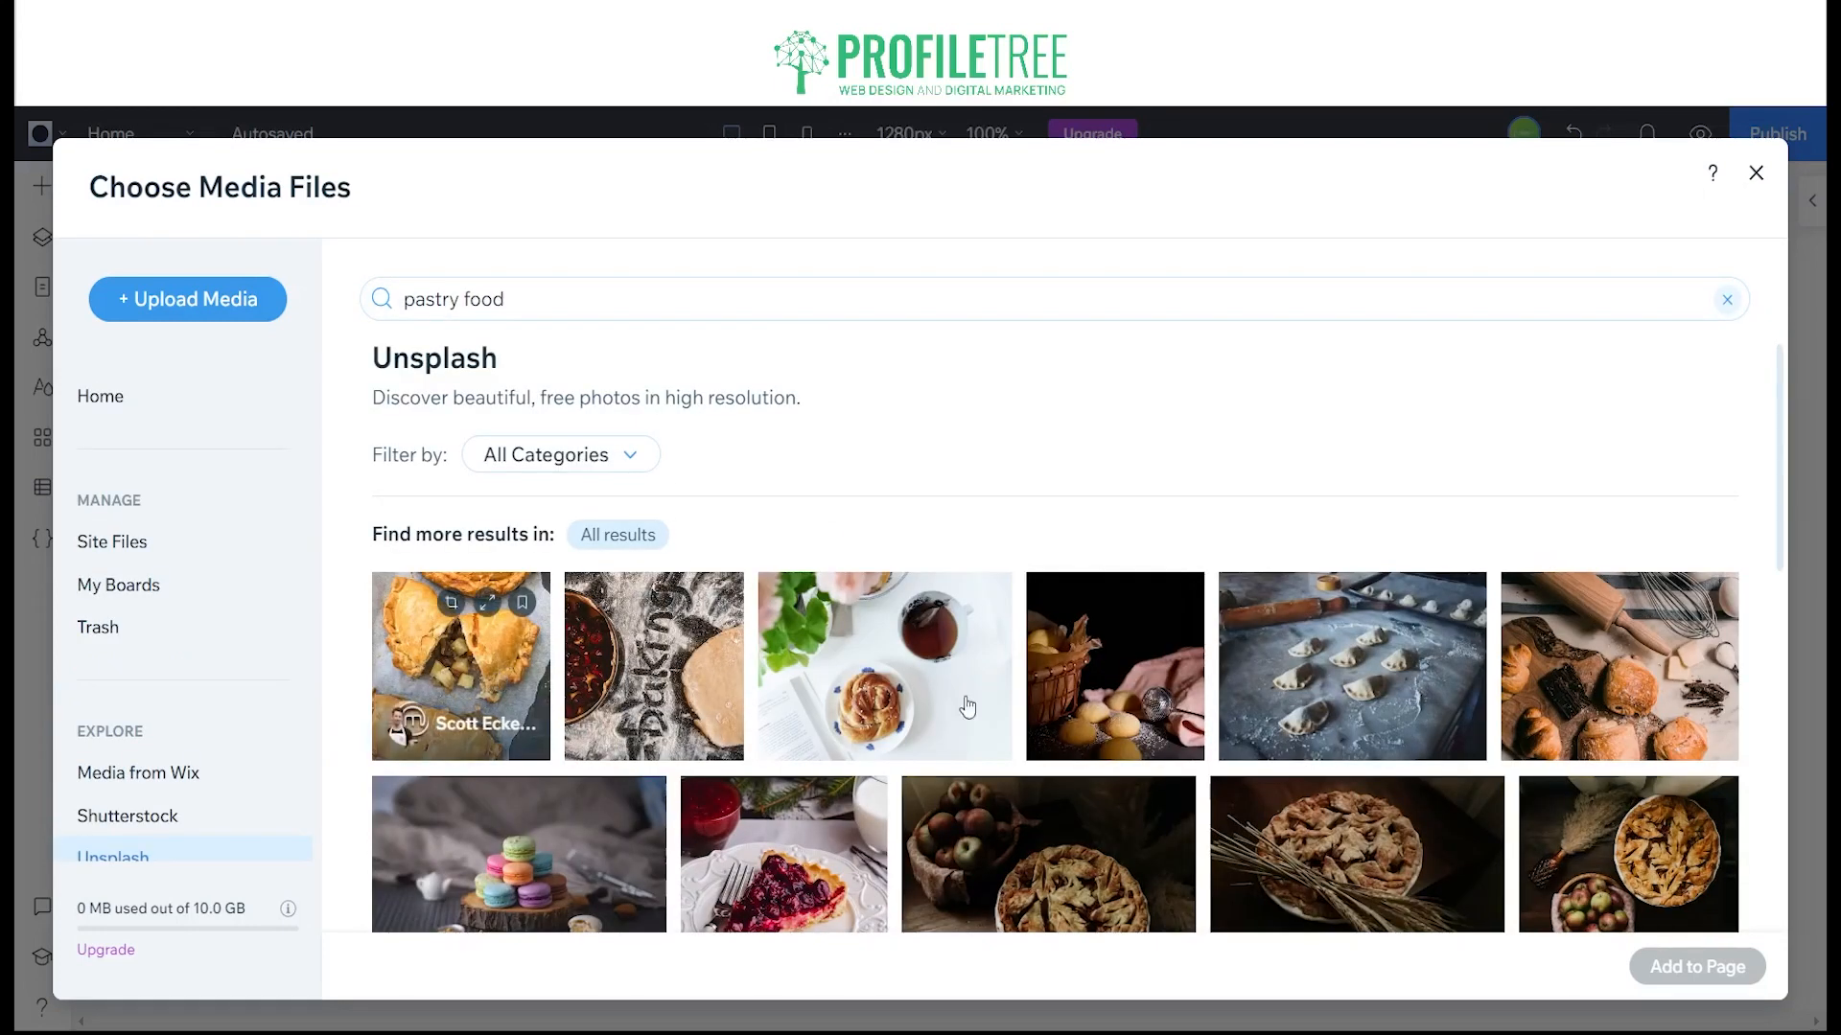
{"action": "left_click", "coordinate": [1112, 700]}
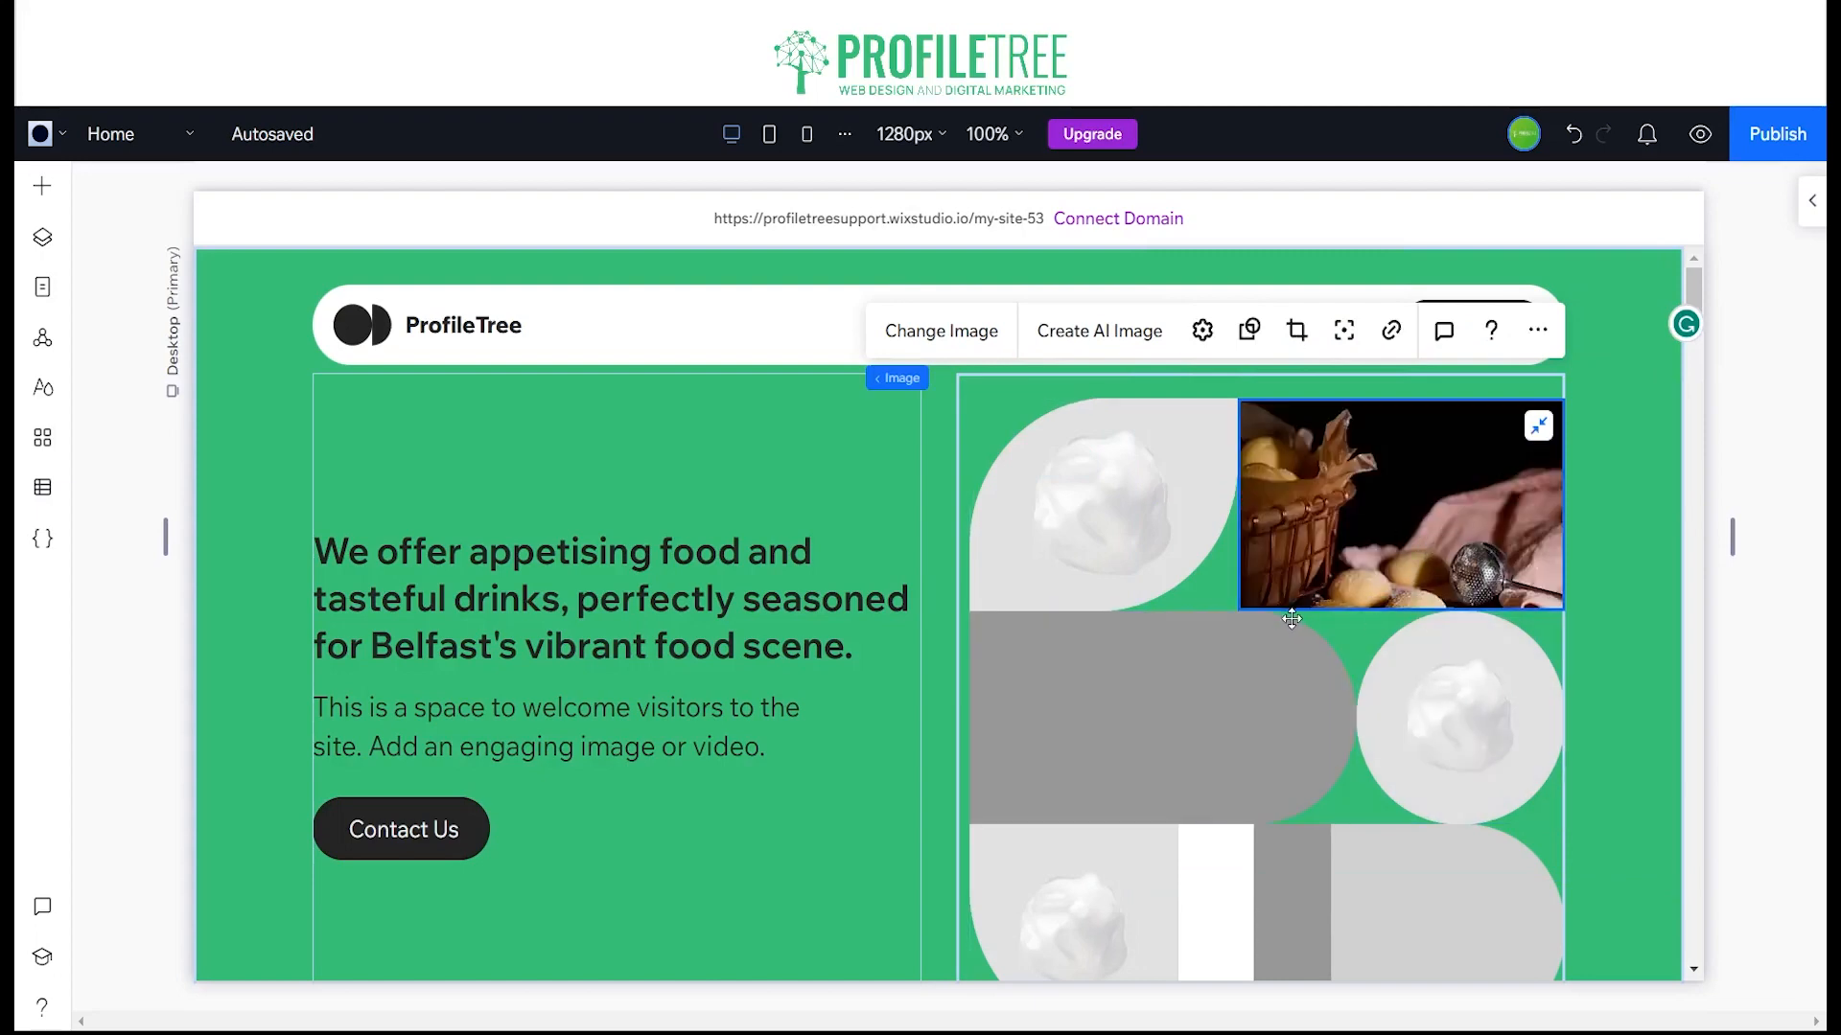
{"action": "left_click", "coordinate": [1763, 537]}
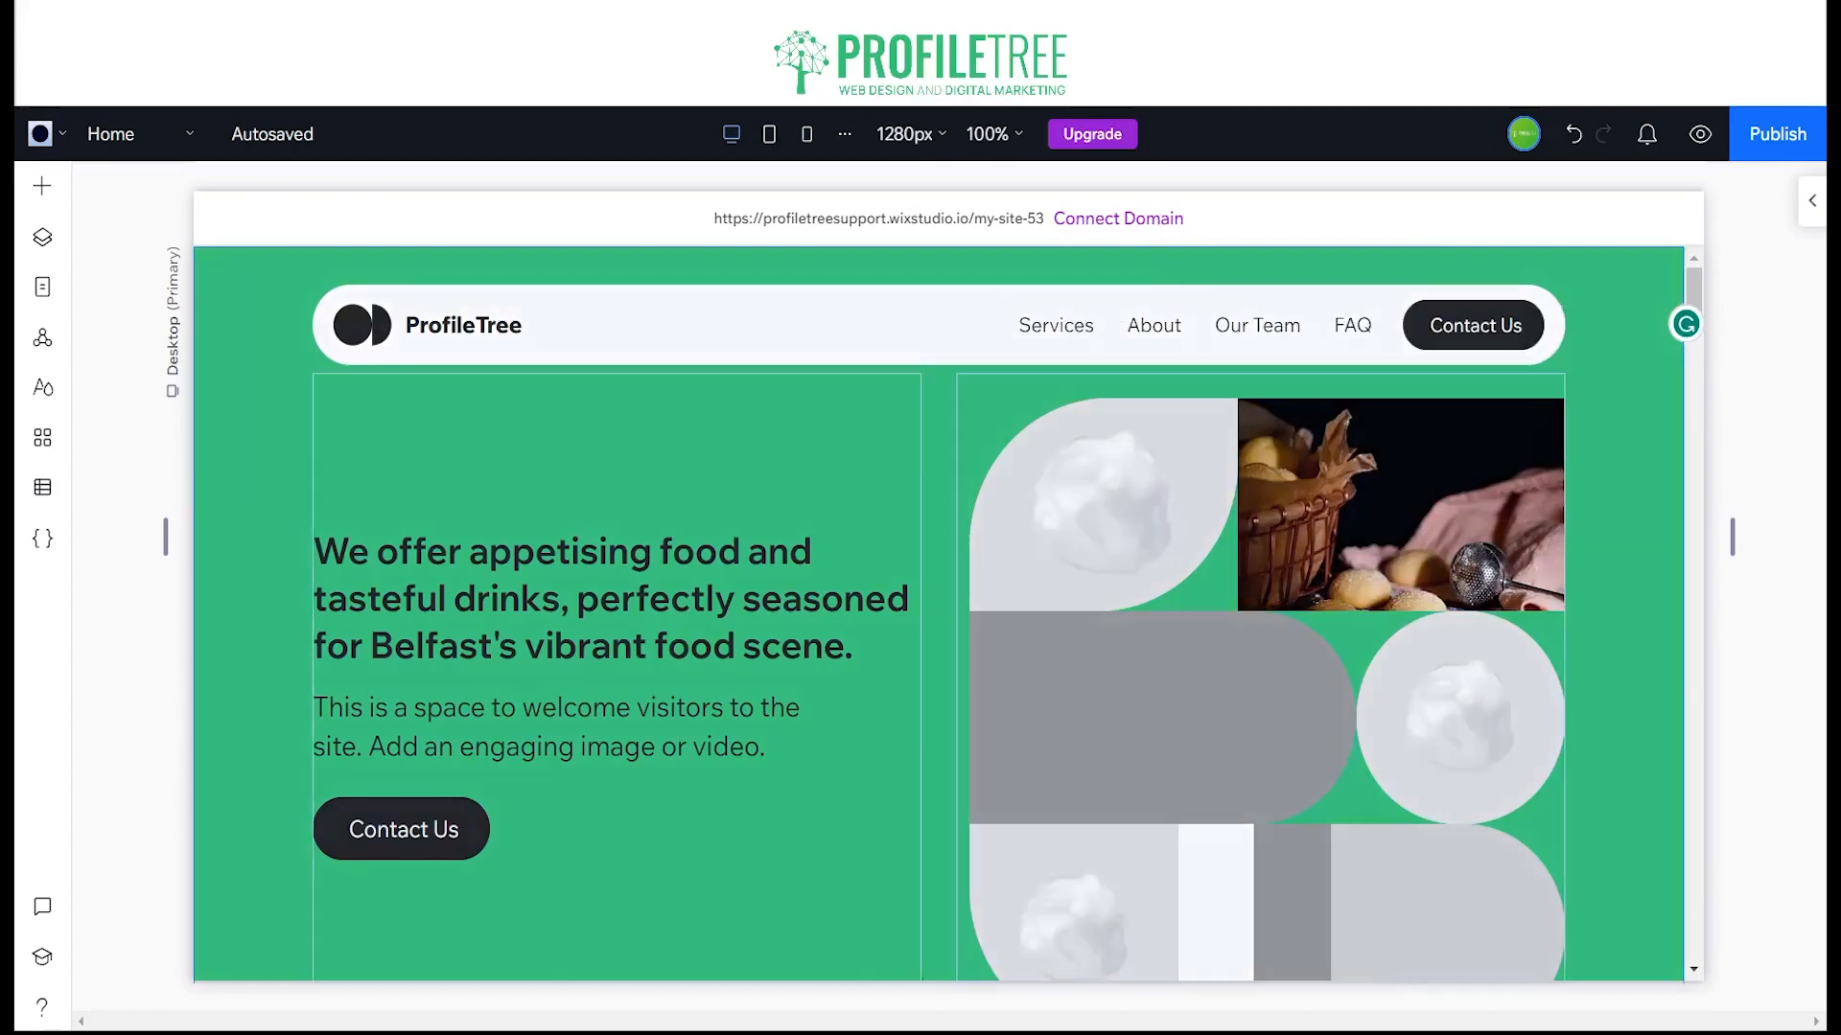
Step: Replace the hero grid's upper-left placeholder image with the Unsplash photo of a pie with wheat stalks
{"action": "left_click", "coordinate": [1154, 496]}
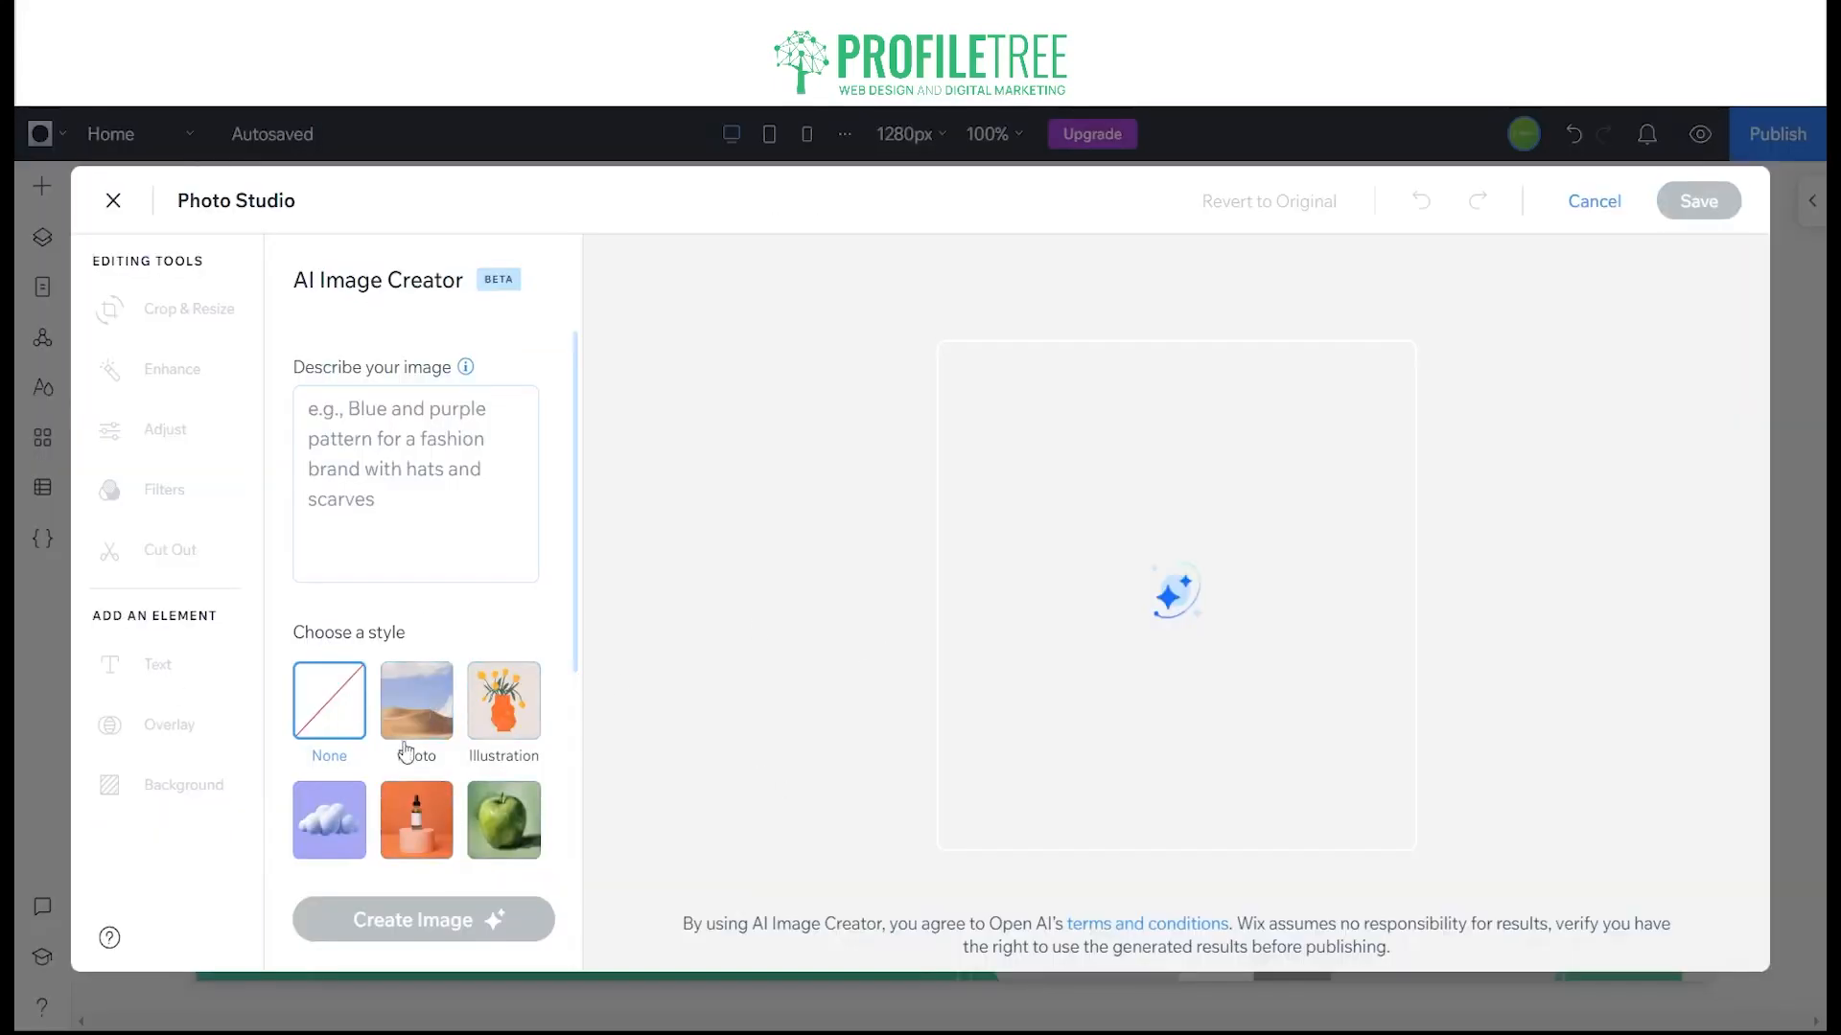
{"action": "left_click", "coordinate": [1618, 203]}
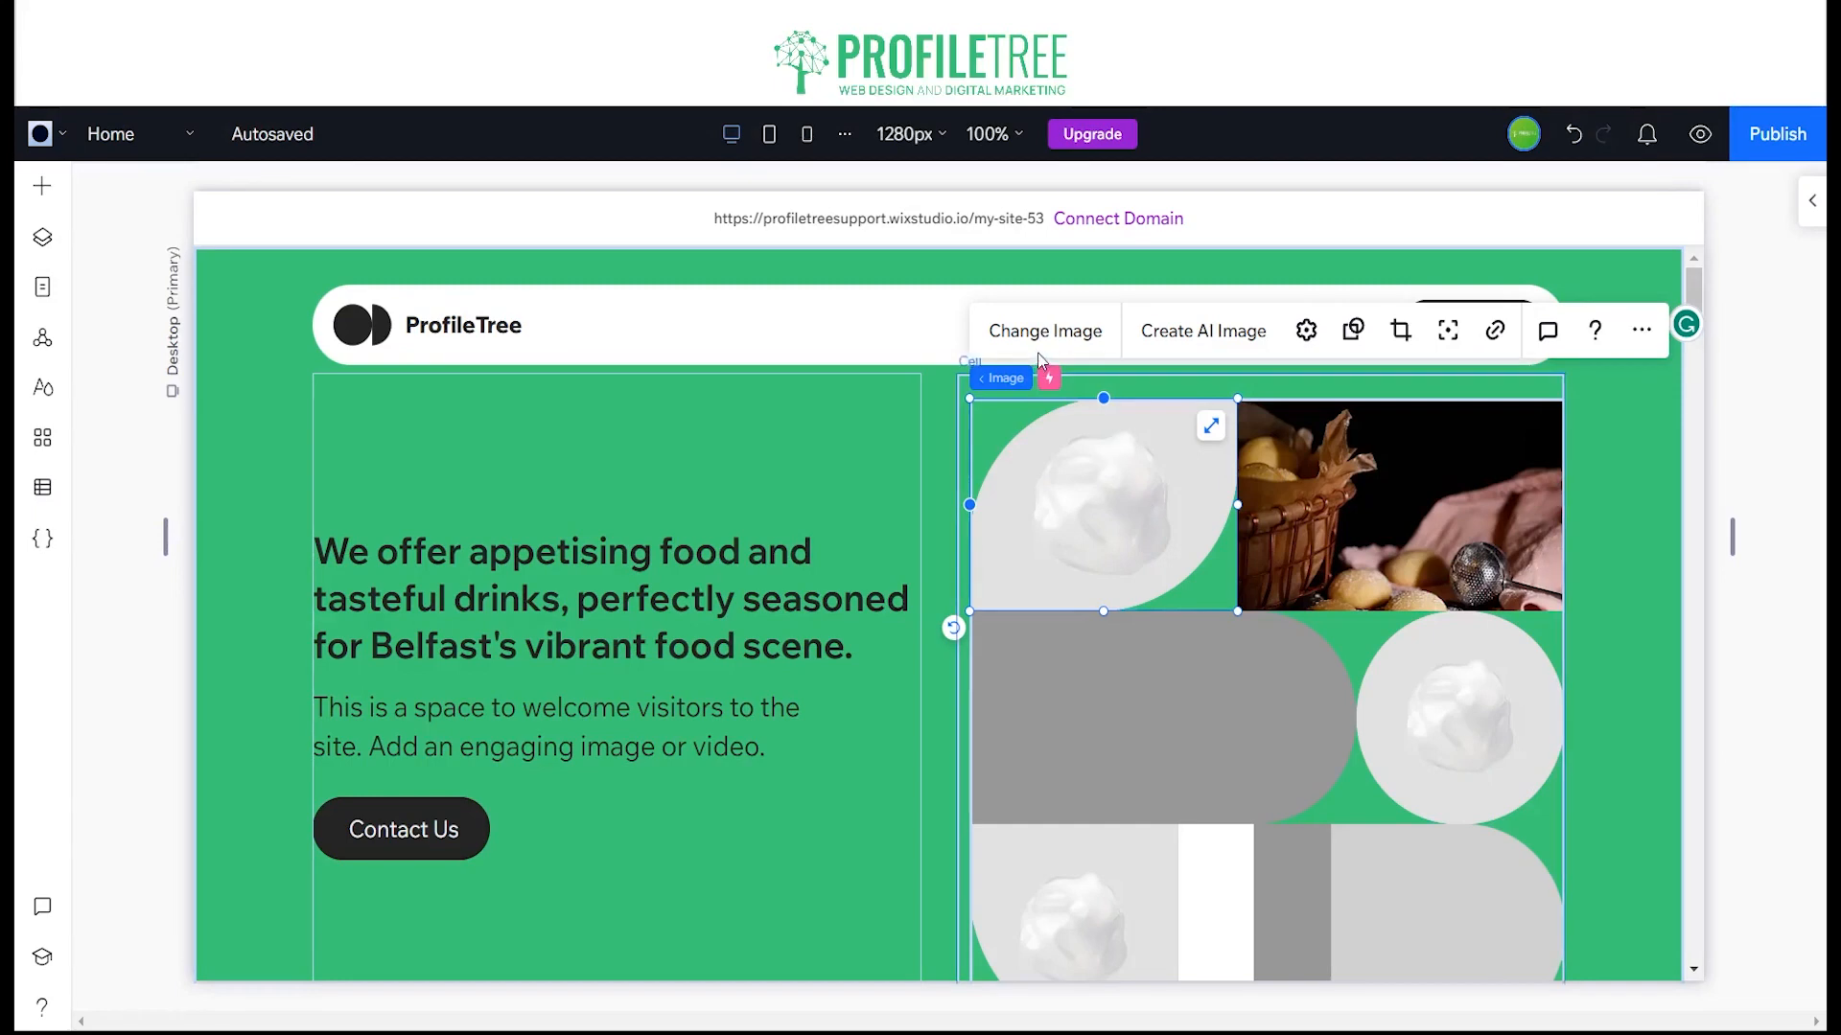
{"action": "left_click", "coordinate": [1080, 332]}
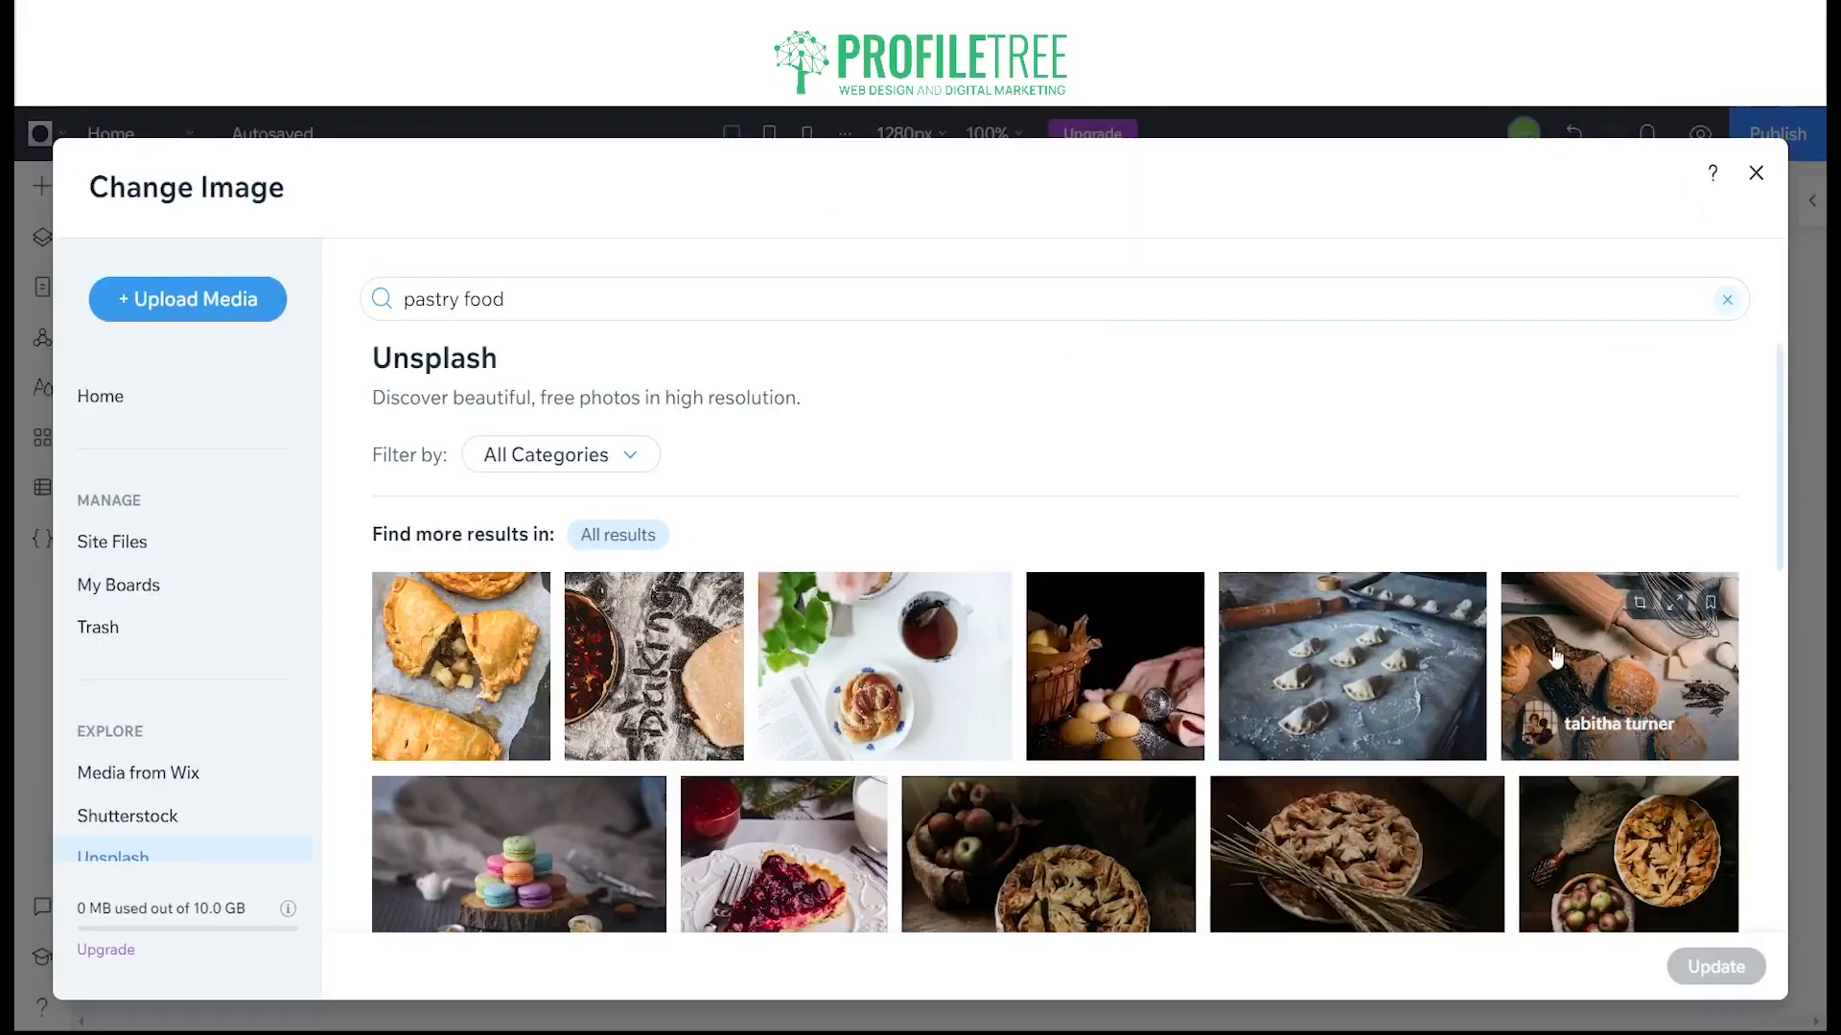
{"action": "scroll", "coordinate": [1347, 862], "scroll_direction": "down", "scroll_amount": 3}
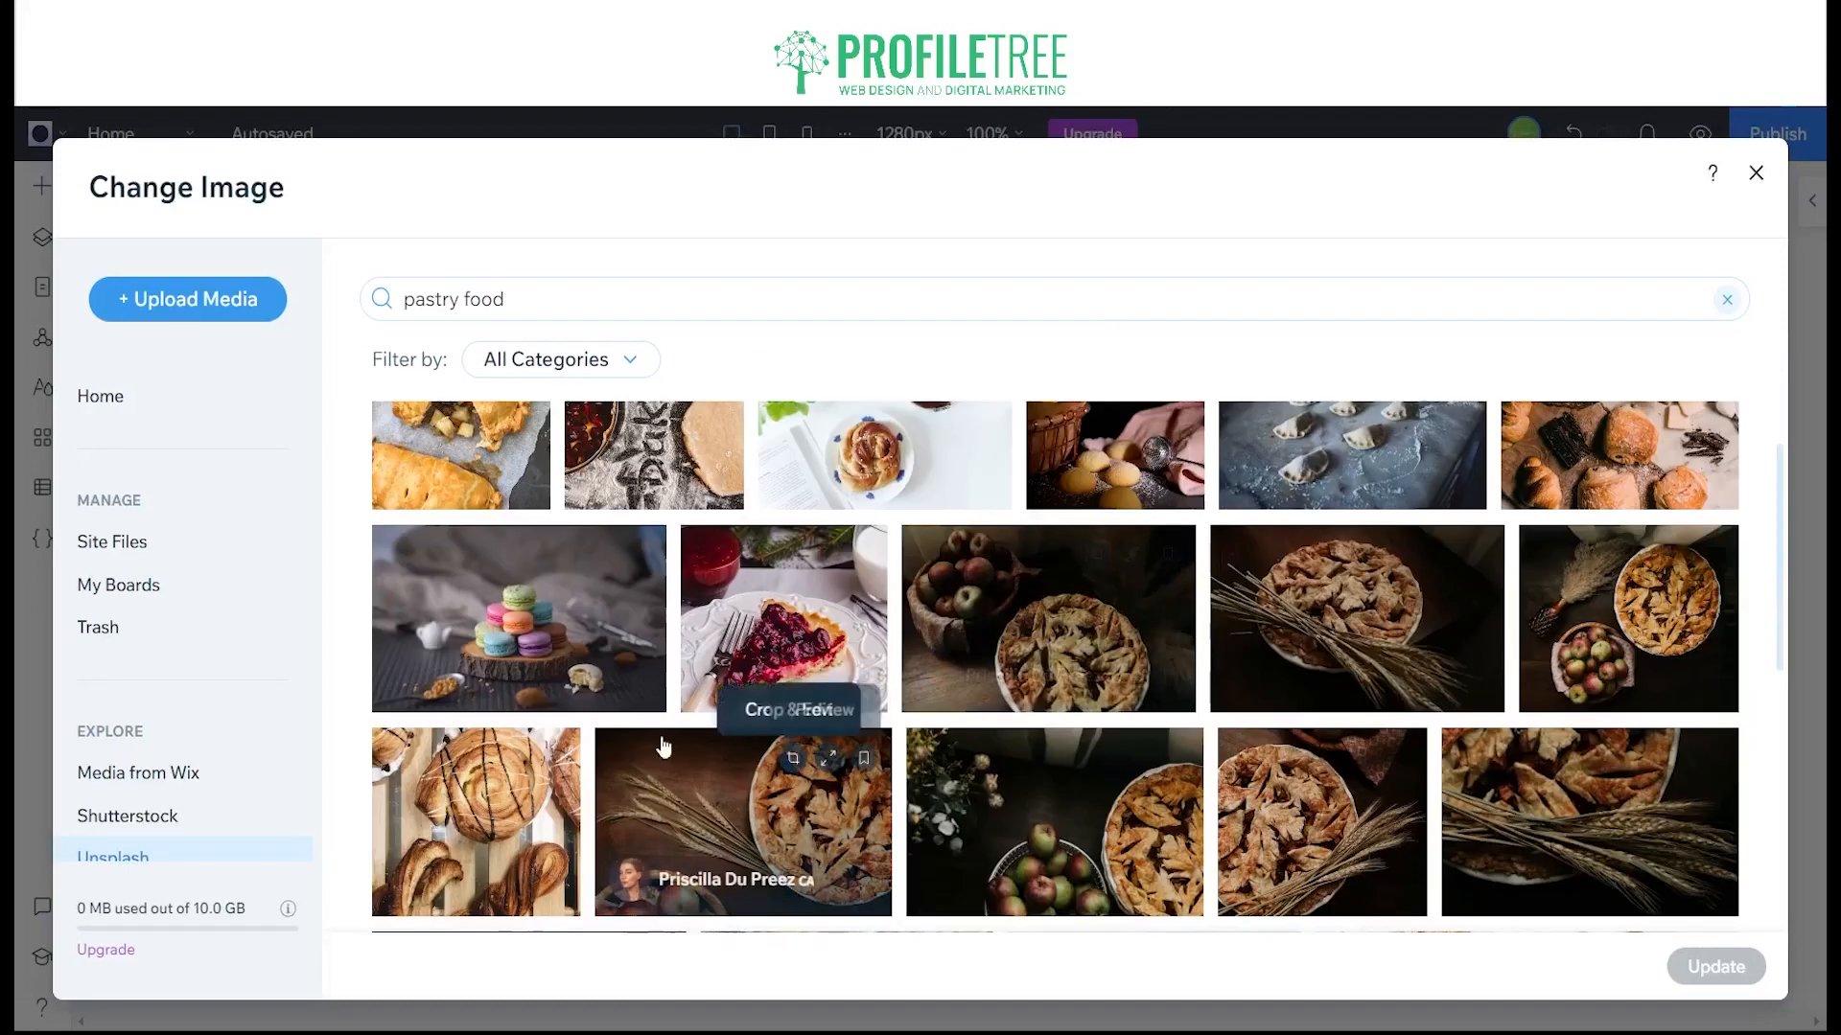
{"action": "left_click", "coordinate": [508, 623]}
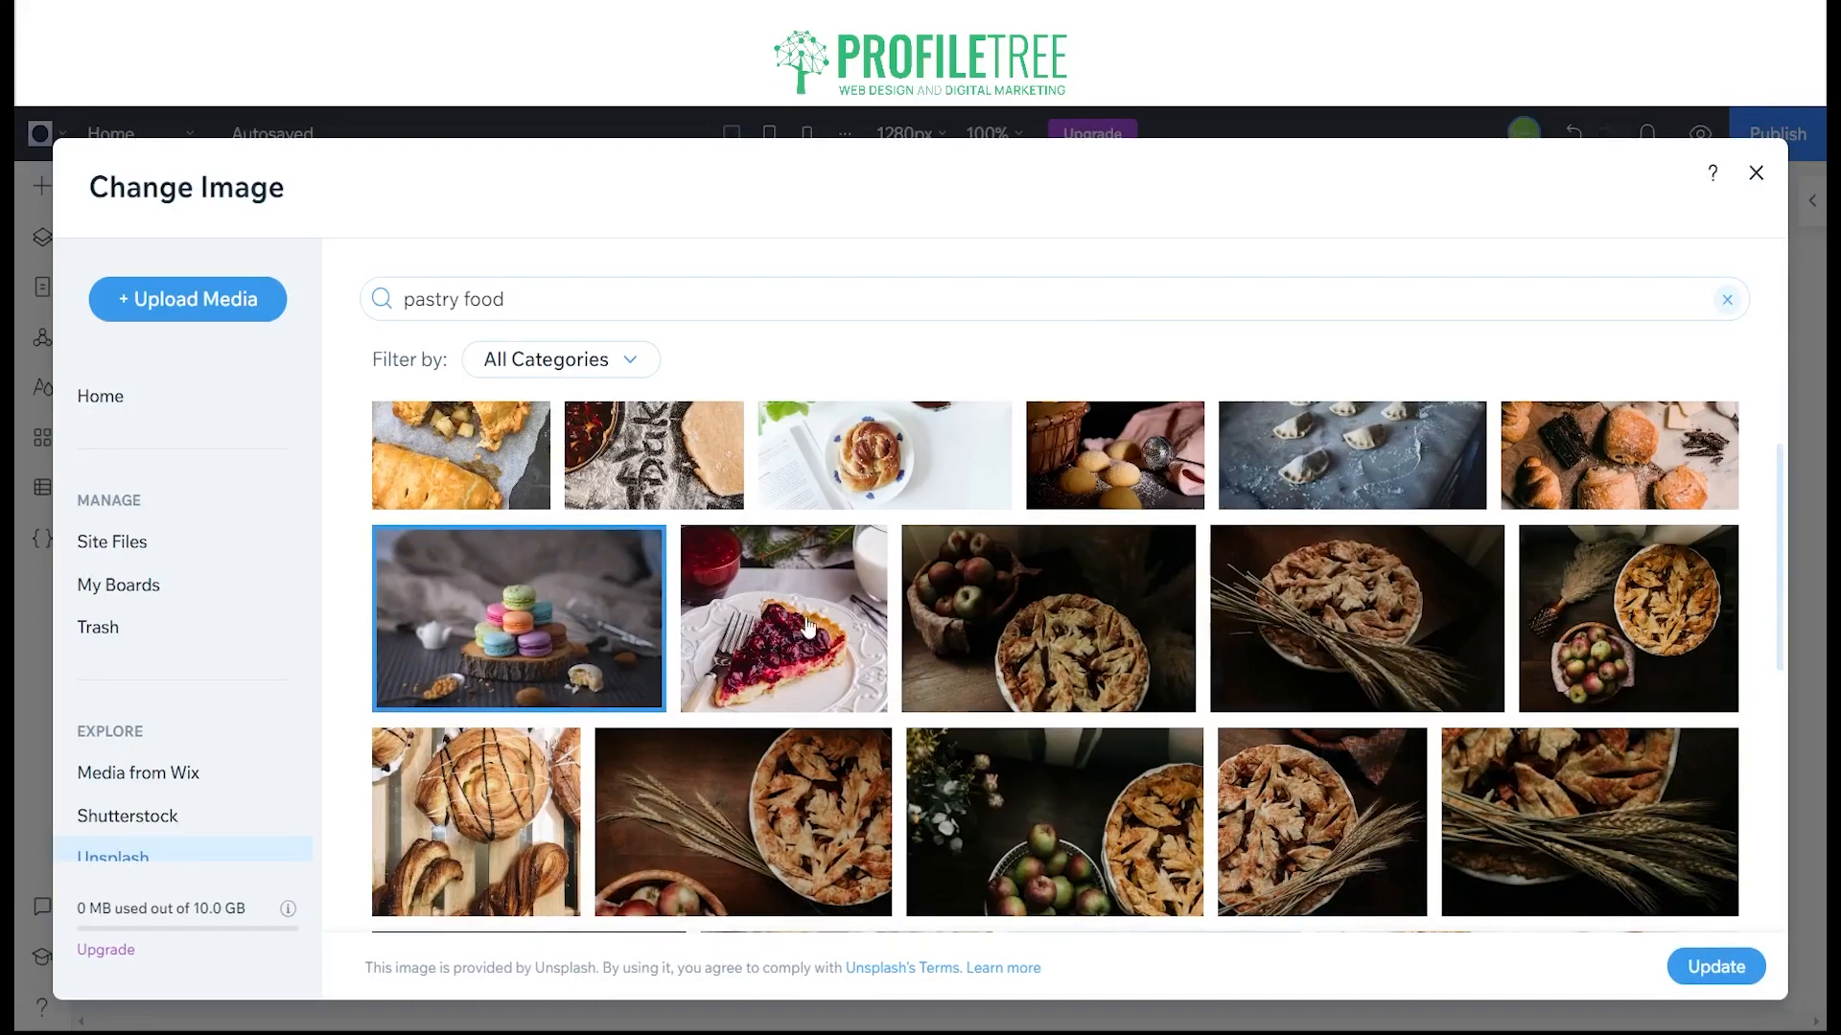
{"action": "left_click", "coordinate": [1413, 587]}
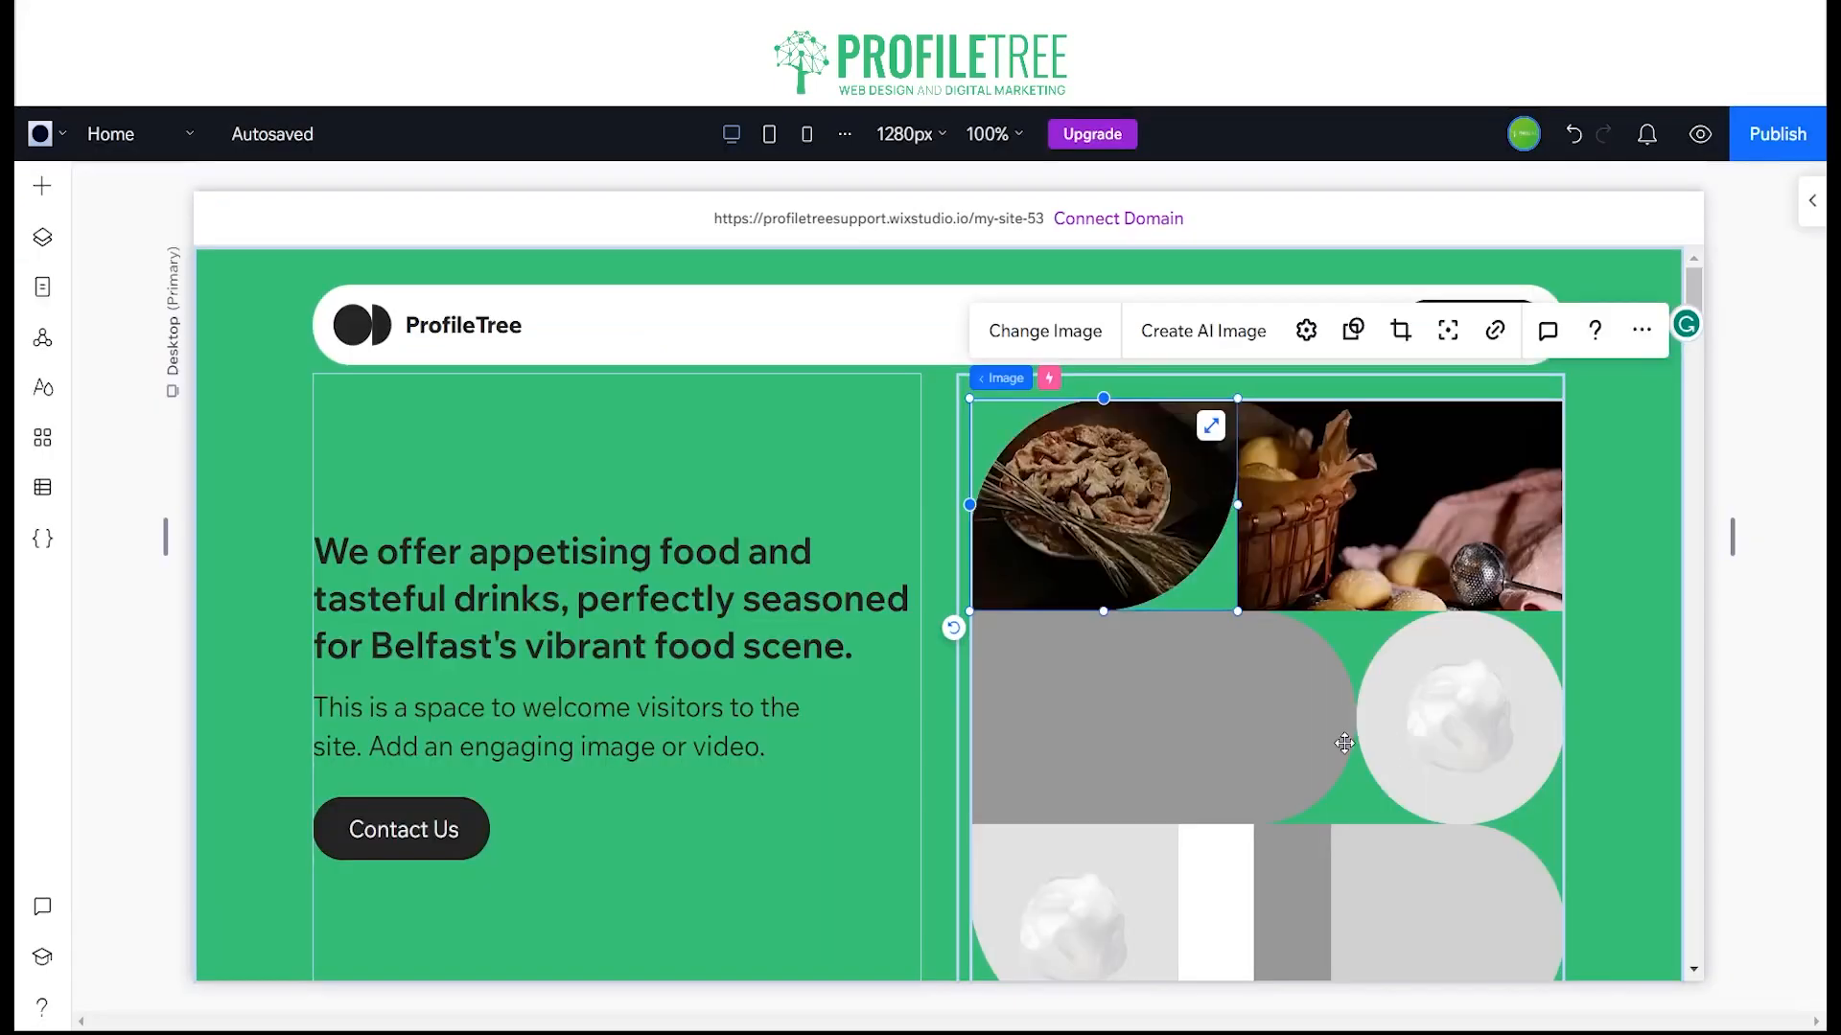
Step: Reposition the crop of the basket photo in the hero grid to show more of the small pastries, and check its focal point
{"action": "double_click", "coordinate": [1427, 521]}
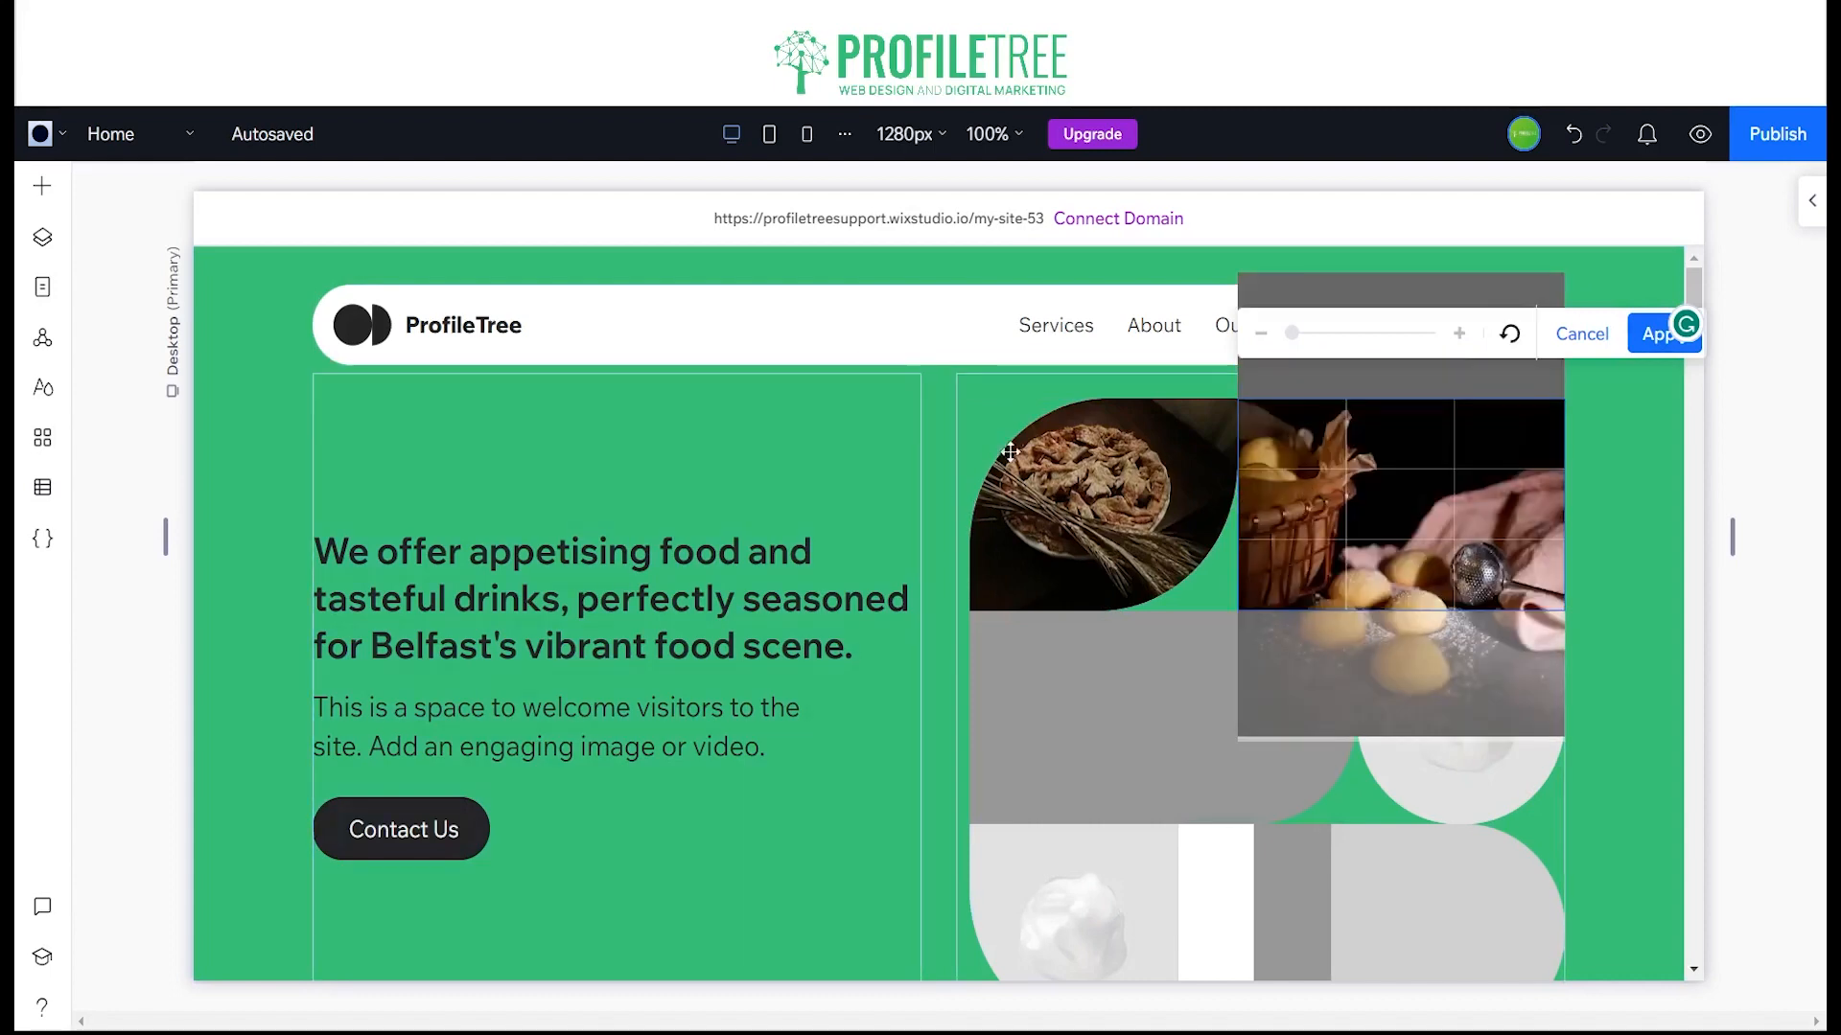
{"action": "left_click_drag", "start_coordinate": [1371, 501], "coordinate": [1377, 449]}
{"action": "left_click", "coordinate": [1655, 485]}
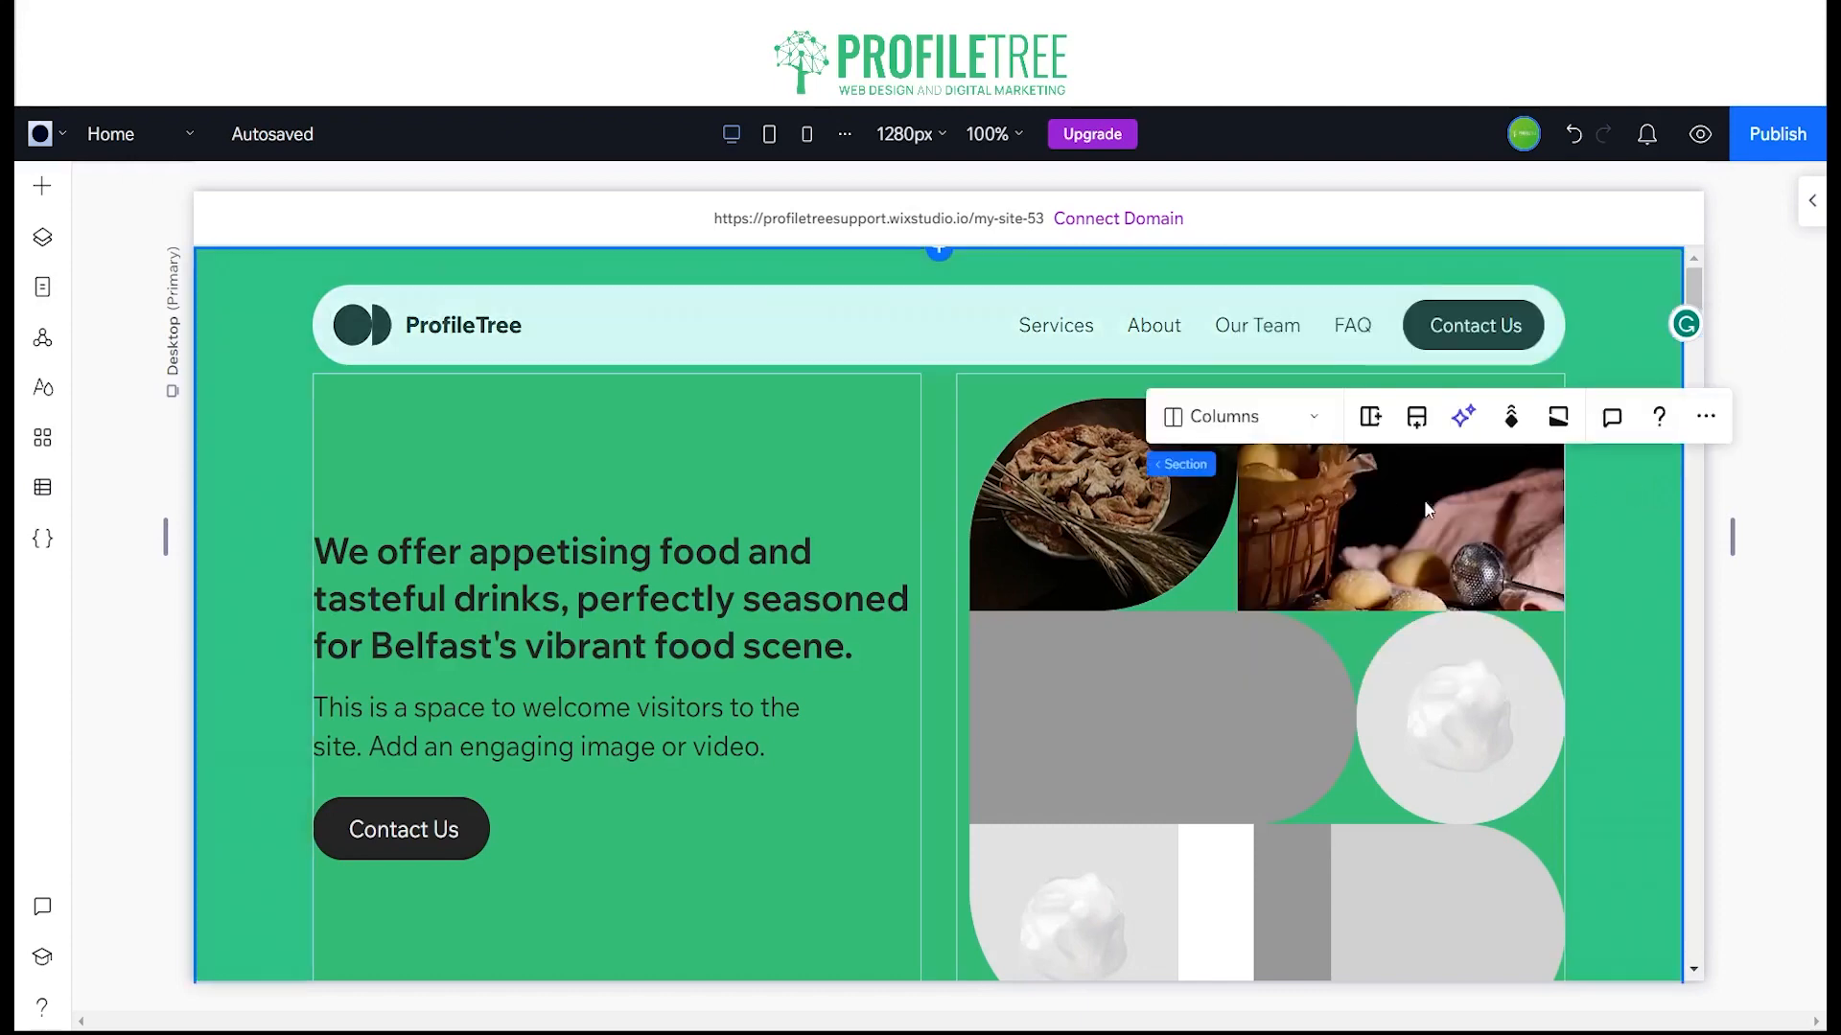
{"action": "left_click", "coordinate": [1525, 468]}
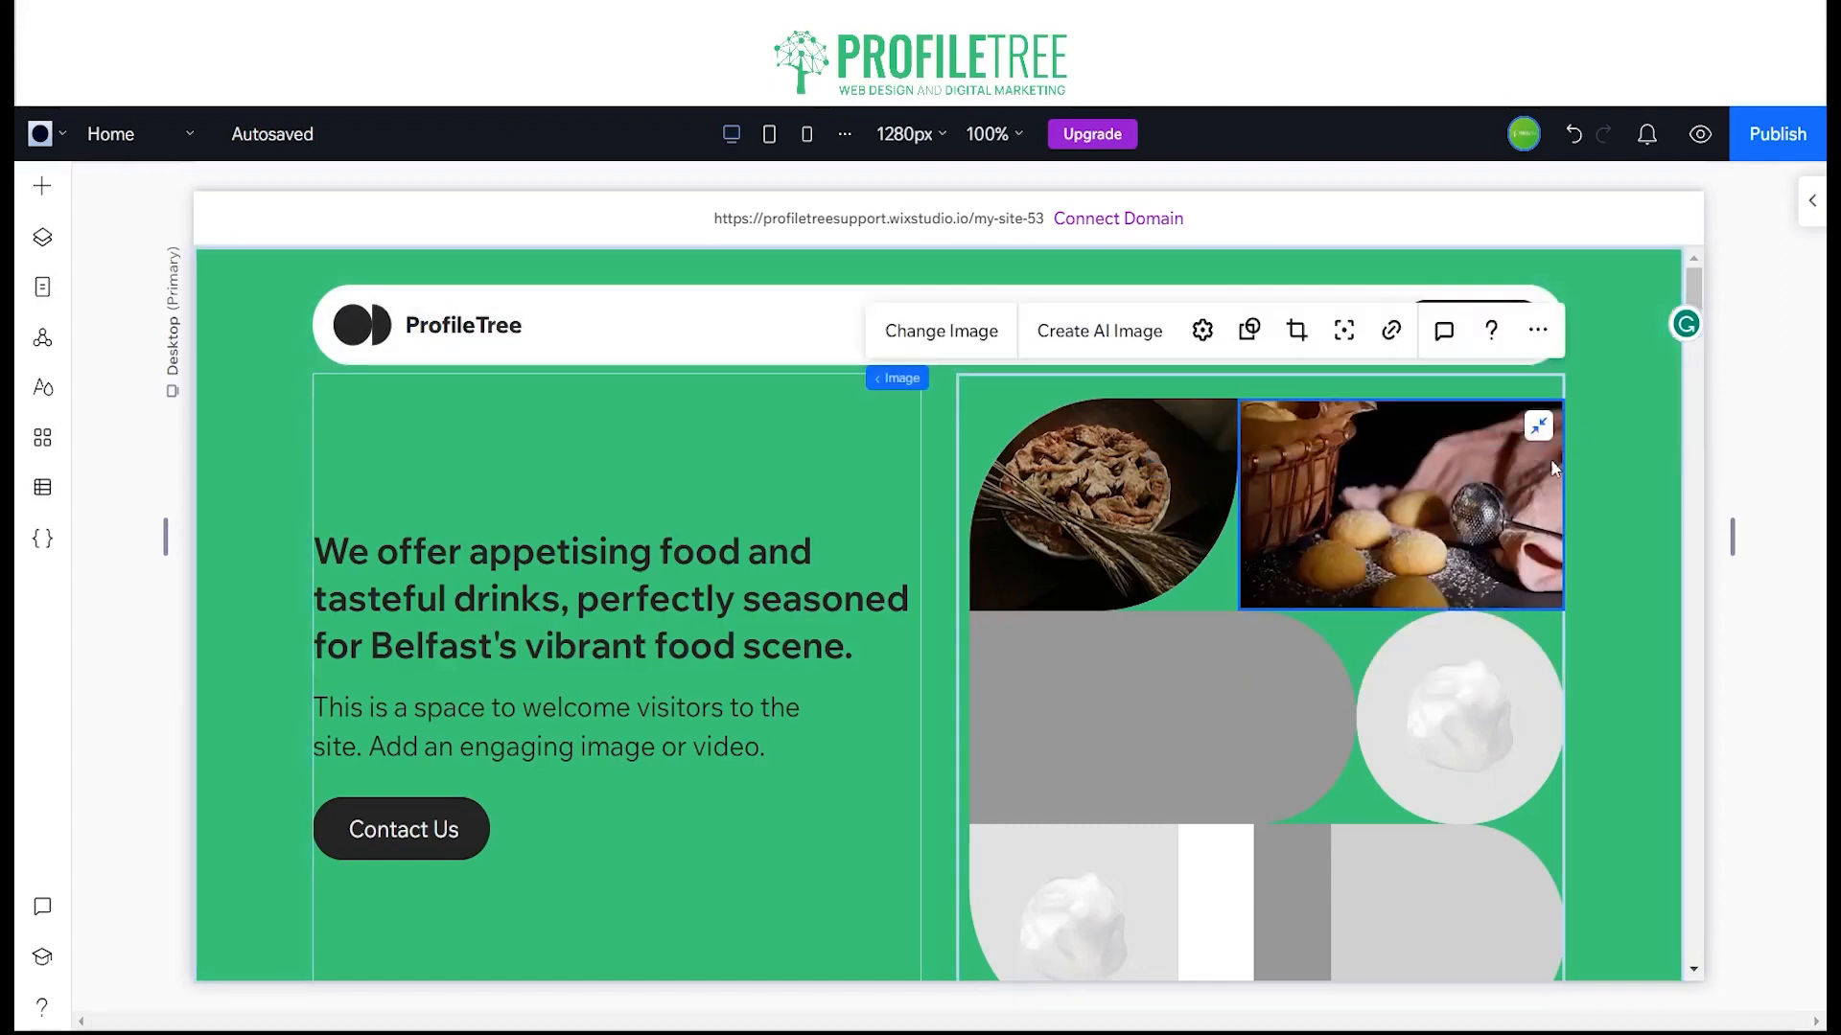
{"action": "left_click", "coordinate": [1346, 332]}
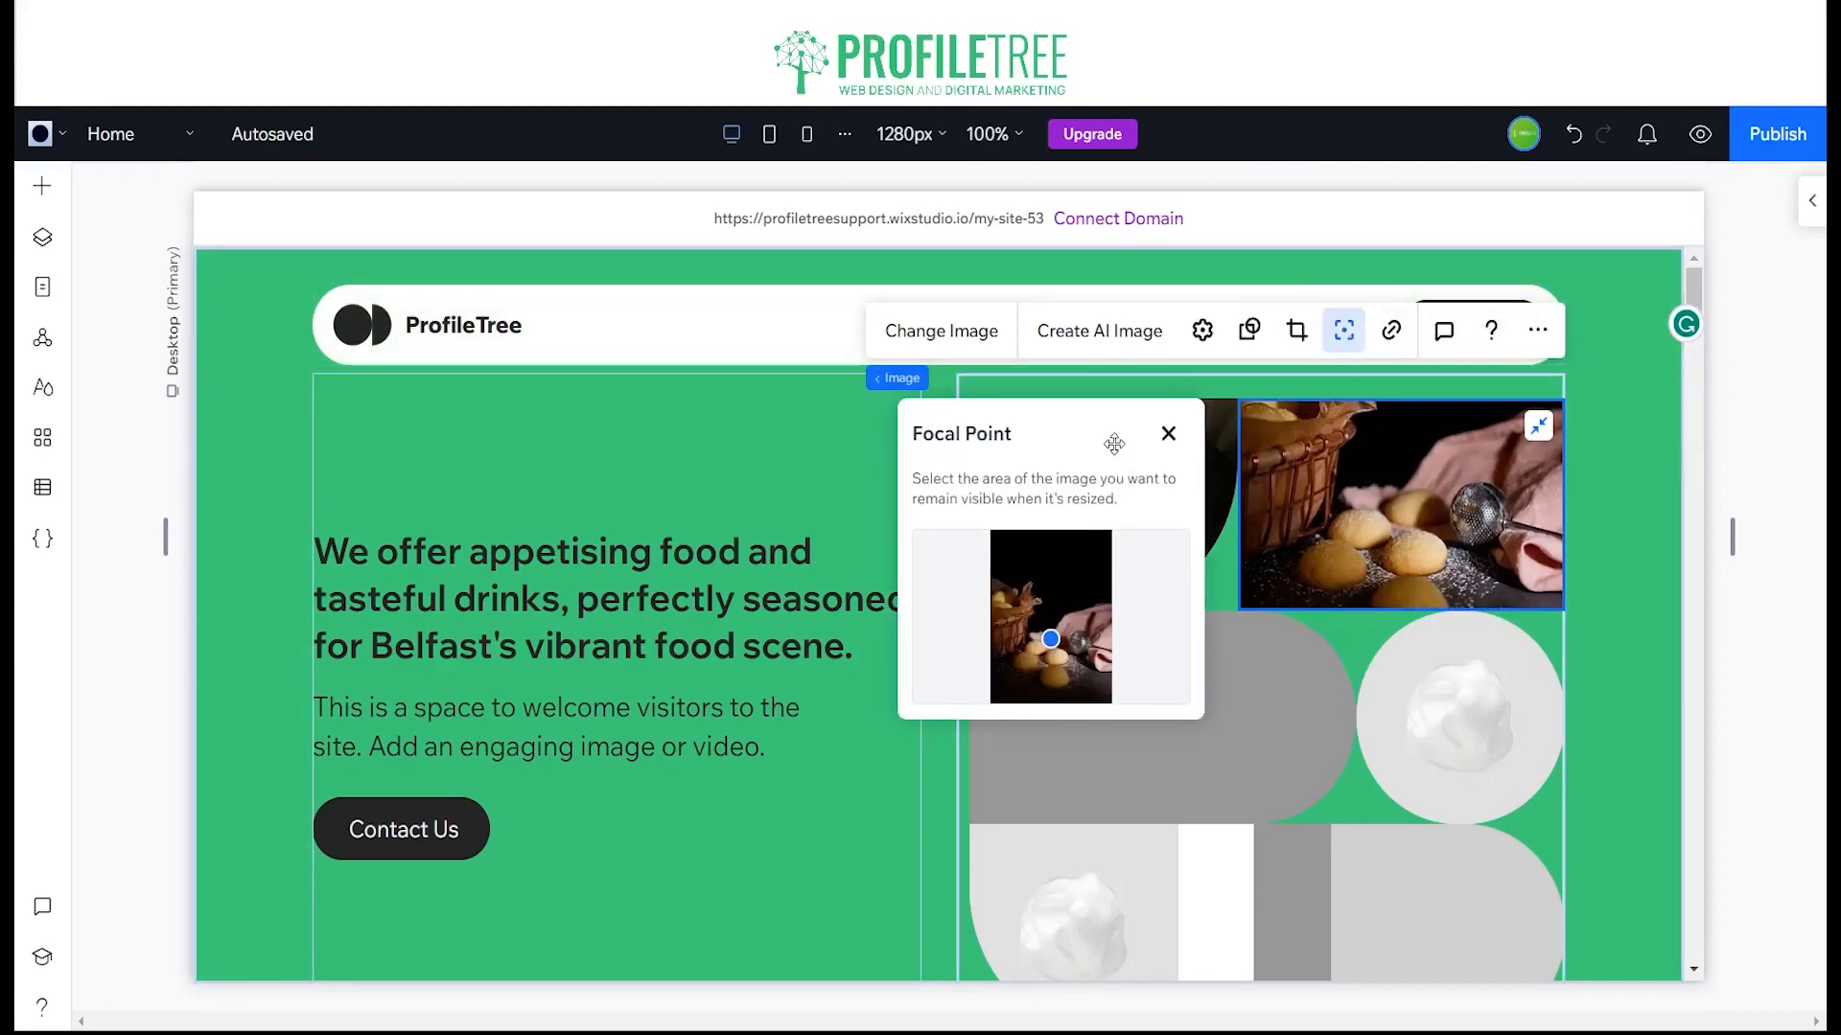
{"action": "left_click", "coordinate": [1166, 439]}
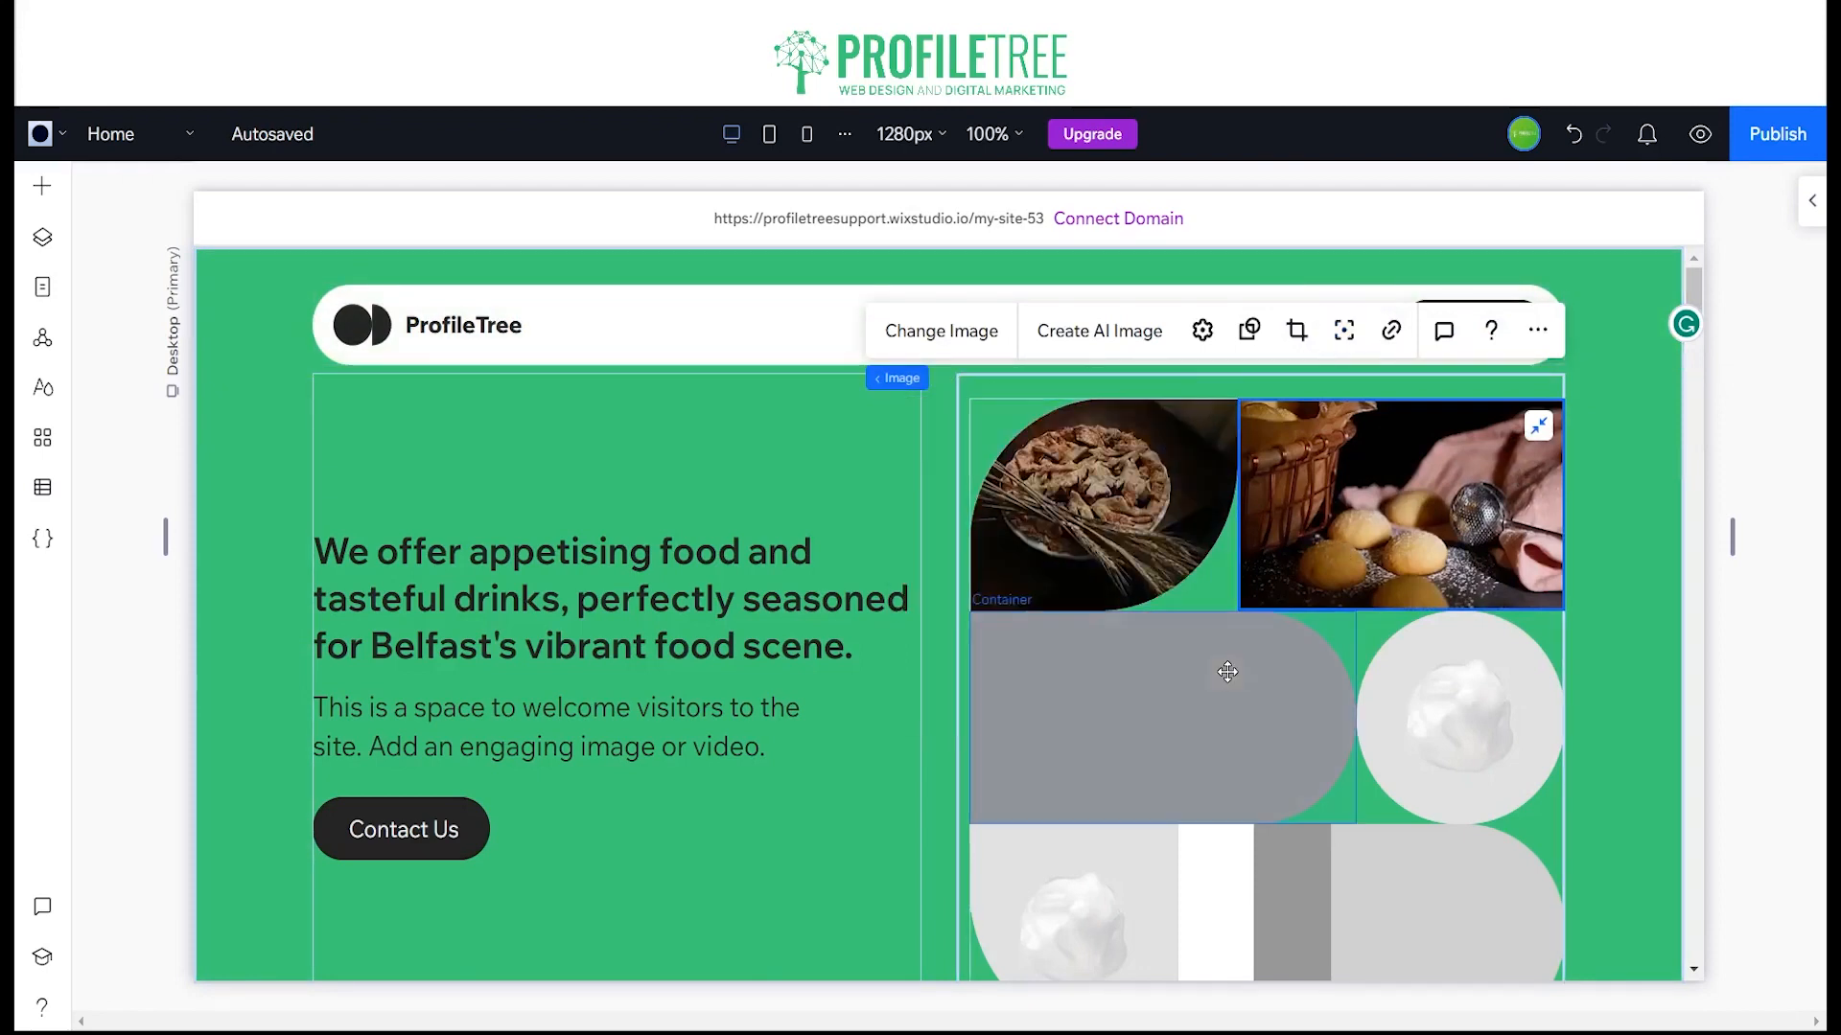
Step: Replace the circular placeholder image in the hero grid with the Unsplash photo of a sliced filled pastry beside a jam jar
{"action": "left_click", "coordinate": [1380, 685]}
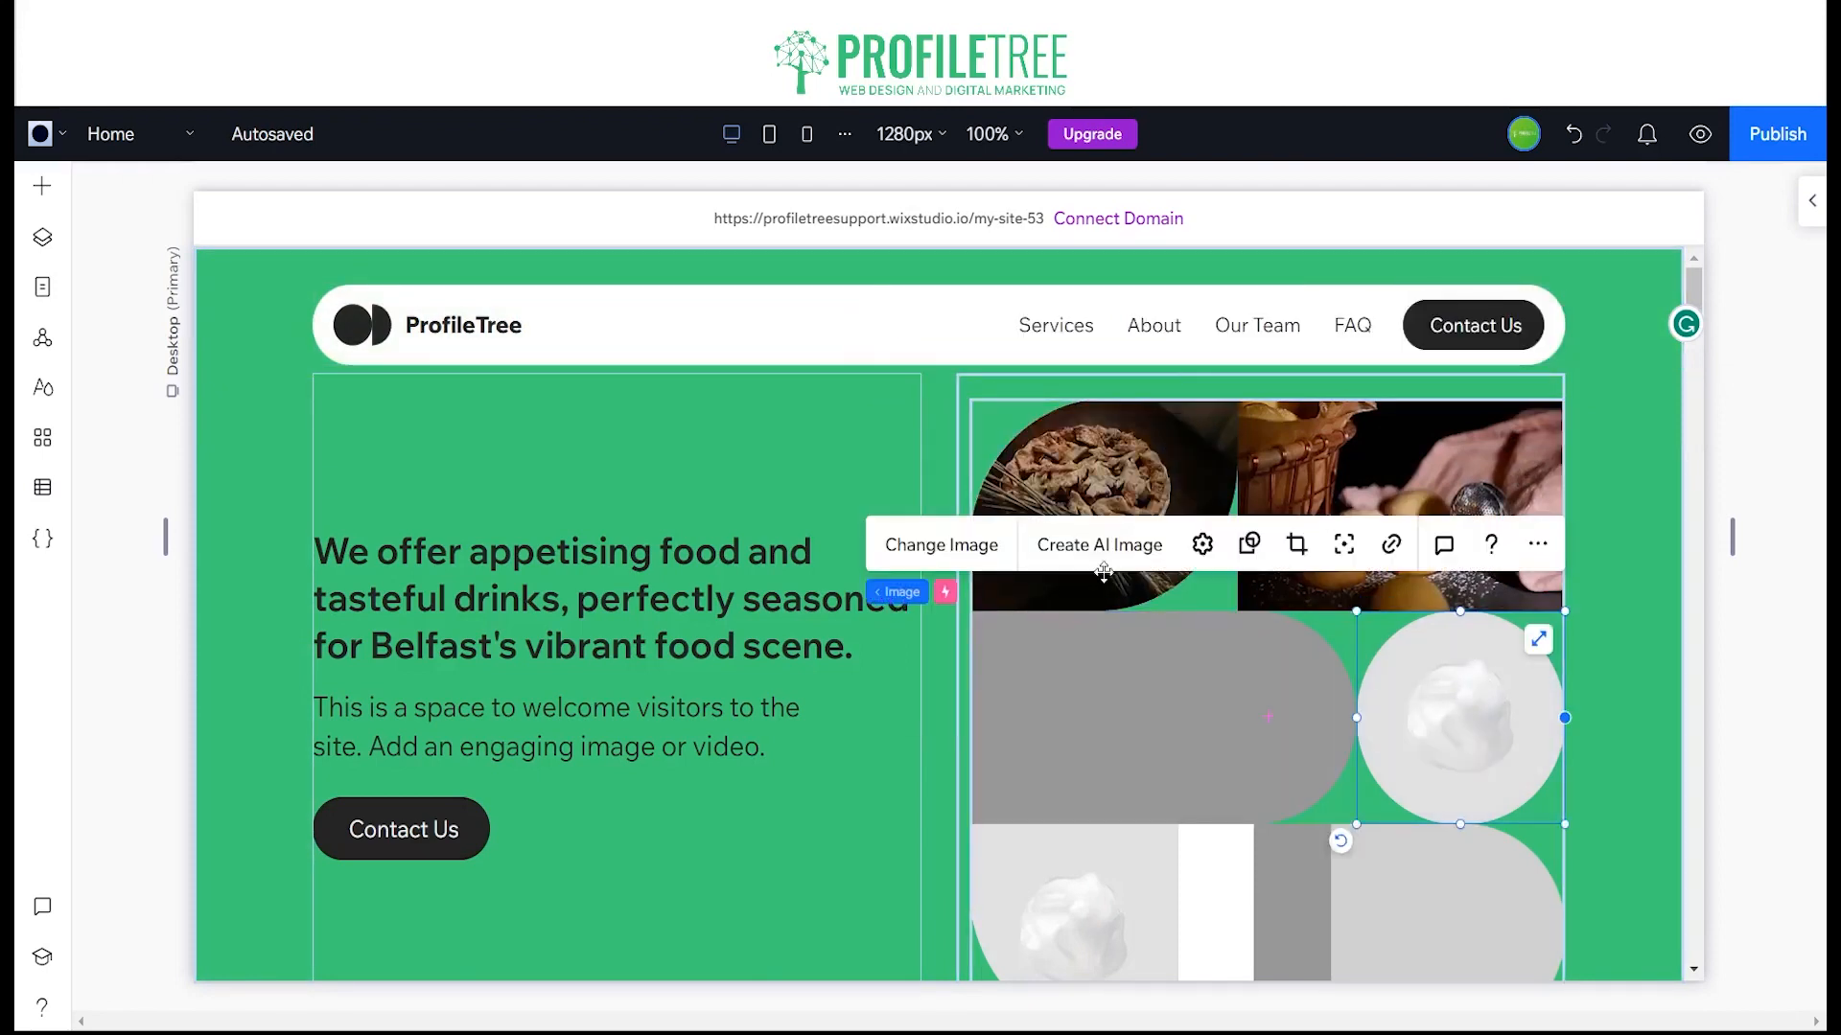
{"action": "left_click", "coordinate": [936, 542]}
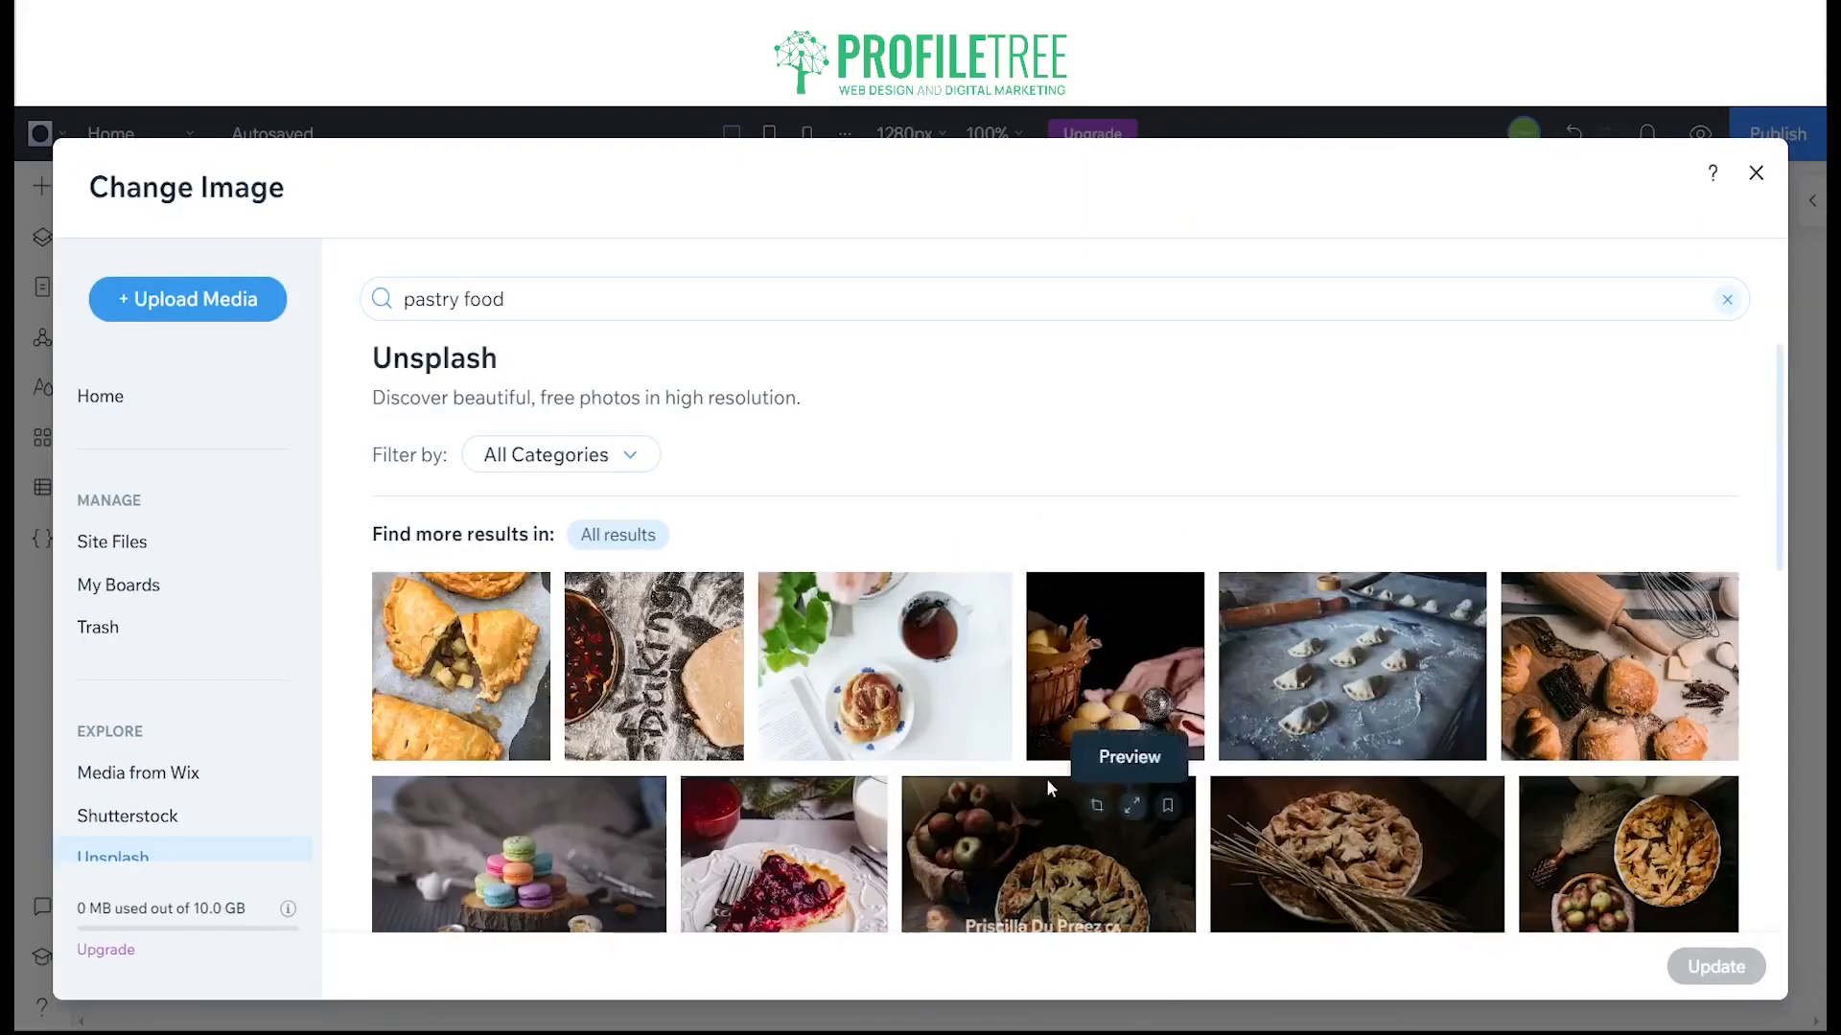
{"action": "scroll", "coordinate": [1481, 671], "scroll_direction": "down", "scroll_amount": 10}
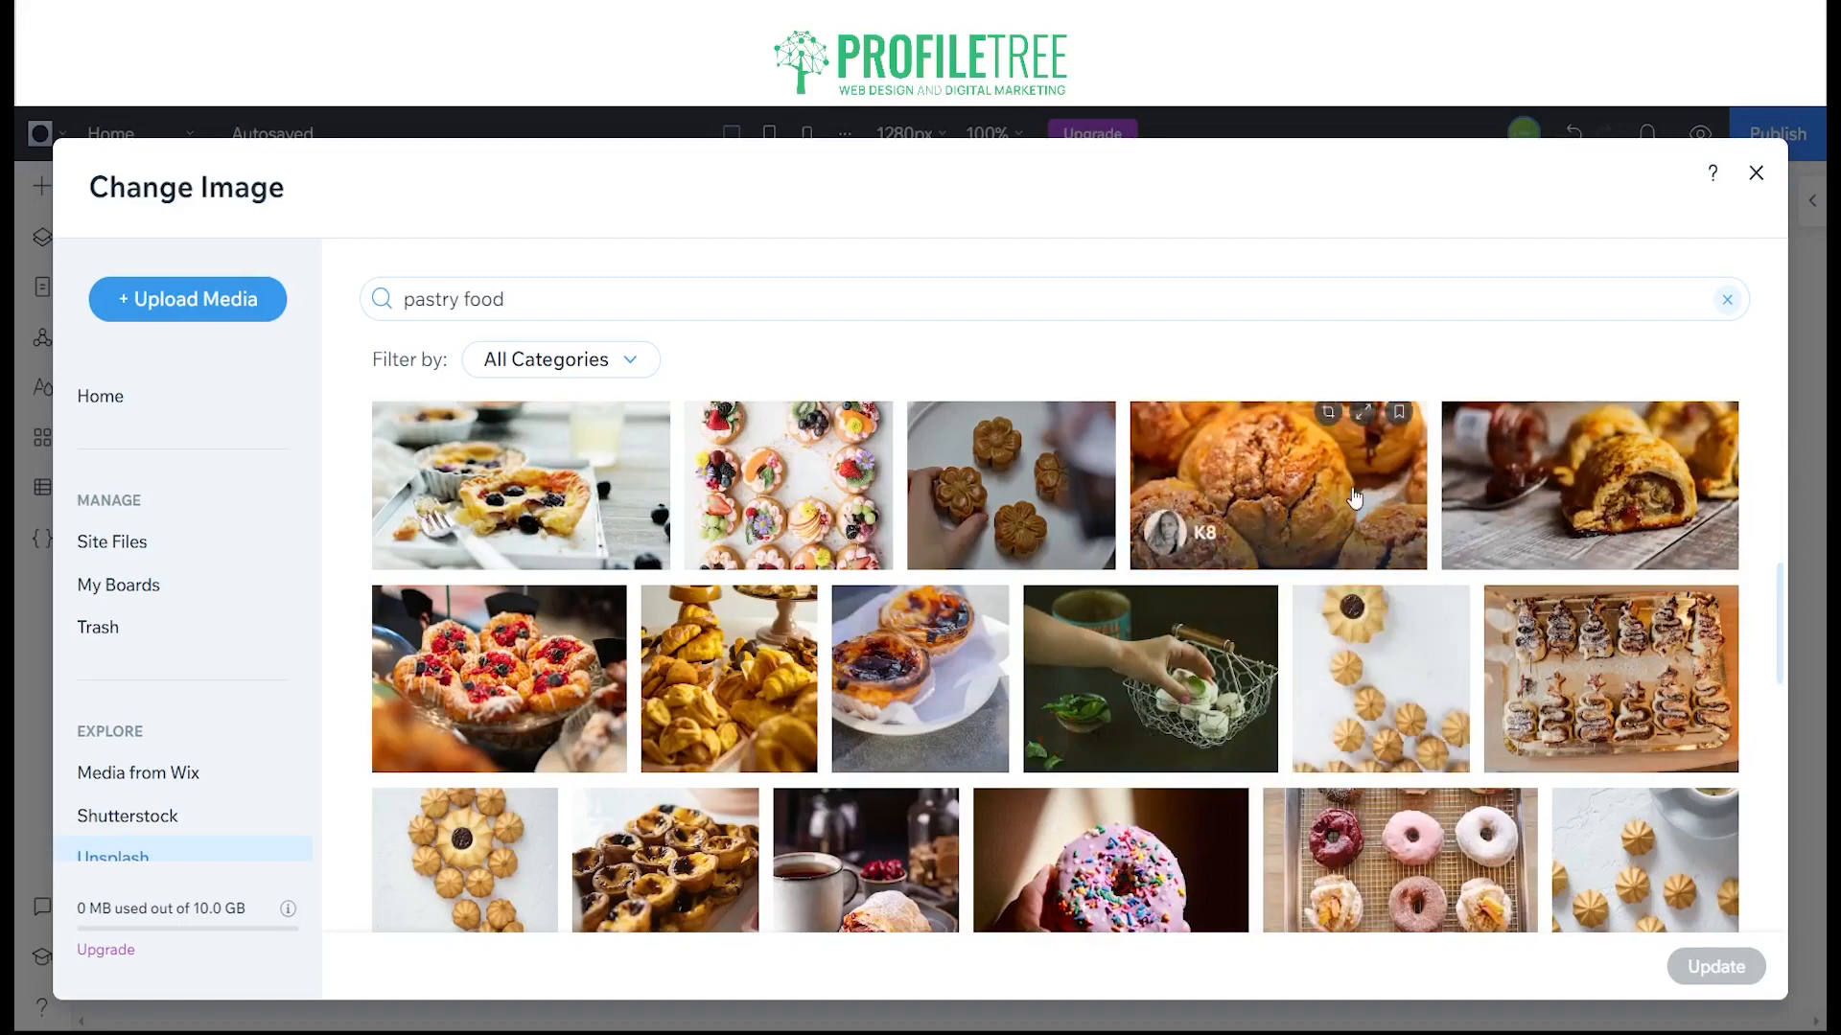
{"action": "left_click", "coordinate": [1347, 494]}
{"action": "left_click", "coordinate": [1618, 554]}
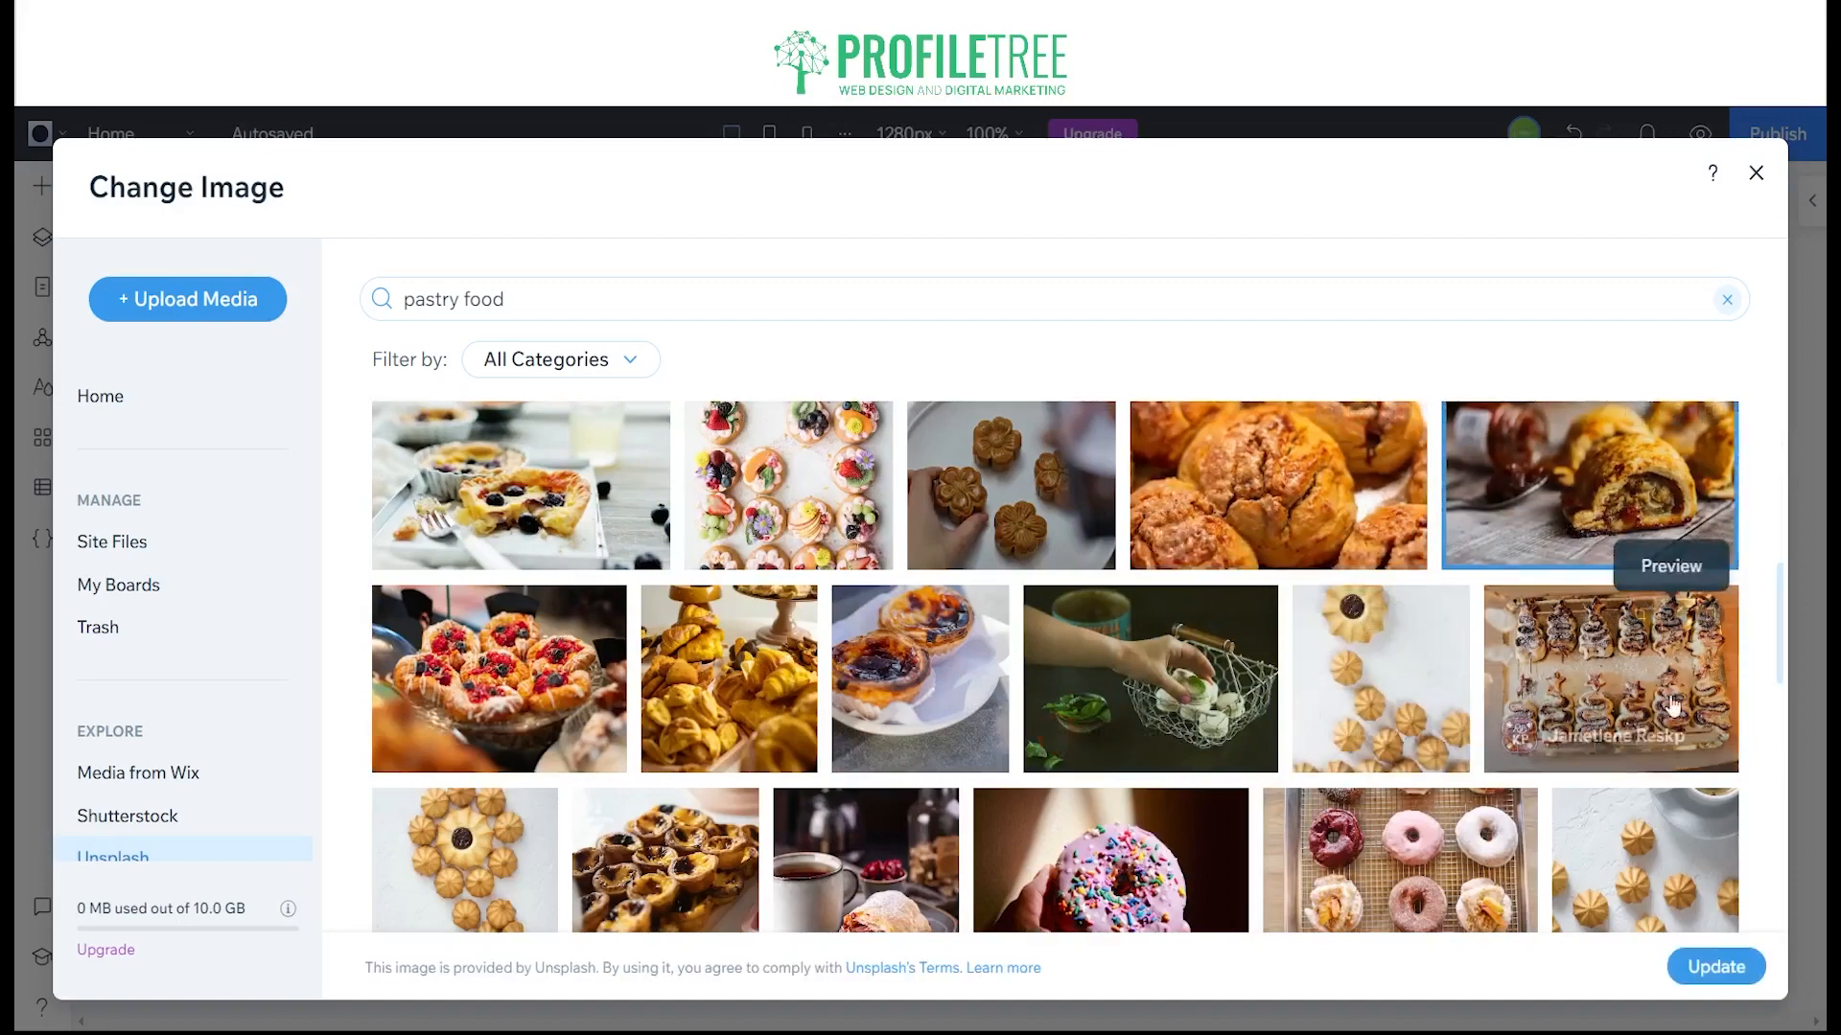
{"action": "left_click", "coordinate": [1679, 966]}
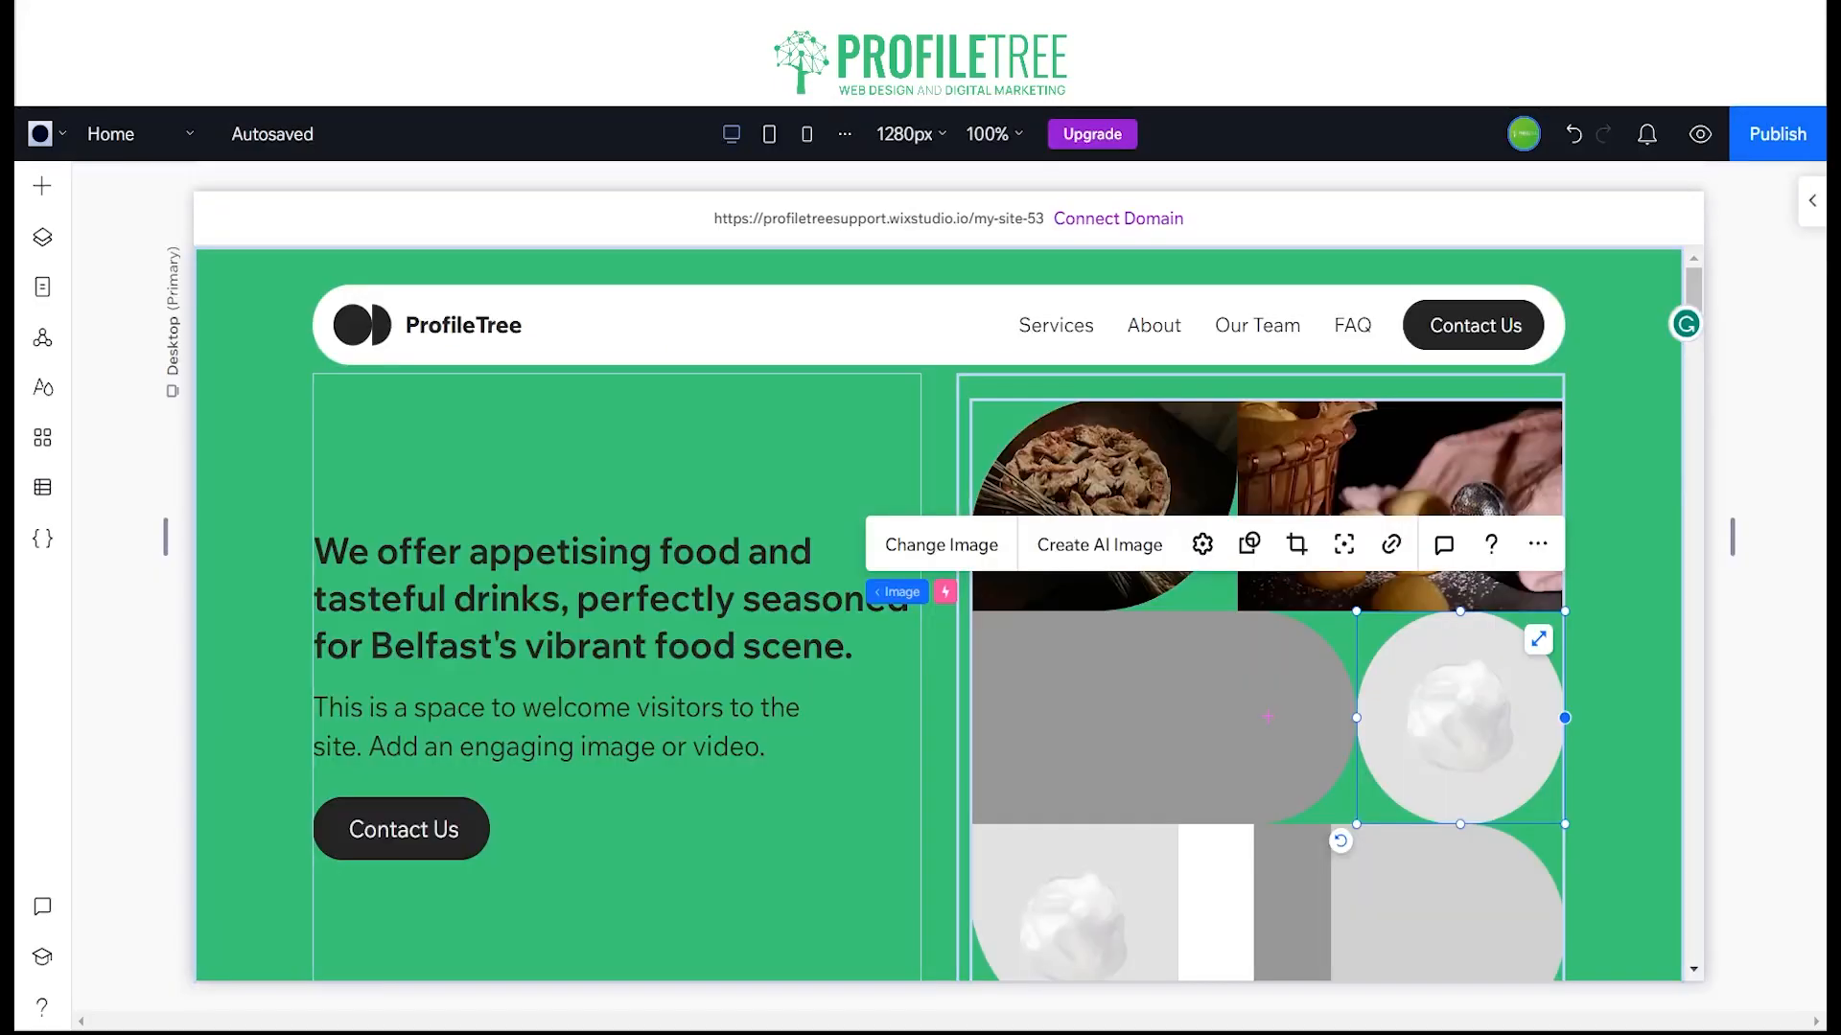
Step: Add the Unsplash photo of blueberry-topped tarts on a white tray to the wide grey container in the hero grid
{"action": "left_click", "coordinate": [1269, 716]}
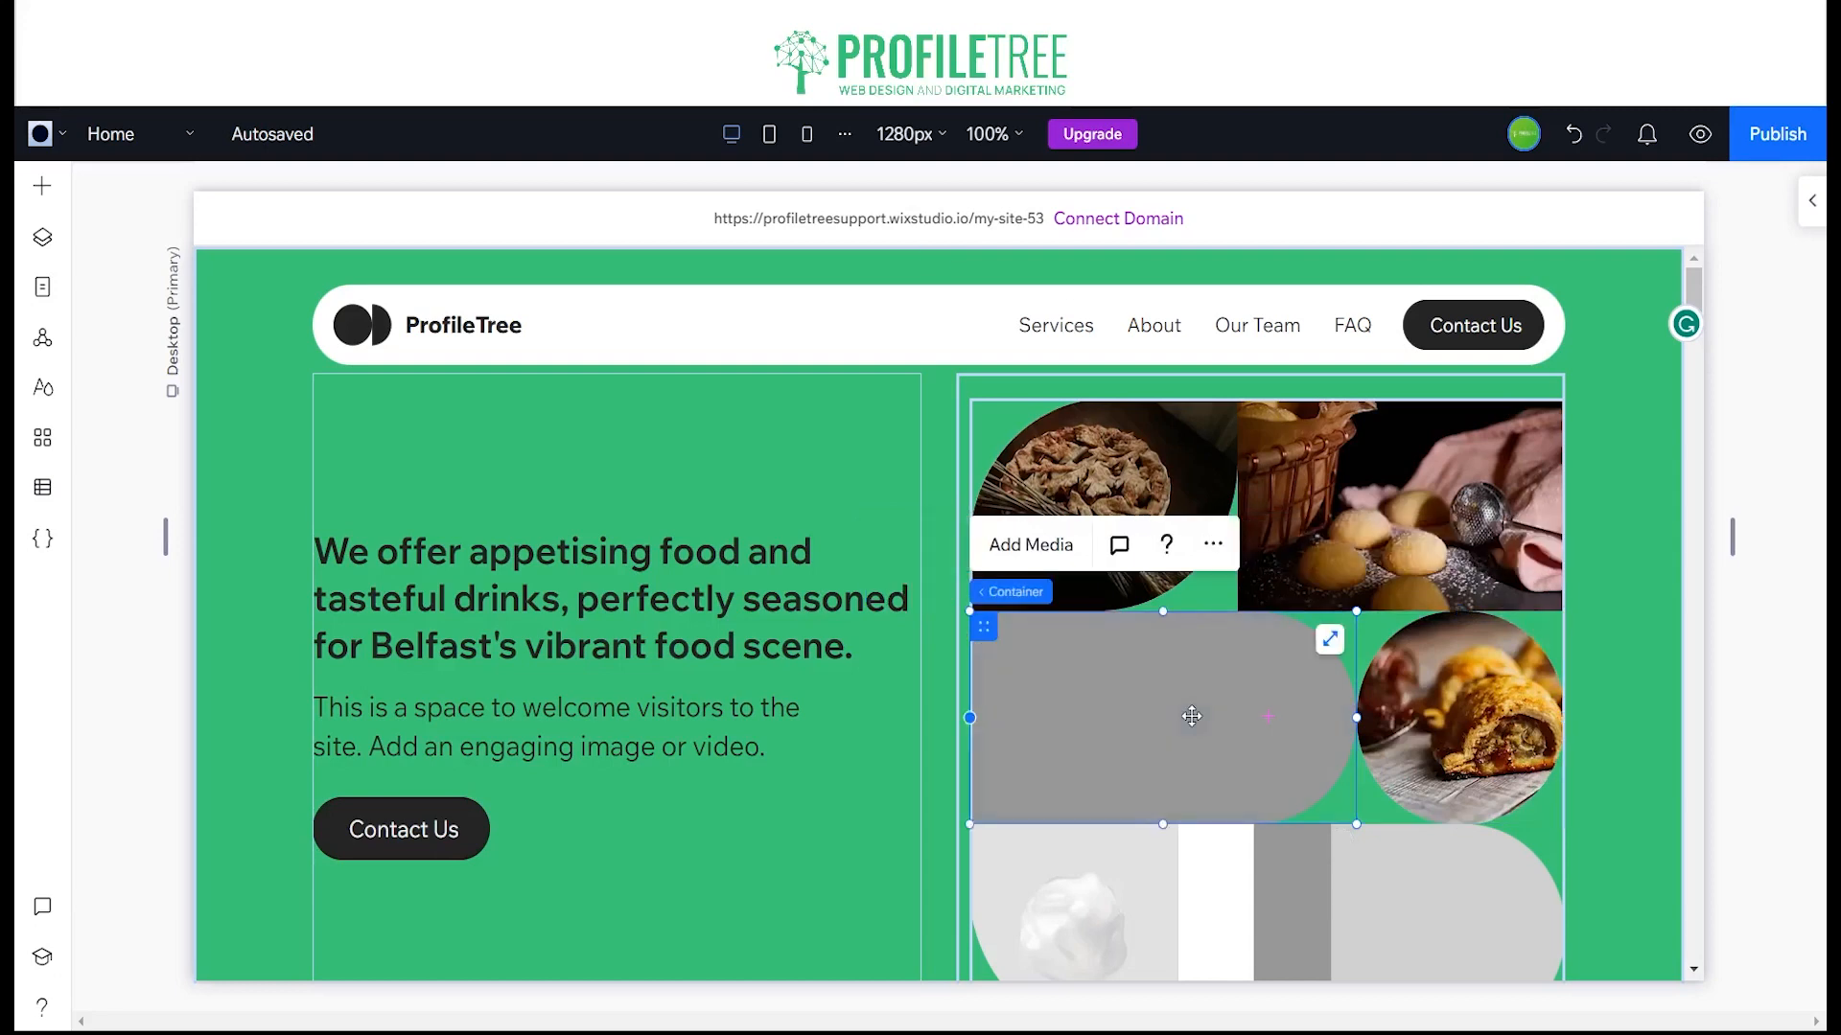
{"action": "left_click", "coordinate": [1043, 537]}
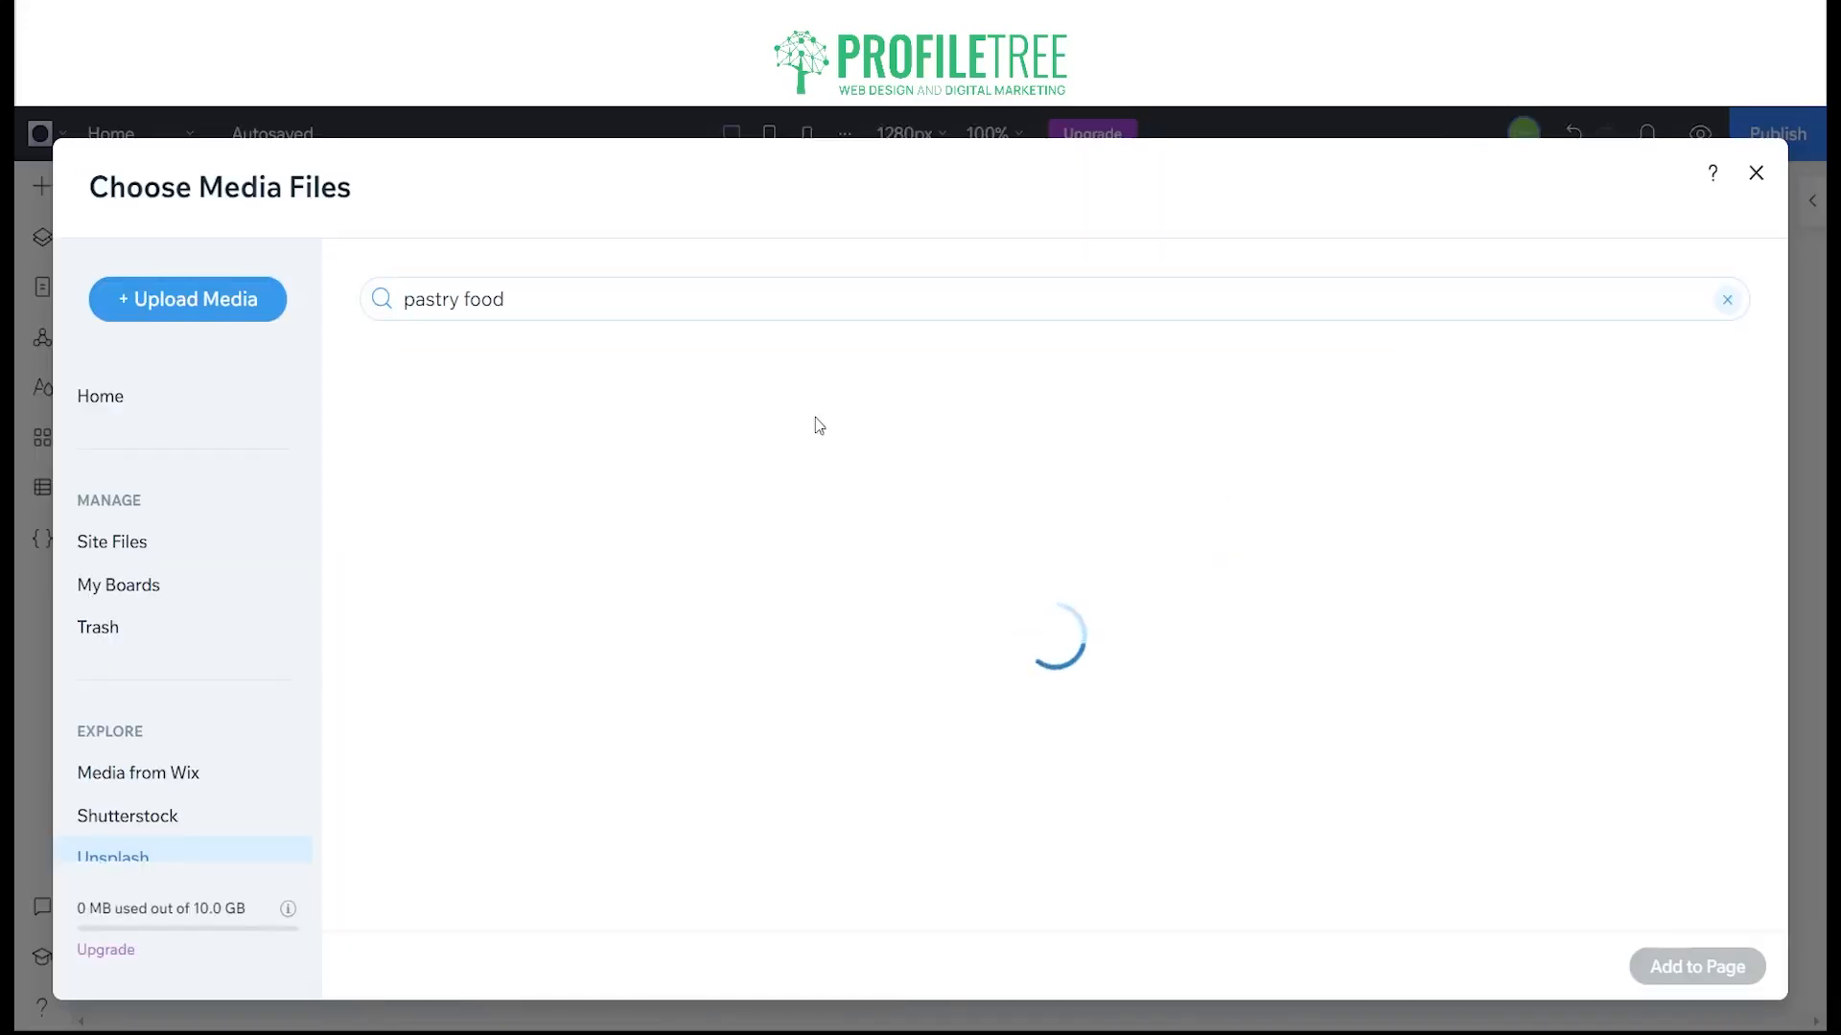
{"action": "scroll", "coordinate": [1524, 738], "scroll_direction": "down", "scroll_amount": 5}
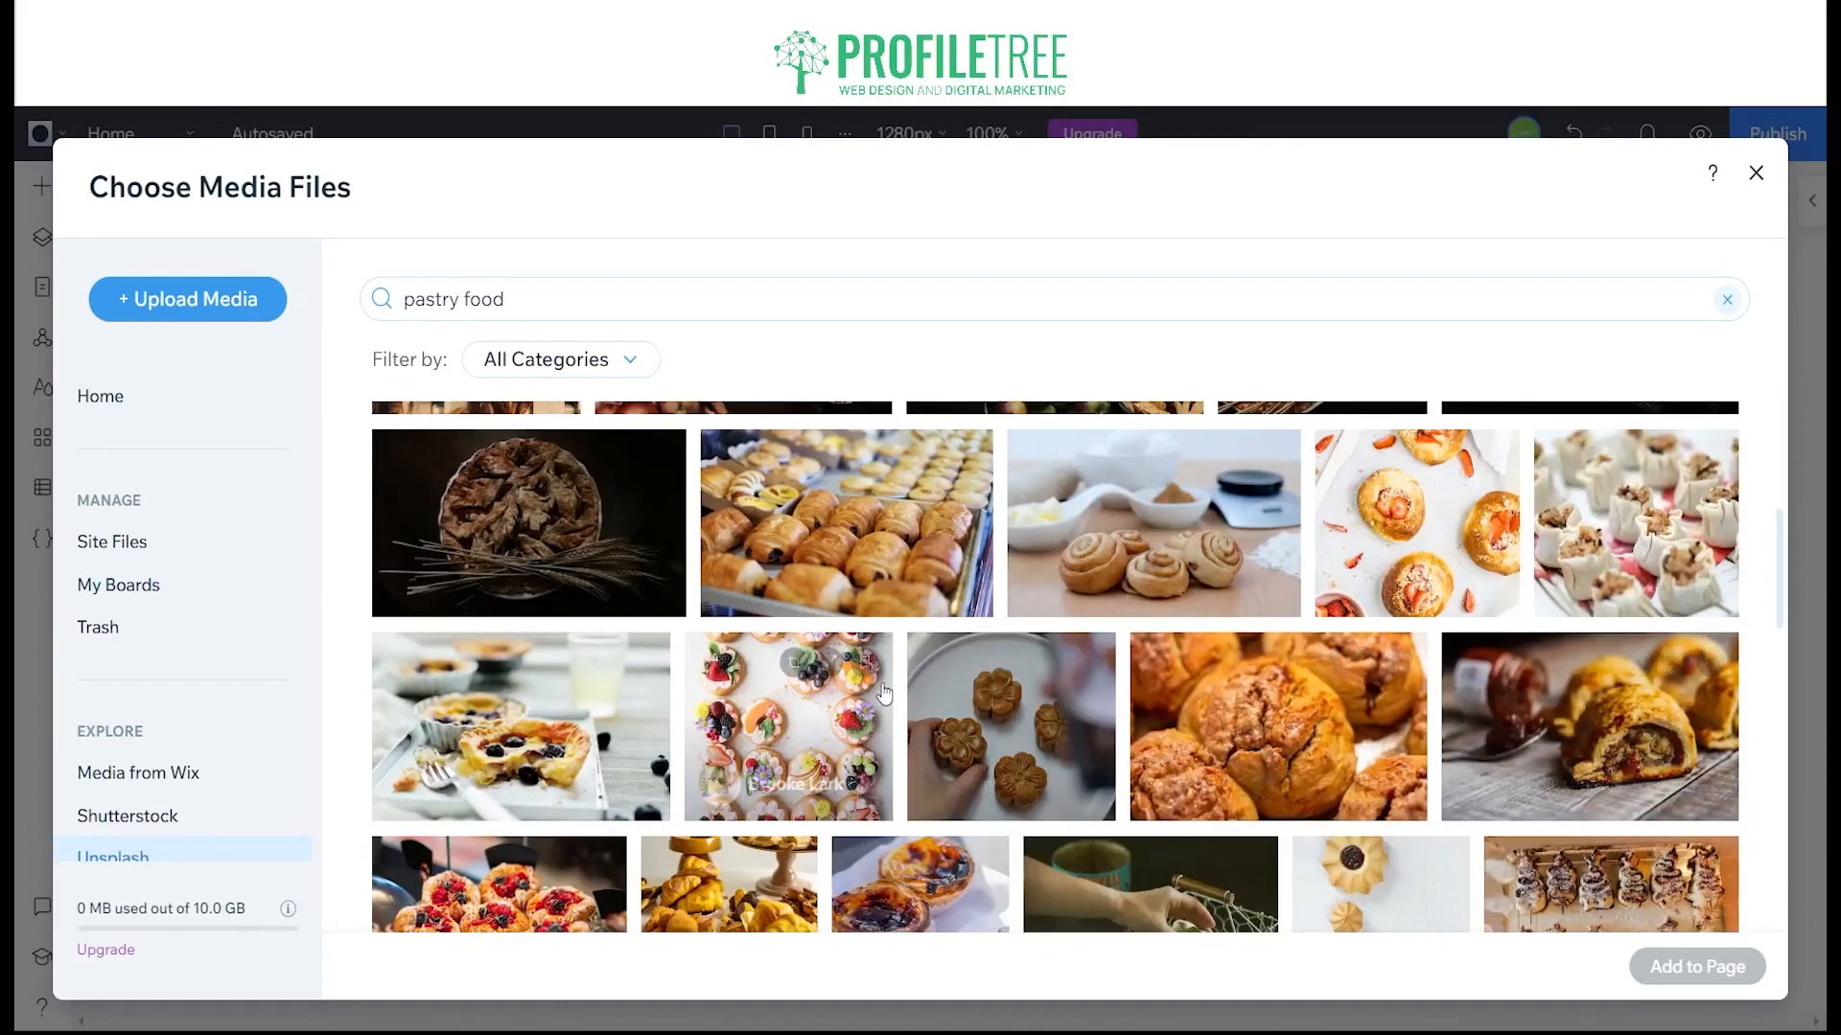
{"action": "left_click", "coordinate": [520, 726]}
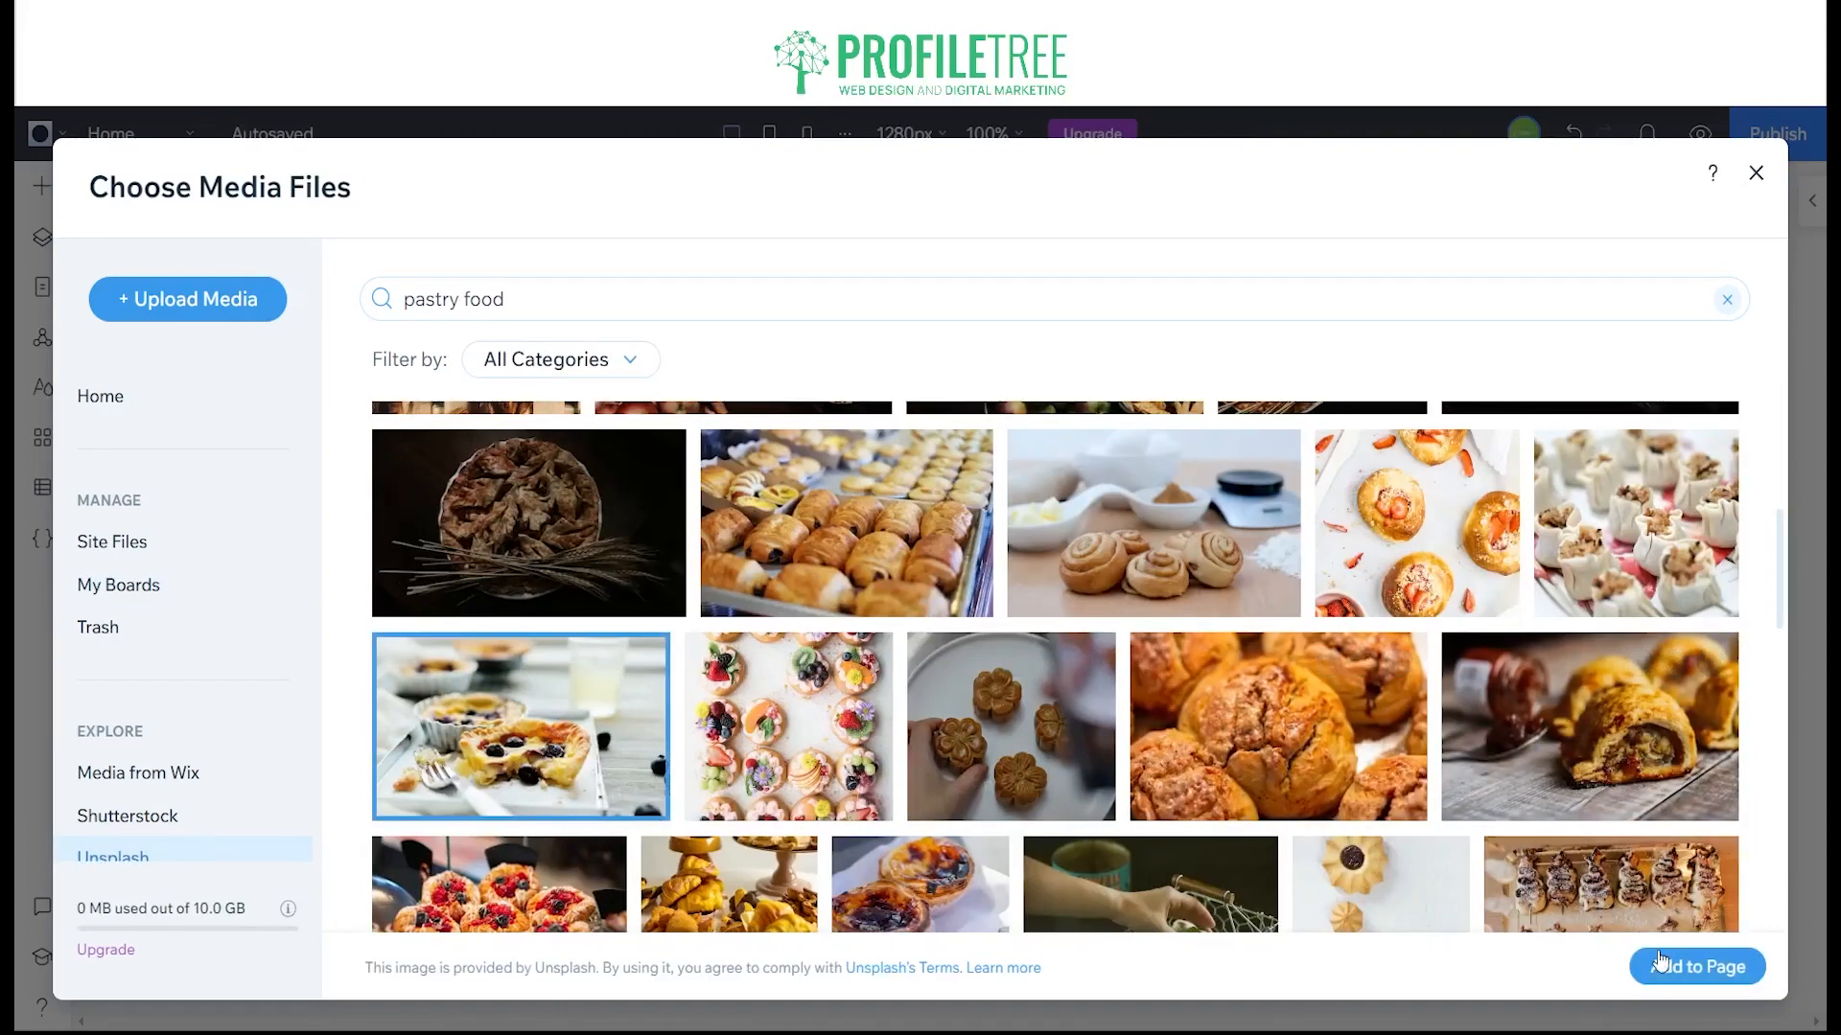
{"action": "left_click", "coordinate": [1699, 968]}
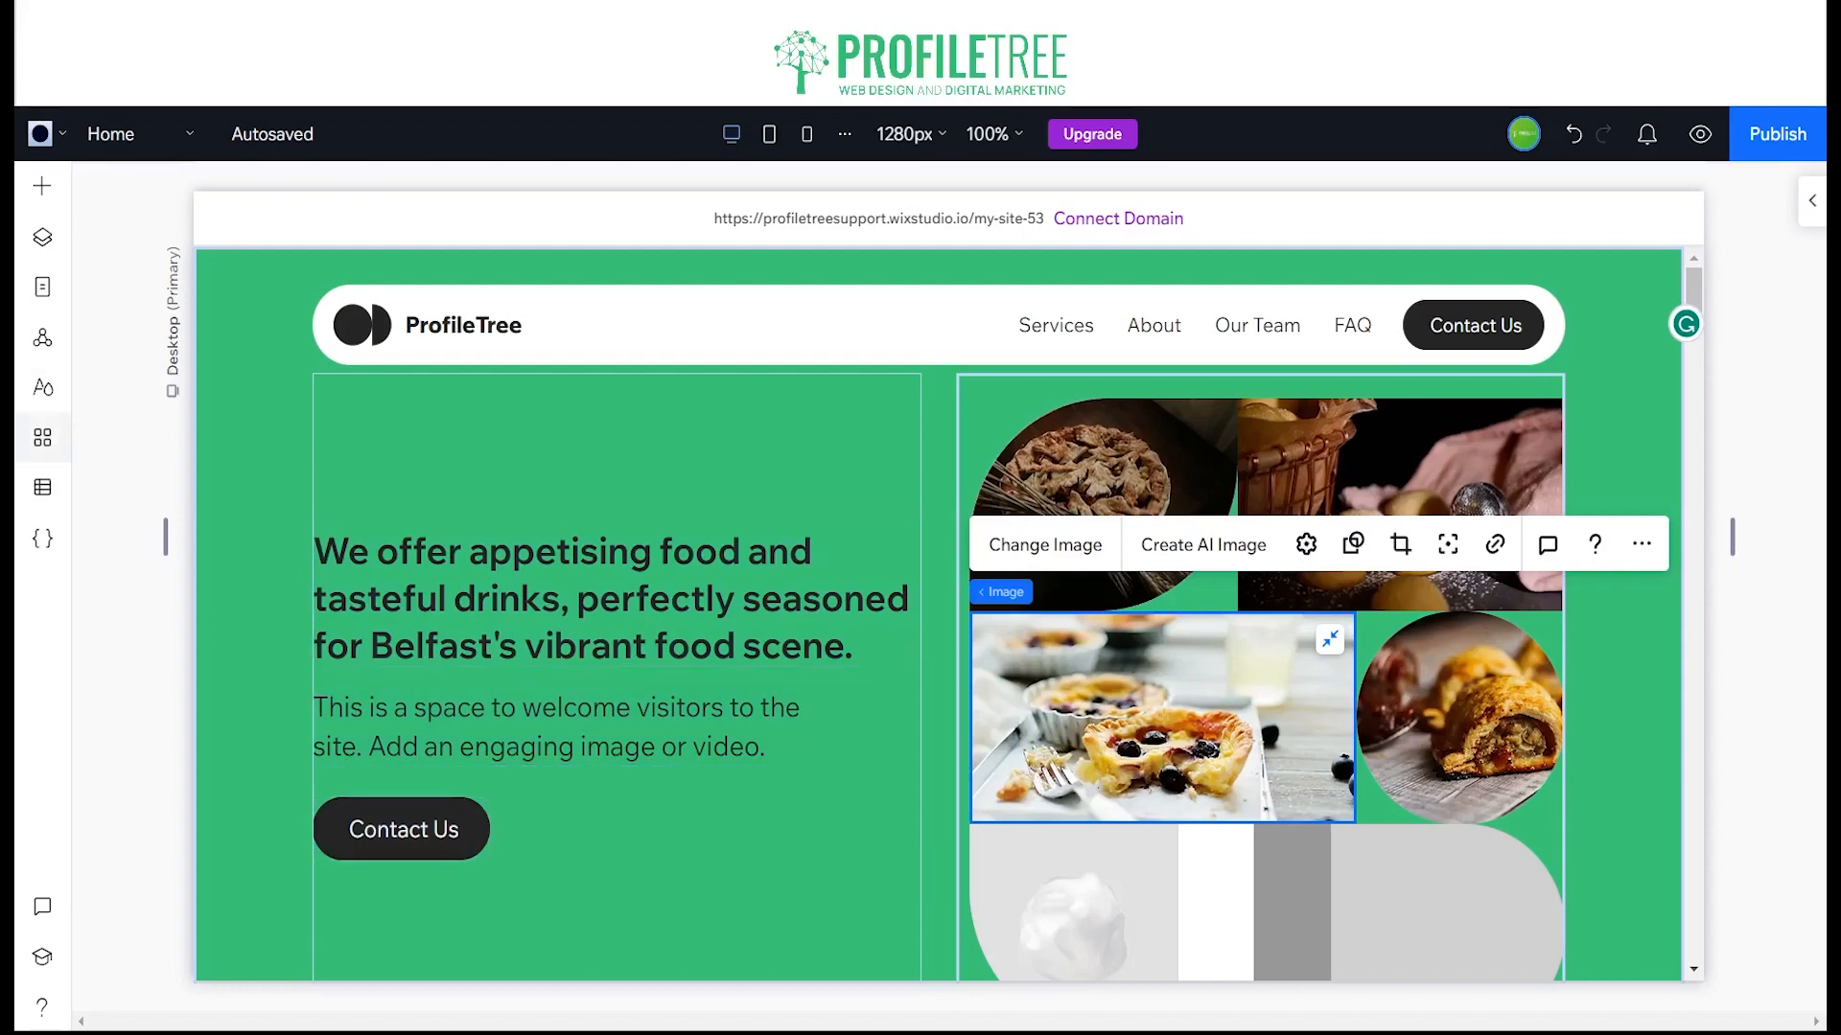
Step: Install the Wix Stores app on the site and close the App Manager
{"action": "left_click", "coordinate": [43, 438]}
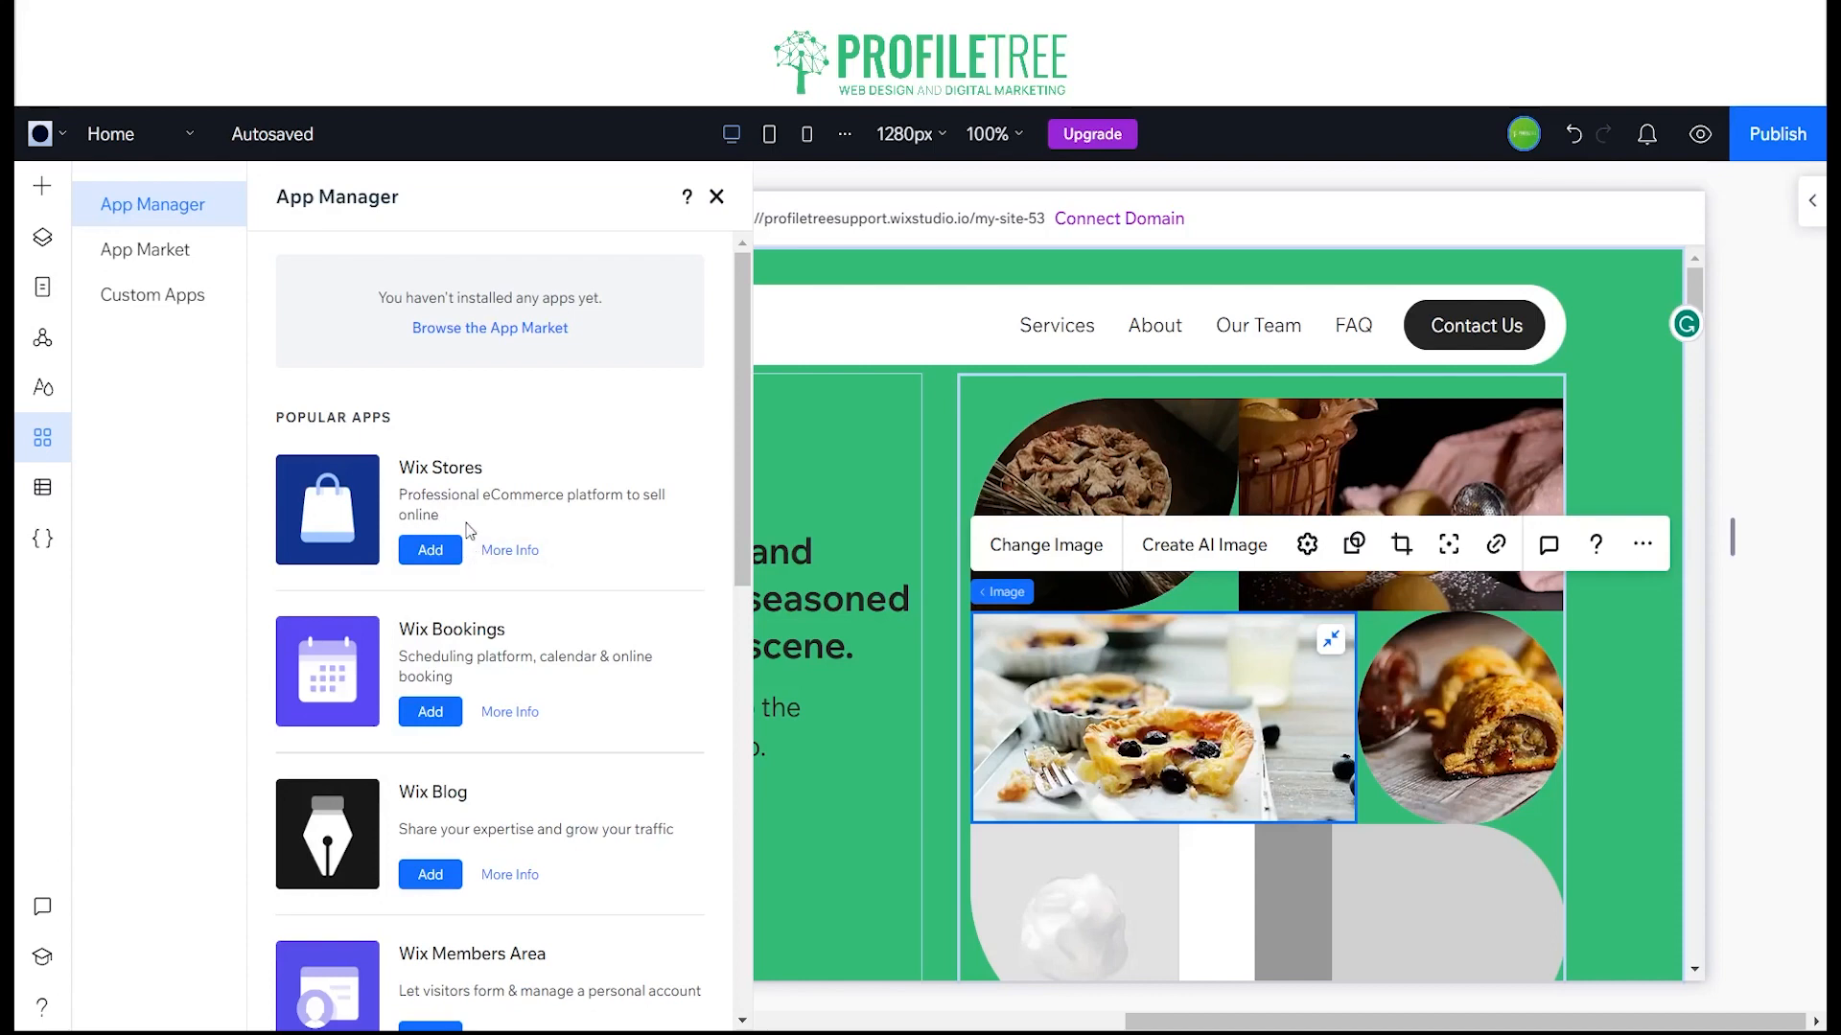
{"action": "left_click", "coordinate": [433, 551]}
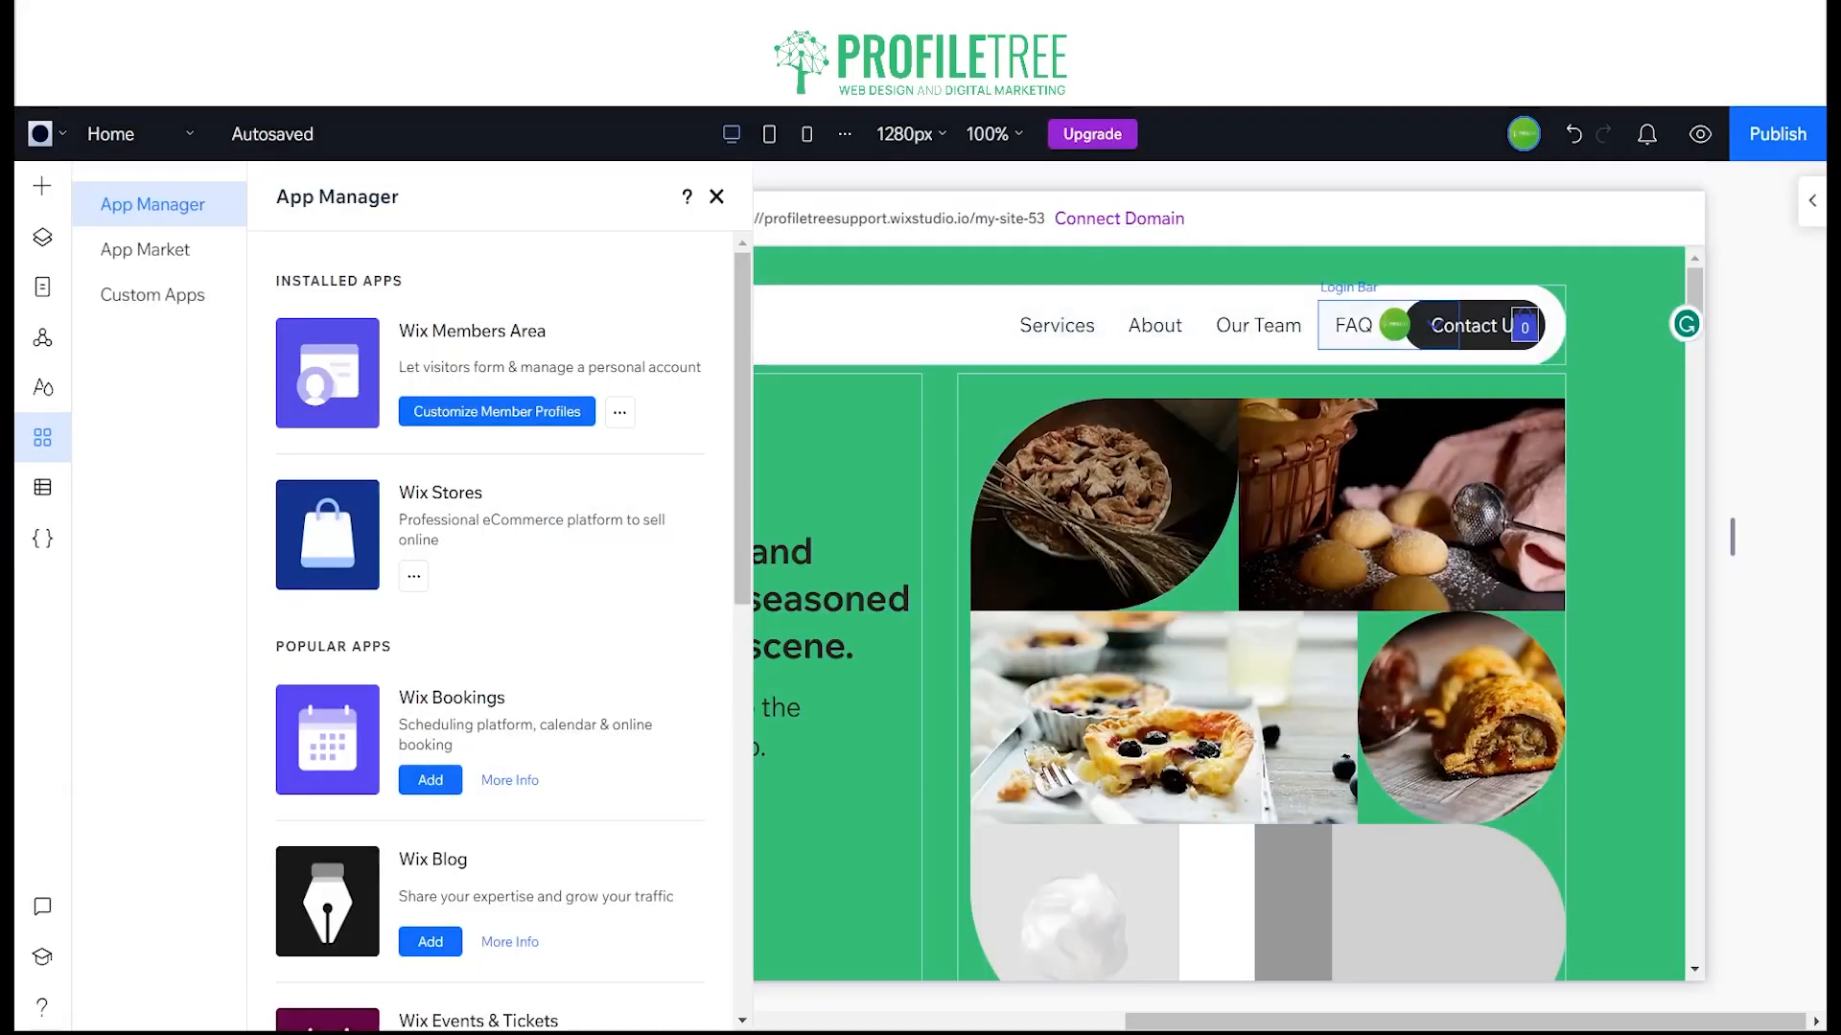
{"action": "left_click", "coordinate": [714, 197]}
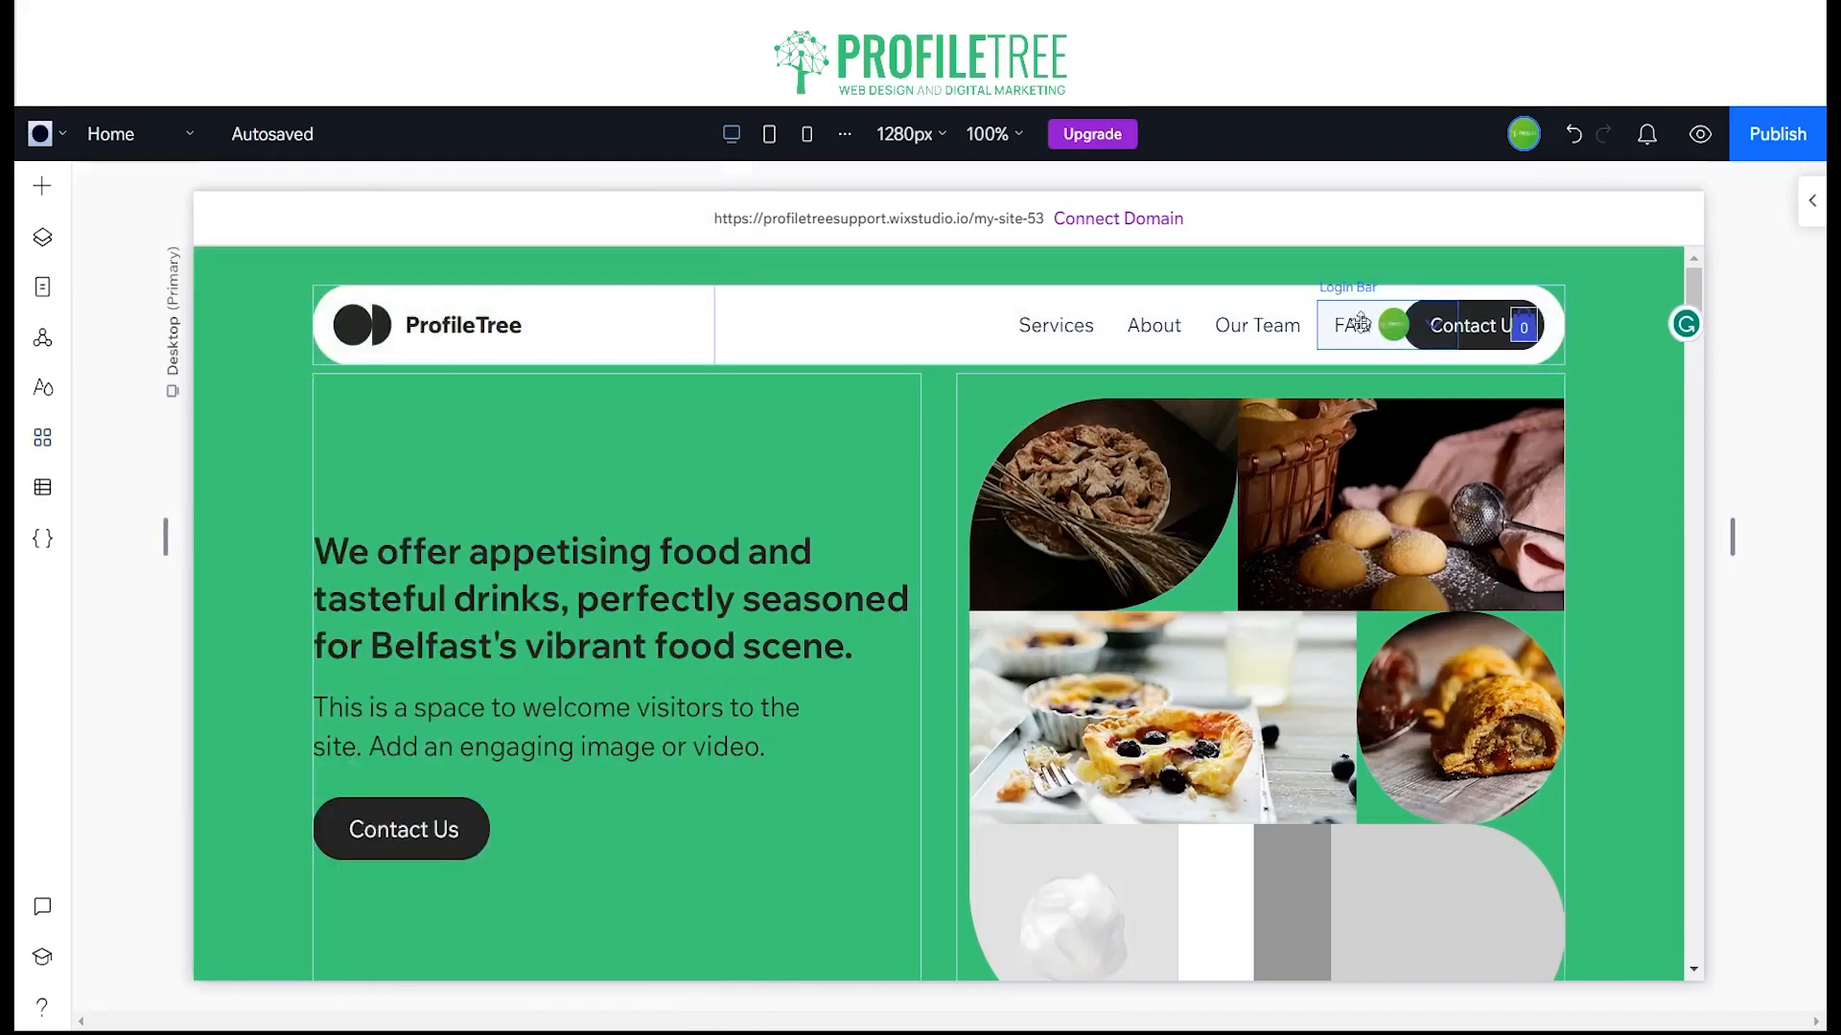
Step: Check the header navigation menu's items, and move the menu towards the logo so it clears the login bar
{"action": "left_click", "coordinate": [1394, 328]}
{"action": "key", "text": "Escape"}
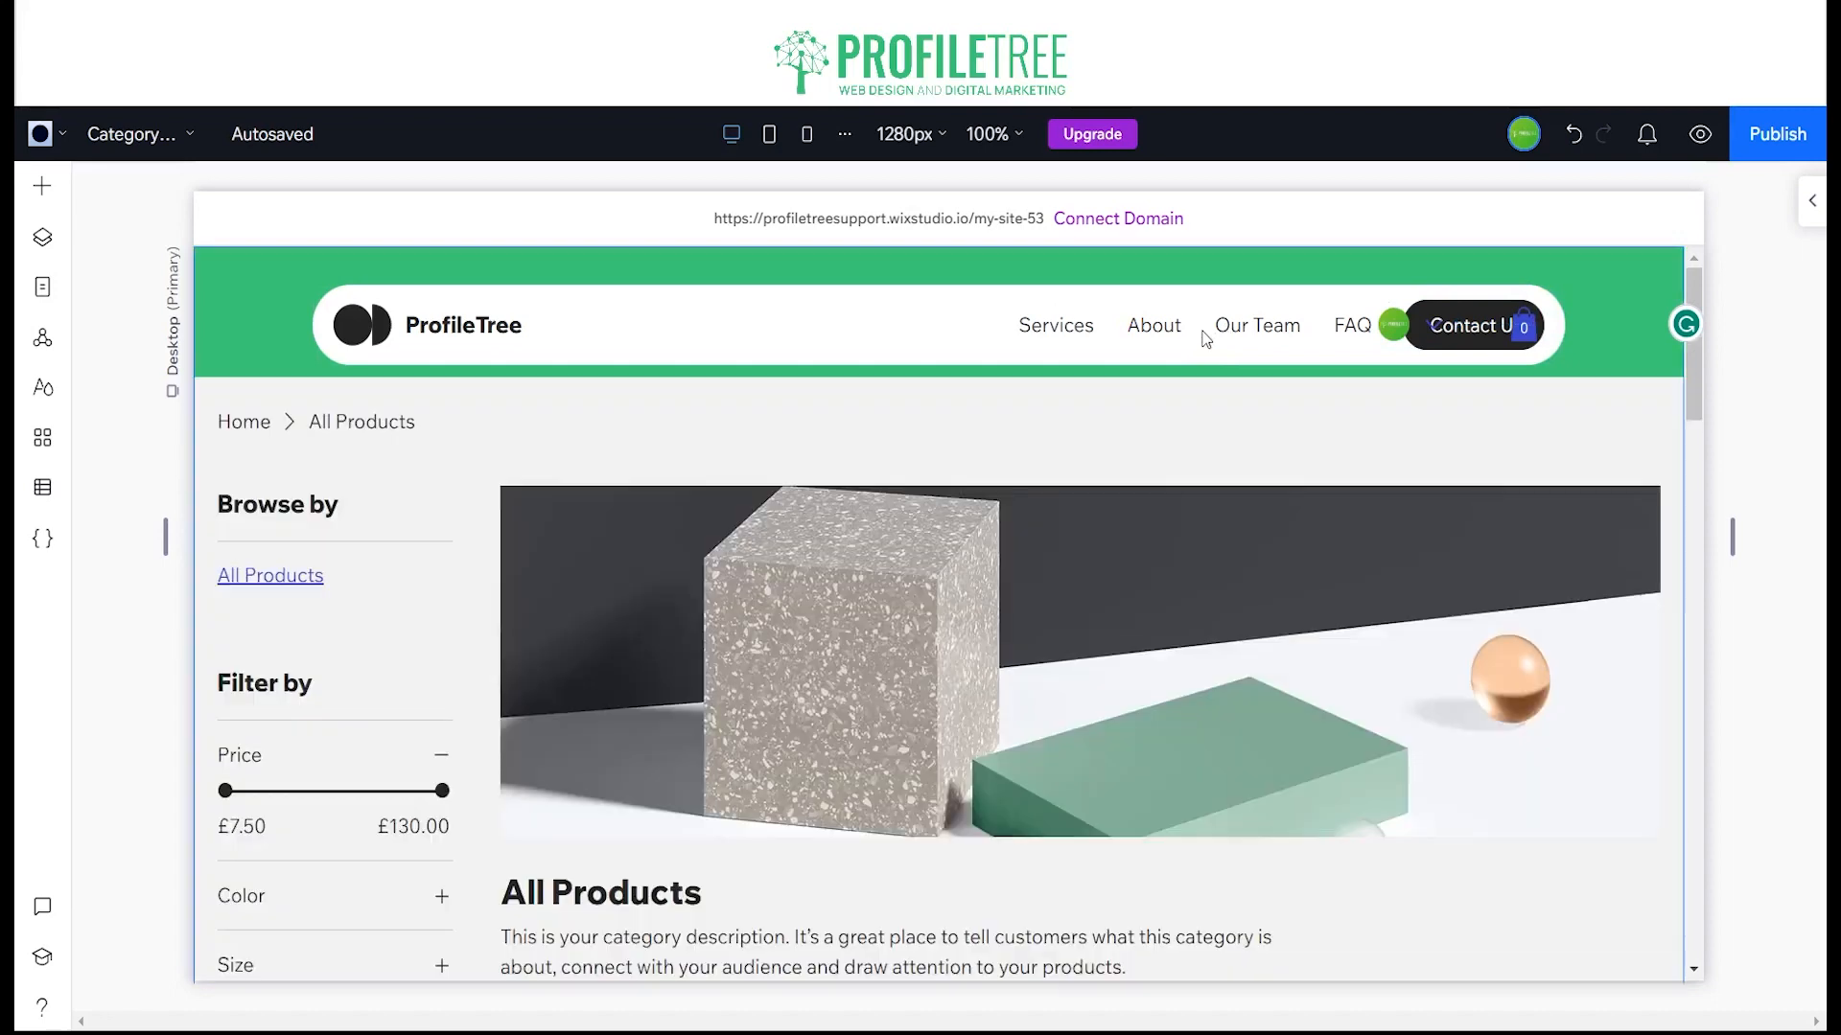
{"action": "left_click", "coordinate": [1189, 336]}
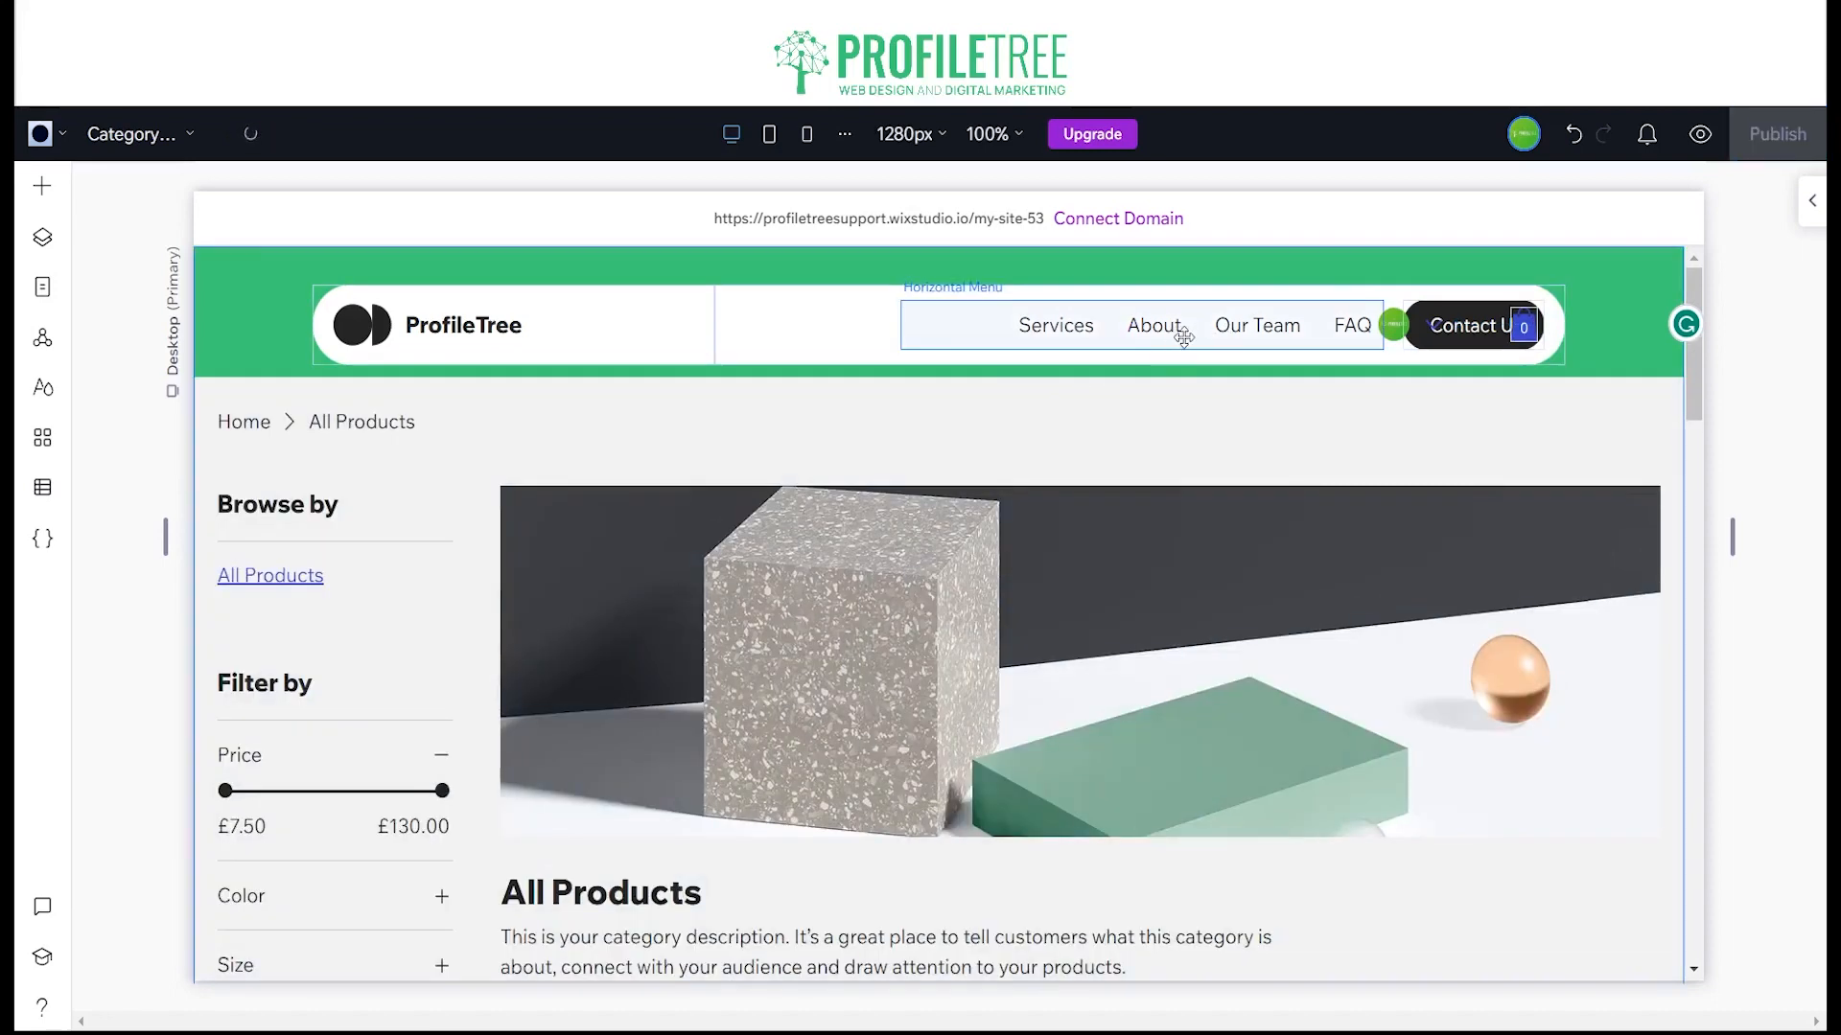
{"action": "left_click", "coordinate": [1185, 335]}
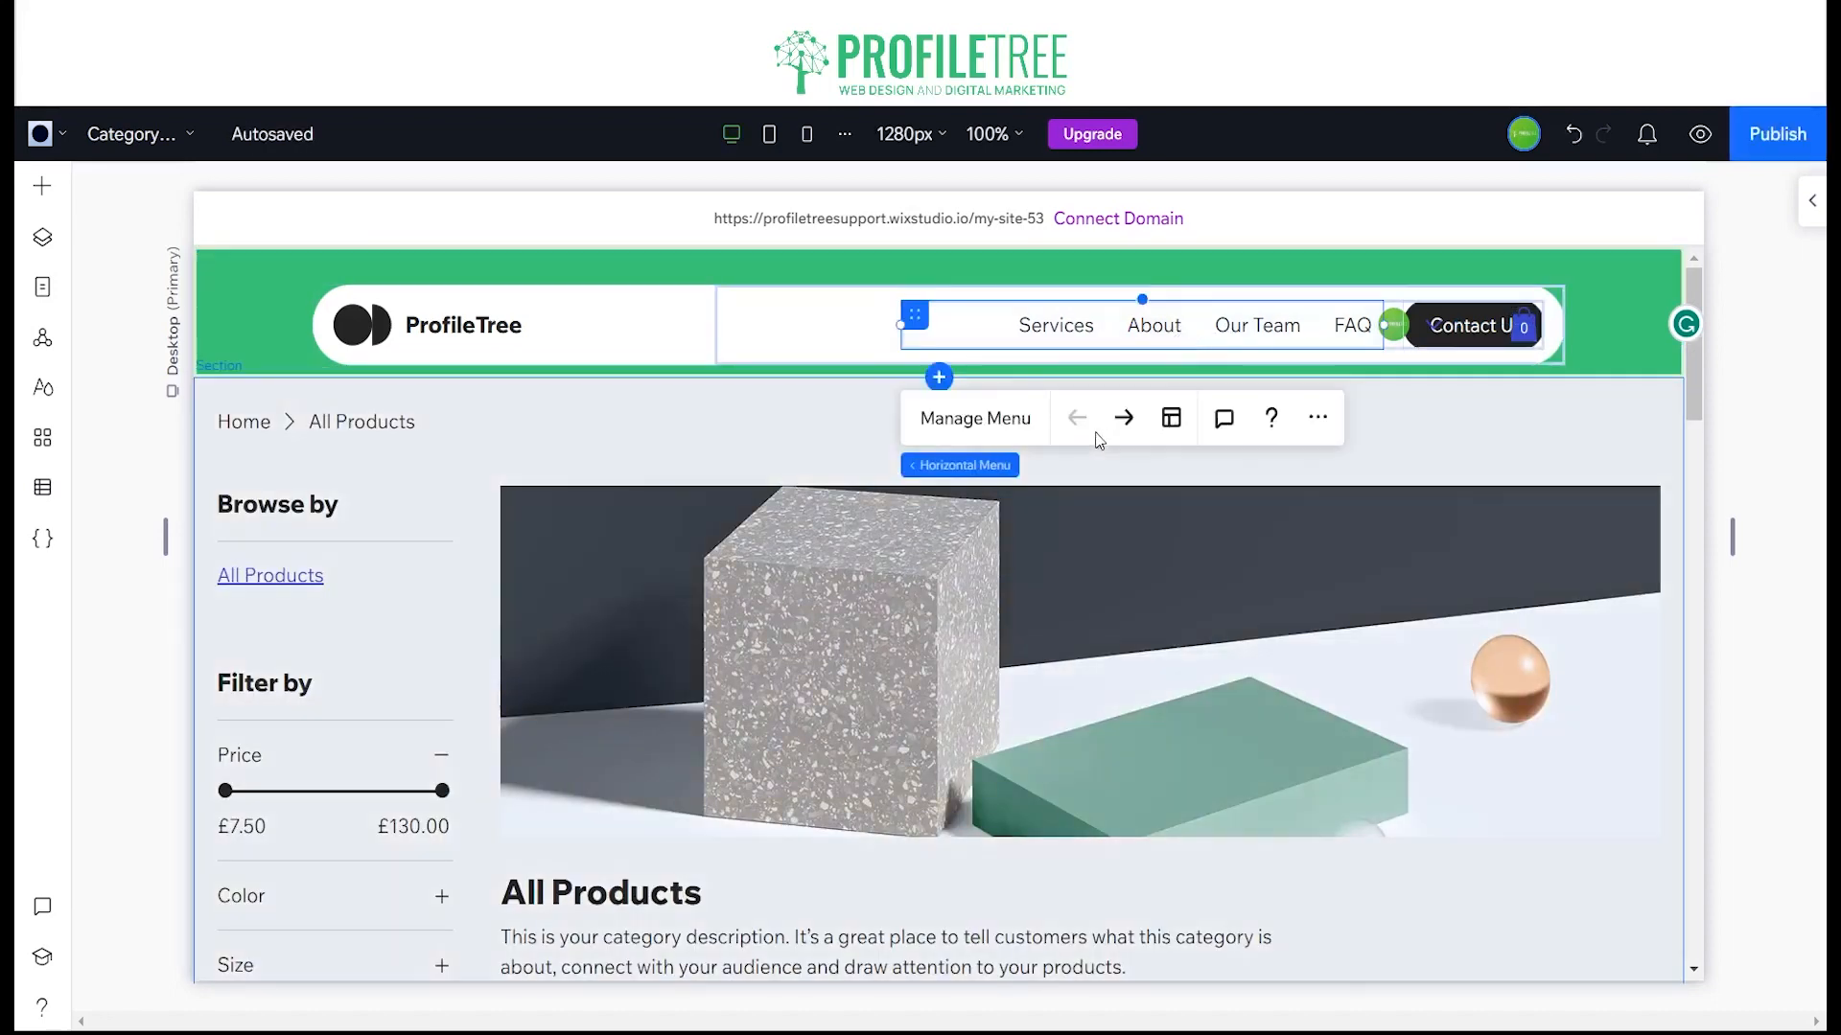
{"action": "left_click", "coordinate": [995, 432]}
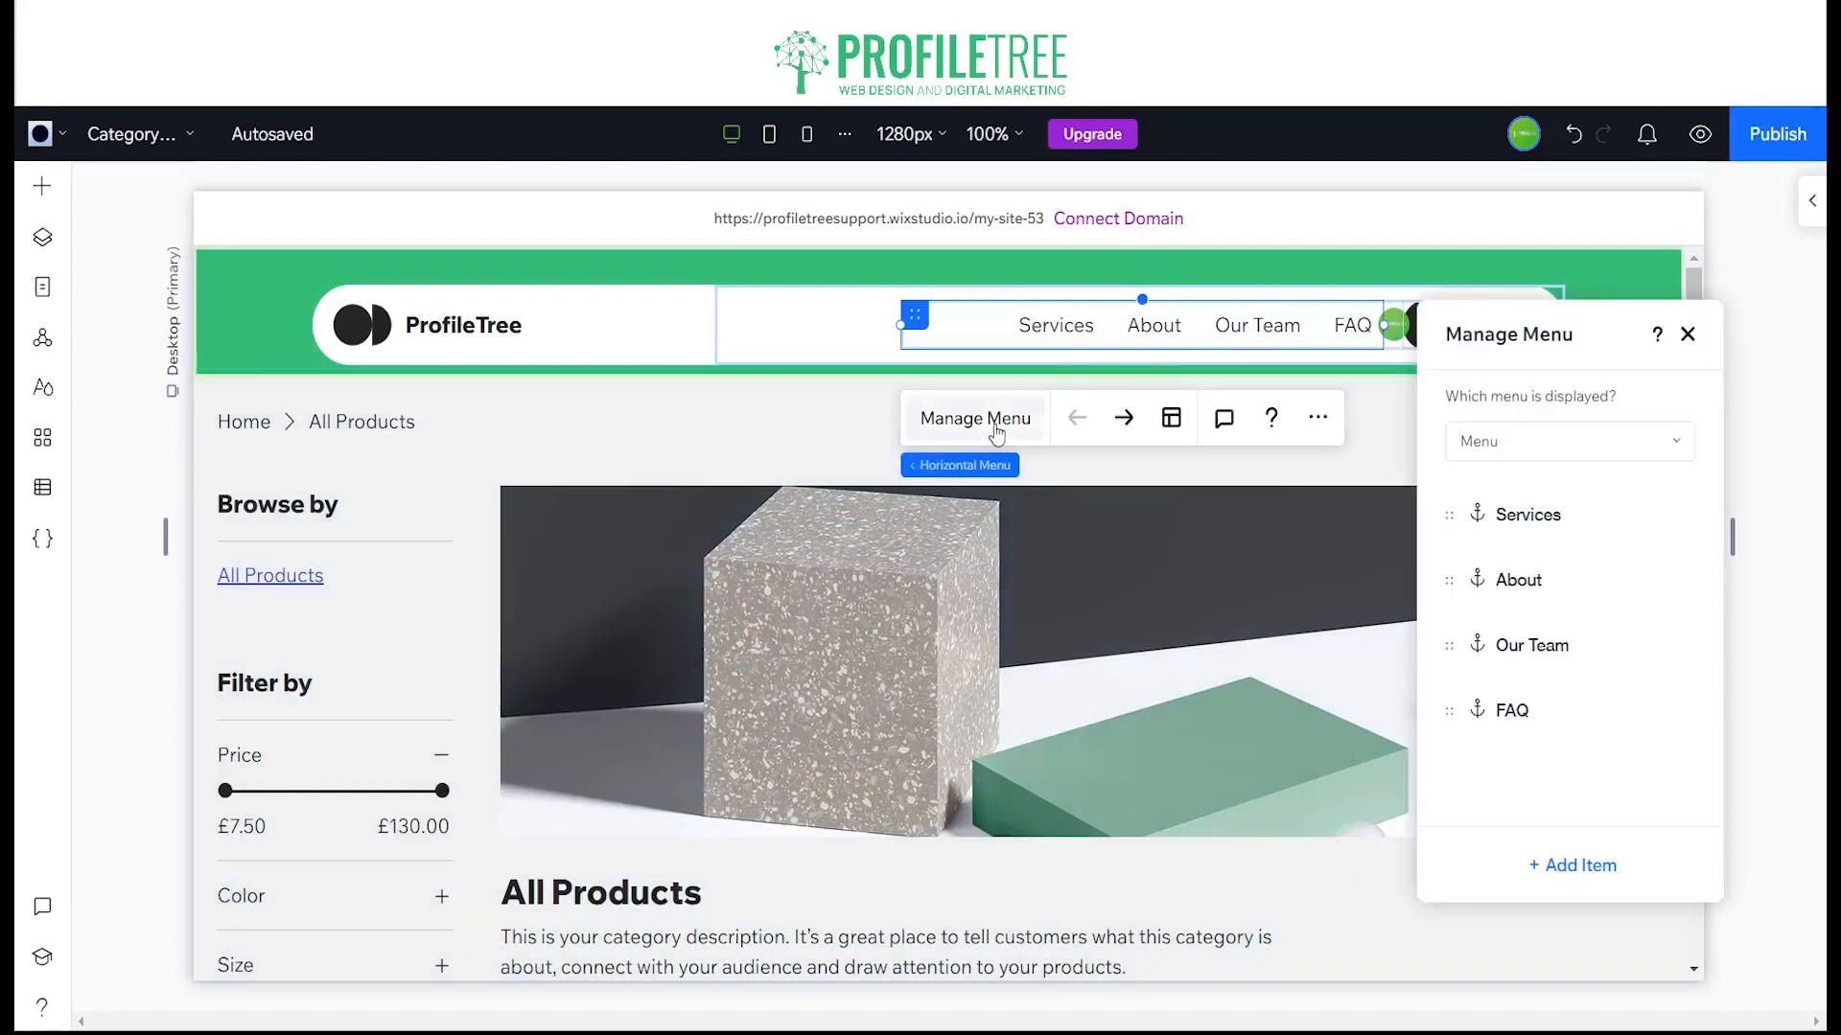
{"action": "left_click", "coordinate": [1618, 436]}
{"action": "left_click", "coordinate": [1687, 340]}
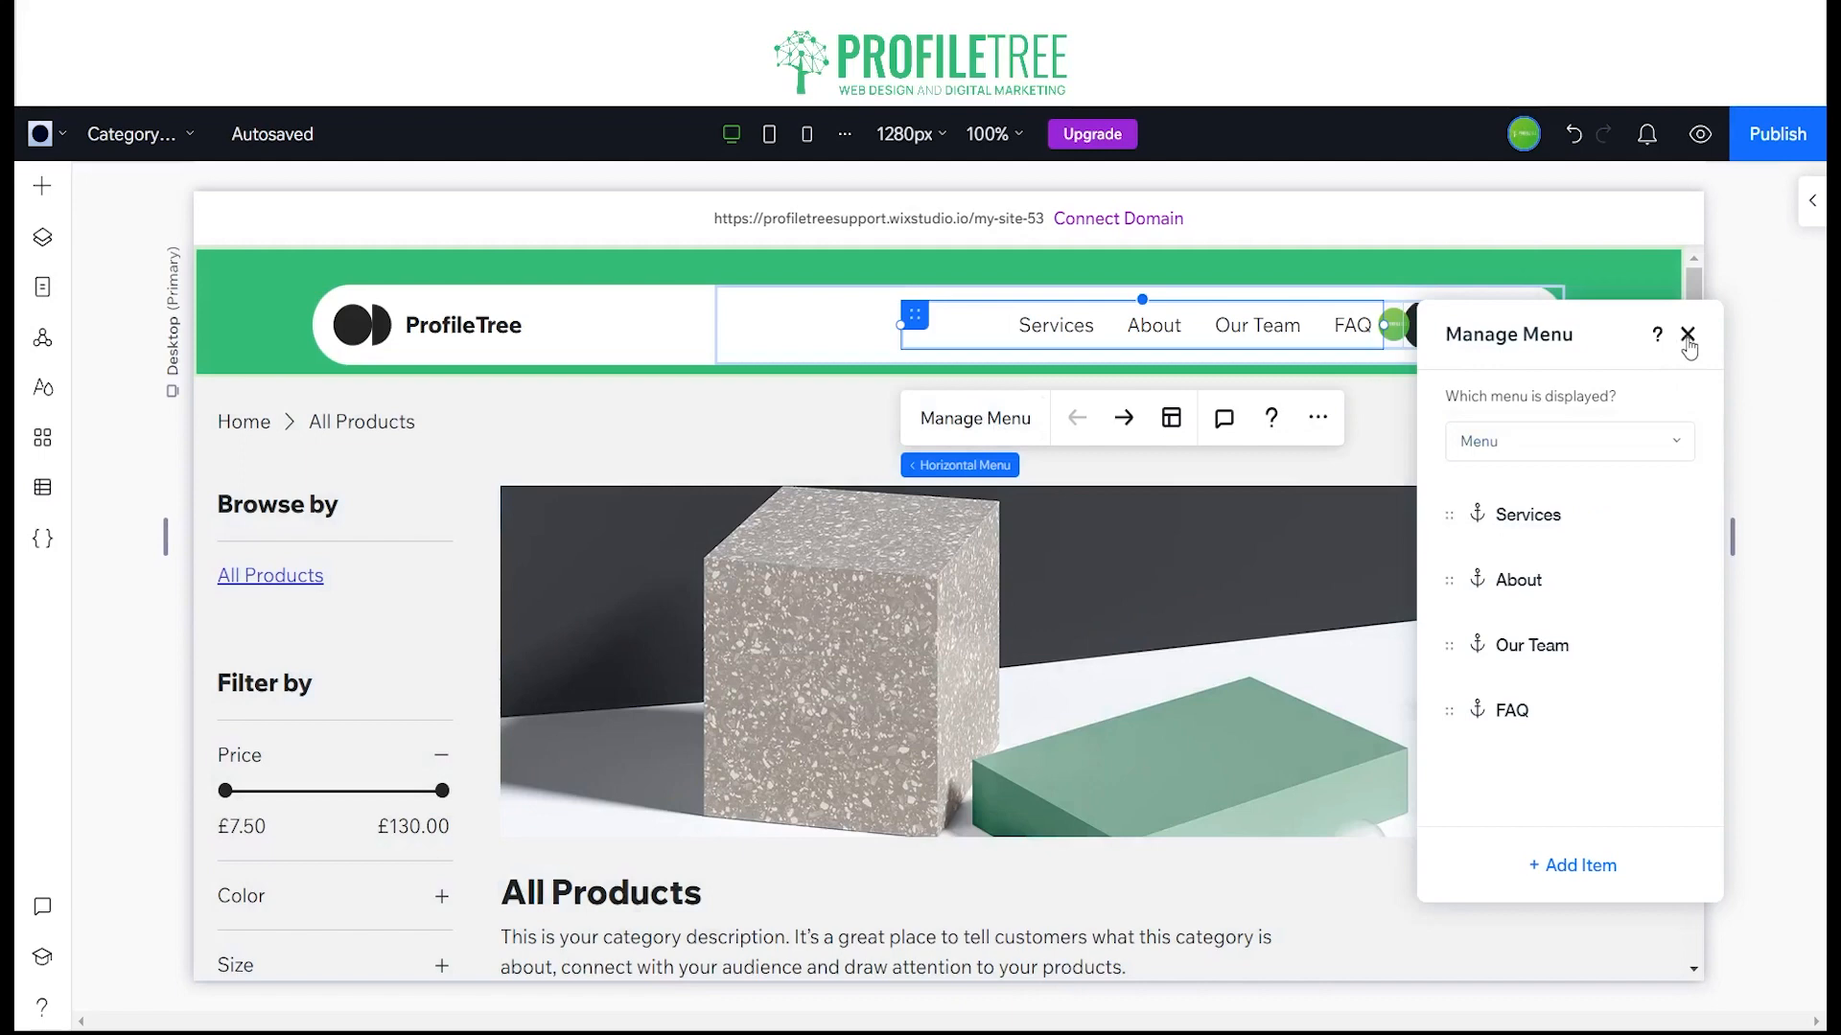
{"action": "left_click", "coordinate": [1687, 335]}
{"action": "left_click_drag", "start_coordinate": [912, 314], "coordinate": [734, 318]}
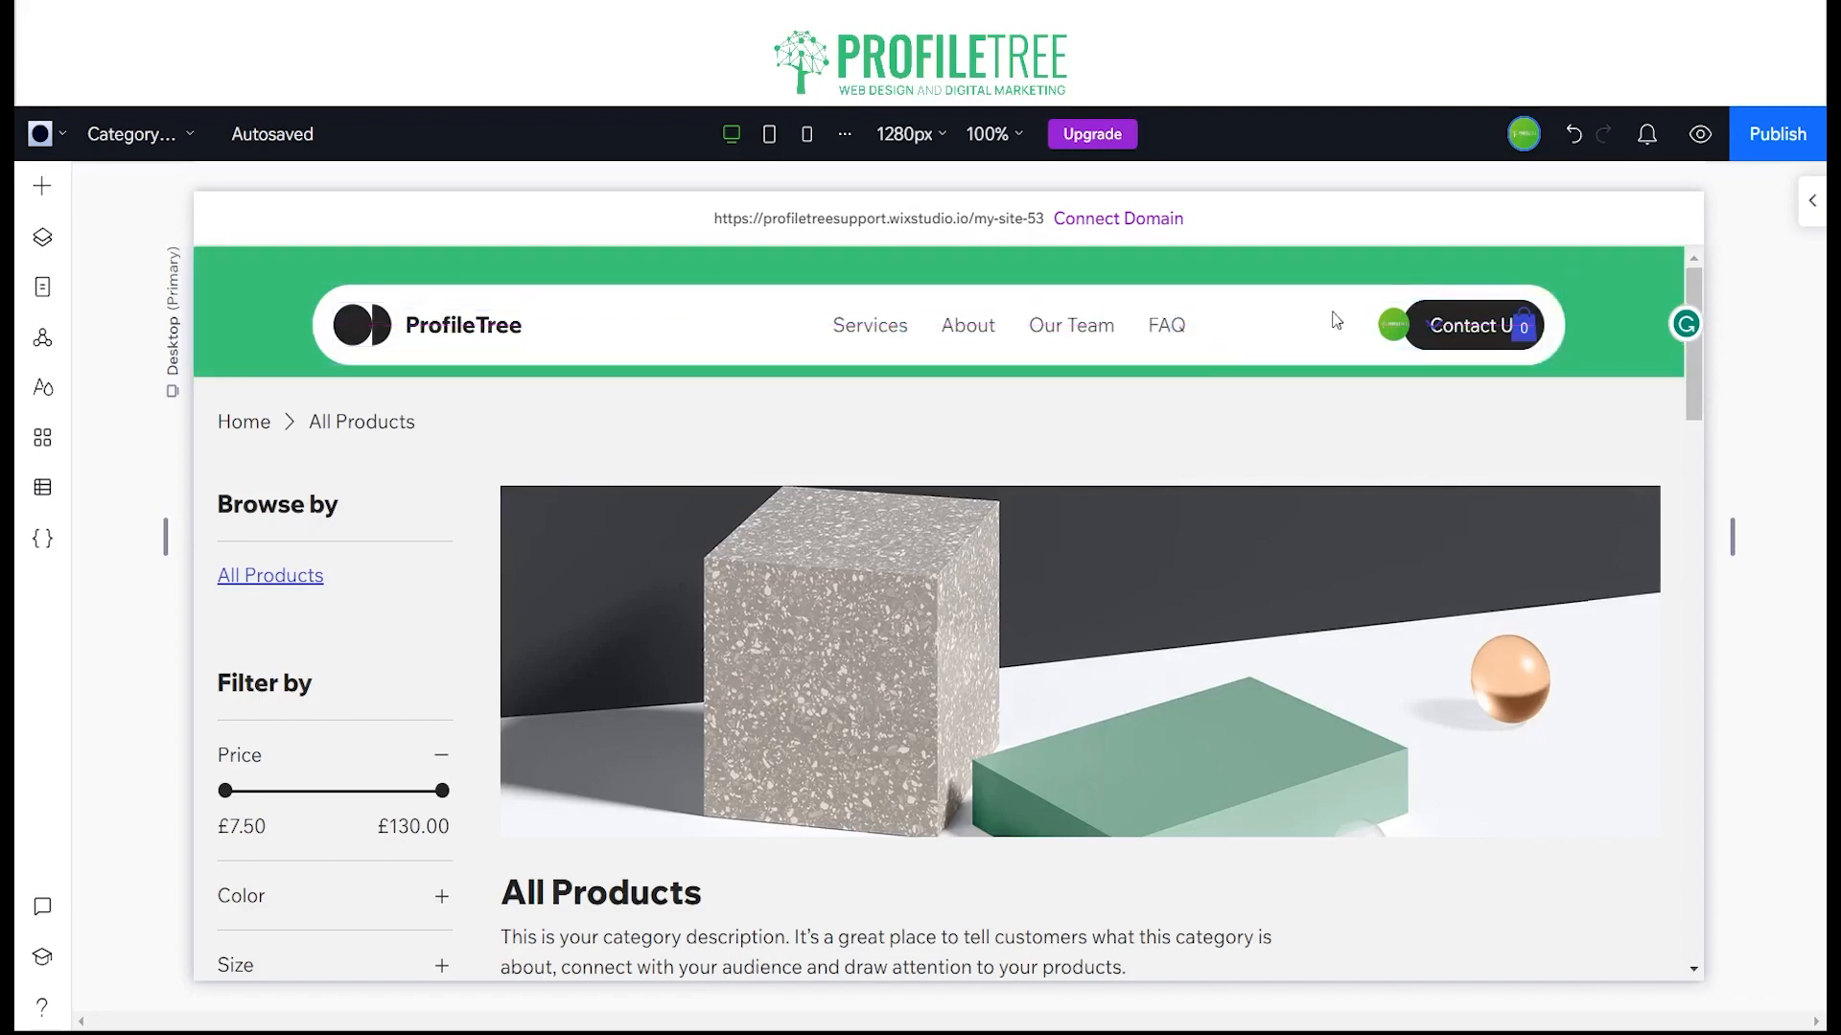
Step: Delete the Contact Us button that overlaps the login bar and cart icon in the header
{"action": "left_click", "coordinate": [1471, 343]}
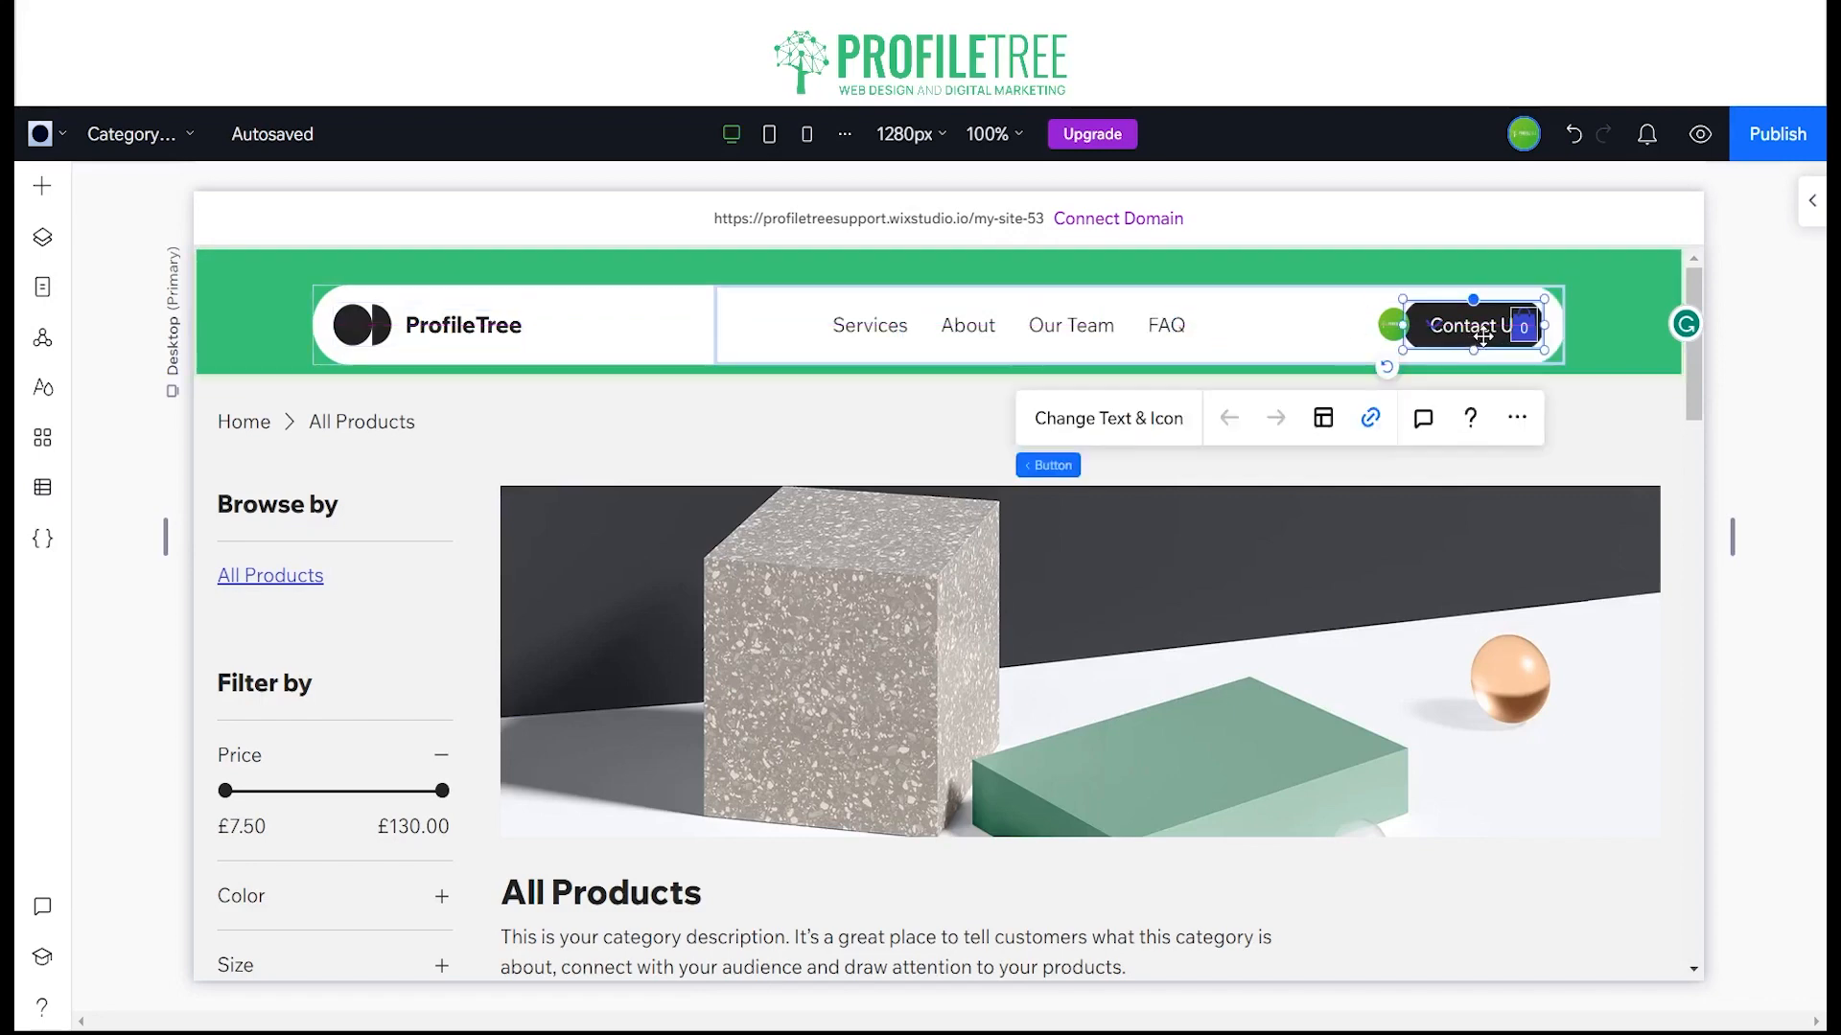
{"action": "left_click_drag", "start_coordinate": [1474, 336], "coordinate": [1380, 362]}
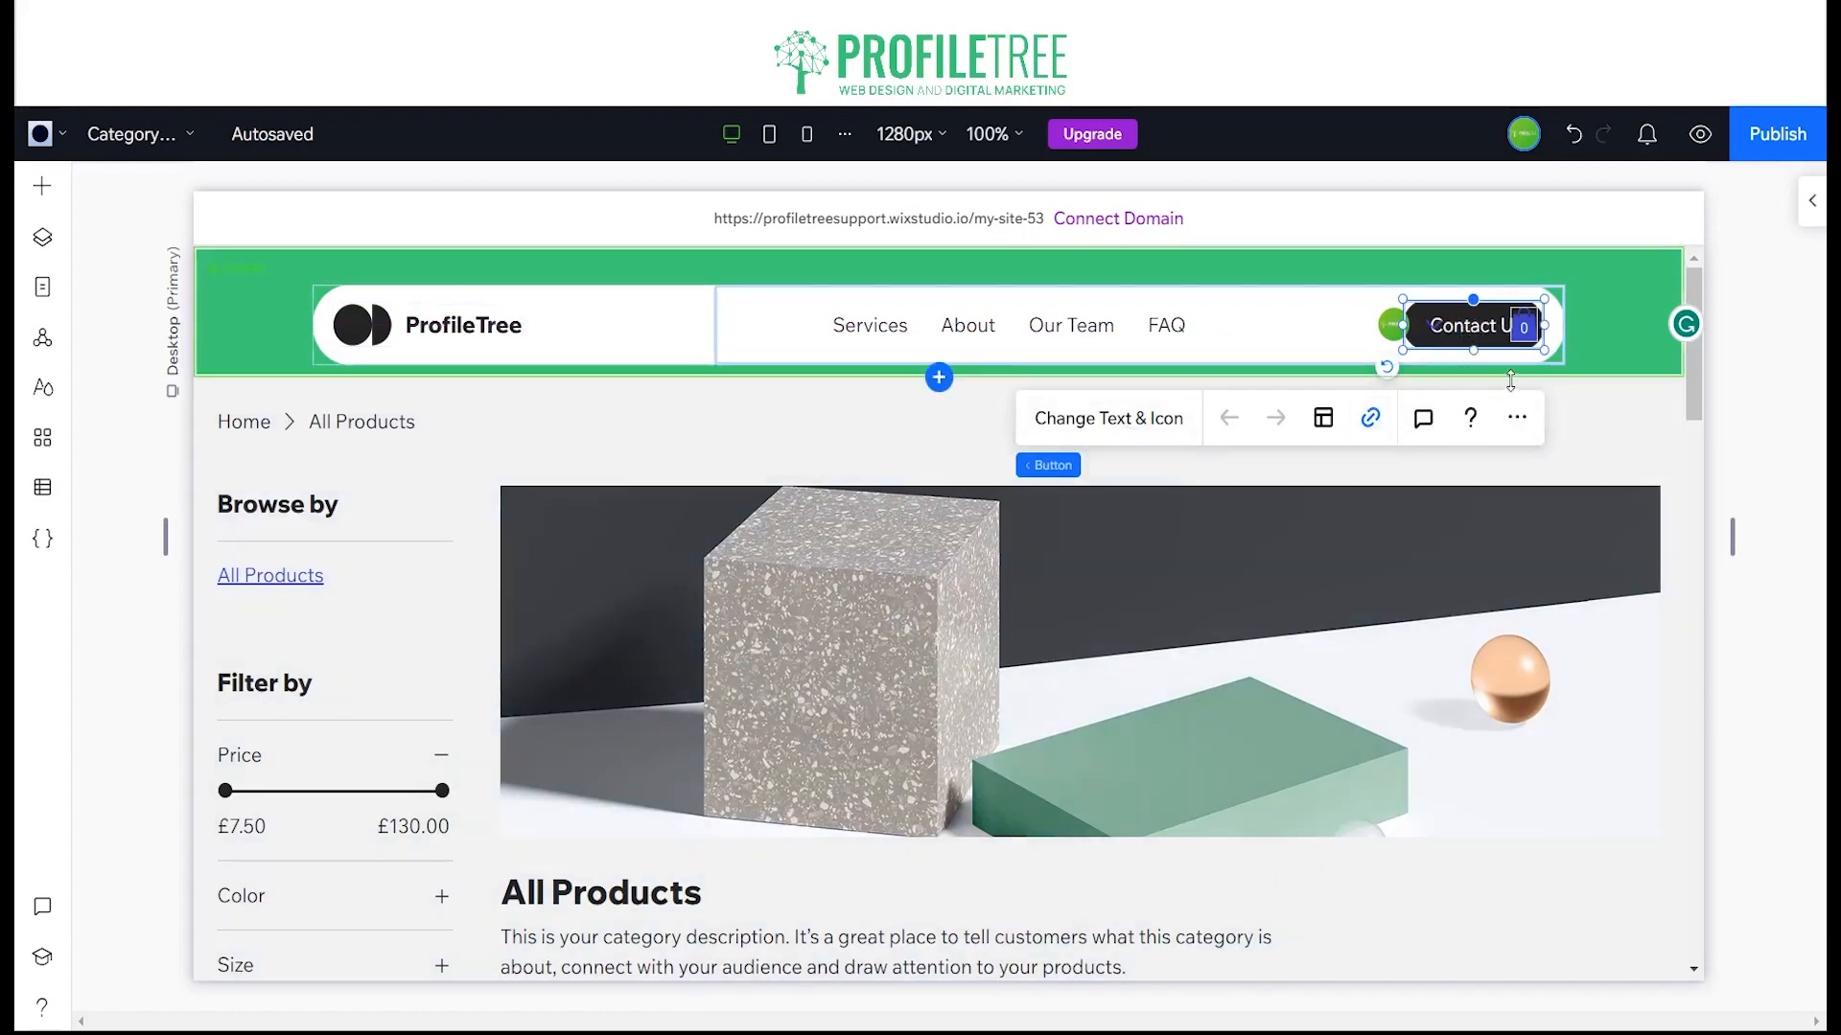
{"action": "key", "text": "Delete"}
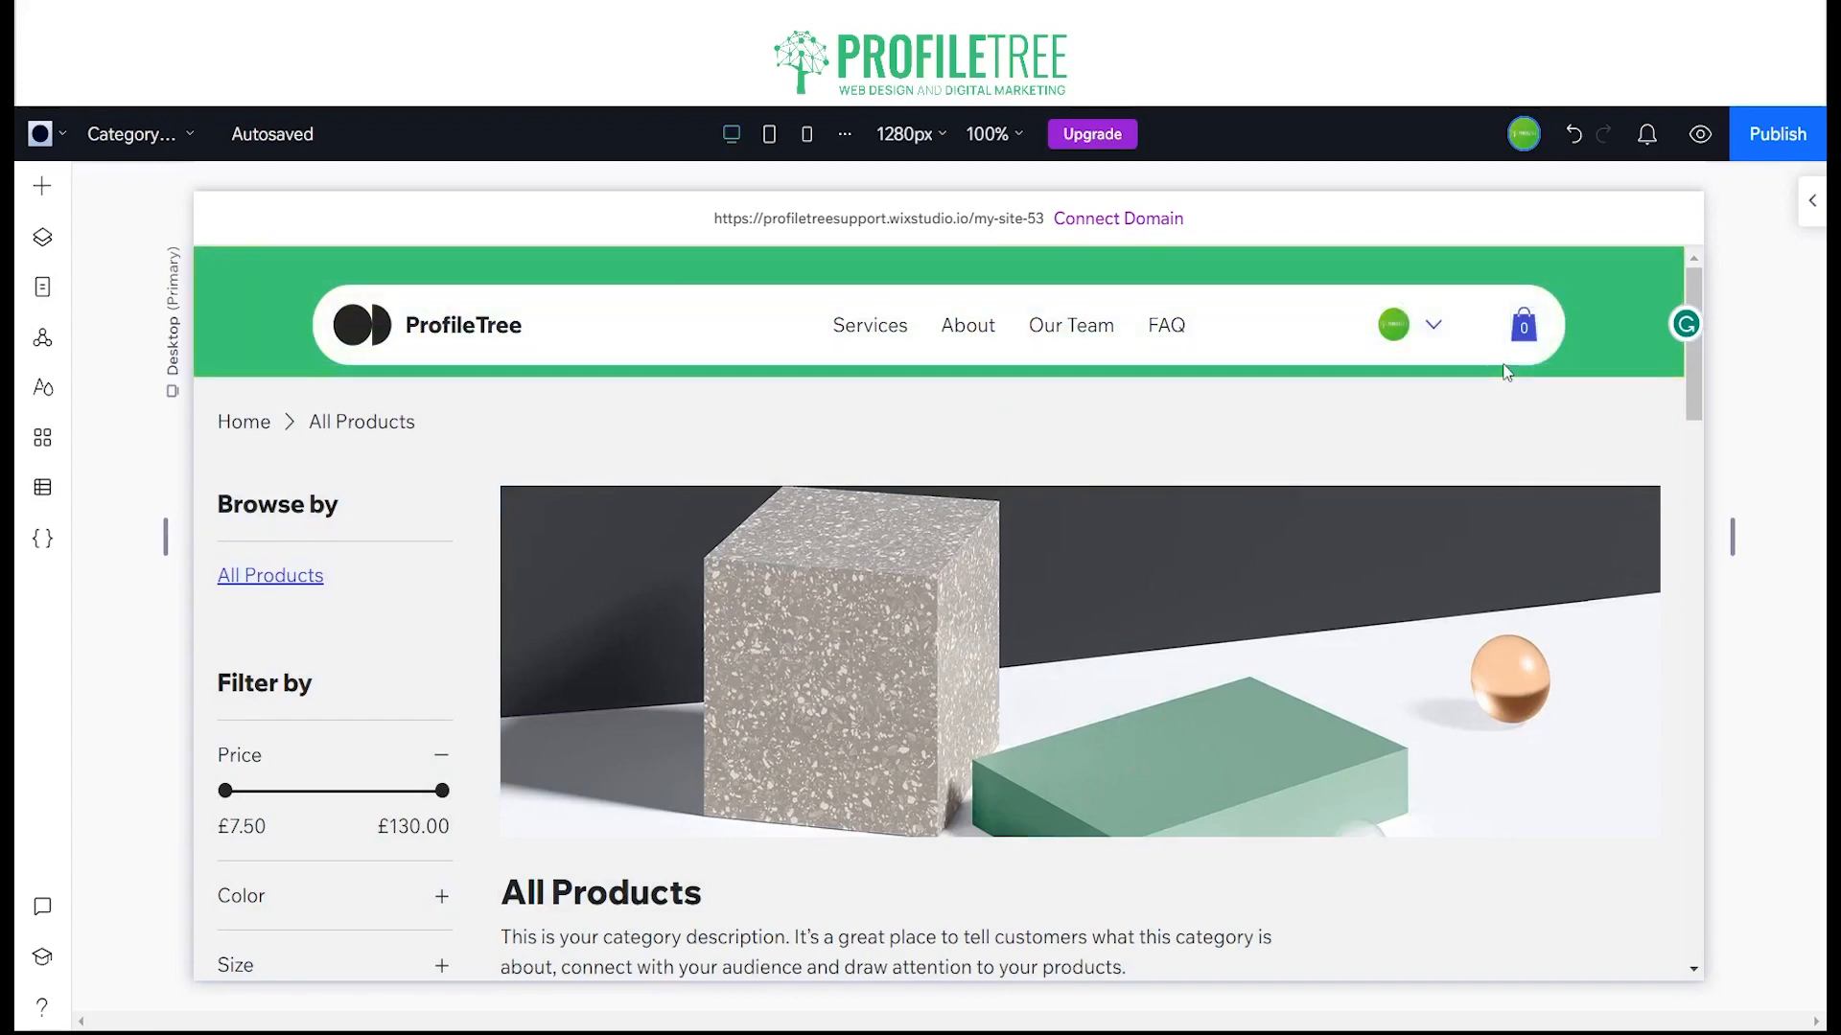
Step: Change the header cart icon's colour to black (#000000)
{"action": "left_click", "coordinate": [1520, 328]}
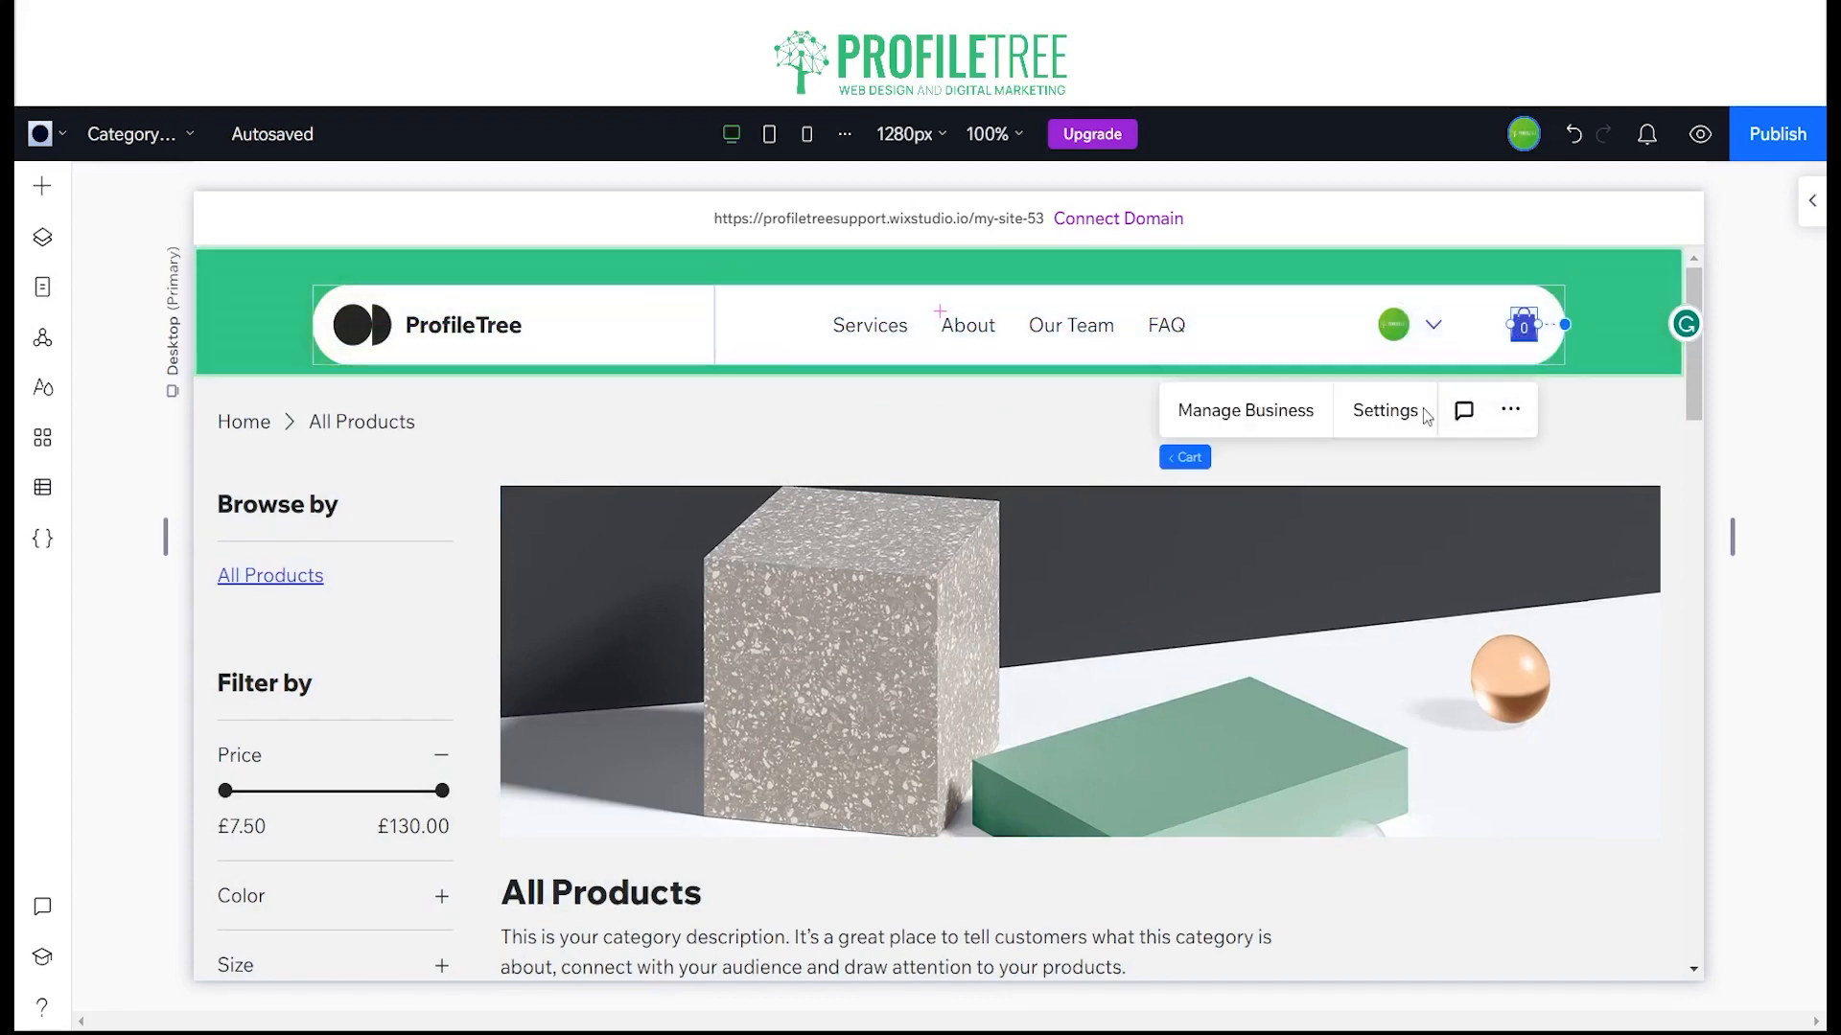
{"action": "left_click", "coordinate": [1349, 422]}
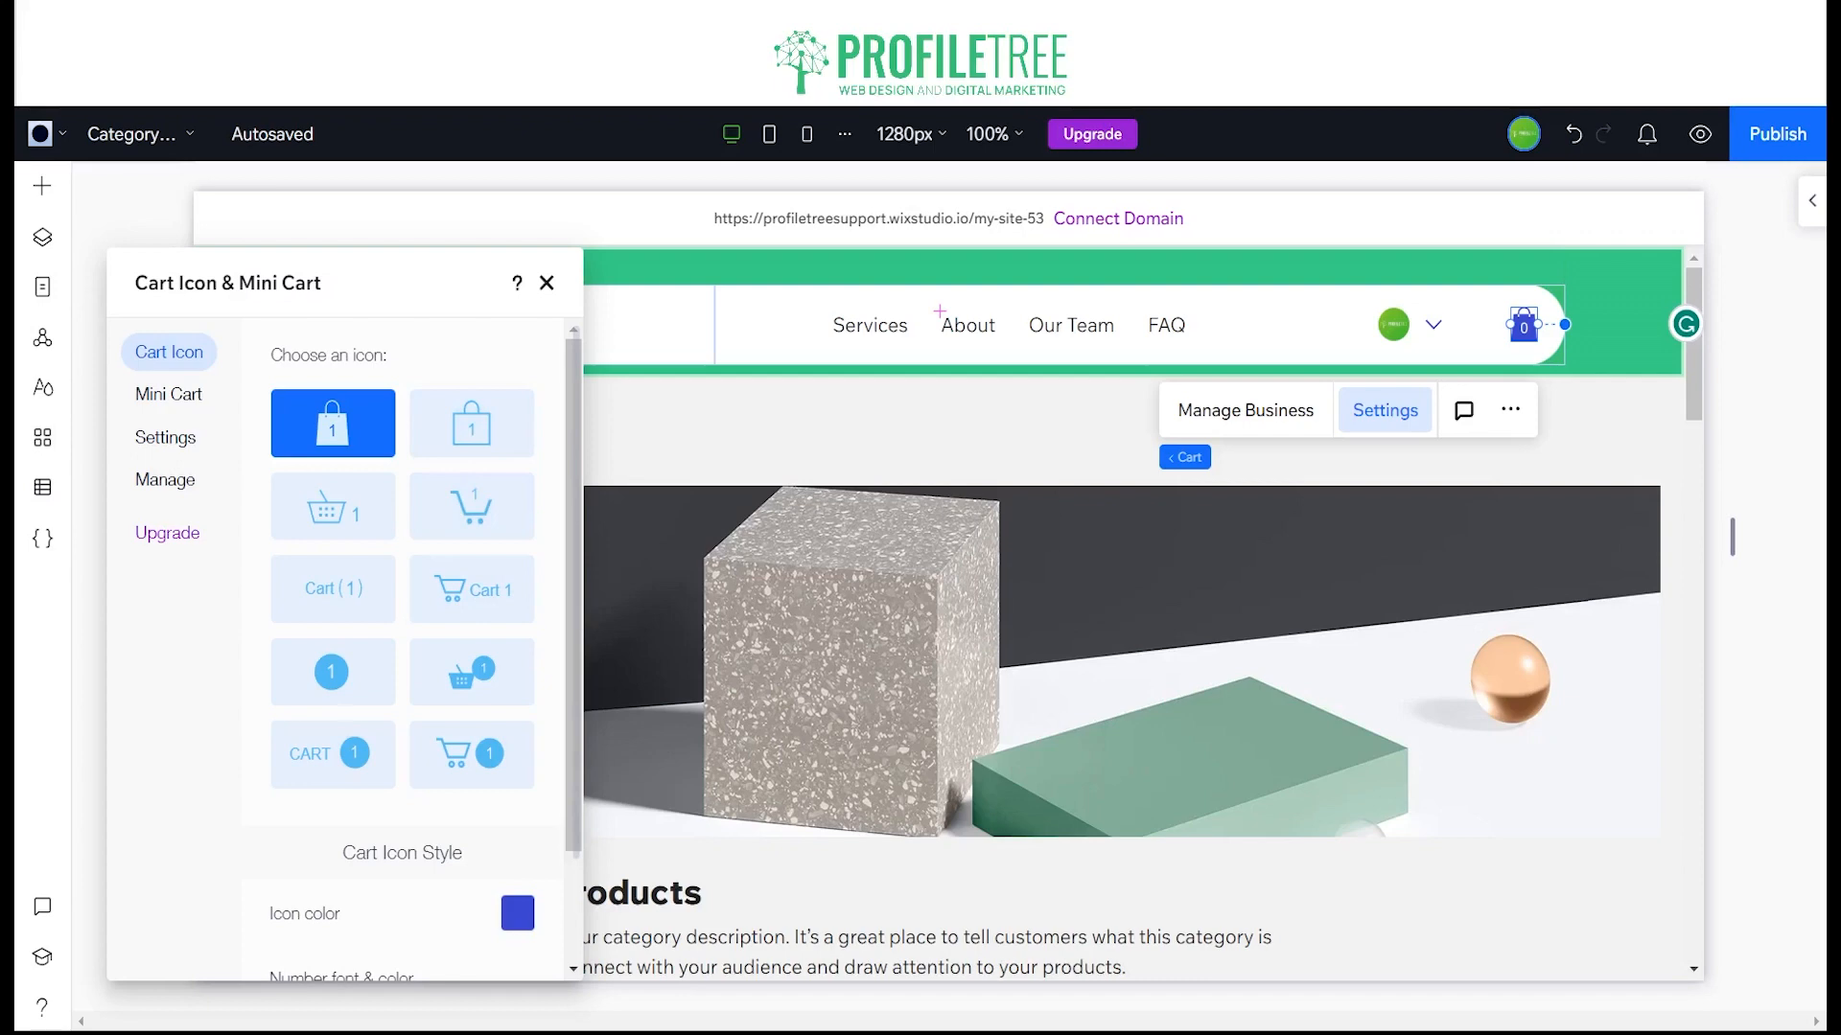
{"action": "left_click", "coordinate": [517, 913]}
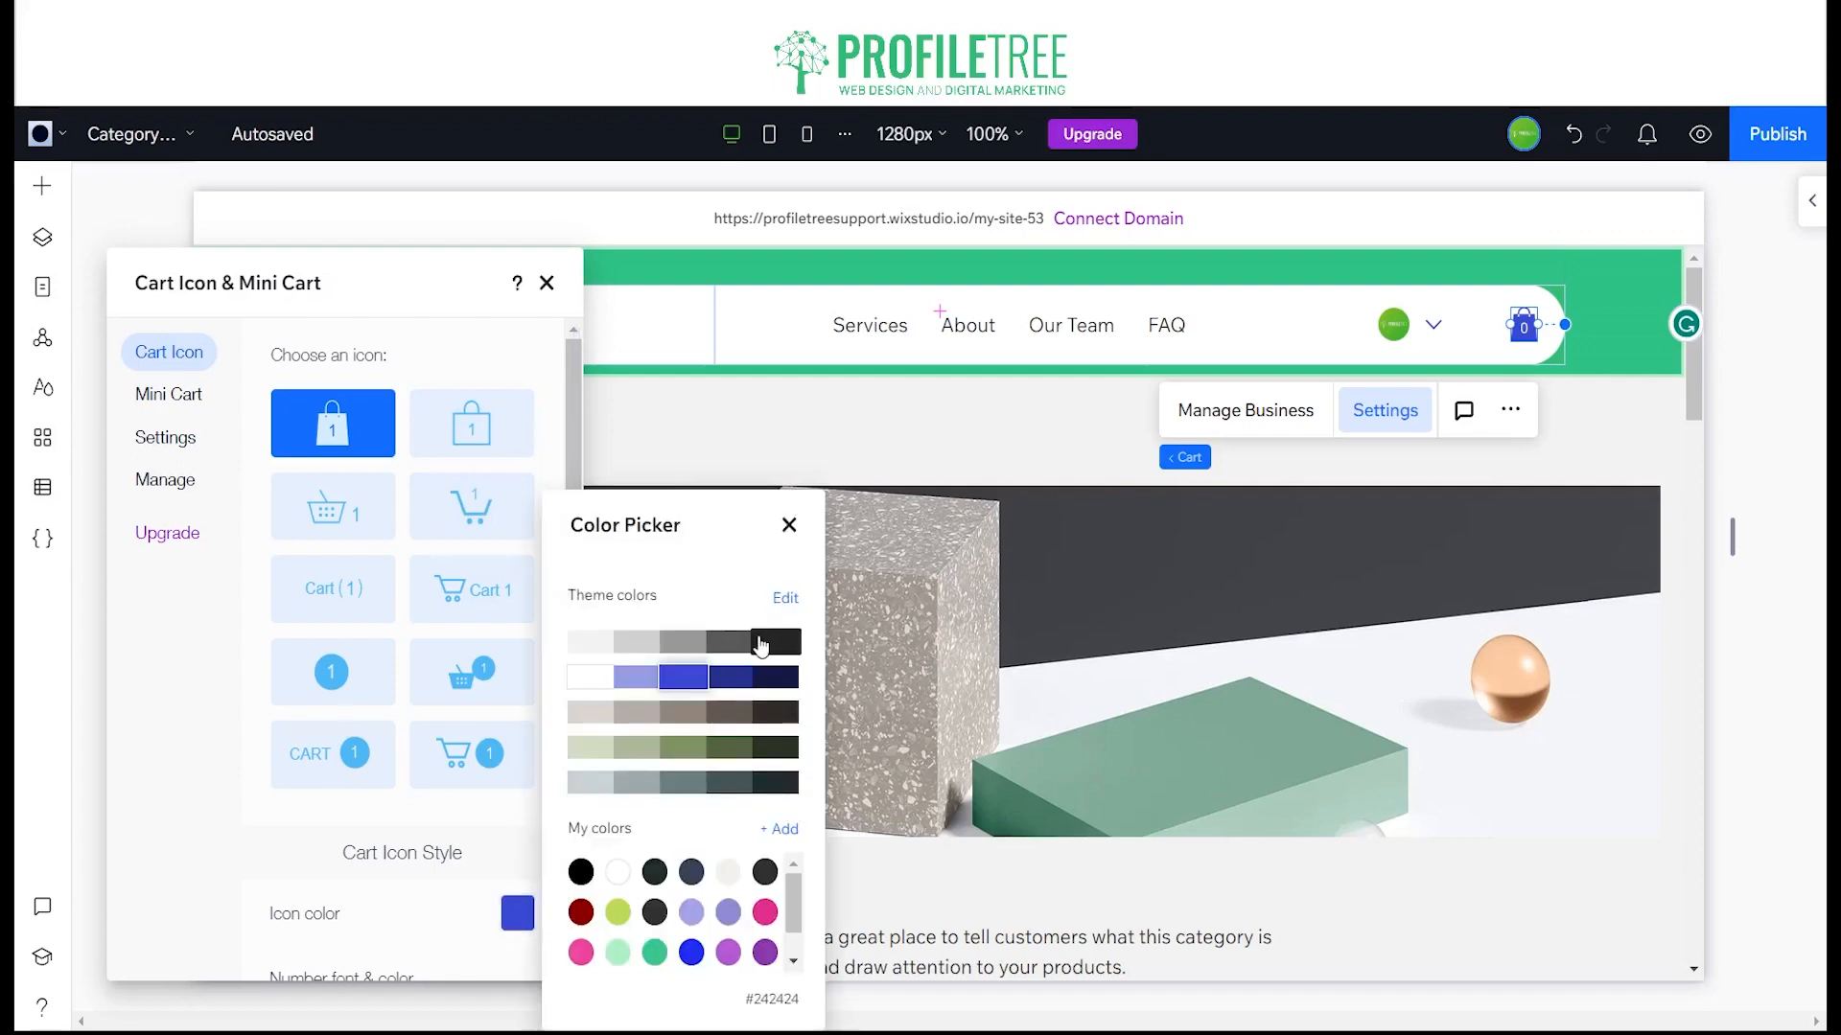
{"action": "left_click", "coordinate": [581, 872]}
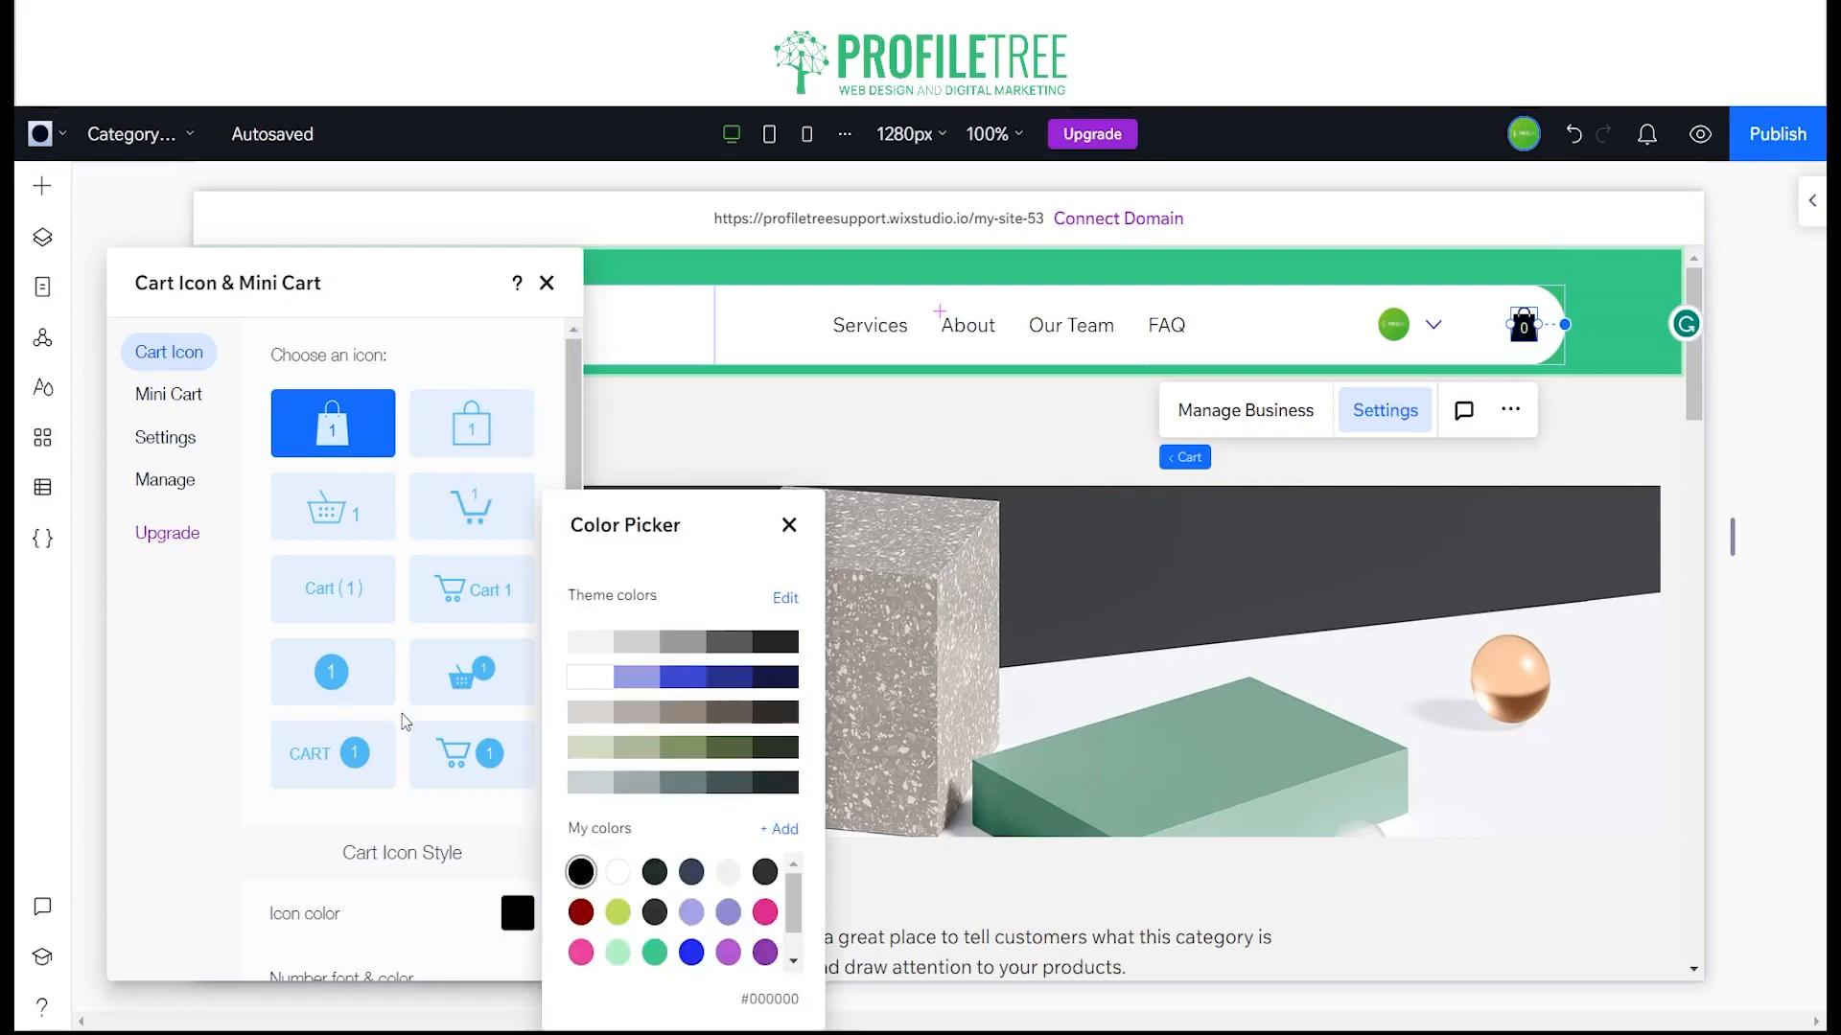
{"action": "left_click", "coordinate": [789, 525]}
{"action": "left_click", "coordinate": [549, 285]}
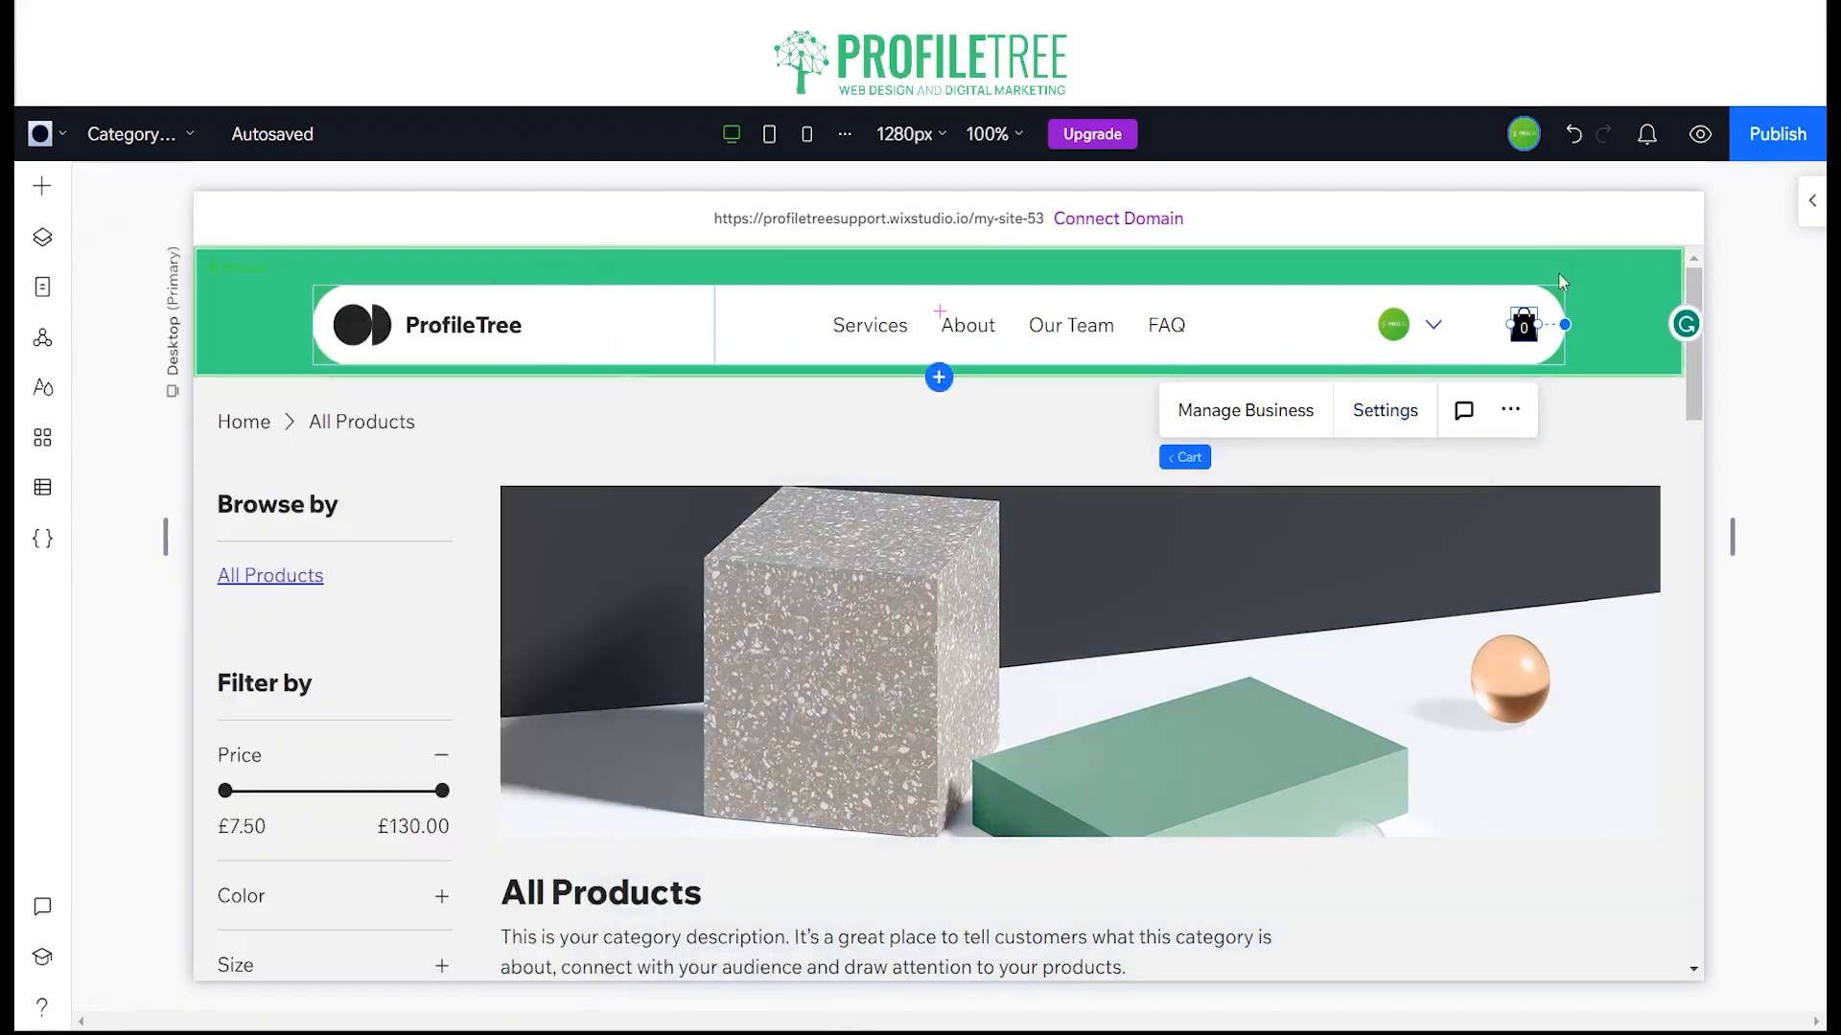
Step: Move the header's login bar right beside the cart icon and check its member menu items
{"action": "left_click", "coordinate": [1414, 339]}
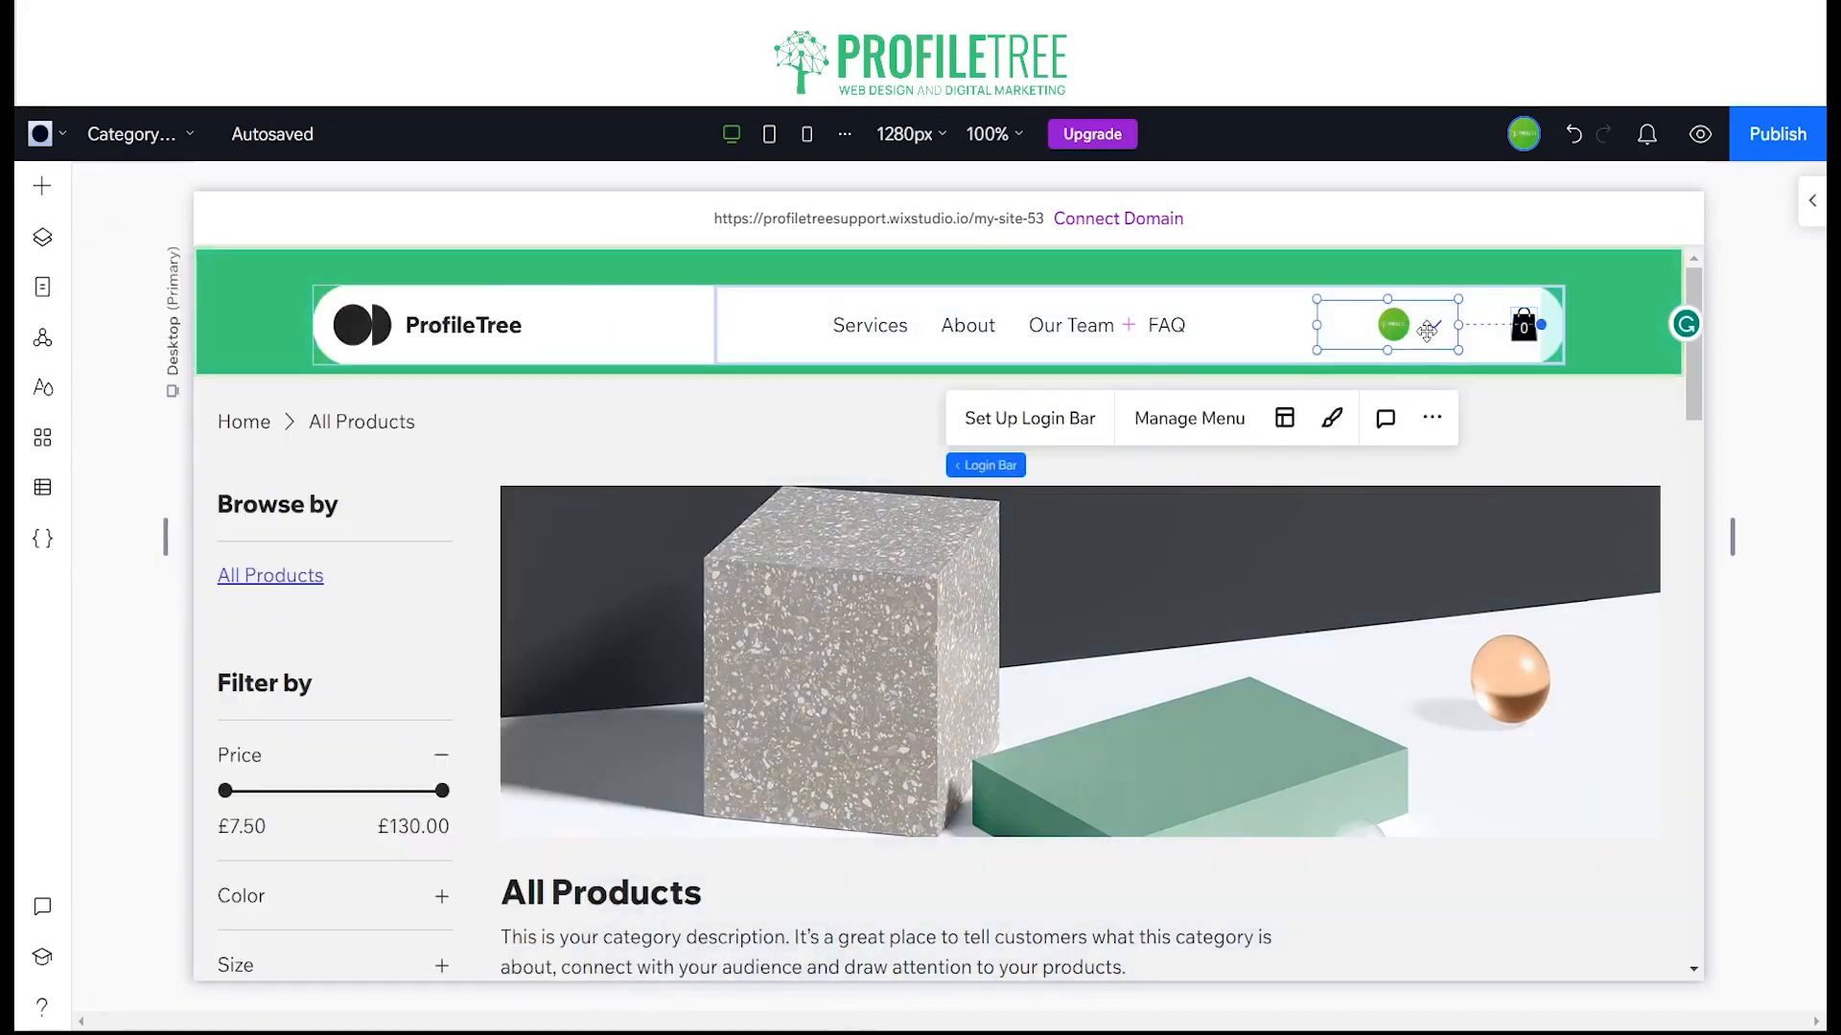
{"action": "left_click_drag", "start_coordinate": [1419, 335], "coordinate": [1449, 337]}
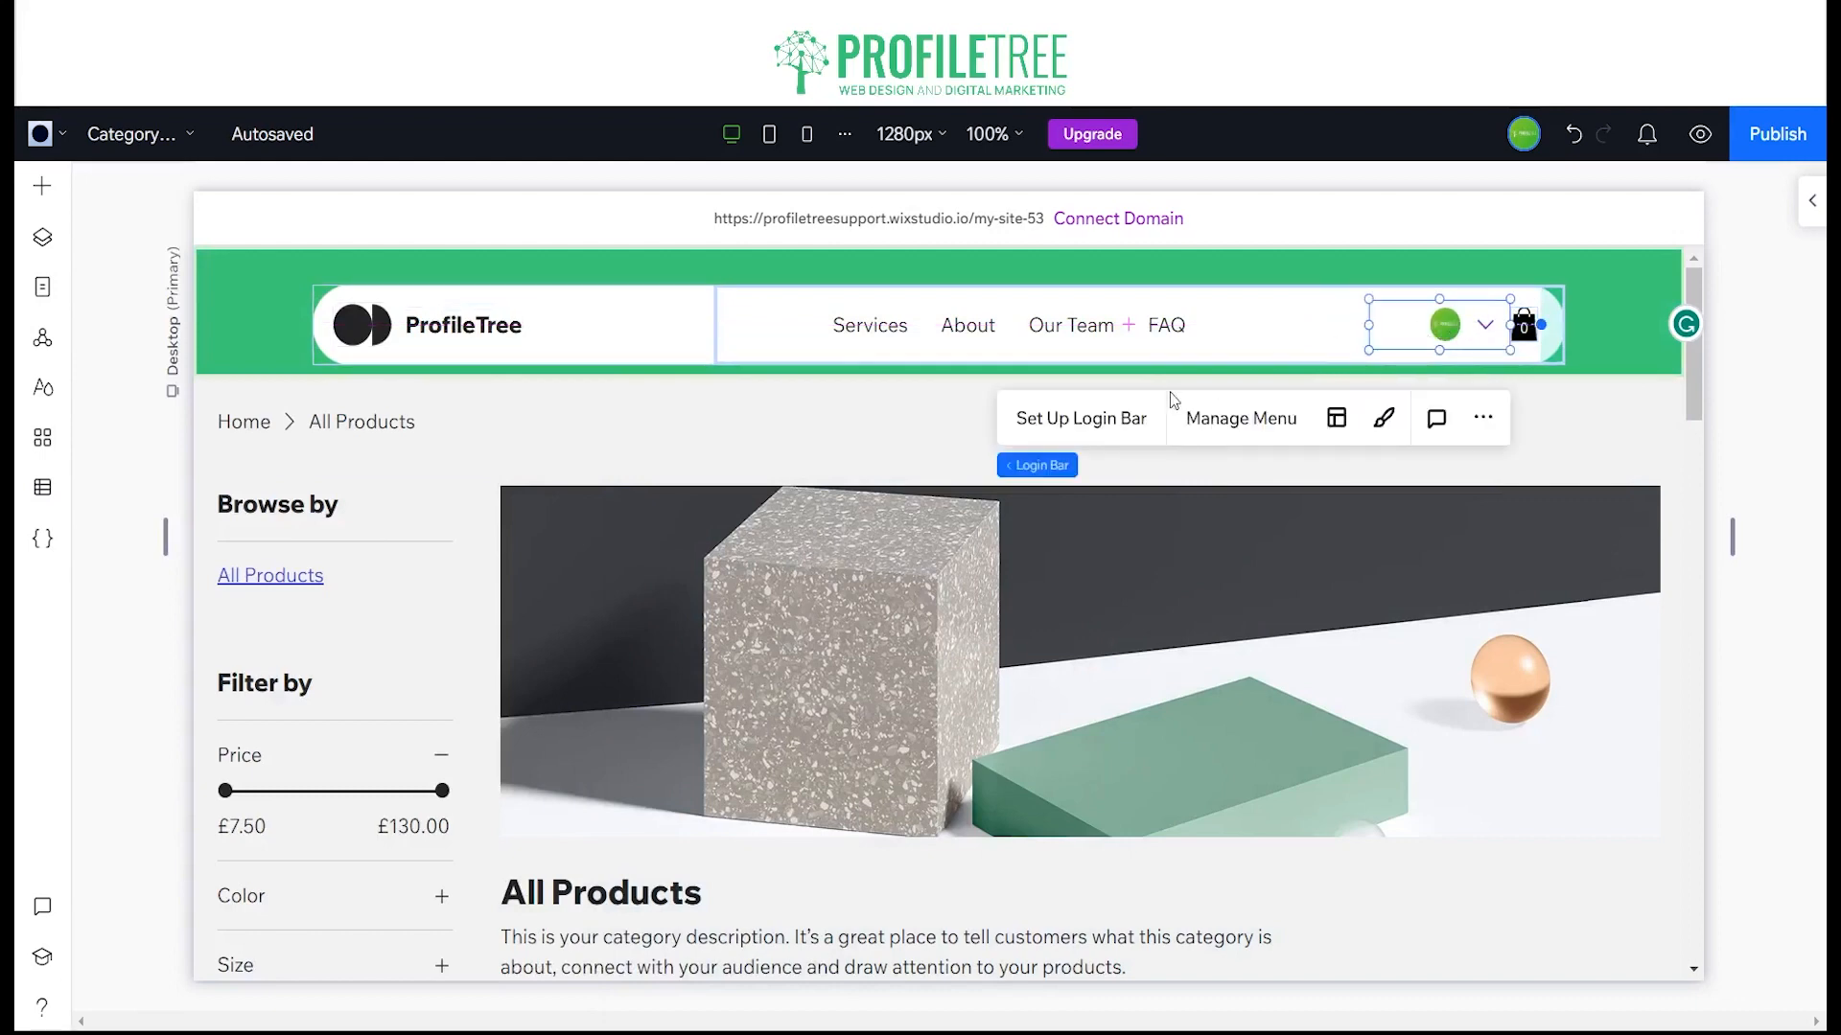
{"action": "left_click", "coordinate": [1264, 419]}
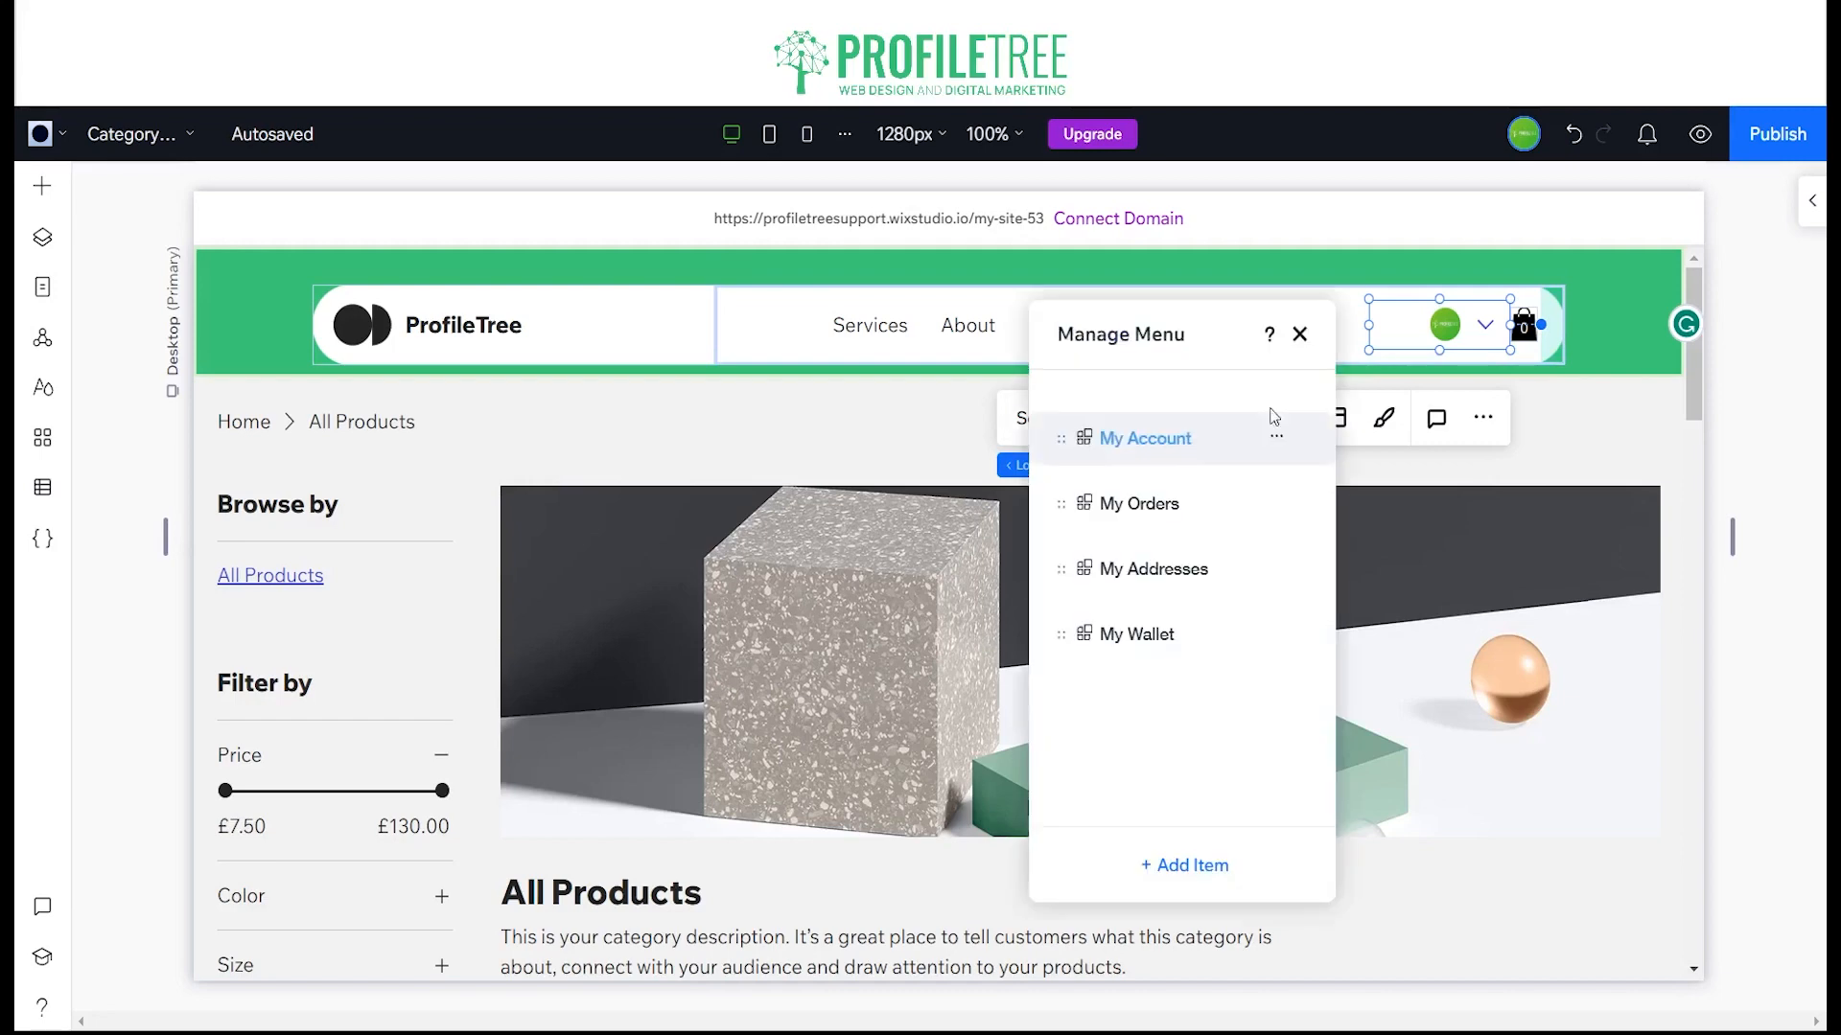
{"action": "left_click", "coordinate": [1304, 336]}
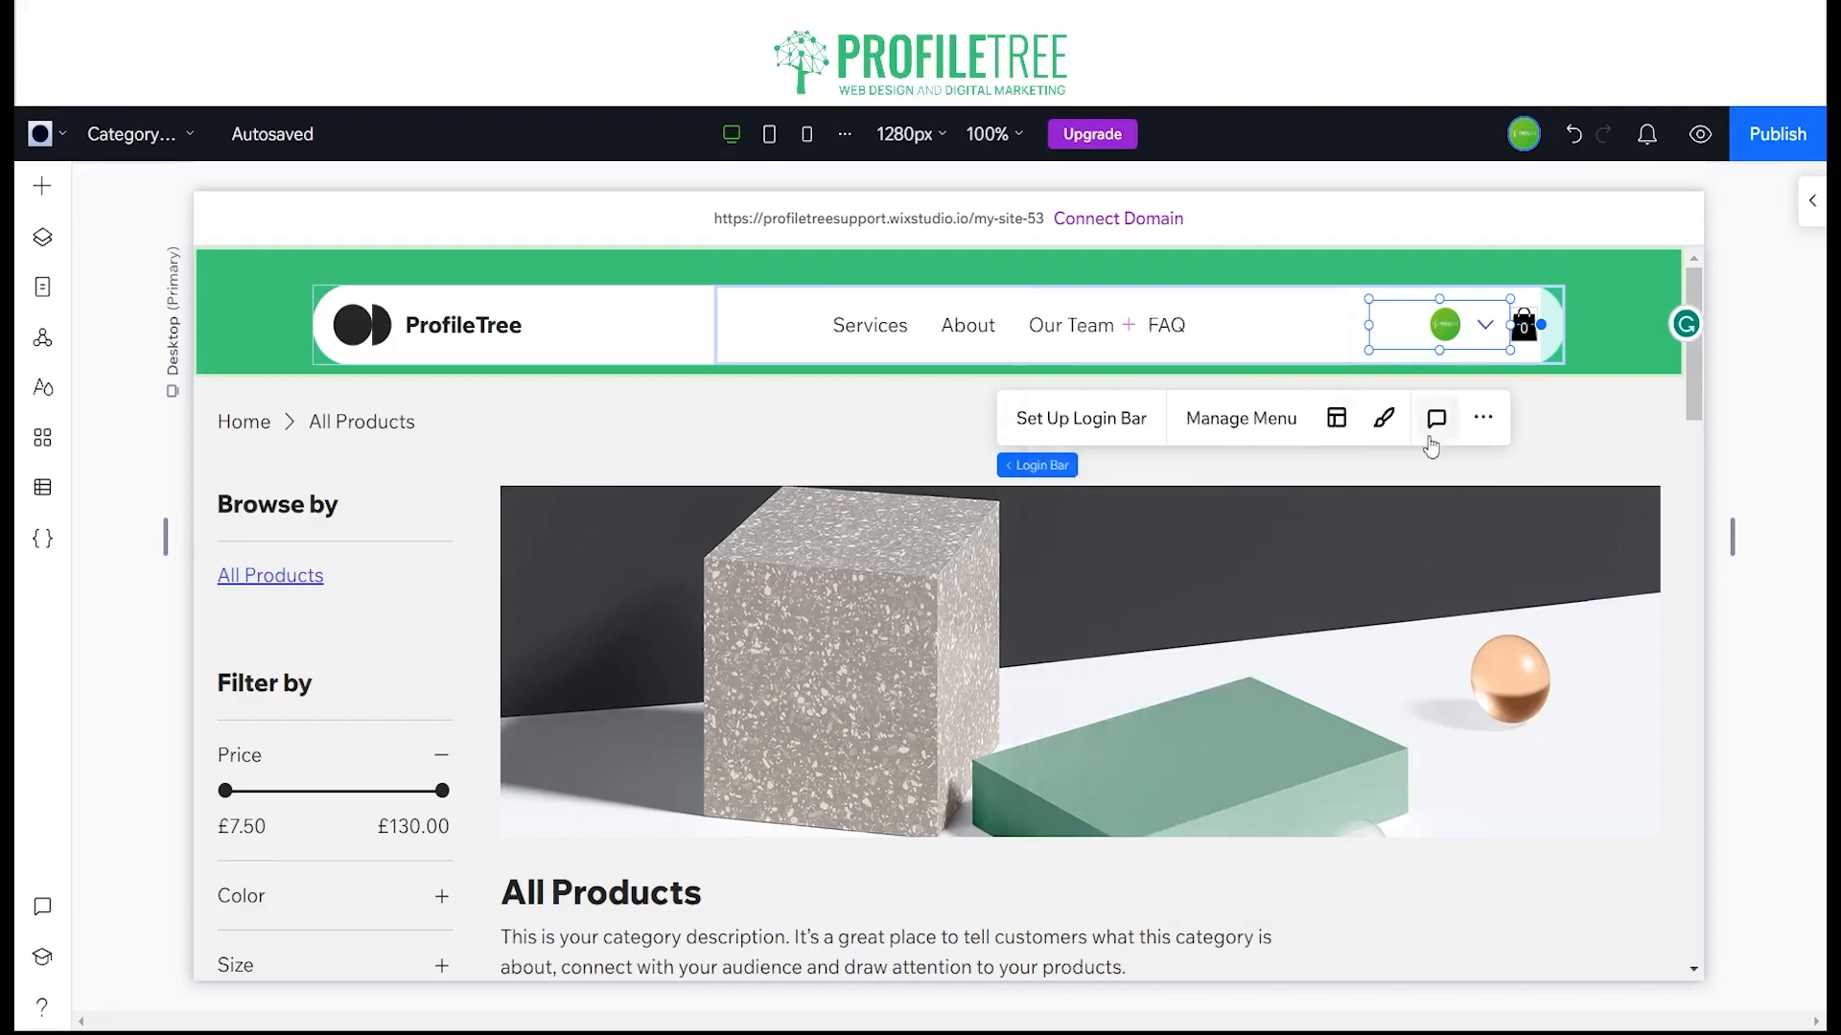
Step: Change the login bar's notification icon colour to black in its regular-state design
{"action": "left_click", "coordinate": [1383, 419]}
{"action": "scroll", "coordinate": [1668, 623], "scroll_direction": "down", "scroll_amount": 3}
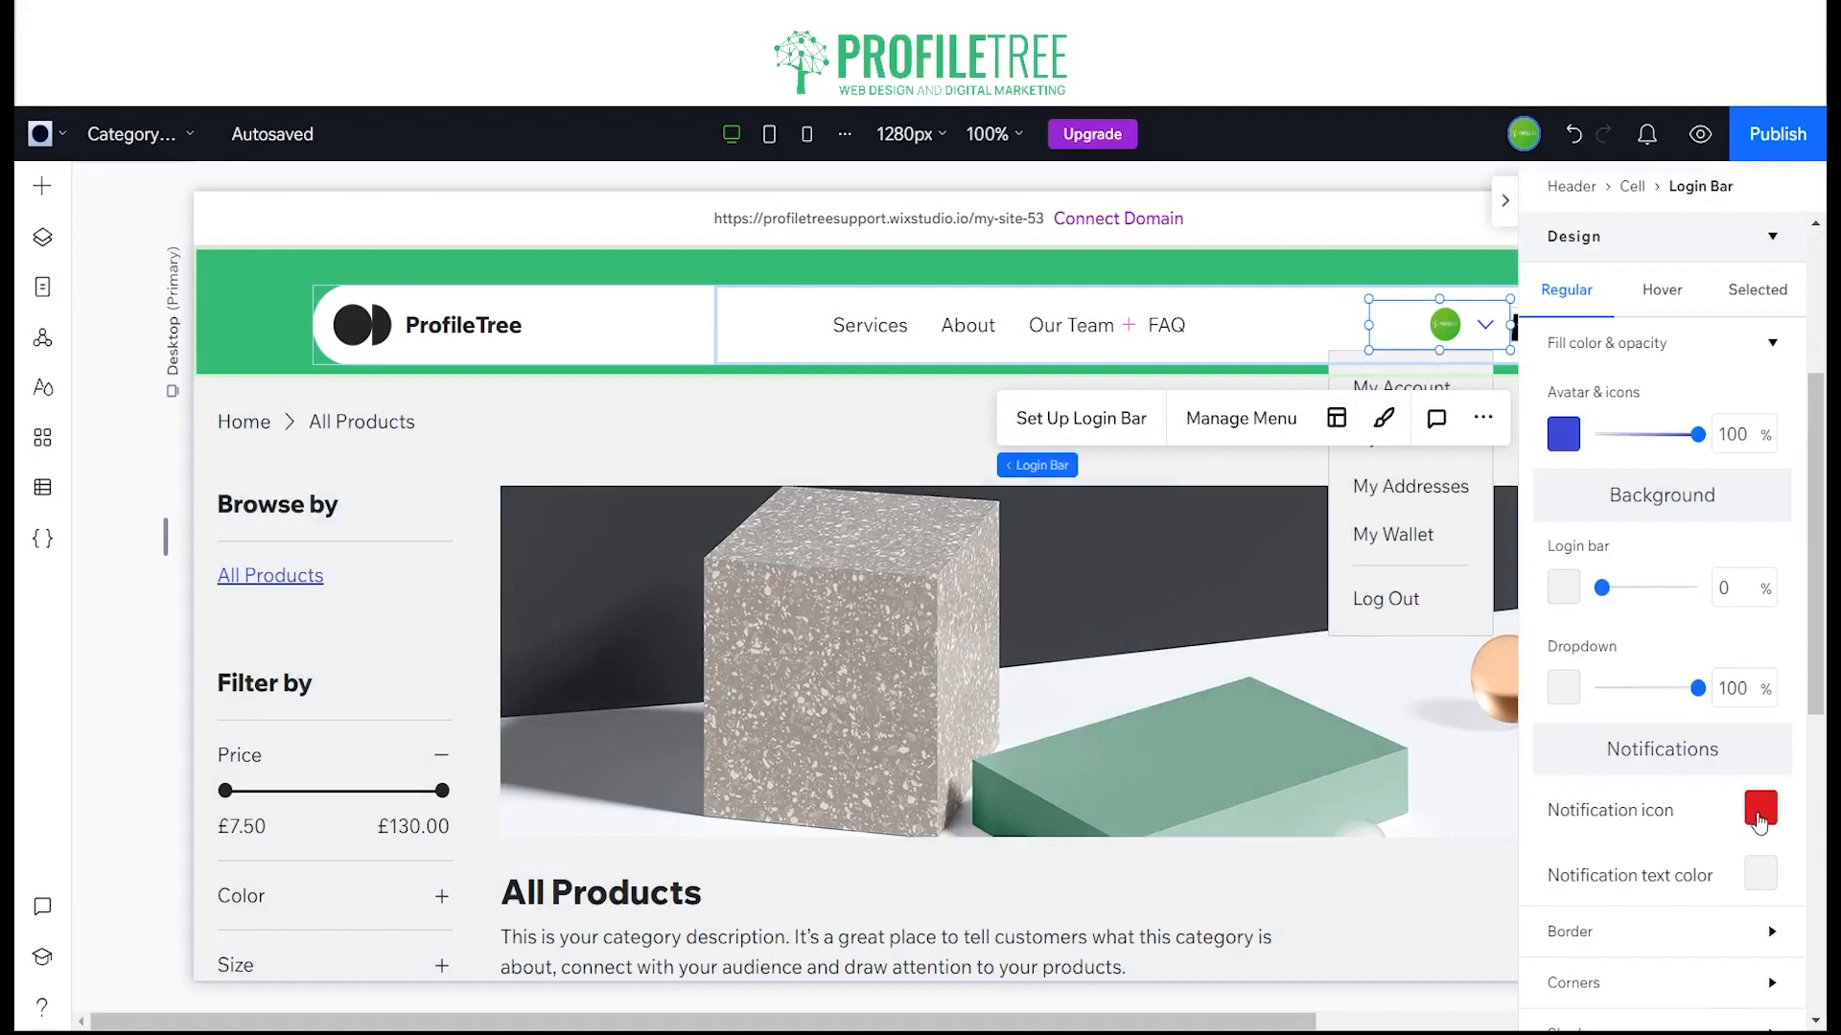
{"action": "left_click", "coordinate": [1759, 820]}
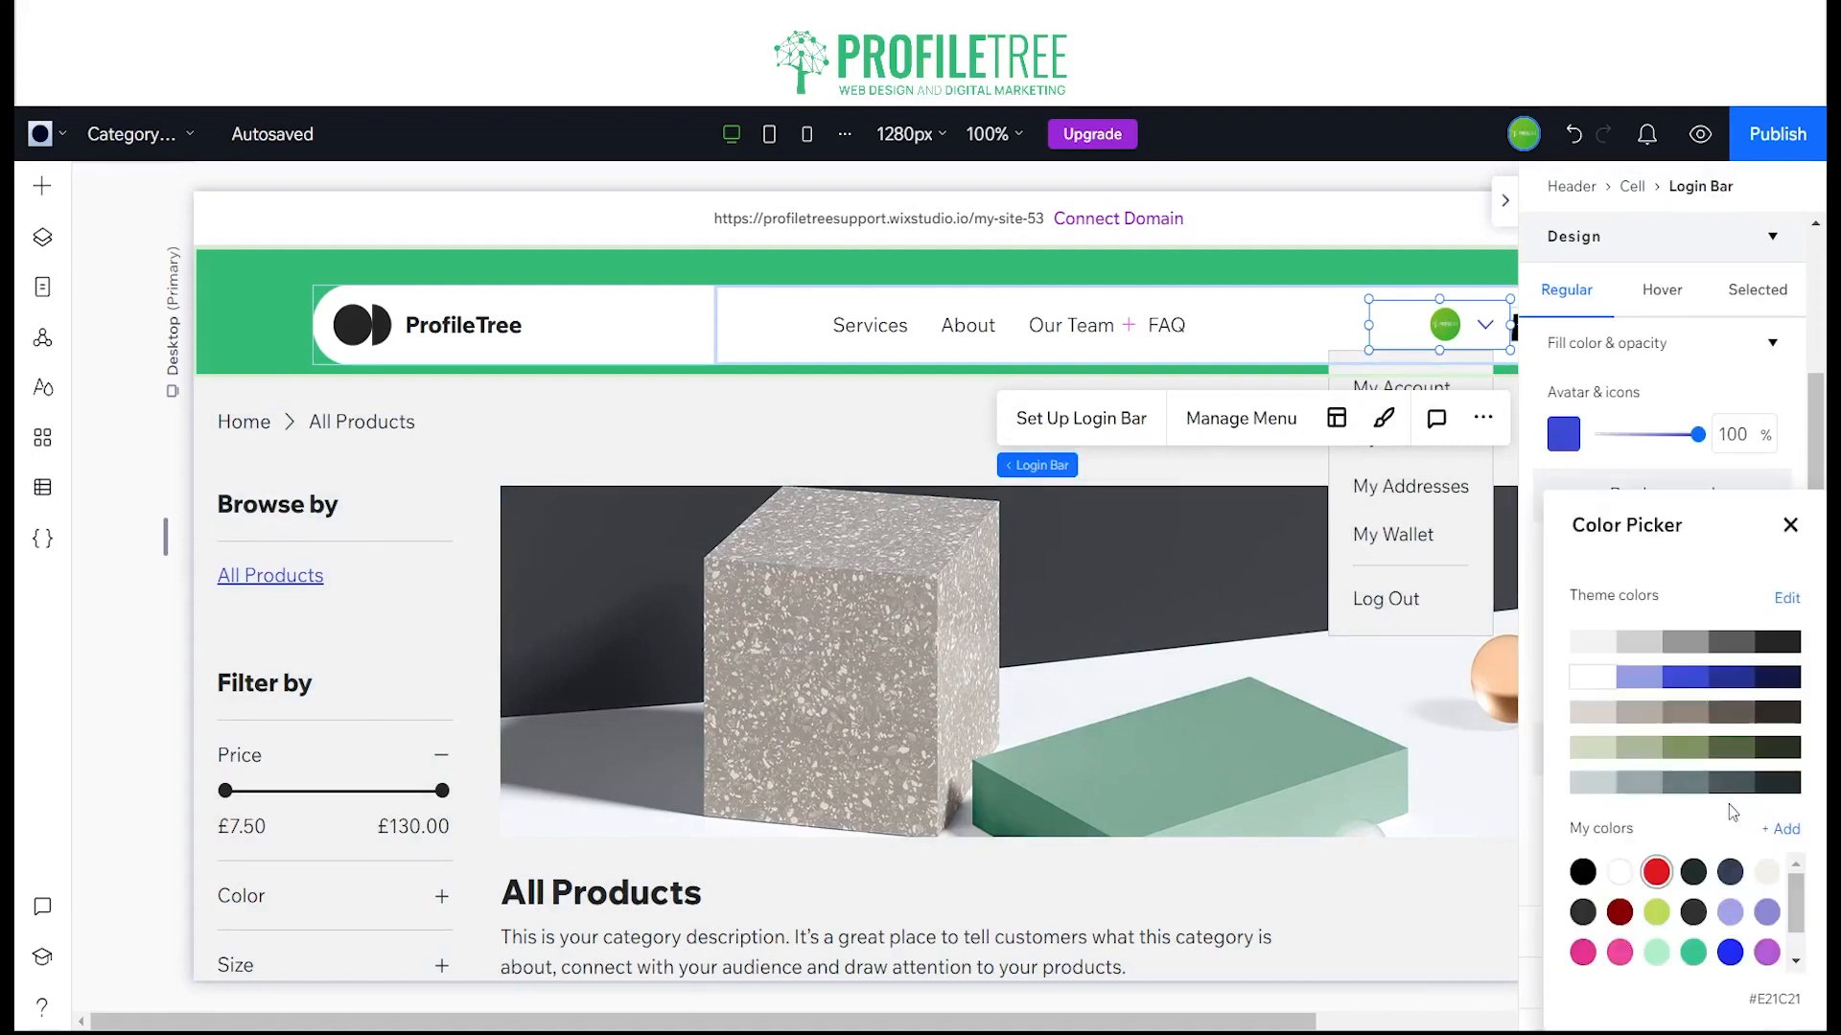
{"action": "left_click", "coordinate": [1584, 871]}
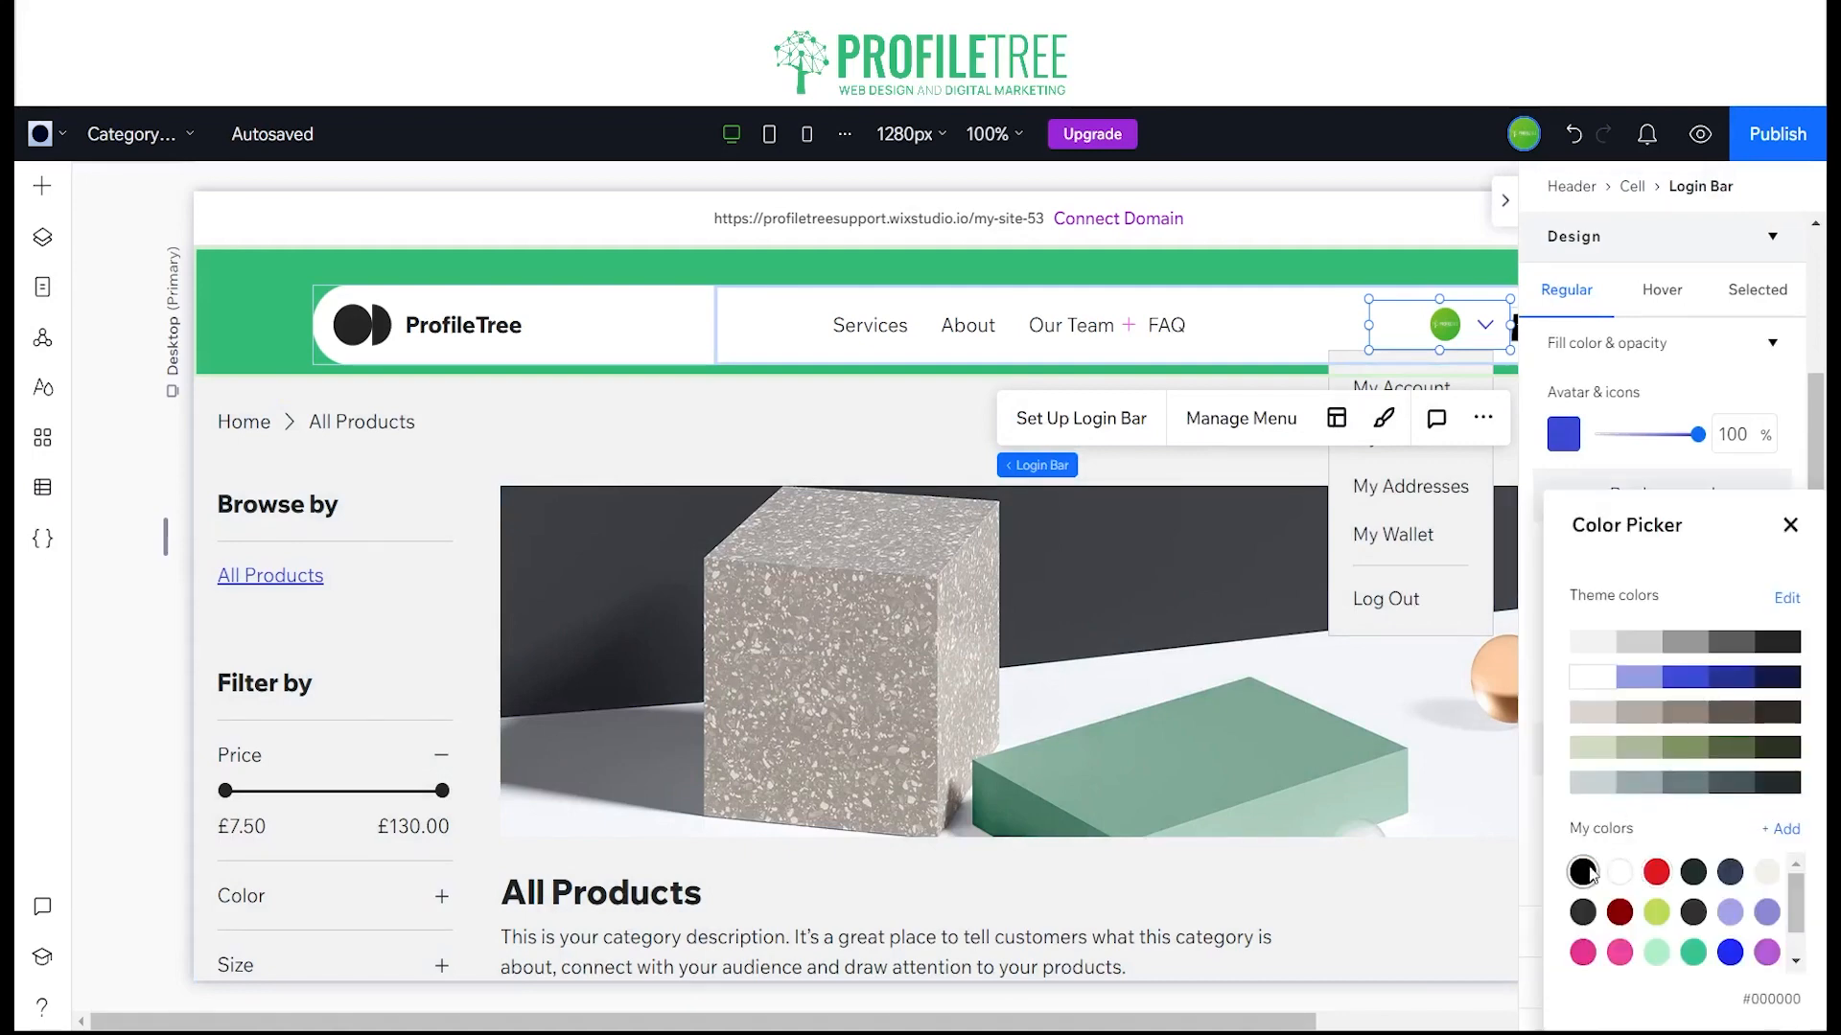
{"action": "left_click", "coordinate": [1789, 526]}
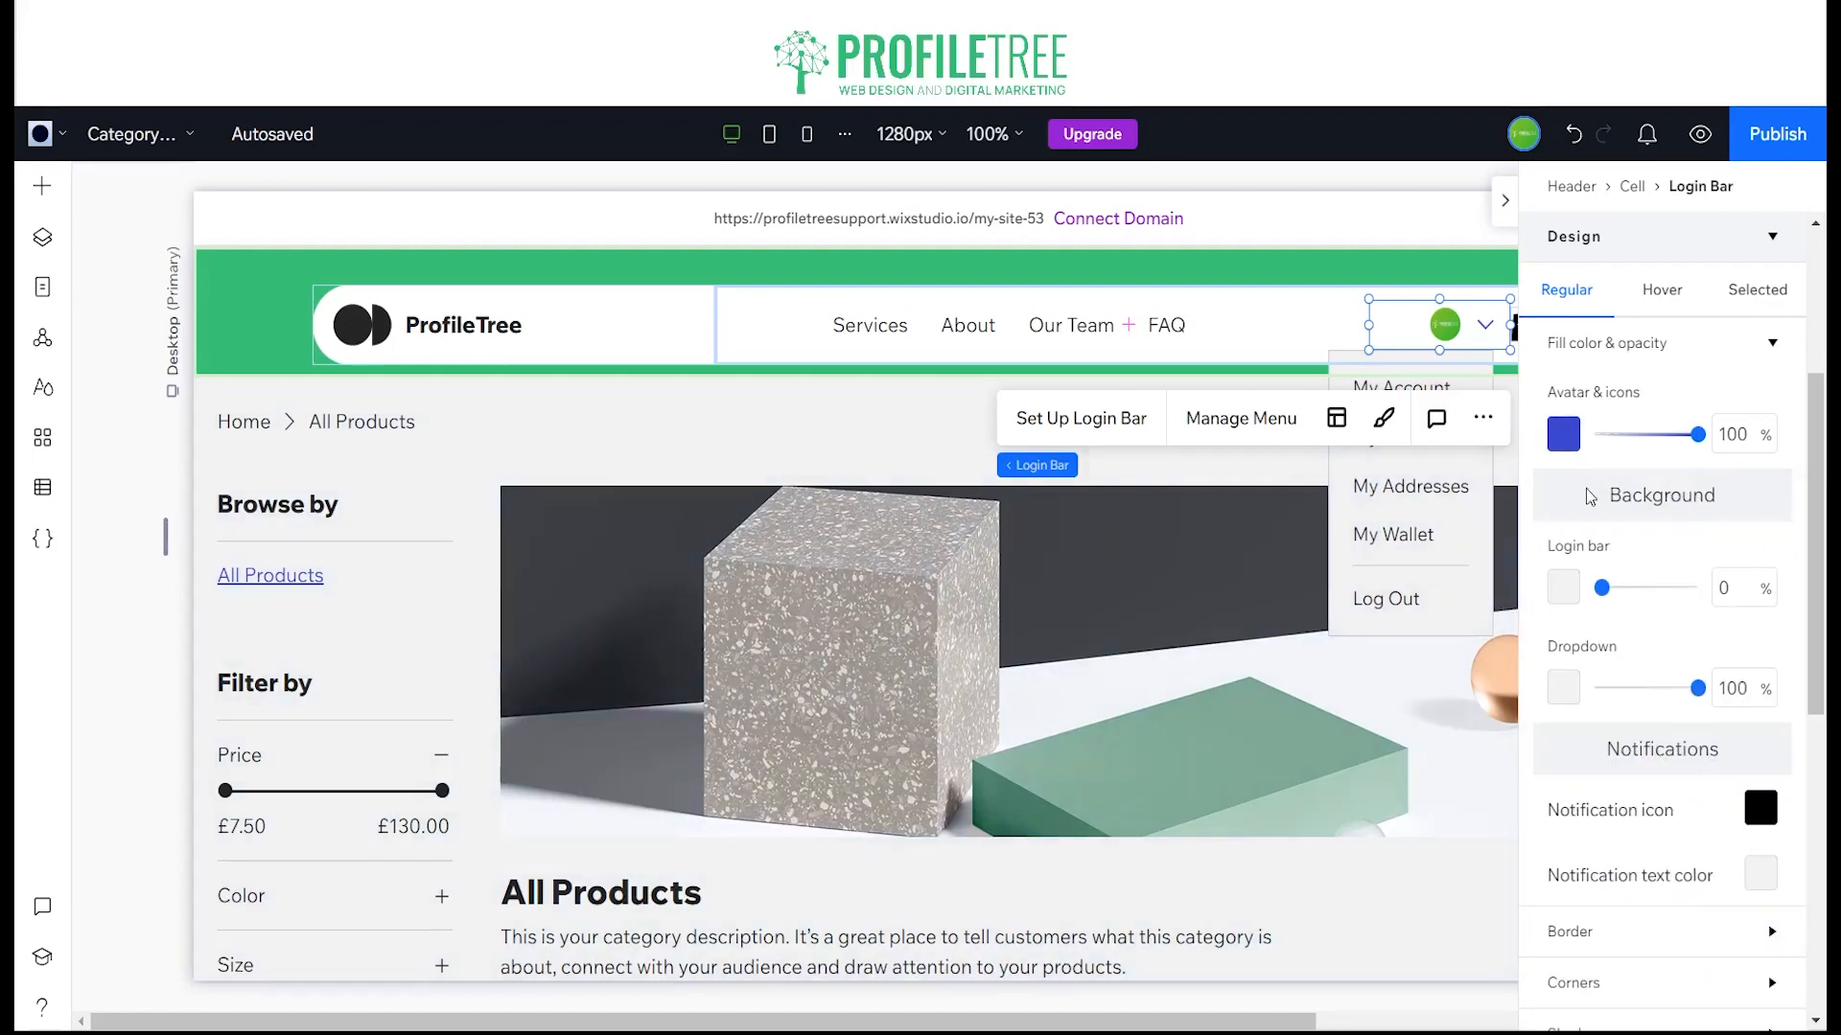
{"action": "scroll", "coordinate": [1582, 901], "scroll_direction": "down", "scroll_amount": 4}
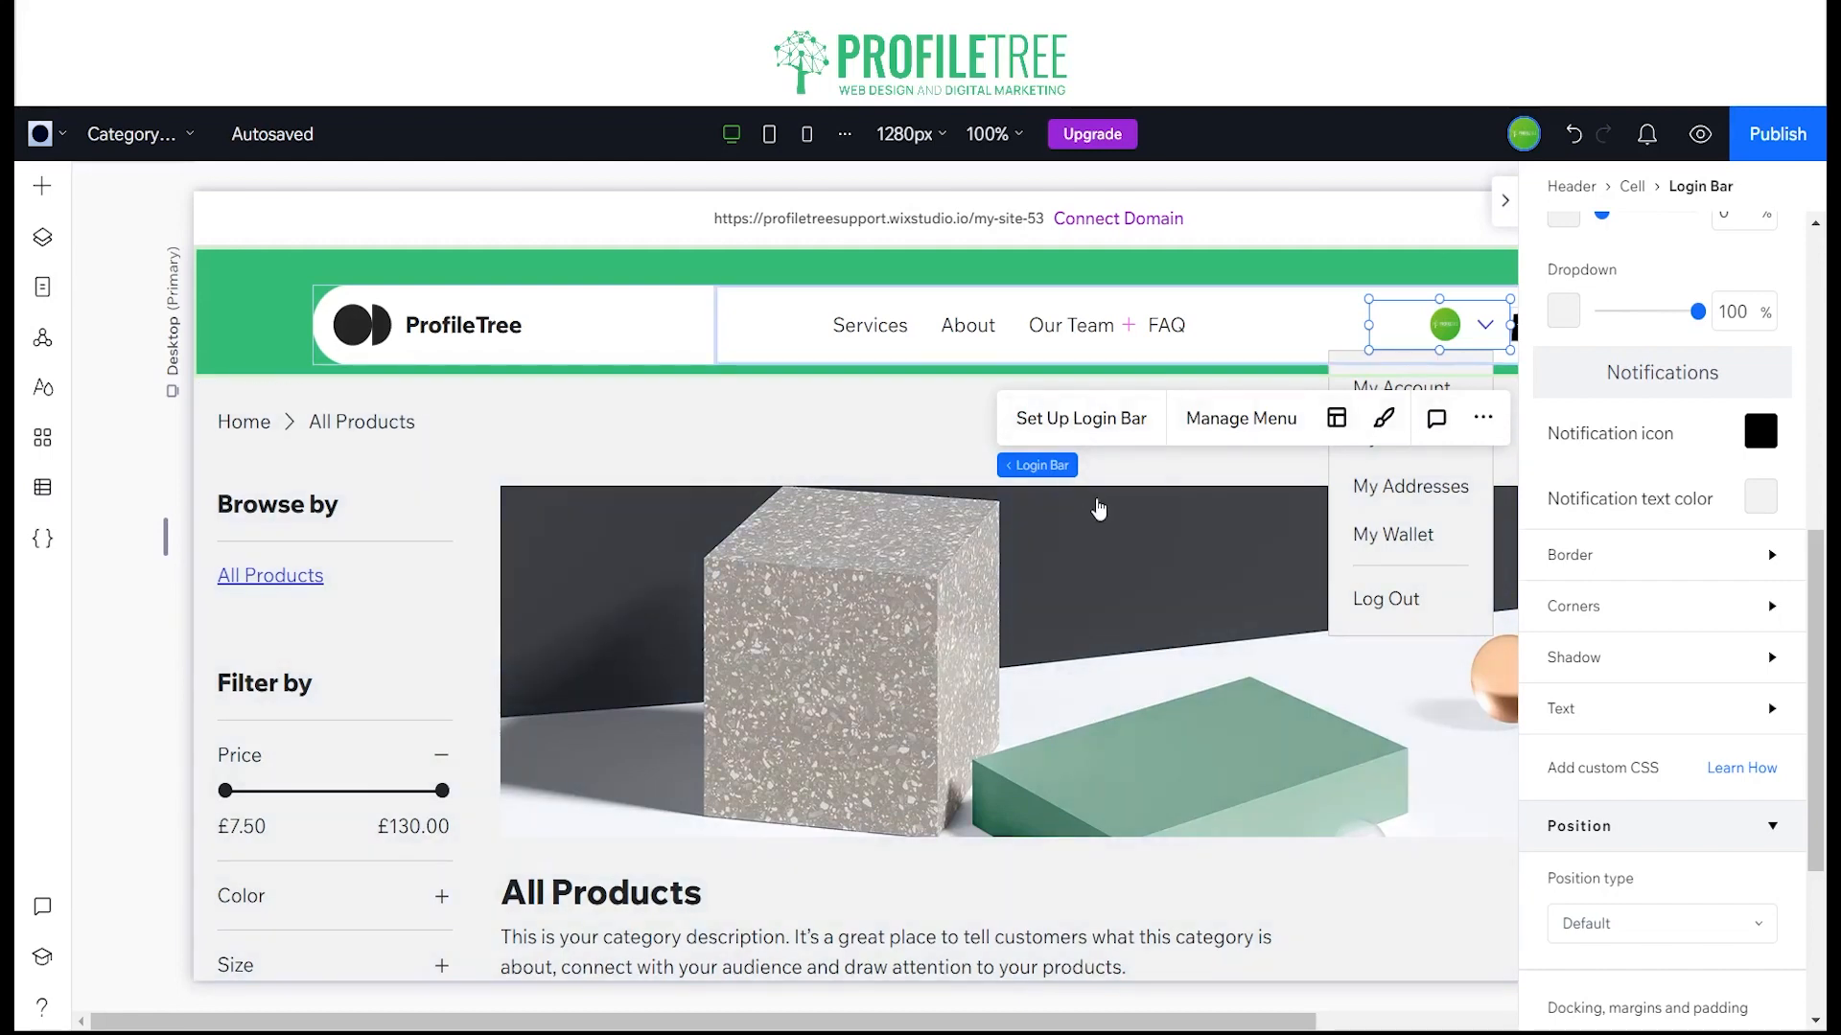
Step: Try the Initials, Name and Full layouts for the login bar, then return it to the Avatar layout and close its settings
{"action": "left_click", "coordinate": [1081, 419]}
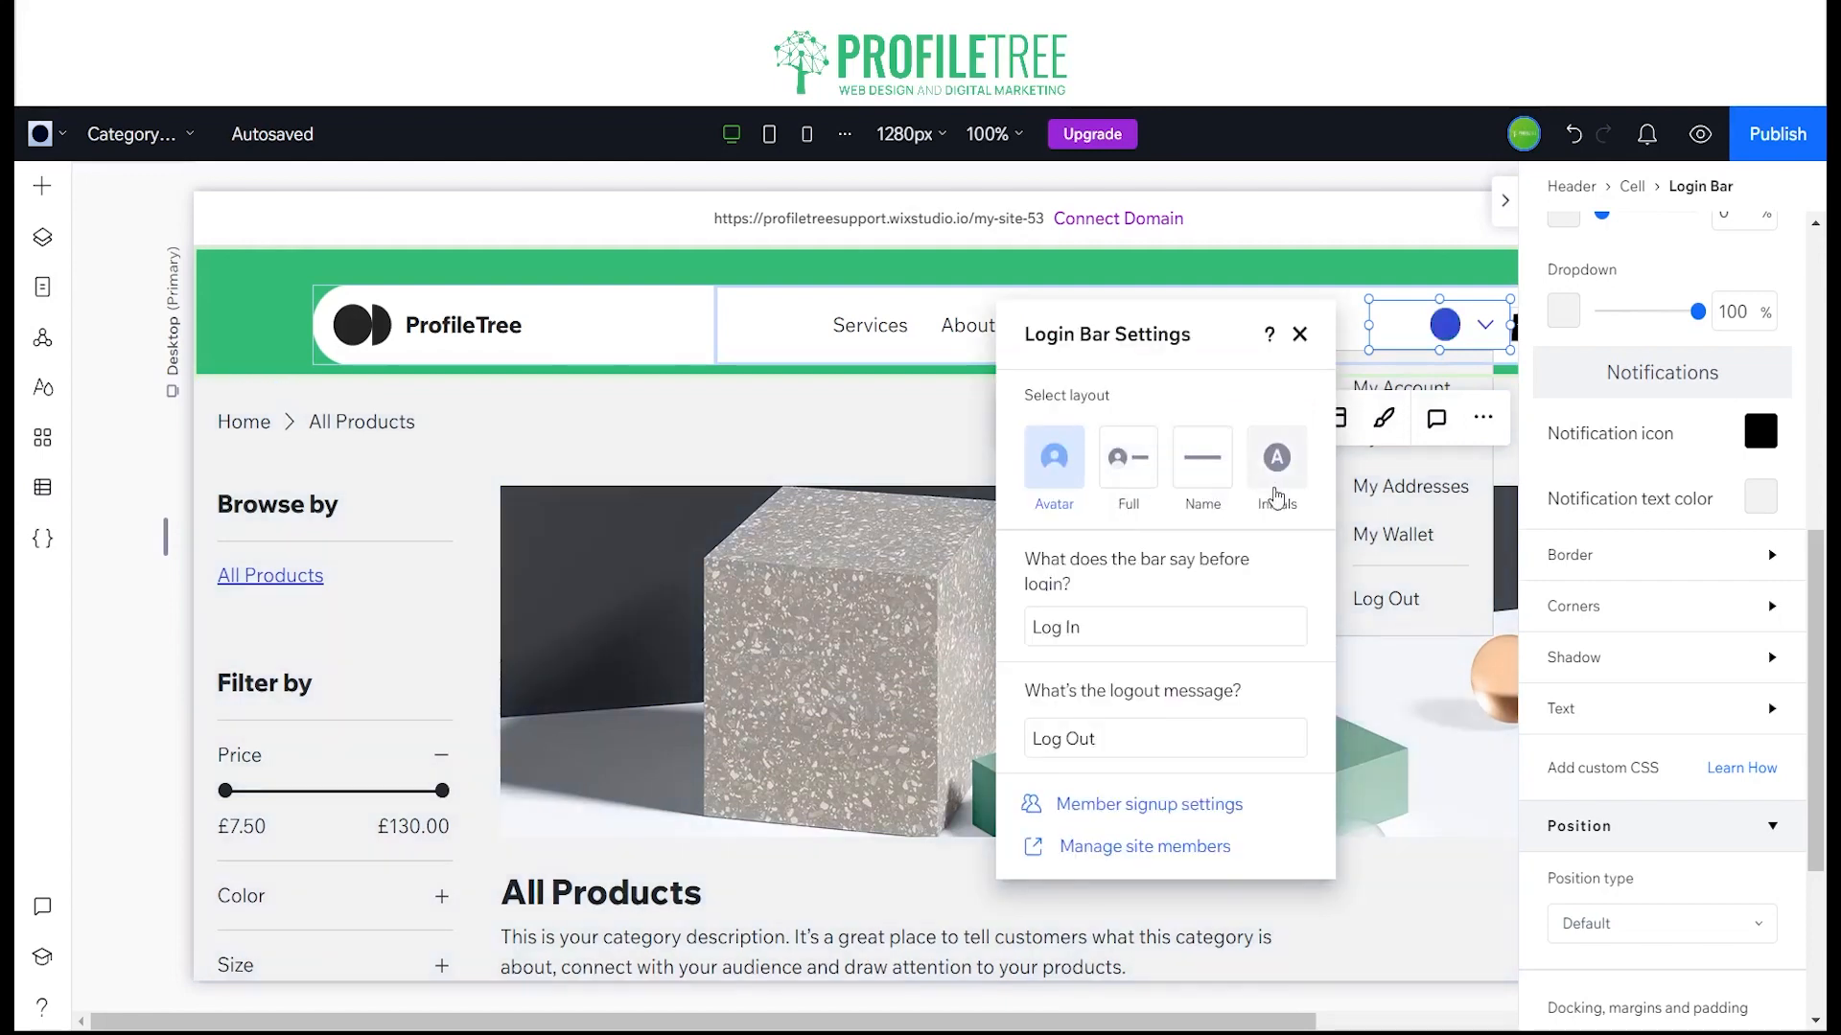
{"action": "left_click", "coordinate": [1276, 484]}
{"action": "left_click", "coordinate": [1215, 487]}
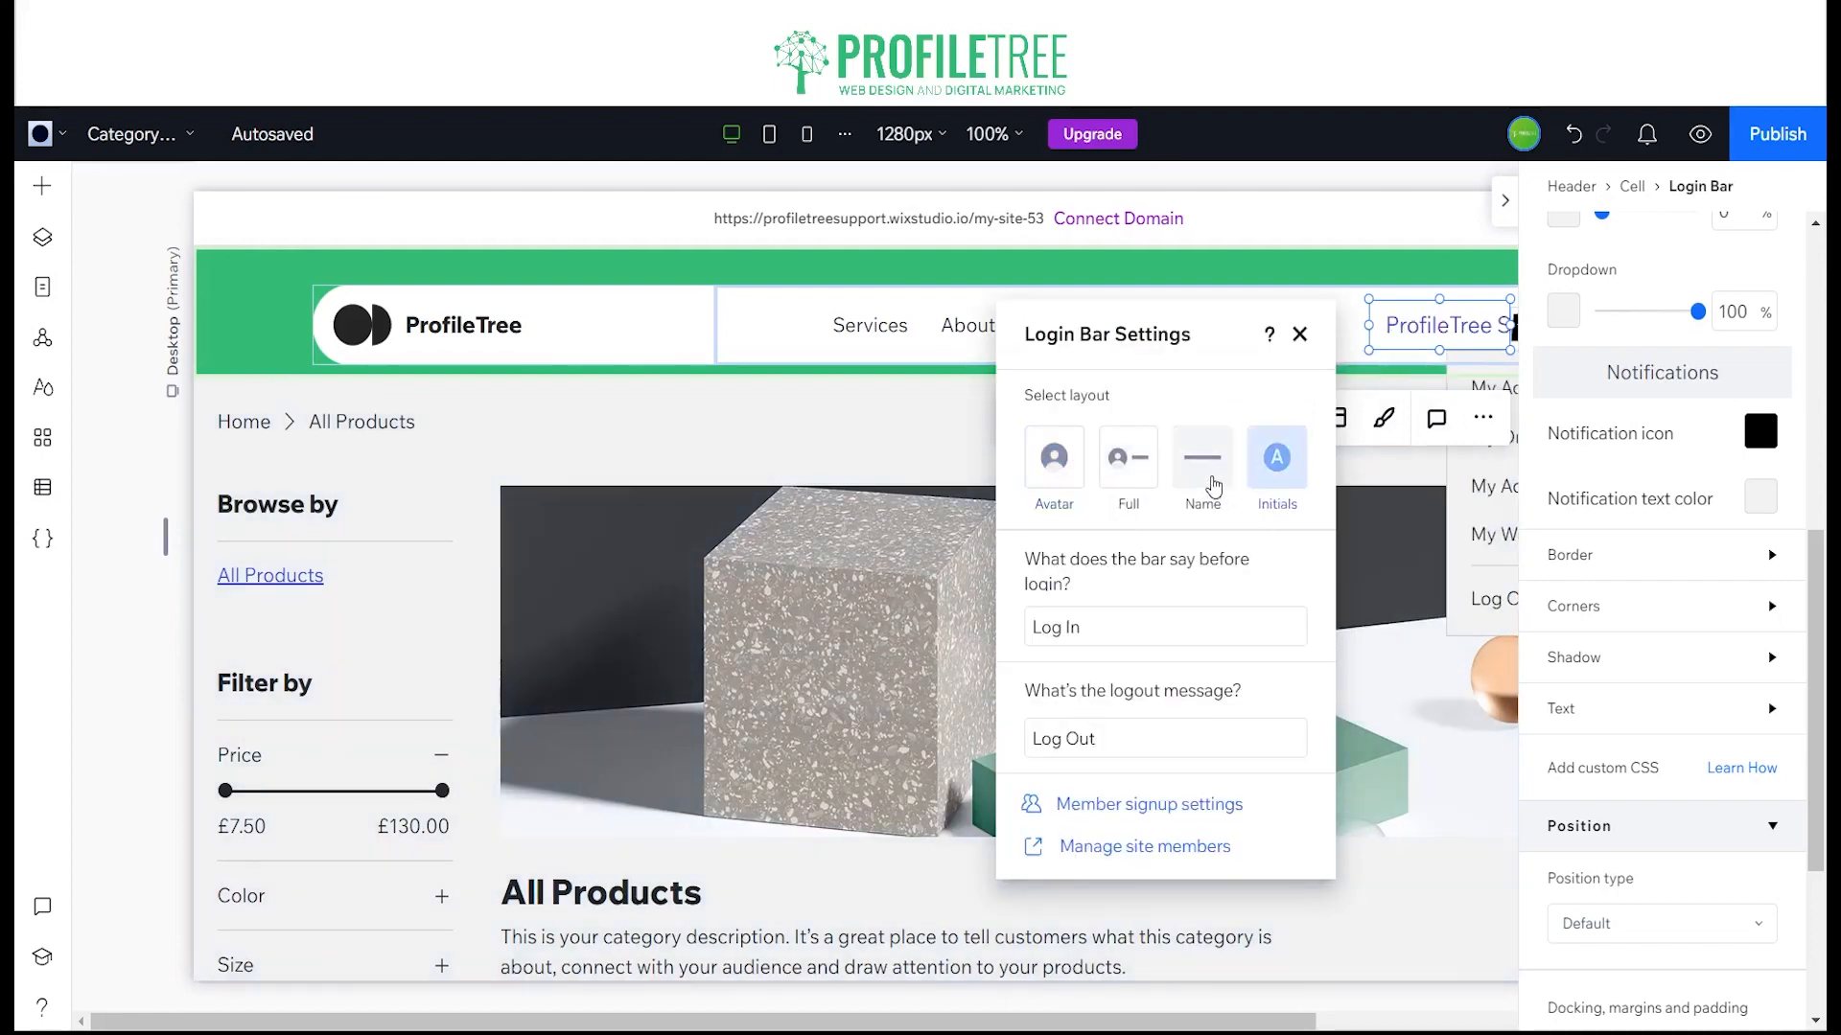
{"action": "left_click", "coordinate": [1122, 473]}
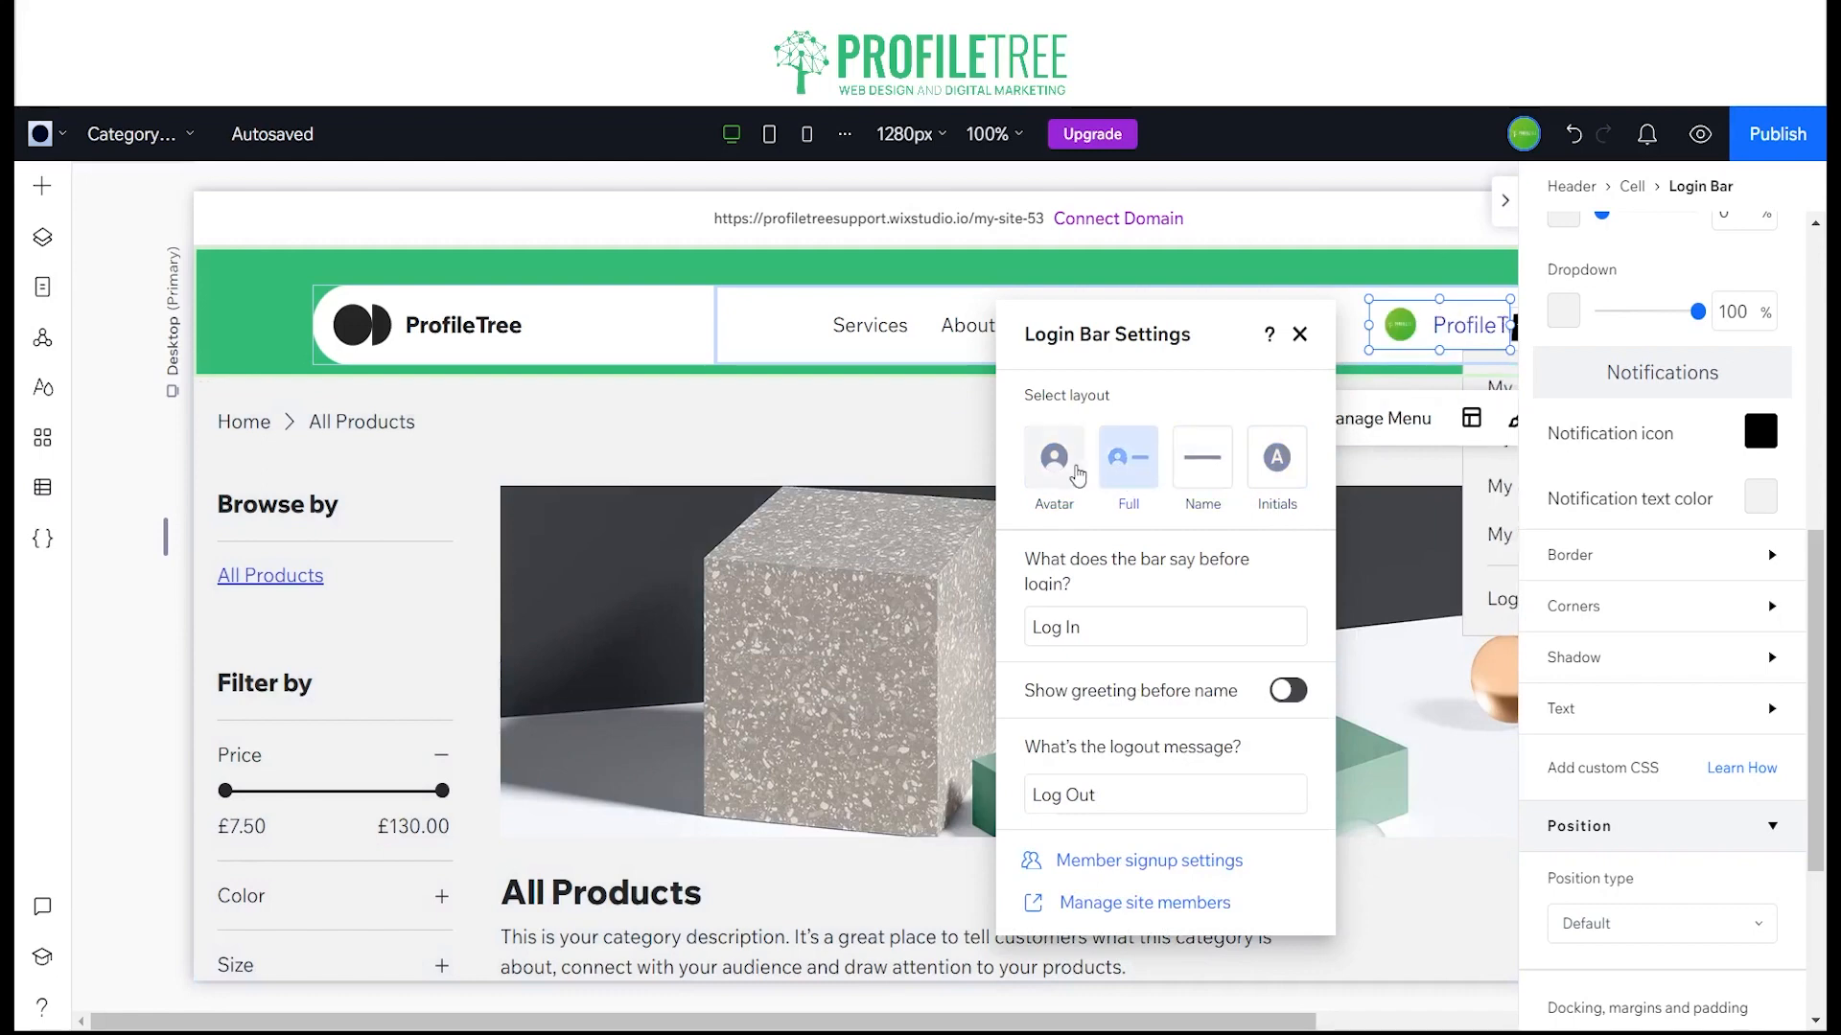
{"action": "left_click", "coordinate": [1076, 475]}
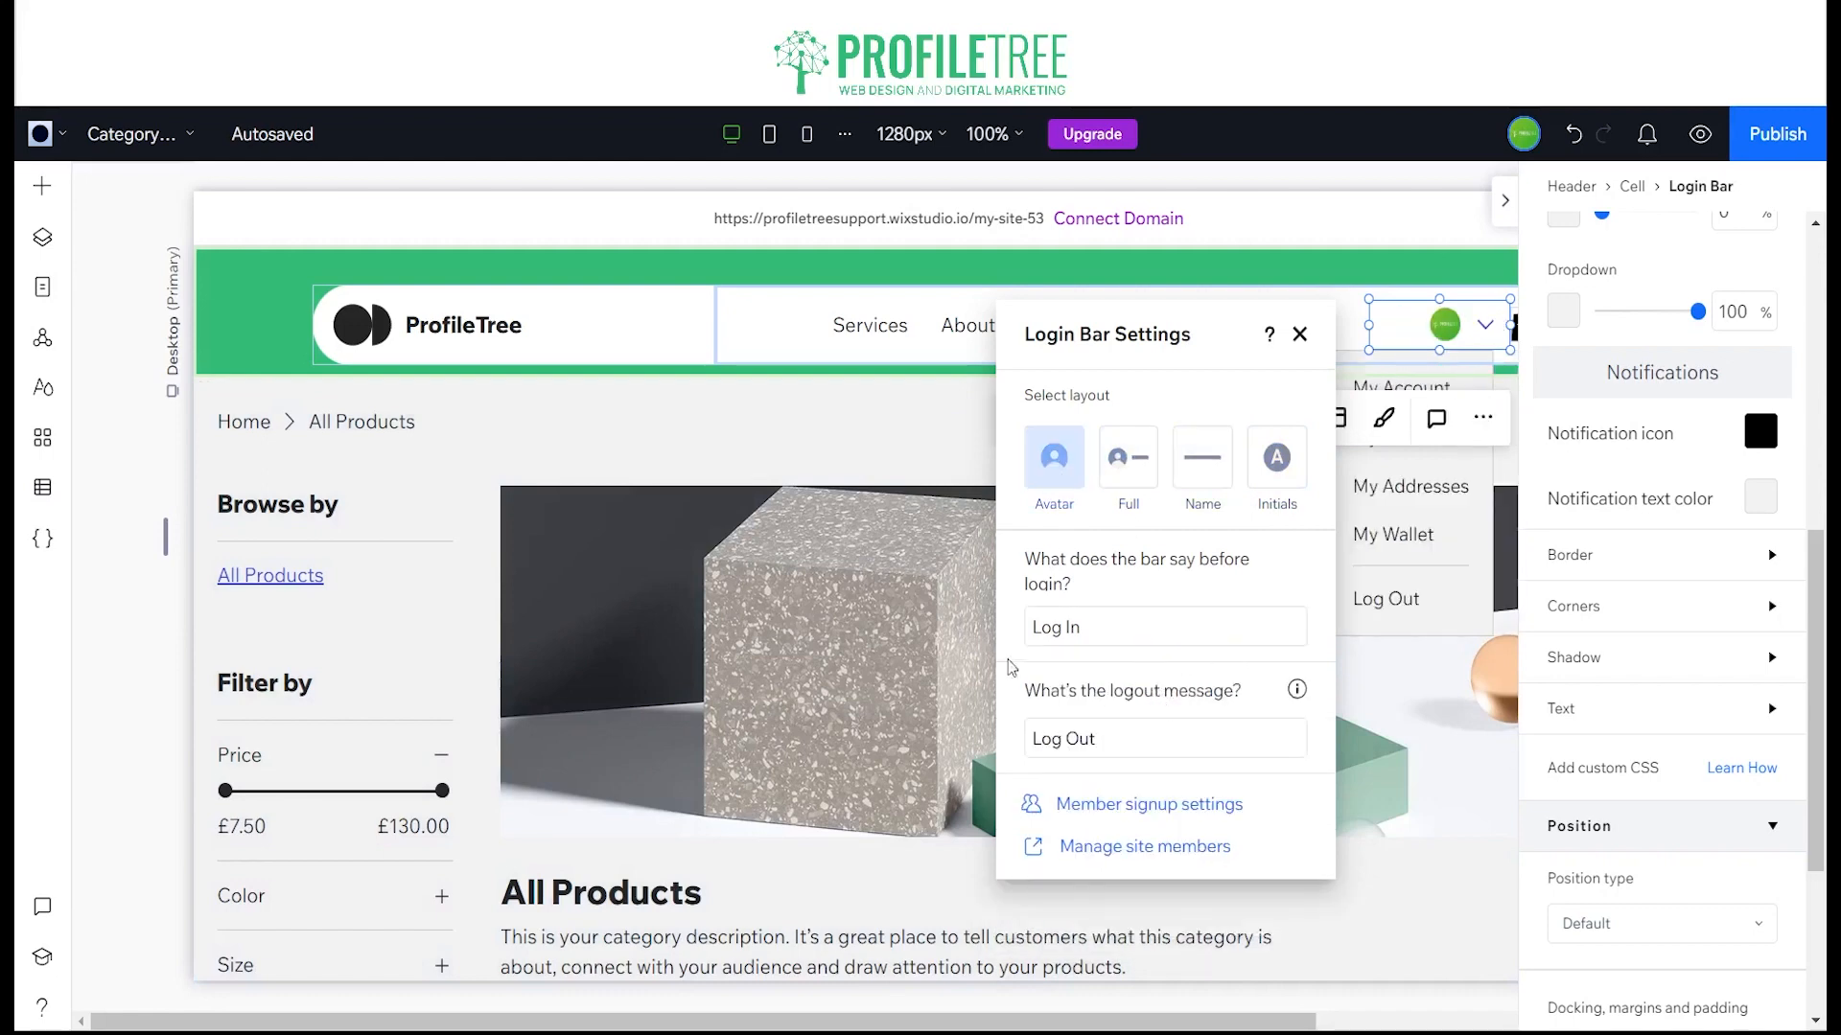
{"action": "left_click", "coordinate": [1300, 334]}
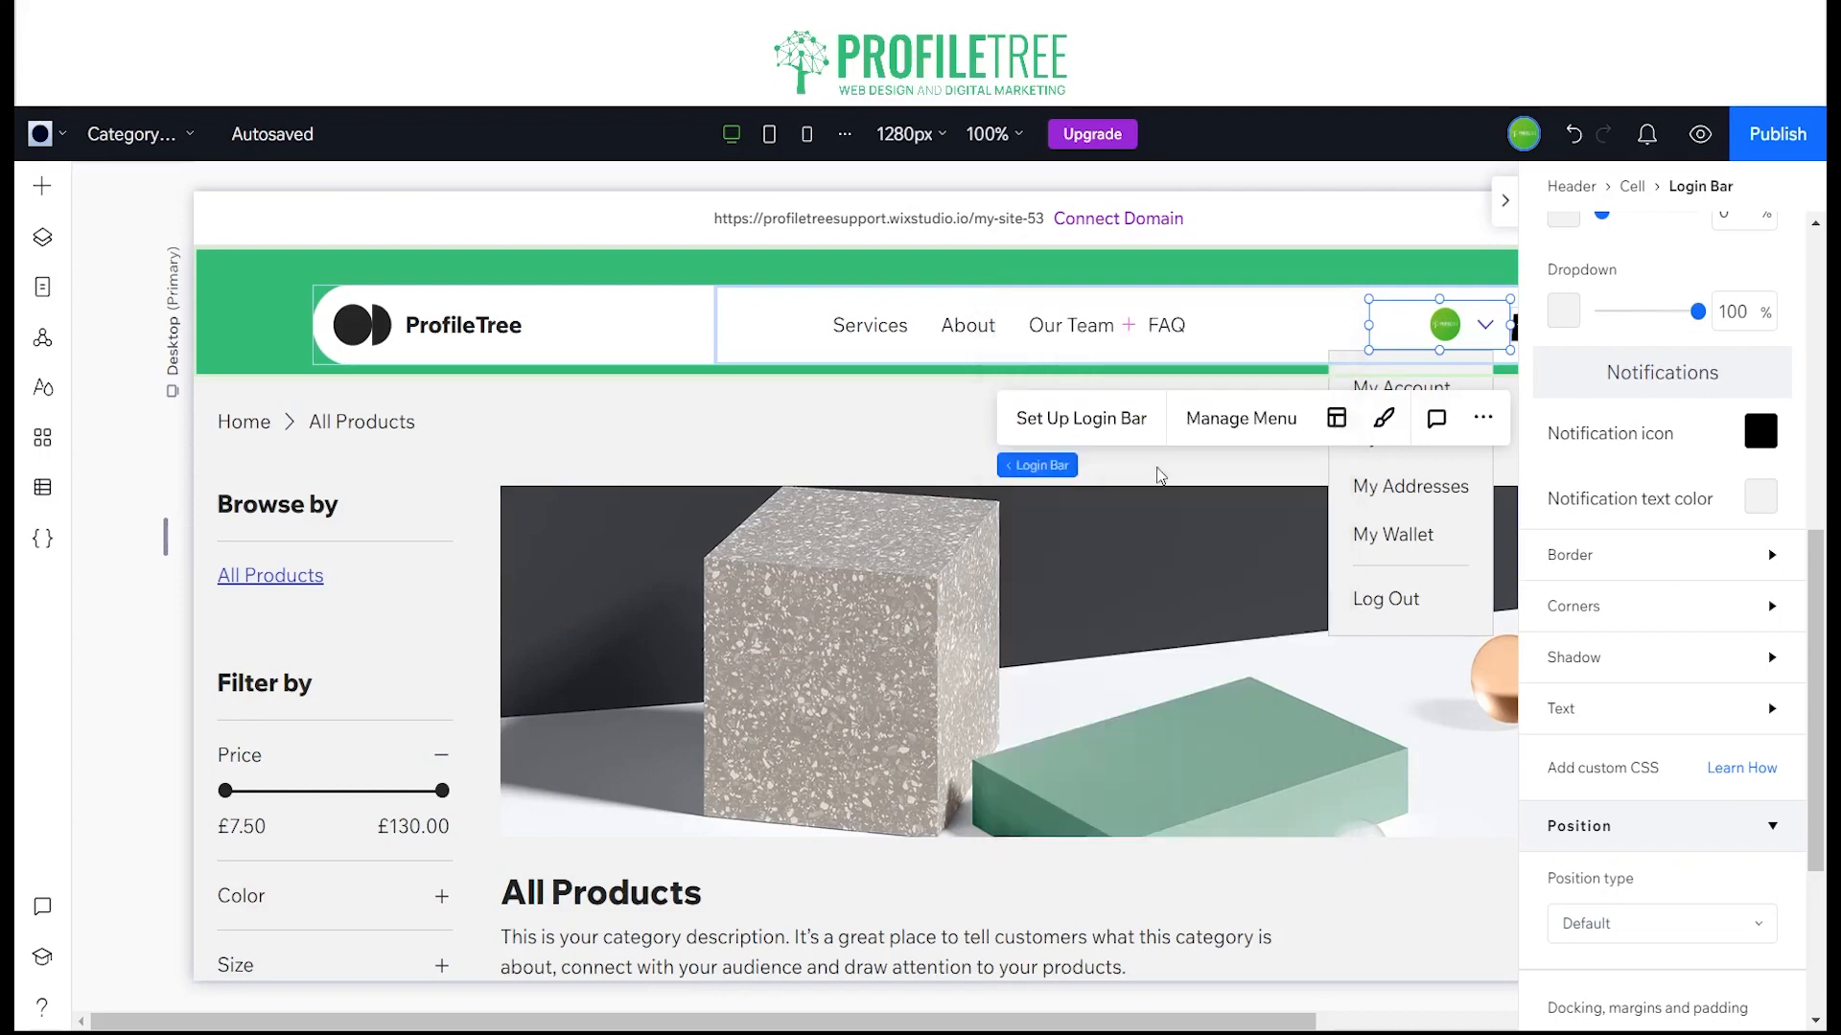
{"action": "left_click", "coordinate": [1504, 202]}
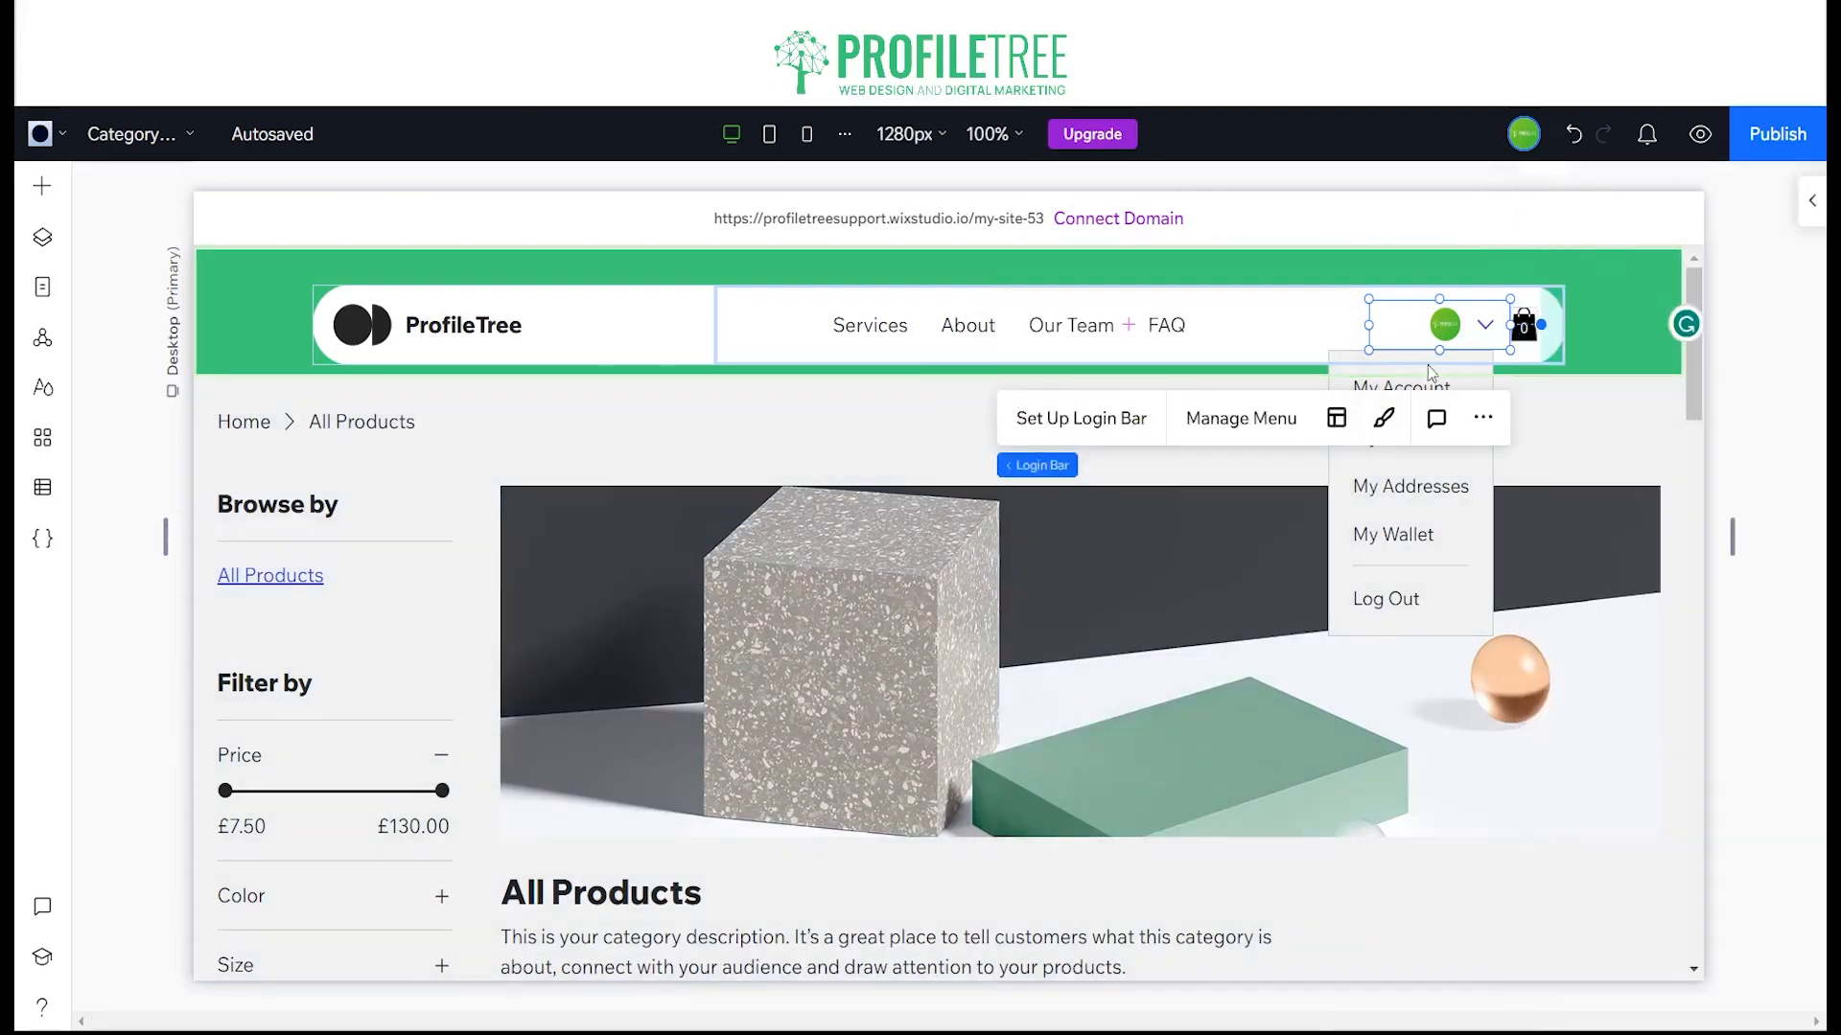
Step: Deselect the login bar and switch the editor from the Category Page to the Home page
{"action": "left_click", "coordinate": [1595, 443]}
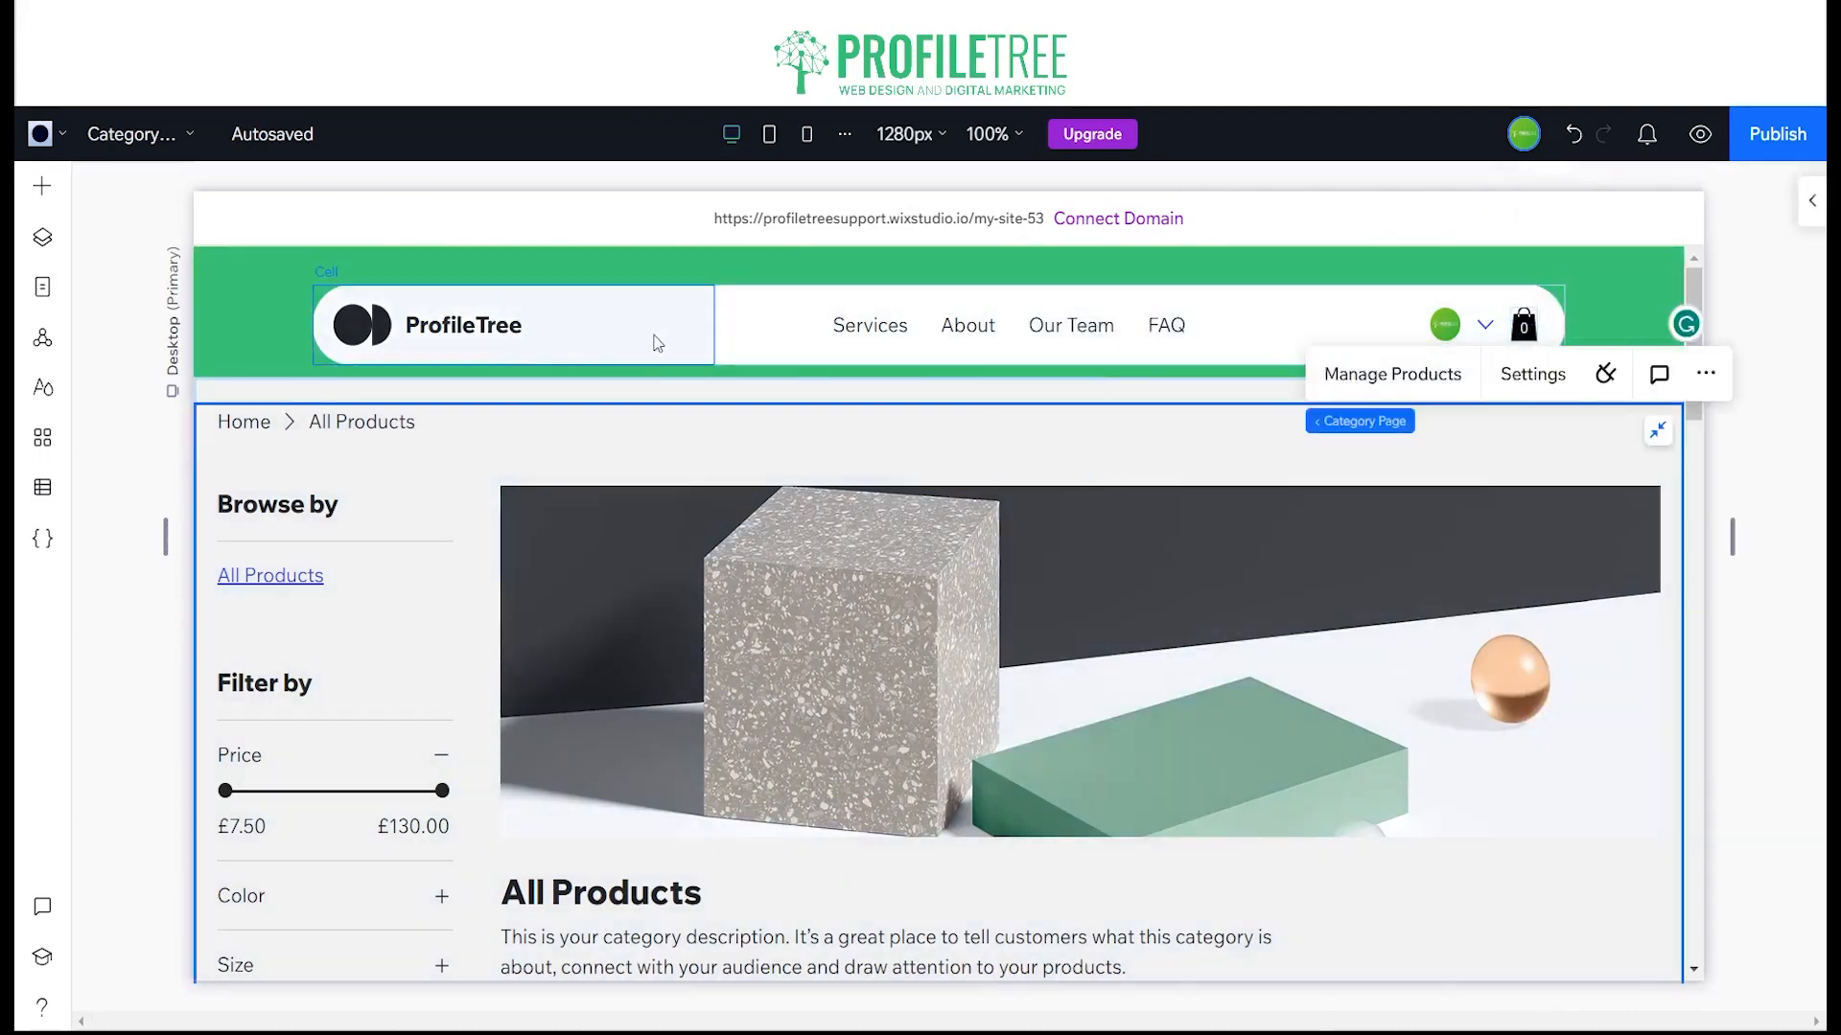
{"action": "left_click", "coordinate": [132, 134]}
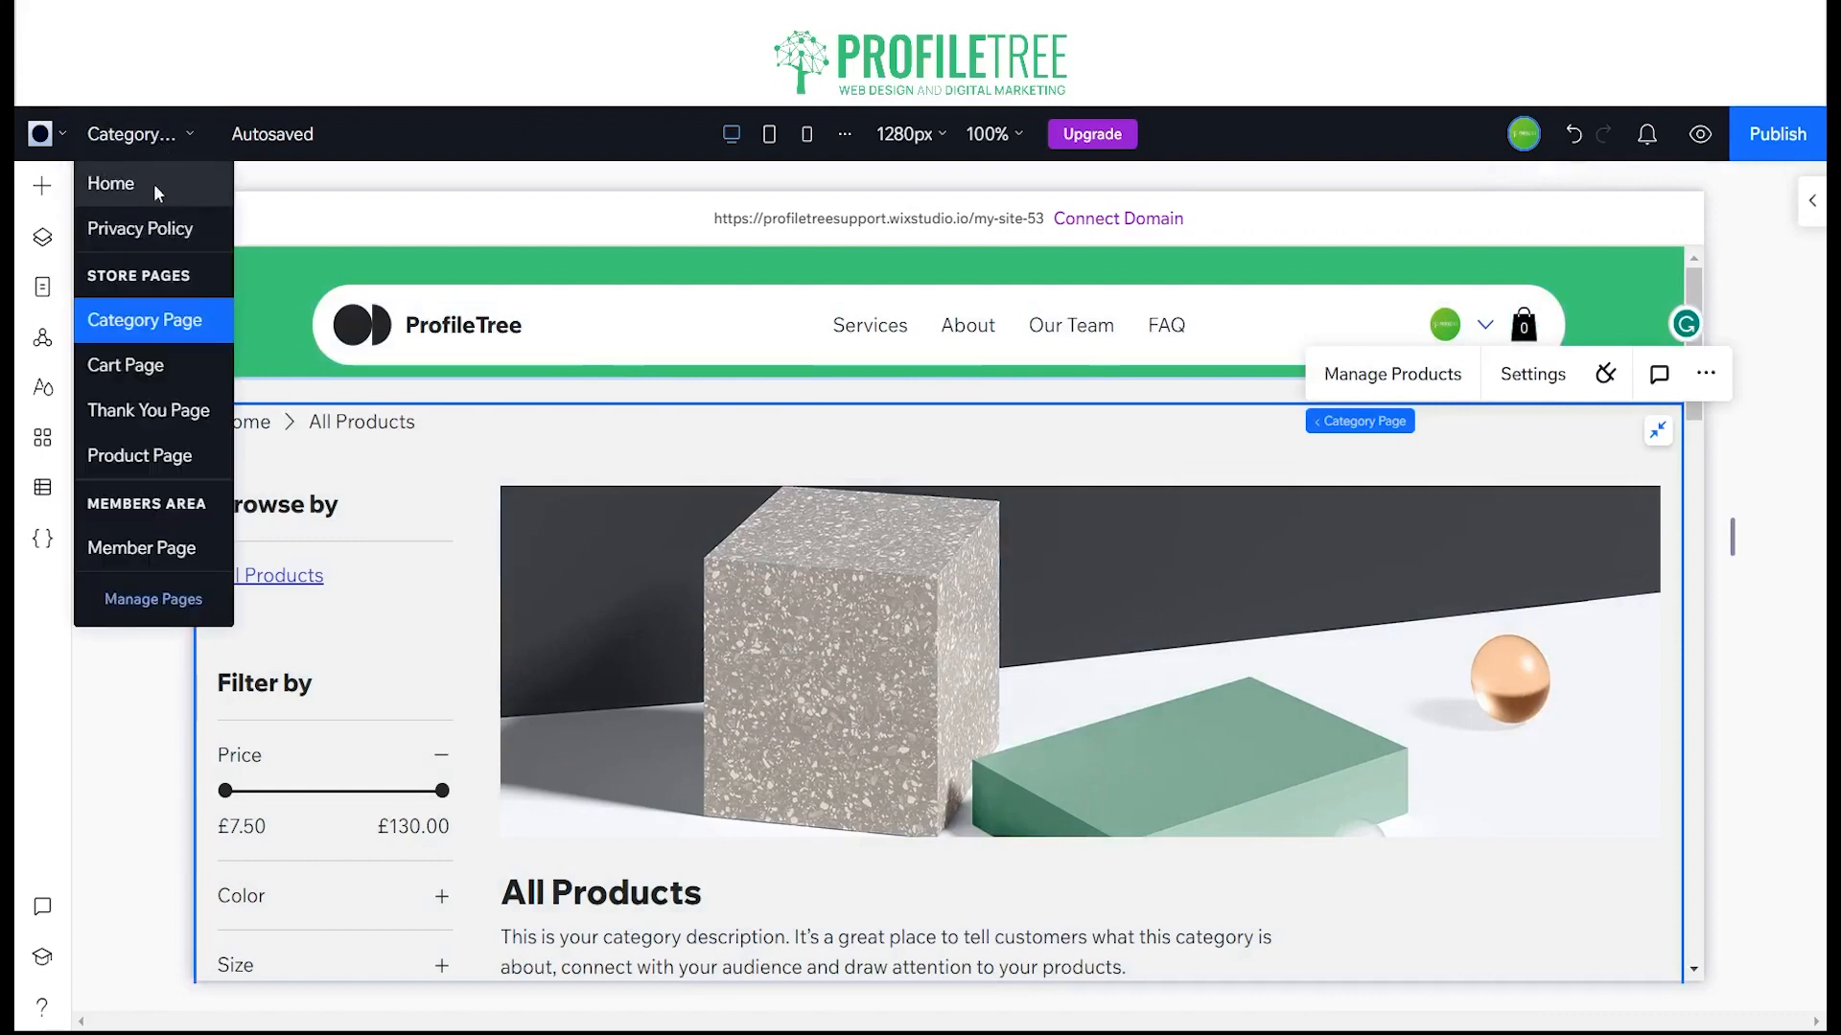
{"action": "left_click", "coordinate": [158, 194]}
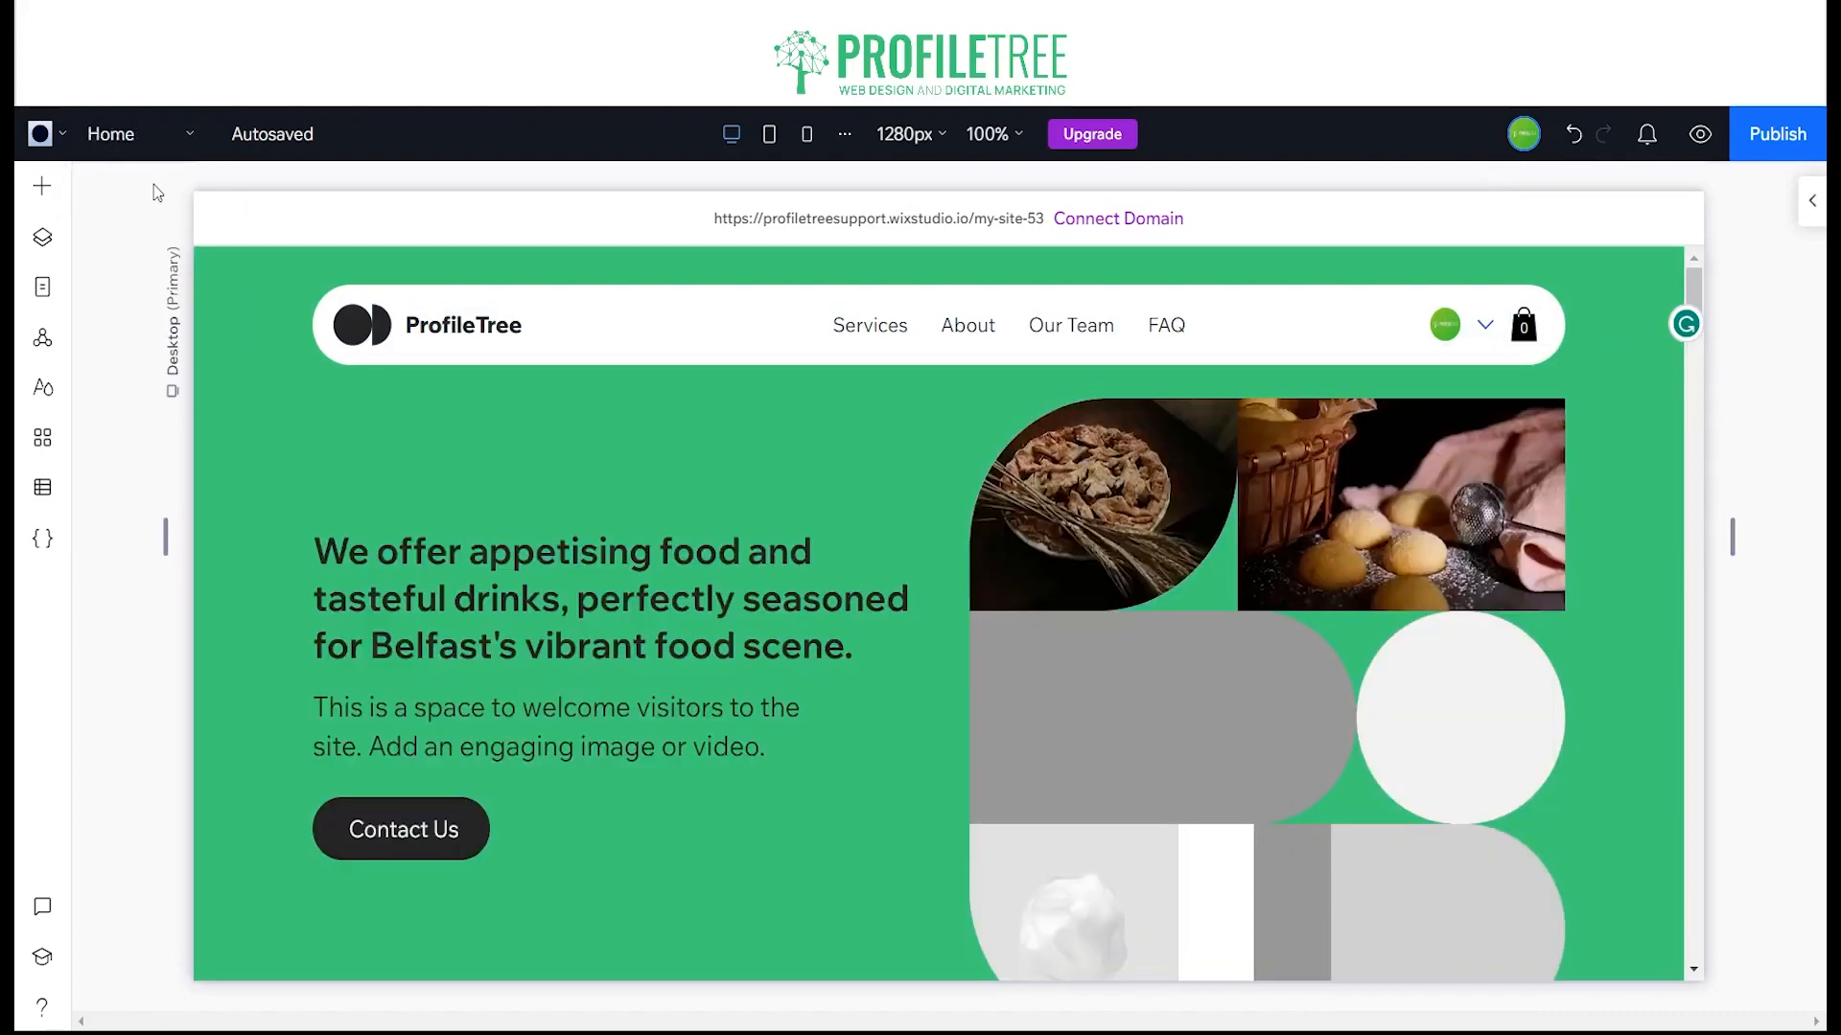
Step: Review the Home page from the hero section and its pastry images down to the Get in Touch form and footer
{"action": "scroll", "coordinate": [671, 587], "scroll_direction": "down", "scroll_amount": 4}
{"action": "scroll", "coordinate": [902, 533], "scroll_direction": "up", "scroll_amount": 4}
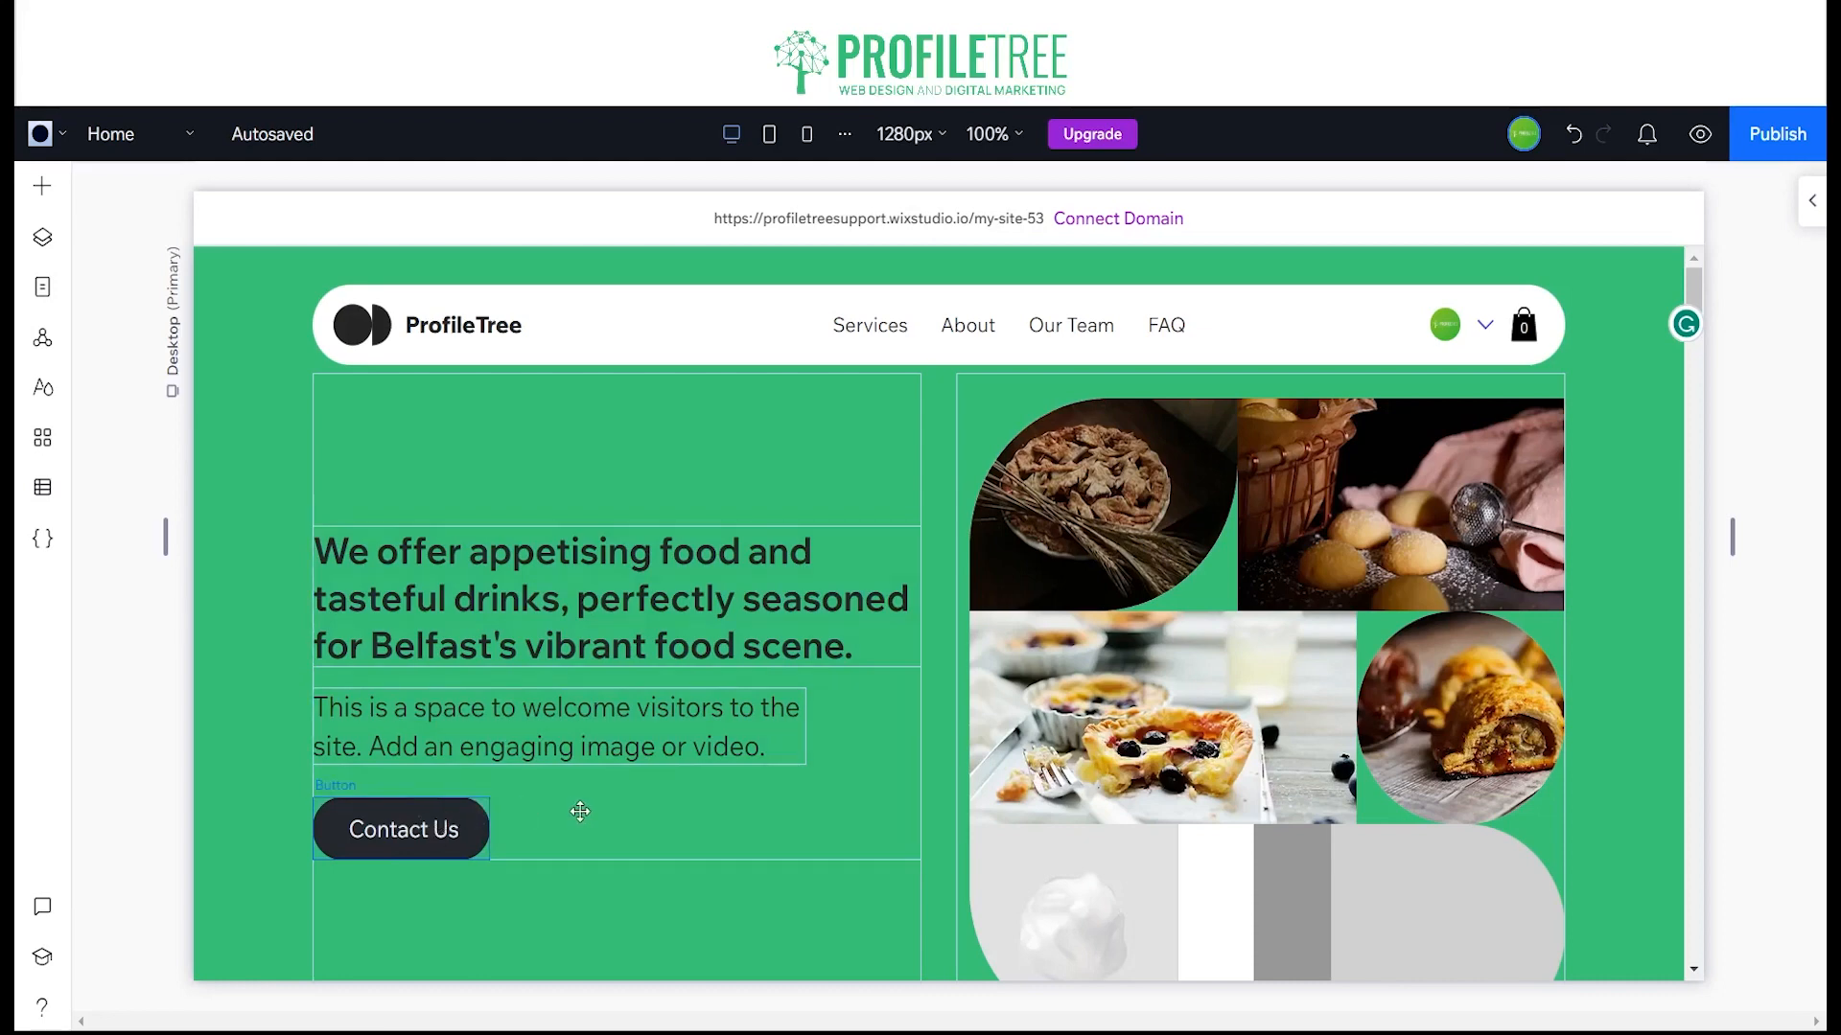
{"action": "scroll", "coordinate": [473, 809], "scroll_direction": "down", "scroll_amount": 15}
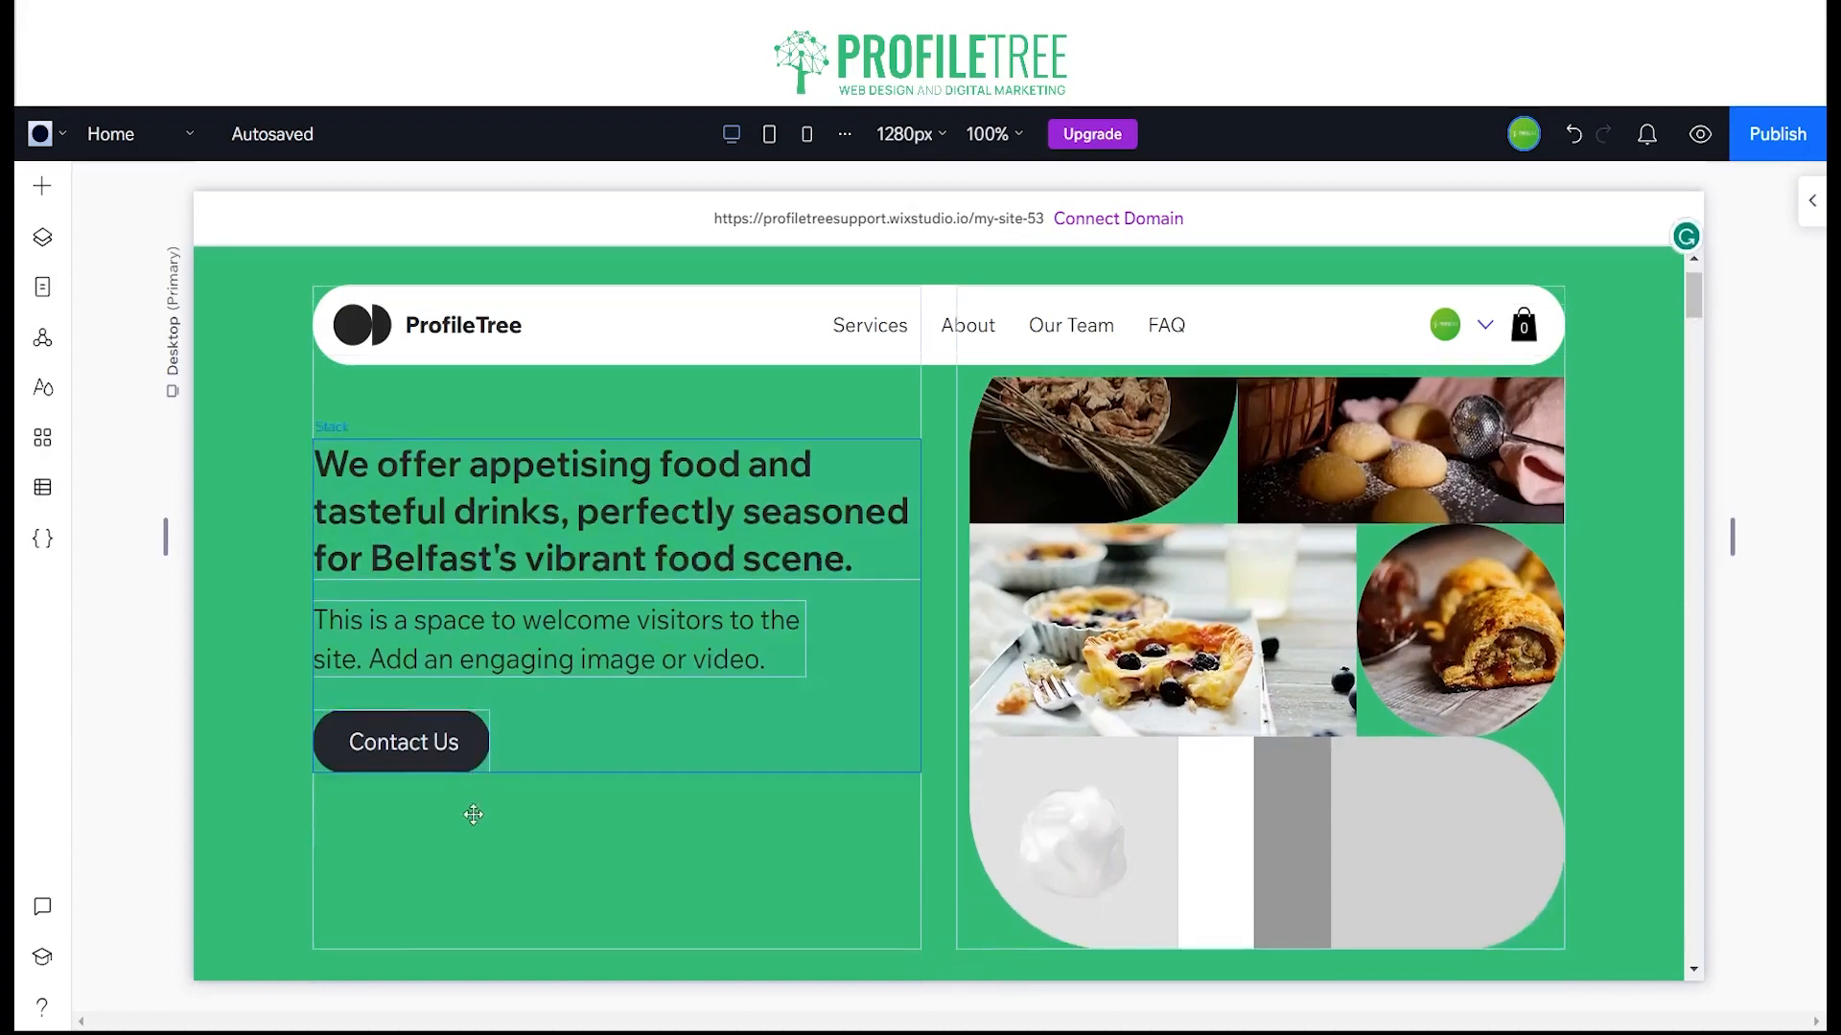
{"action": "scroll", "coordinate": [468, 811], "scroll_direction": "down", "scroll_amount": 20}
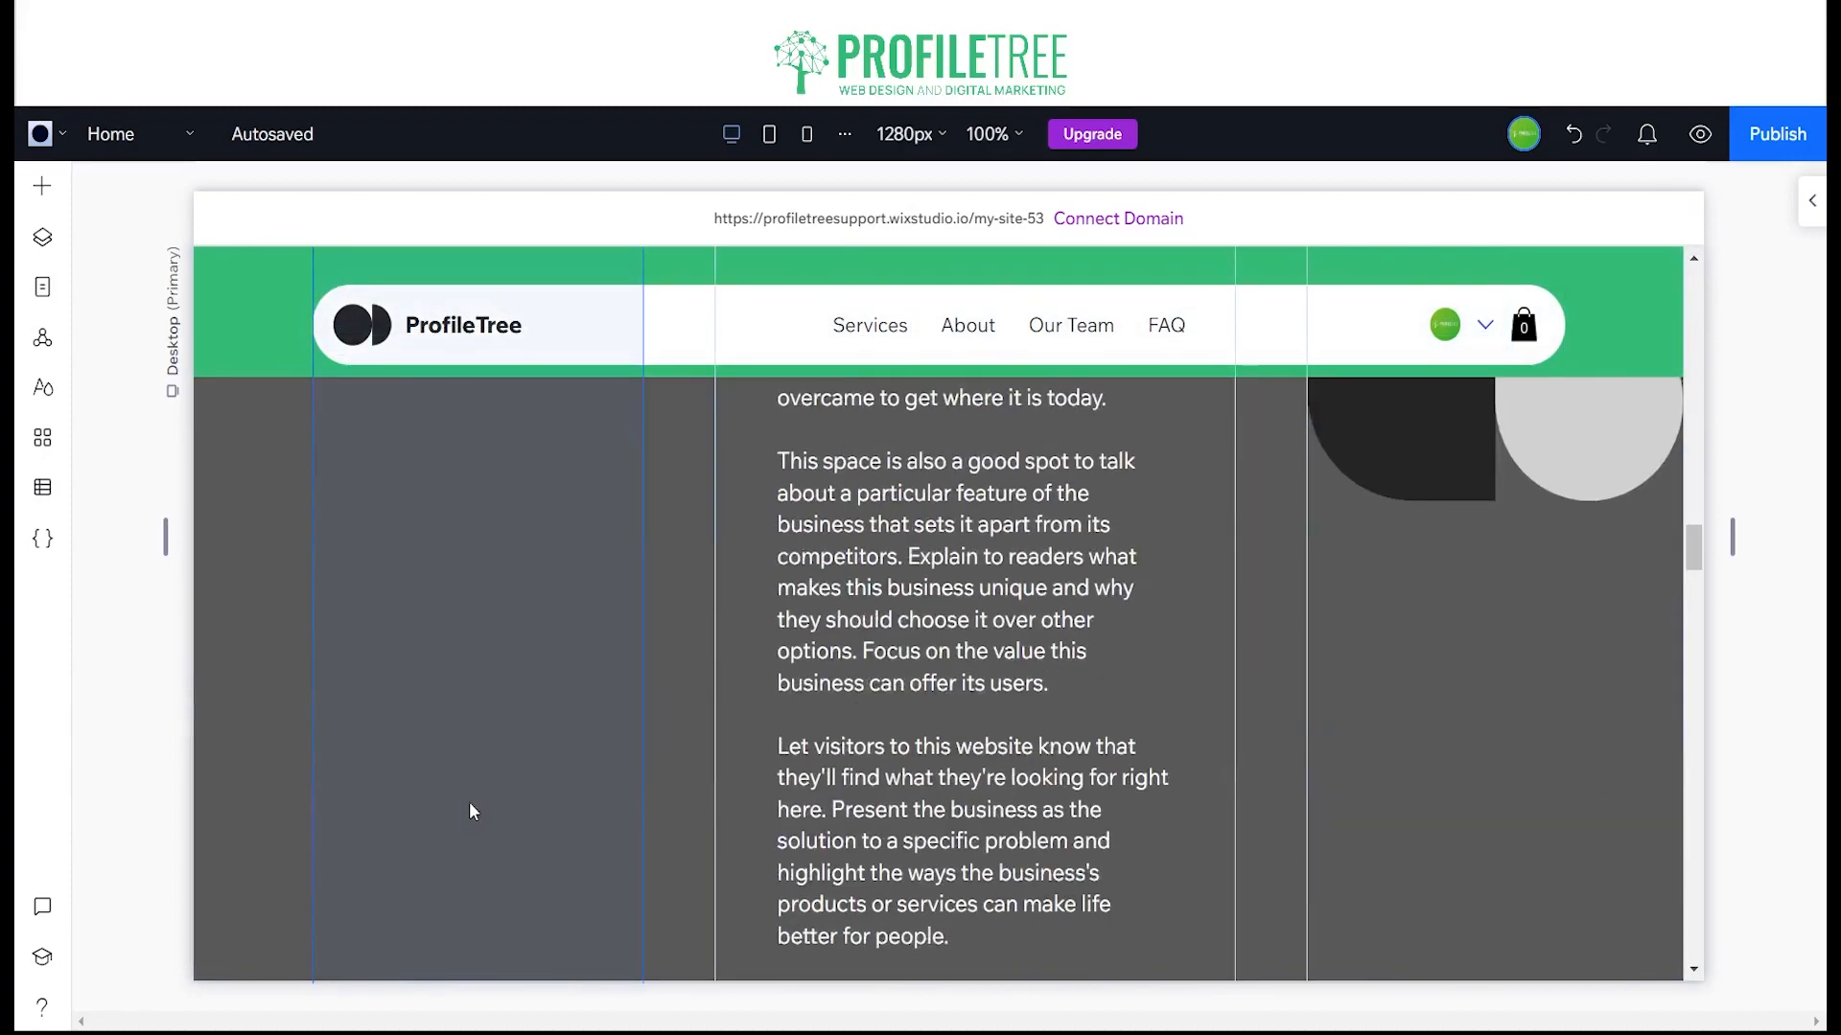
{"action": "scroll", "coordinate": [468, 807], "scroll_direction": "down", "scroll_amount": 20}
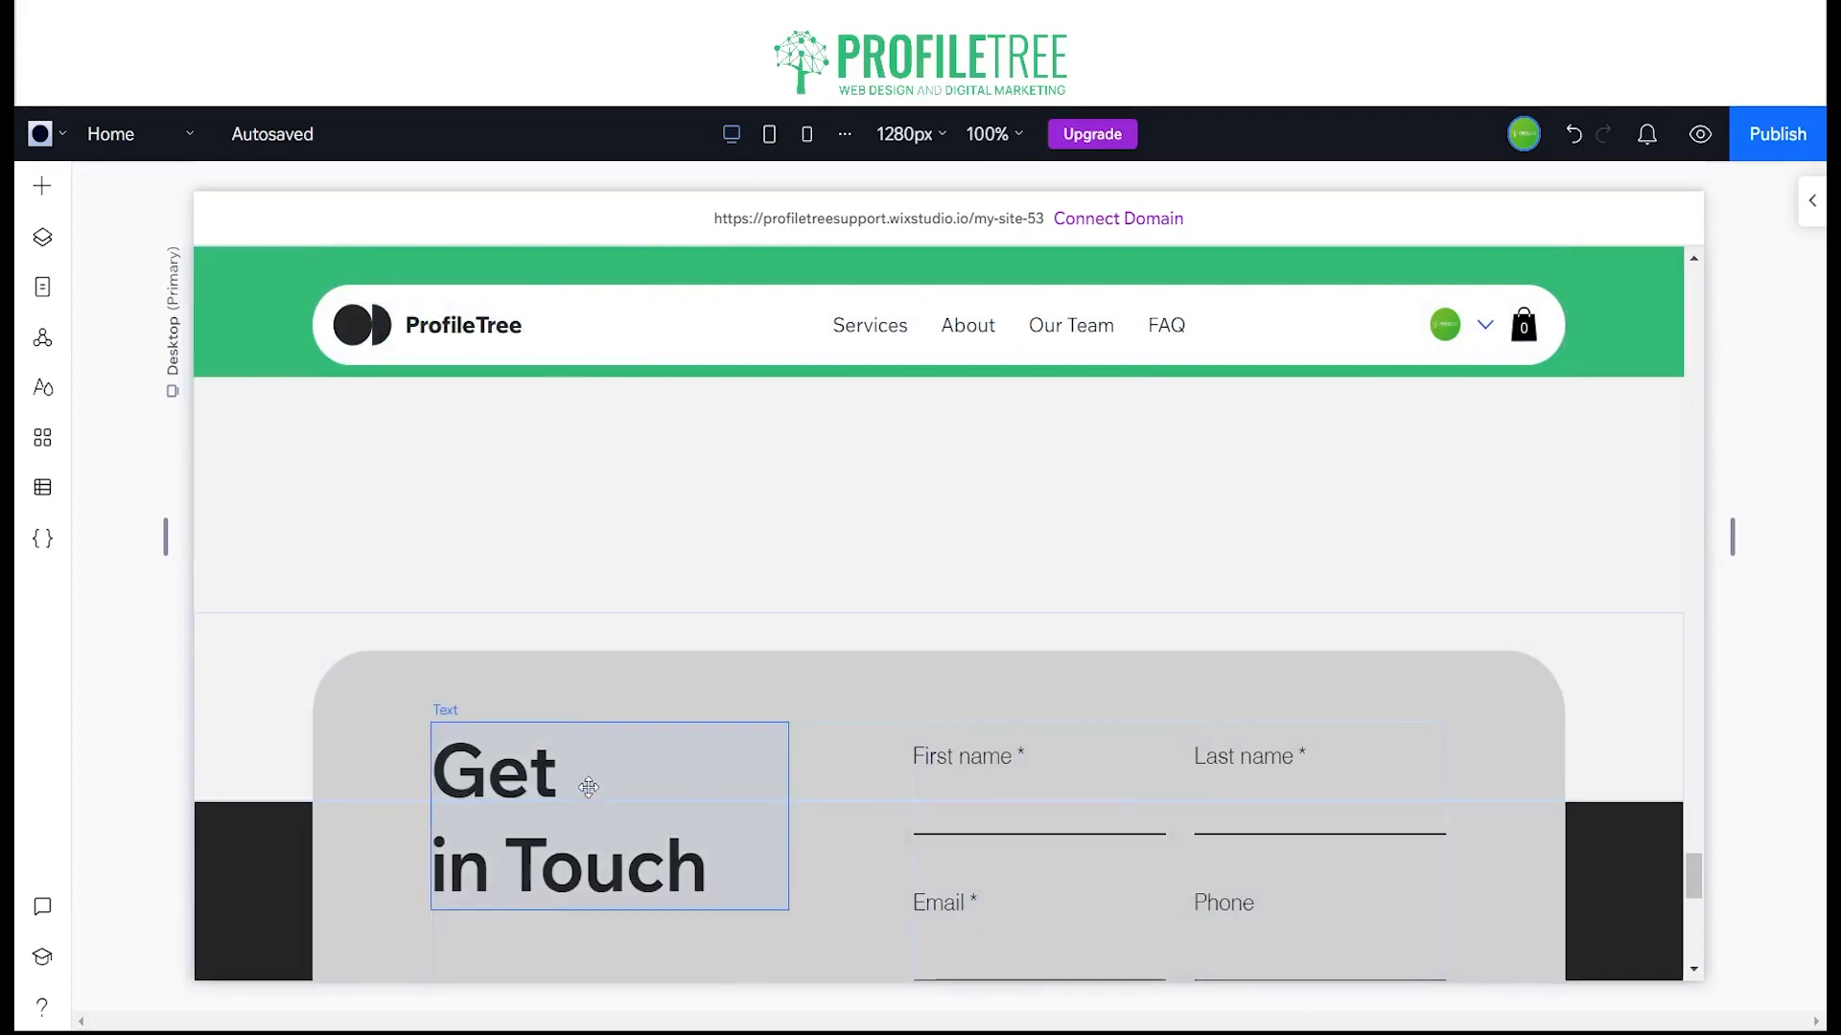
{"action": "scroll", "coordinate": [589, 736], "scroll_direction": "down", "scroll_amount": 4}
{"action": "scroll", "coordinate": [671, 709], "scroll_direction": "down", "scroll_amount": 1}
{"action": "scroll", "coordinate": [756, 682], "scroll_direction": "up", "scroll_amount": 3}
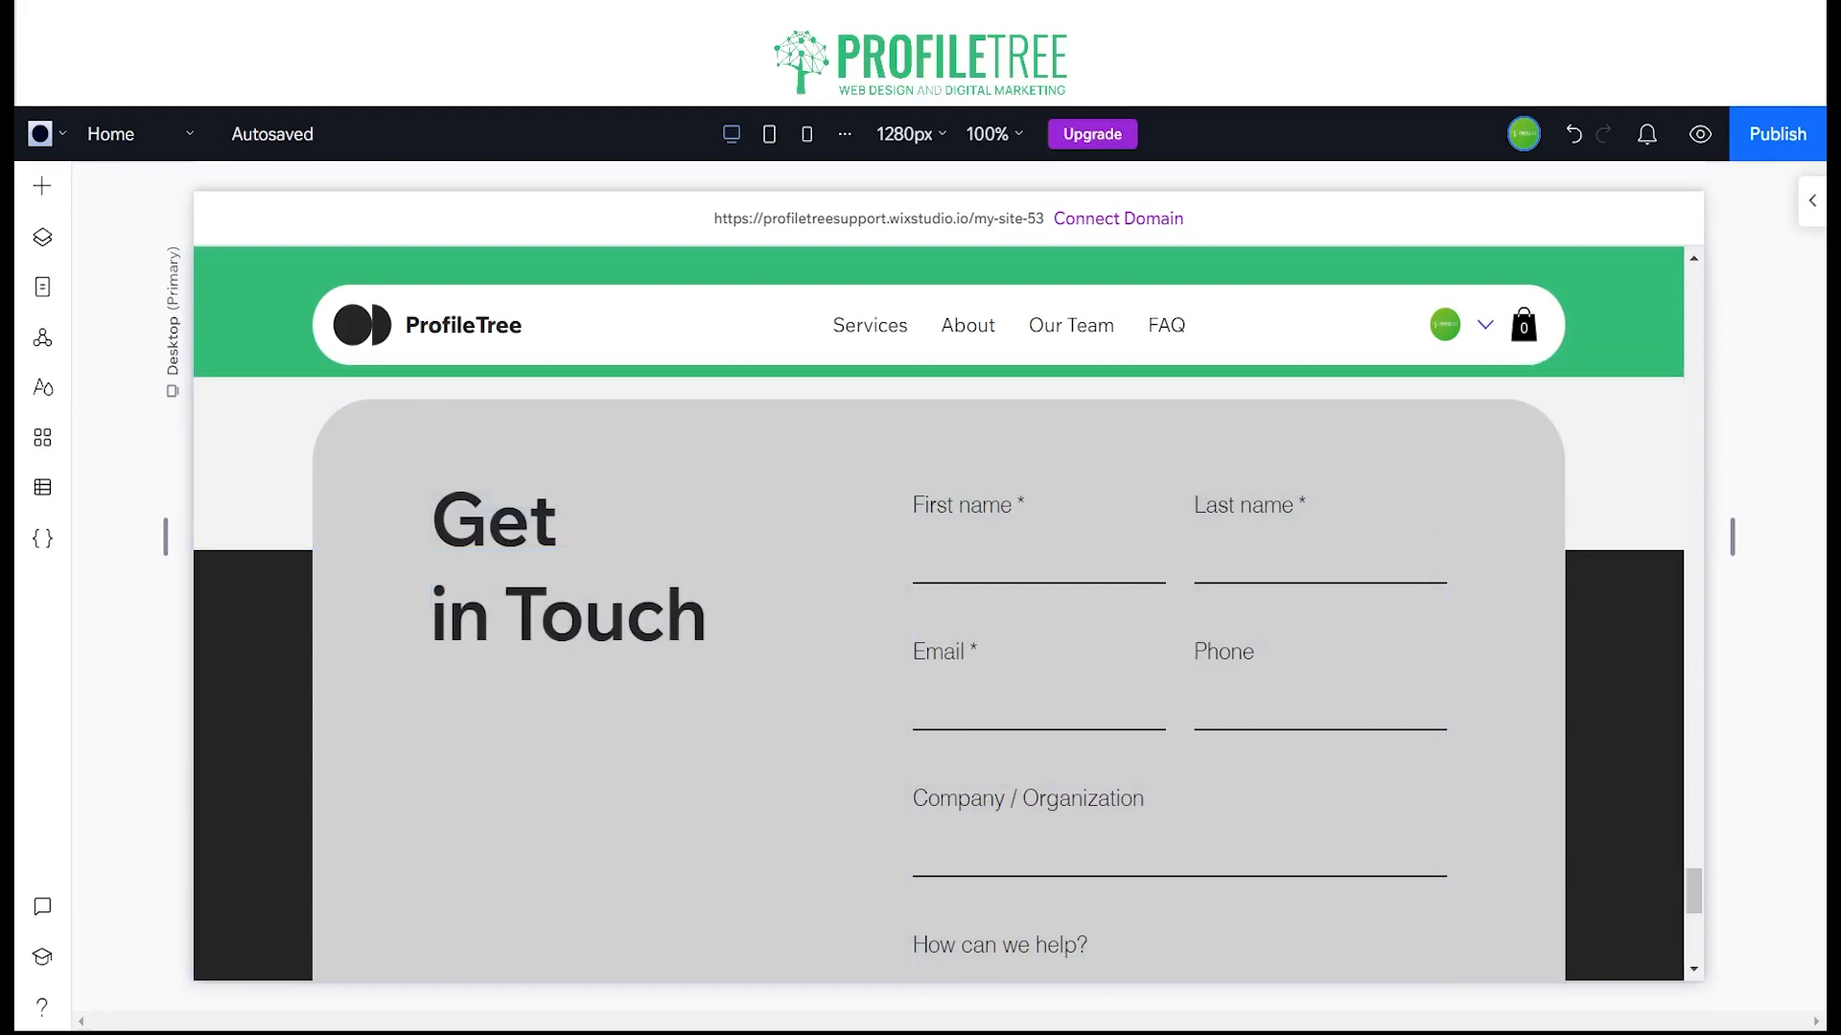
{"action": "scroll", "coordinate": [1054, 863], "scroll_direction": "down", "scroll_amount": 6}
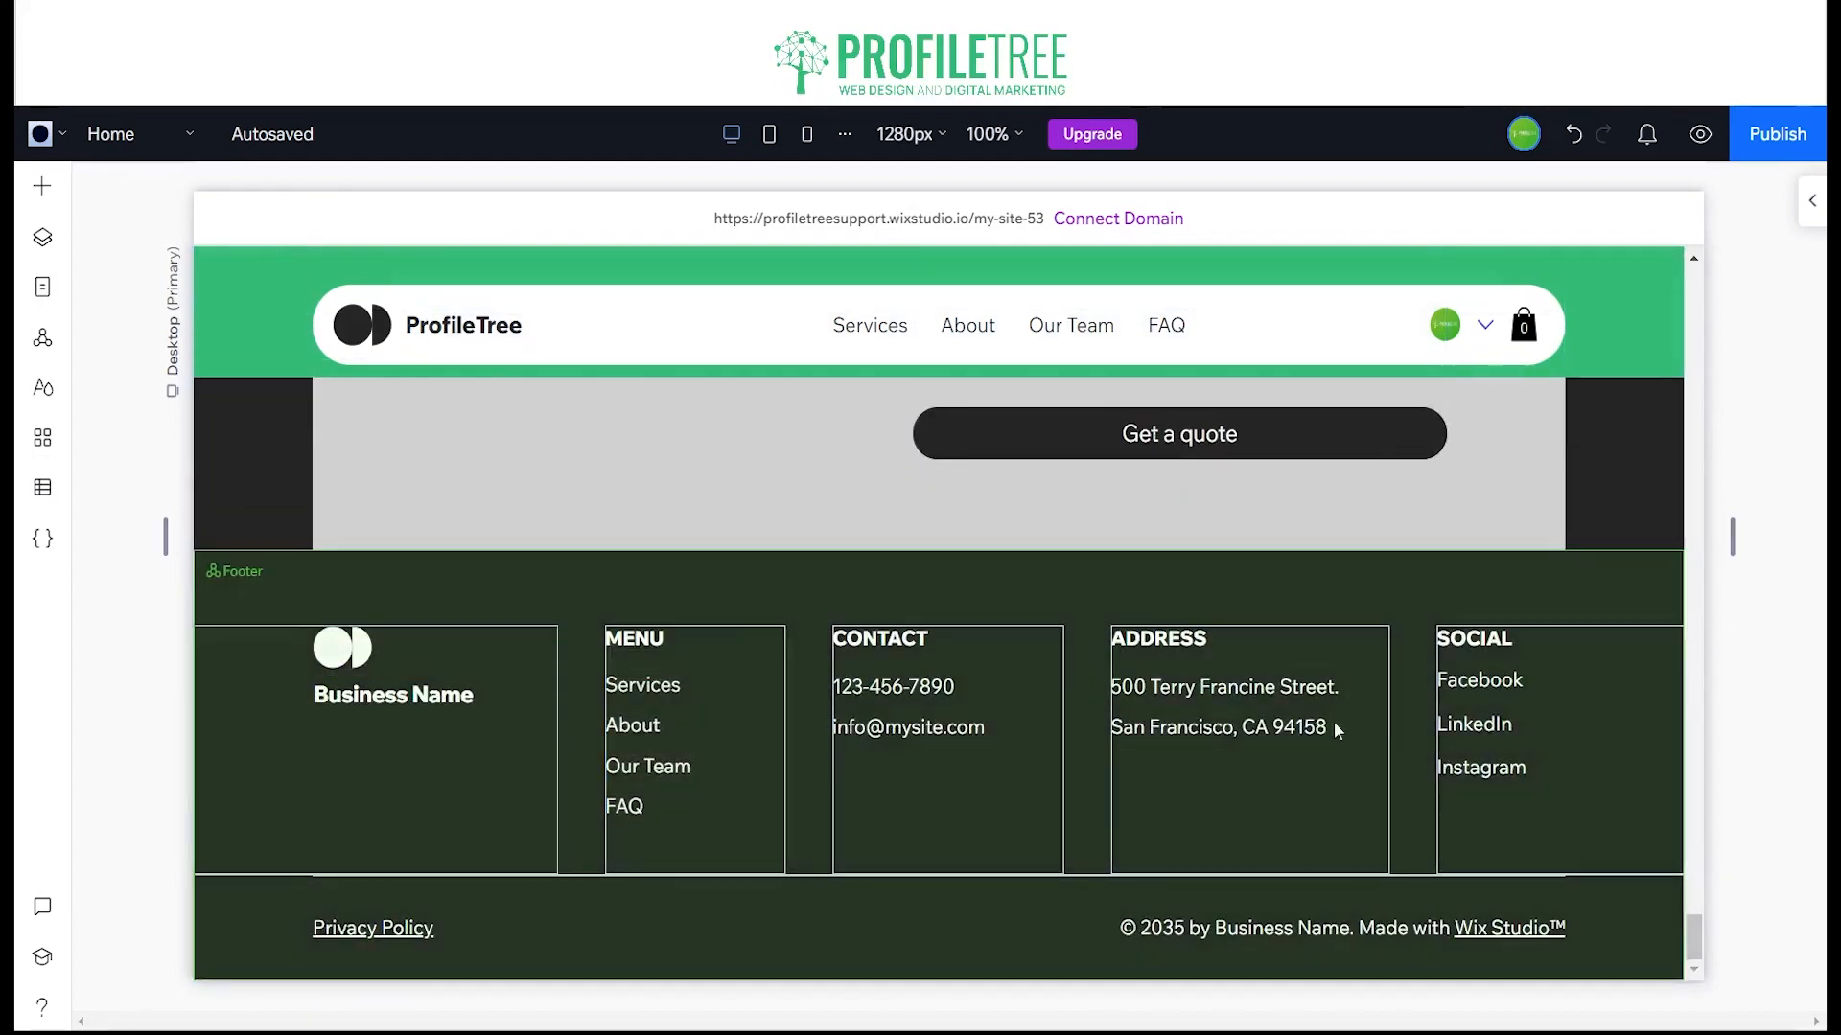
{"action": "scroll", "coordinate": [374, 847], "scroll_direction": "up", "scroll_amount": 8}
{"action": "scroll", "coordinate": [422, 862], "scroll_direction": "up", "scroll_amount": 10}
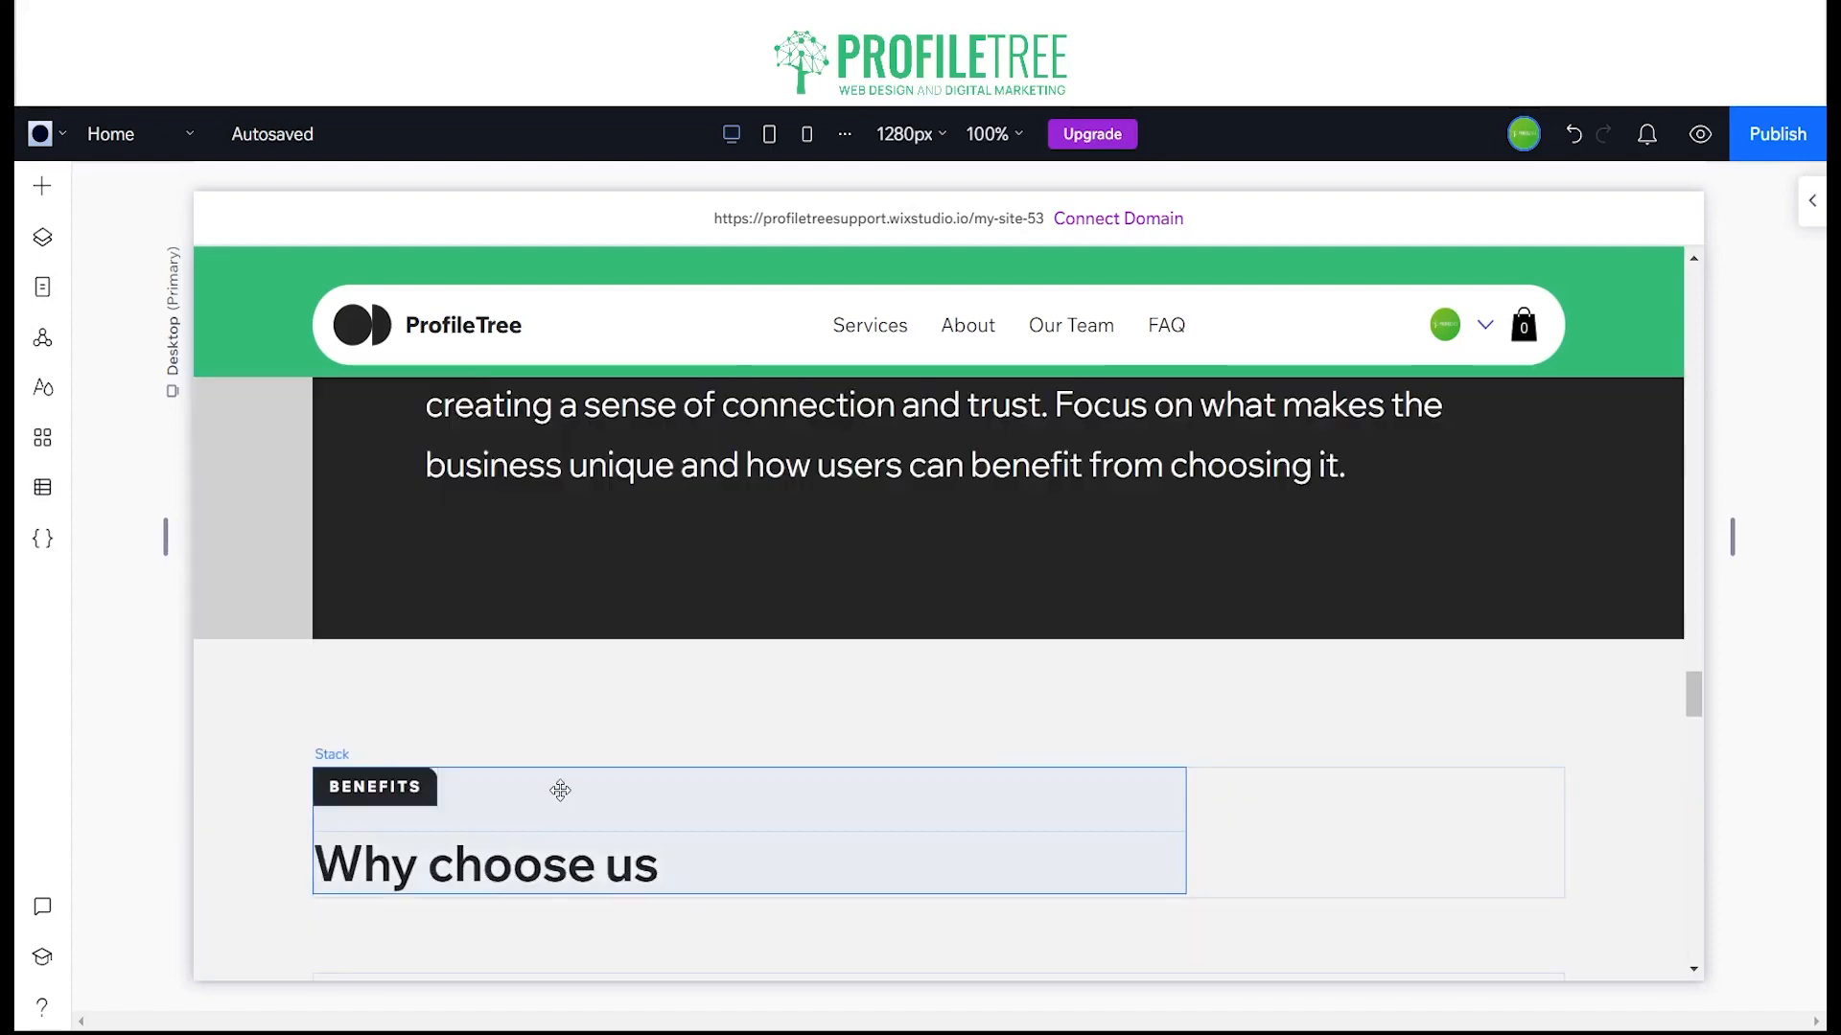
{"action": "scroll", "coordinate": [551, 791], "scroll_direction": "up", "scroll_amount": 10}
{"action": "scroll", "coordinate": [571, 782], "scroll_direction": "up", "scroll_amount": 8}
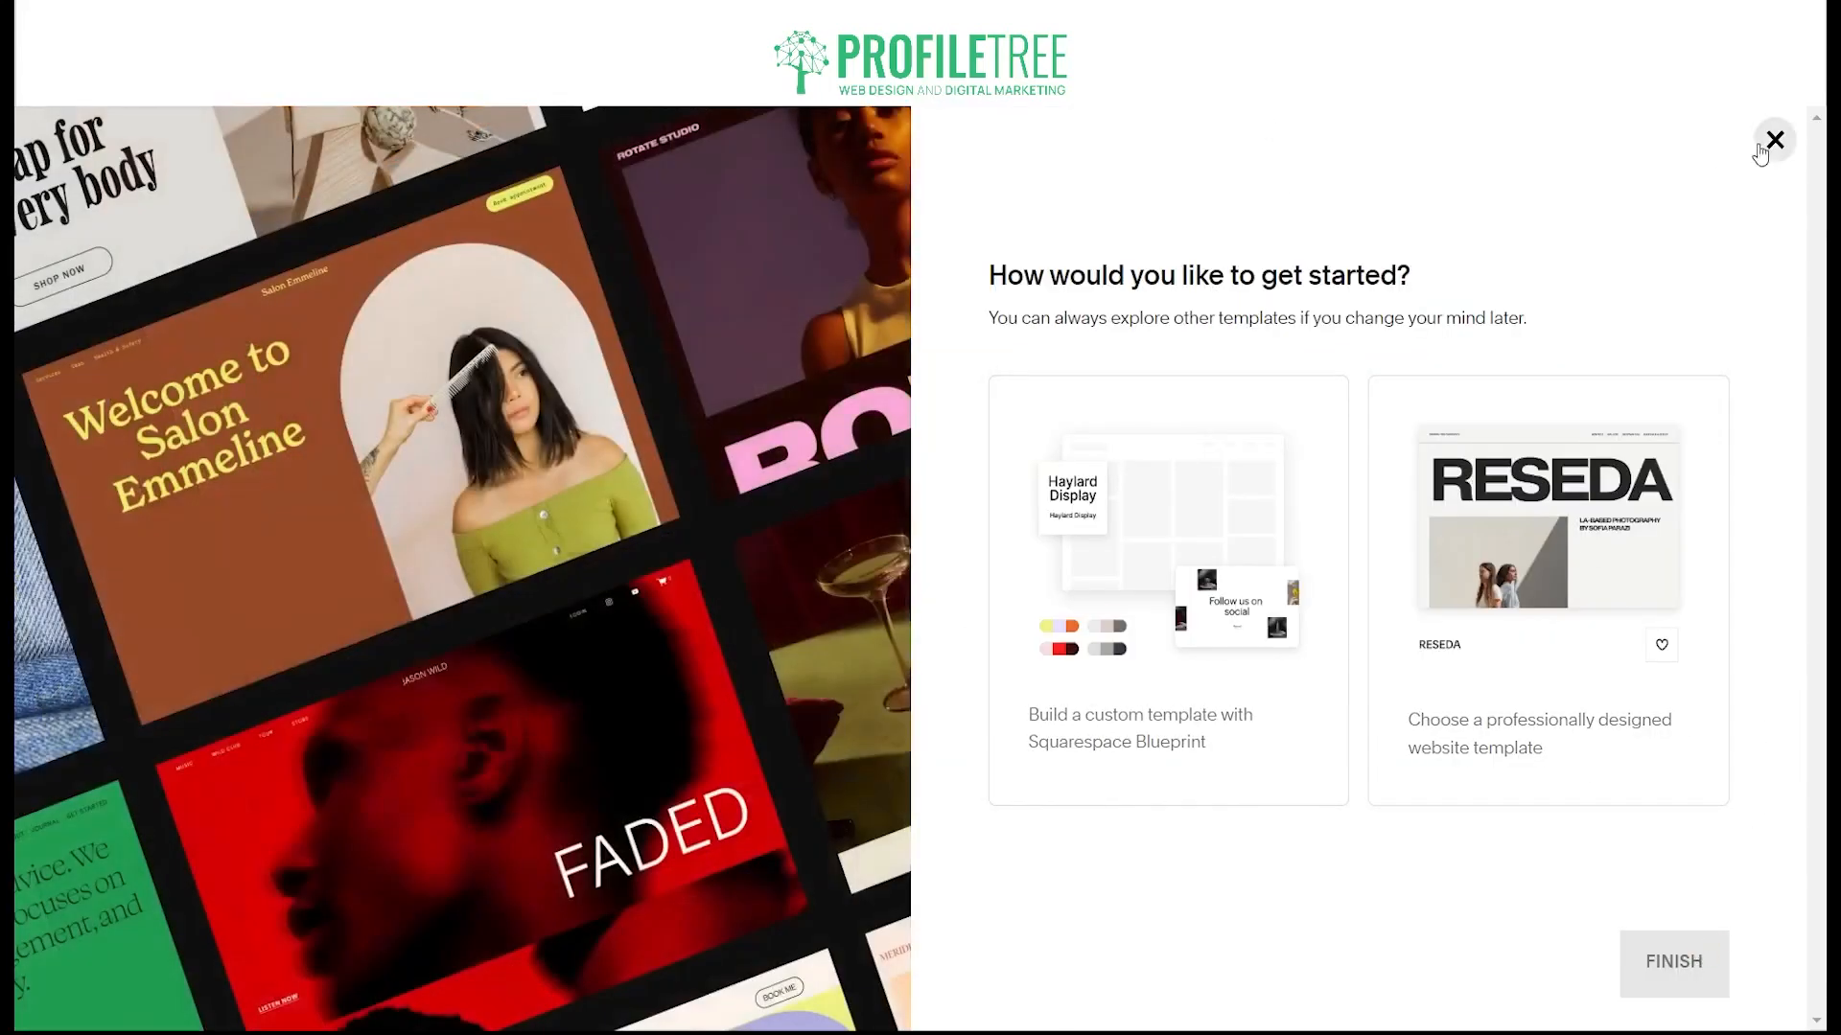
Step: In Squarespace, leave the getting-started page and browse the website templates filtered to Online Store
{"action": "left_click", "coordinate": [1764, 149]}
{"action": "scroll", "coordinate": [199, 479], "scroll_direction": "down", "scroll_amount": 5}
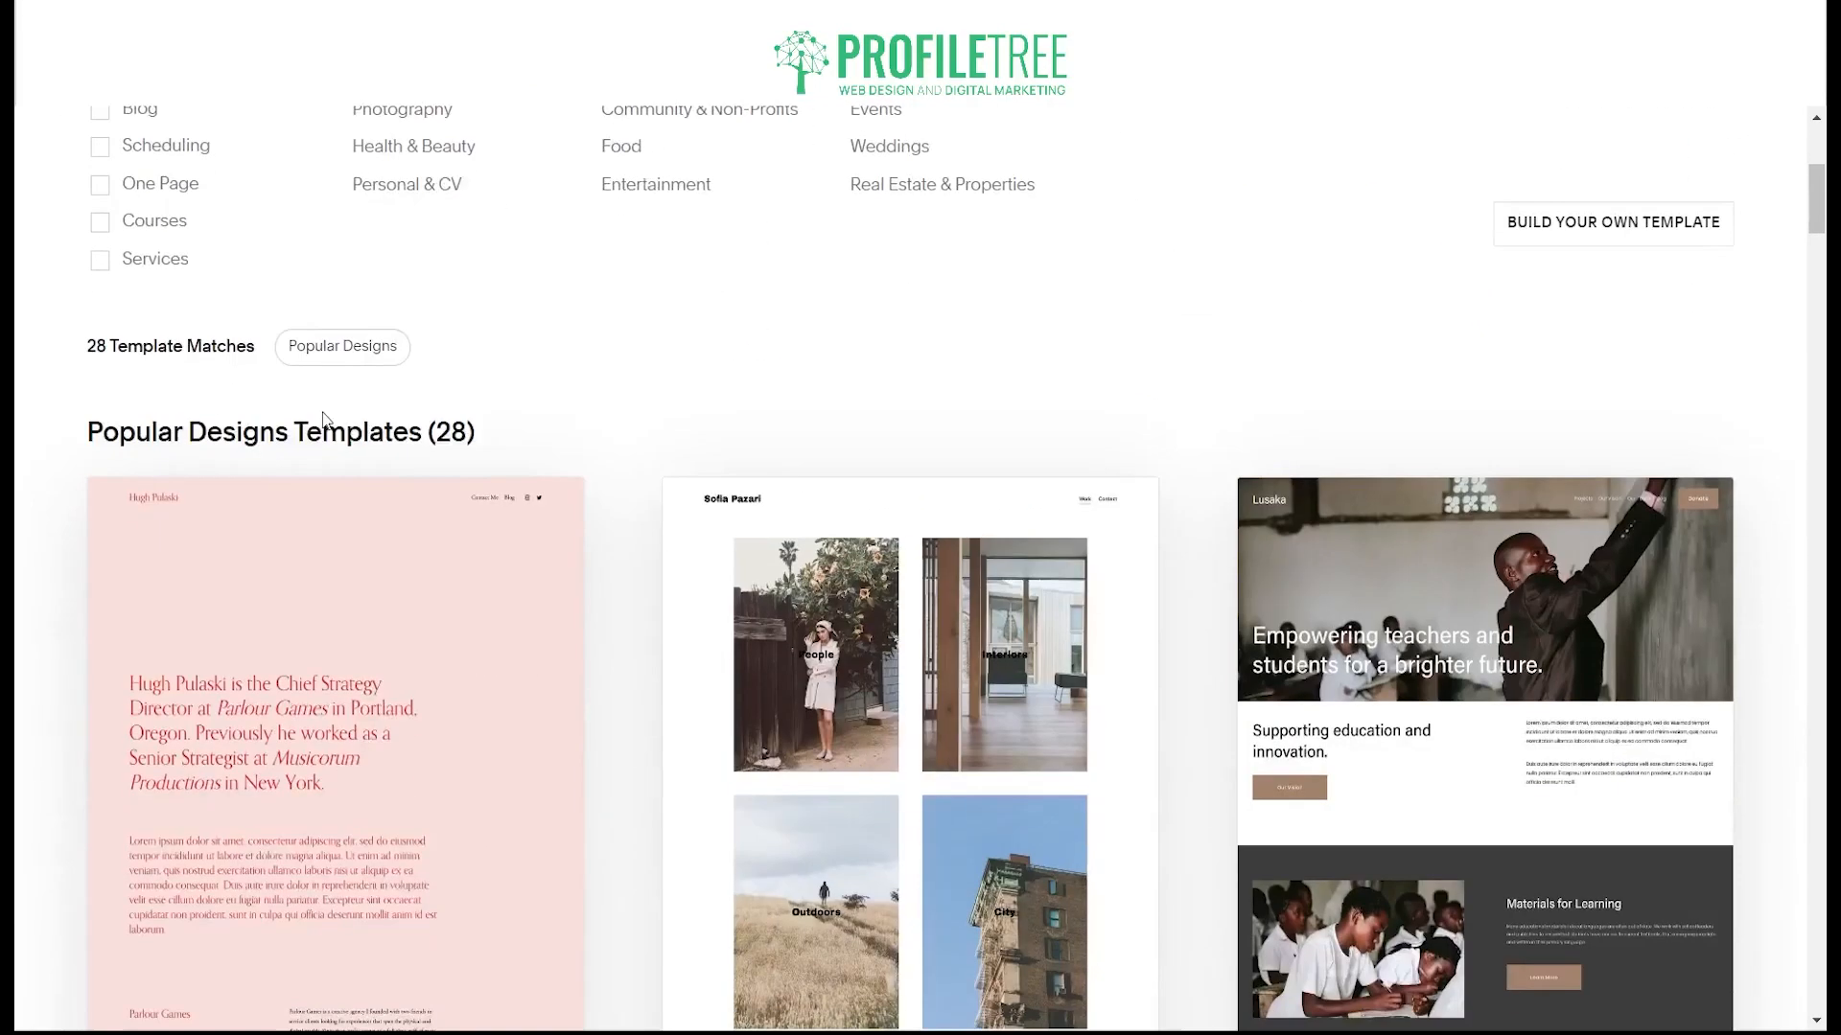
{"action": "scroll", "coordinate": [90, 278], "scroll_direction": "up", "scroll_amount": 4}
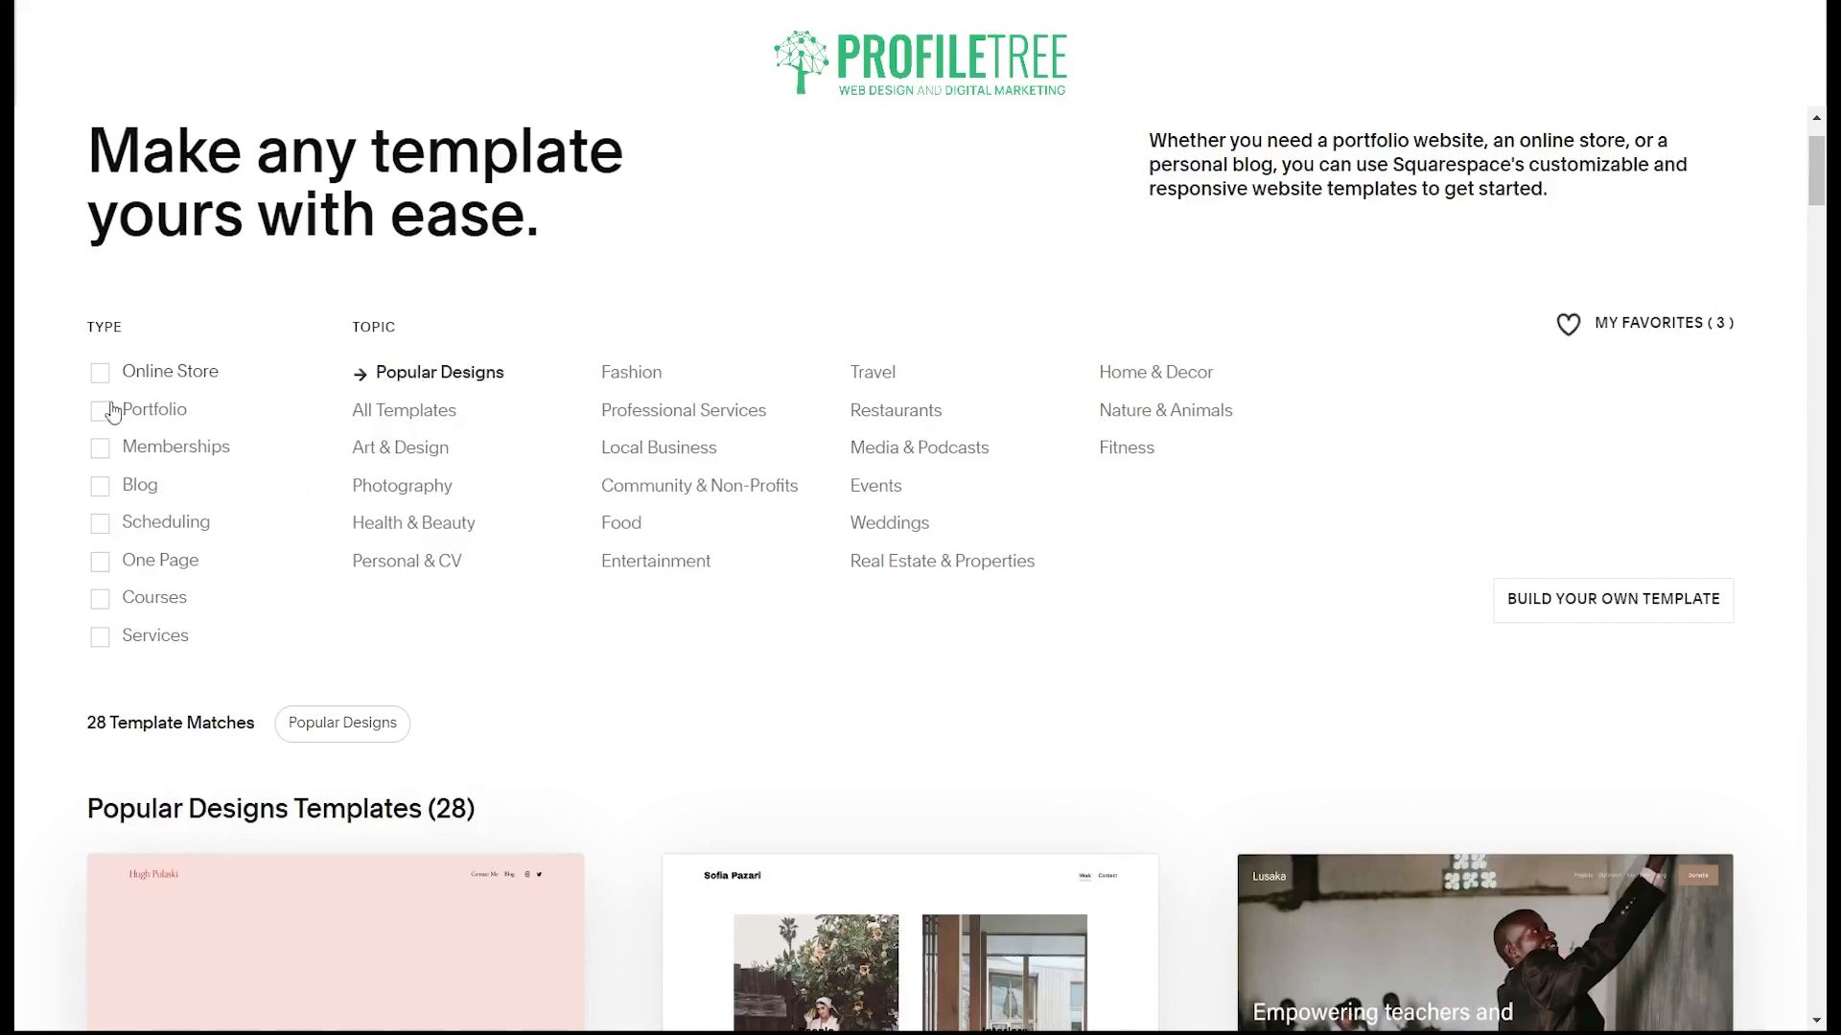
{"action": "left_click", "coordinate": [99, 371]}
{"action": "scroll", "coordinate": [624, 834], "scroll_direction": "down", "scroll_amount": 5}
{"action": "scroll", "coordinate": [584, 680], "scroll_direction": "down", "scroll_amount": 5}
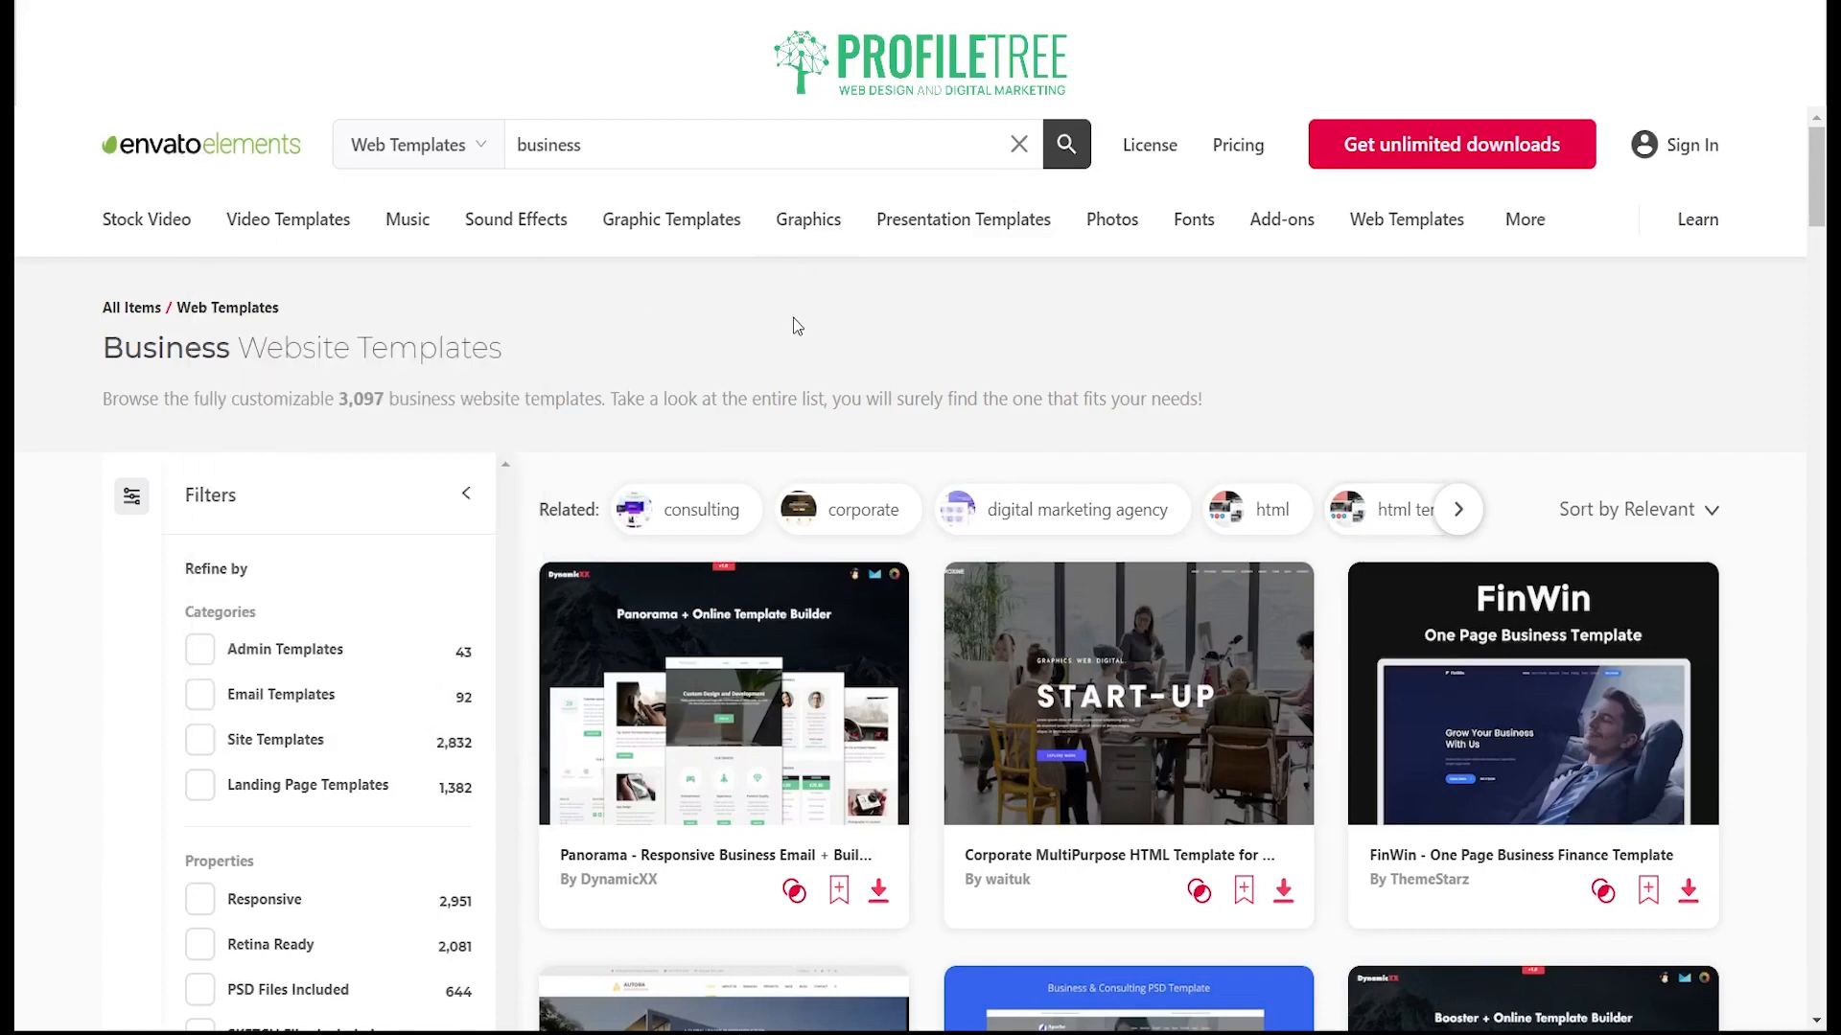
{"action": "scroll", "coordinate": [792, 325], "scroll_direction": "down", "scroll_amount": 5}
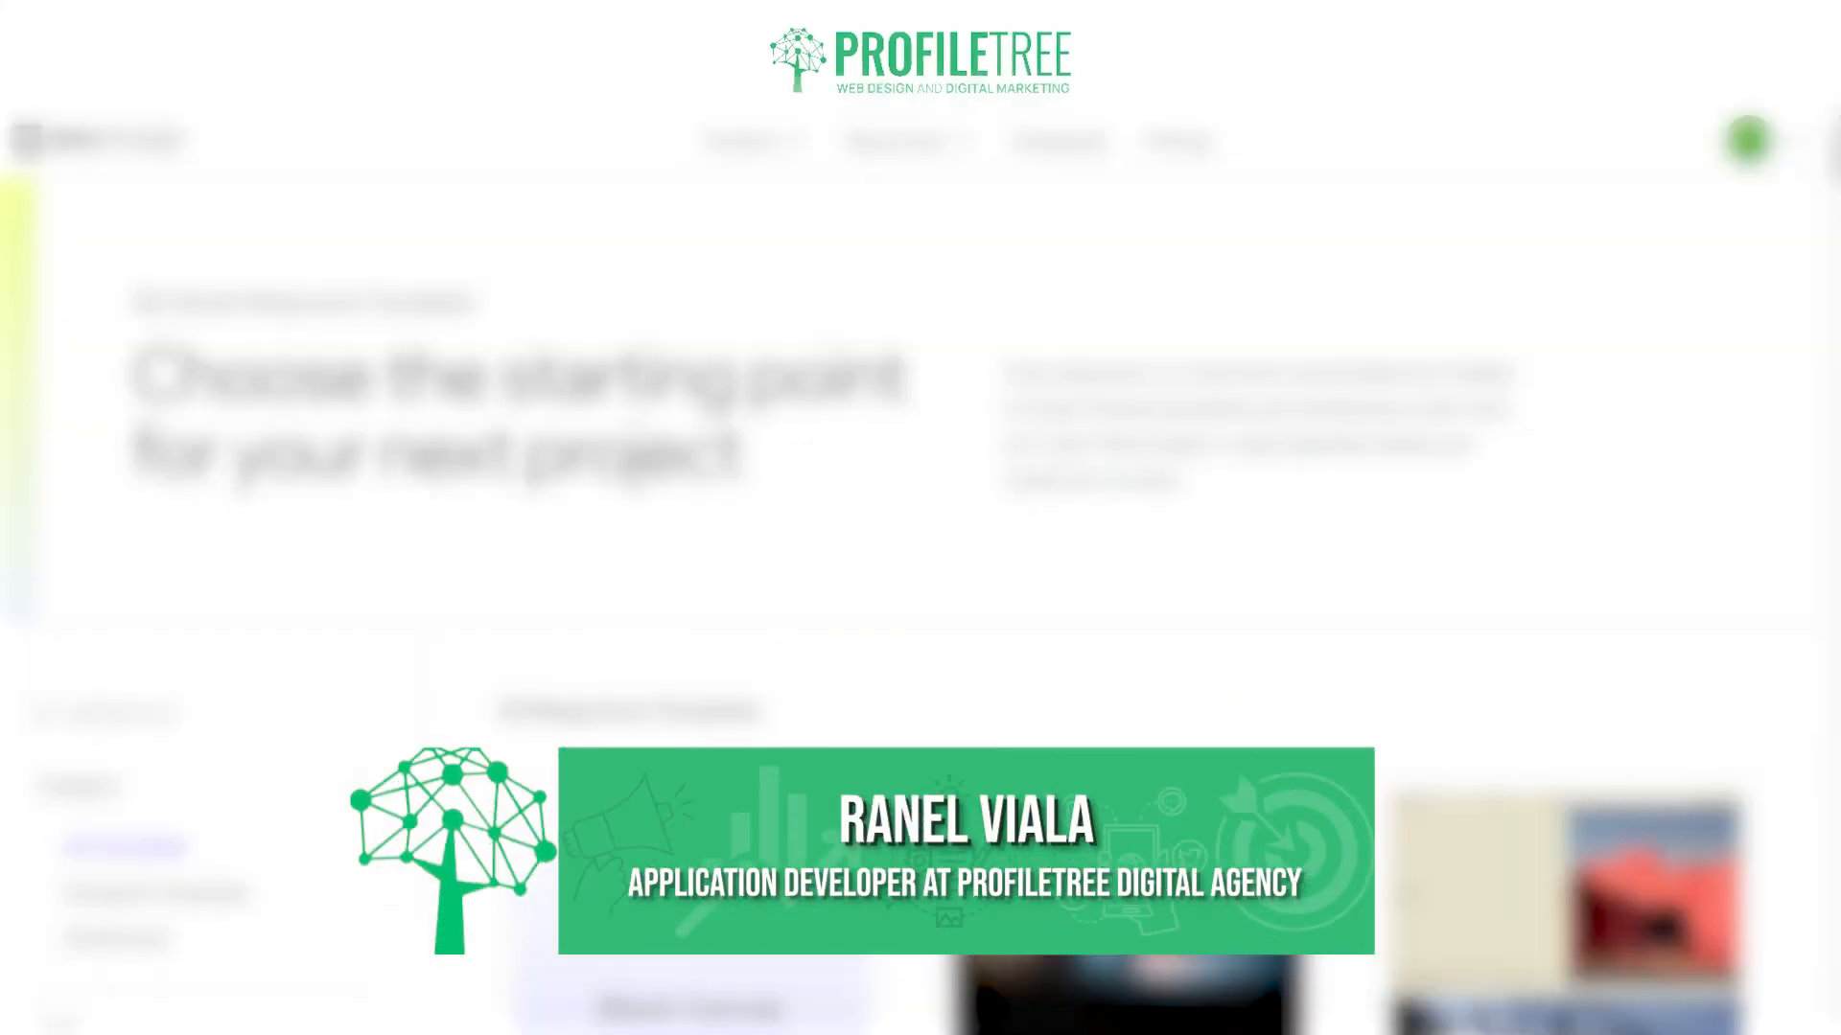
{"action": "scroll", "coordinate": [921, 575], "scroll_direction": "down", "scroll_amount": 10}
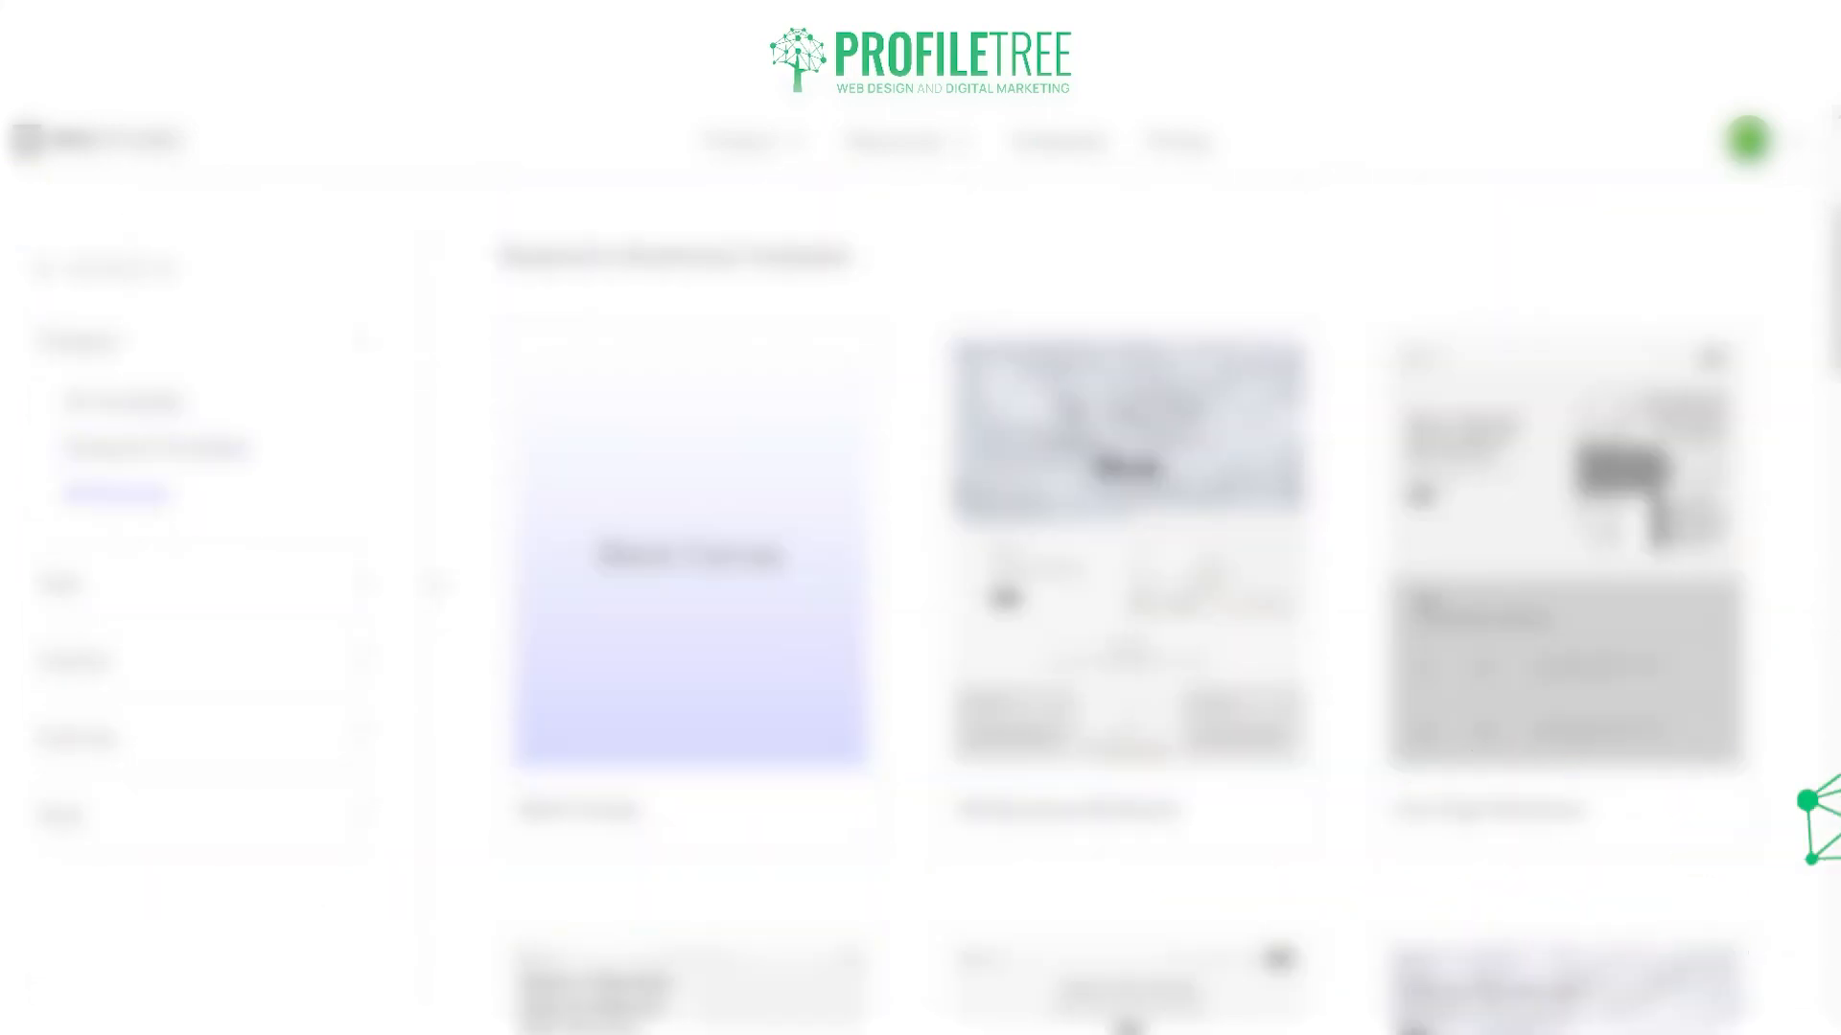